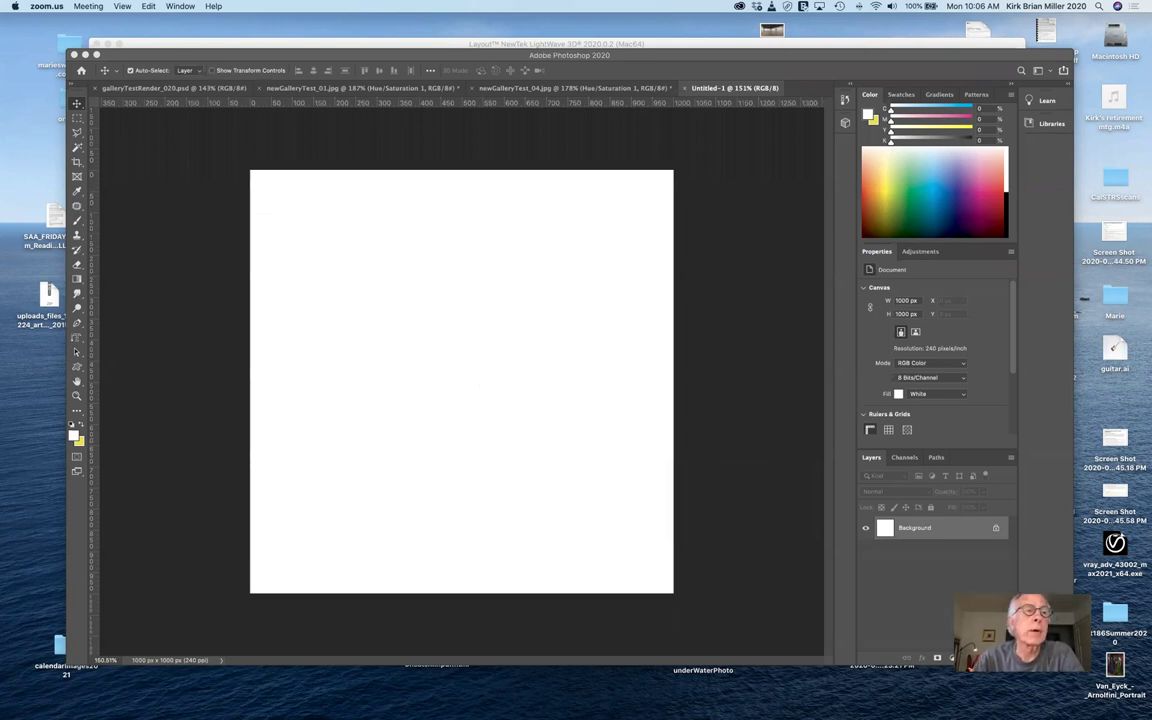
# Switch the image size units to pixels and set the resolution to 300 pixels/inch with resampling on.
pyautogui.click(206, 128)
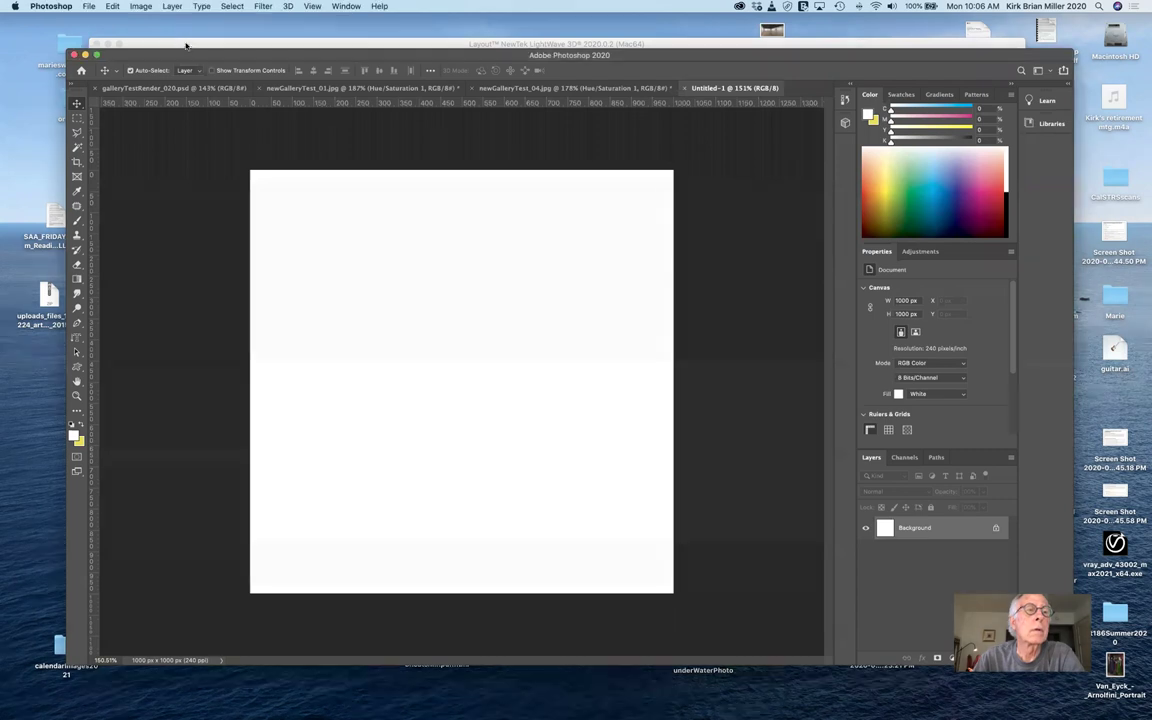
pyautogui.click(141, 6)
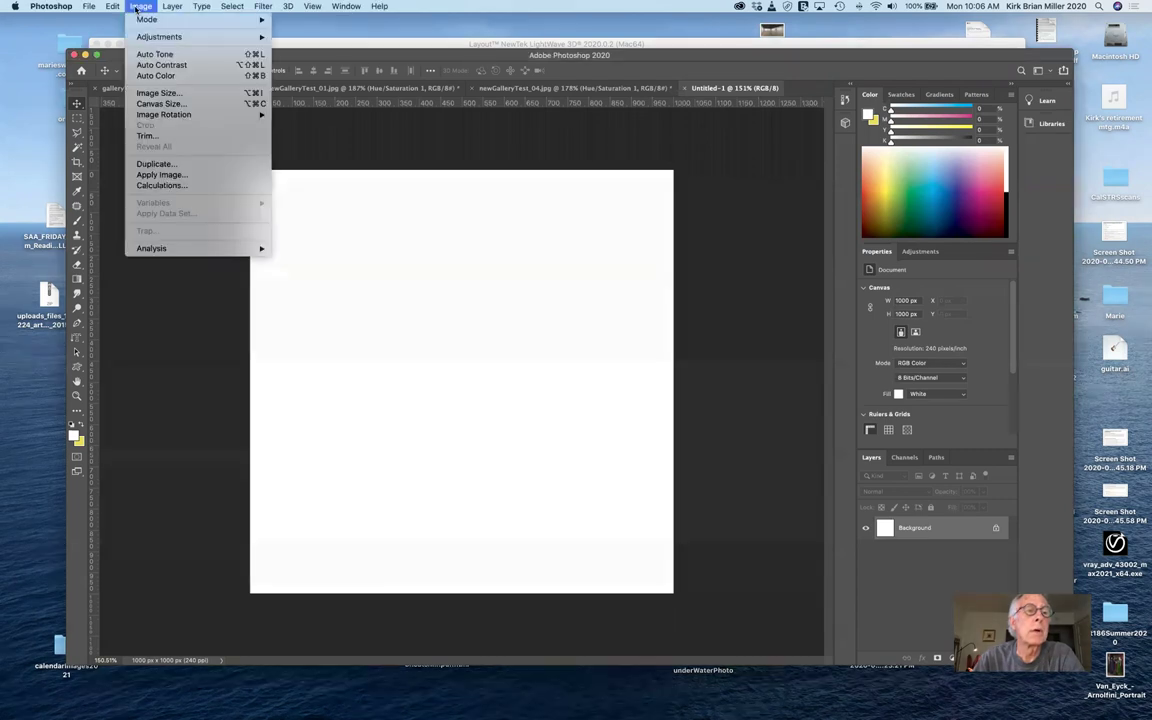
pyautogui.click(158, 92)
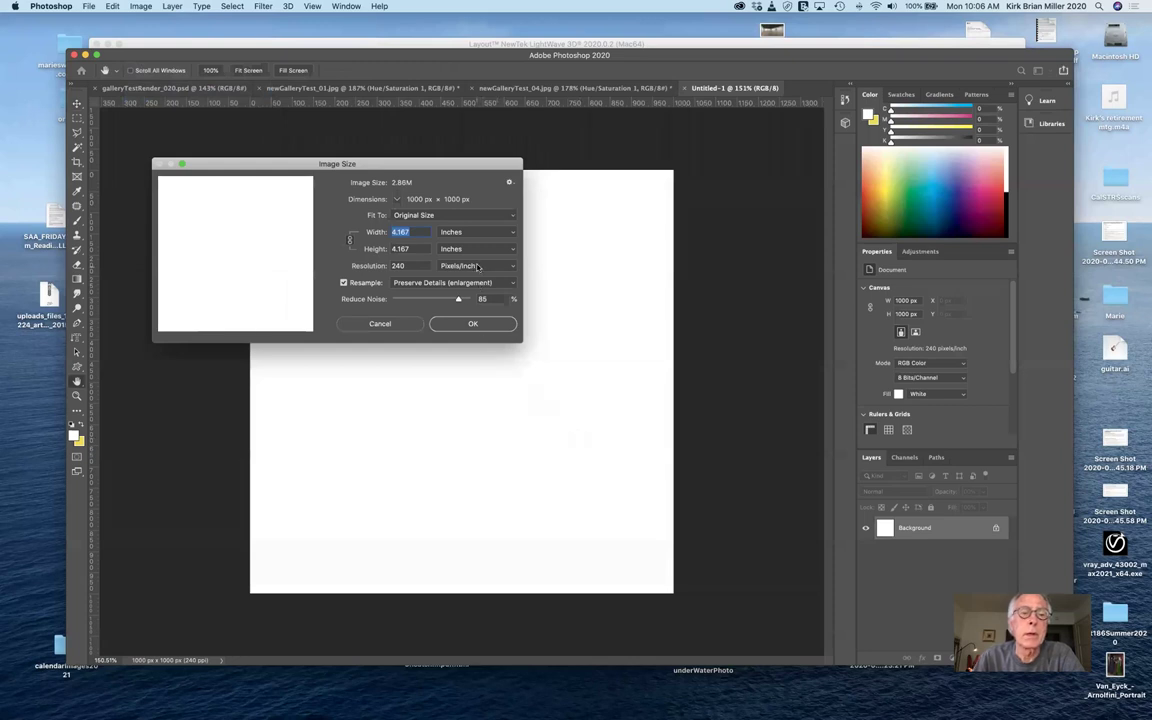
pyautogui.click(486, 232)
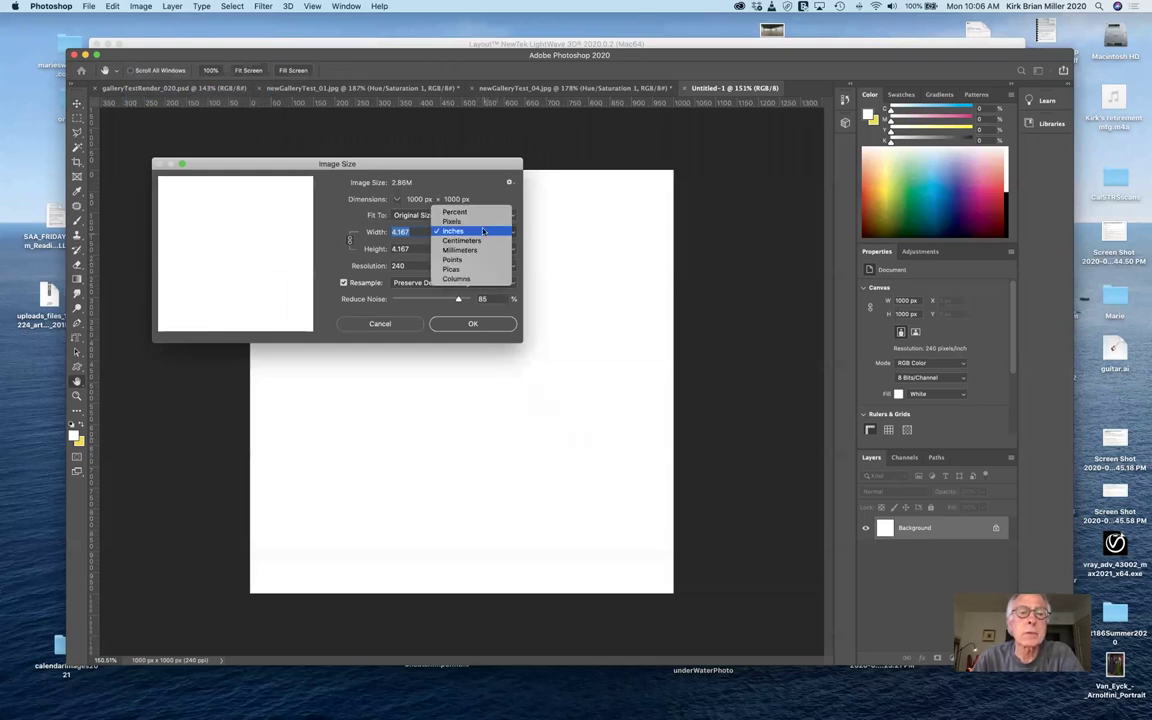
pyautogui.click(482, 222)
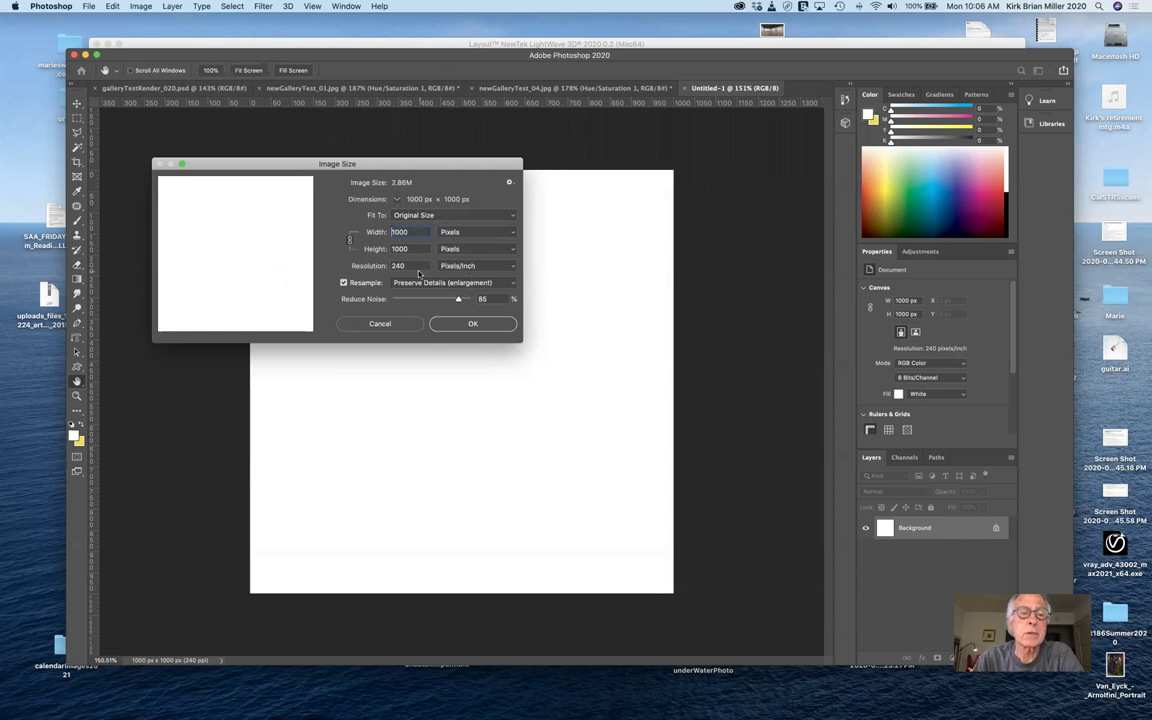
pyautogui.press('Tab')
pyautogui.press('Tab')
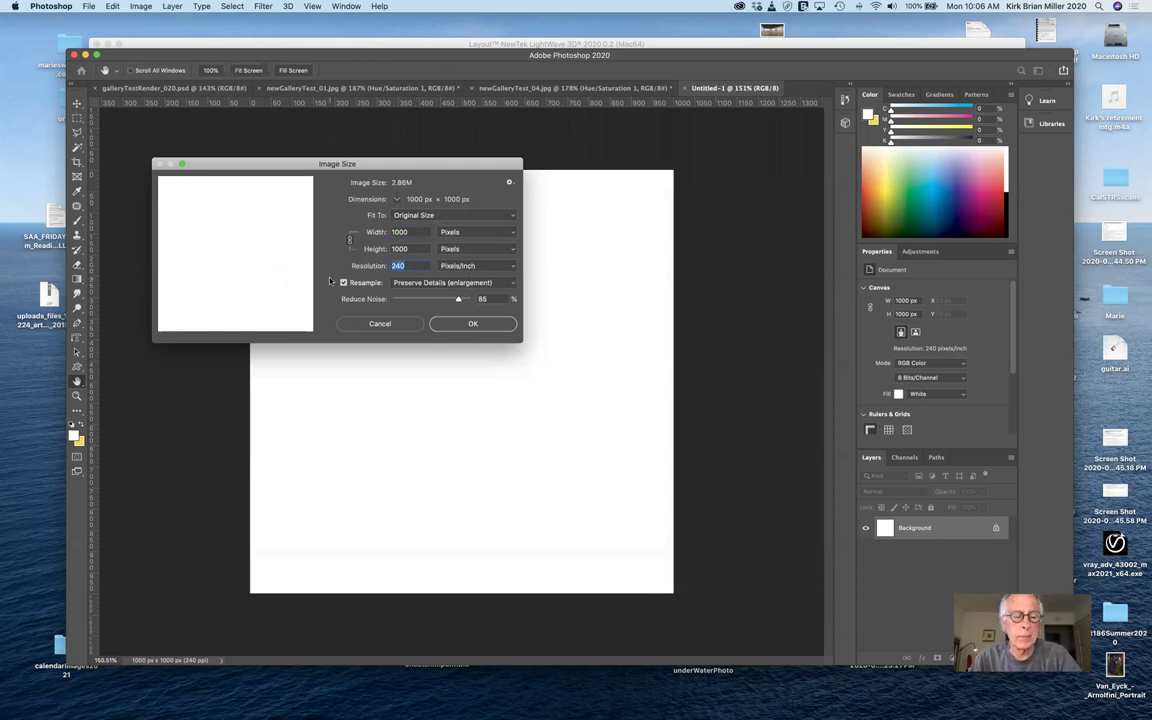
pyautogui.write('300')
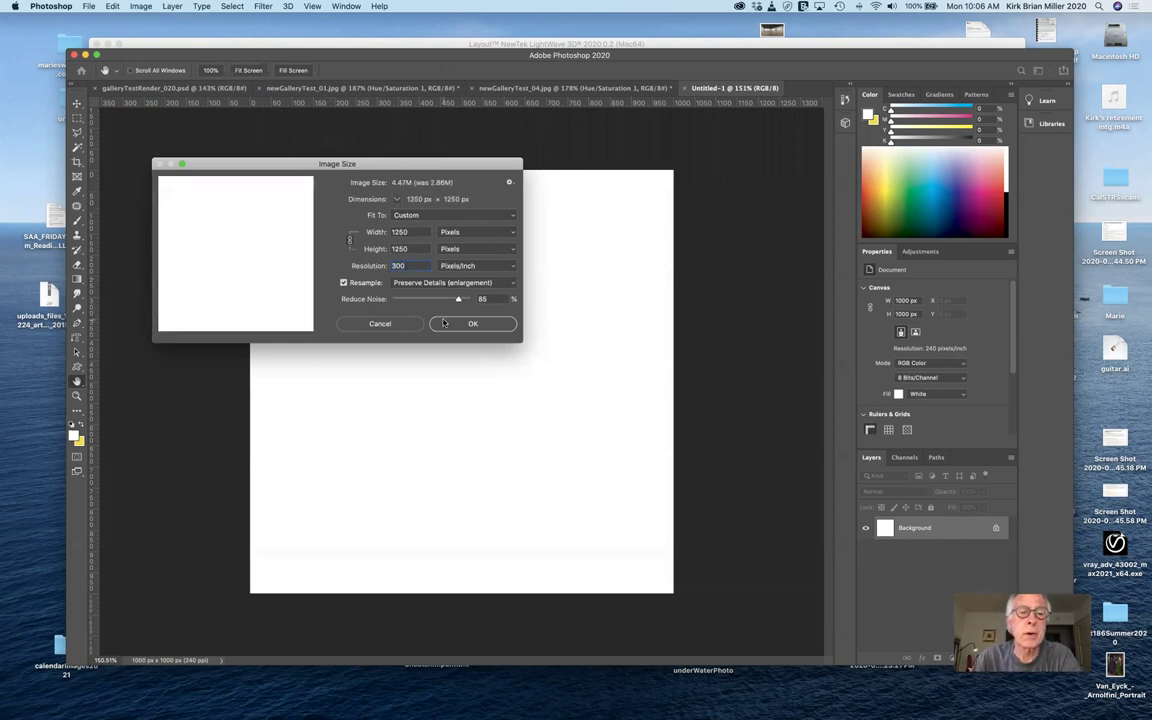
pyautogui.click(445, 325)
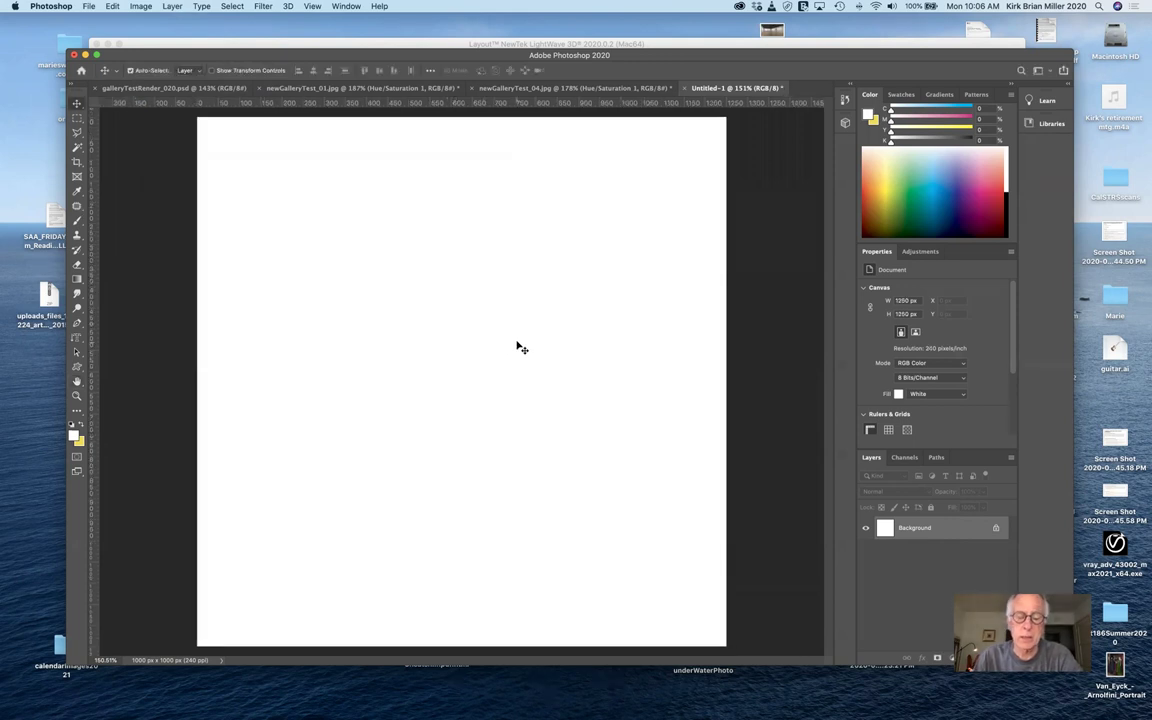
pyautogui.scroll(-3, 520, 347)
pyautogui.scroll(2, 520, 347)
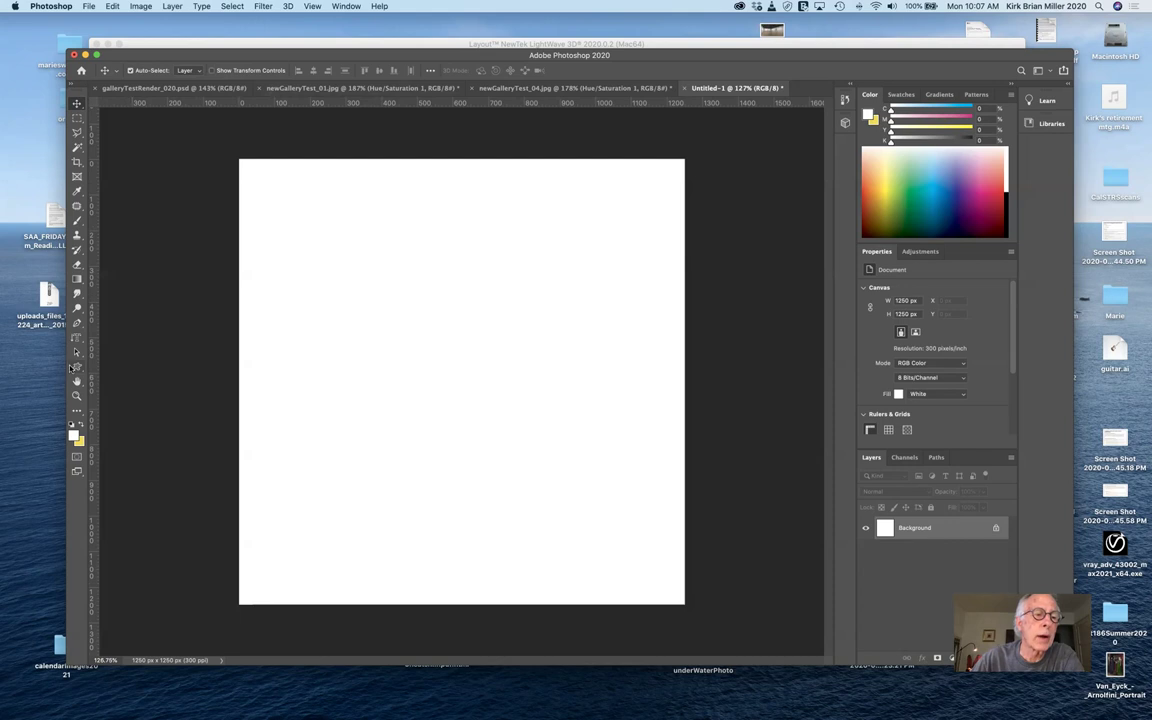
pyautogui.moveTo(91, 356); pyautogui.dragTo(439, 360)
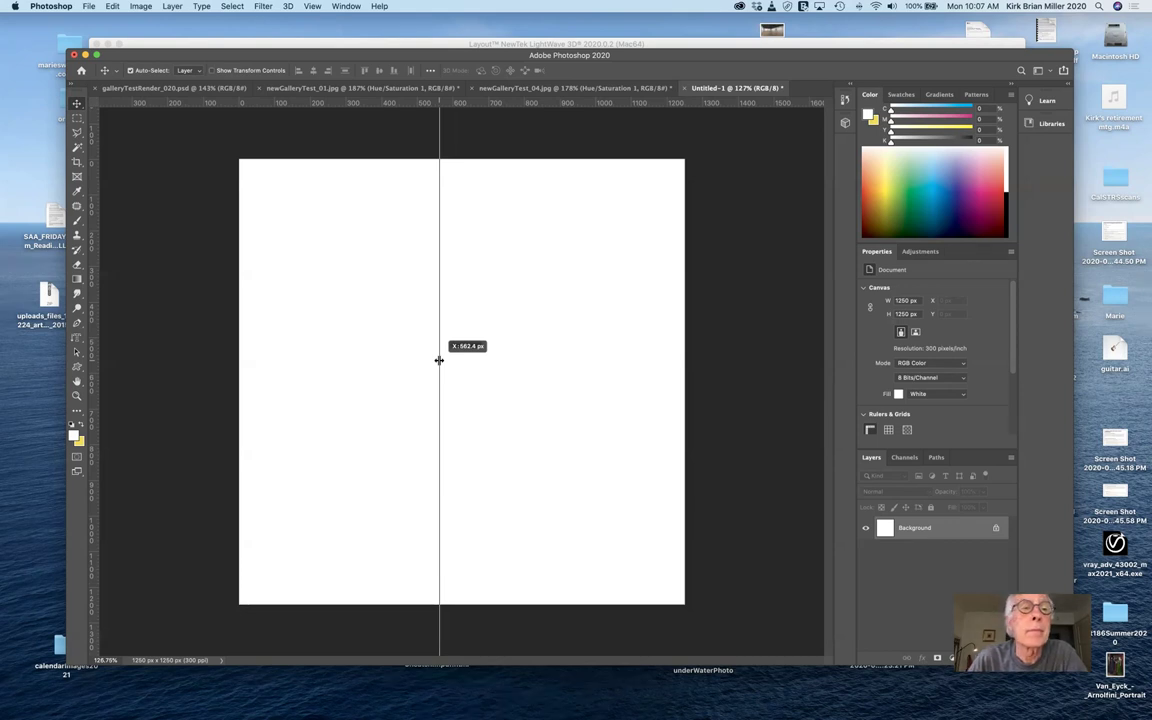
pyautogui.moveTo(439, 360); pyautogui.dragTo(91, 360)
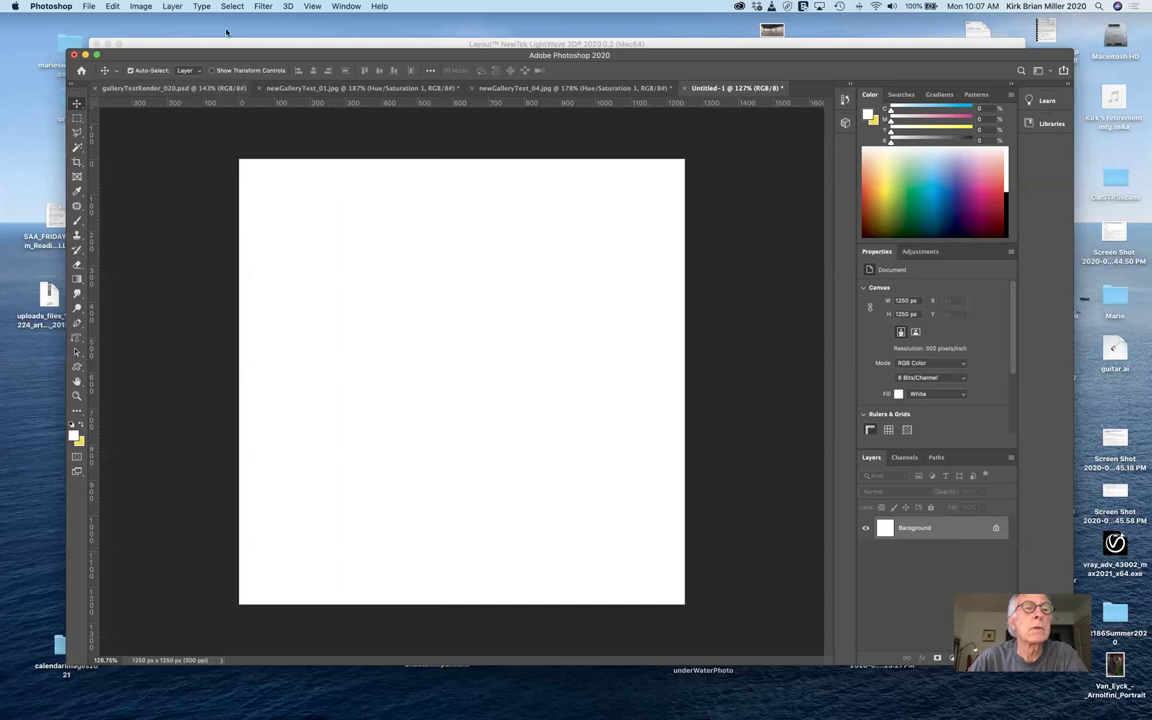
# Resize the image to 1000 by 1000 pixels.
pyautogui.click(136, 7)
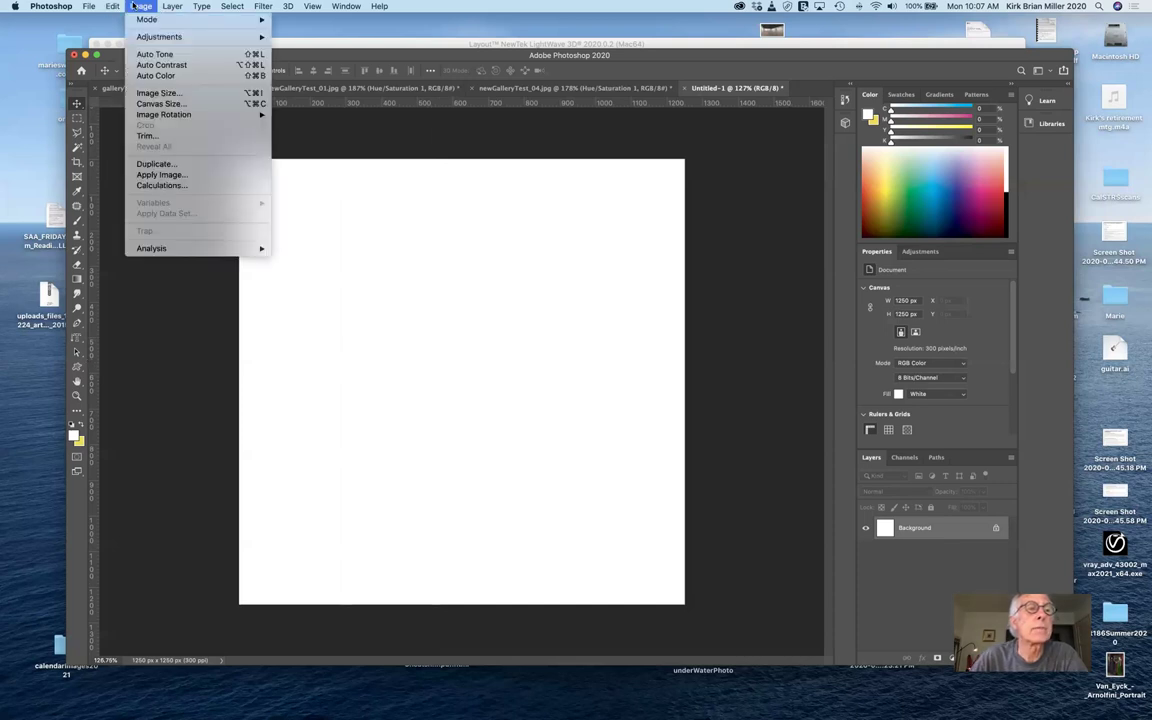
pyautogui.click(158, 93)
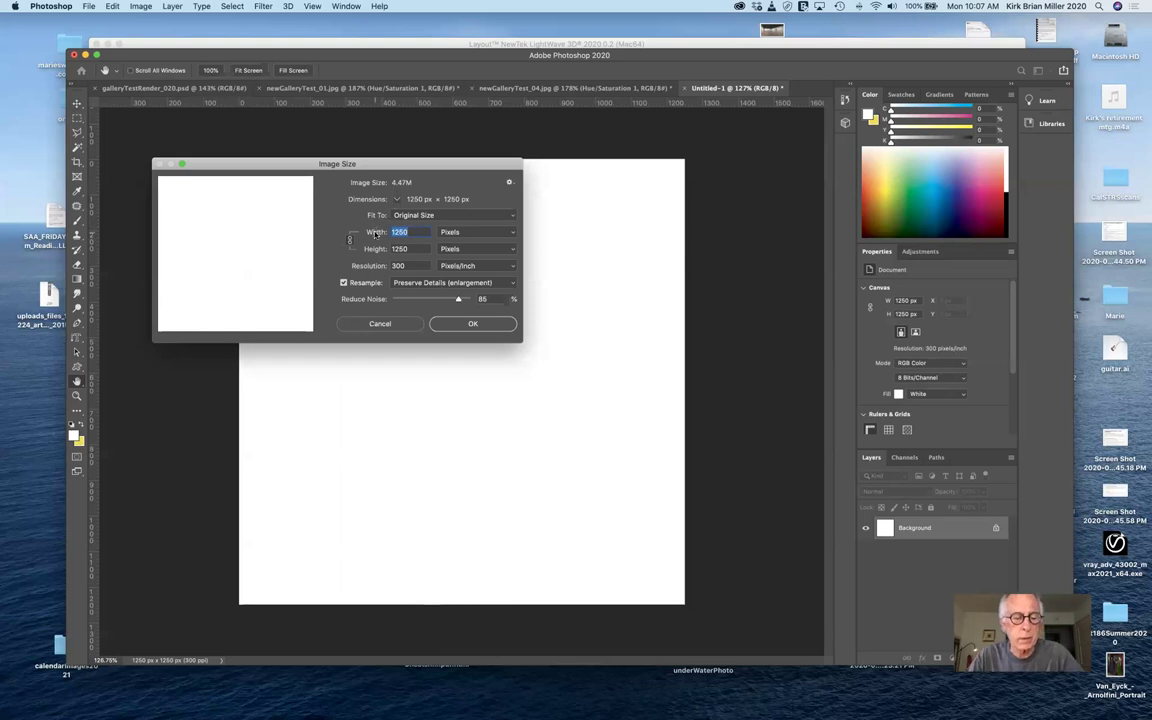
pyautogui.write('1000')
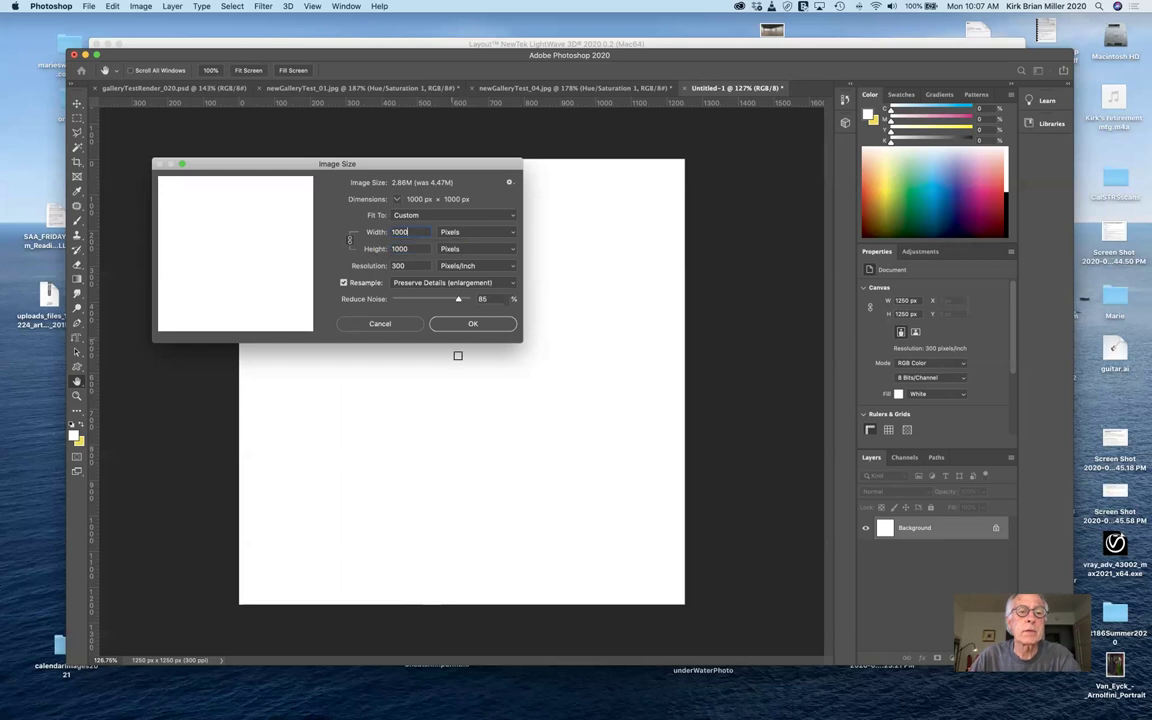
pyautogui.click(475, 323)
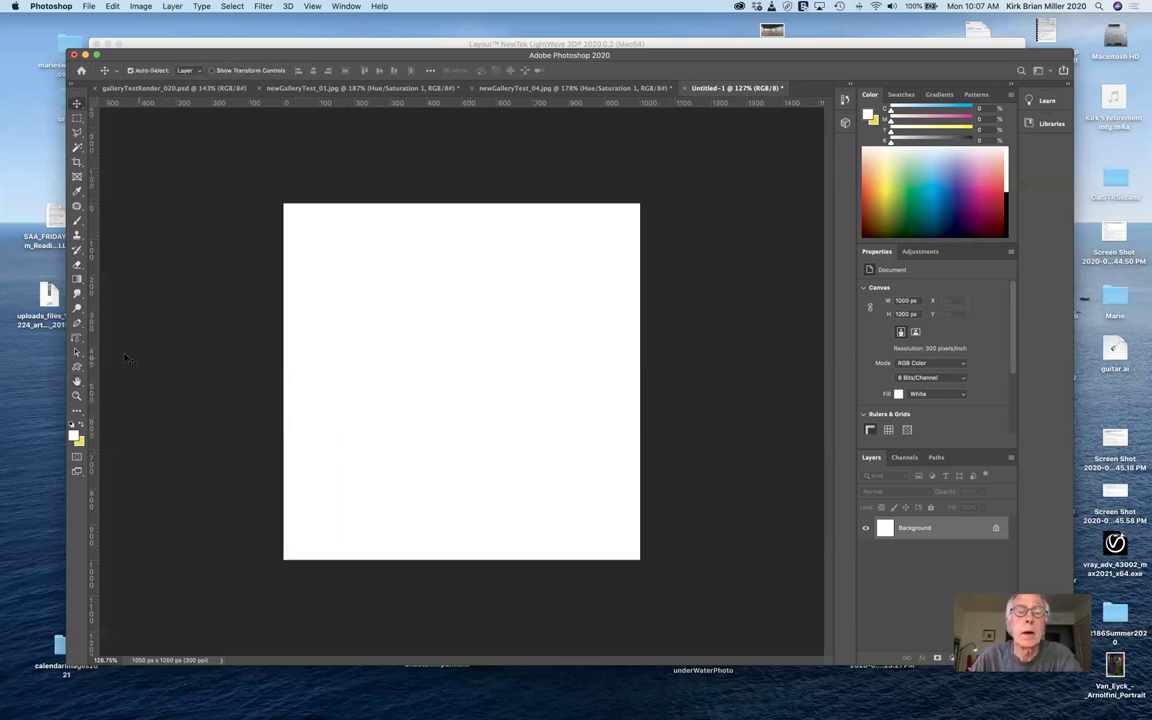
# Place a vertical and a horizontal guide crossing at the centre of the canvas, at about 500 px each.
pyautogui.moveTo(91, 337); pyautogui.dragTo(462, 392)
pyautogui.moveTo(487, 105); pyautogui.dragTo(475, 382)
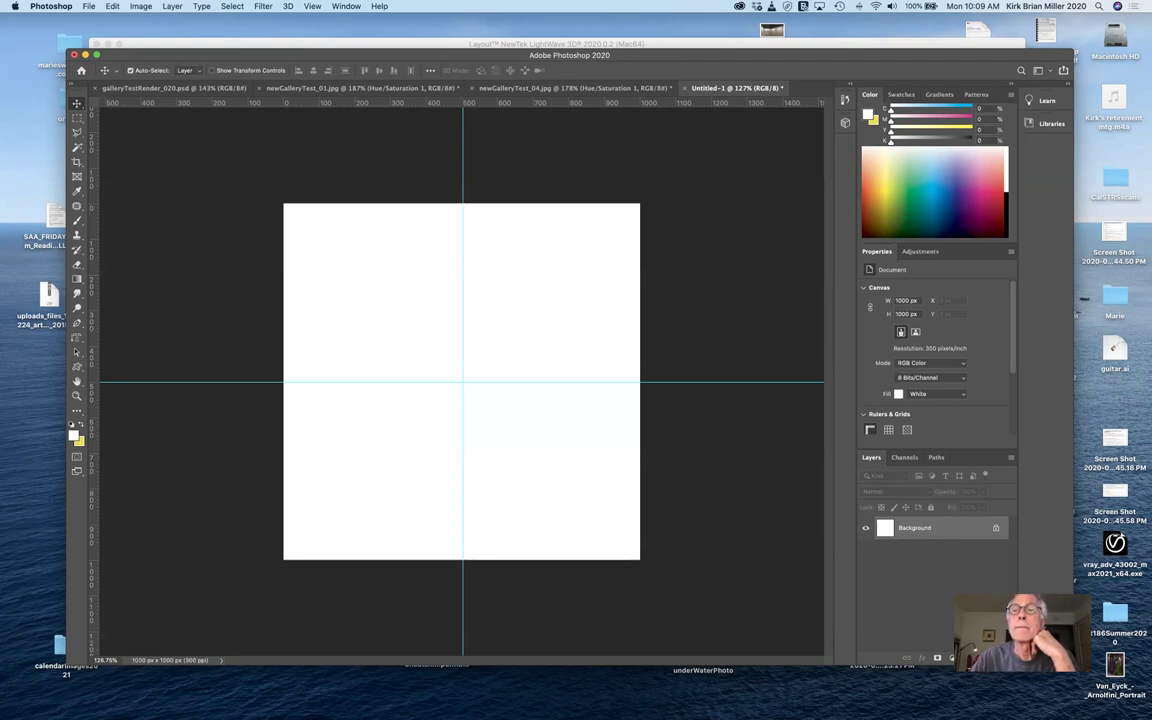
# Reset the Essentials workspace and collapse the Learn and Libraries panels.
pyautogui.click(1045, 72)
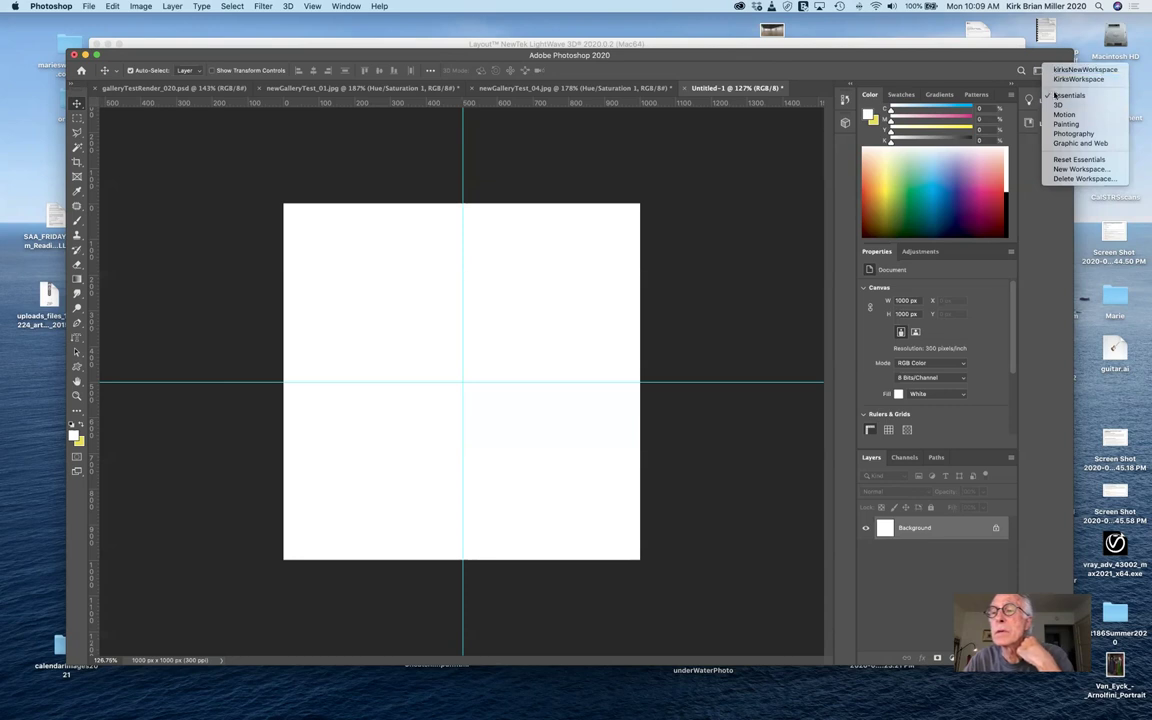
pyautogui.click(1077, 160)
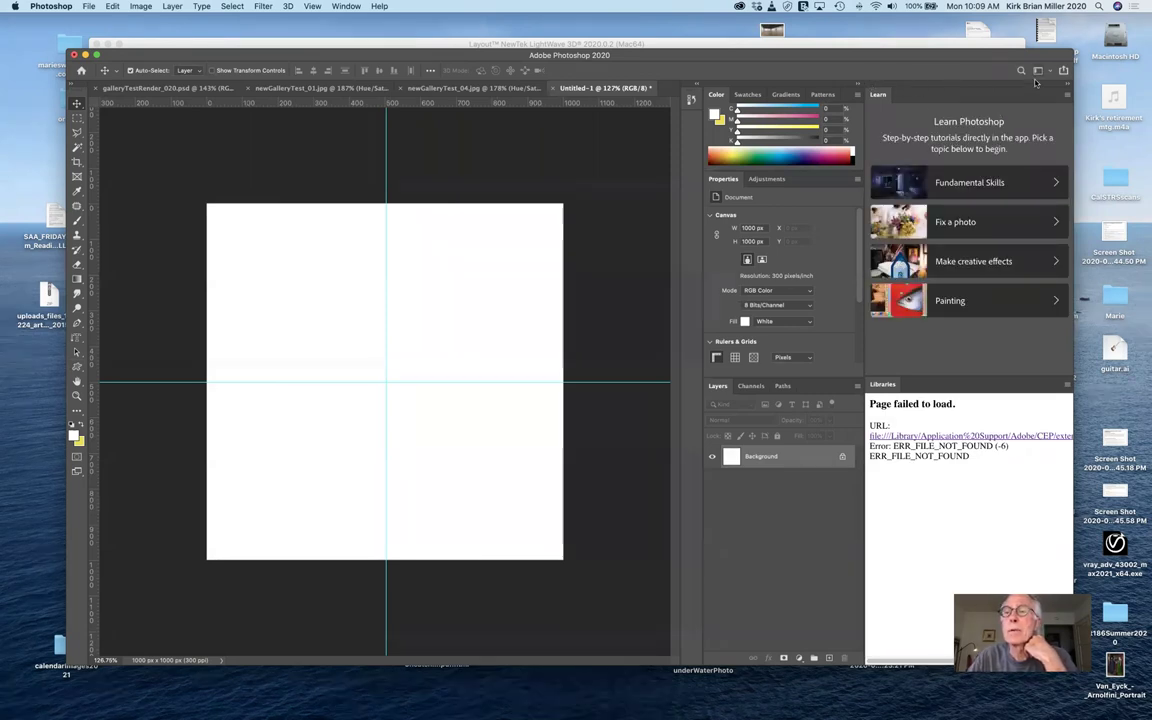
pyautogui.click(1066, 86)
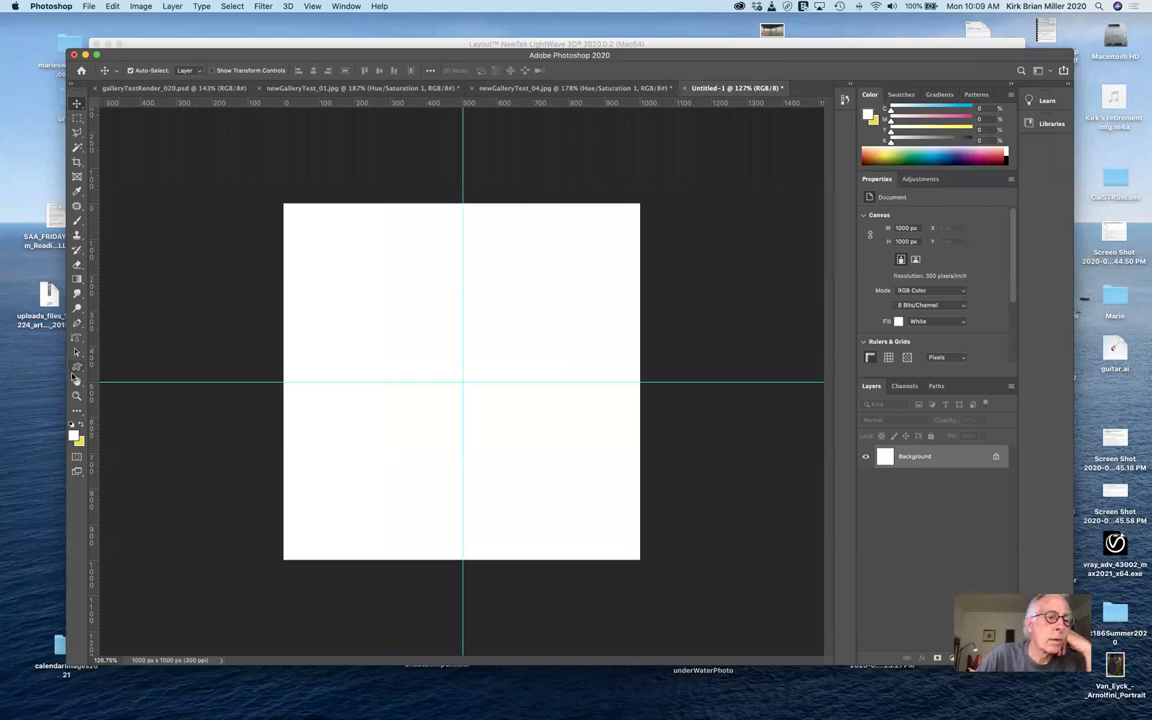
# Swap the foreground and background colours and draw a rectangle about 528 px wide and 703 px high around the guide crossing.
pyautogui.click(78, 369)
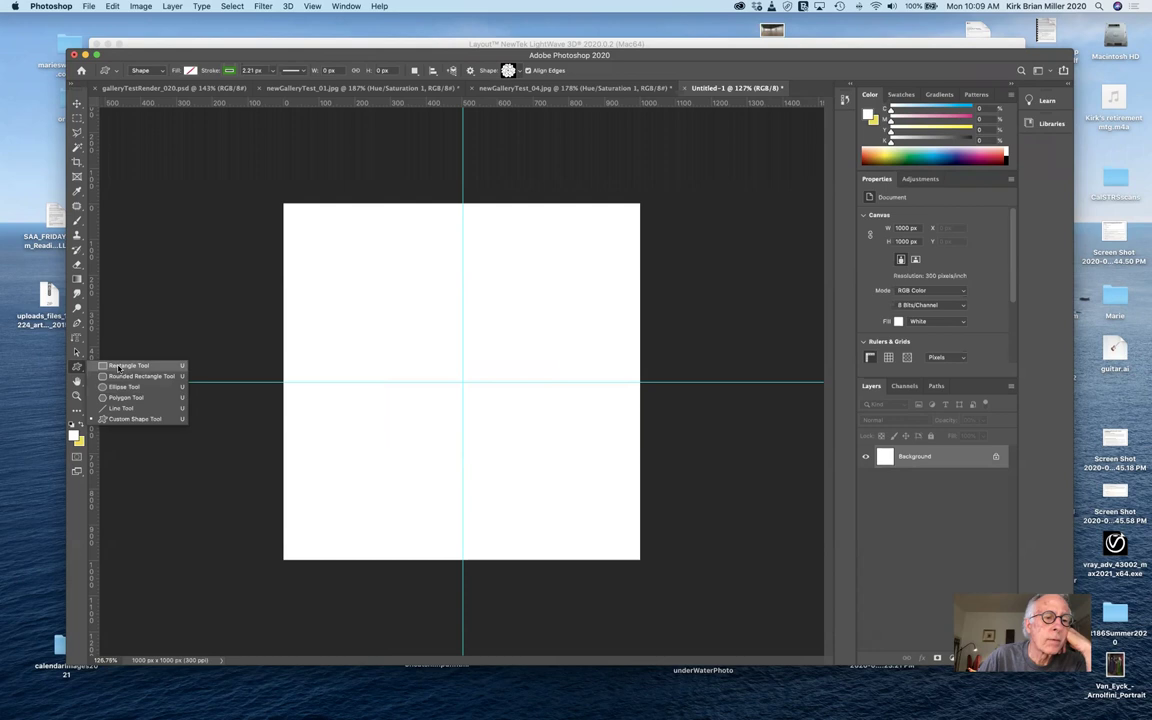
pyautogui.click(125, 365)
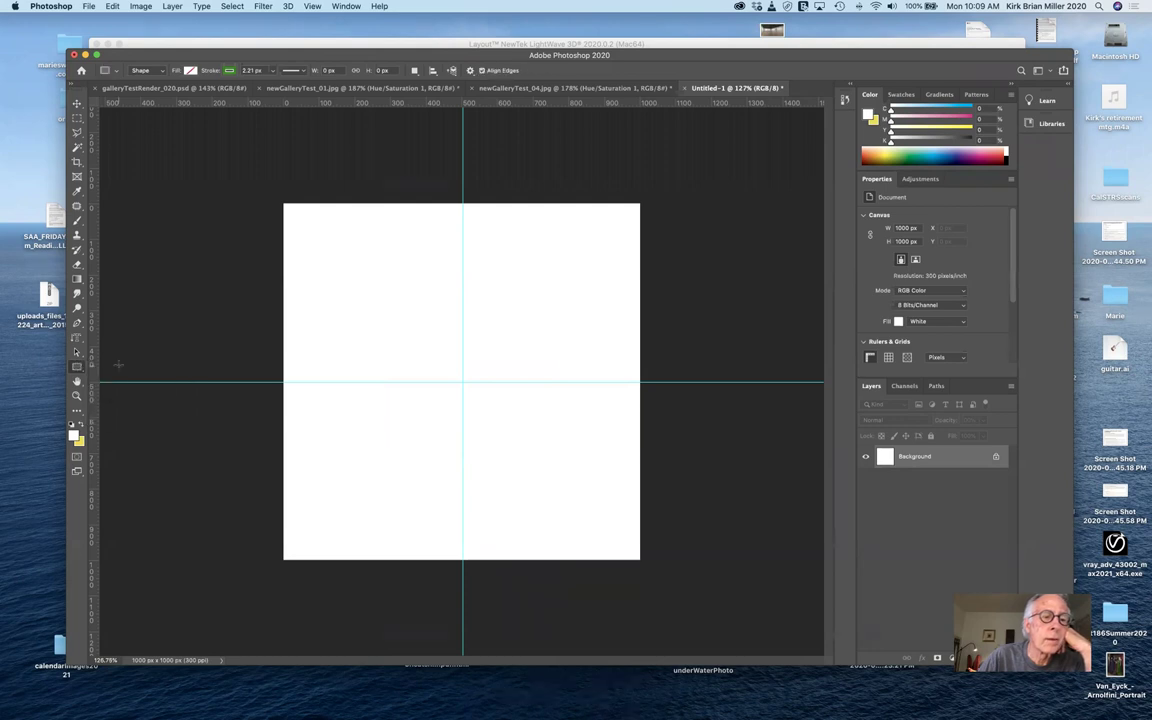
pyautogui.click(84, 424)
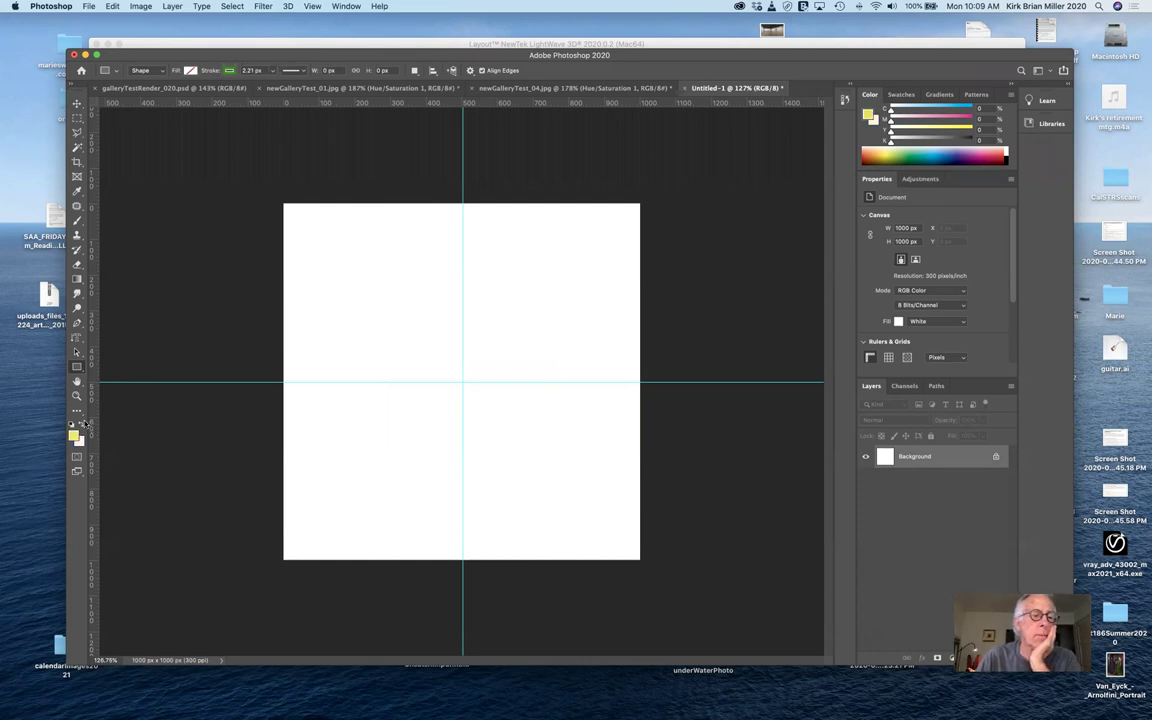
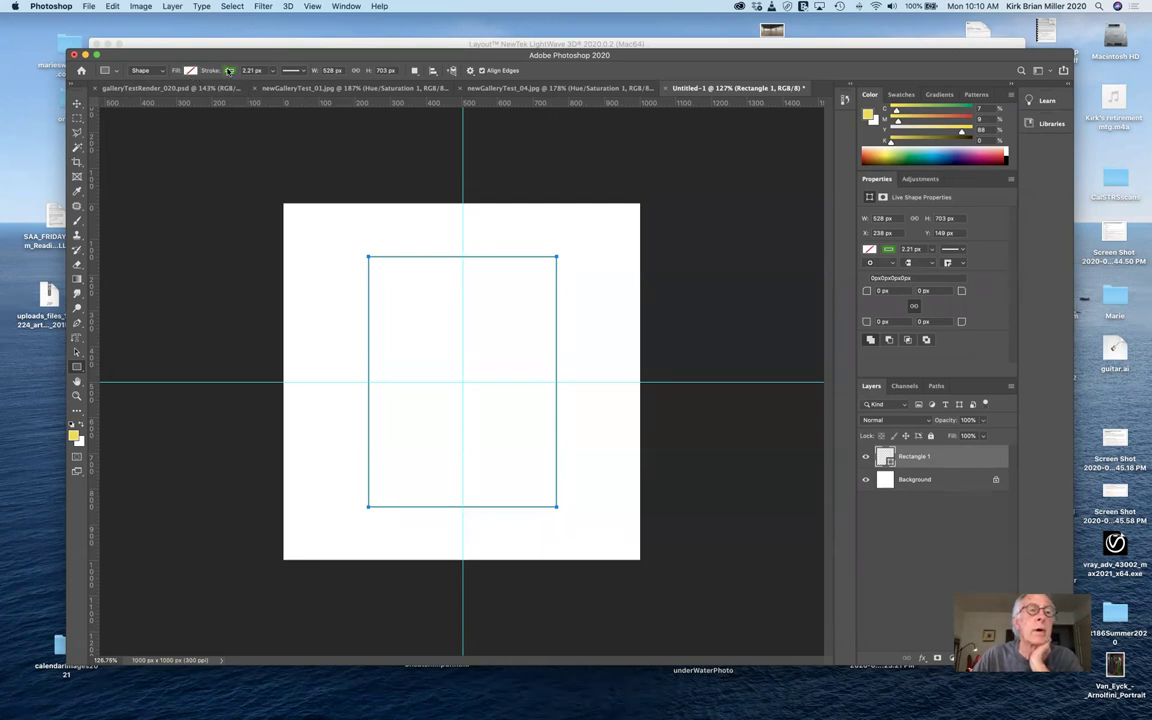
# Remove the rectangle's stroke and fill the shape with a golden yellow from the recently used colours.
pyautogui.click(229, 71)
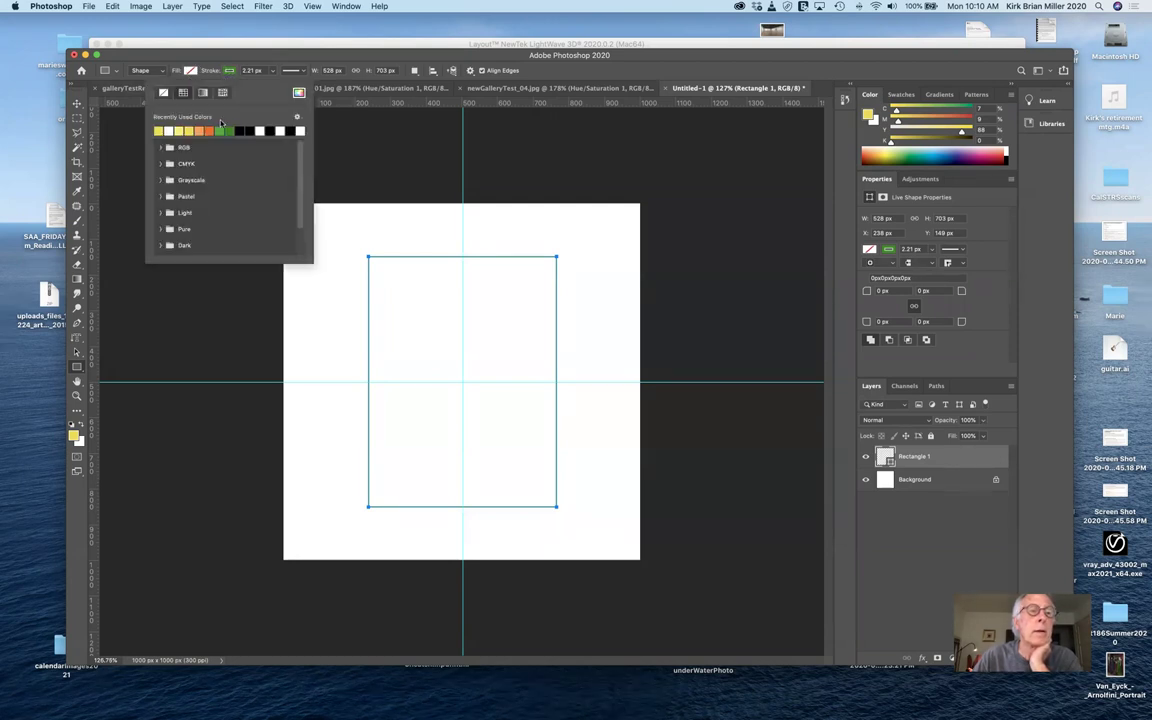
pyautogui.click(161, 93)
pyautogui.click(190, 72)
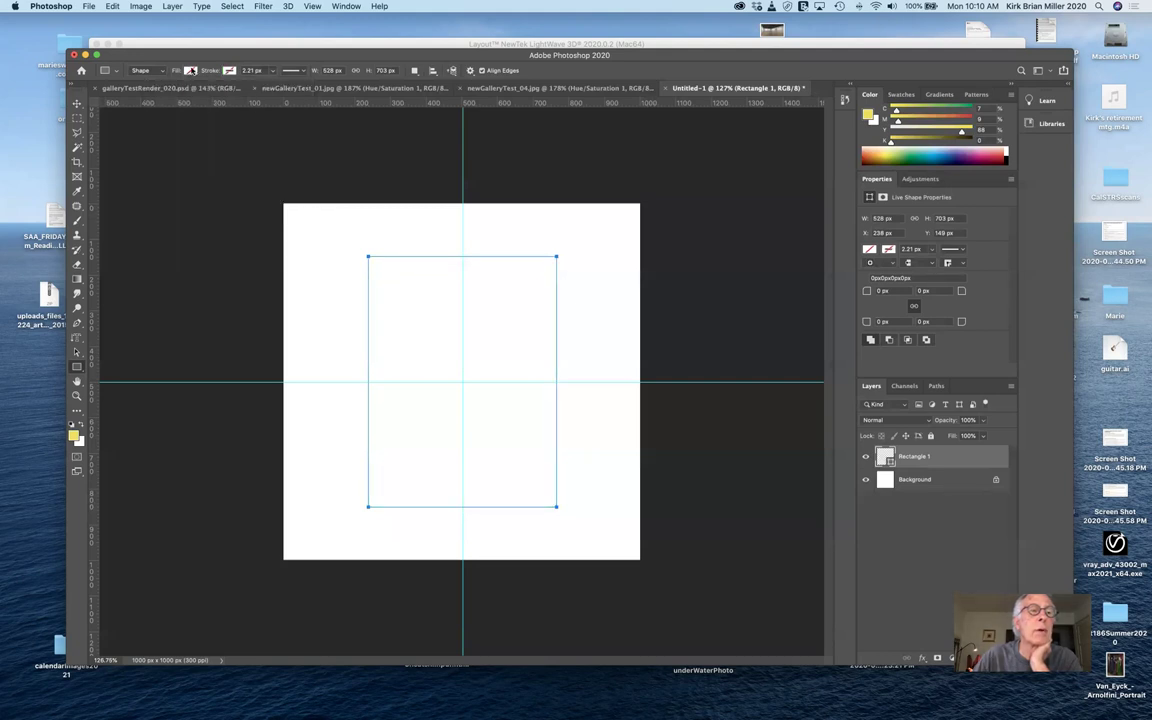
pyautogui.click(190, 72)
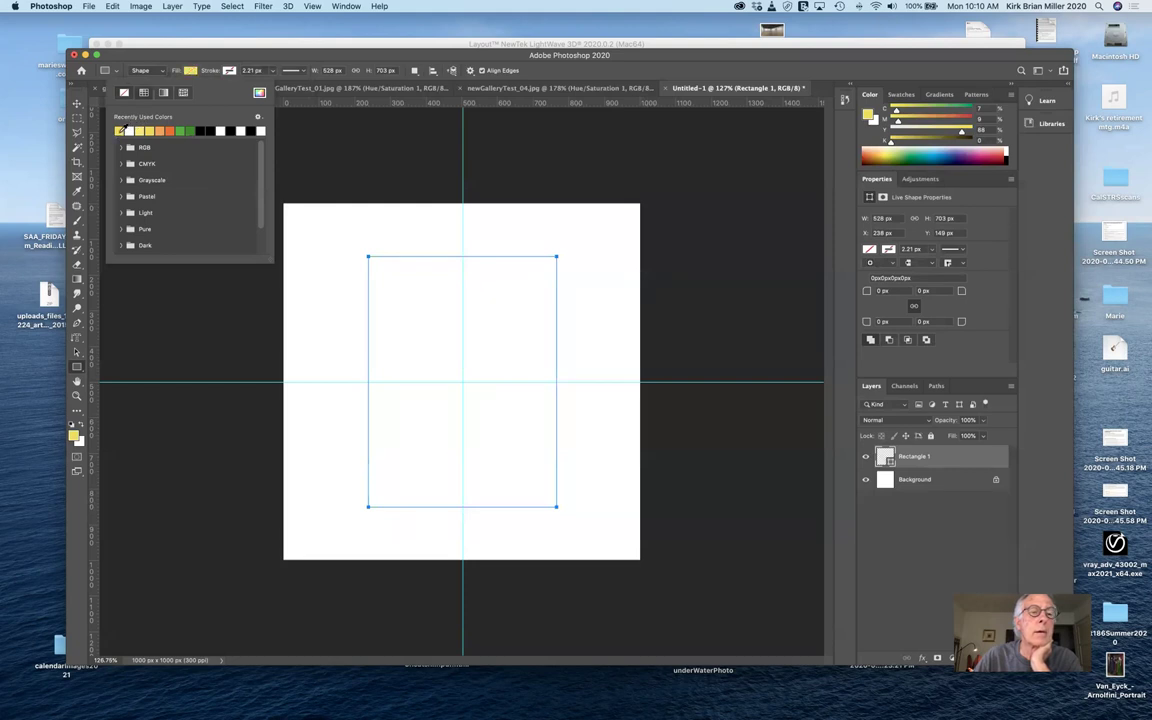
pyautogui.click(120, 131)
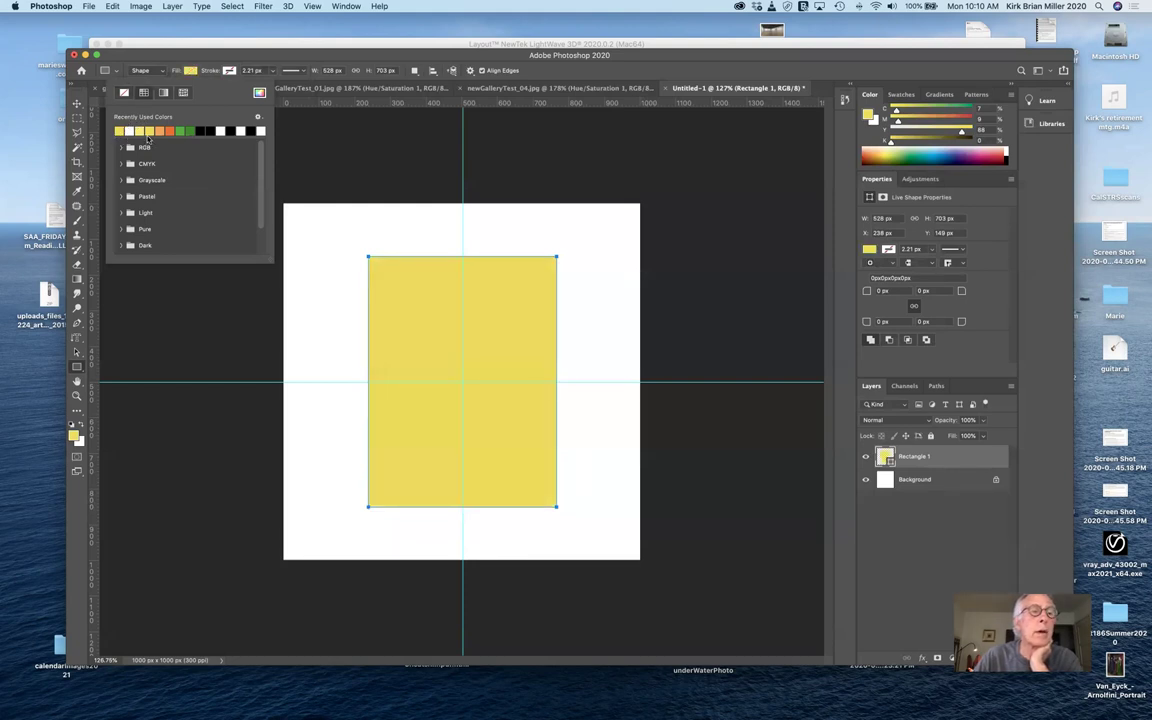
pyautogui.click(142, 130)
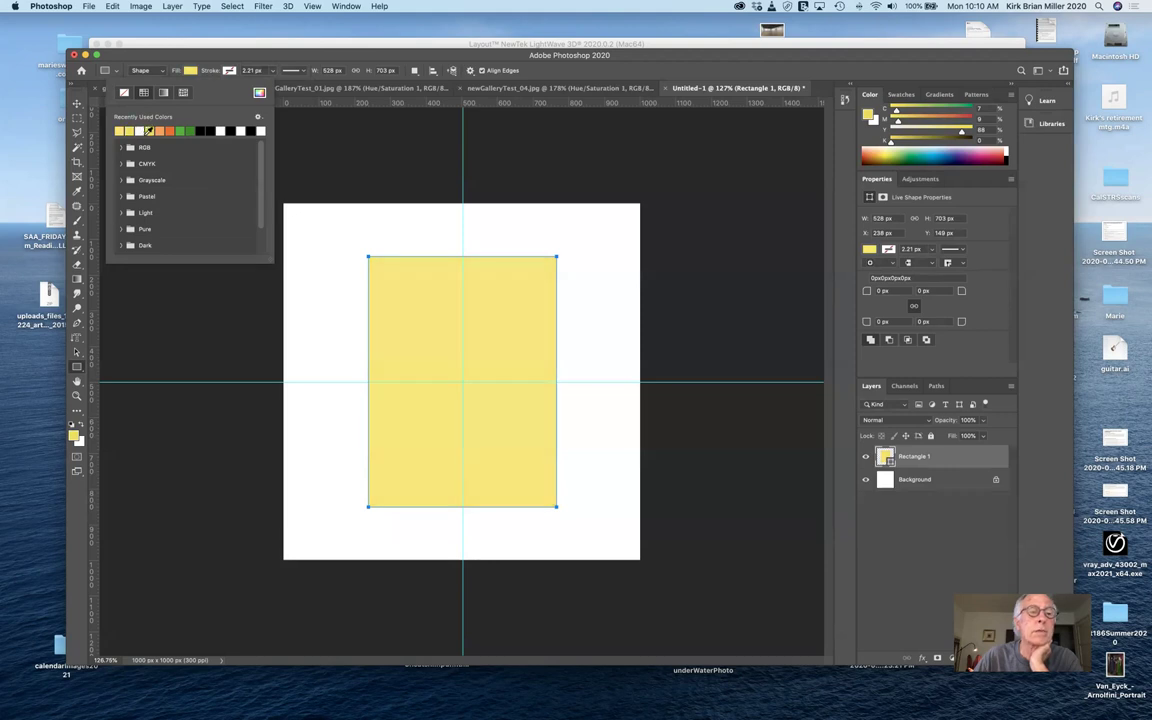
pyautogui.click(150, 131)
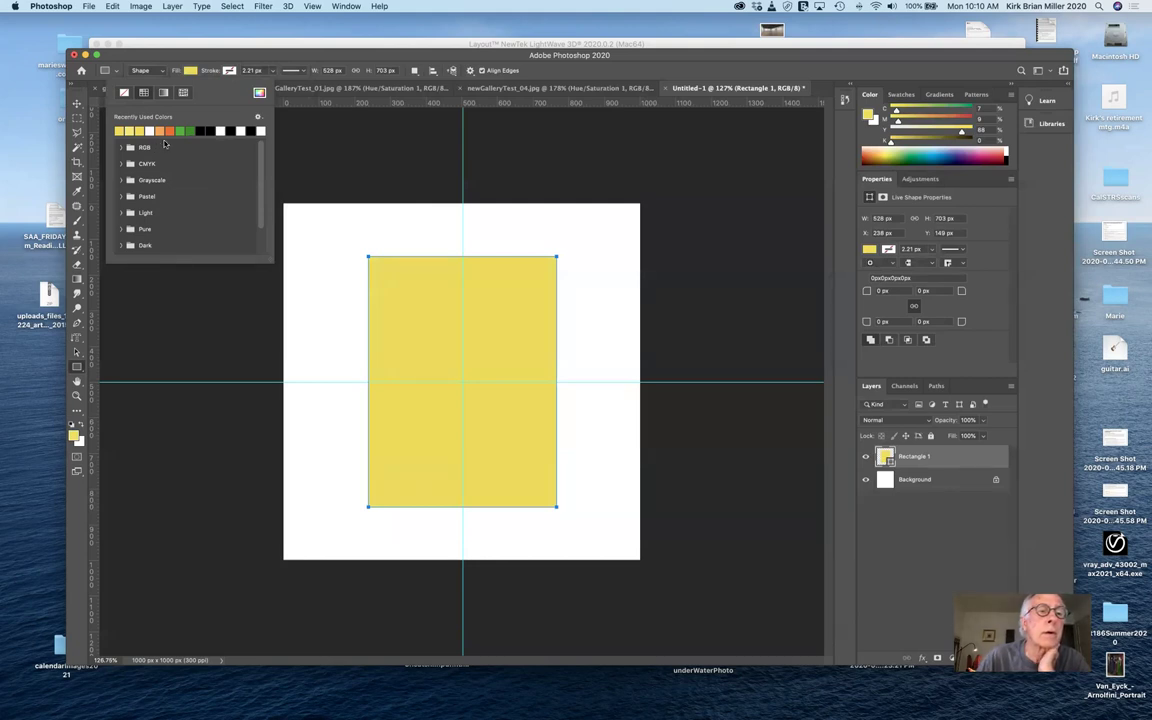
# Look through the Dark, CMYK and Light swatch groups for a different fill colour for the rectangle.
pyautogui.click(120, 249)
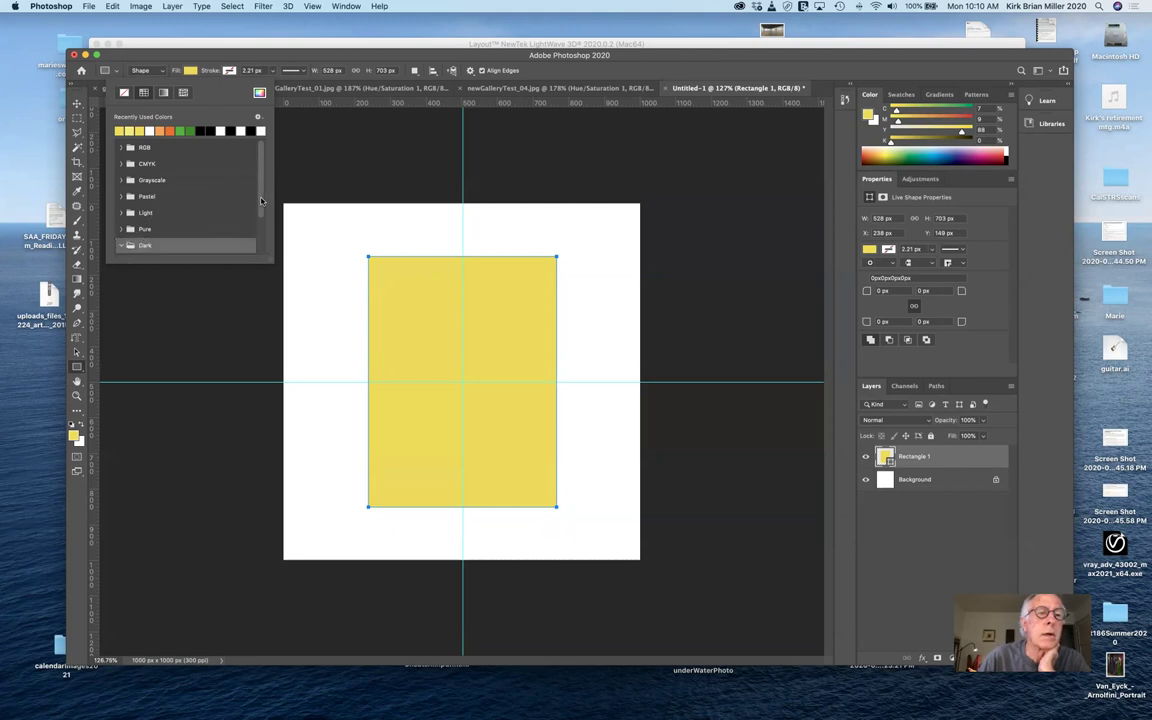
pyautogui.click(254, 245)
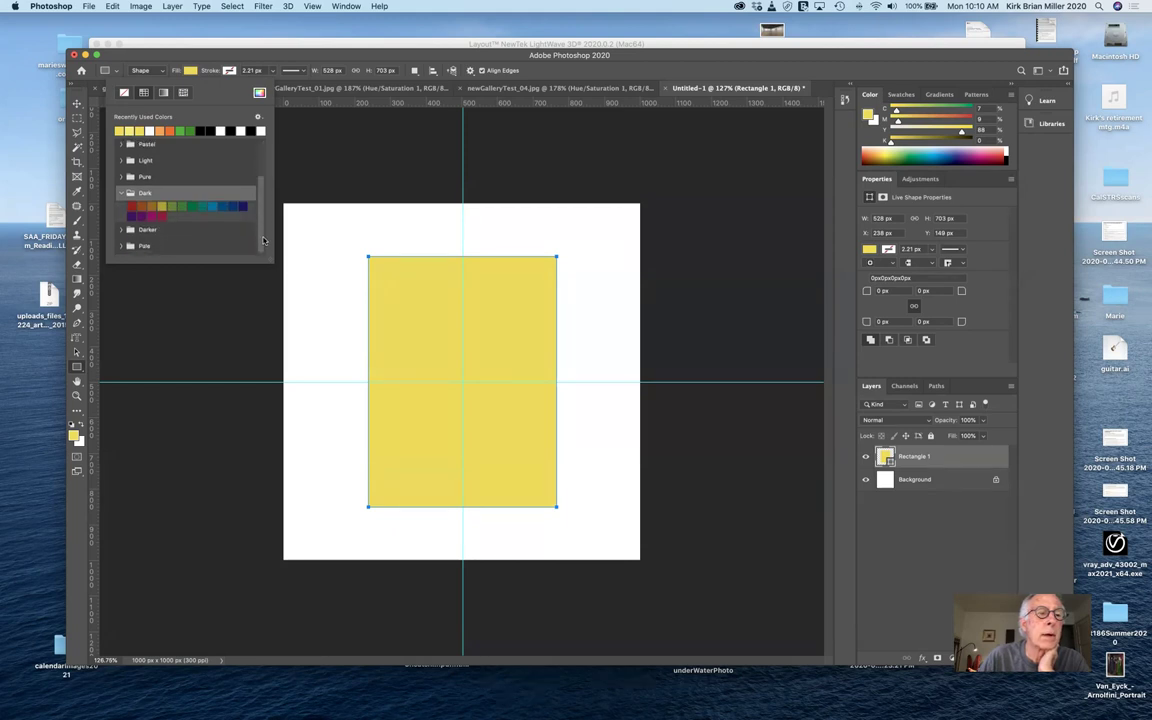
pyautogui.moveTo(264, 240); pyautogui.dragTo(261, 201)
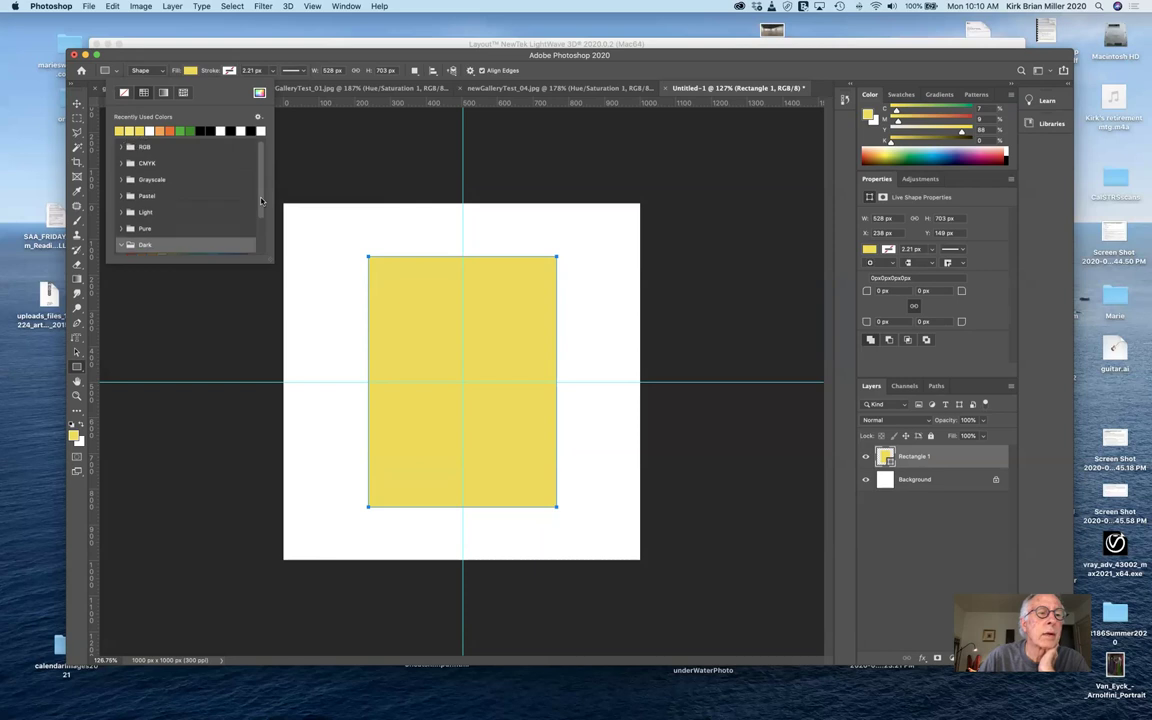
pyautogui.click(121, 162)
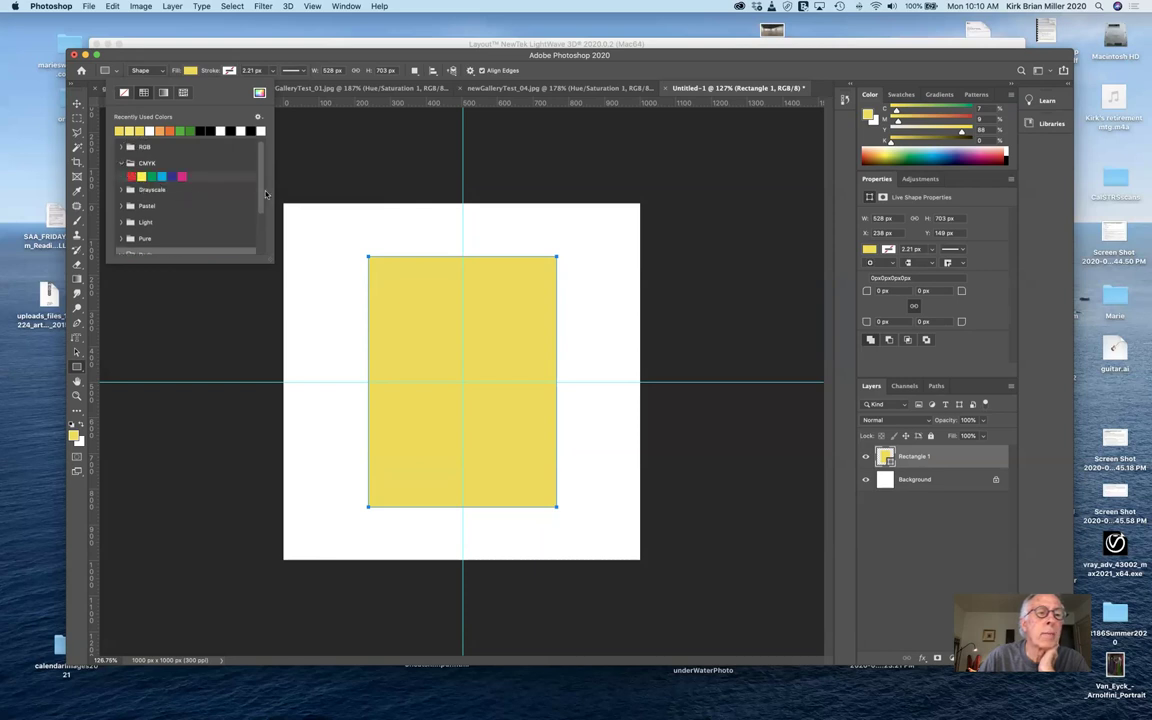
pyautogui.scroll(-1, 174, 231)
pyautogui.click(174, 236)
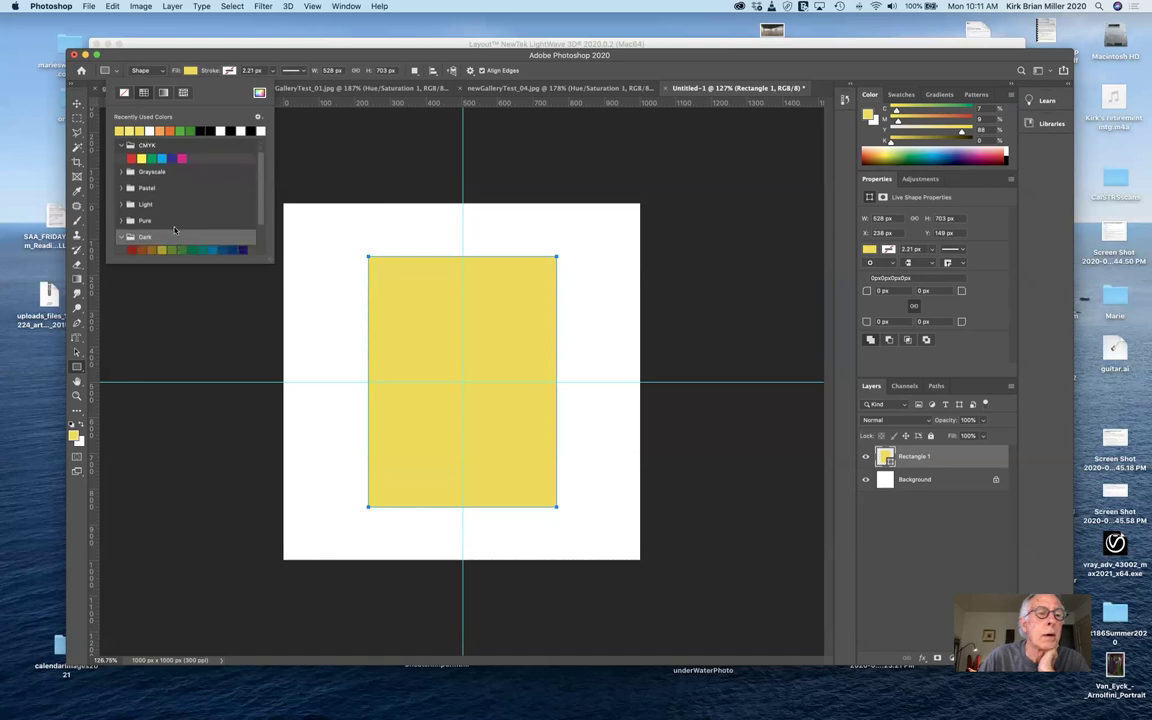
pyautogui.click(121, 204)
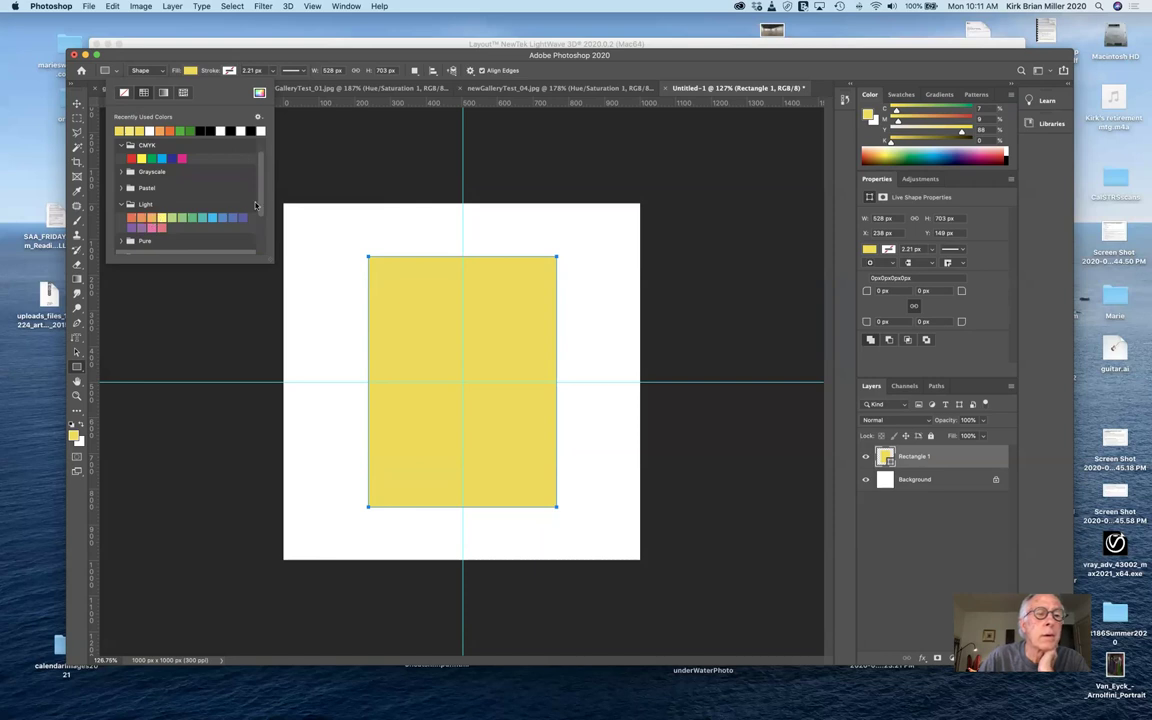
pyautogui.scroll(-1, 258, 205)
pyautogui.scroll(-2, 258, 205)
pyautogui.click(147, 193)
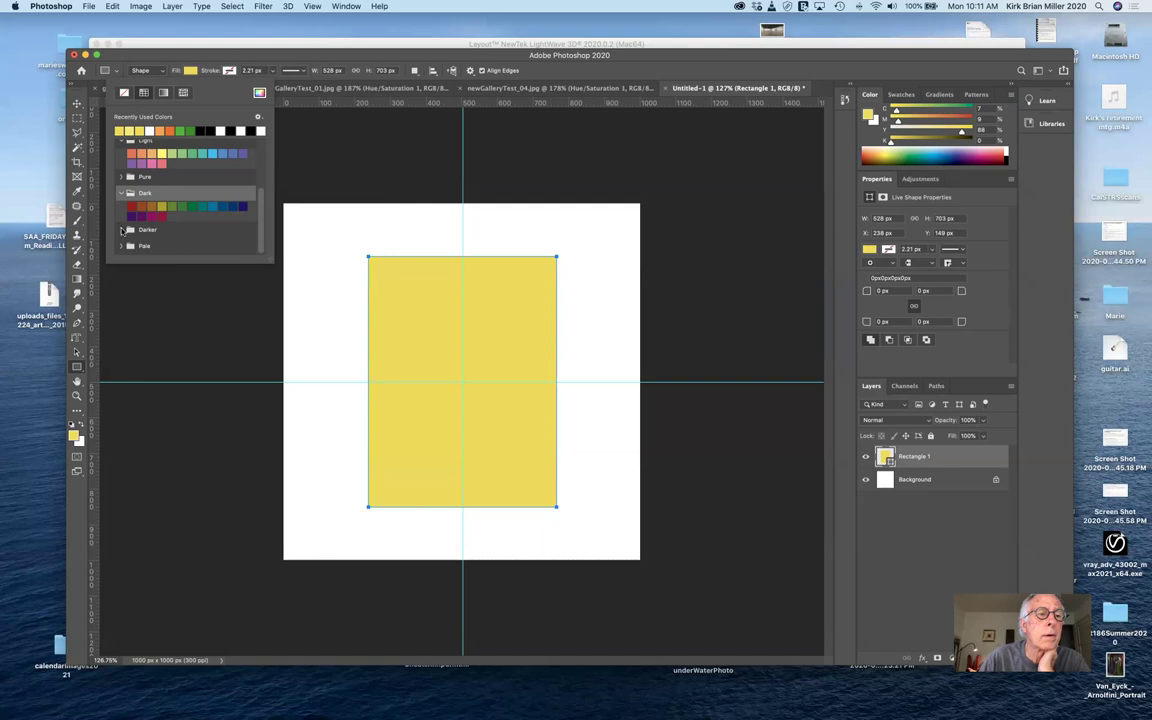
# Fill the large rectangle with the first beige swatch of the Pale group.
pyautogui.click(123, 230)
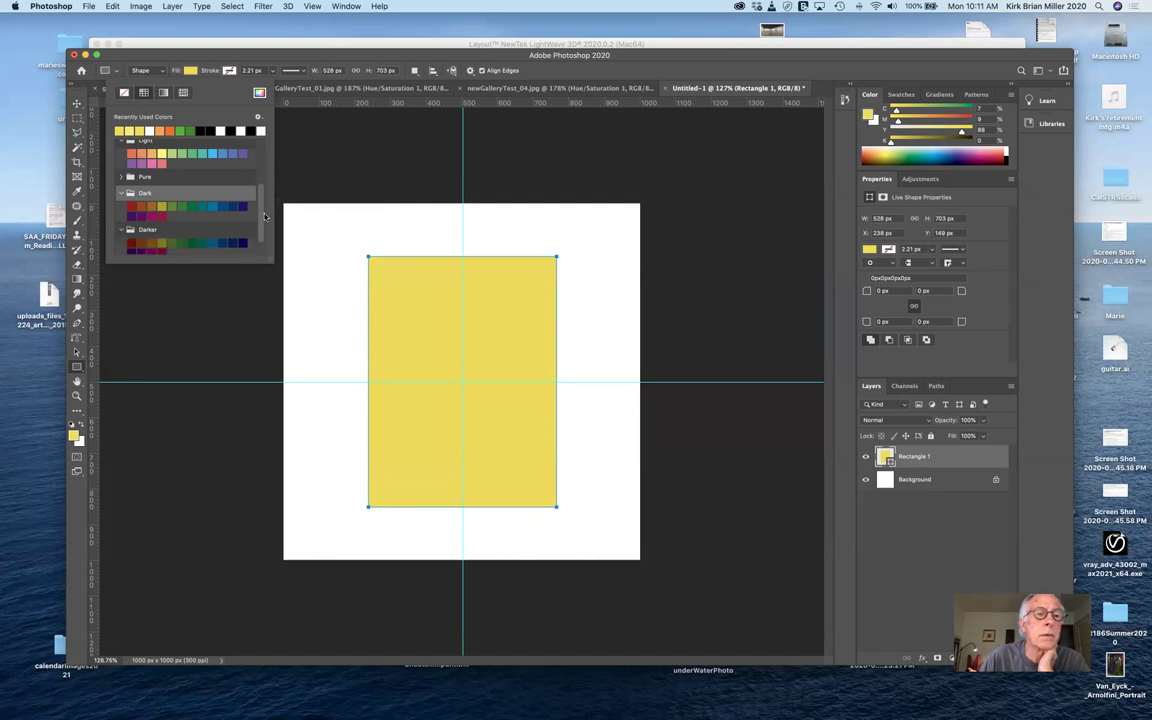
pyautogui.scroll(-2, 234, 224)
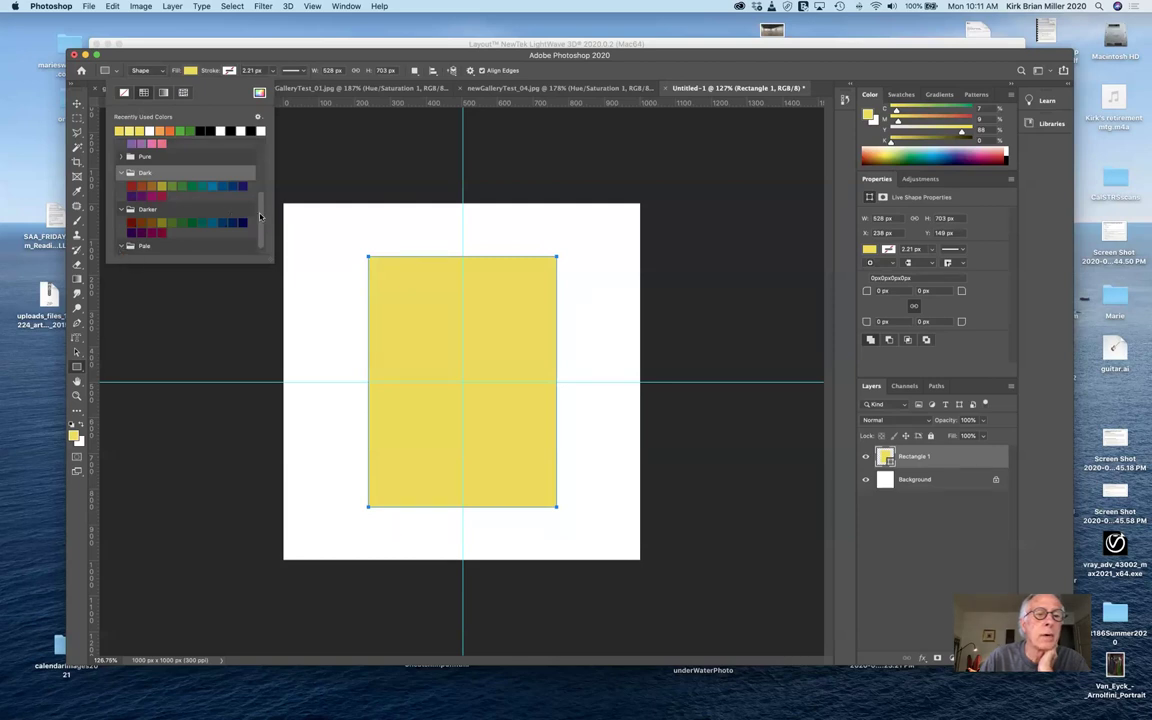
pyautogui.scroll(-1, 237, 200)
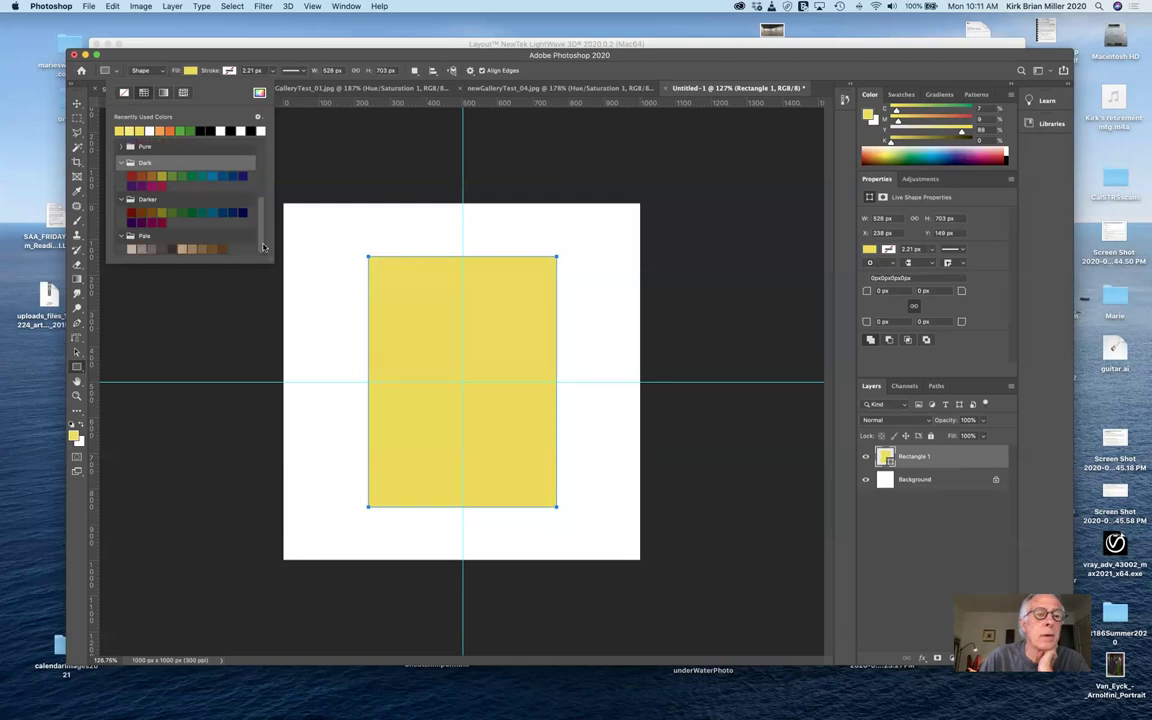
pyautogui.click(183, 247)
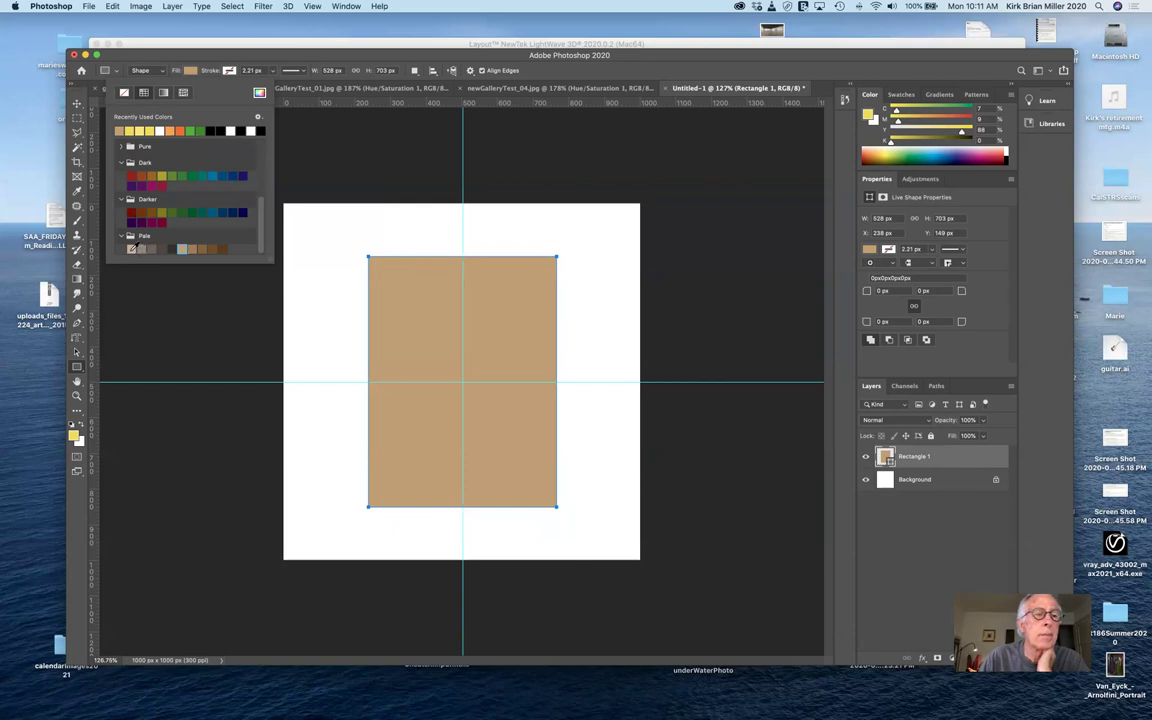
pyautogui.click(130, 250)
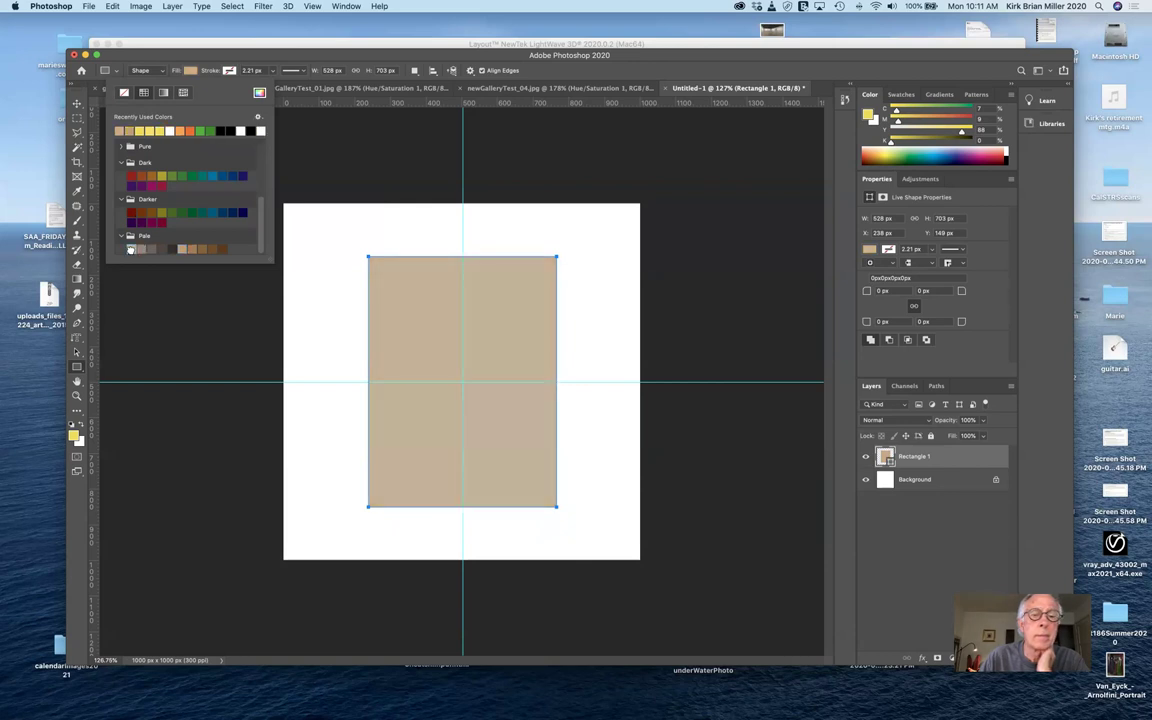
pyautogui.click(303, 58)
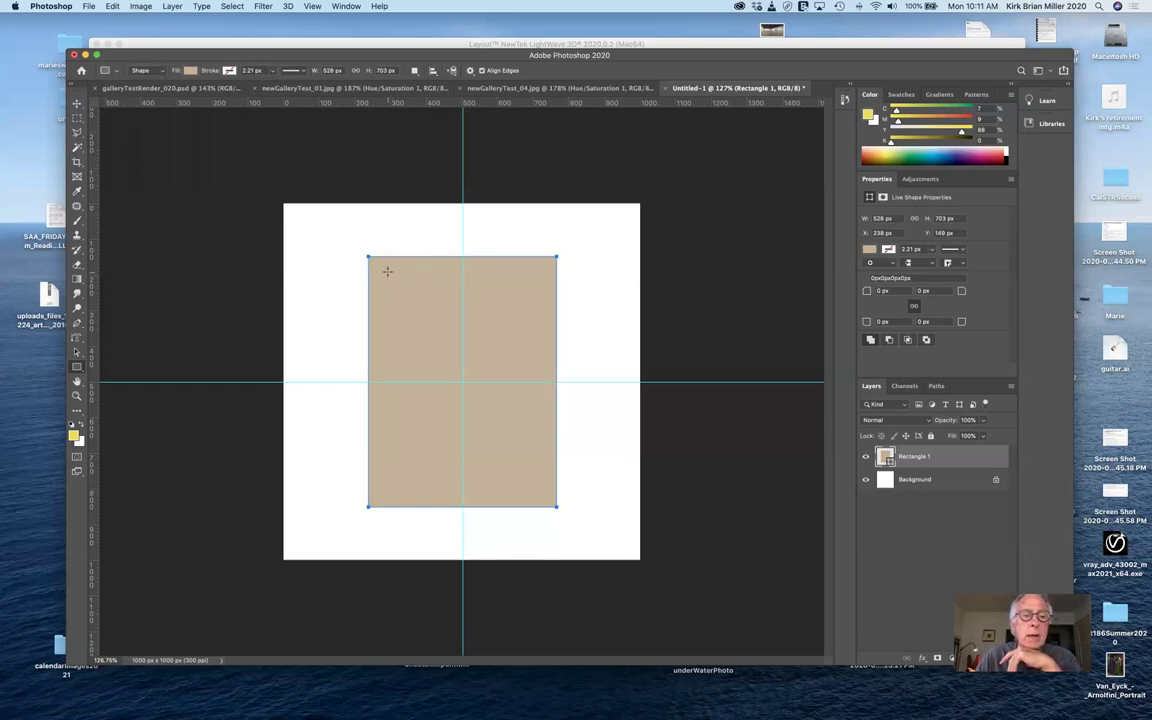
# Draw a rectangle about 194 px wide and 289 px high in the beige shape's upper-left quarter and fill it with pastel light blue.
pyautogui.moveTo(386, 272); pyautogui.dragTo(455, 376)
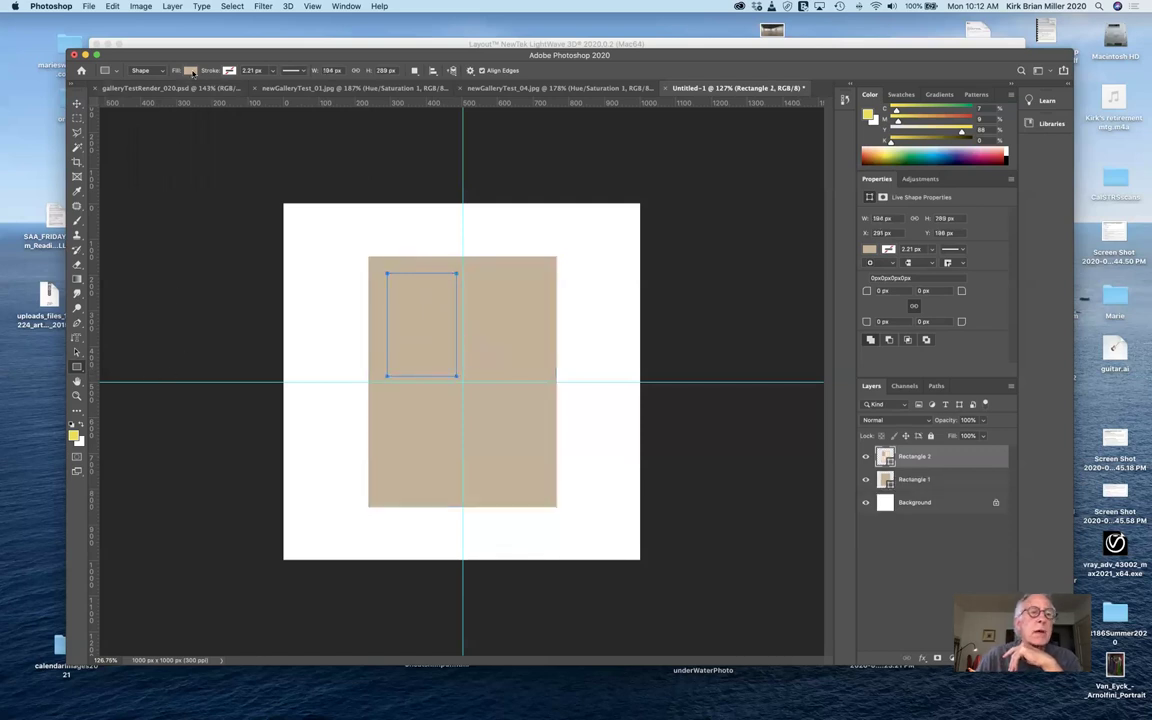
pyautogui.click(189, 71)
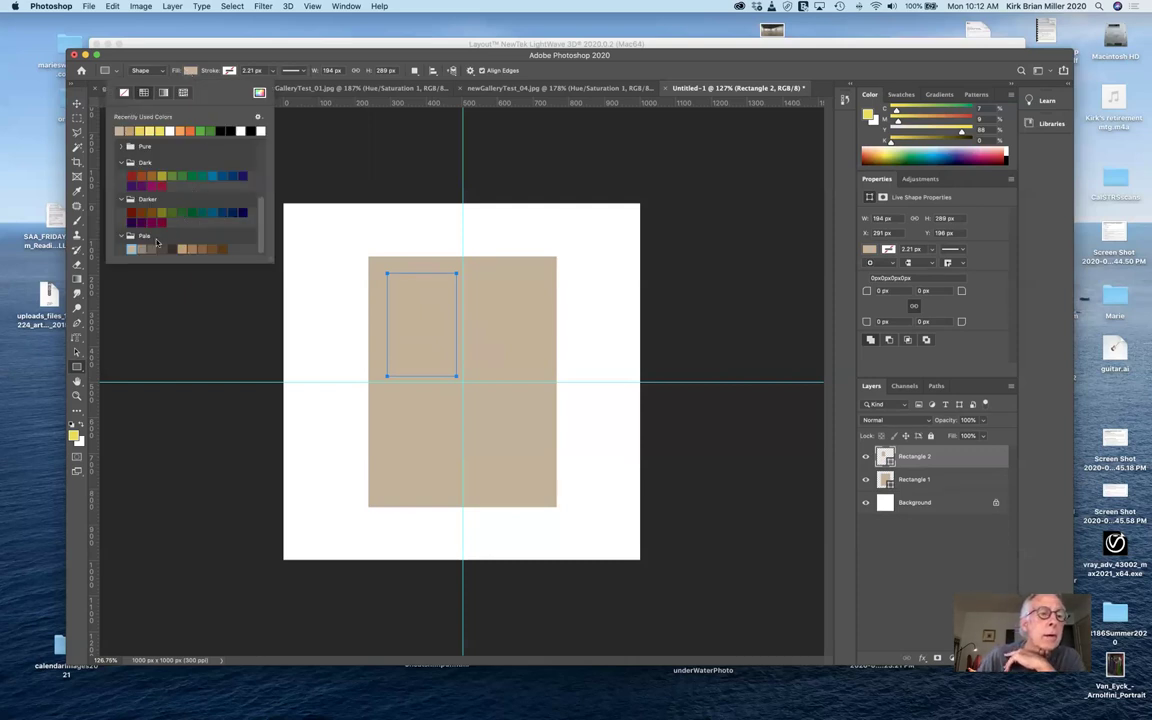
pyautogui.scroll(3, 250, 200)
pyautogui.scroll(2, 258, 196)
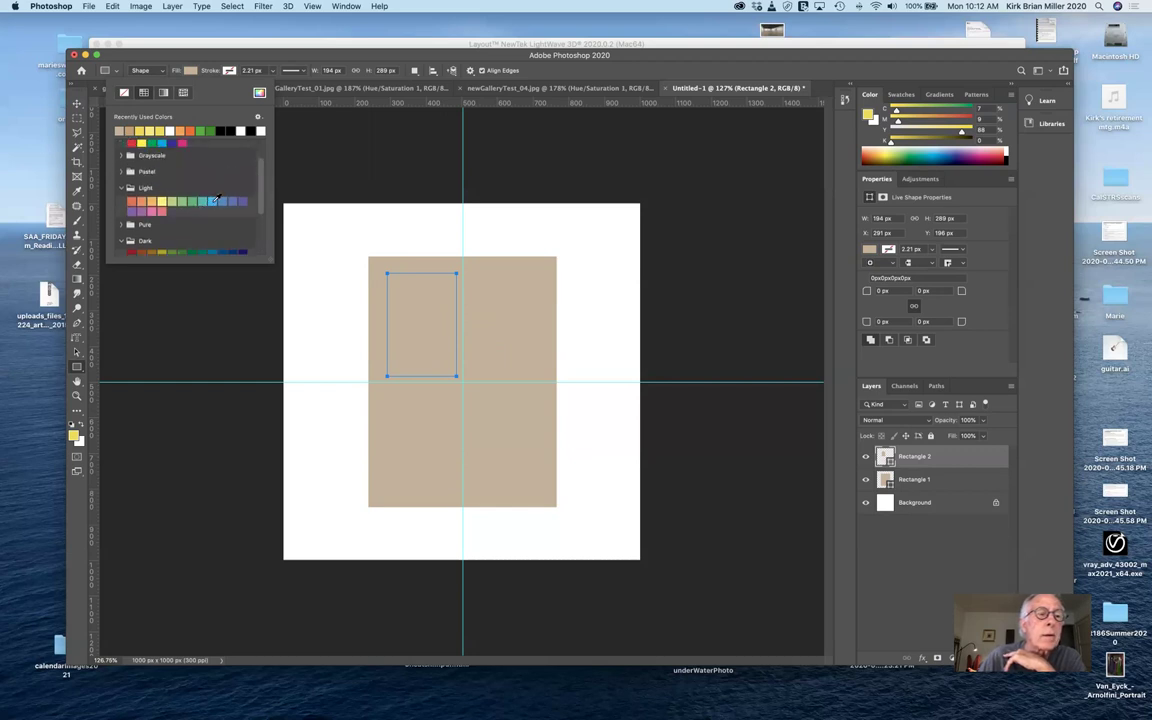
pyautogui.click(217, 198)
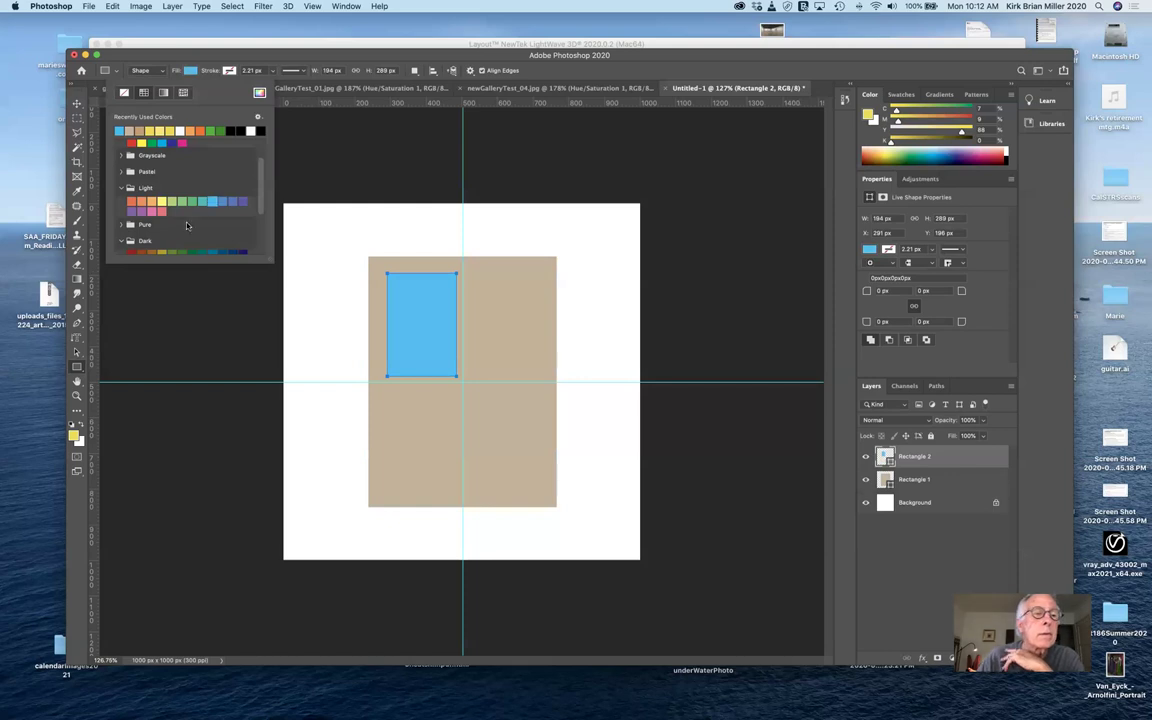
pyautogui.click(121, 171)
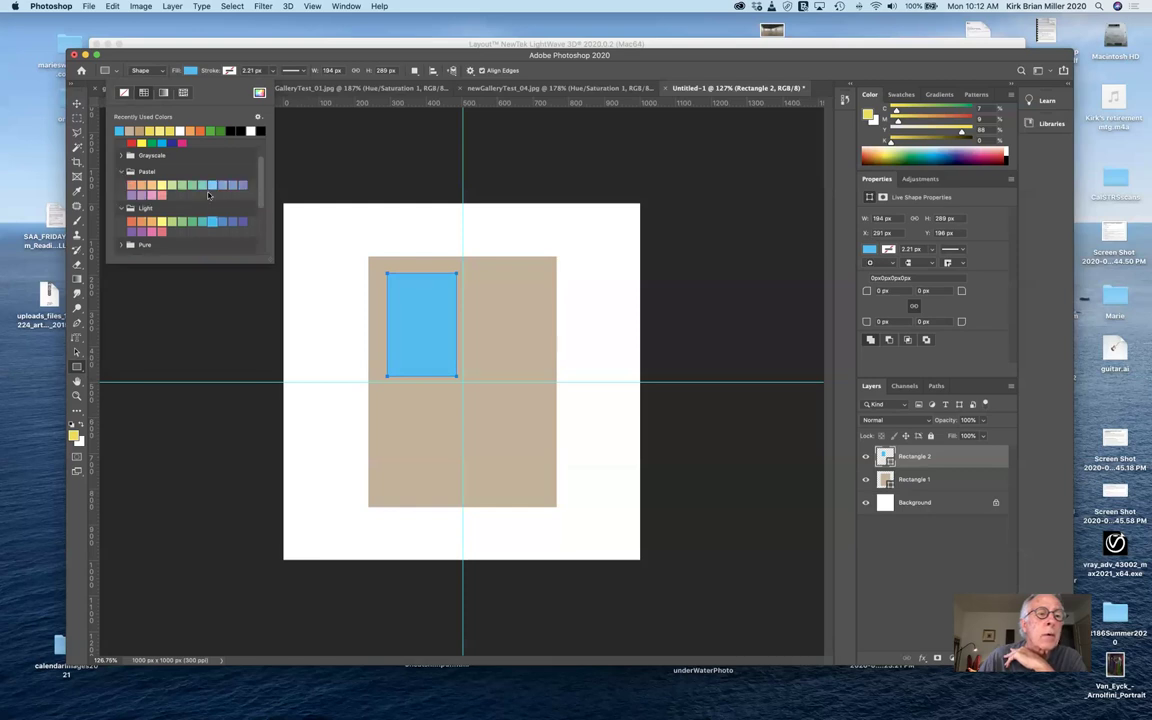
pyautogui.click(211, 186)
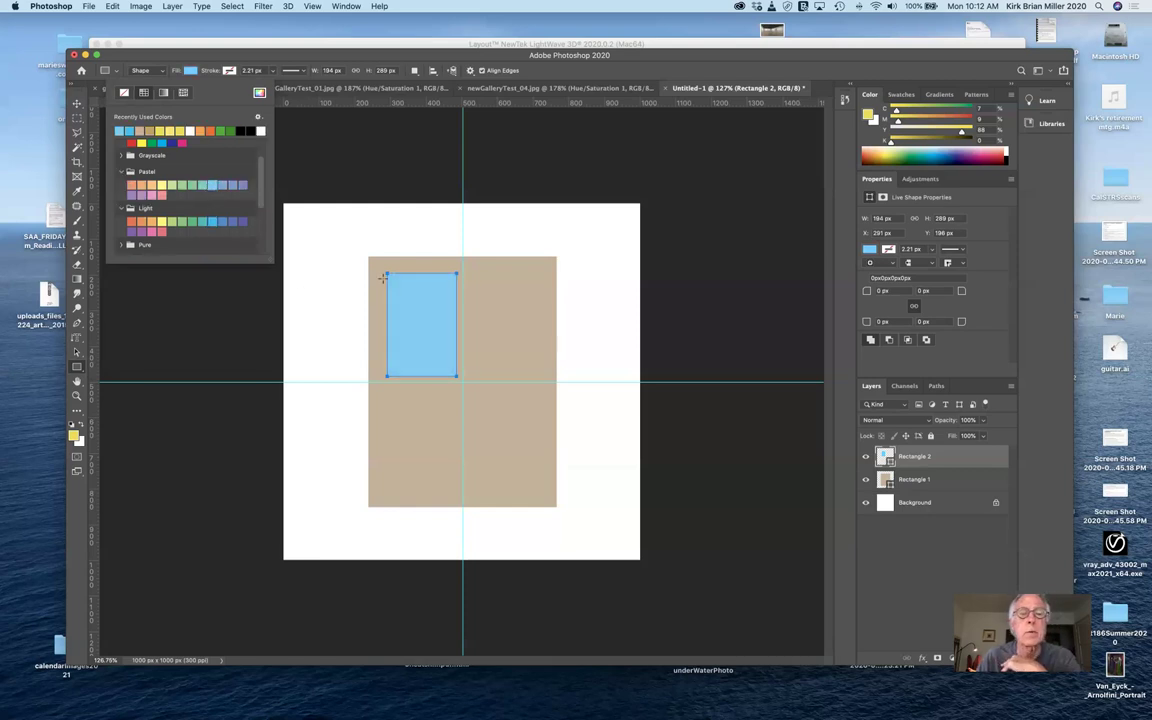
pyautogui.press('Escape')
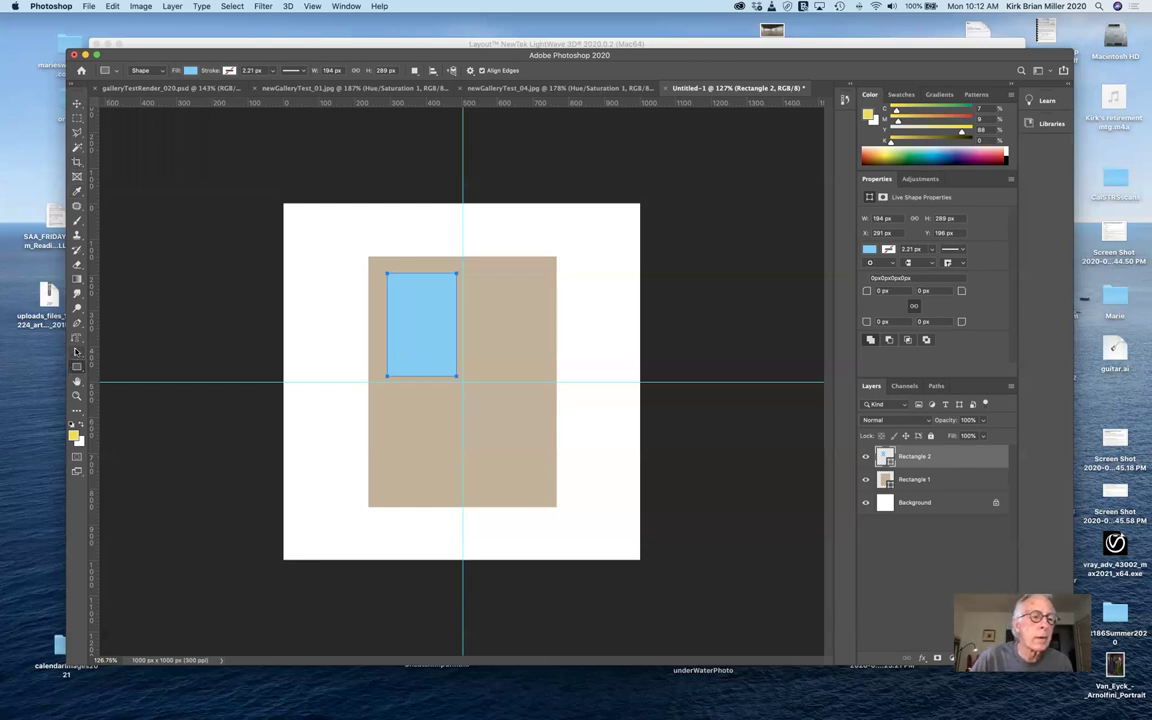
# Duplicate the blue rectangle's layer and move the copy horizontally into the upper-right quarter, to about X 525 px.
pyautogui.click(76, 353)
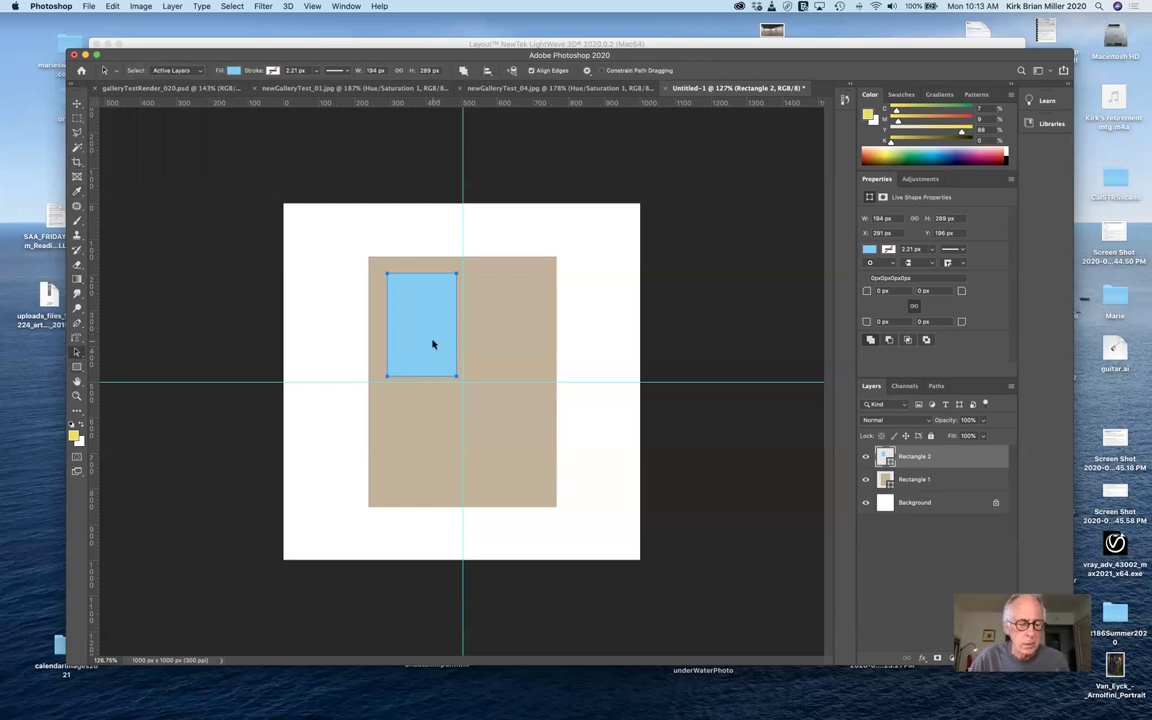
pyautogui.moveTo(431, 344); pyautogui.dragTo(511, 350)
pyautogui.press('super+z')
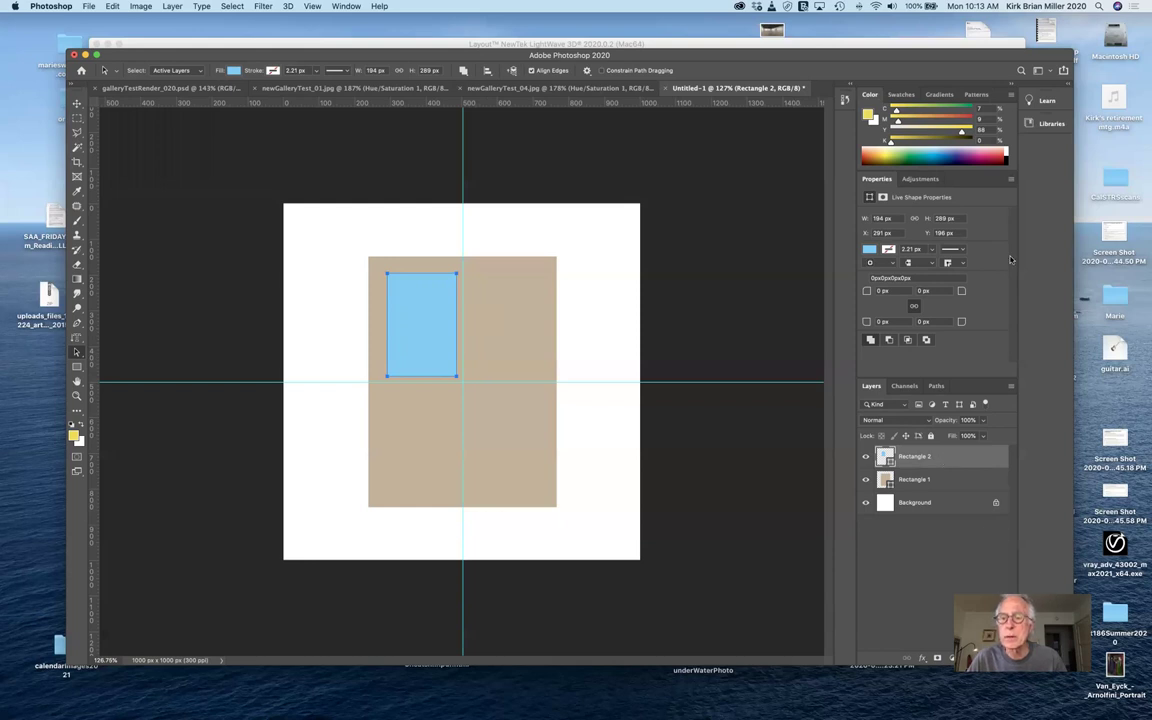
pyautogui.moveTo(1010, 260); pyautogui.dragTo(948, 628)
pyautogui.moveTo(420, 329); pyautogui.dragTo(505, 328)
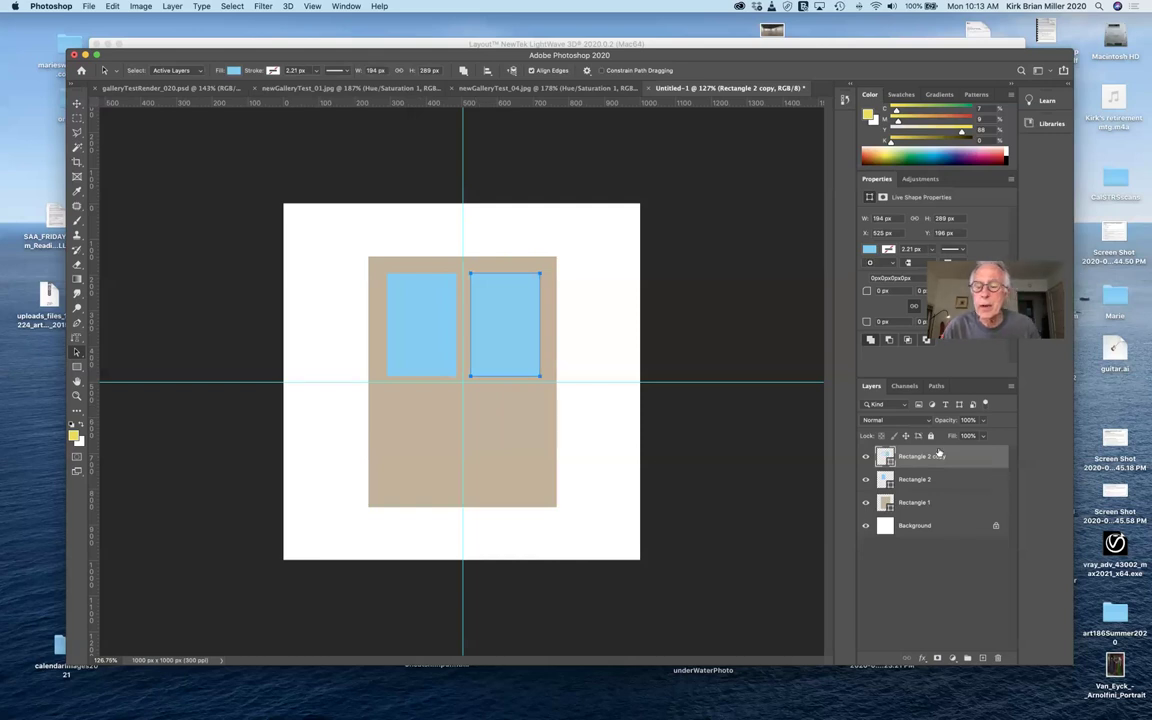
# Duplicate the upper-right blue rectangle and move the copy straight down into the lower-right quarter, to about Y 518 px.
pyautogui.moveTo(939, 455); pyautogui.dragTo(984, 658)
pyautogui.moveTo(507, 321); pyautogui.dragTo(511, 441)
pyautogui.moveTo(513, 439); pyautogui.dragTo(513, 437)
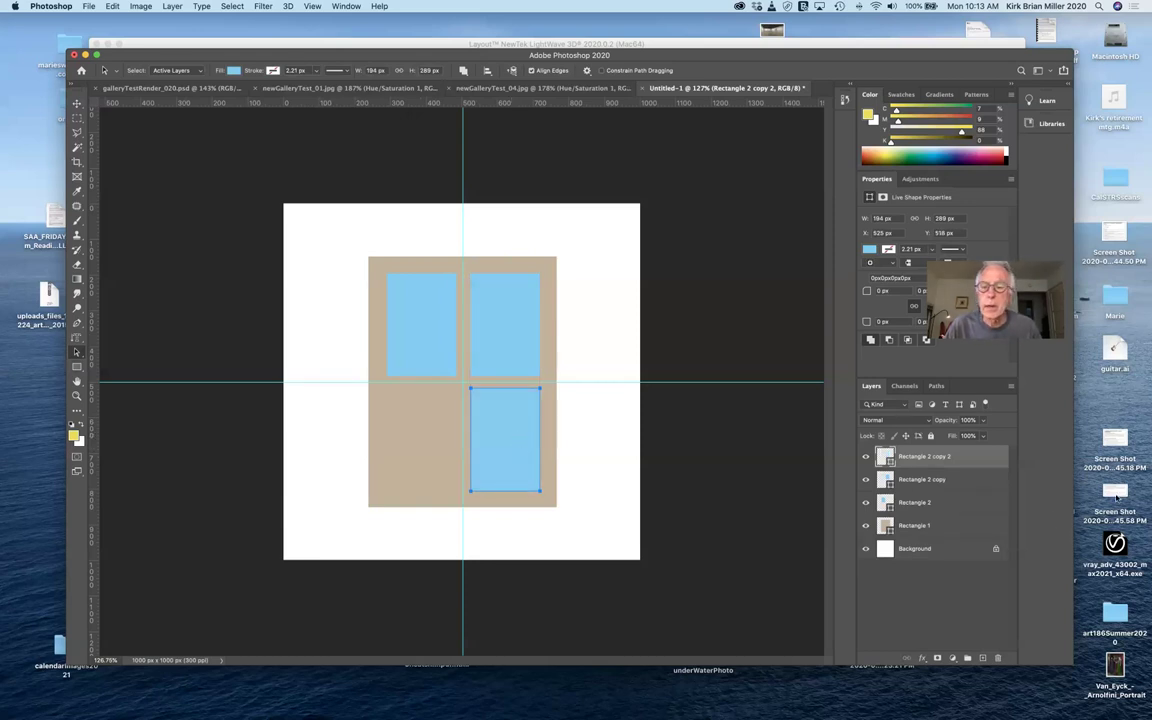
# Duplicate the lower-right blue rectangle, move the copy into the lower-left quarter at about X 291 px, and deselect it.
pyautogui.moveTo(915, 462); pyautogui.dragTo(982, 657)
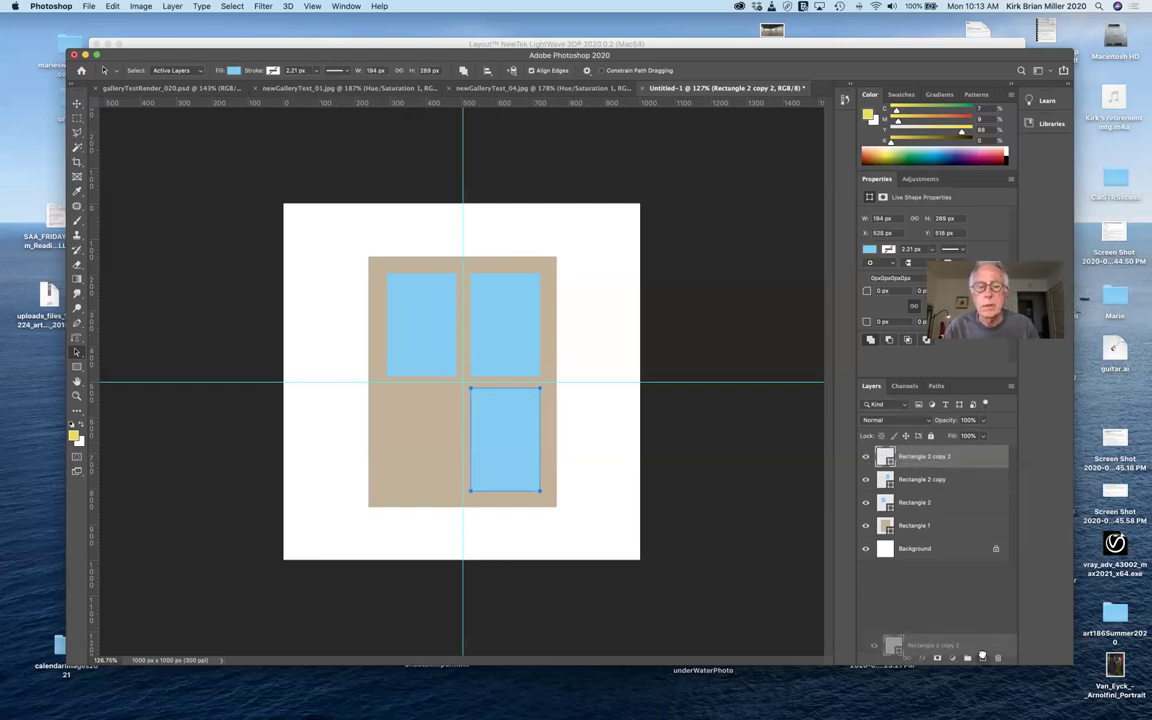
pyautogui.moveTo(517, 442); pyautogui.dragTo(434, 438)
pyautogui.click(548, 544)
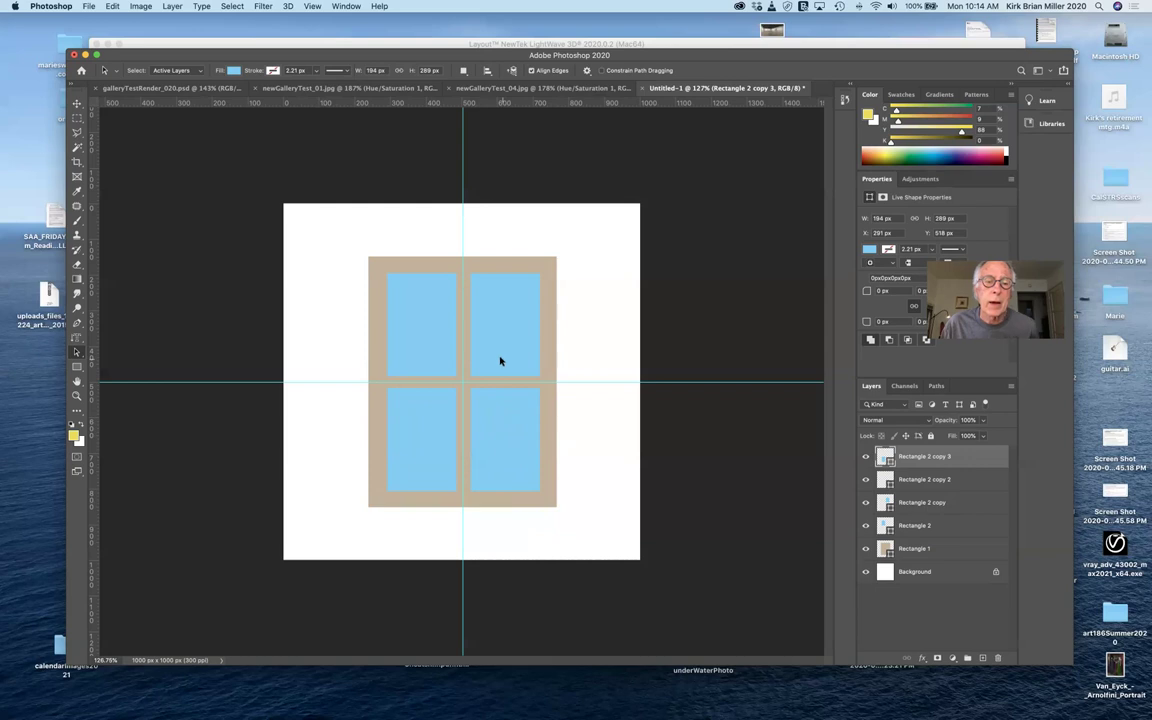
# Select the two lower blue rectangles together and nudge them up to Y 514 px, closer to the horizontal guide.
pyautogui.keyDown('shift'); pyautogui.click(936, 481); pyautogui.keyUp('shift')
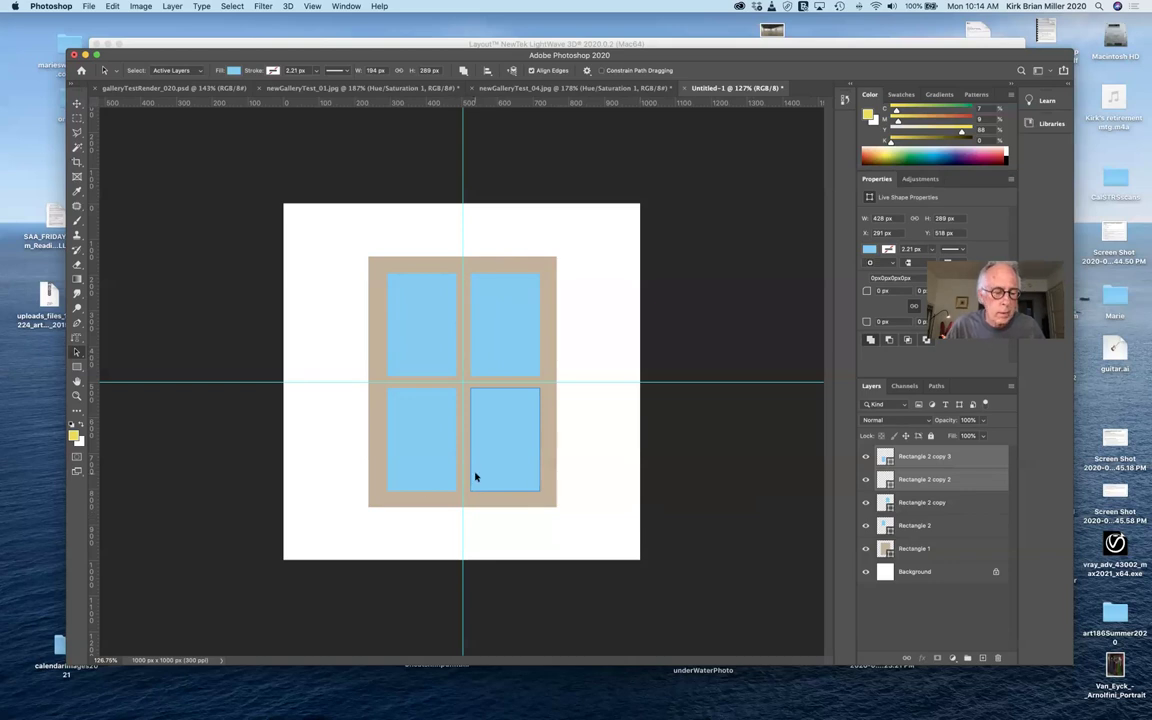
pyautogui.click(429, 455)
pyautogui.keyDown('shift'); pyautogui.click(512, 463); pyautogui.keyUp('shift')
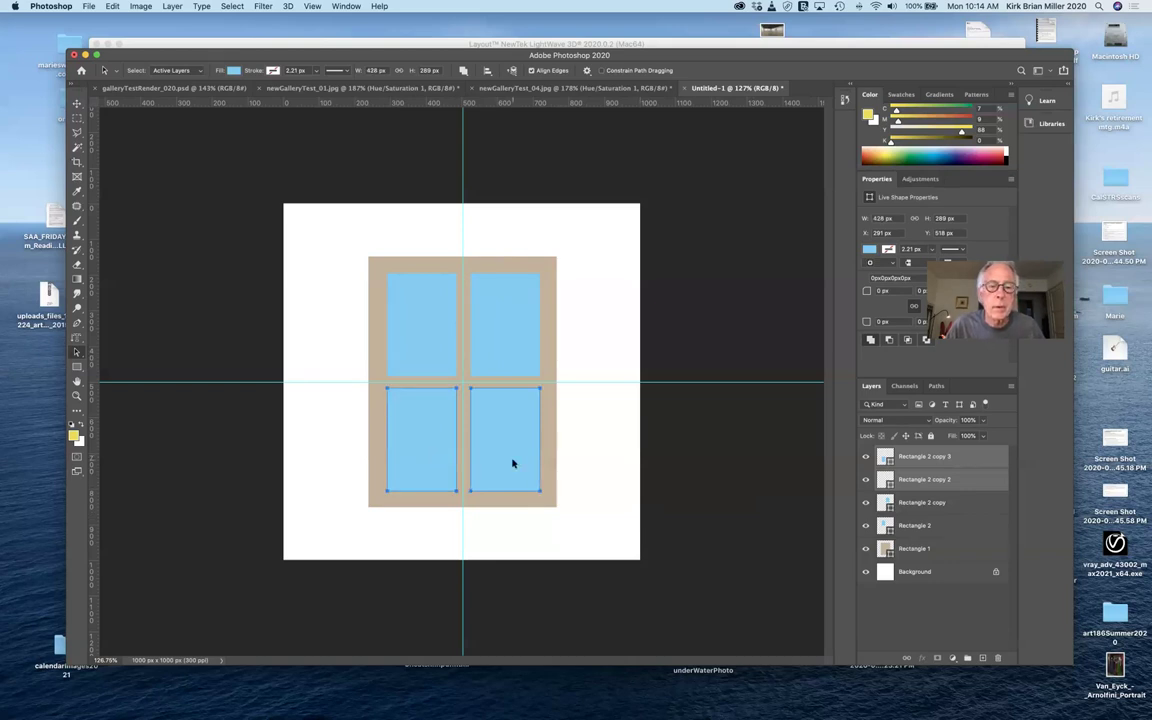
pyautogui.press('Up')
pyautogui.press('Up')
pyautogui.press('Up')
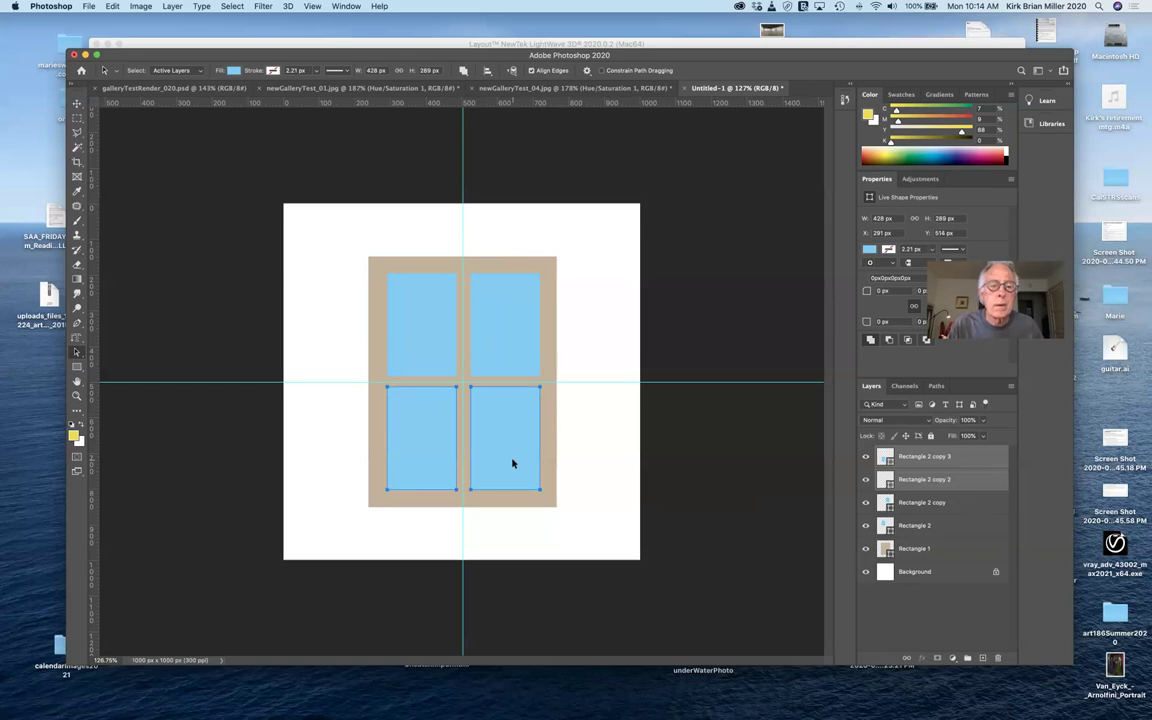
pyautogui.press('Escape')
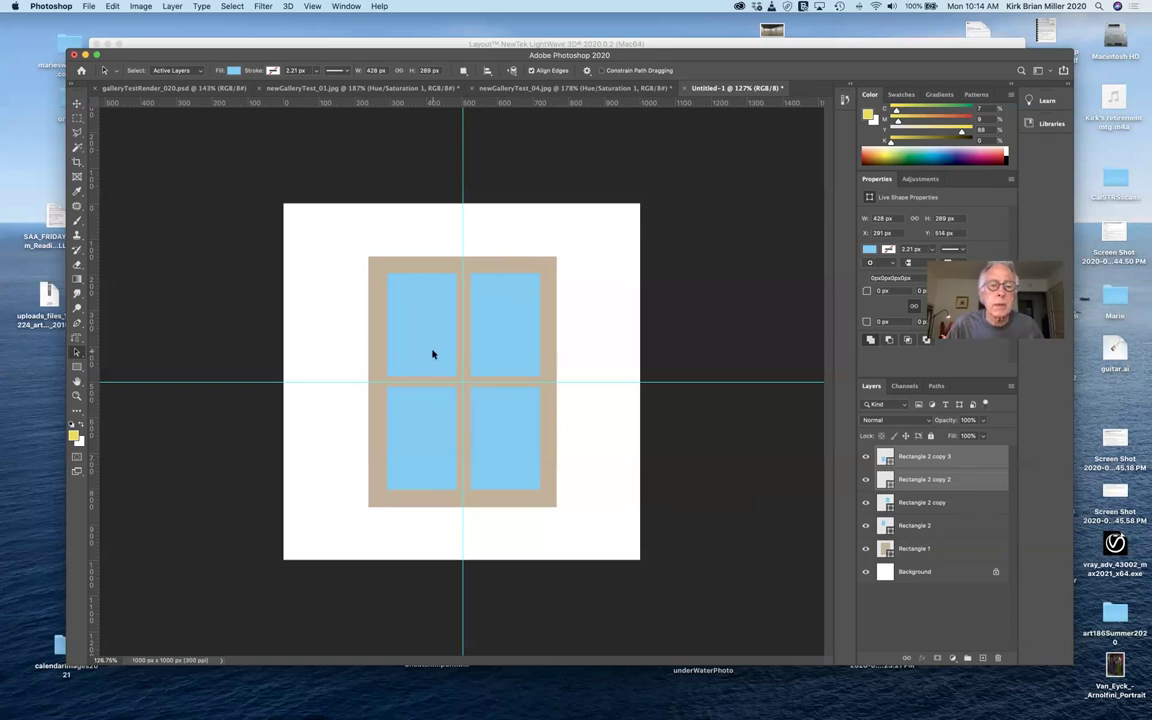
pyautogui.click(790, 545)
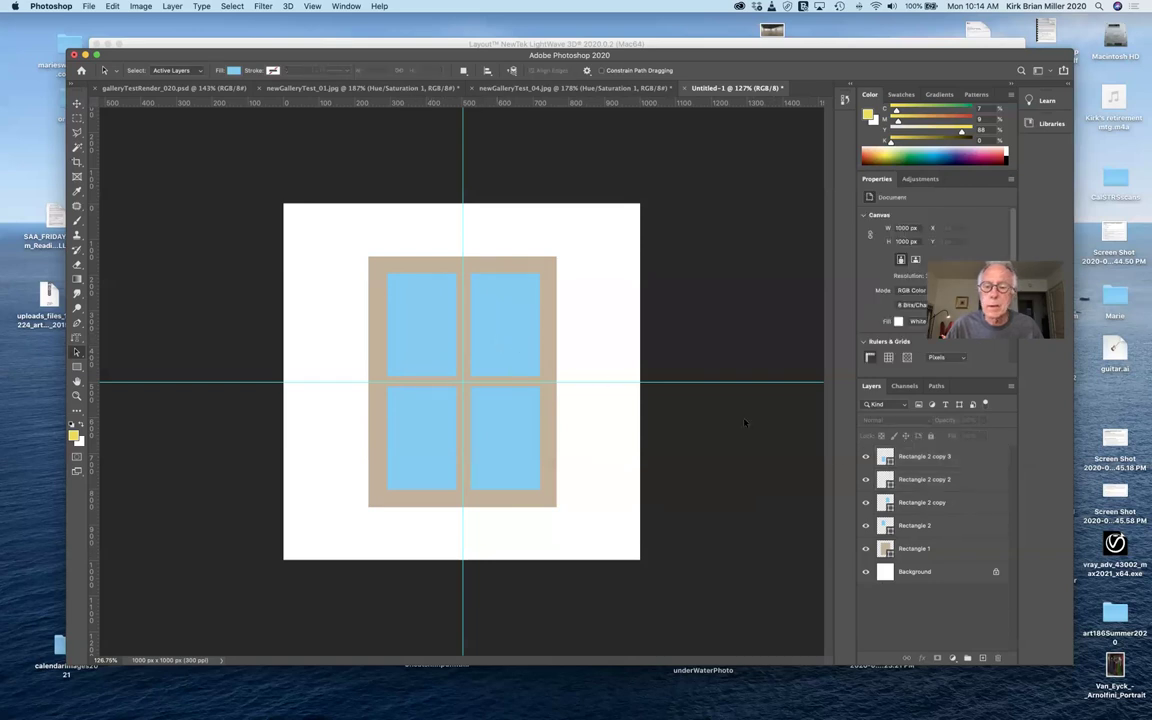
# Select the two upper blue rectangles together and nudge them down to Y 198 px.
pyautogui.click(912, 509)
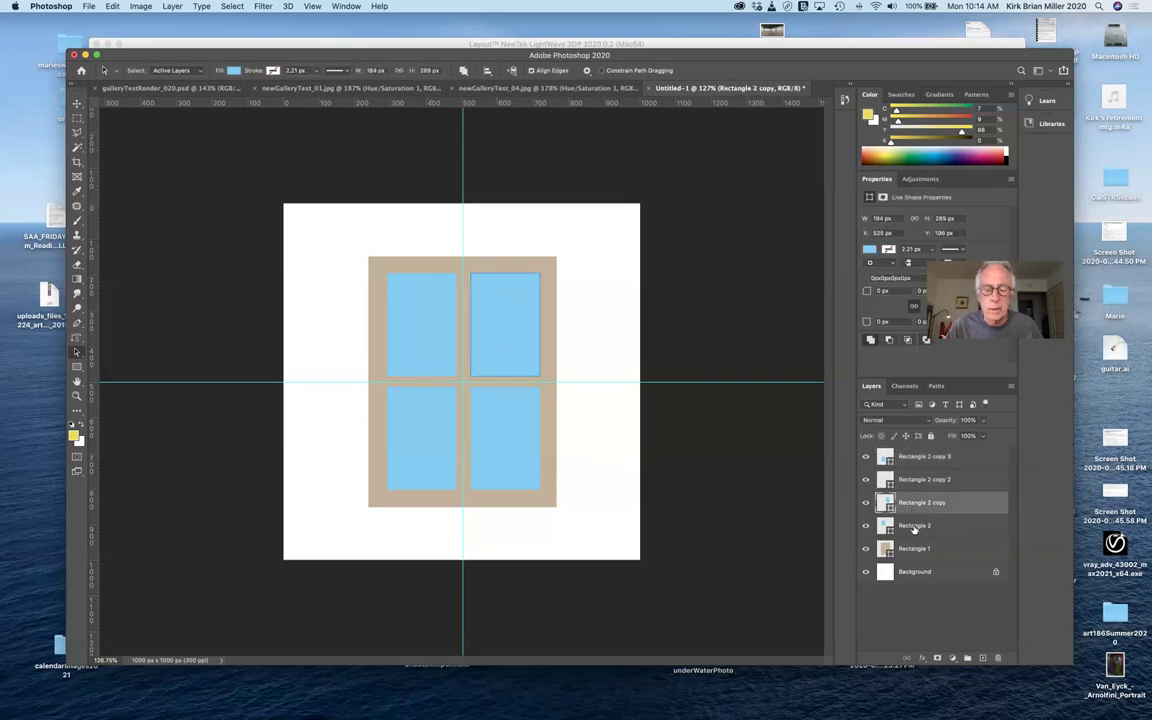
pyautogui.keyDown('shift'); pyautogui.click(913, 527); pyautogui.keyUp('shift')
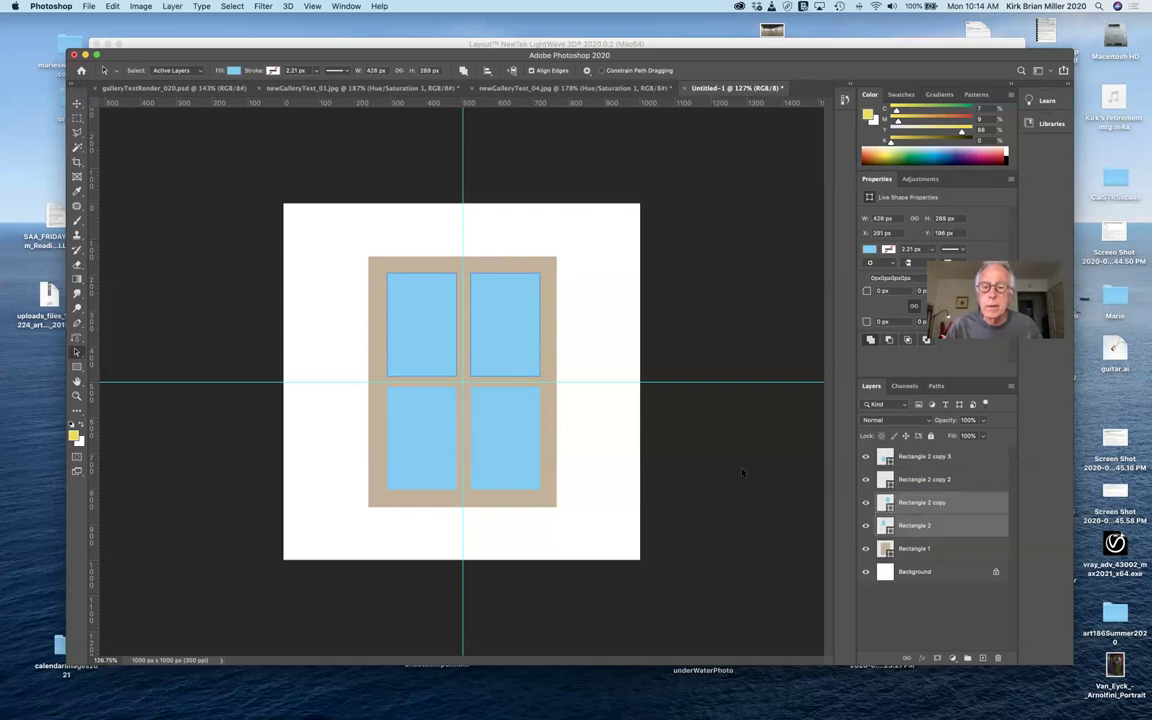
pyautogui.click(421, 332)
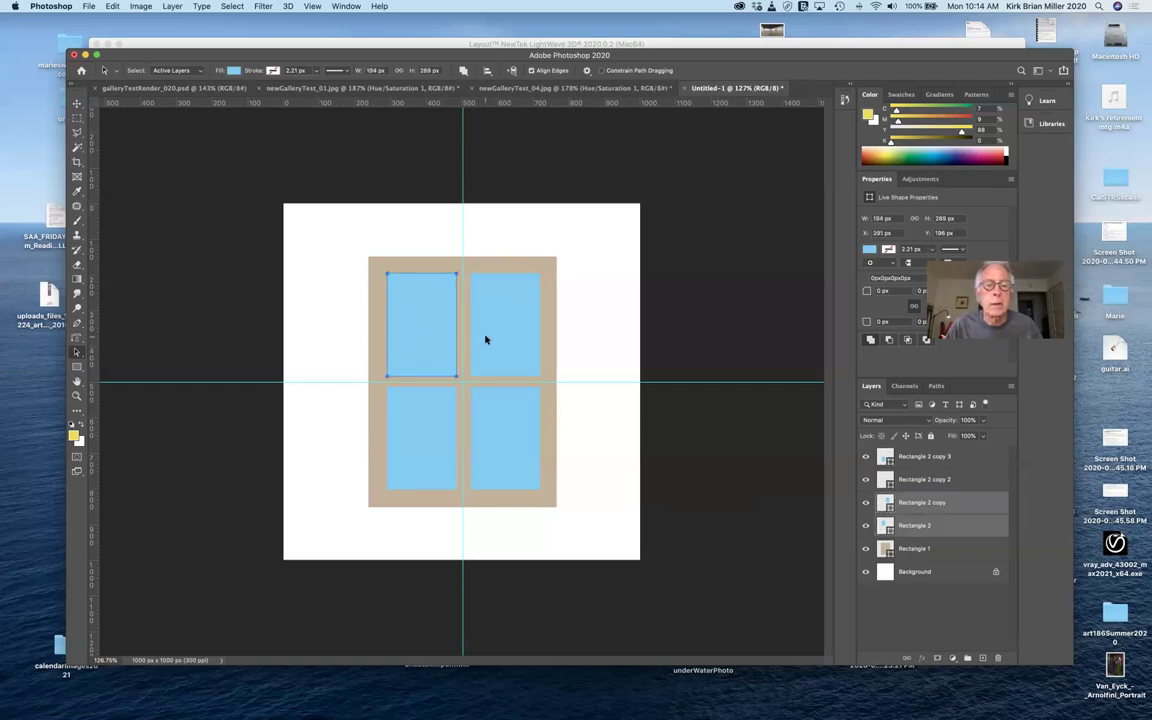
pyautogui.press('Down')
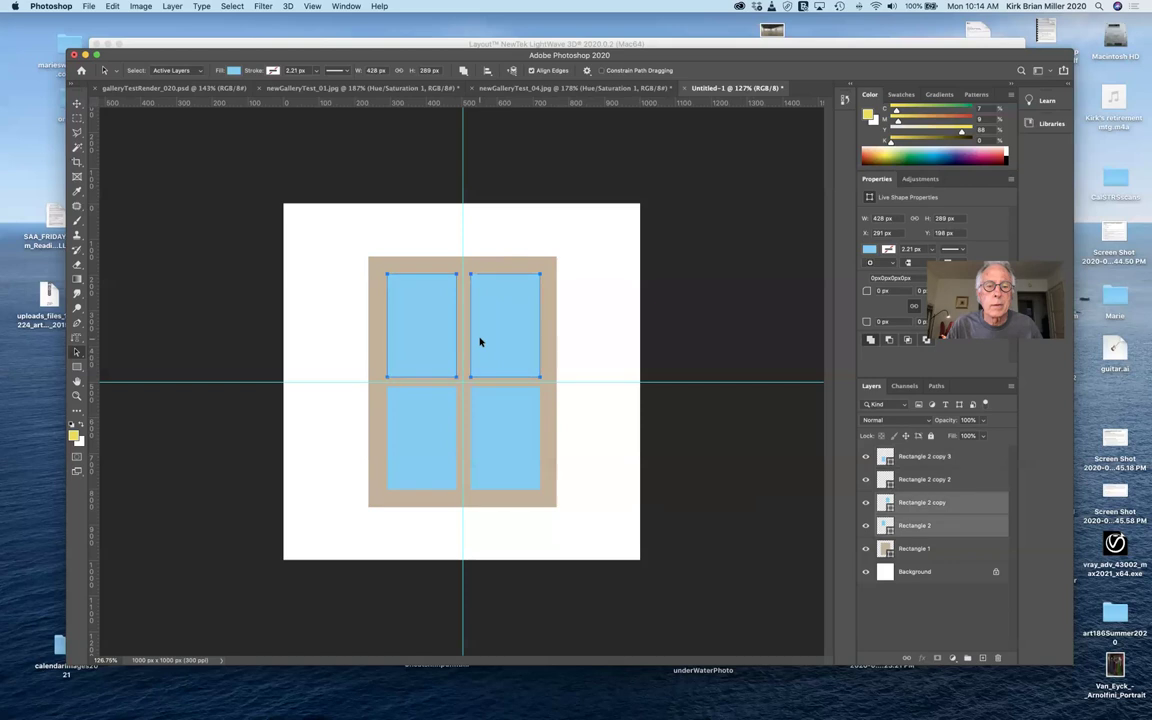
# Nudge the two selected upper blue rectangles down to Y 200 px and deselect them.
pyautogui.press('Down')
pyautogui.press('Down')
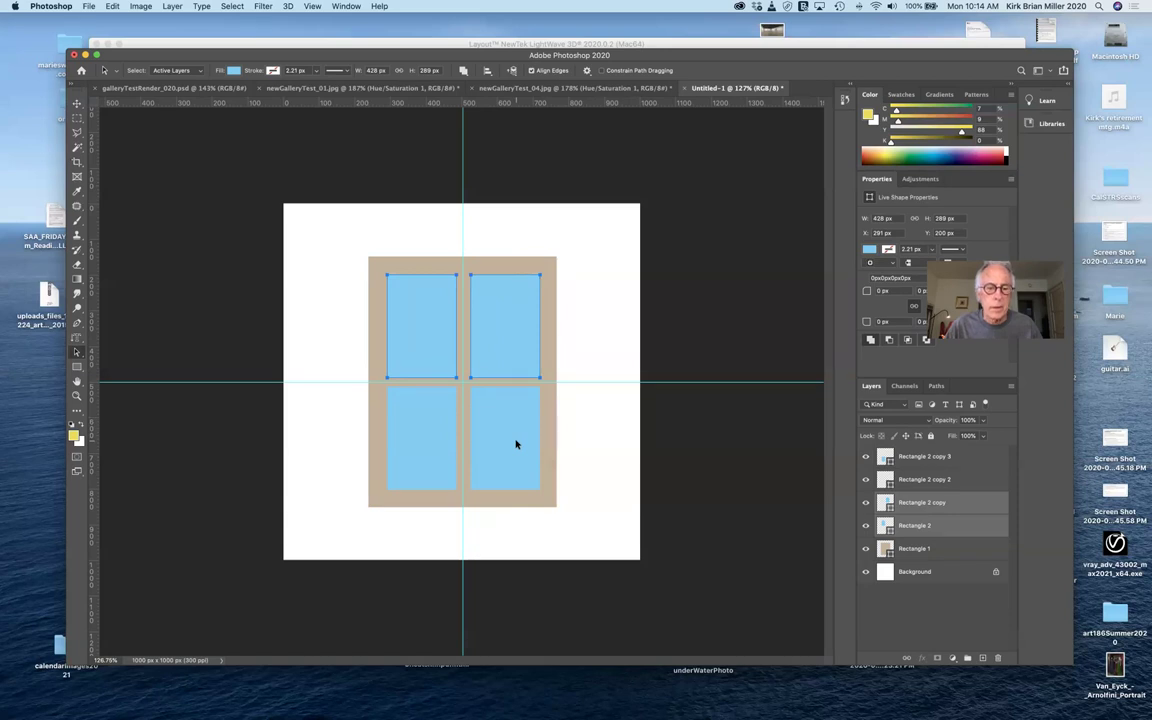
pyautogui.press('Escape')
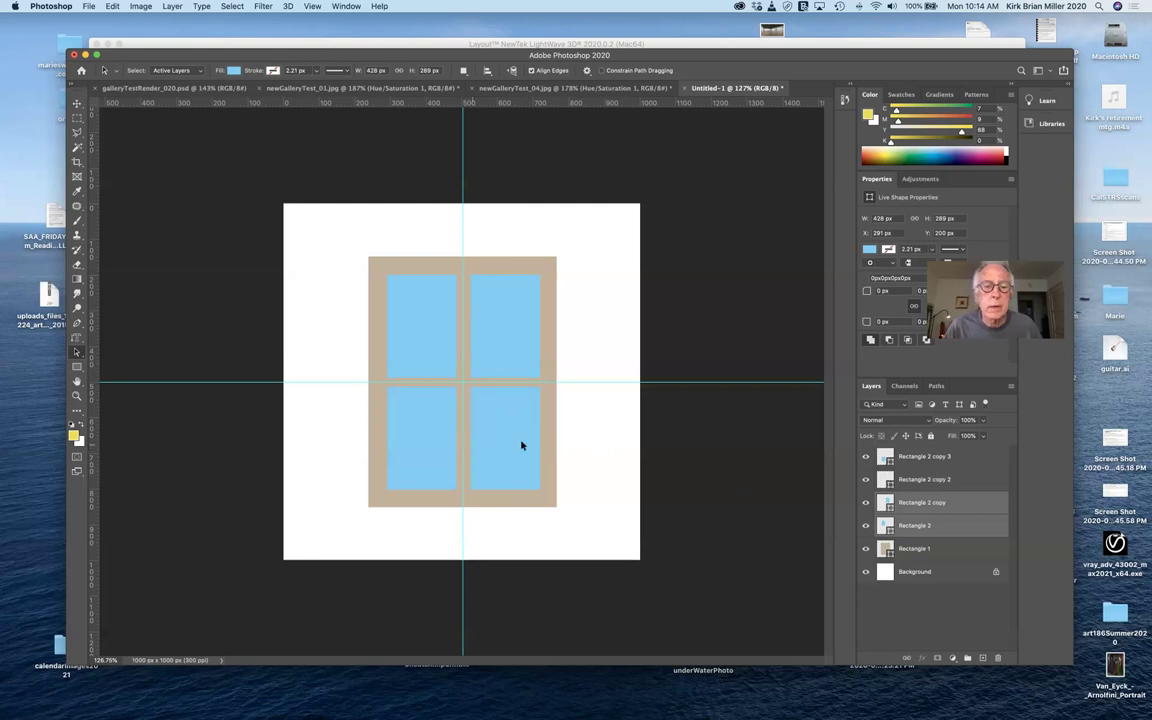
# Select the lower-left blue rectangle, nudge it inward to X 295 px, and deselect it.
pyautogui.click(936, 458)
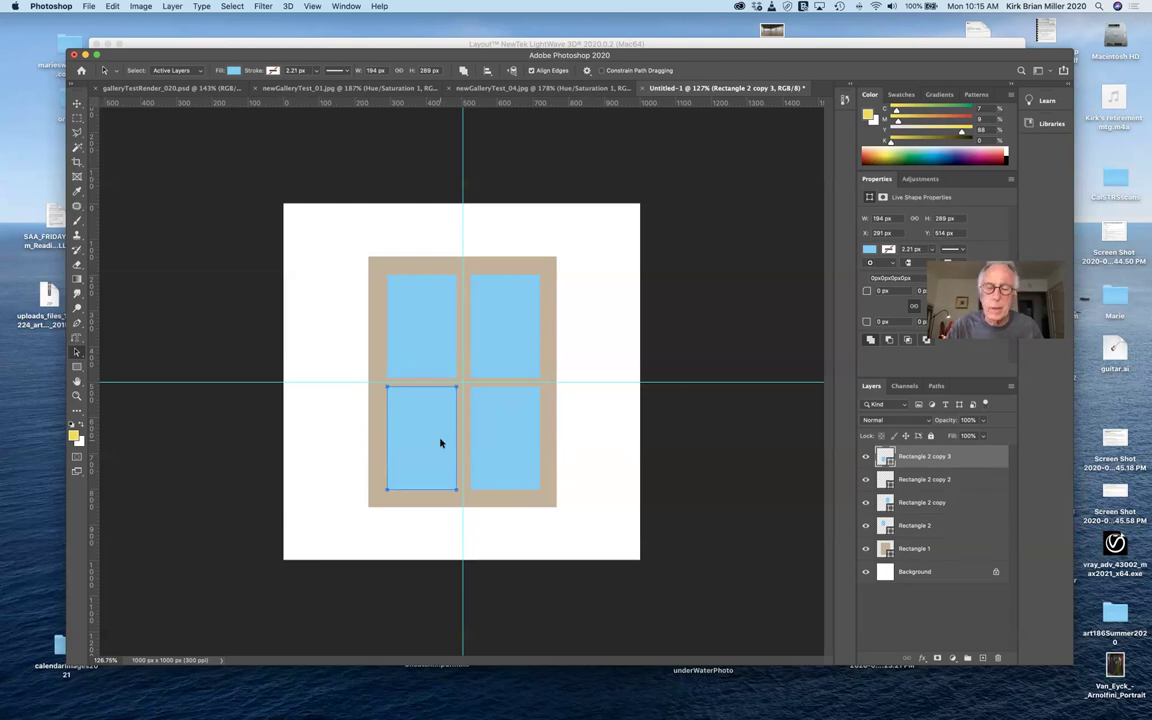
pyautogui.press('Right')
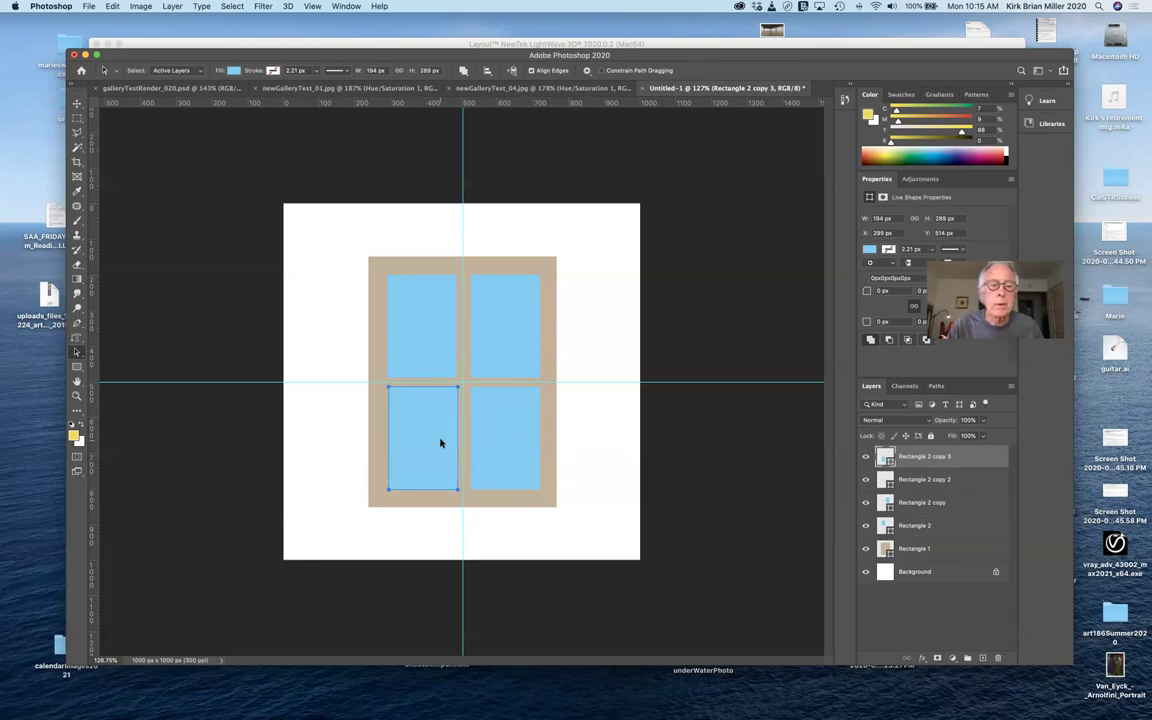
pyautogui.press('Return')
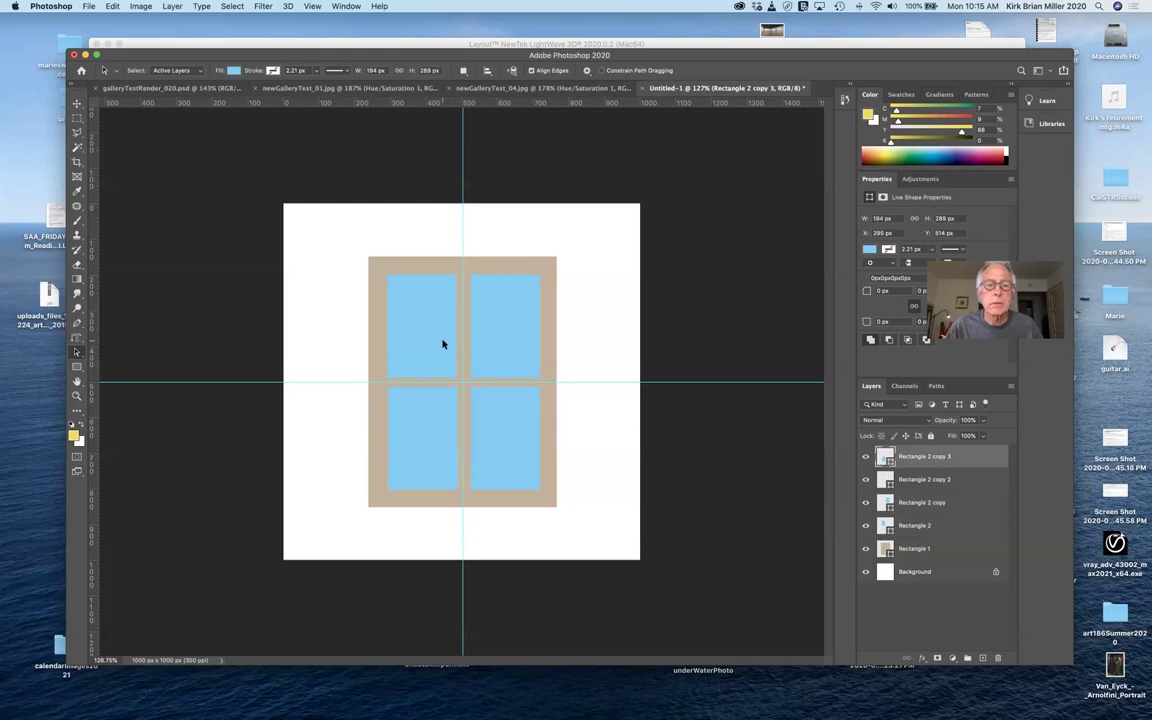
# Select the lower-right blue rectangle and nudge it inward to X 521 px, closer to the vertical guide.
pyautogui.click(926, 486)
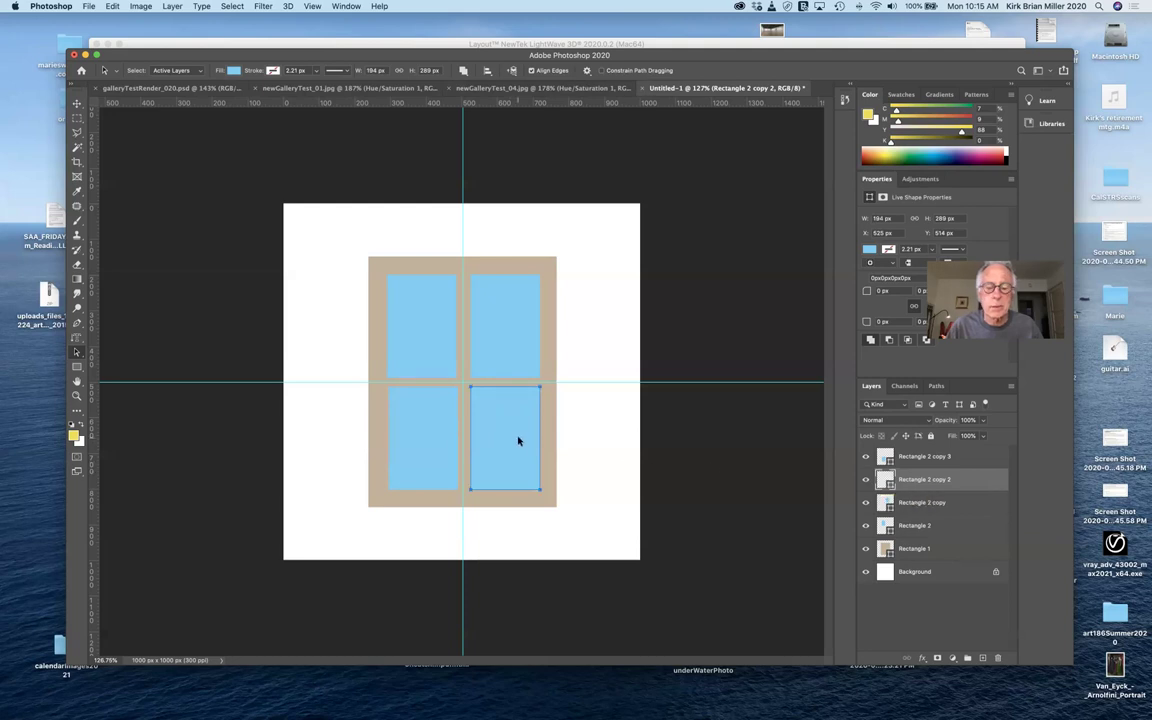
pyautogui.press('Left')
pyautogui.press('Left')
pyautogui.press('Left')
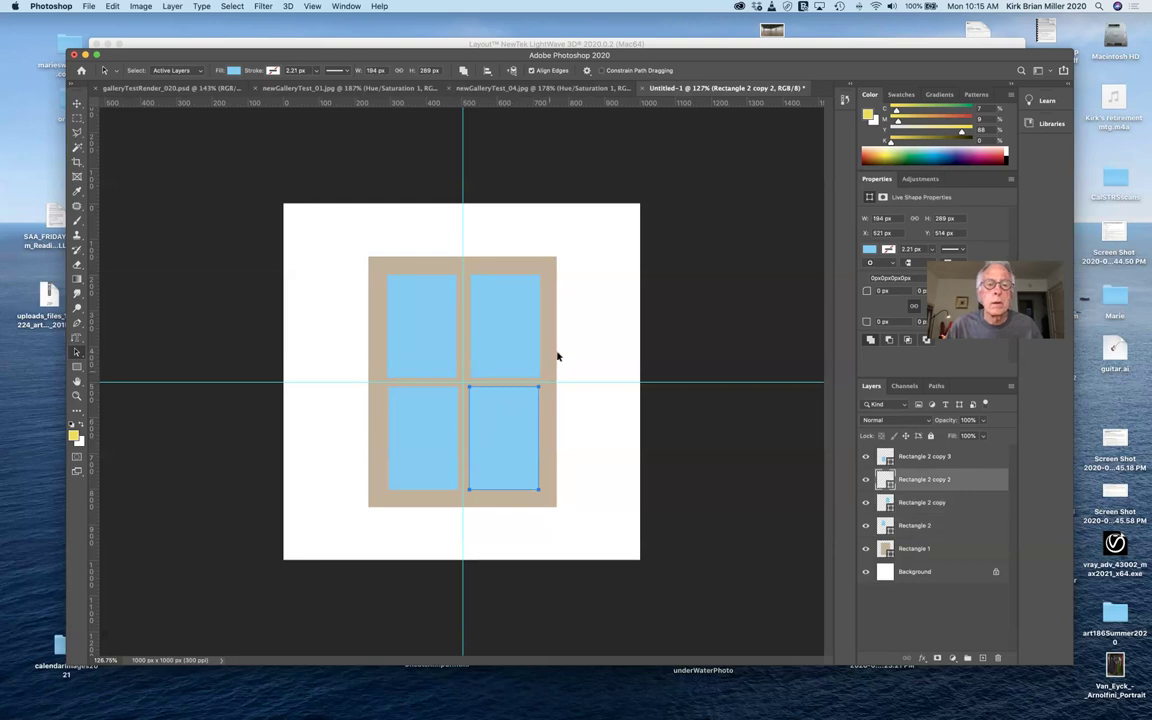
# Nudge the upper-right blue rectangle to X 521 px and the upper-left one to X 295 px, leaving nothing selected.
pyautogui.click(899, 508)
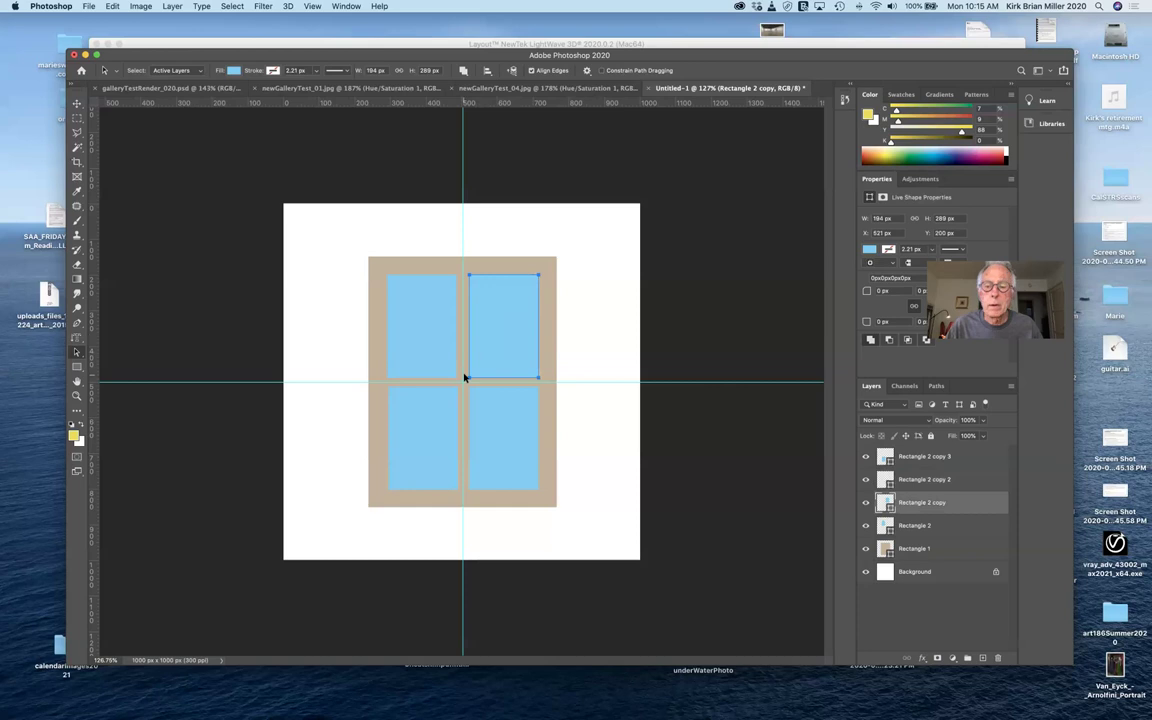
pyautogui.click(912, 526)
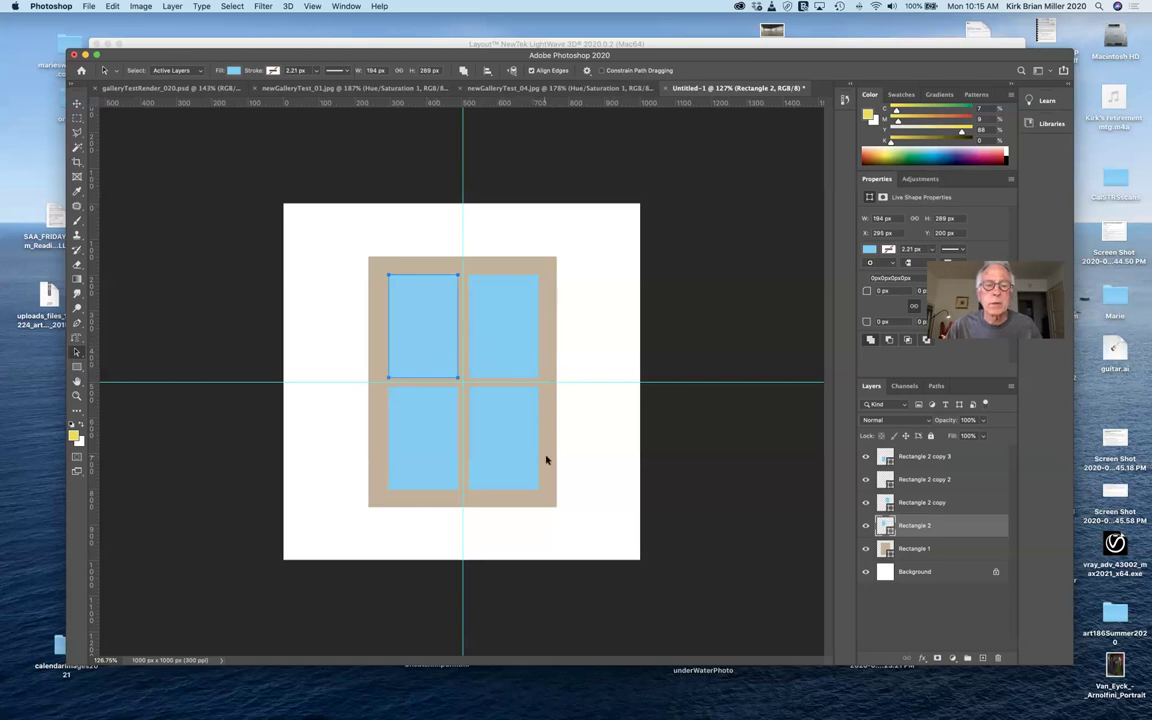
pyautogui.click(608, 501)
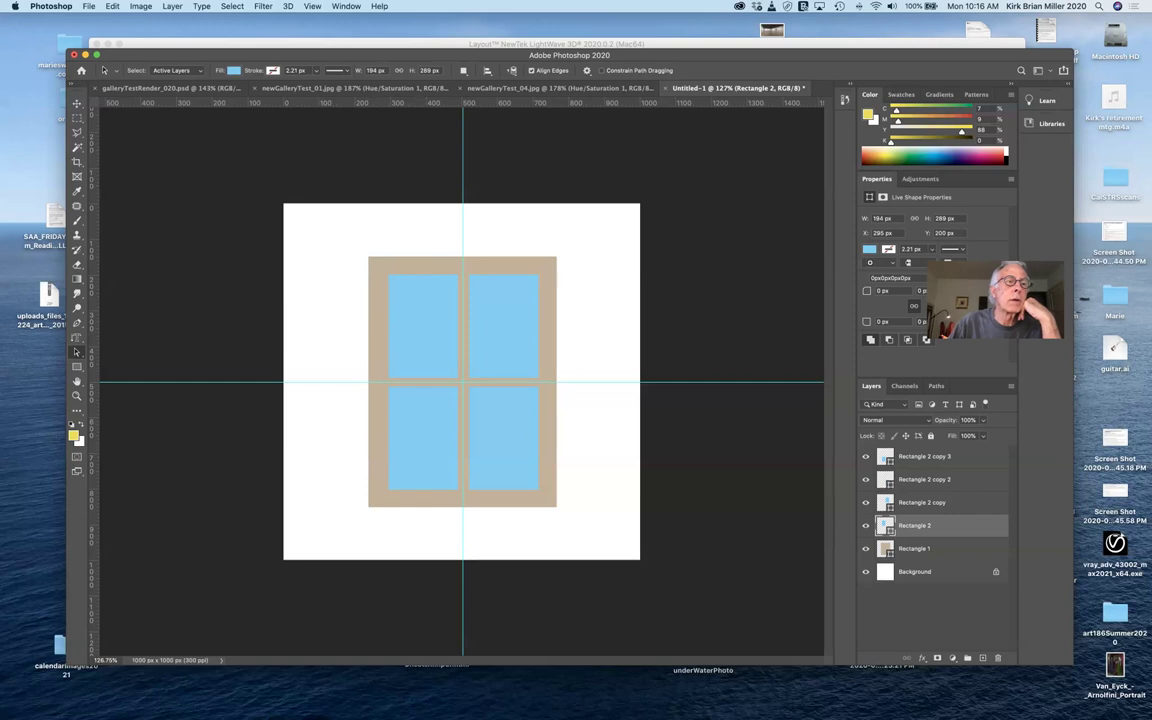
# Begin saving a copy of the document on the computer, choosing the images folder inside contentFall2020 on the Desktop.
pyautogui.click(89, 7)
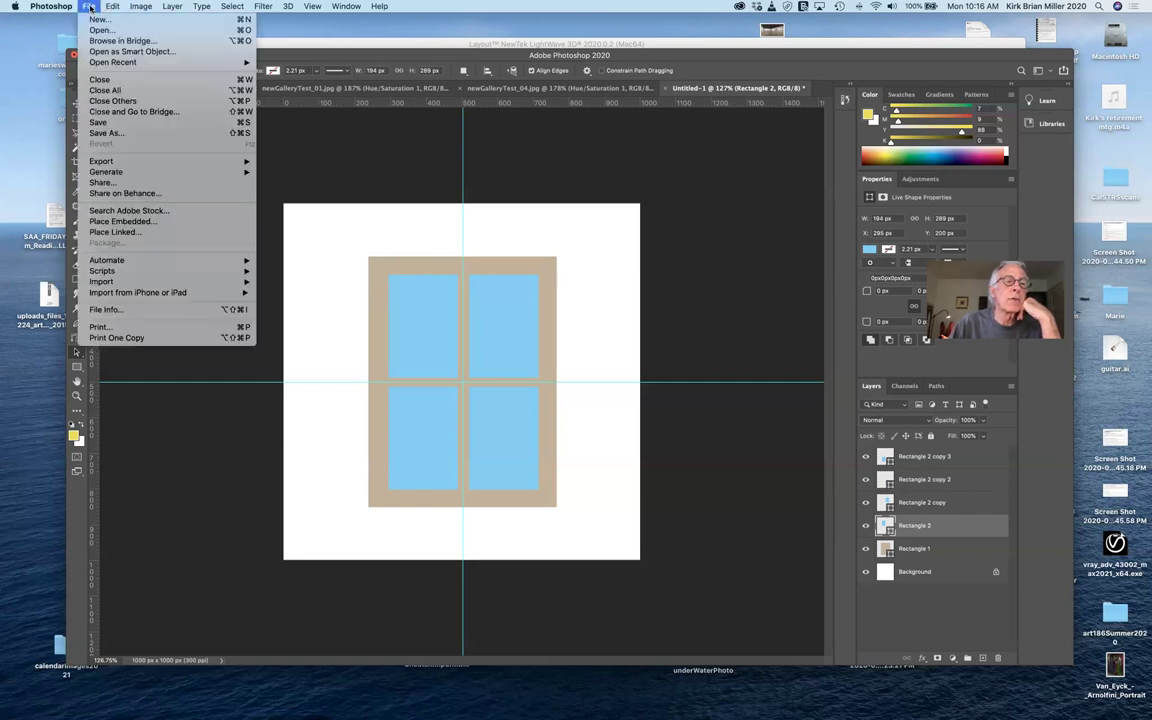
pyautogui.click(106, 133)
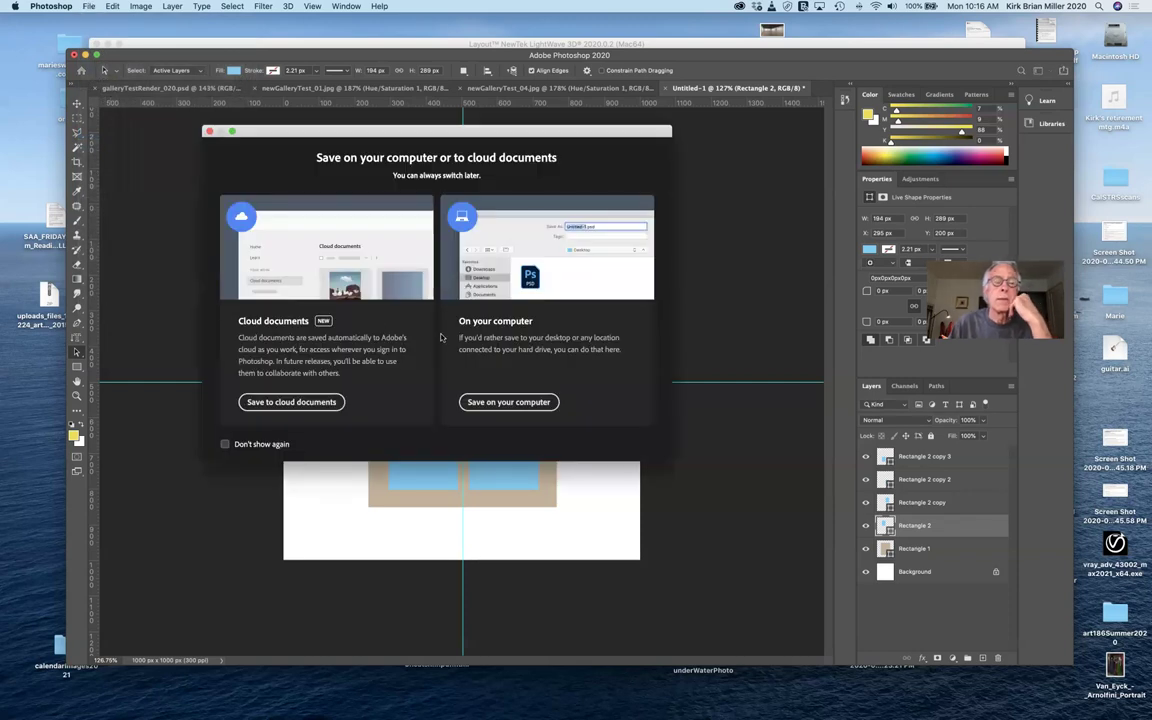
pyautogui.click(500, 404)
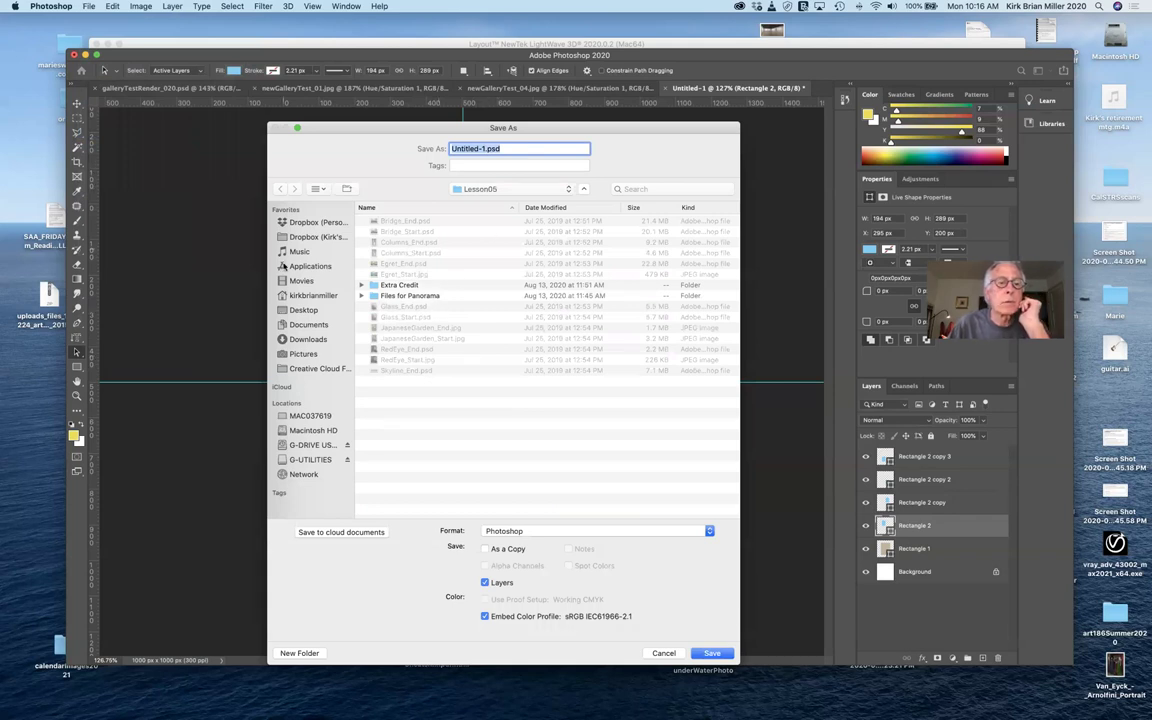
pyautogui.click(289, 312)
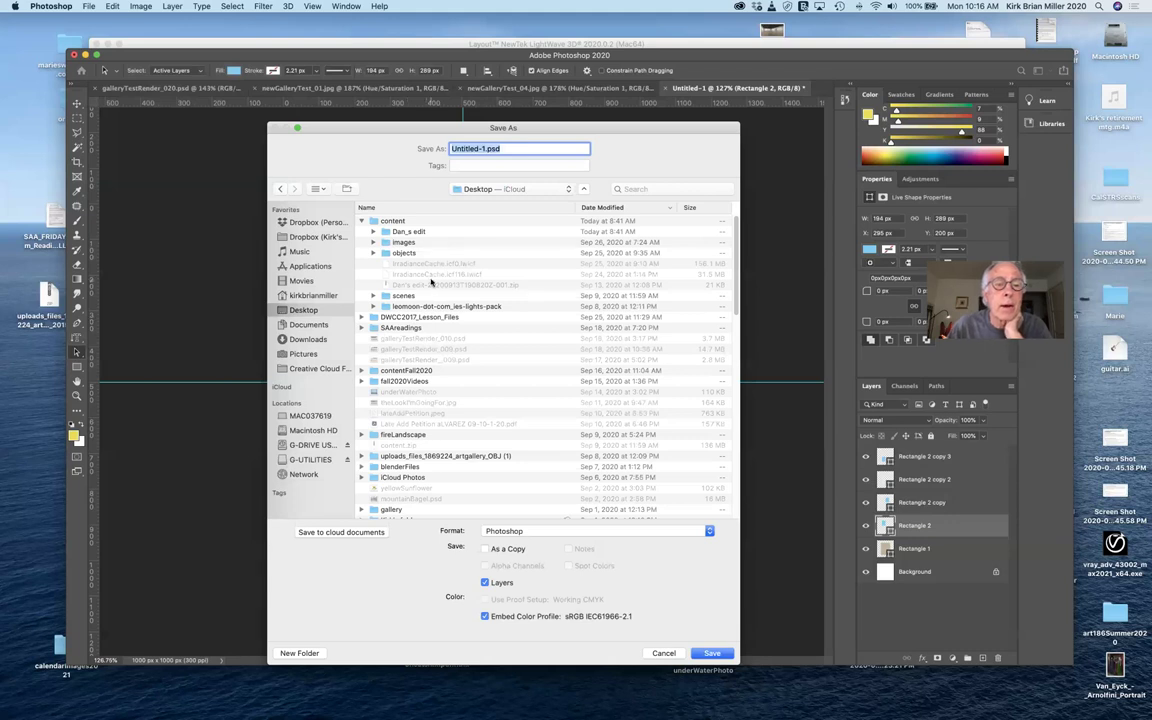
pyautogui.click(362, 221)
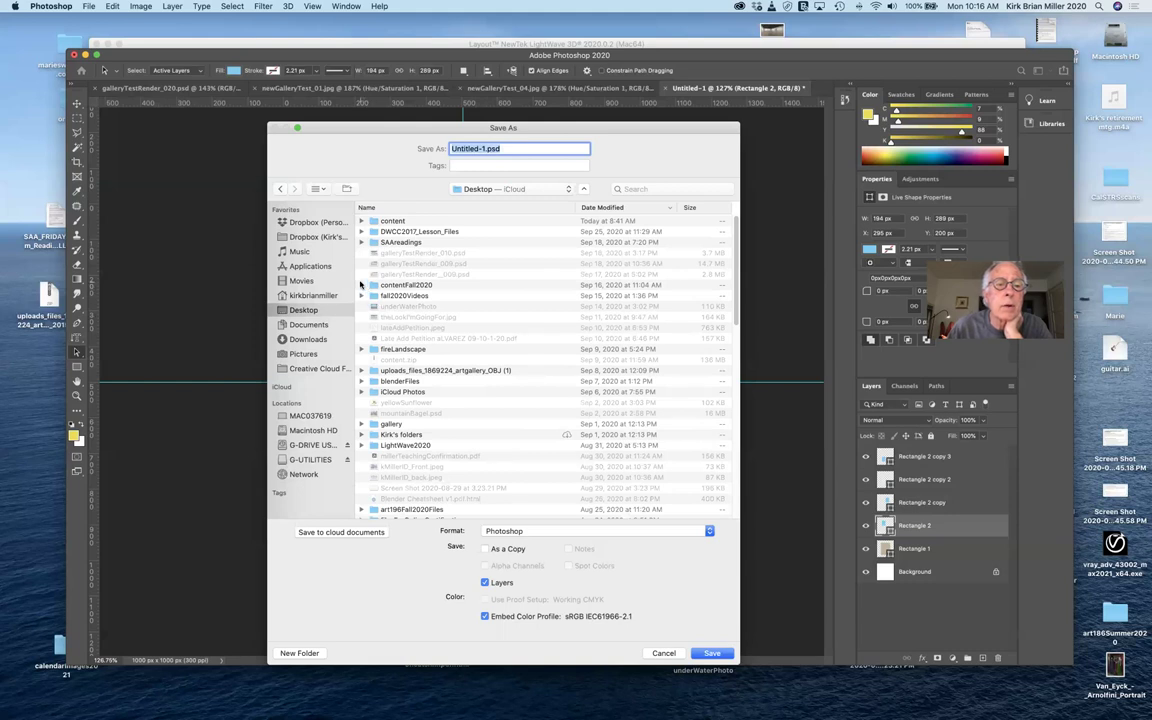
pyautogui.click(362, 285)
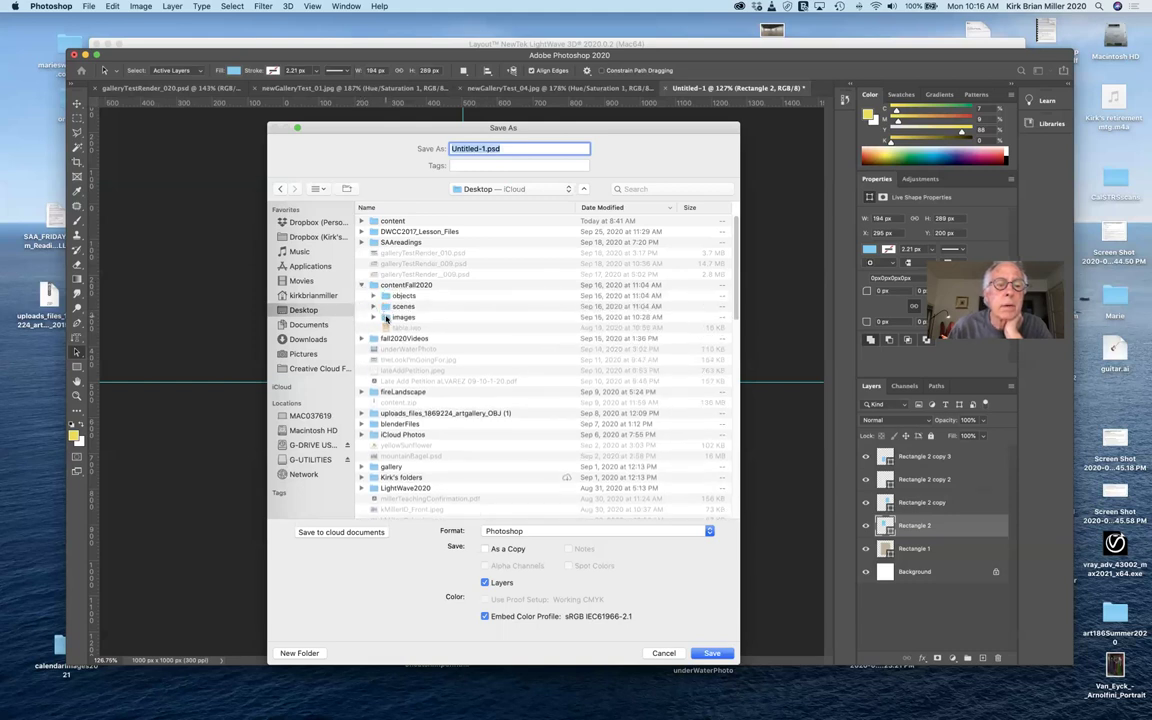
pyautogui.doubleClick(386, 317)
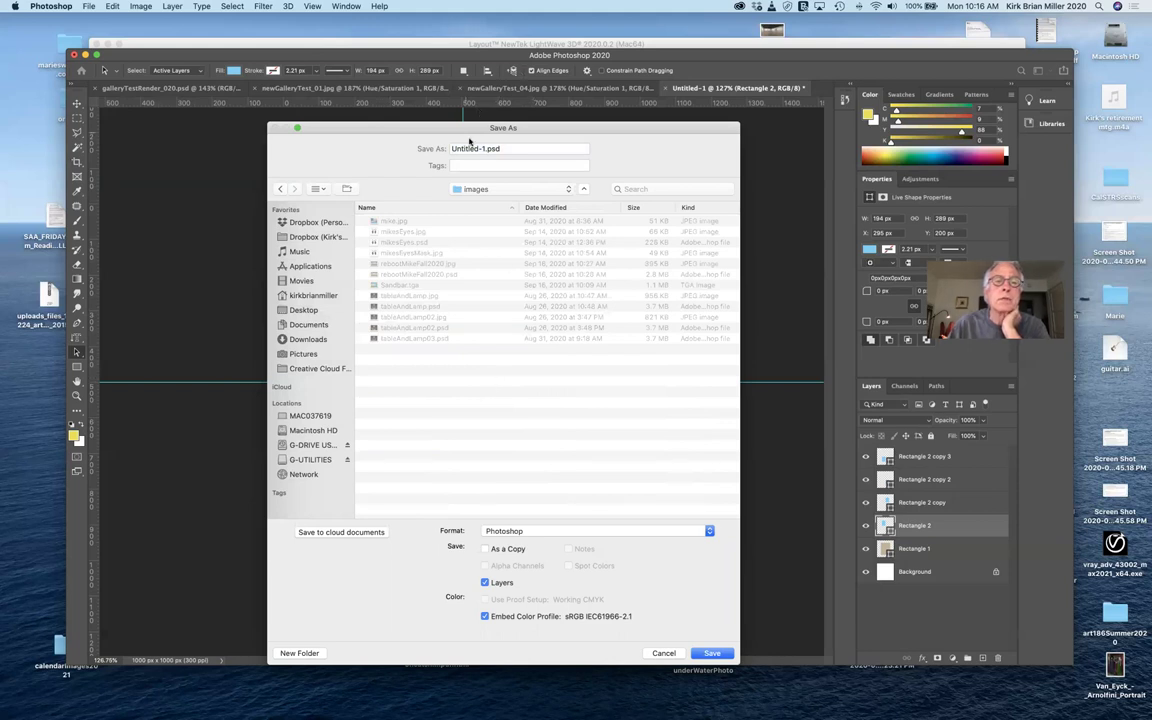
# Name the file window.psd and save it in Photoshop format with layers kept.
pyautogui.click(483, 148)
pyautogui.press('BackSpace')
pyautogui.press('BackSpace')
pyautogui.press('BackSpace')
pyautogui.press('BackSpace')
pyautogui.press('BackSpace')
pyautogui.press('BackSpace')
pyautogui.press('BackSpace')
pyautogui.press('BackSpace')
pyautogui.press('BackSpace')
pyautogui.press('BackSpace')
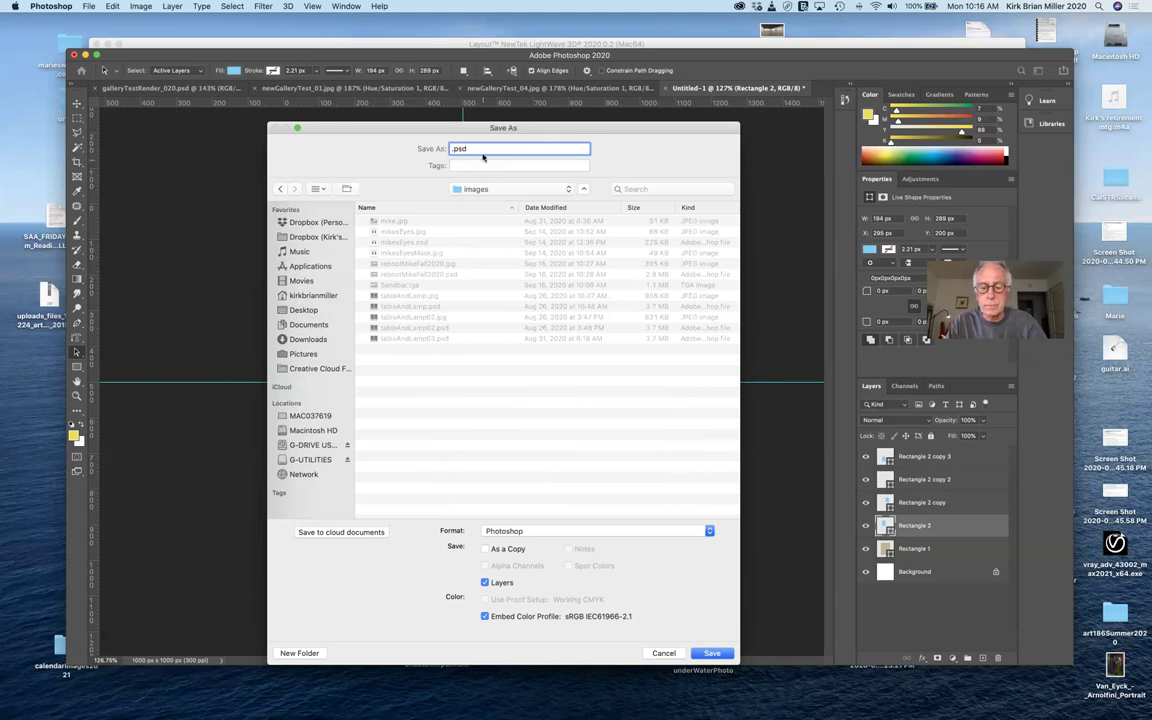
pyautogui.write('window')
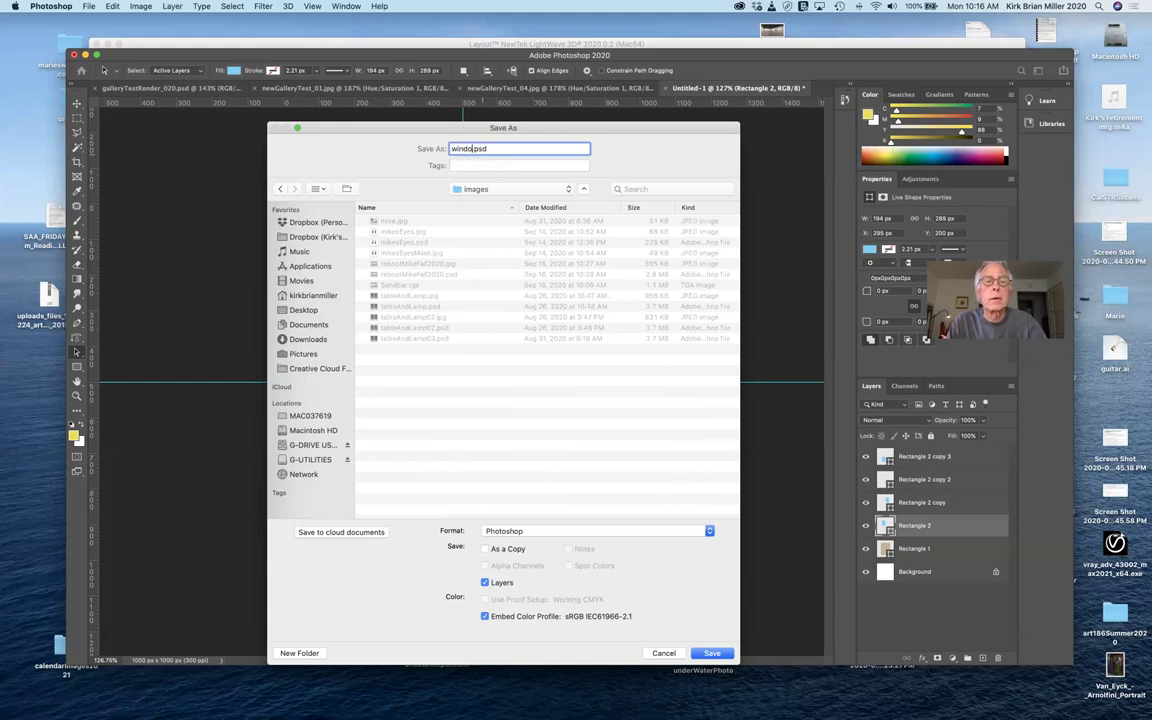
pyautogui.click(712, 652)
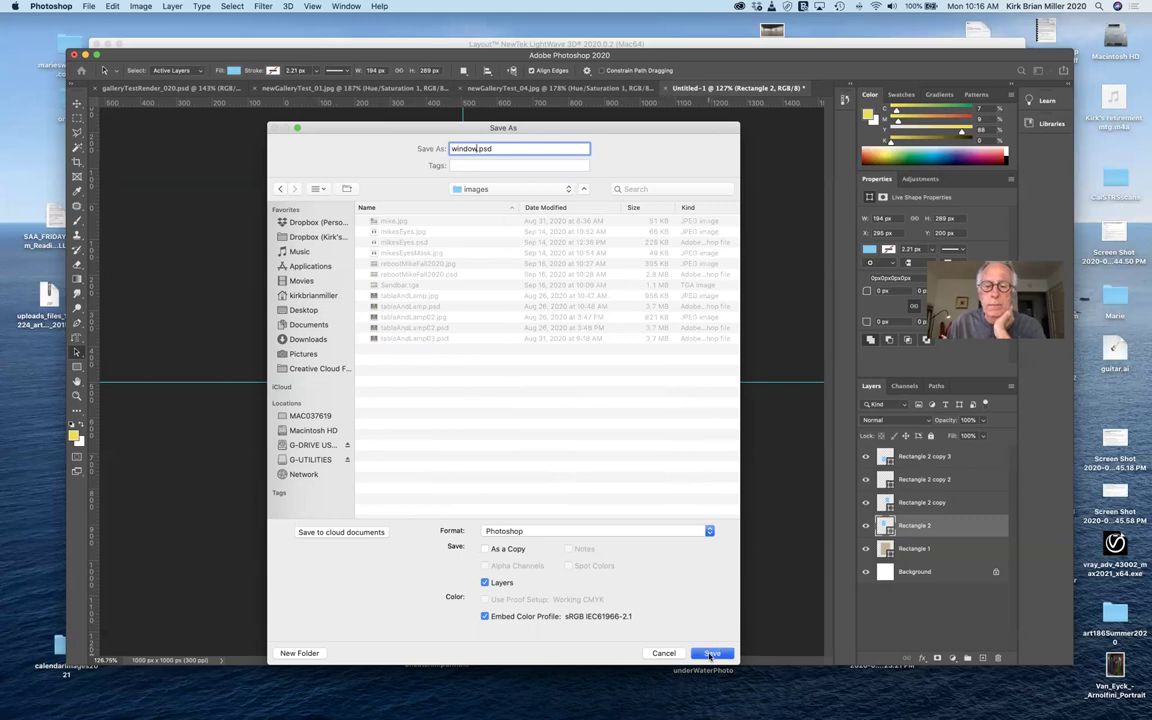
pyautogui.click(607, 253)
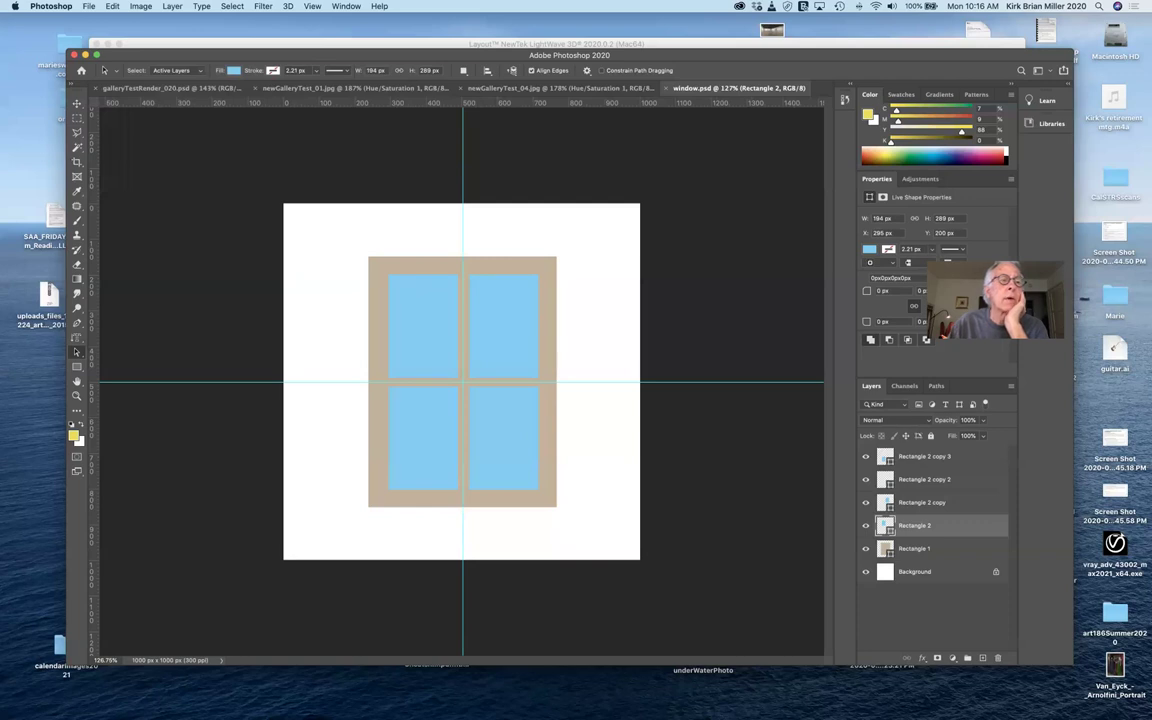
# Set up a Save for Web (Legacy) export of the window as a JPEG at Maximum quality.
pyautogui.click(89, 6)
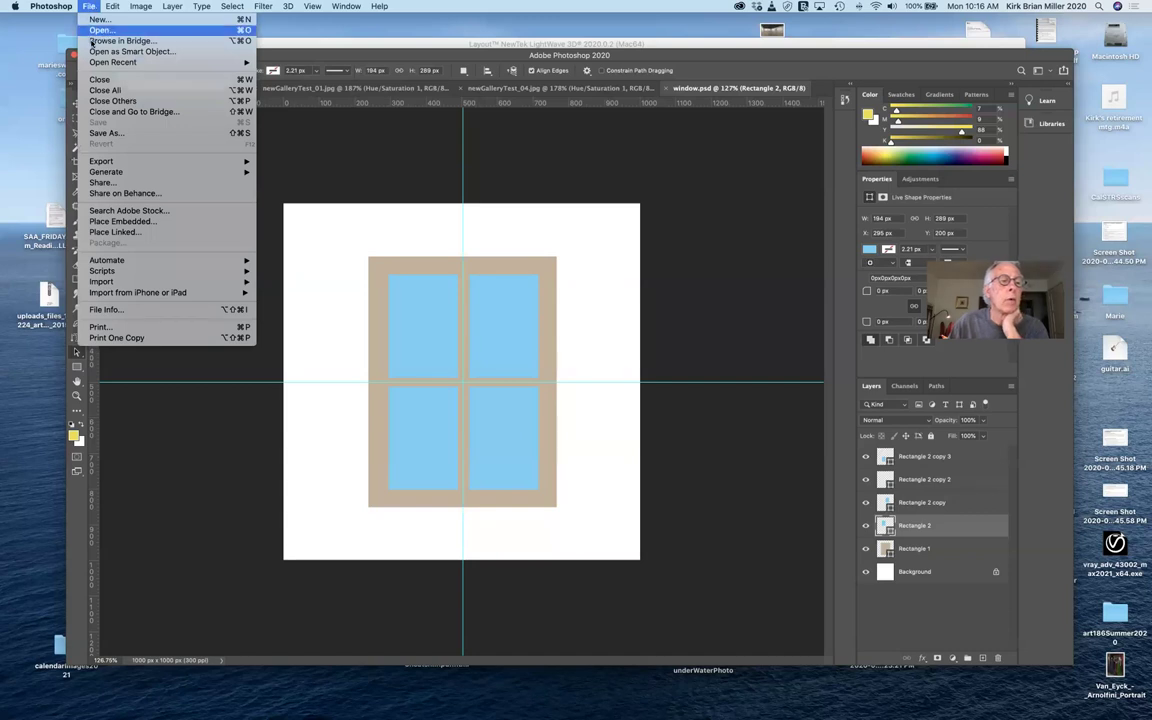
pyautogui.moveTo(120, 164)
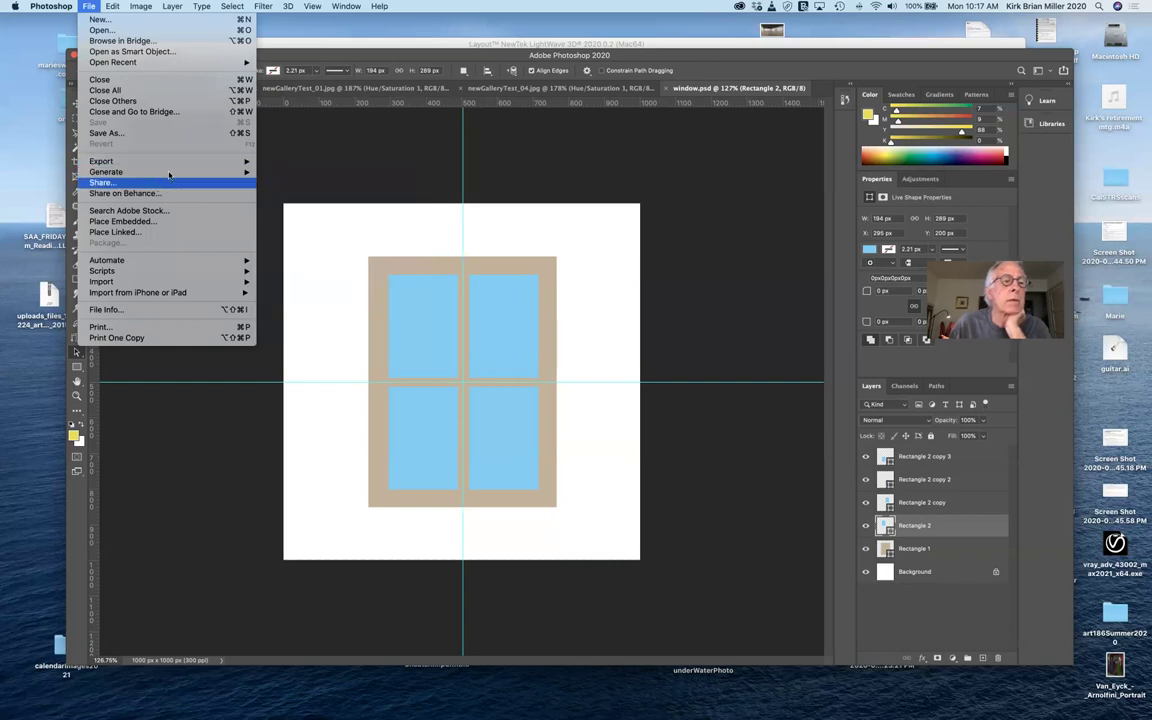
pyautogui.moveTo(186, 161)
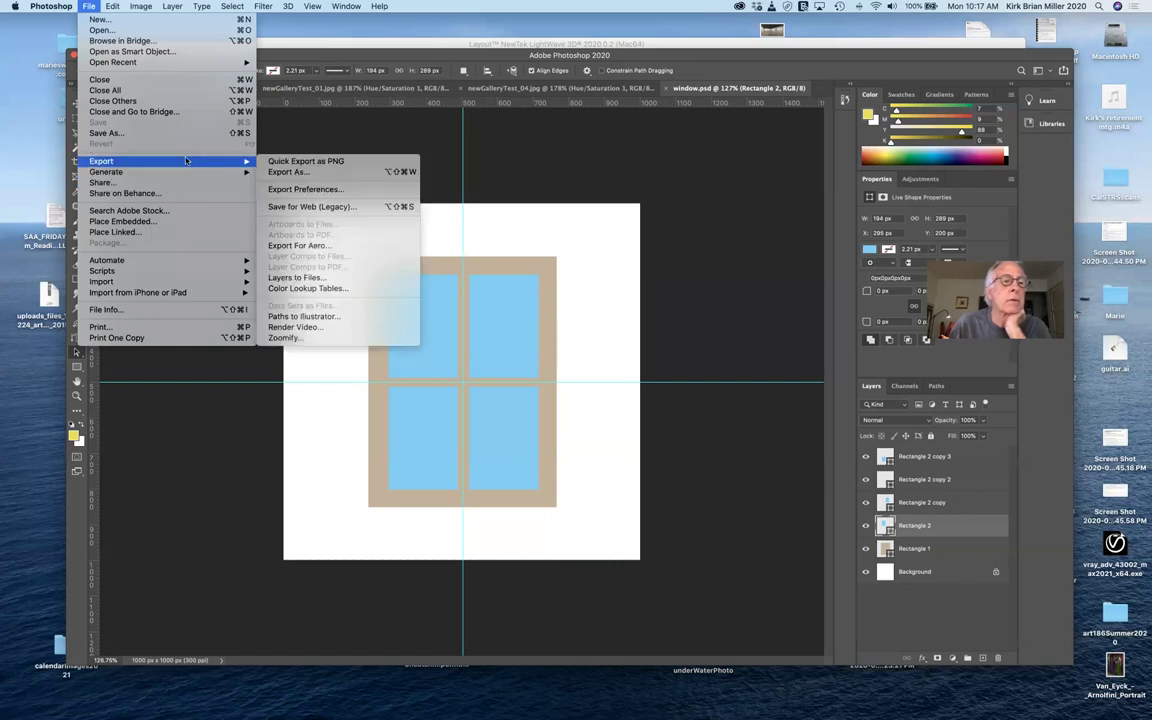
pyautogui.click(322, 207)
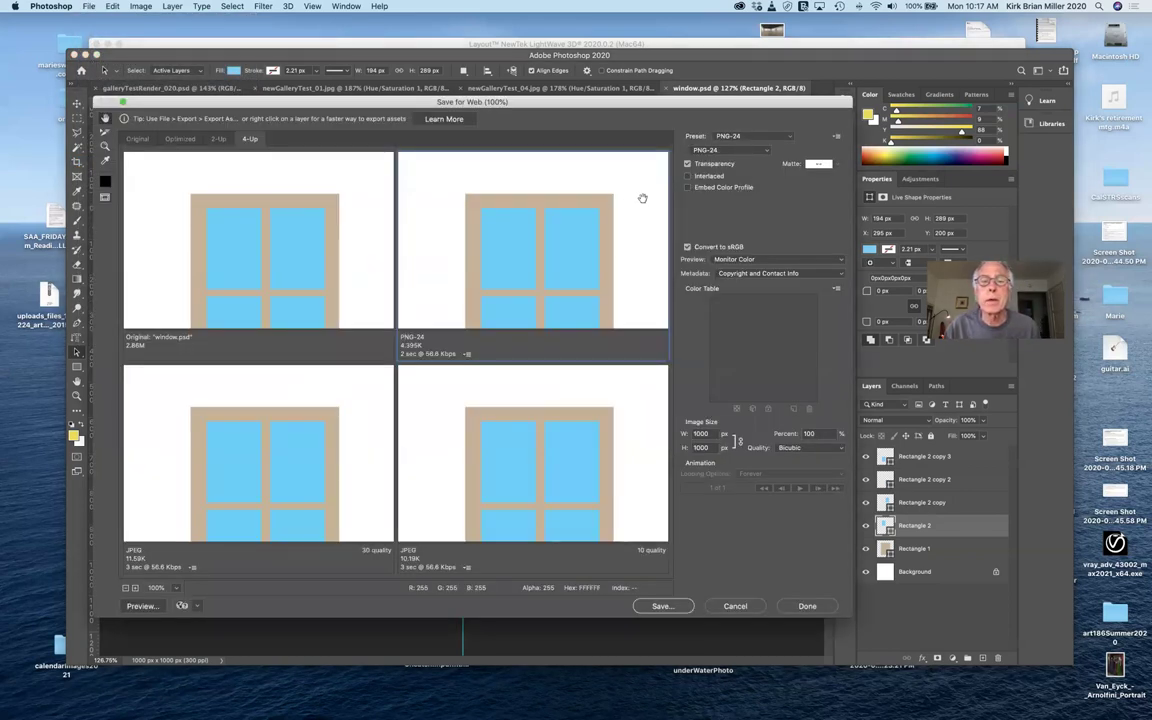
pyautogui.click(745, 150)
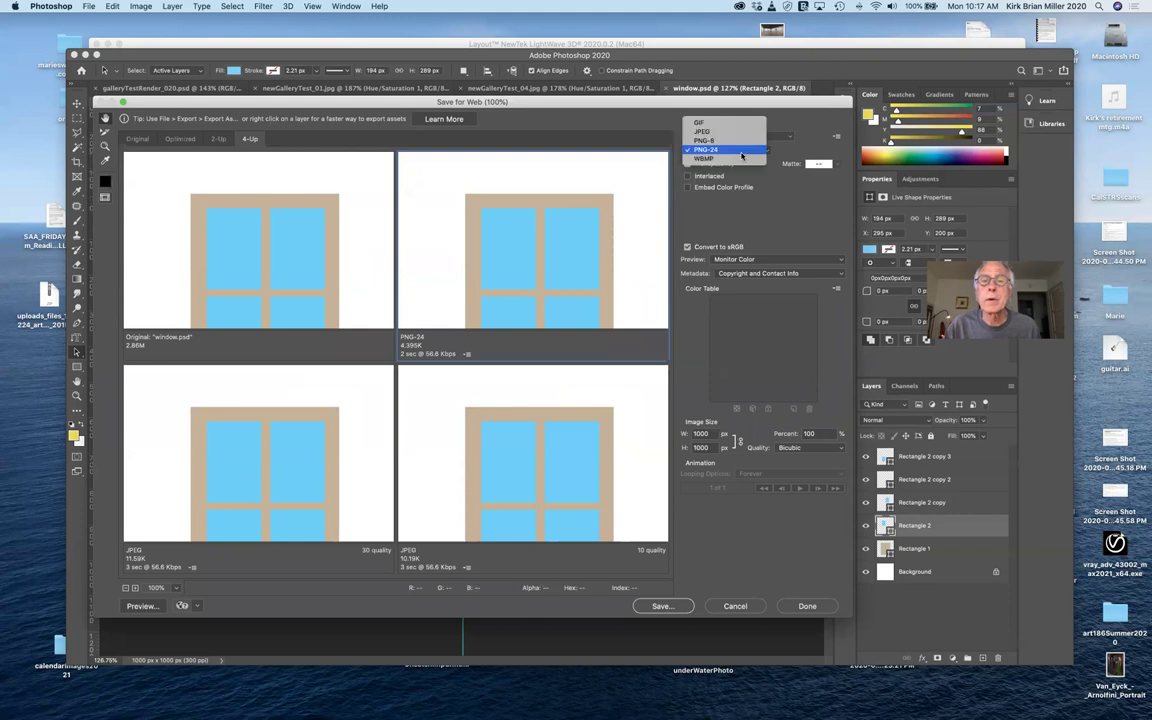
pyautogui.click(731, 132)
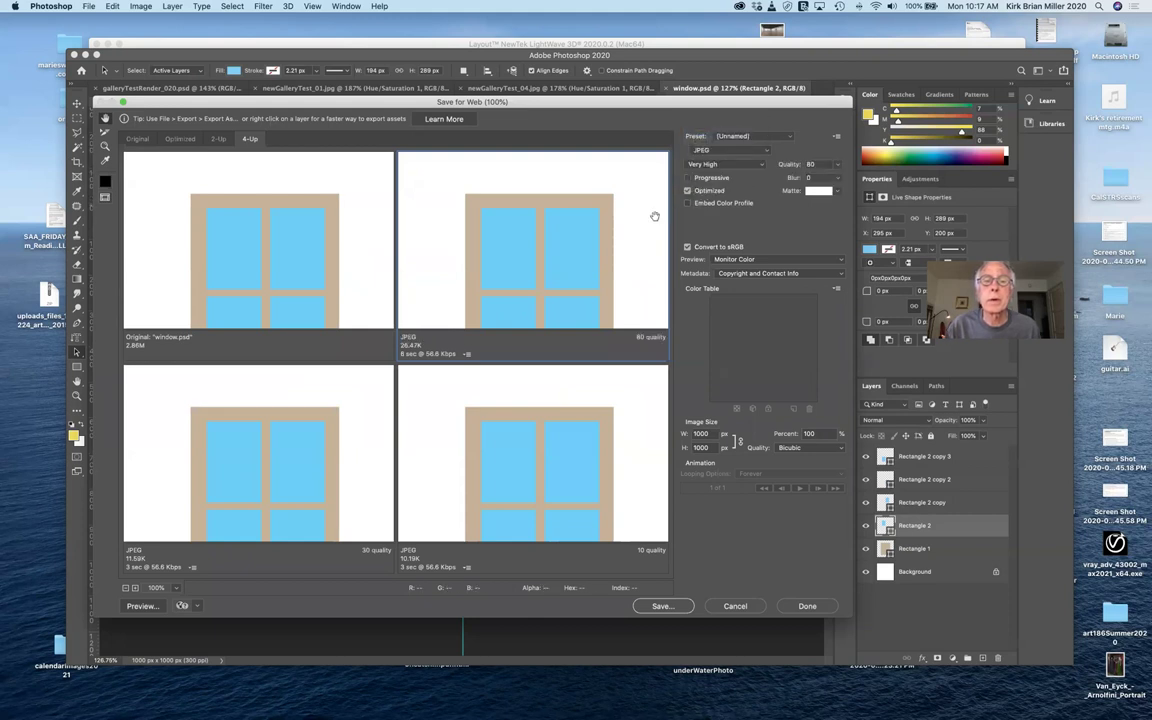
pyautogui.click(722, 163)
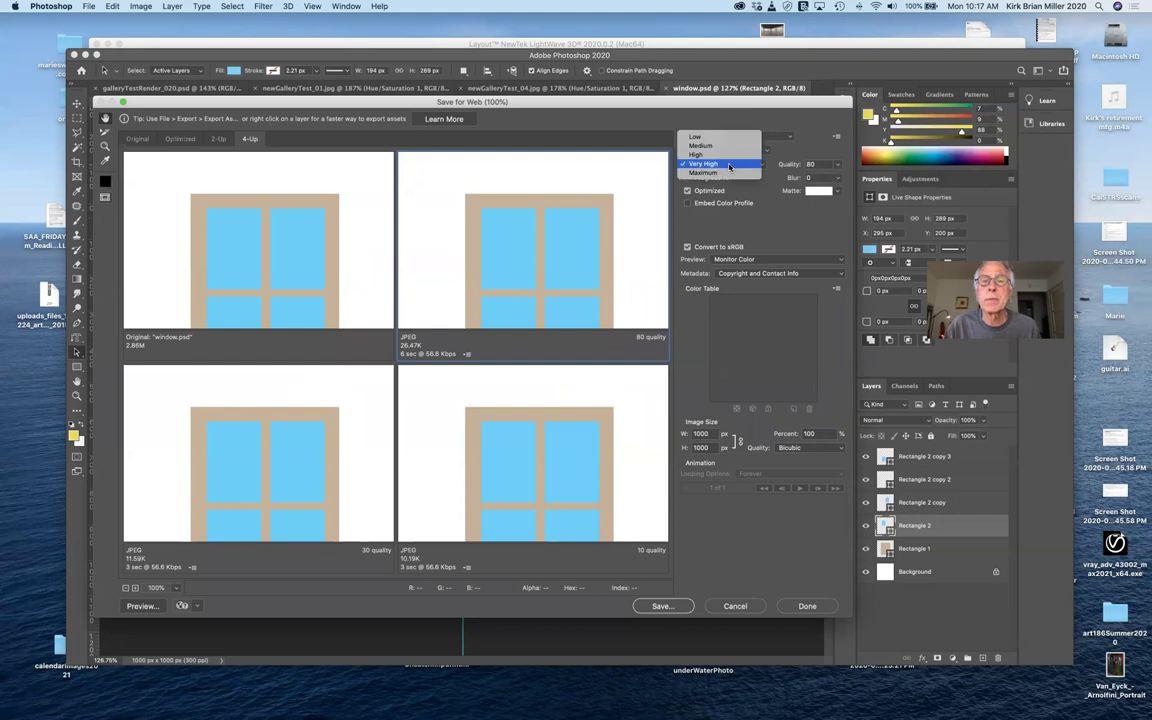
pyautogui.click(726, 174)
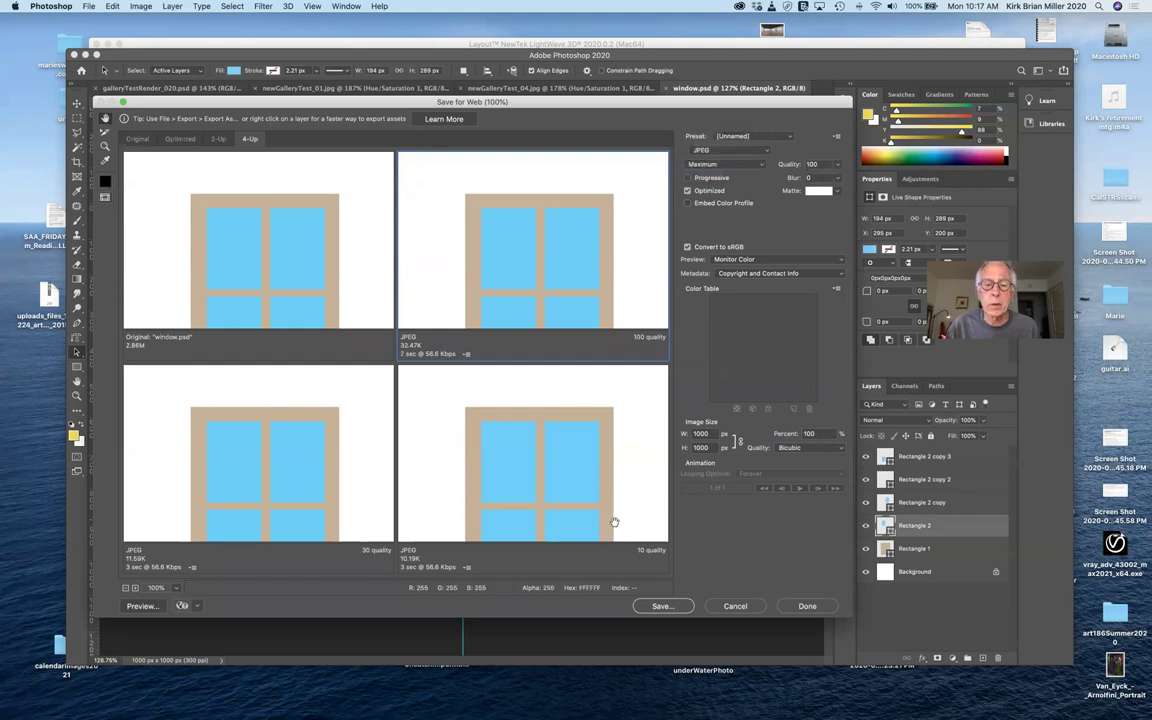
# Save the optimized image as window.jpg in the contentFall2020 images folder on the Desktop.
pyautogui.click(664, 606)
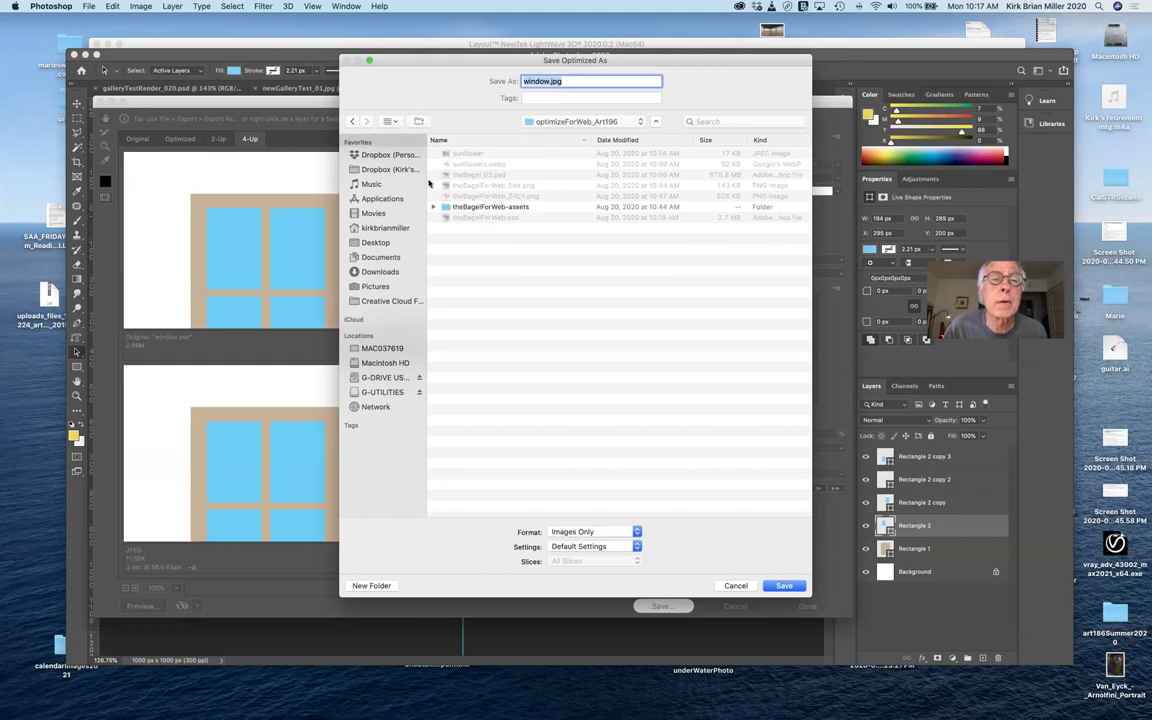
pyautogui.click(376, 243)
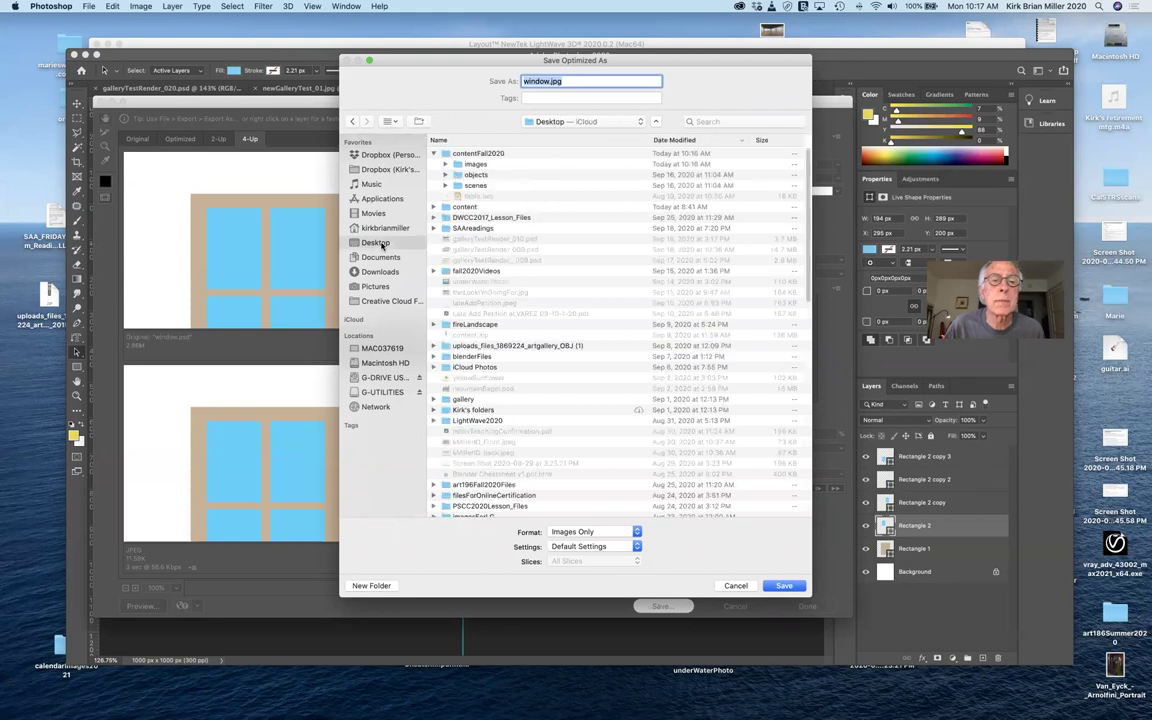
pyautogui.doubleClick(459, 167)
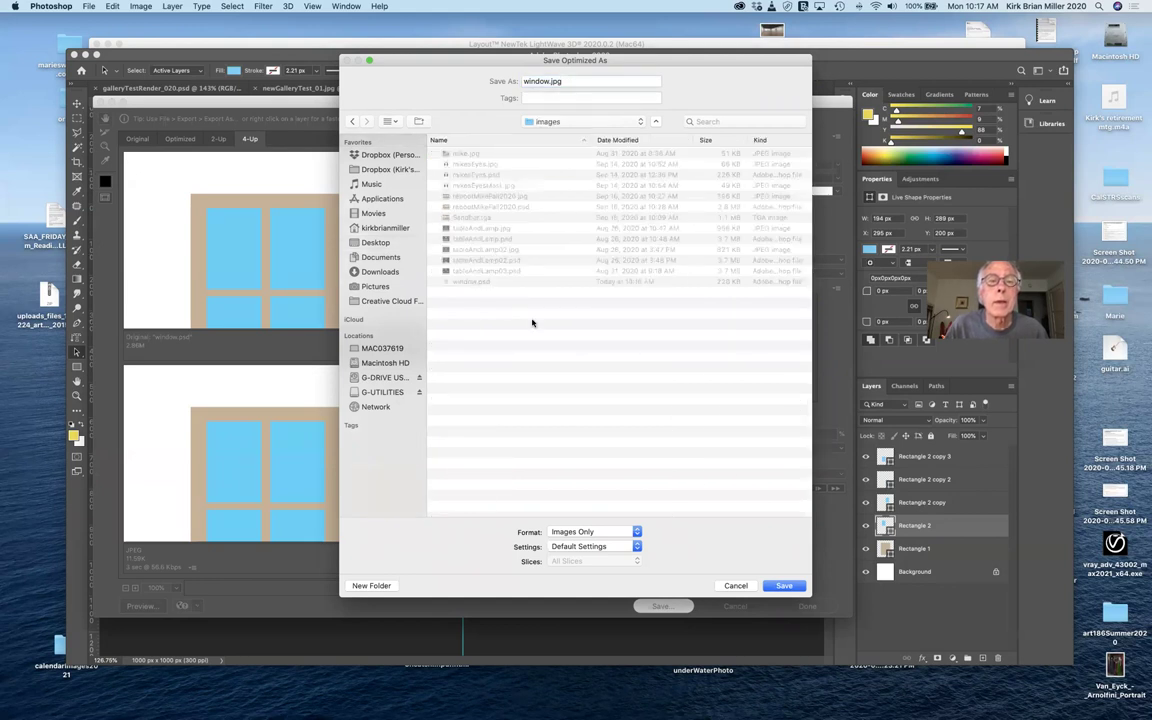
pyautogui.click(785, 586)
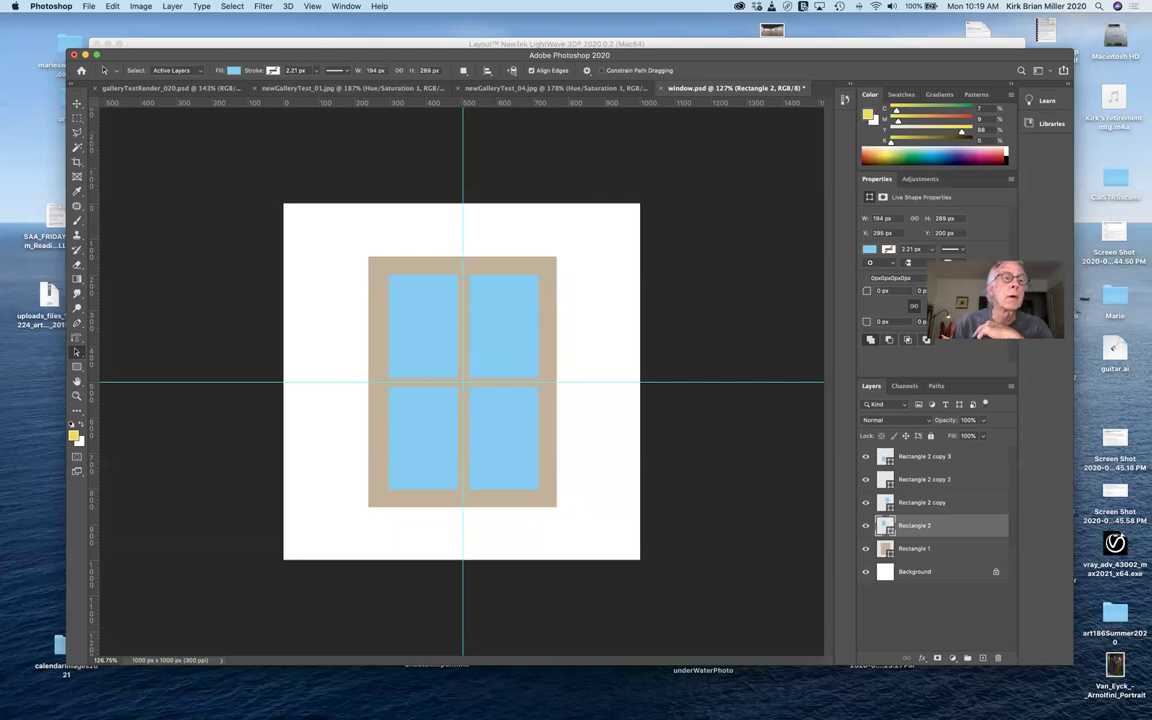
# Duplicate the window image as a new document named windowMasks.
pyautogui.click(141, 7)
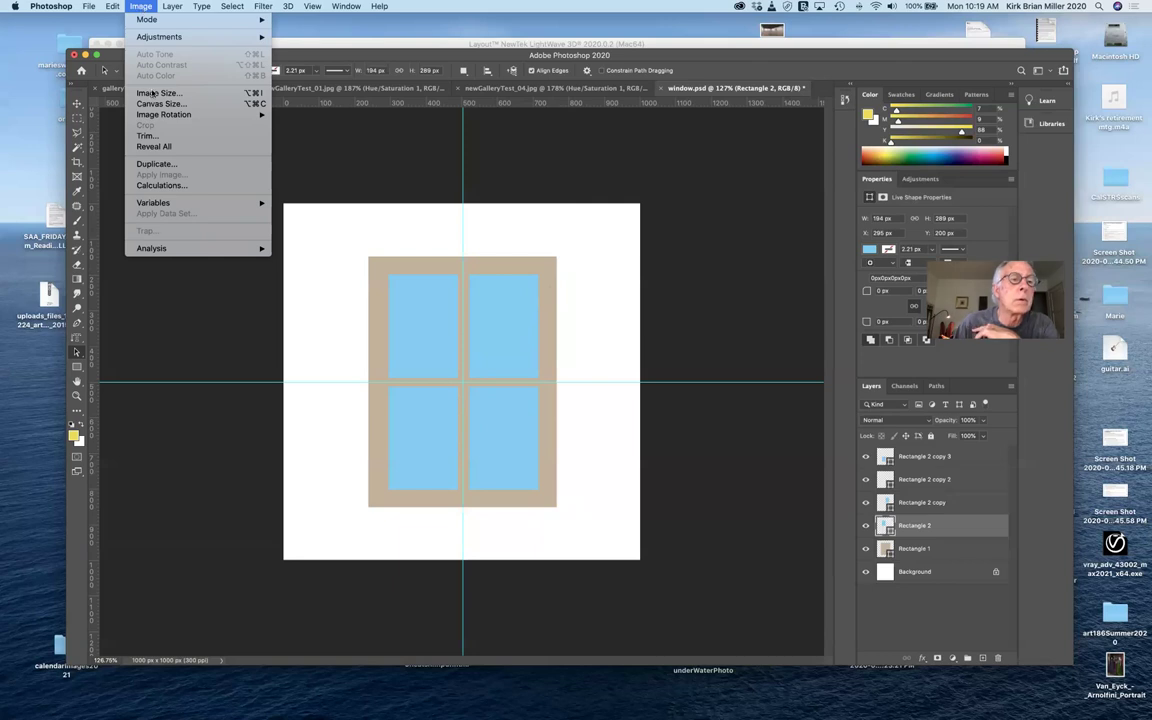
pyautogui.click(155, 163)
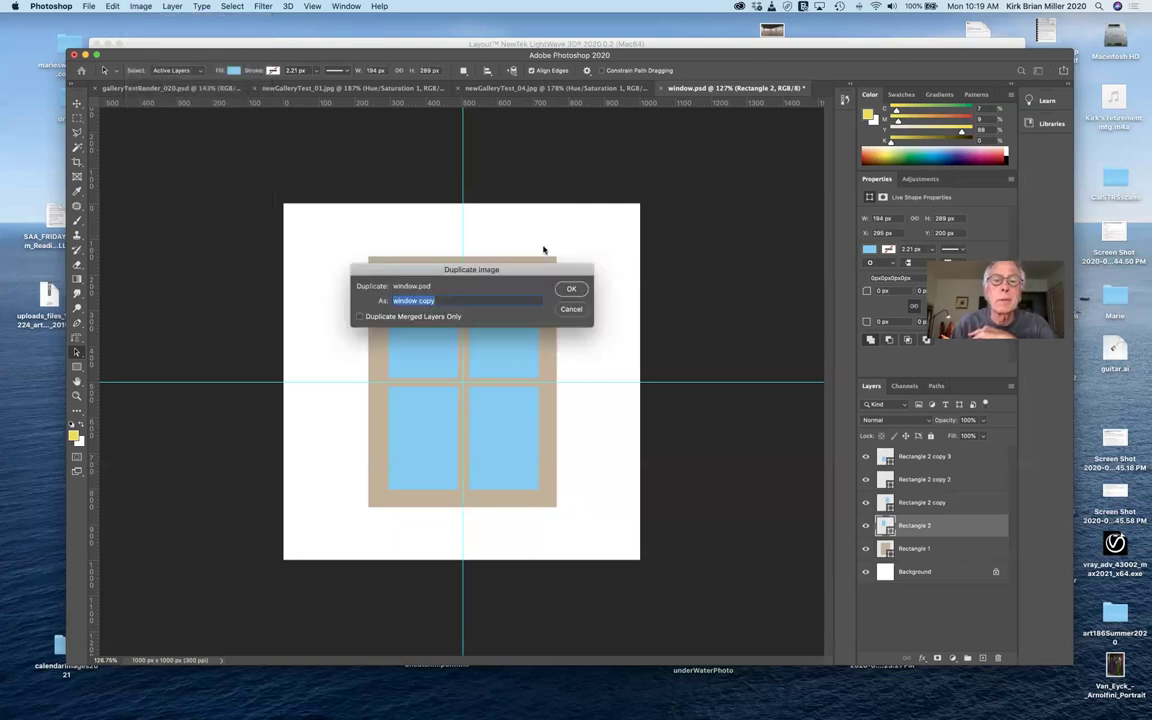
pyautogui.click(439, 301)
pyautogui.press('BackSpace')
pyautogui.press('BackSpace')
pyautogui.press('BackSpace')
pyautogui.press('BackSpace')
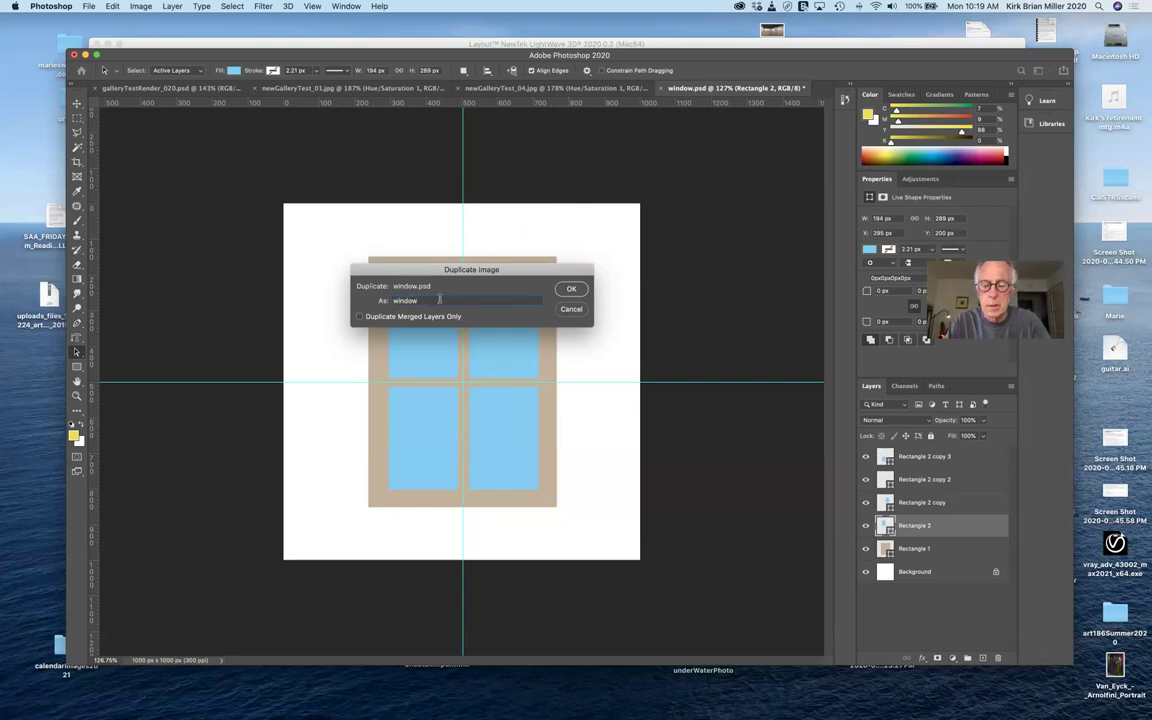
pyautogui.press('BackSpace')
pyautogui.write('Masks')
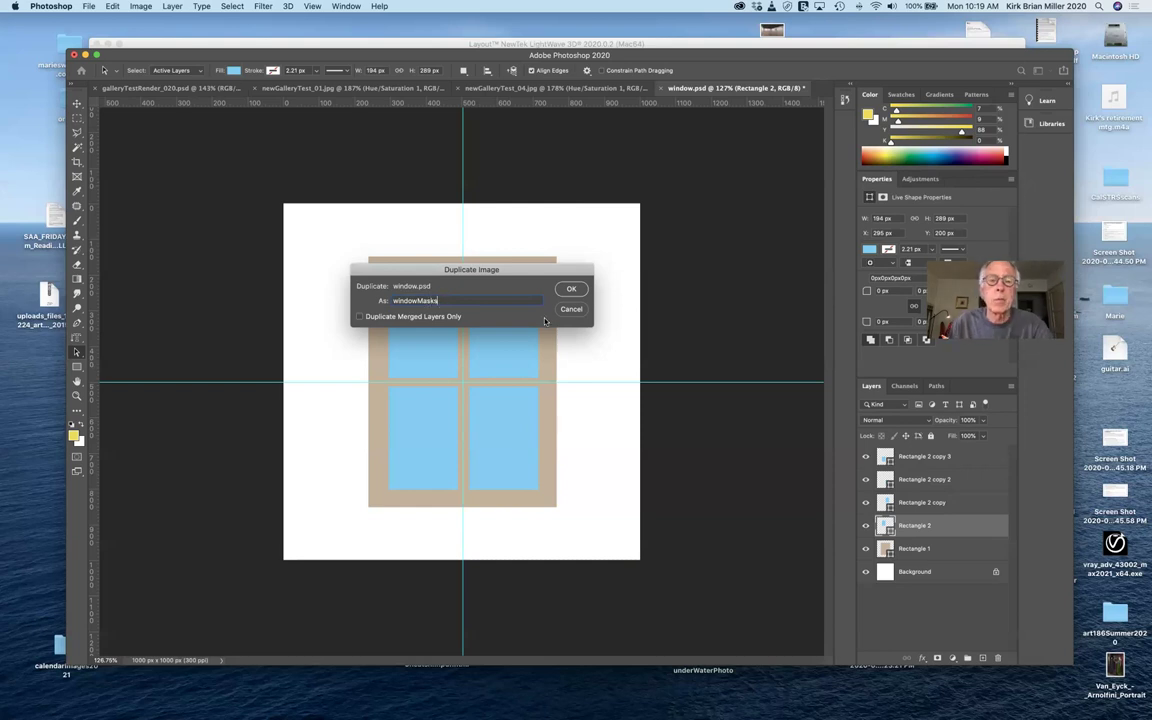
pyautogui.click(572, 289)
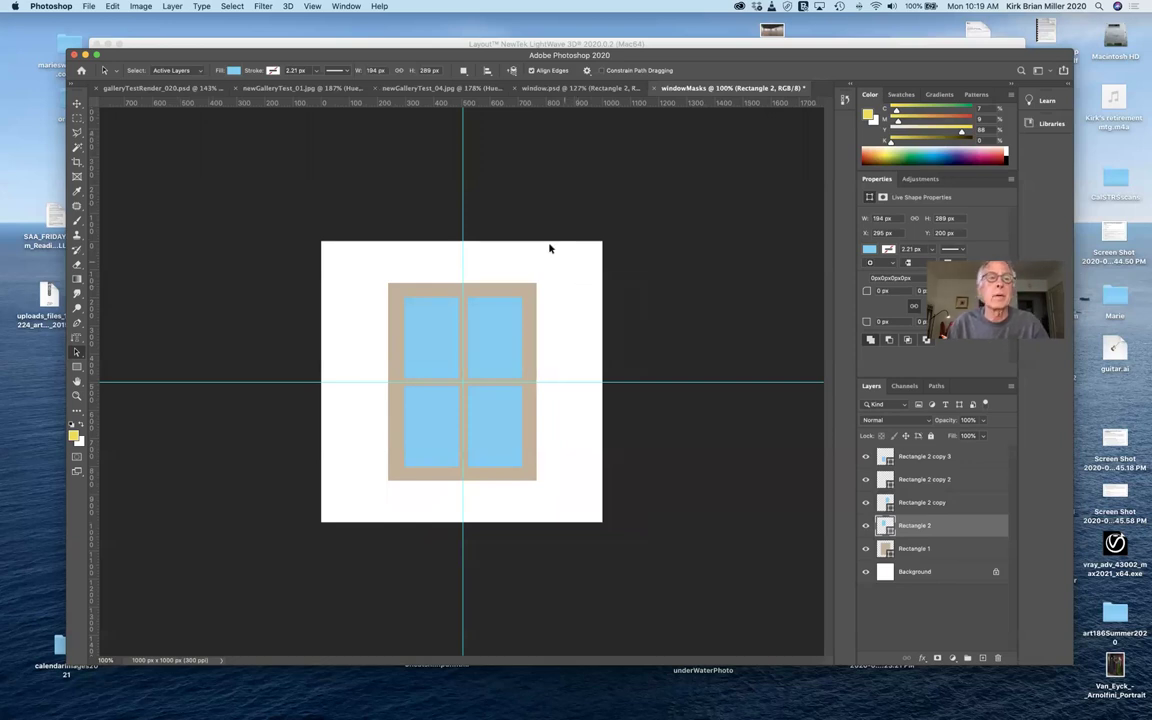
# Convert the windowMasks document to Grayscale without flattening its layers, discarding the color information.
pyautogui.click(142, 8)
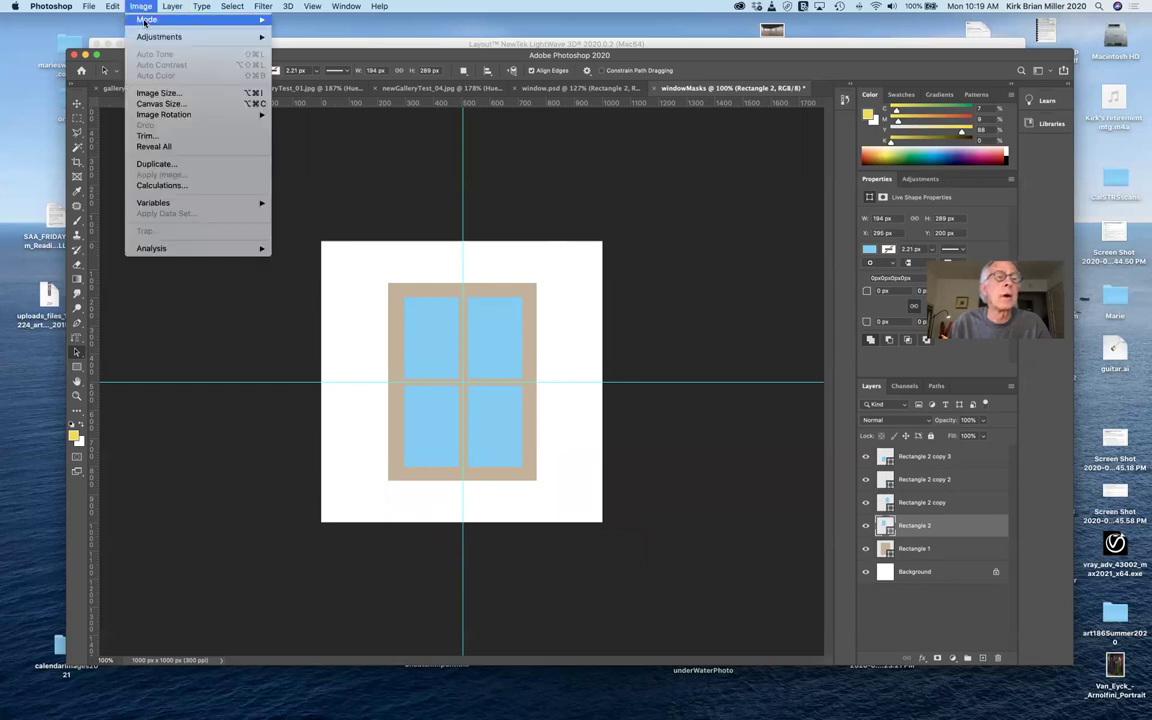
pyautogui.moveTo(159, 20)
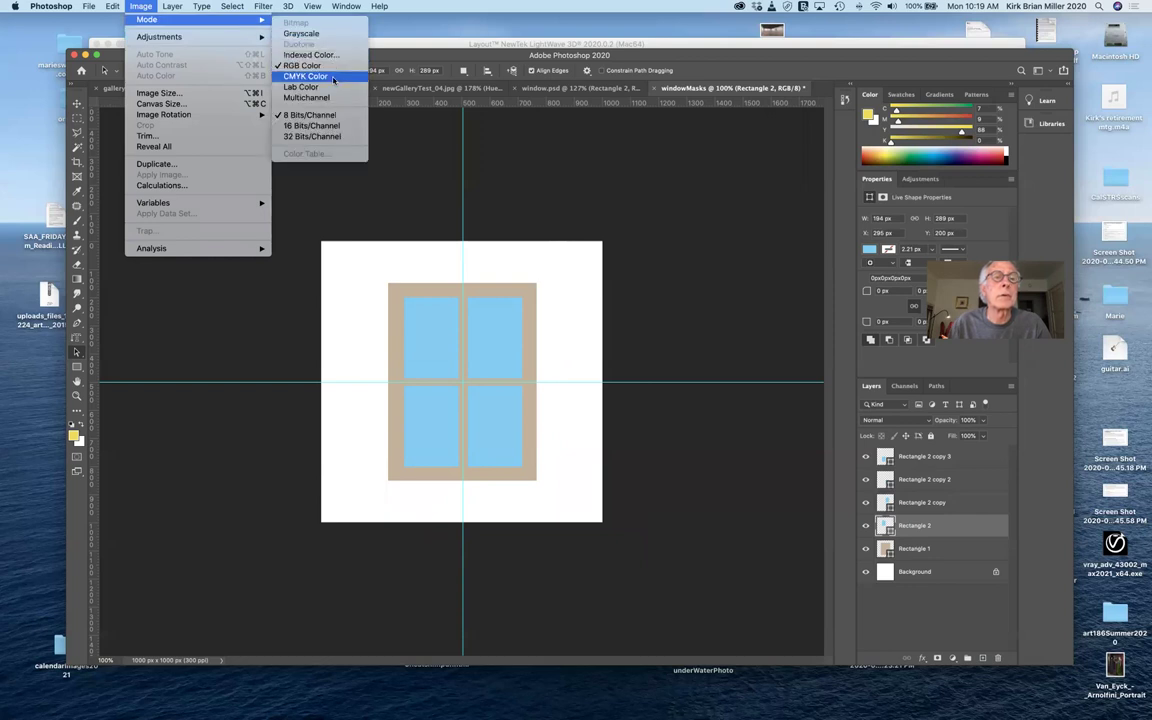
pyautogui.click(303, 33)
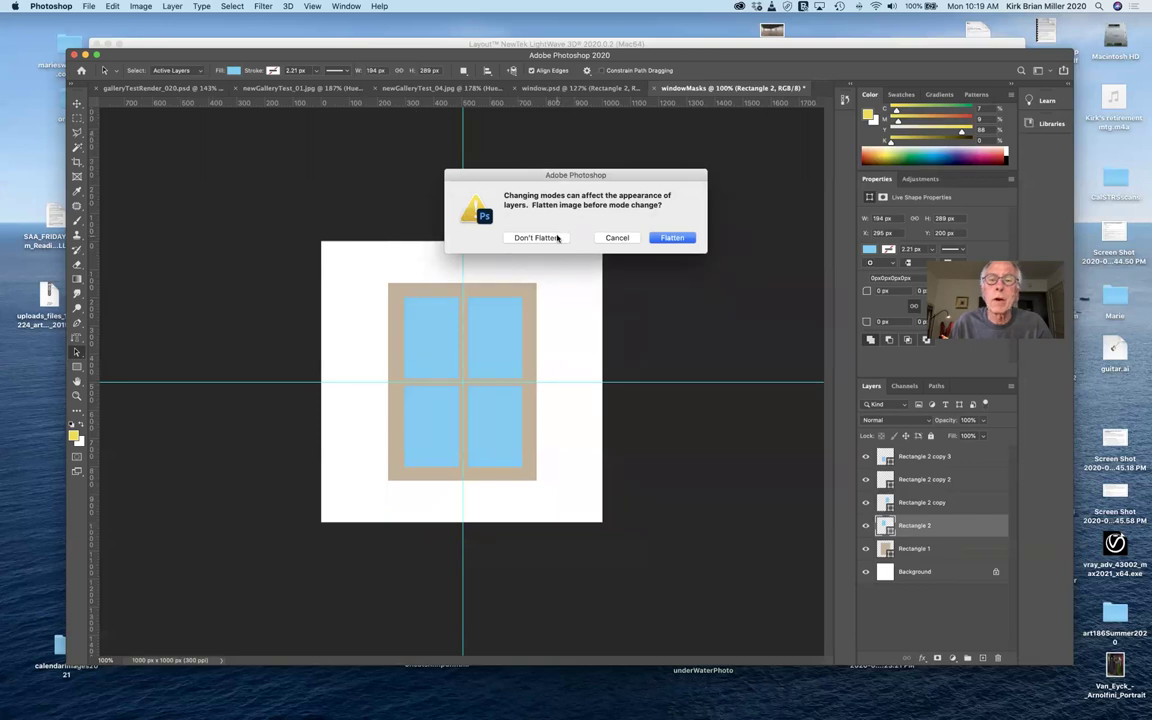
pyautogui.click(556, 238)
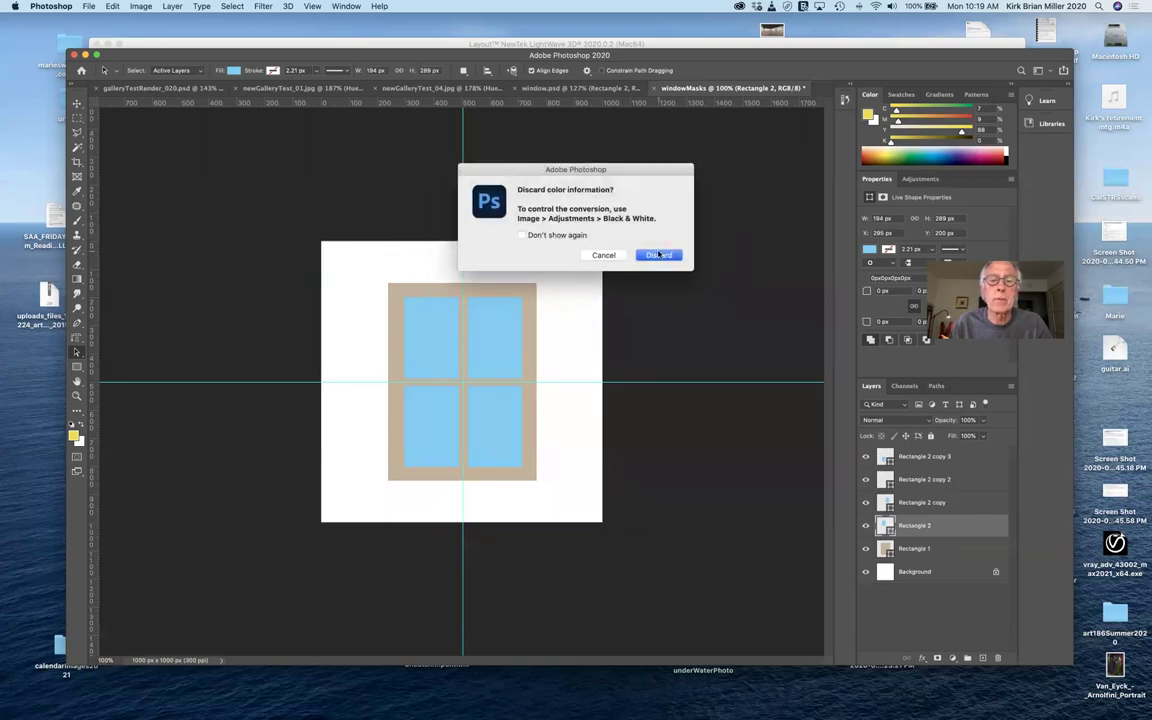
pyautogui.click(659, 255)
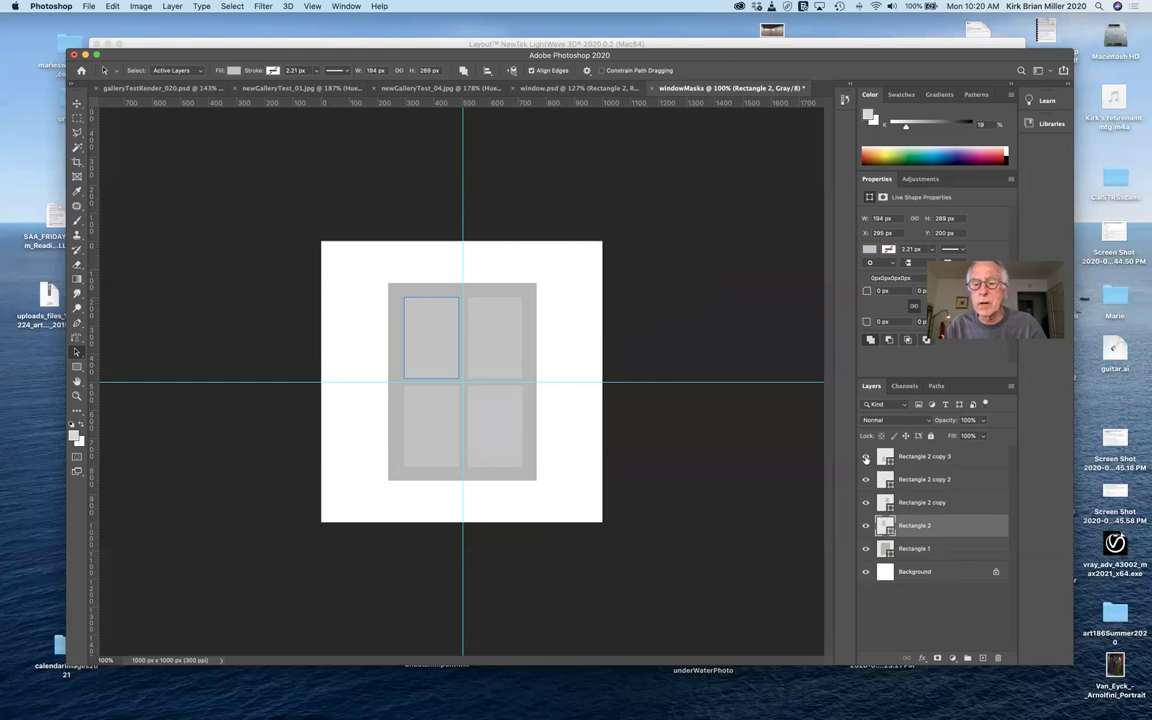
# Hide the four pane layers and change the fill of the frame rectangle, Rectangle 1, to black with brightness 0.
pyautogui.click(866, 456)
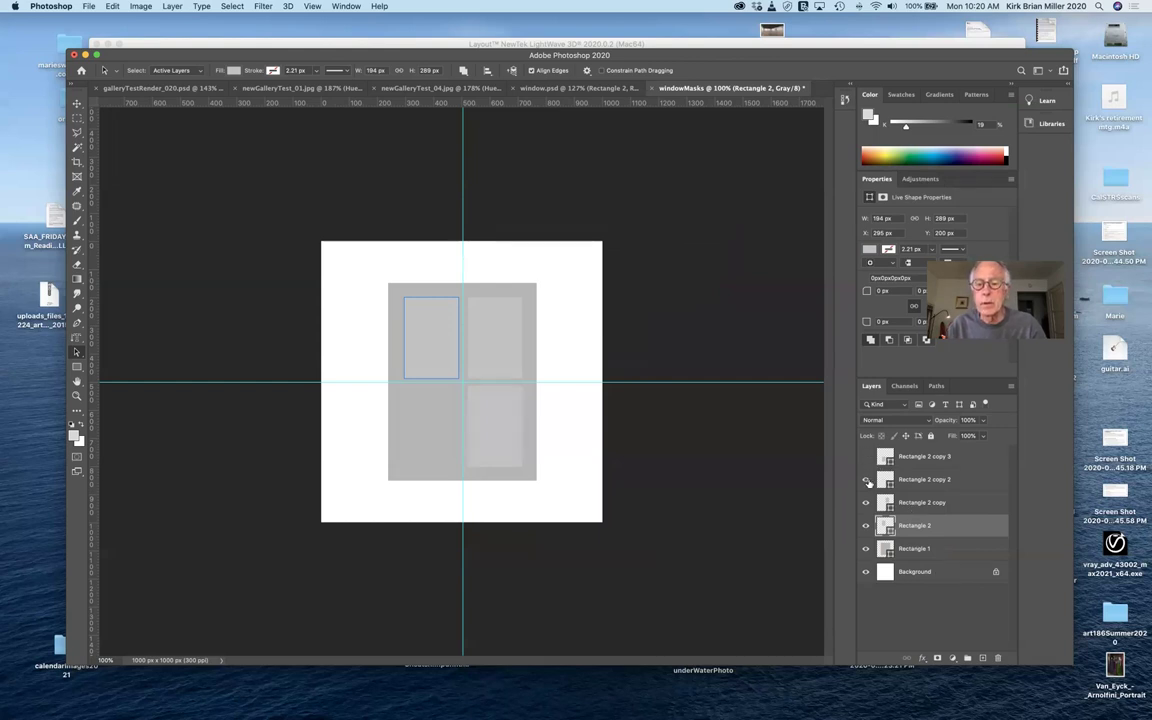
pyautogui.click(866, 479)
pyautogui.click(866, 502)
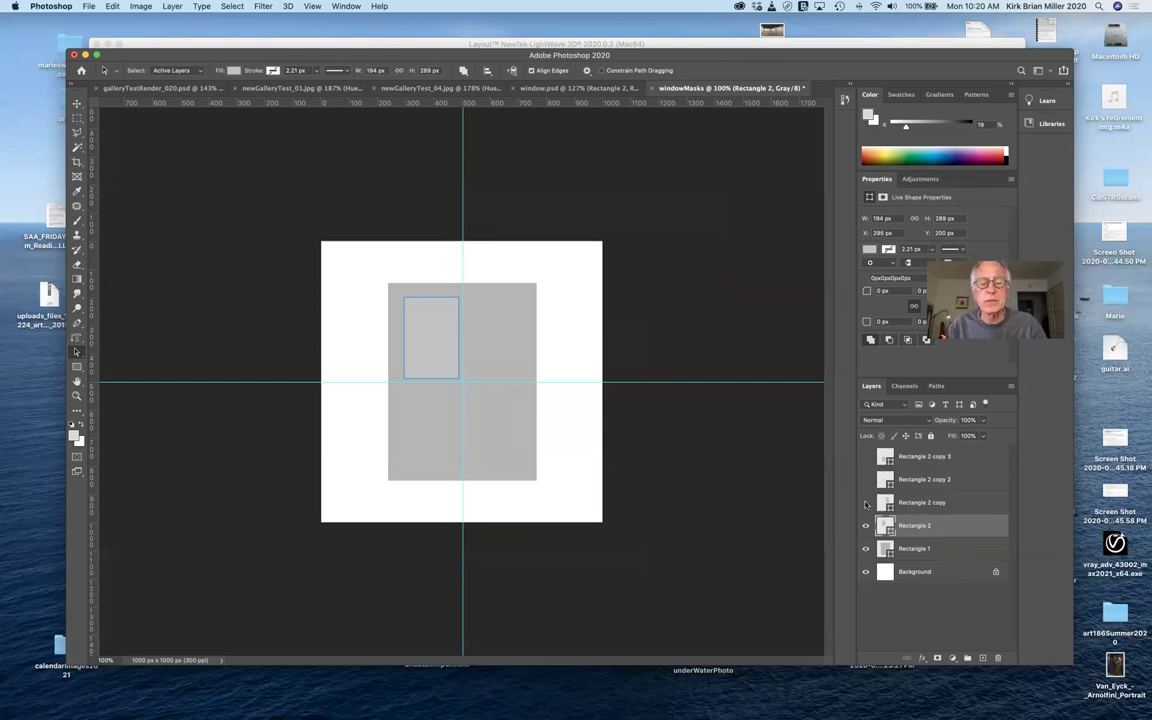
pyautogui.click(866, 525)
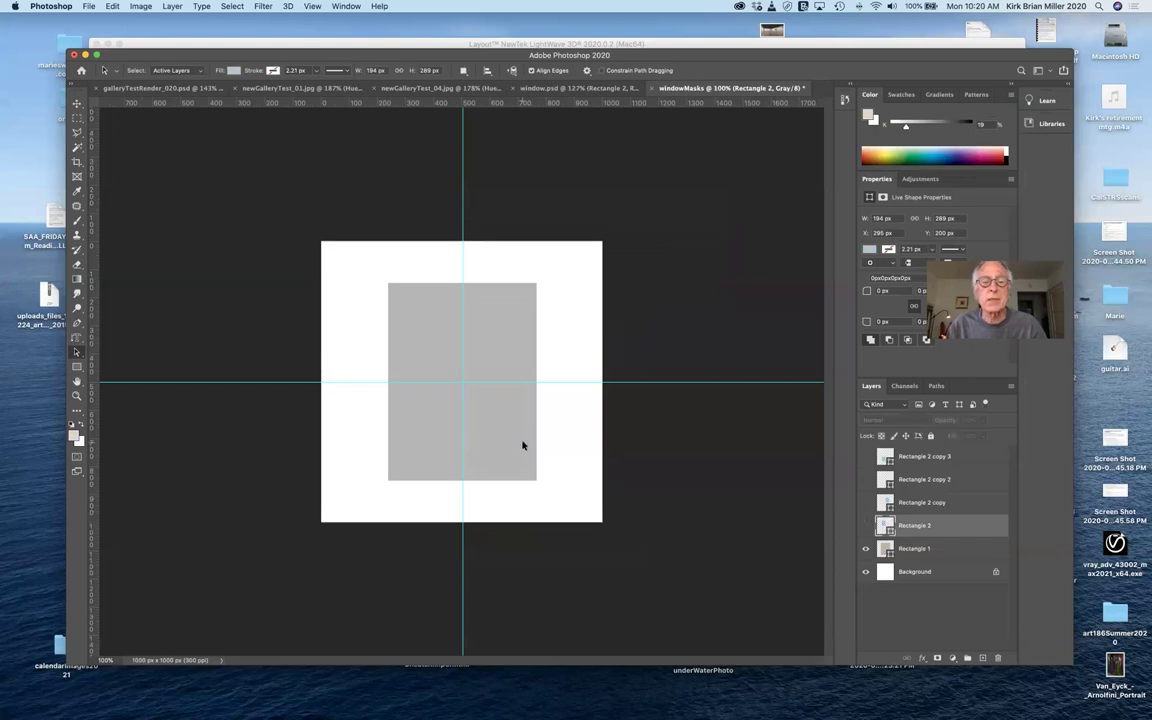
pyautogui.doubleClick(886, 548)
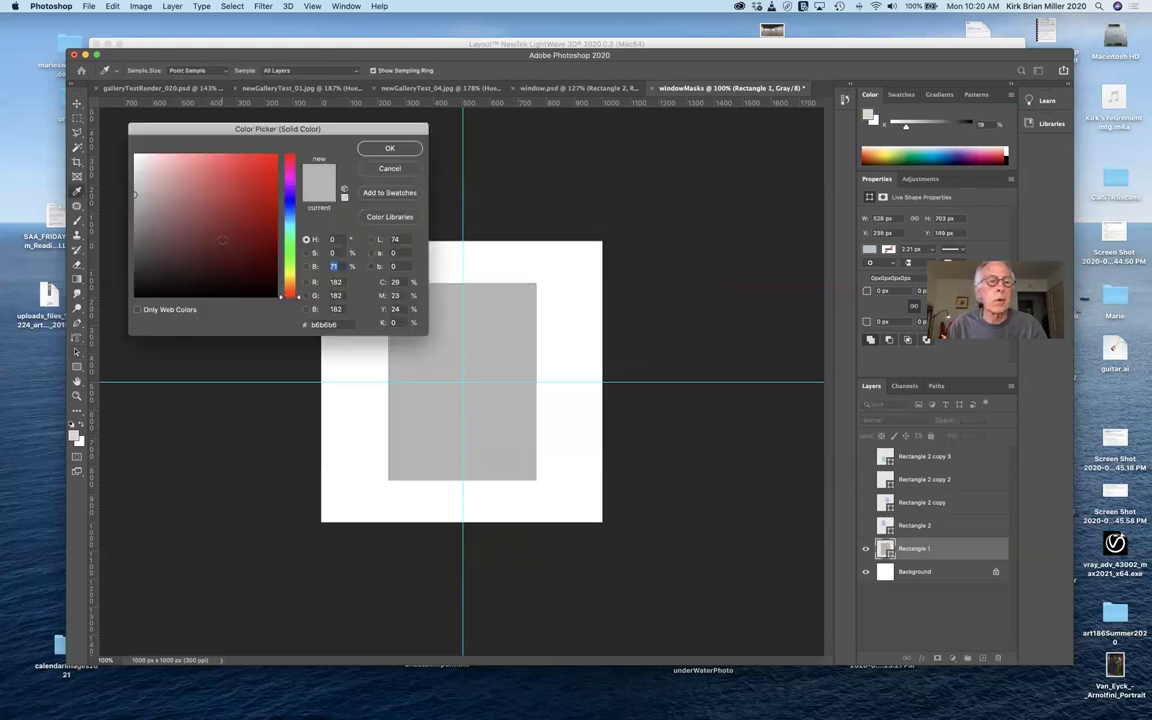
pyautogui.write('0')
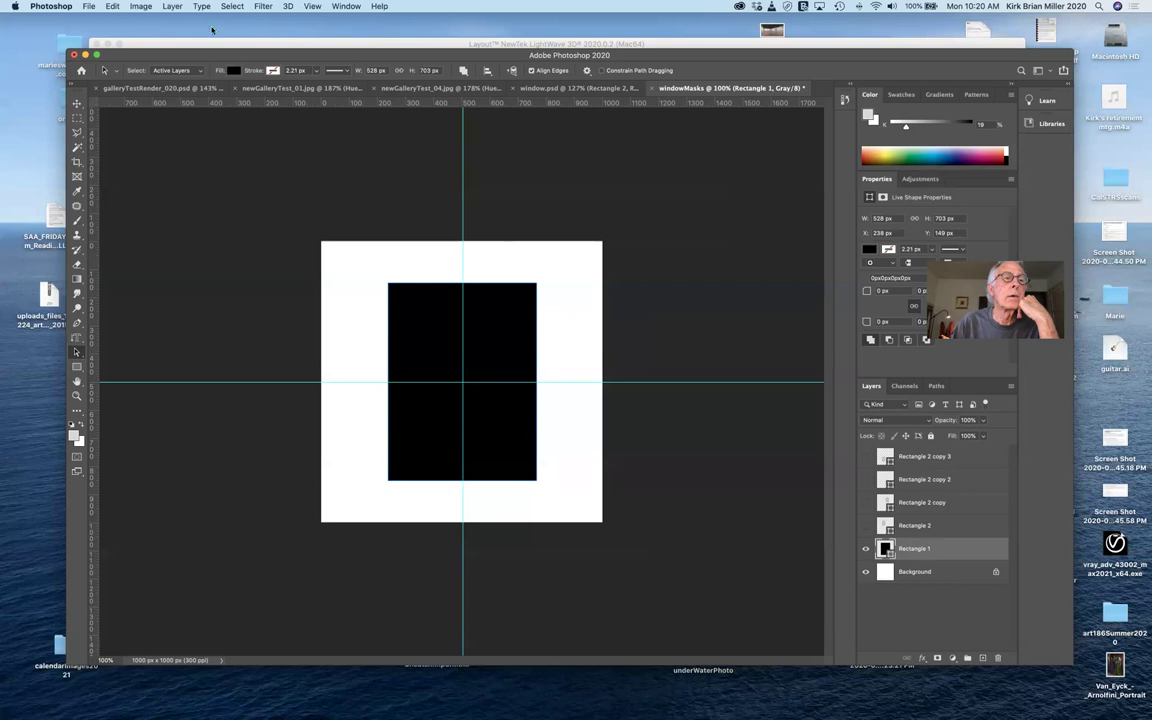
# Save the document on the computer as windowMasks.psd in the images folder, keeping layers and maximum compatibility.
pyautogui.click(89, 7)
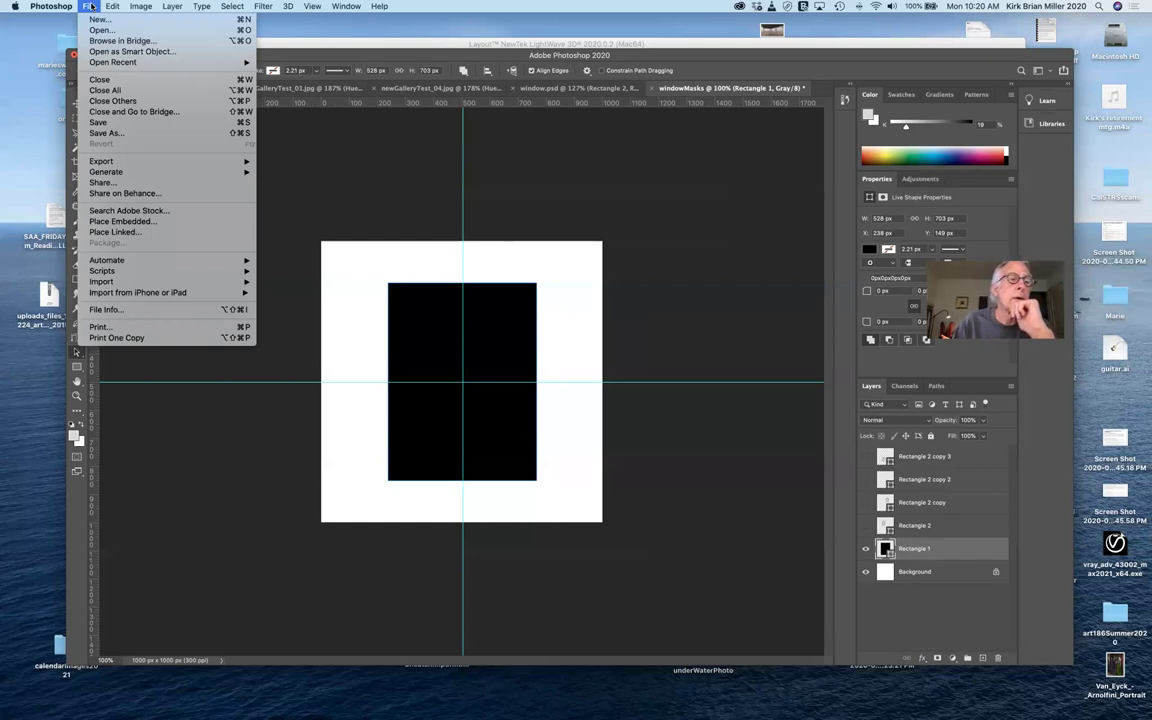
pyautogui.click(262, 134)
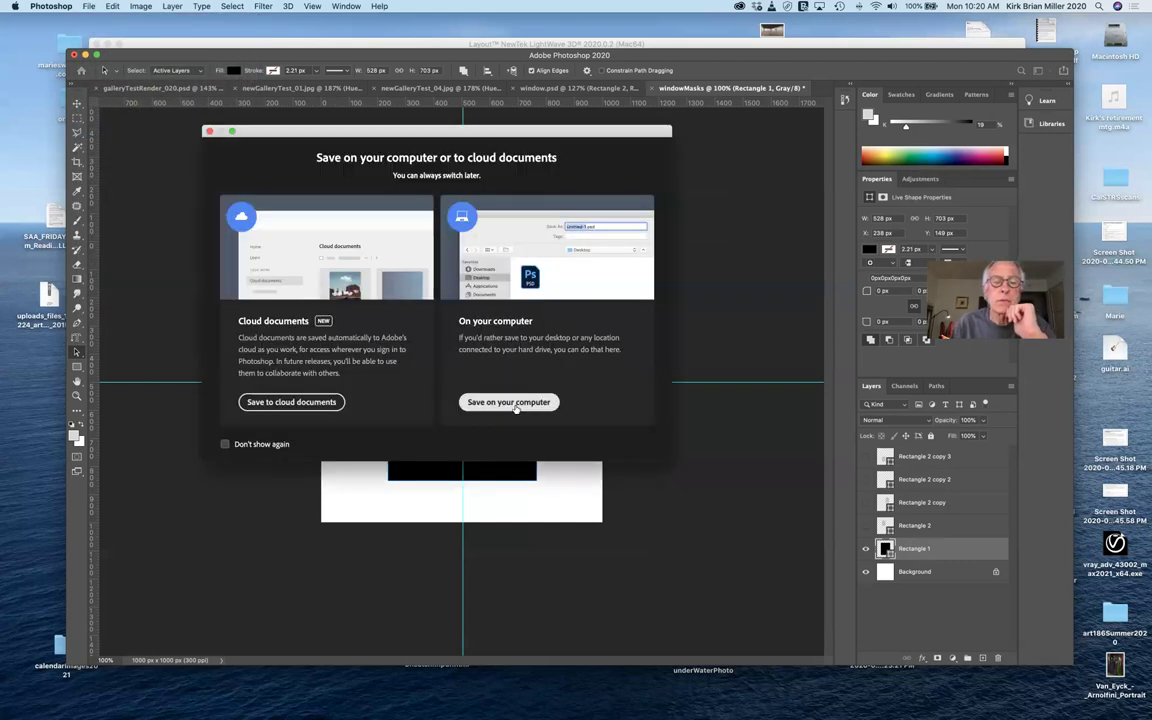
pyautogui.click(509, 402)
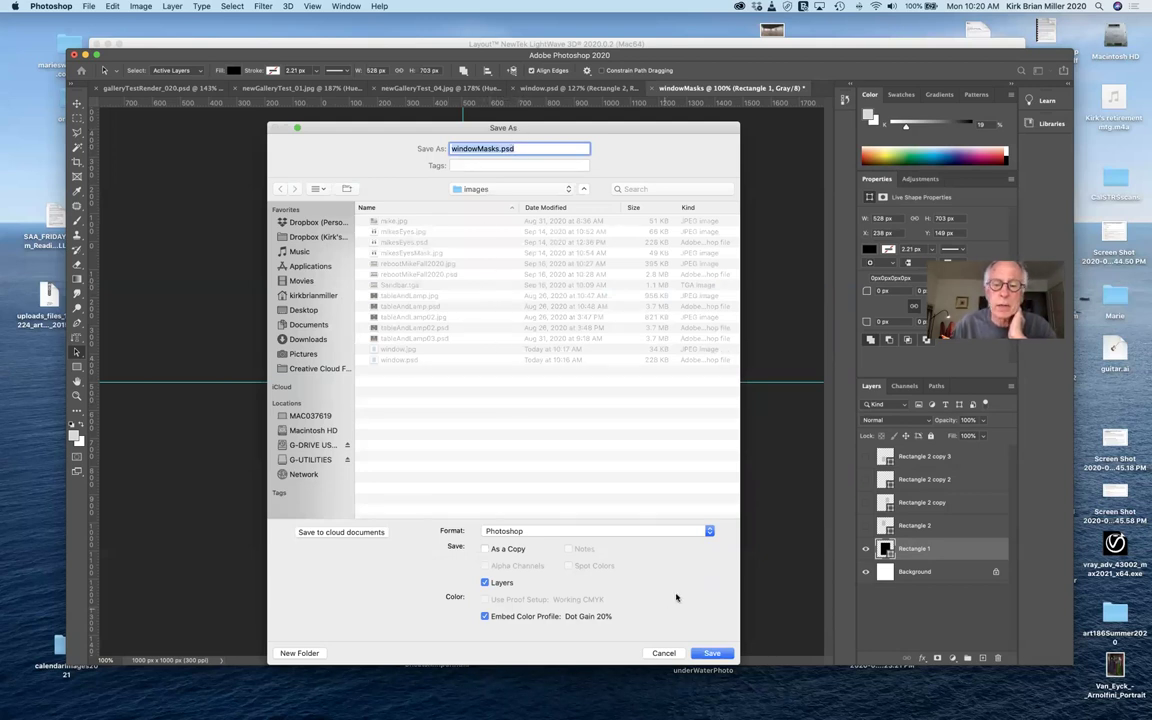
pyautogui.click(711, 653)
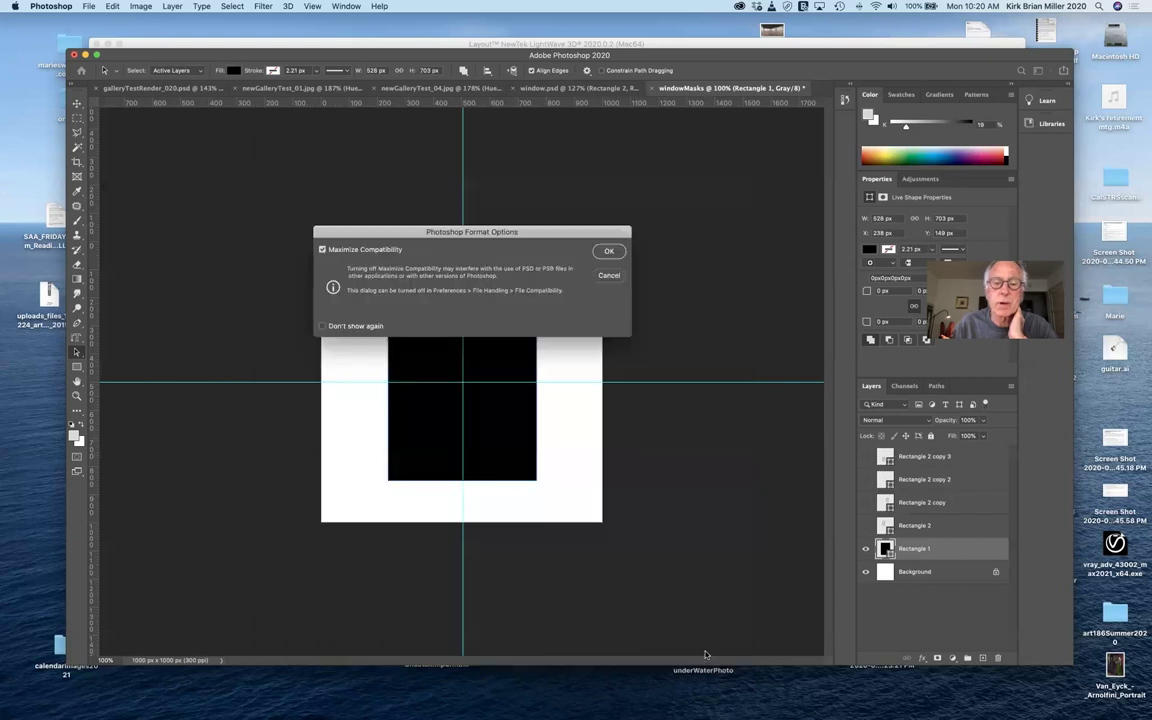
pyautogui.click(608, 250)
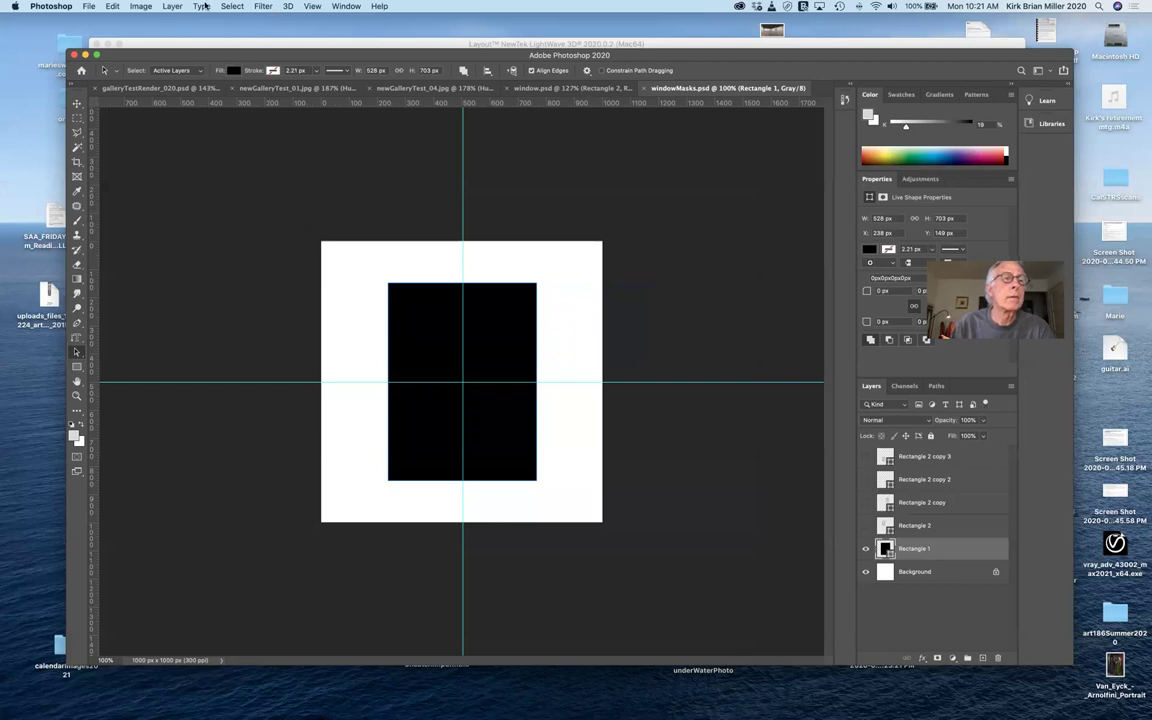
# Start a Save for Web (Legacy) export of the black frame silhouette as a Maximum quality JPEG.
pyautogui.click(89, 7)
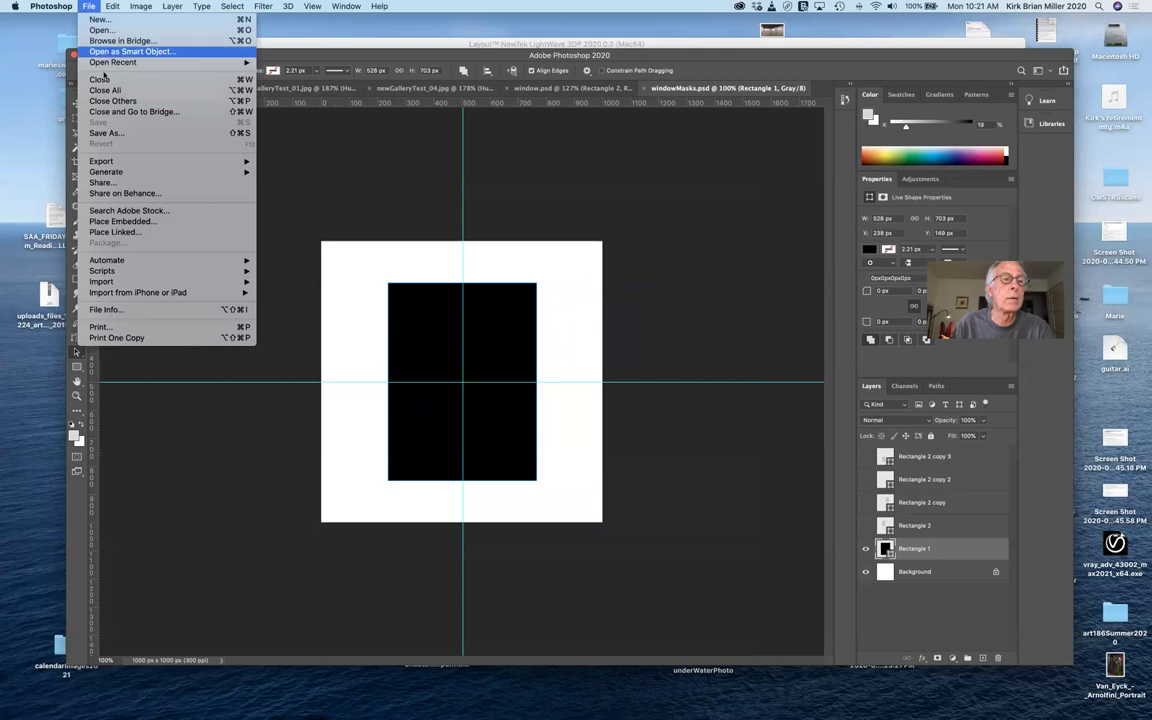
pyautogui.moveTo(120, 175)
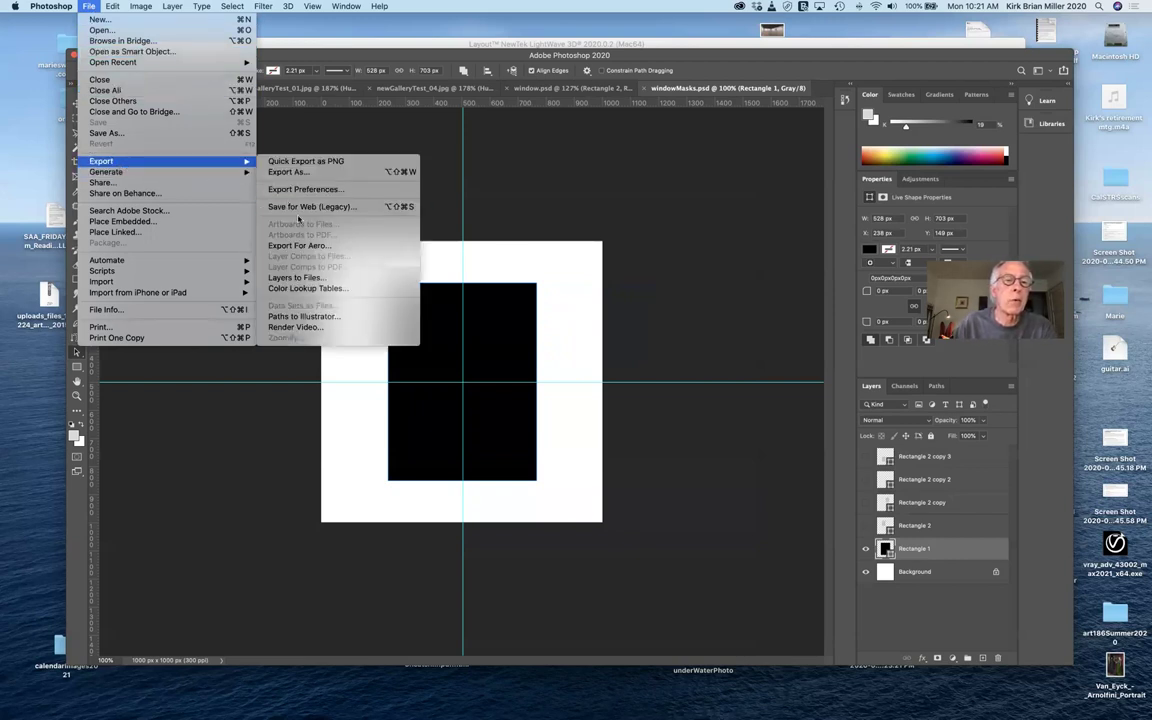
pyautogui.click(307, 207)
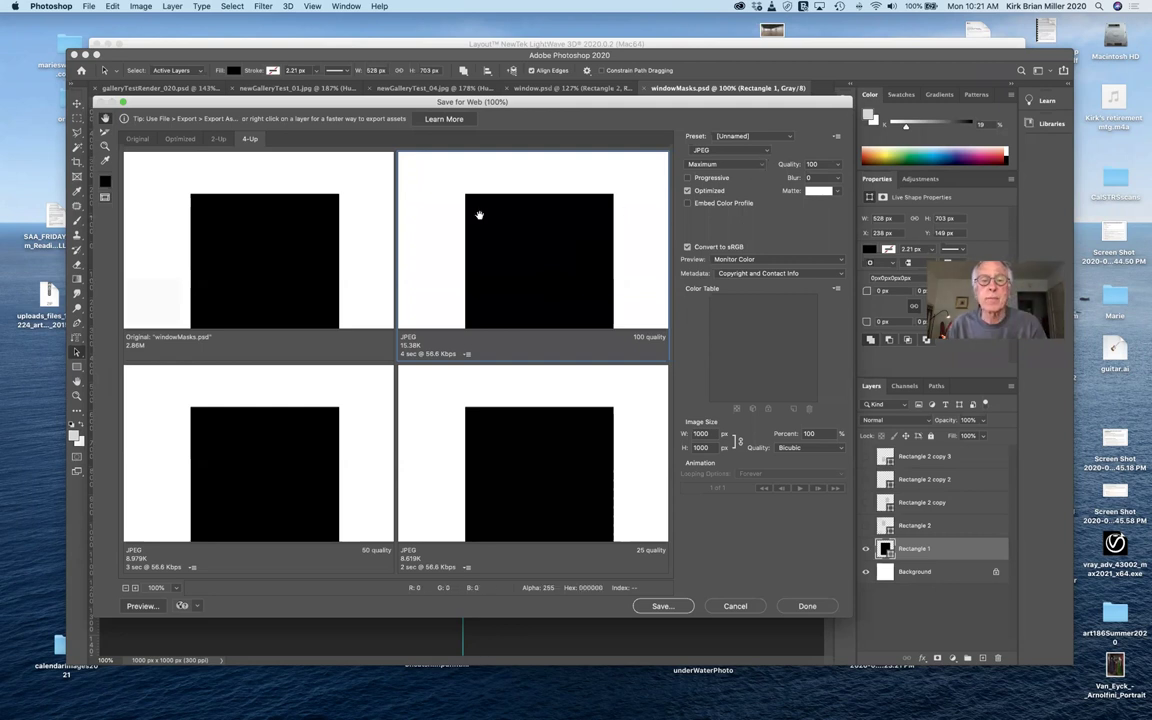
# Save the optimized image as silhouetteMask.jpg in the images folder.
pyautogui.click(664, 606)
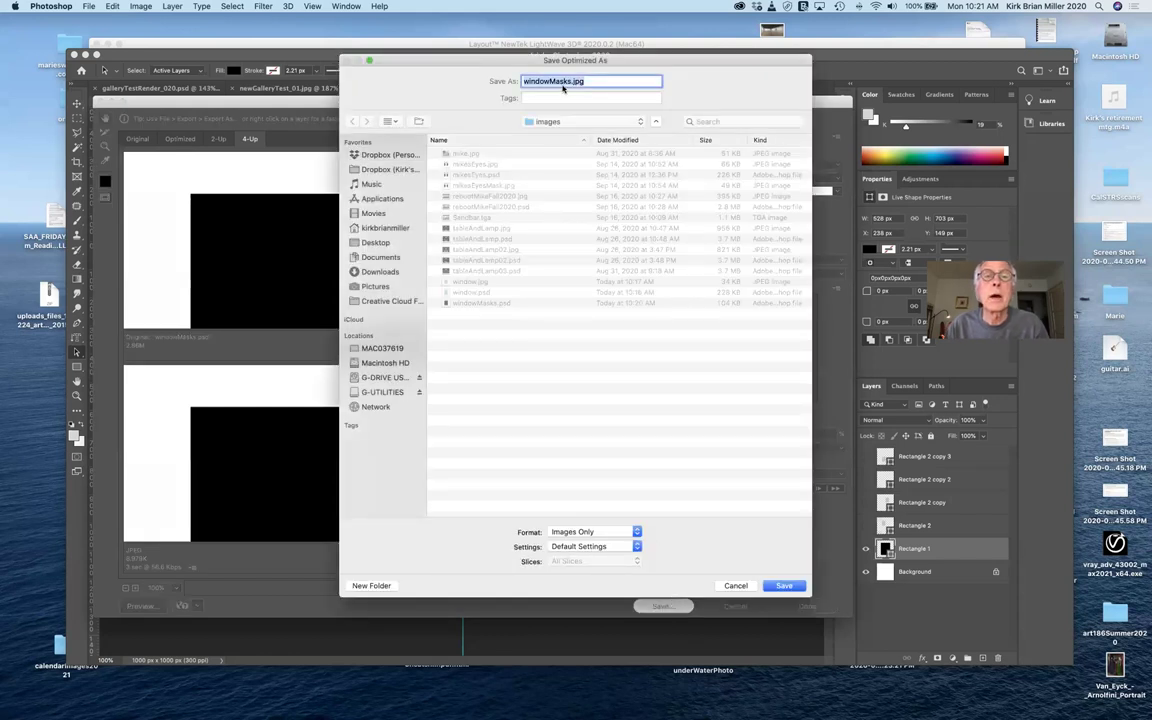
pyautogui.click(554, 82)
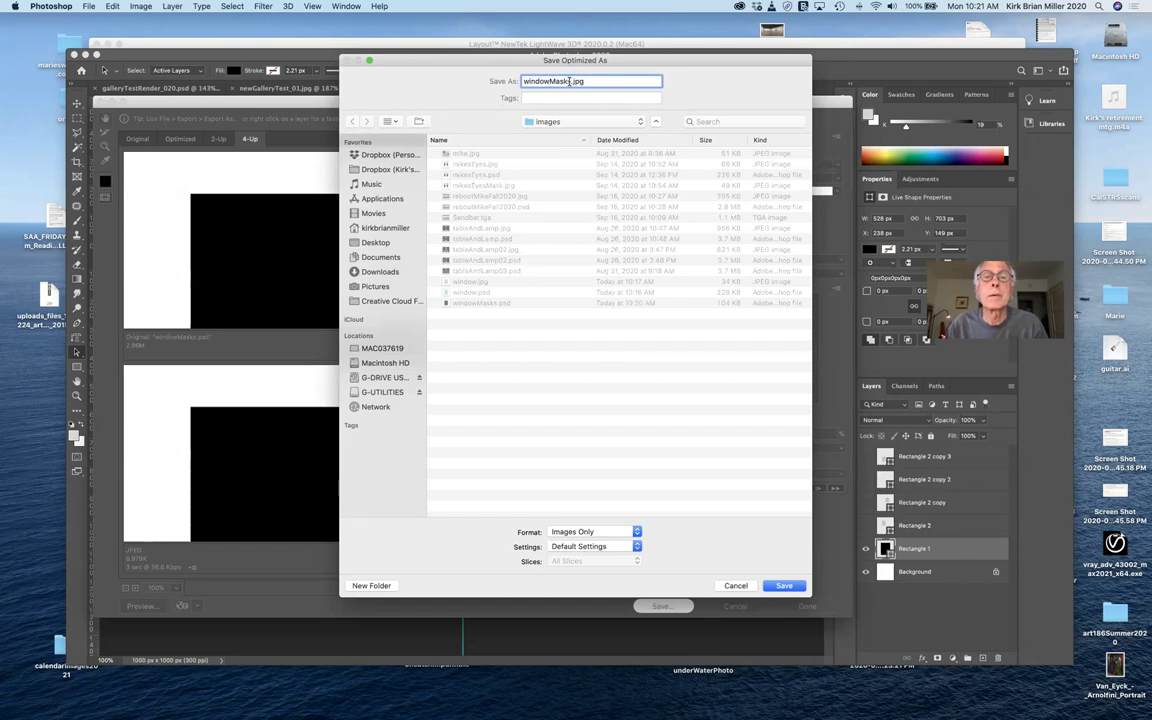
pyautogui.press('BackSpace')
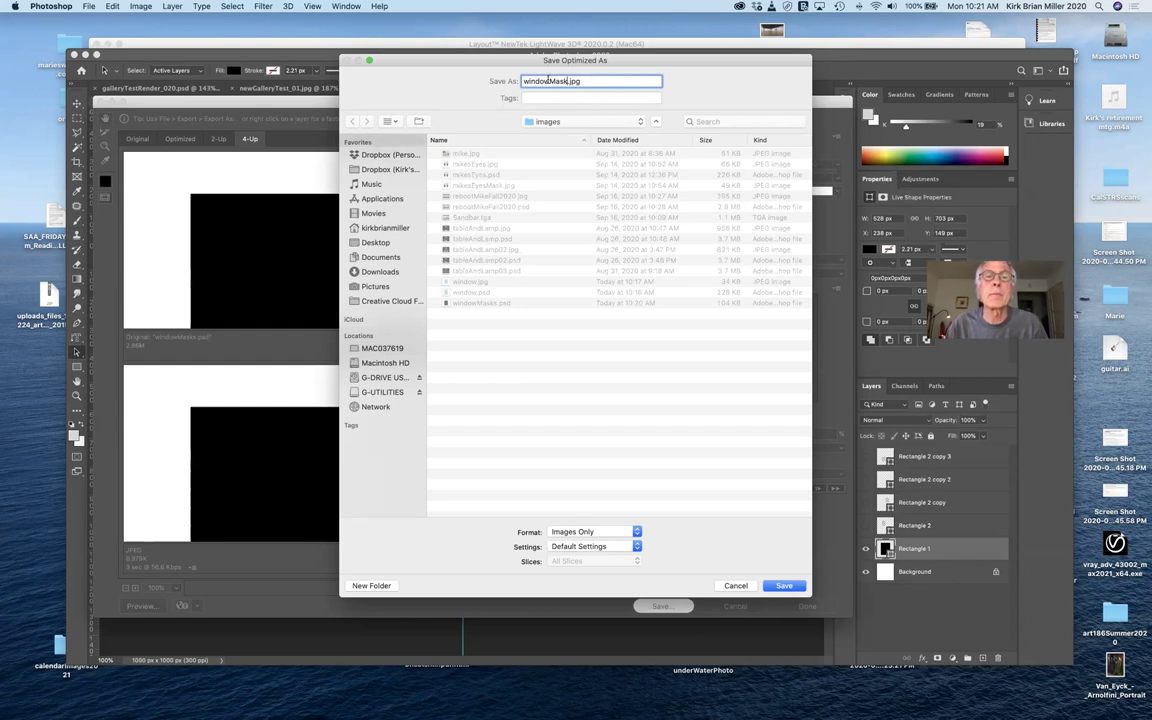
pyautogui.press('BackSpace')
pyautogui.press('BackSpace')
pyautogui.press('BackSpace')
pyautogui.press('BackSpace')
pyautogui.press('BackSpace')
pyautogui.press('BackSpace')
pyautogui.write('silhouette')
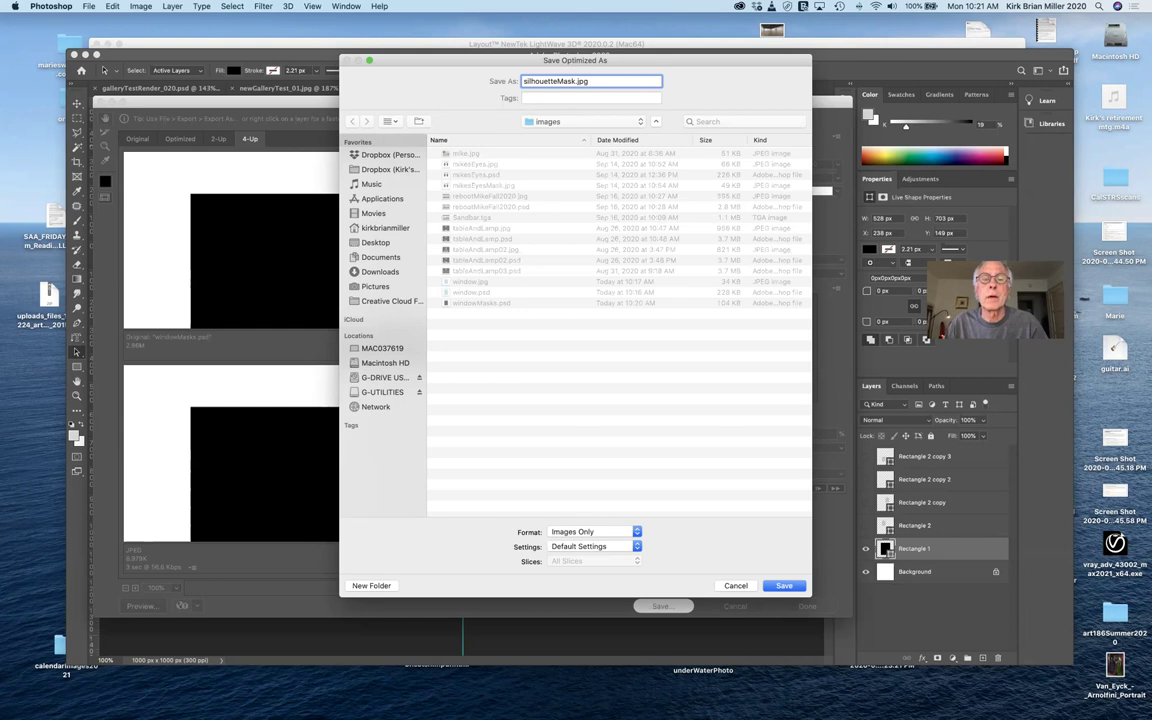
pyautogui.click(776, 588)
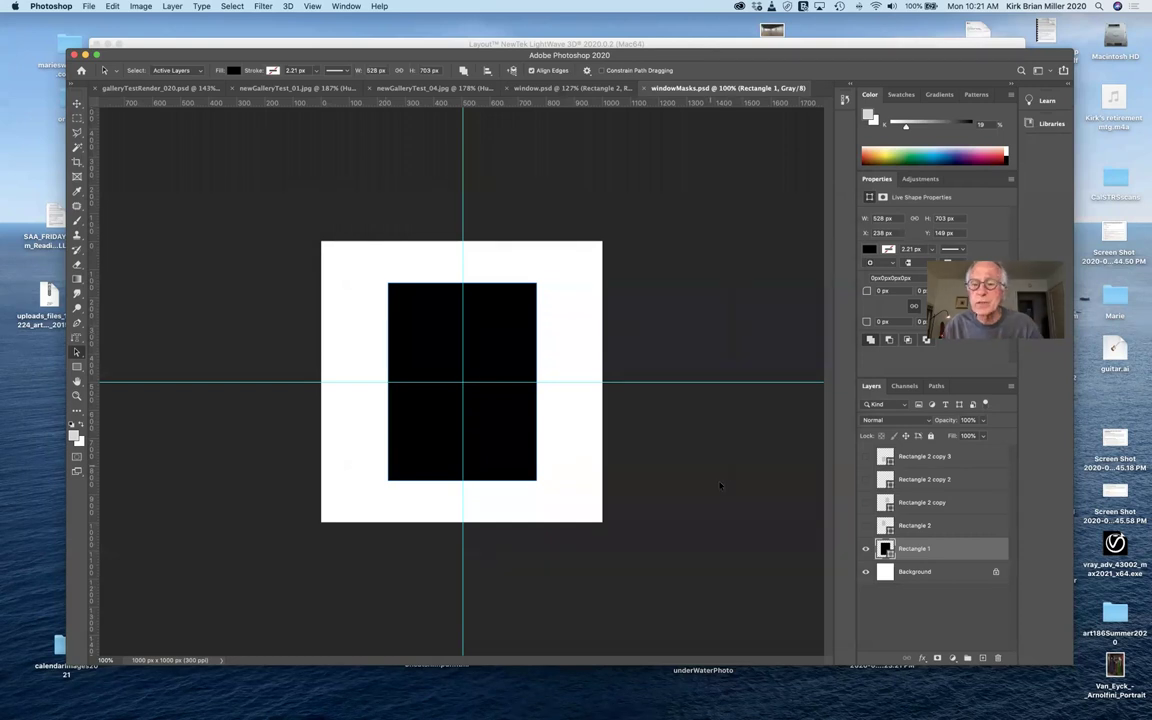
# Show all four pane layers again and fill the upper-left pane, Rectangle 2, with white (ffffff).
pyautogui.moveTo(865, 458); pyautogui.dragTo(866, 527)
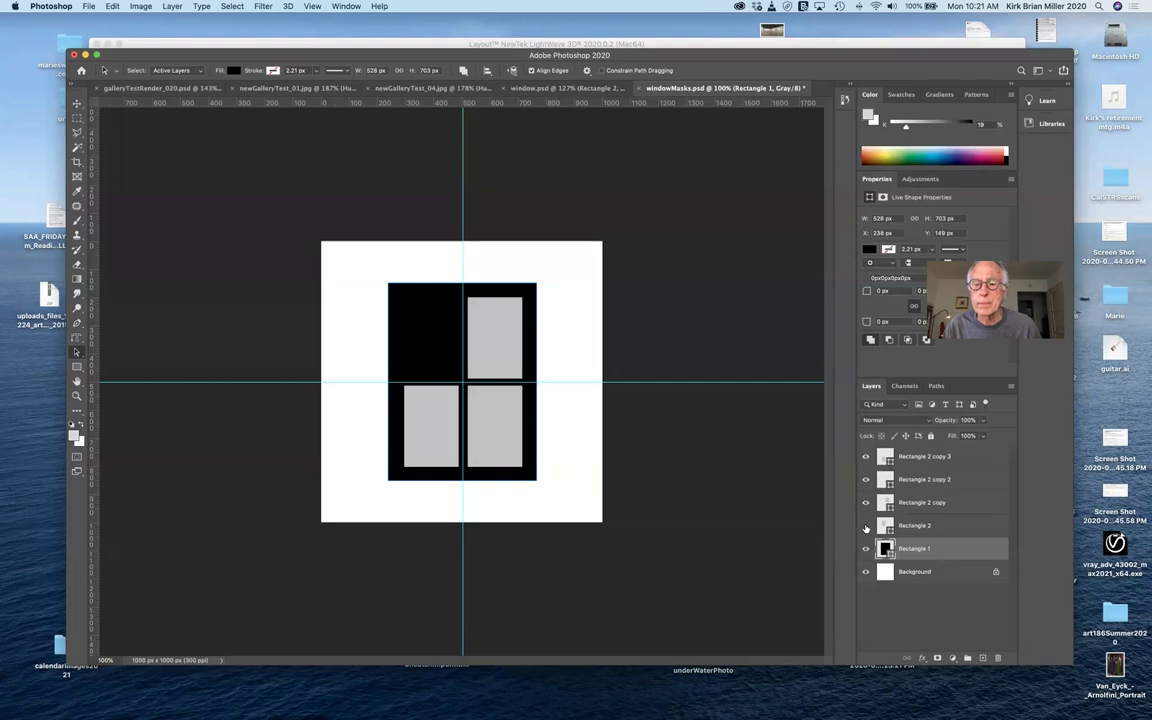
pyautogui.click(866, 527)
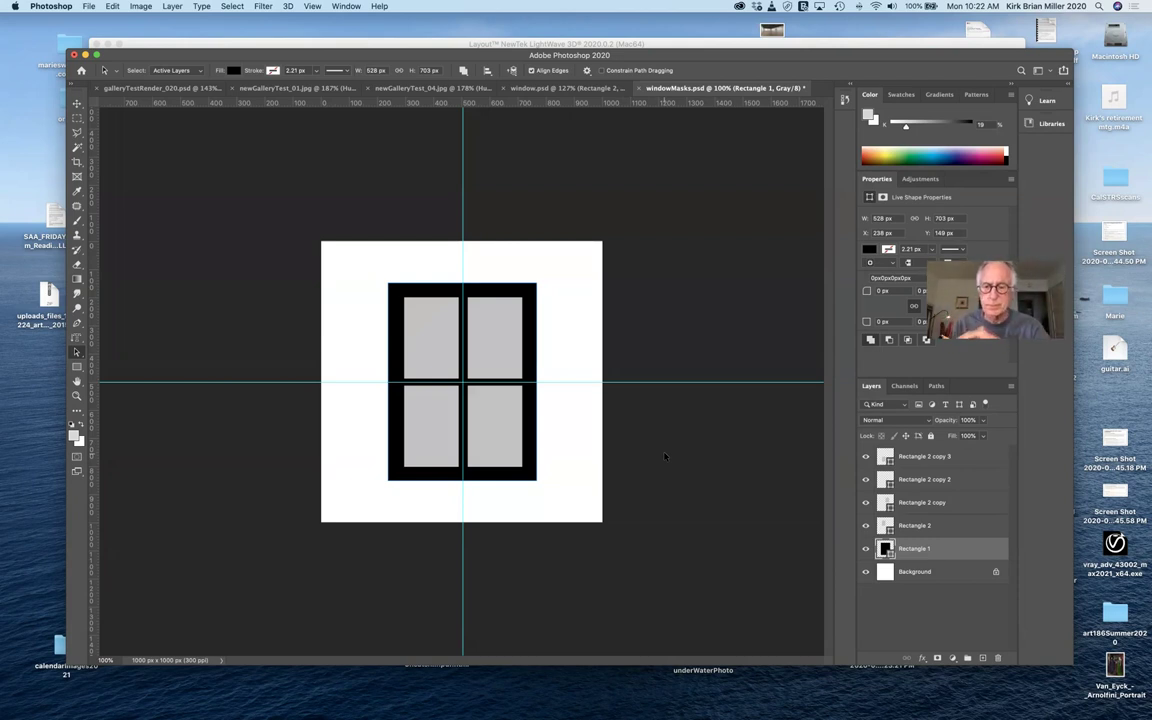
pyautogui.doubleClick(885, 525)
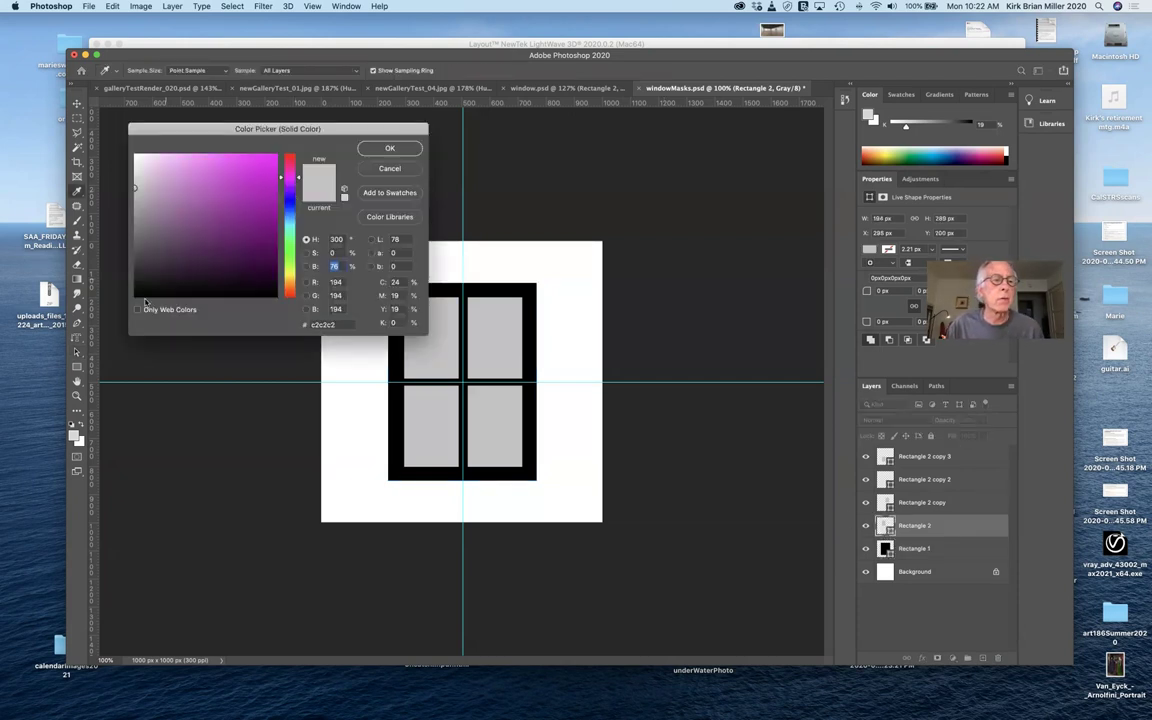
pyautogui.click(137, 176)
pyautogui.click(136, 156)
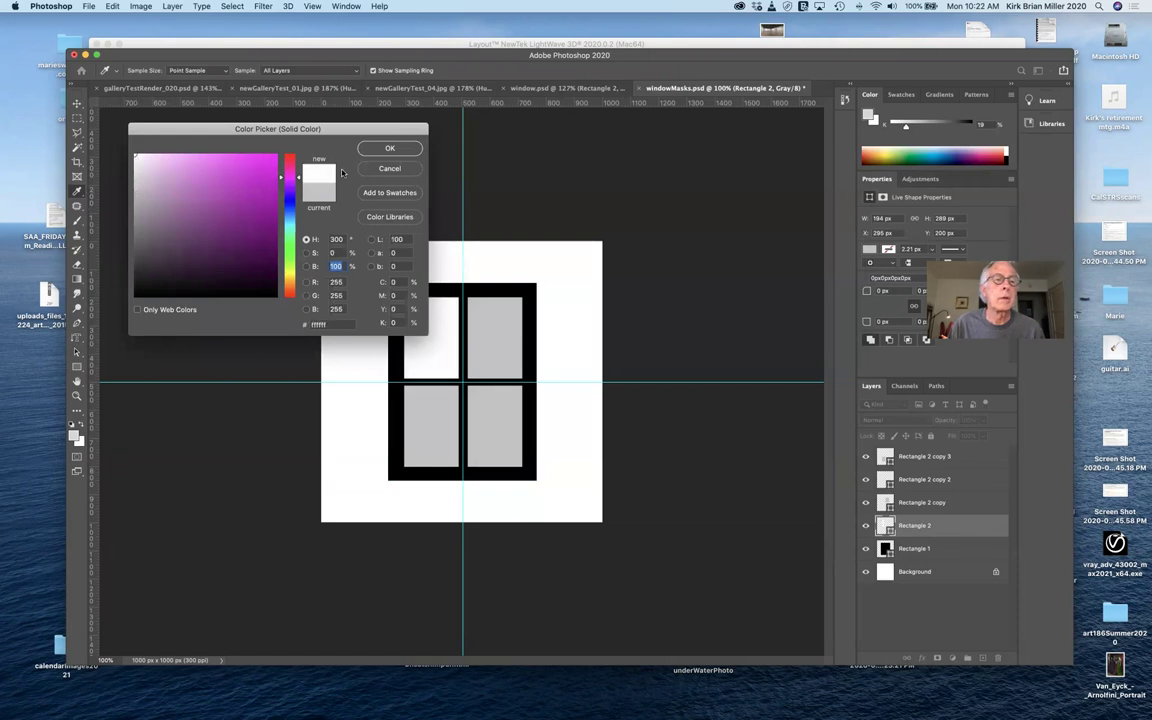
pyautogui.click(390, 149)
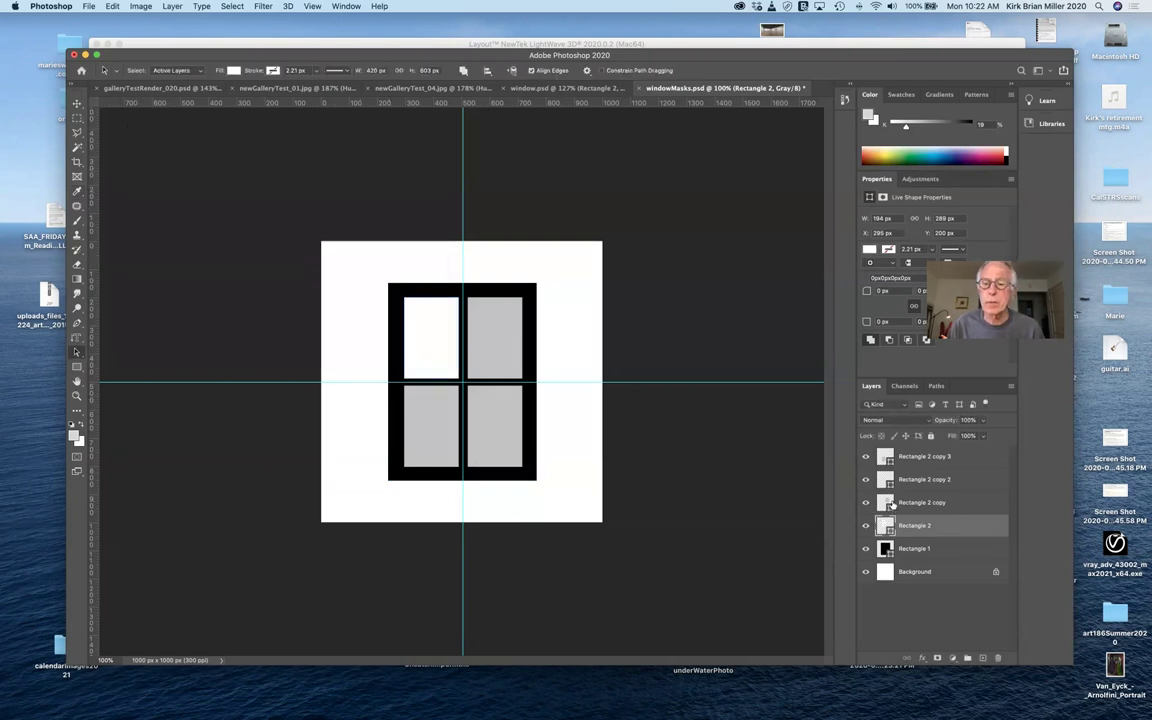
# Change the fill of the upper-right pane, Rectangle 2 copy, to white.
pyautogui.doubleClick(885, 503)
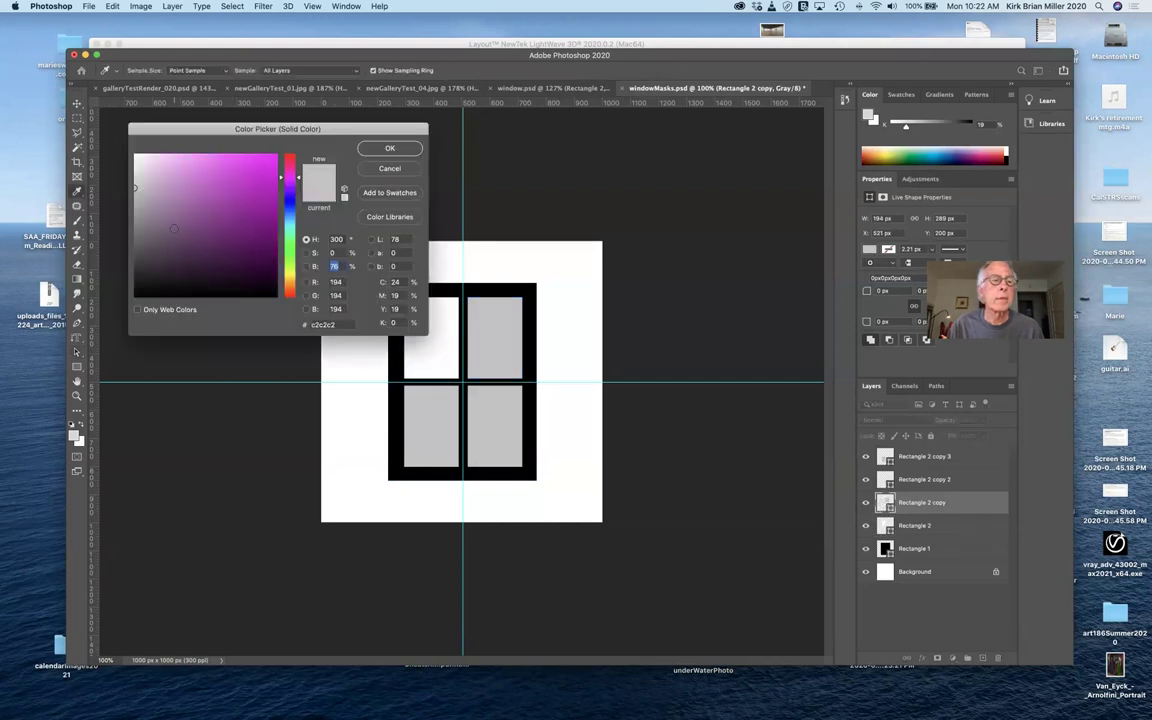
pyautogui.moveTo(140, 168)
pyautogui.mouseDown()
pyautogui.moveTo(141, 127)
pyautogui.moveTo(112, 116)
pyautogui.mouseUp()
pyautogui.press('Return')
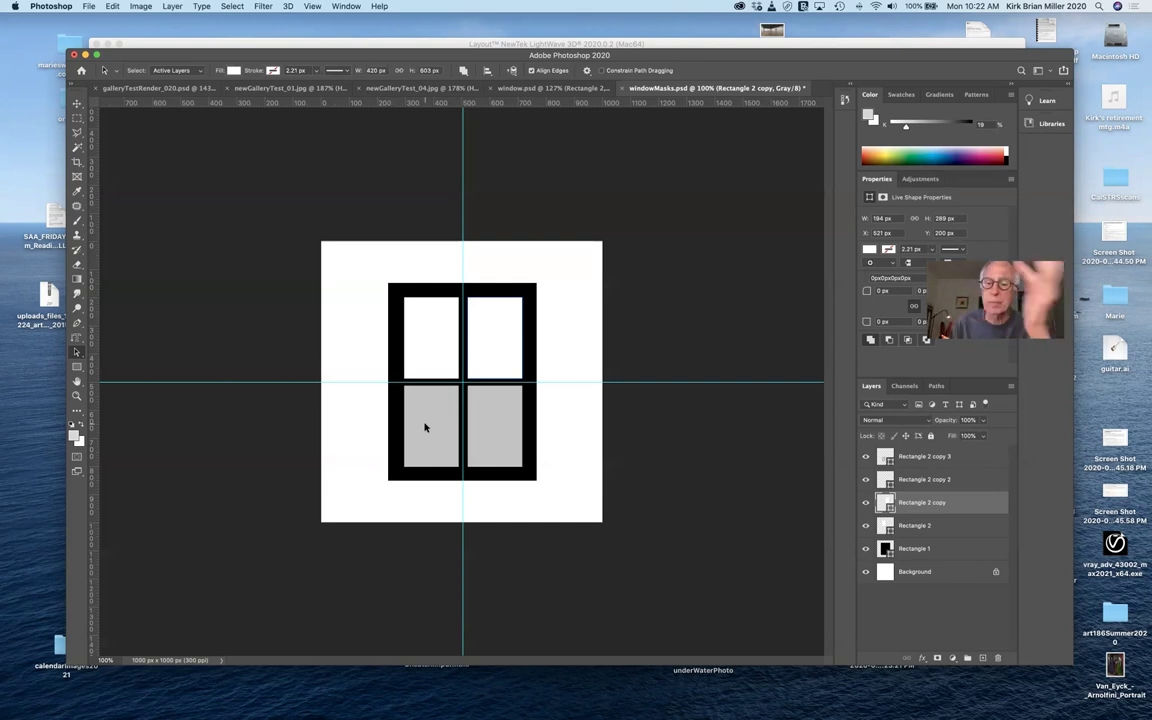
# Fill the two lower panes, Rectangle 2 copy 2 and Rectangle 2 copy 3, with white (ffffff).
pyautogui.doubleClick(886, 481)
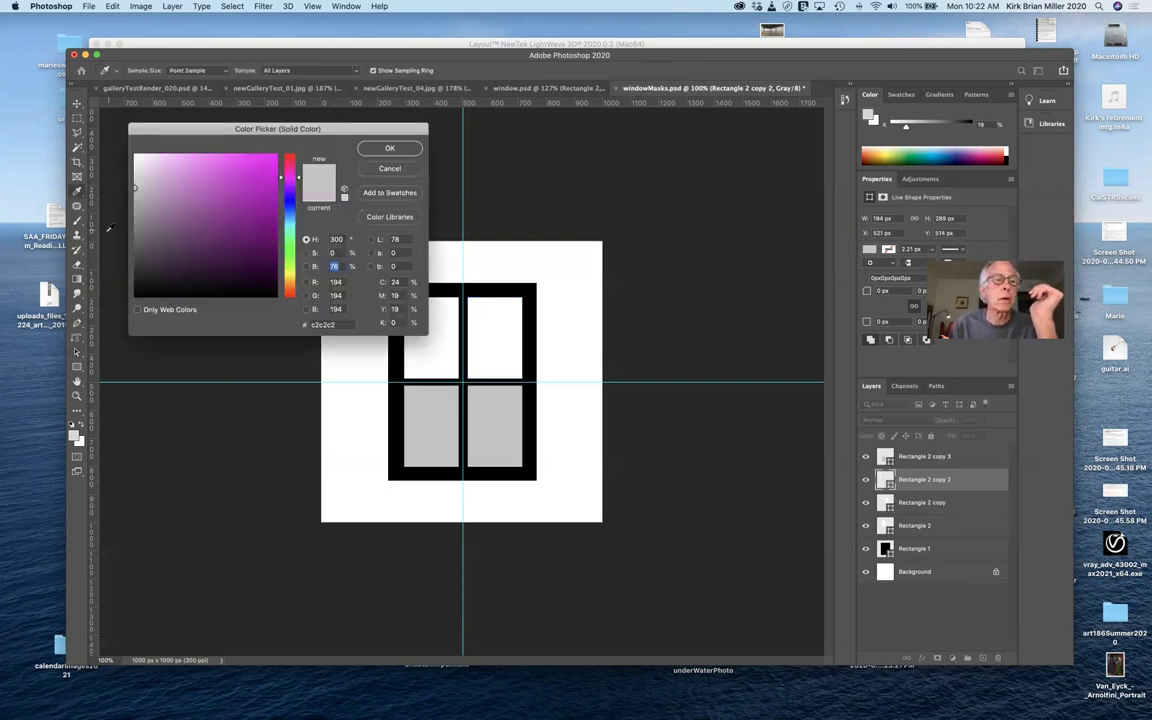
pyautogui.moveTo(138, 170); pyautogui.dragTo(124, 161)
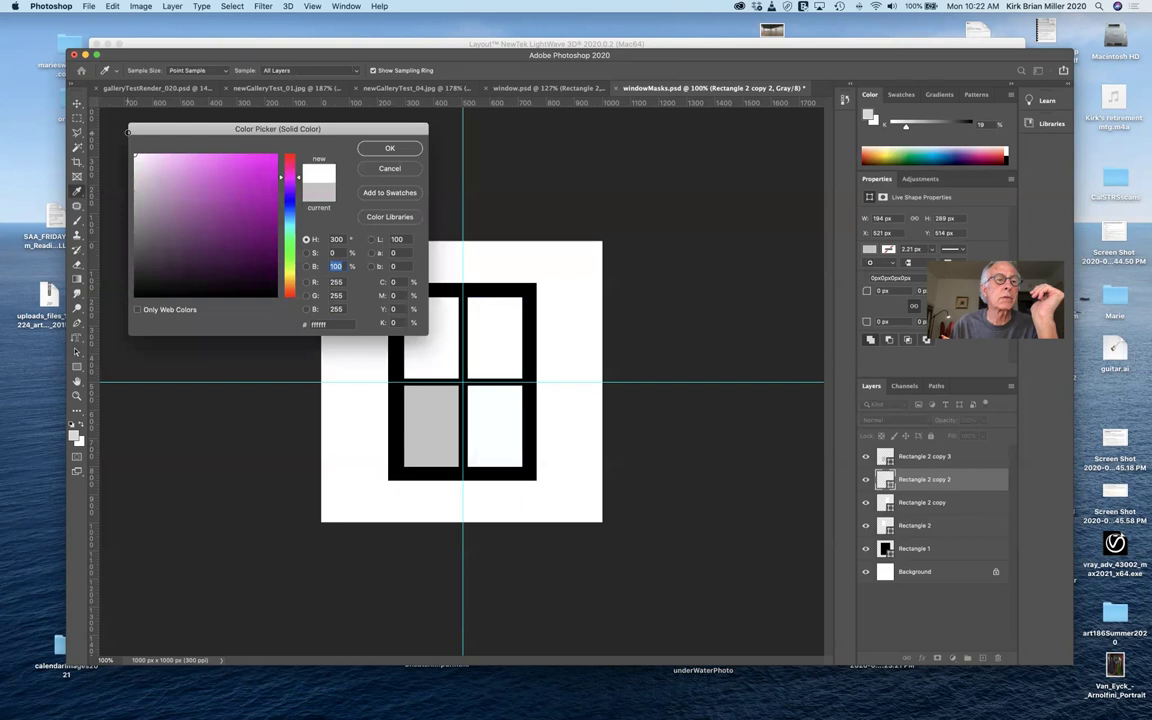
pyautogui.click(400, 148)
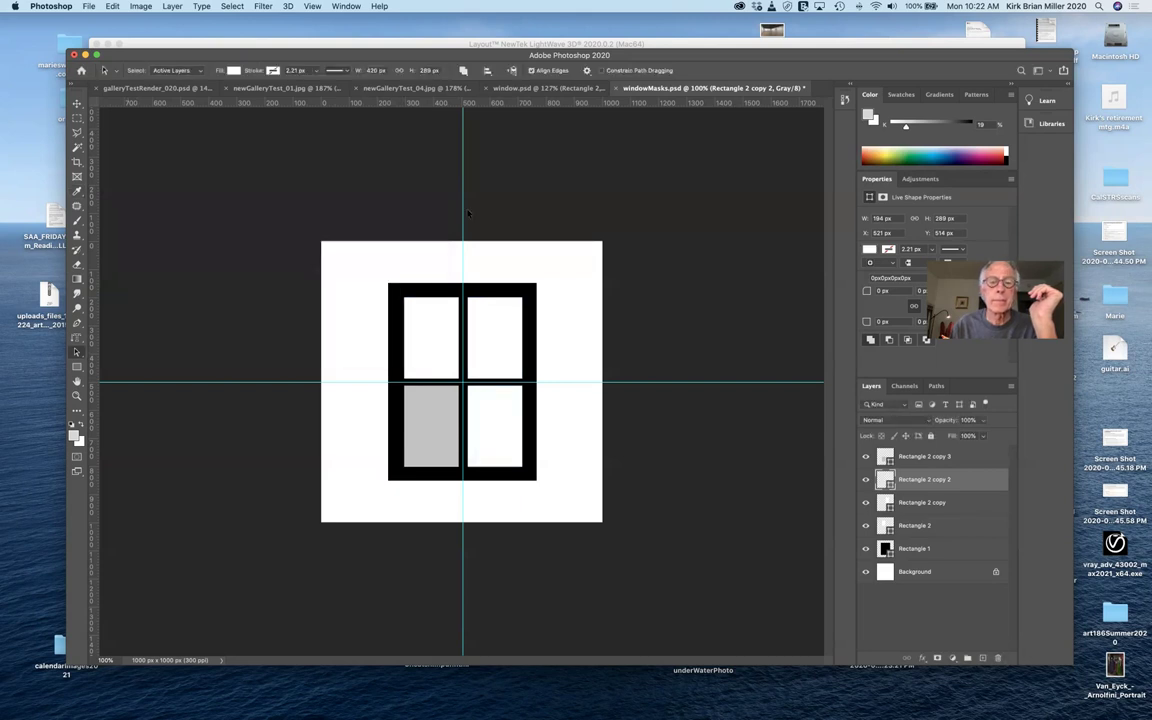
pyautogui.doubleClick(886, 456)
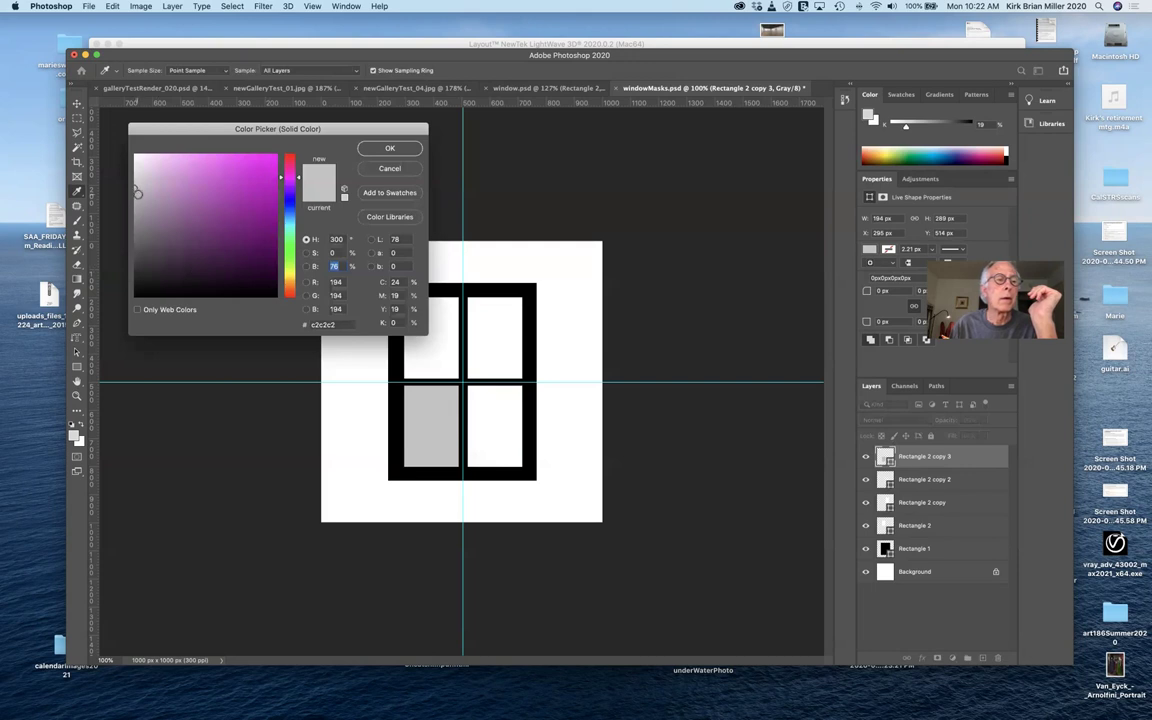
pyautogui.moveTo(124, 168); pyautogui.dragTo(119, 144)
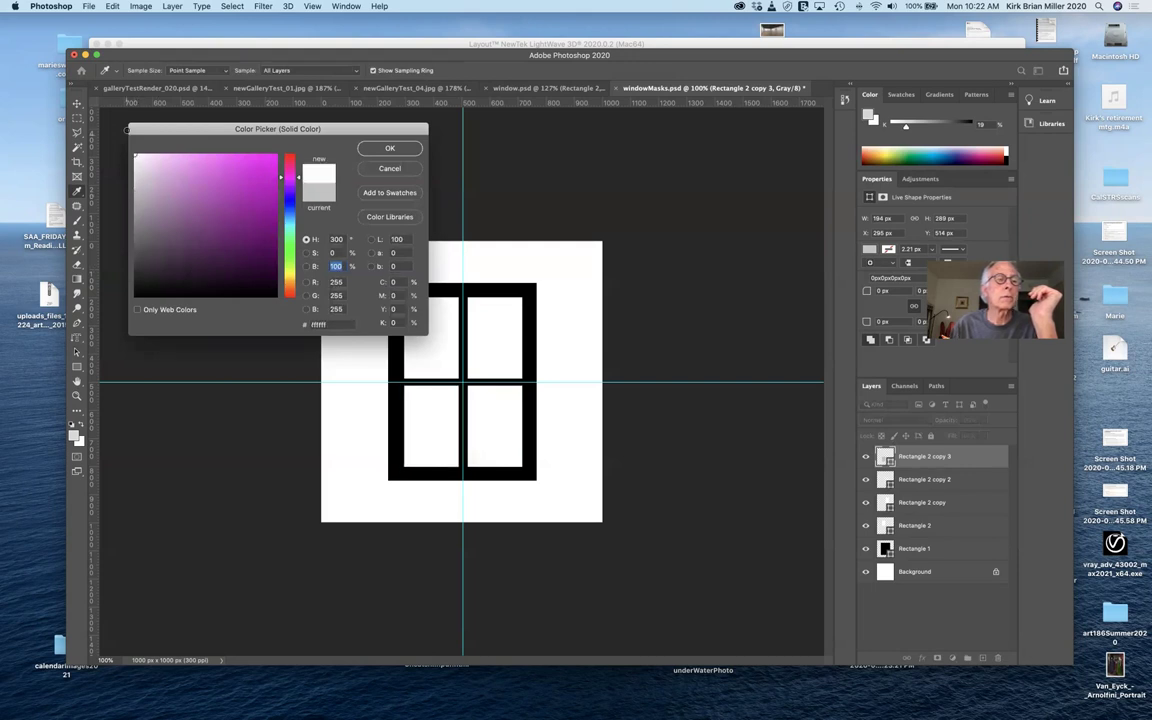
pyautogui.click(390, 150)
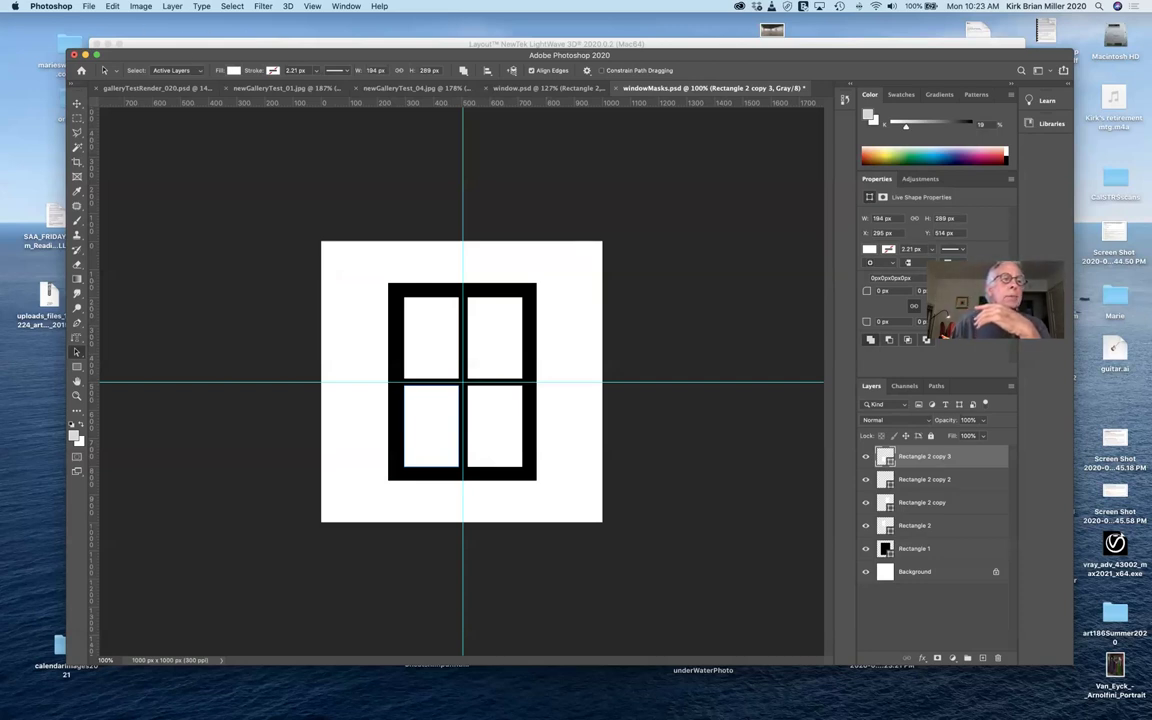
# Export the black frame with white panes through Save for Web (Legacy) as a JPEG named windowFrameMask.jpg in the images folder.
pyautogui.click(89, 7)
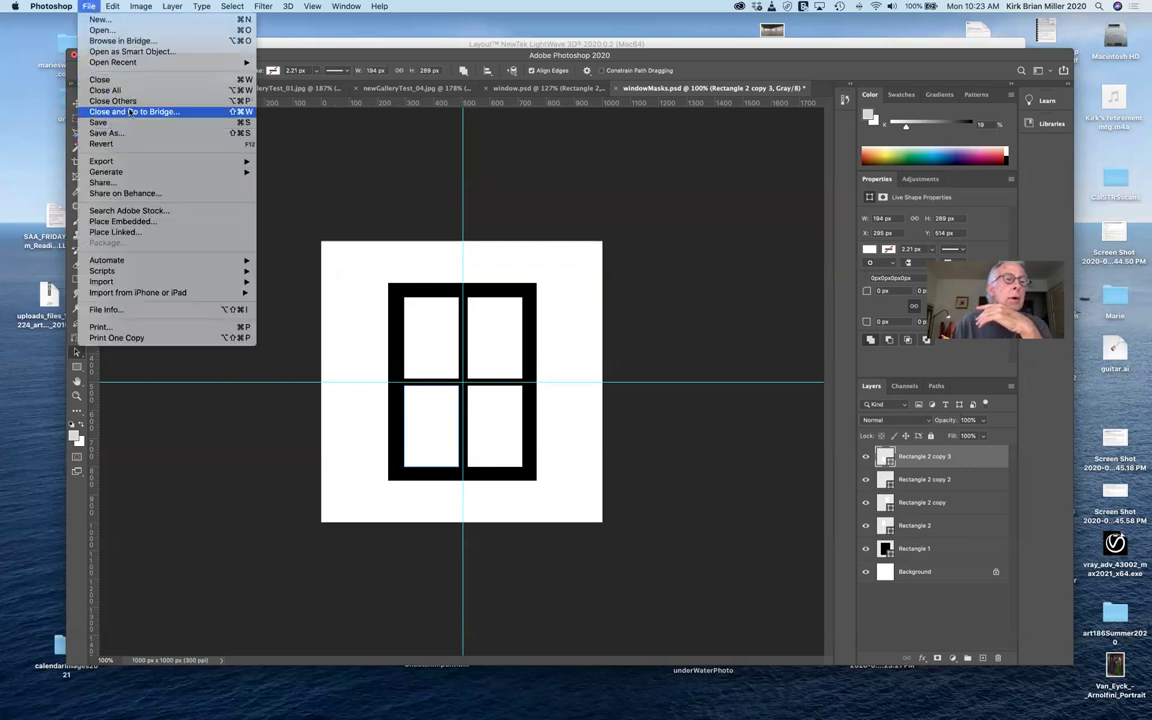
pyautogui.moveTo(125, 160)
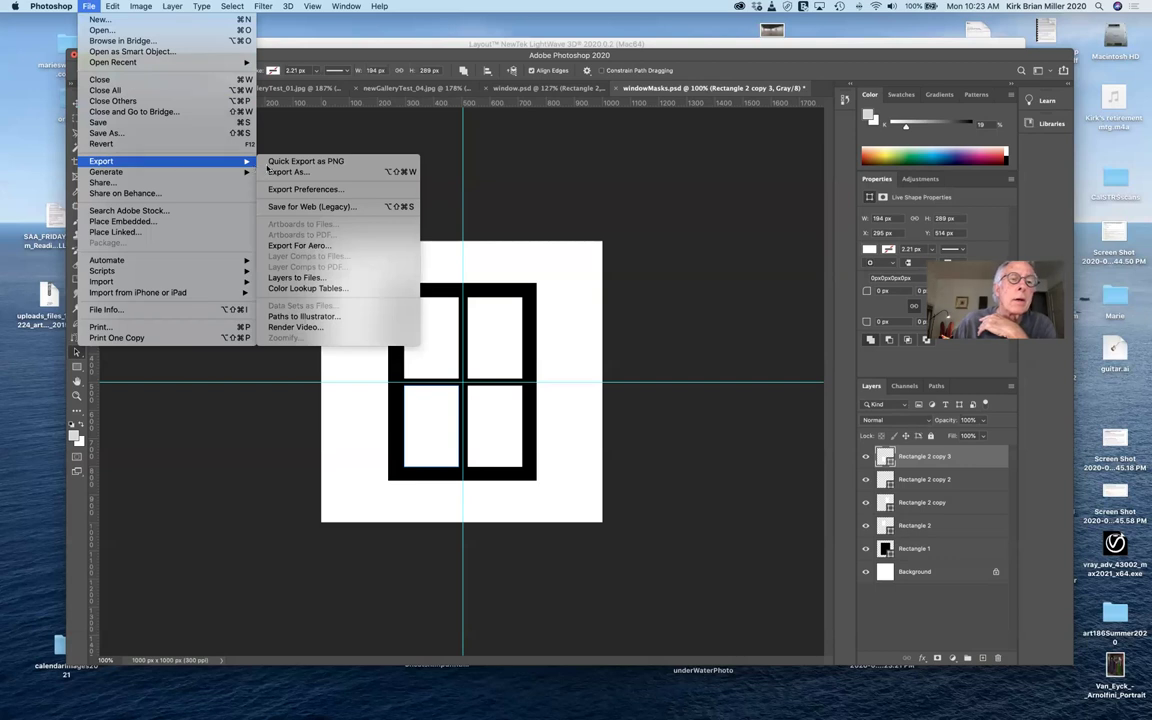
pyautogui.click(300, 207)
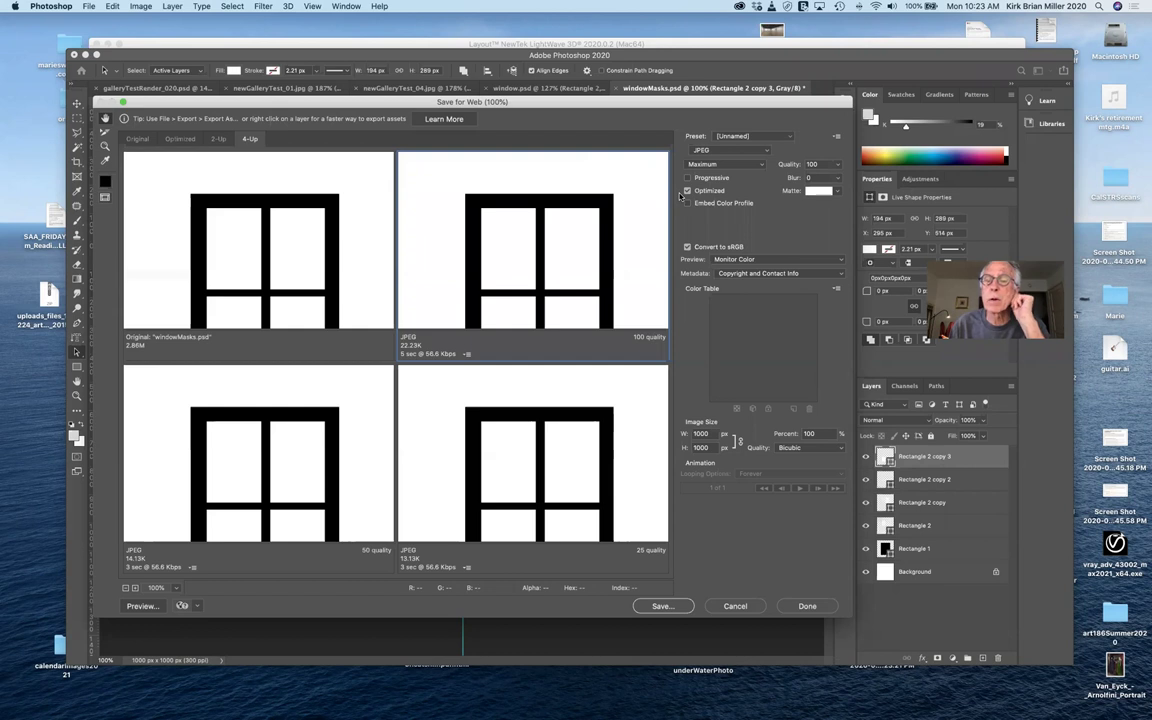
pyautogui.click(671, 606)
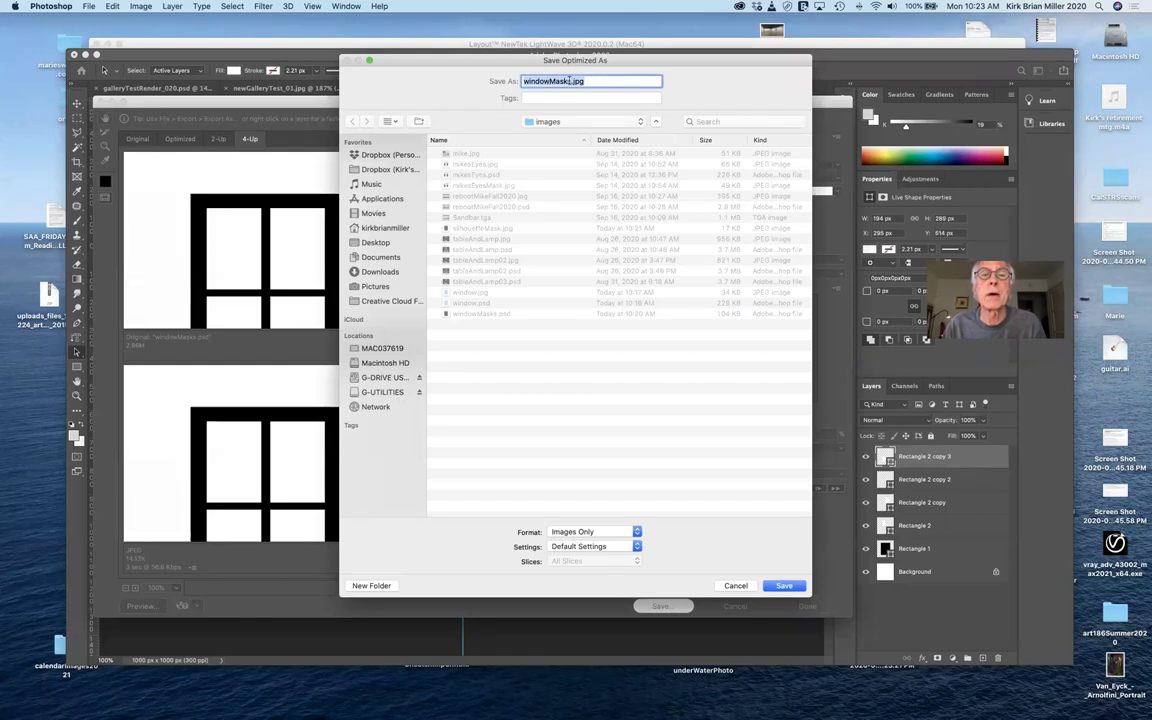
pyautogui.click(569, 81)
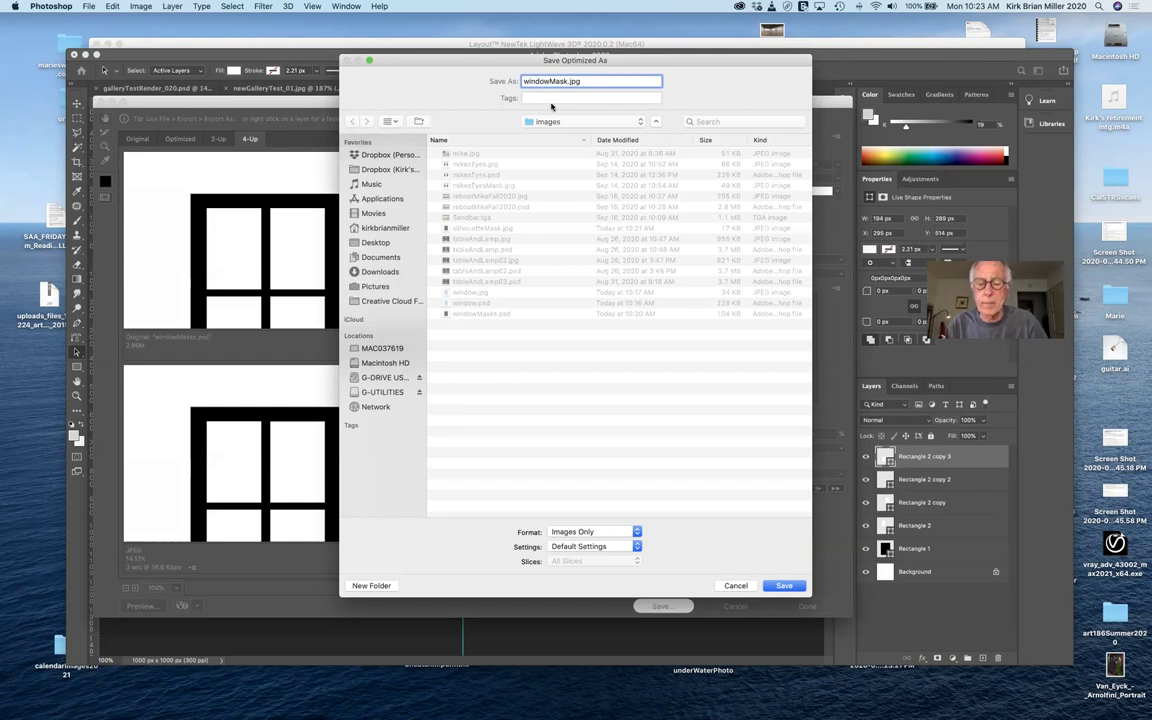
pyautogui.press('Left')
pyautogui.press('Left')
pyautogui.press('Left')
pyautogui.press('Left')
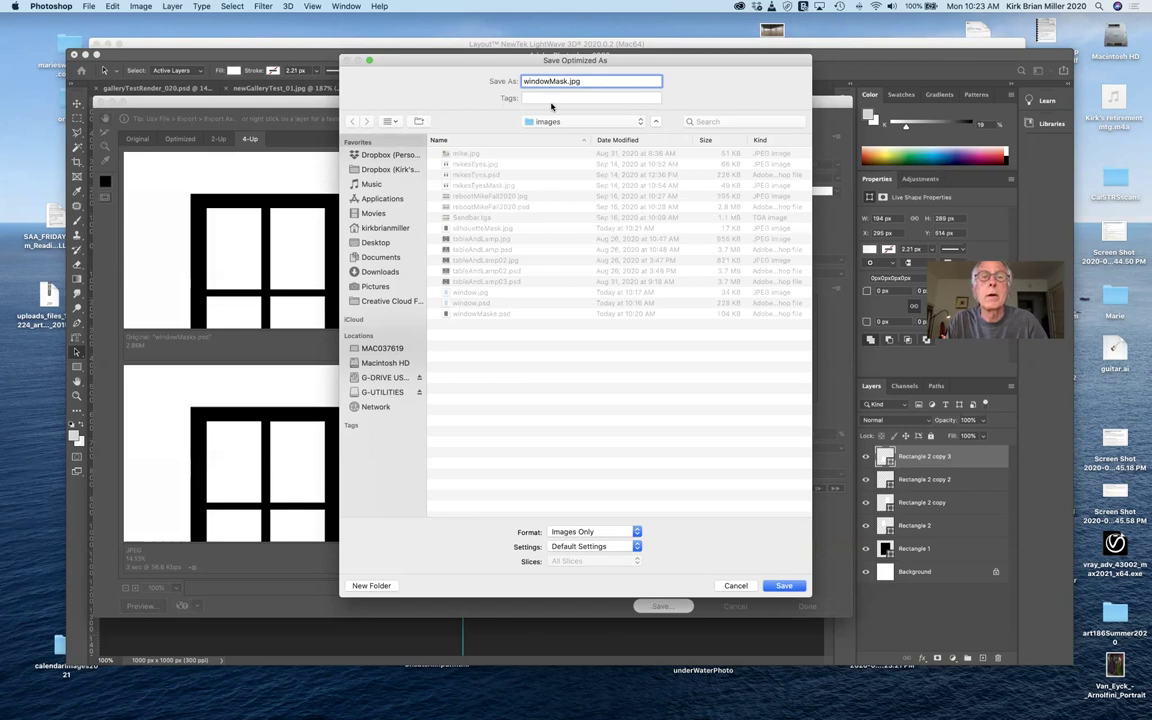
pyautogui.write('Frame')
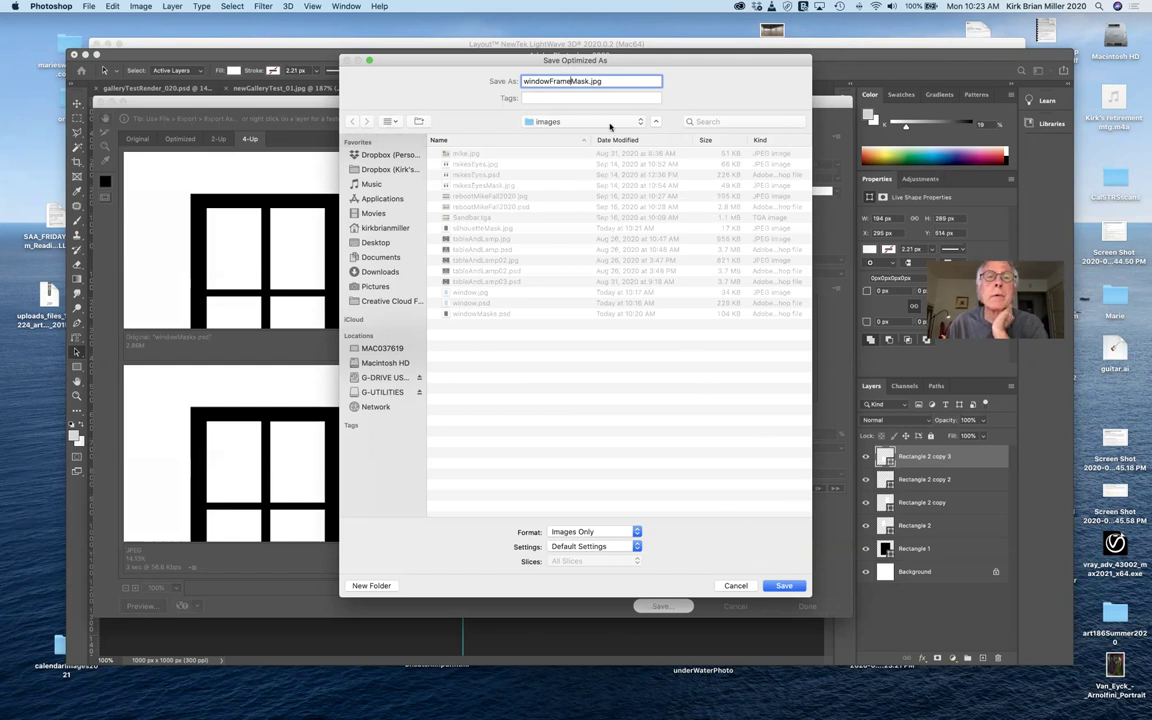
pyautogui.click(784, 586)
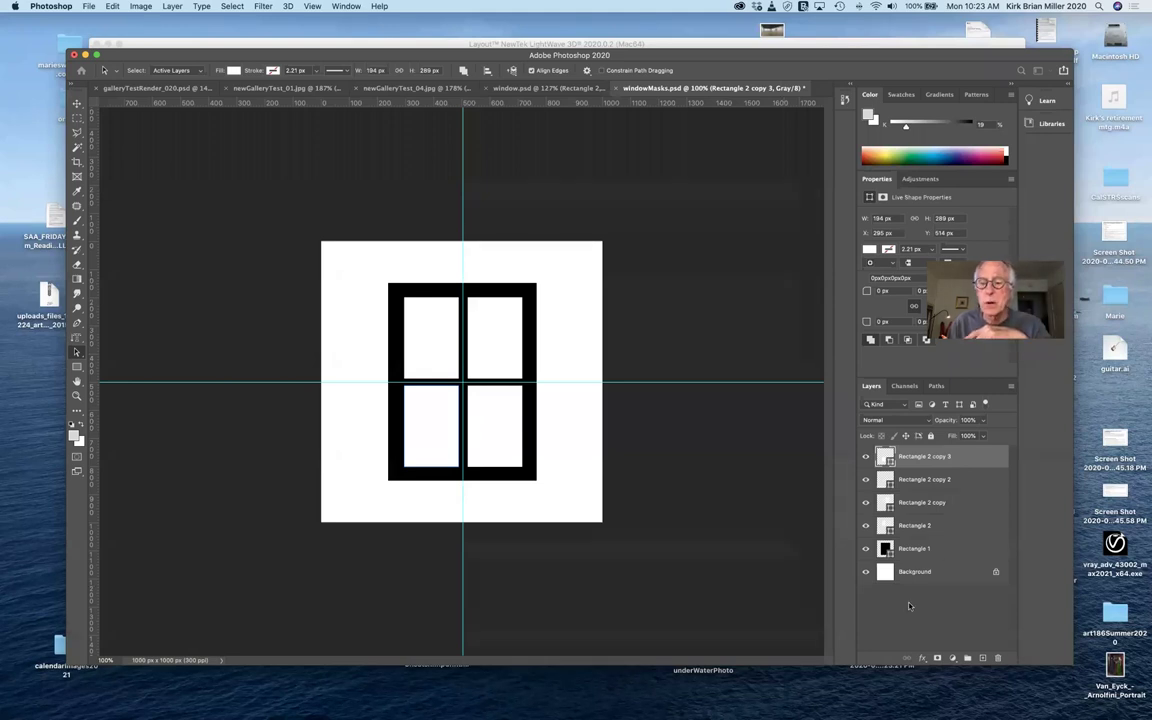
# Change the fill of the two lower panes, Rectangle 2 copy 3 and Rectangle 2 copy 2, to black (000000).
pyautogui.doubleClick(884, 457)
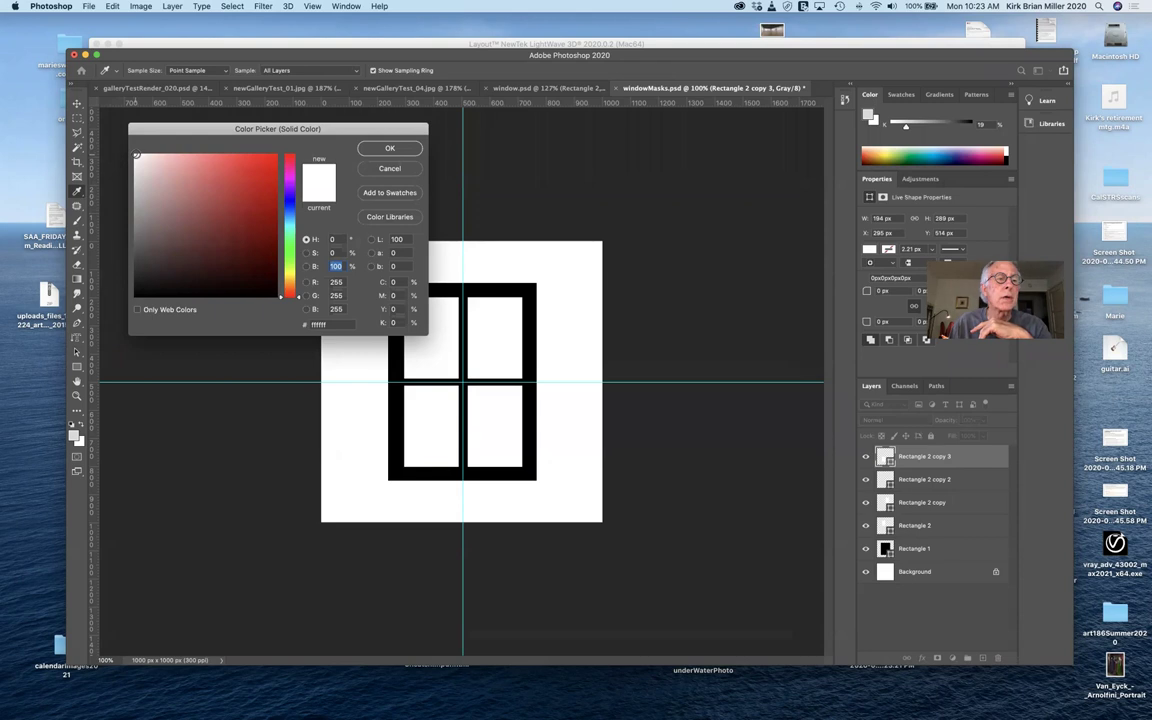
pyautogui.moveTo(138, 230); pyautogui.dragTo(108, 320)
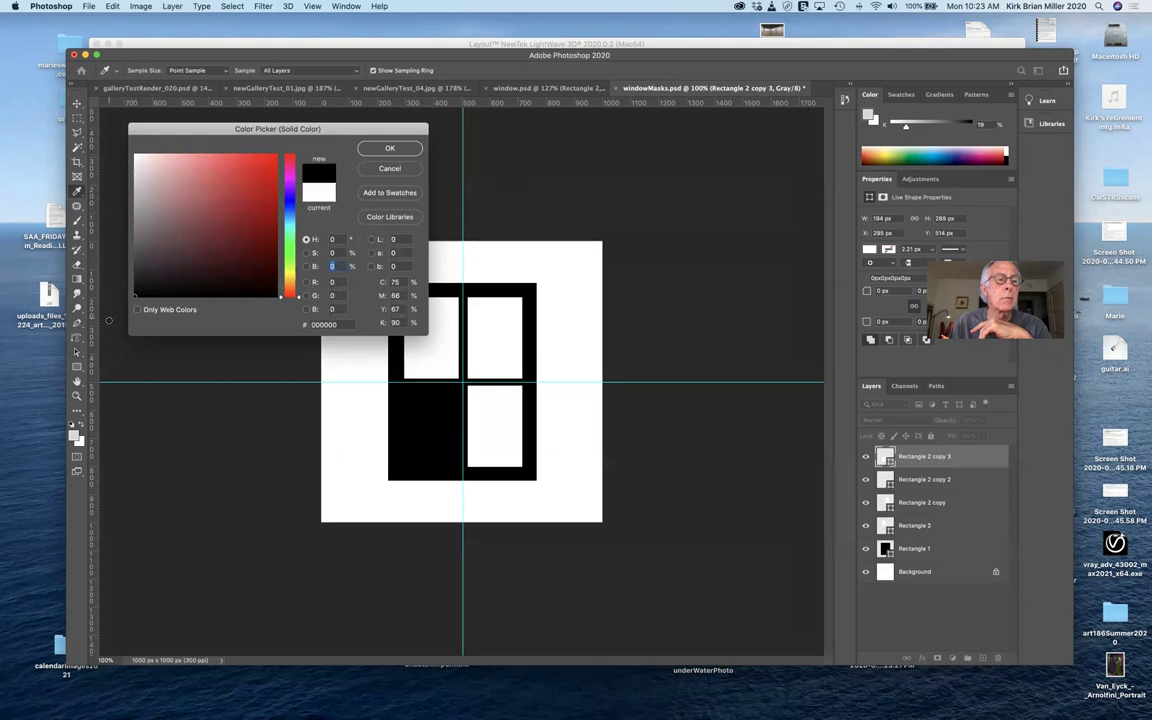
pyautogui.click(400, 148)
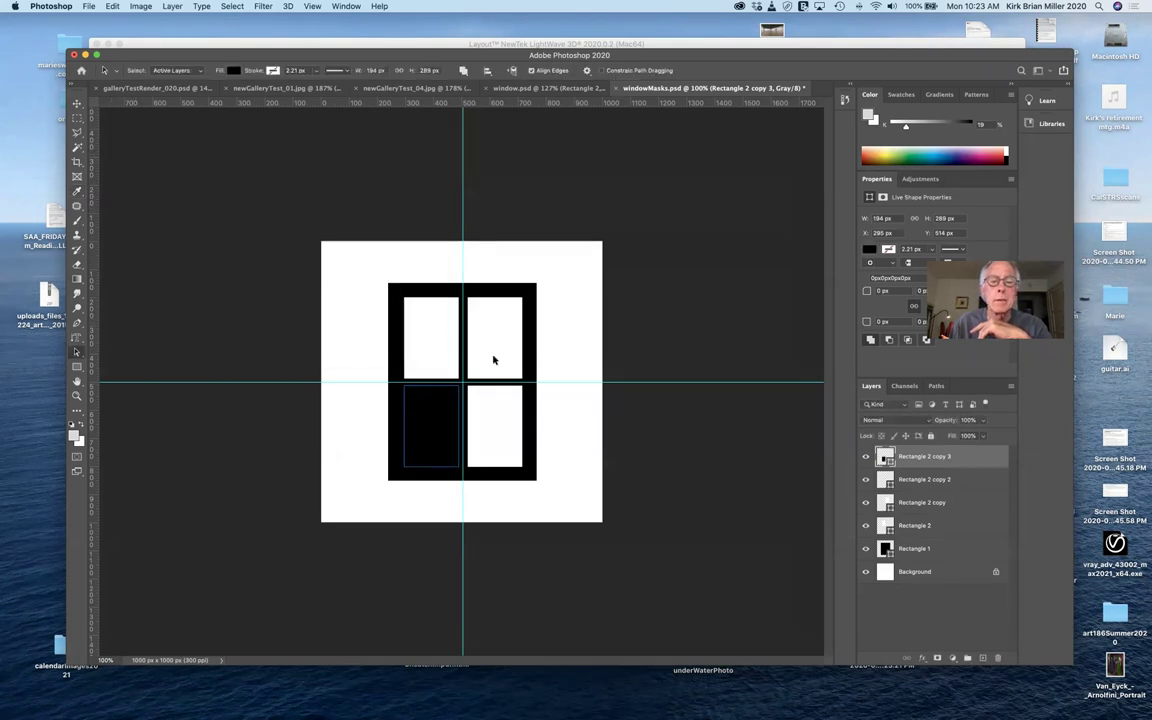
pyautogui.click(885, 481)
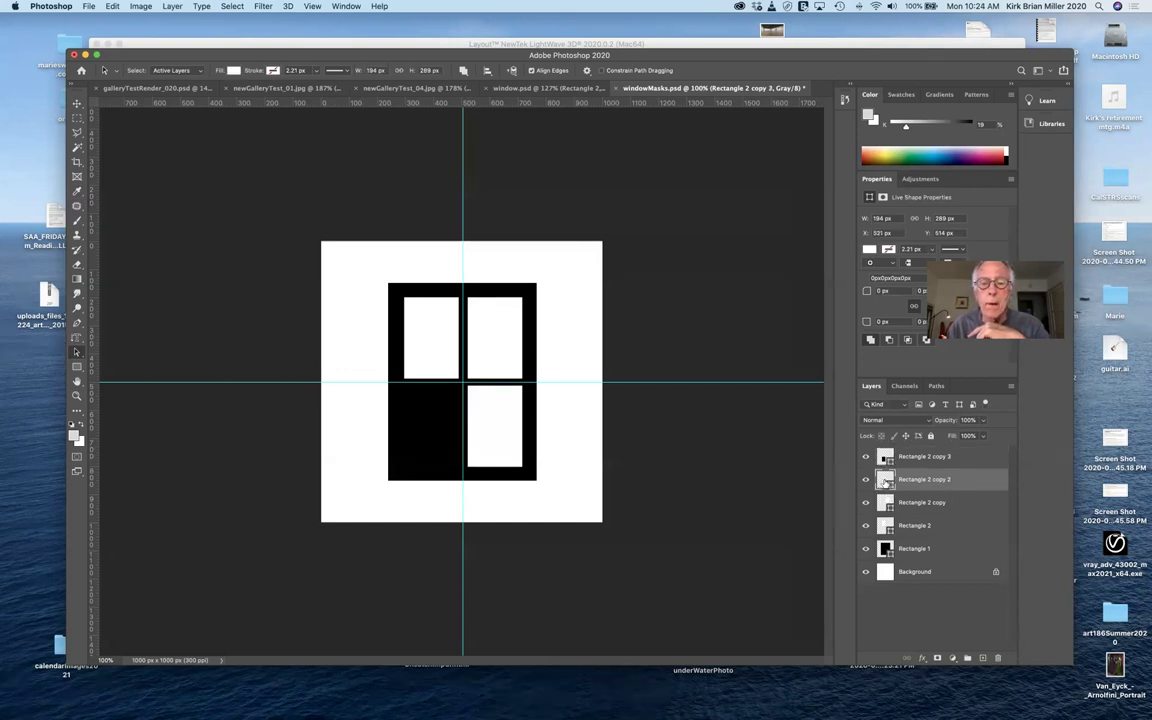
pyautogui.doubleClick(885, 481)
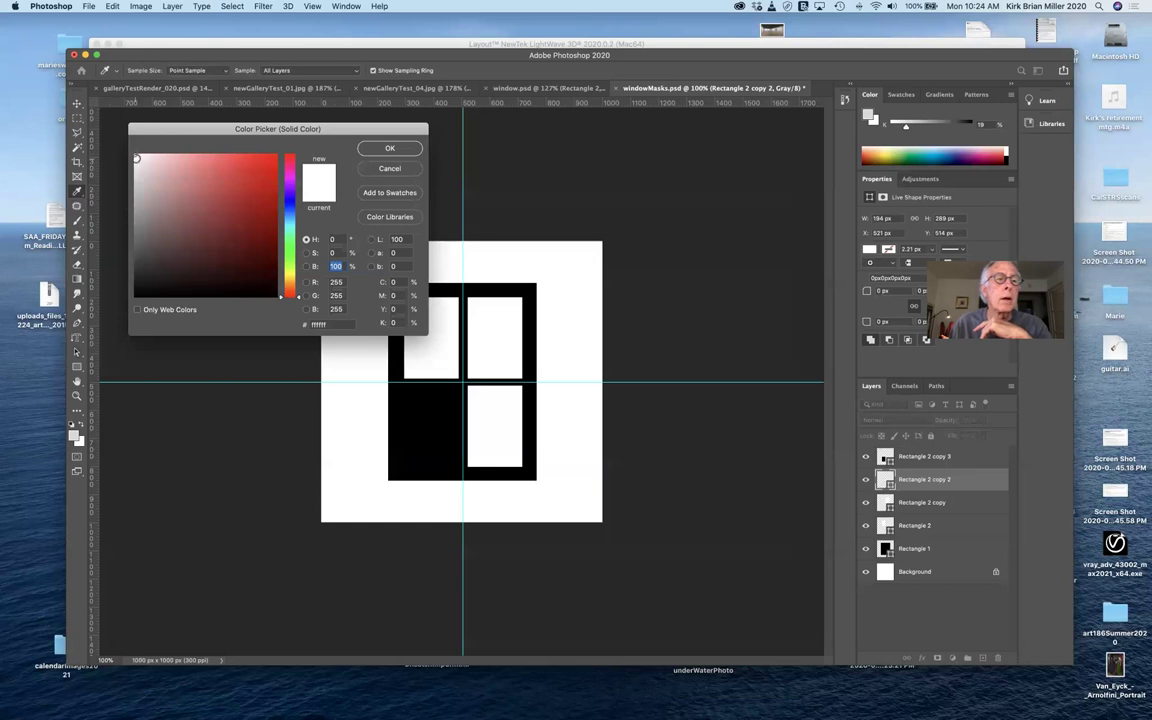
pyautogui.moveTo(137, 158); pyautogui.dragTo(100, 297)
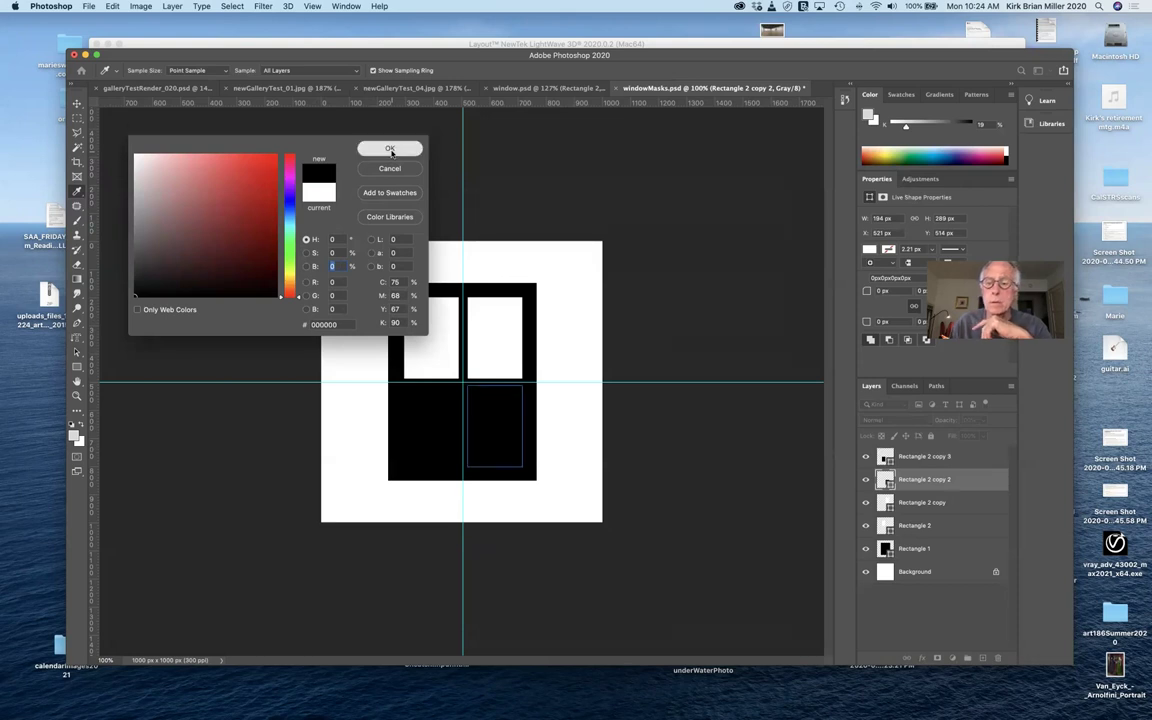
pyautogui.click(390, 149)
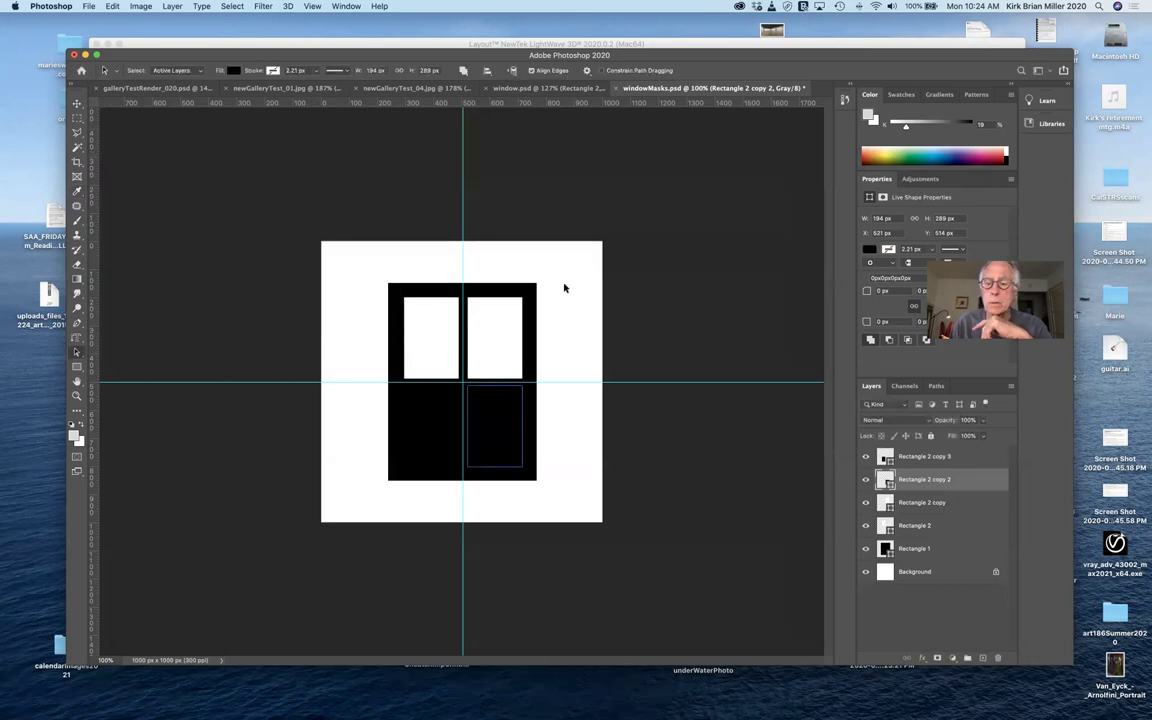
# Change the fill of the two upper panes, Rectangle 2 copy and Rectangle 2, to black (000000).
pyautogui.doubleClick(885, 502)
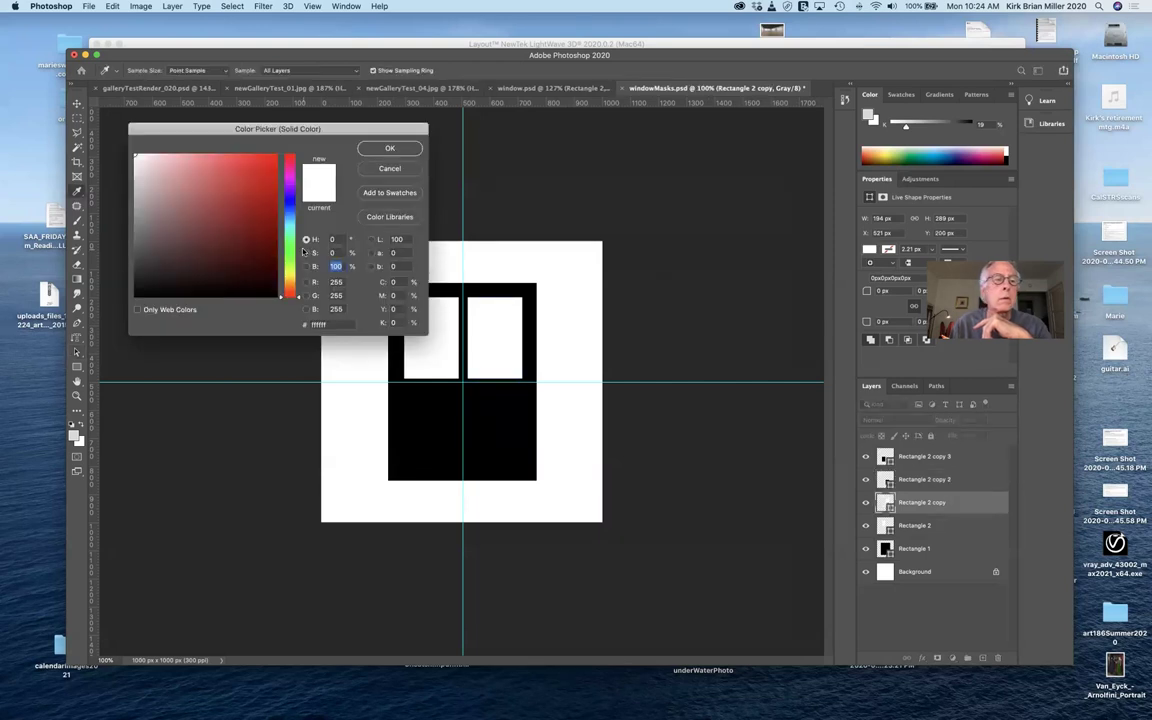
pyautogui.moveTo(136, 157); pyautogui.dragTo(136, 297)
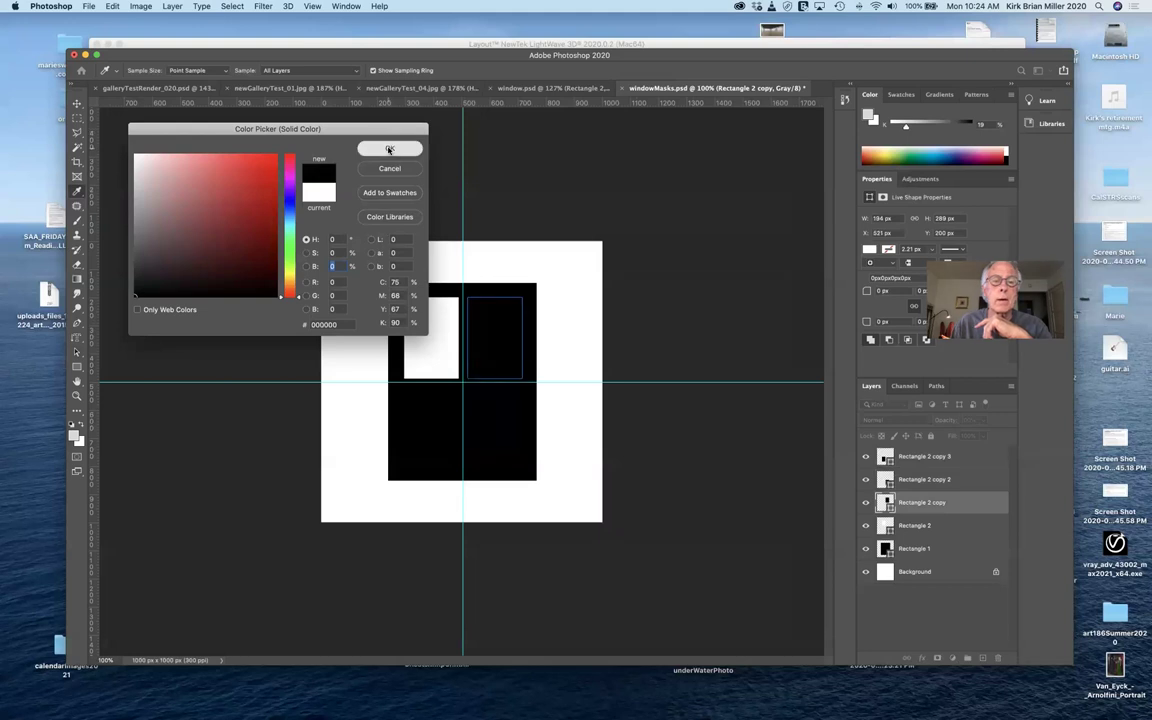
pyautogui.click(390, 149)
pyautogui.click(885, 526)
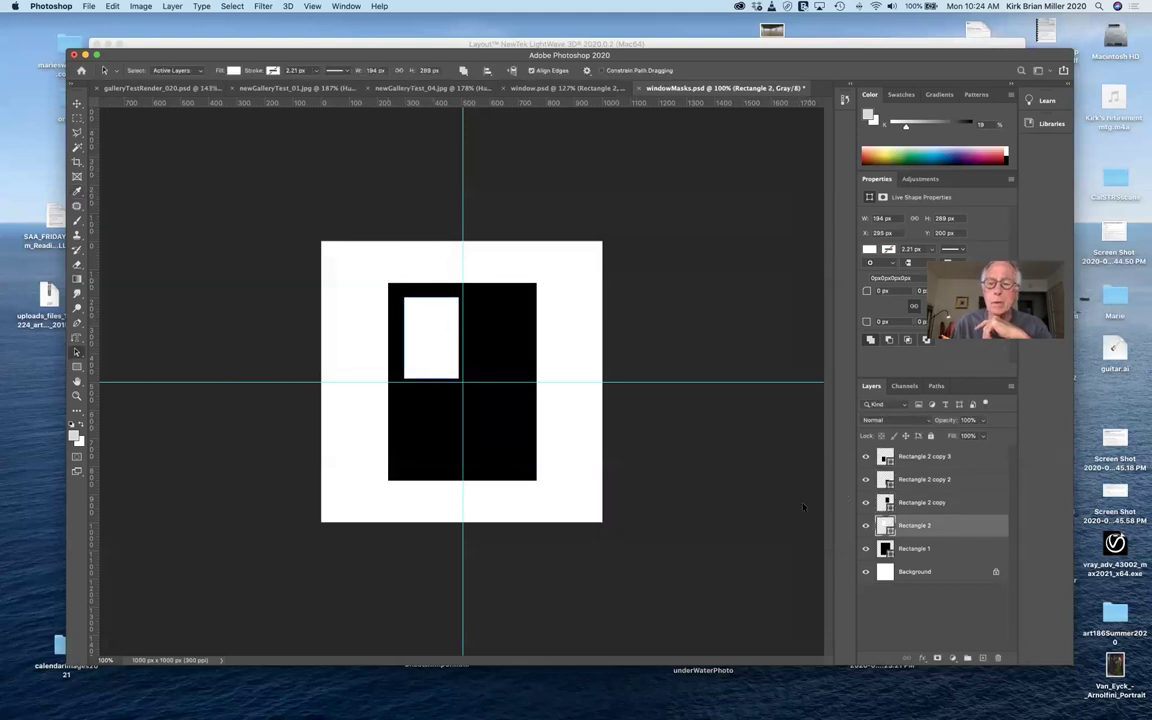
pyautogui.doubleClick(885, 526)
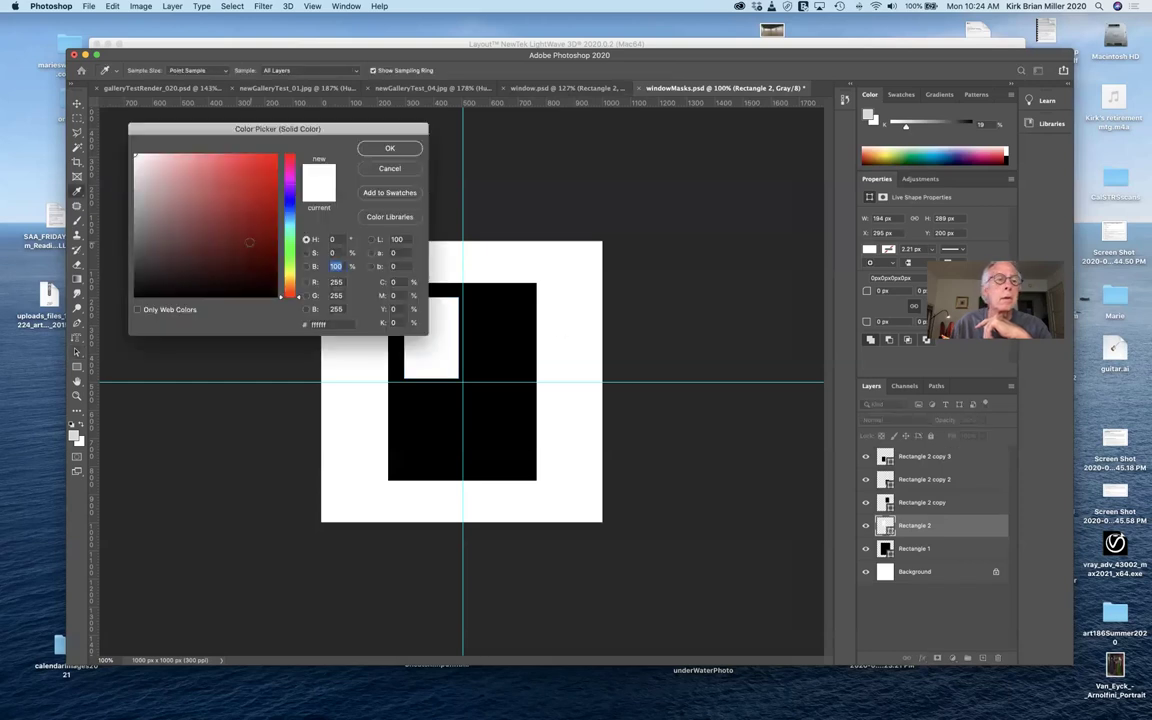
pyautogui.moveTo(137, 157); pyautogui.dragTo(137, 296)
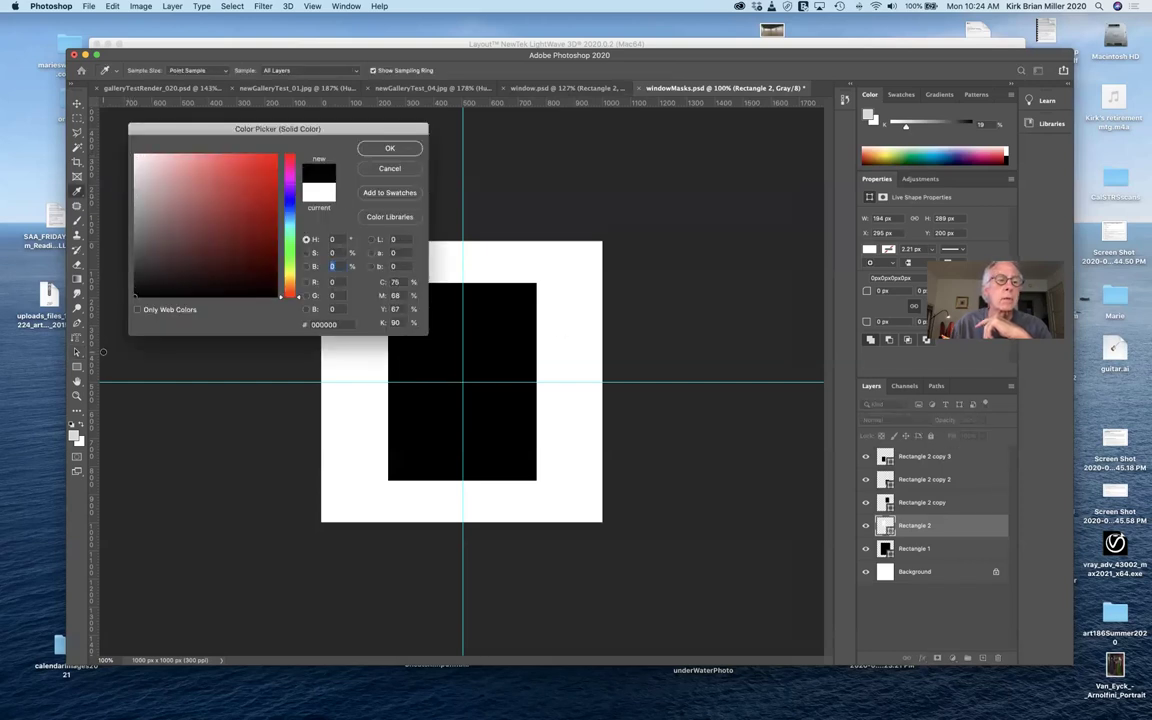
pyautogui.click(377, 153)
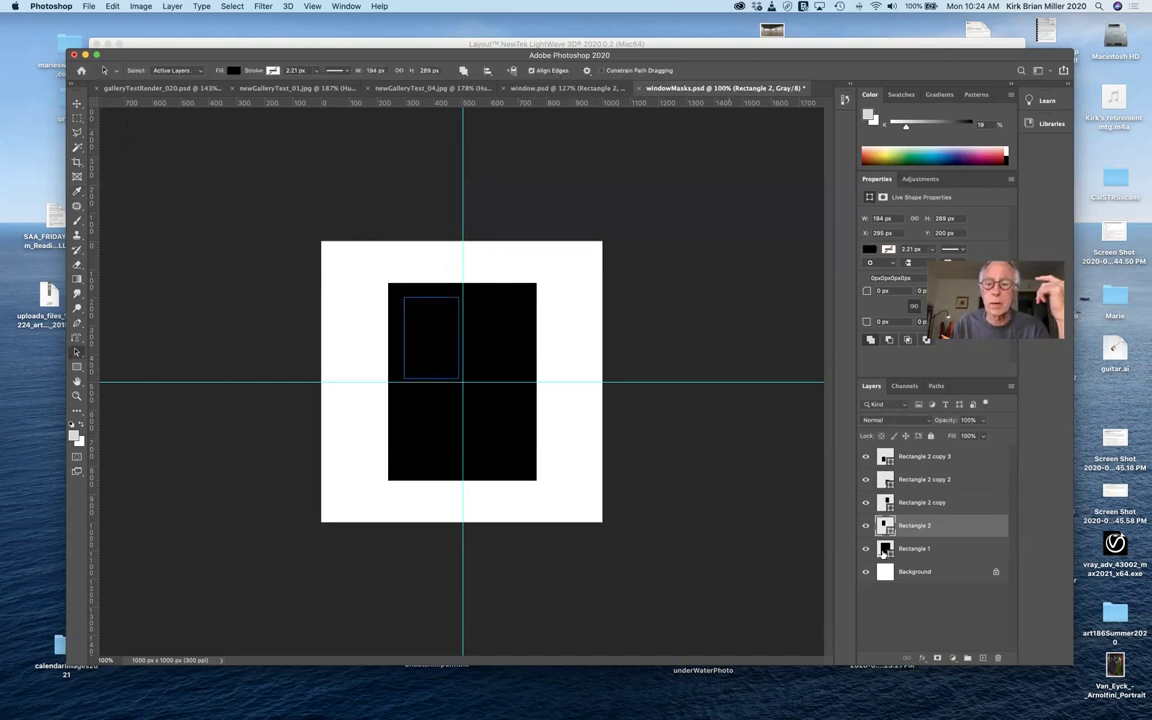
# Hide Rectangle 1 and export the four black panes through Save for Web (Legacy) as windowPanesMask.jpg in the images folder.
pyautogui.click(866, 548)
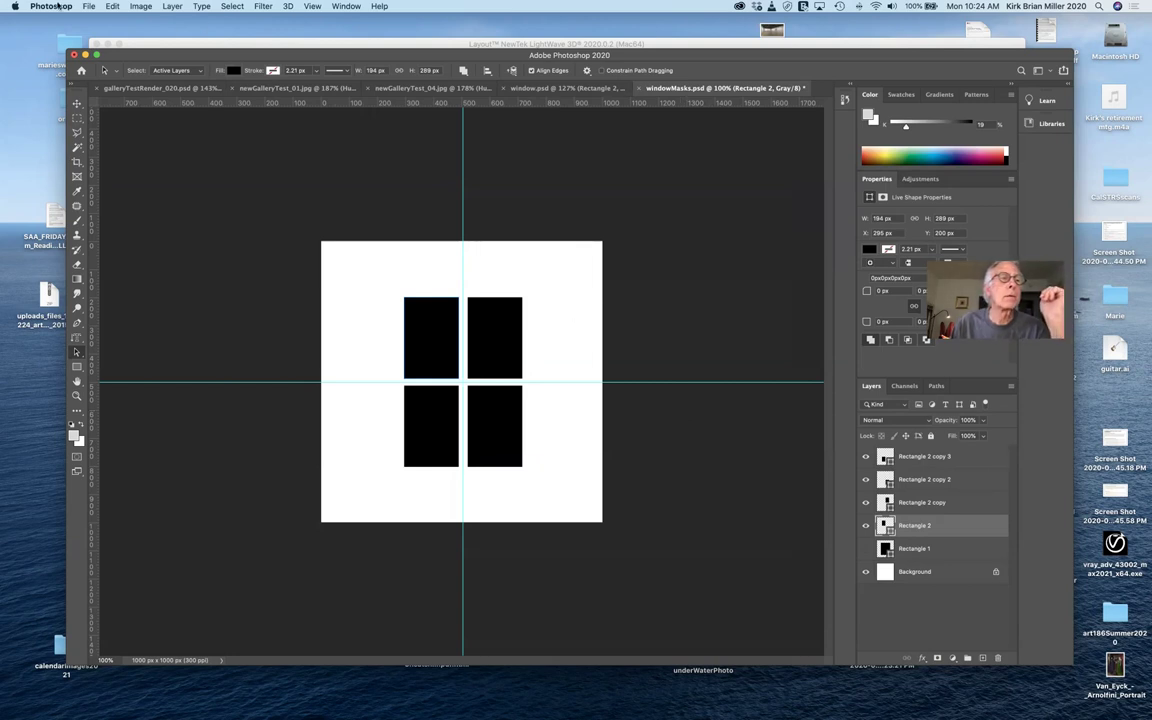
pyautogui.click(90, 7)
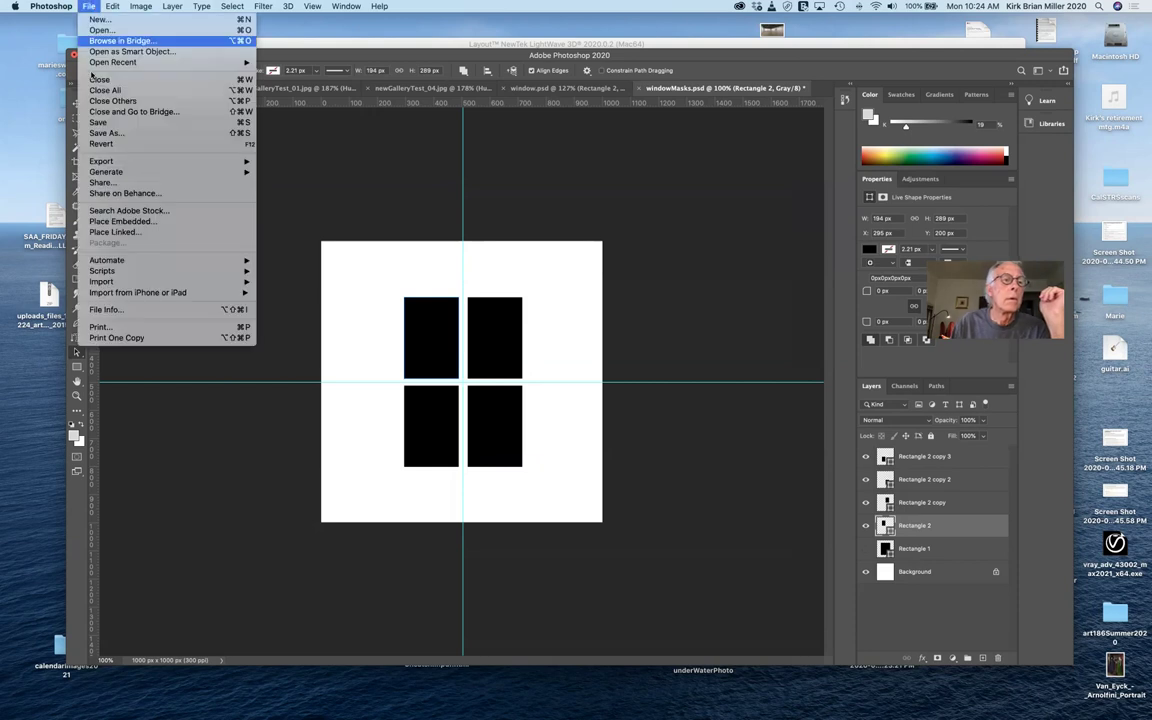
pyautogui.moveTo(105, 161)
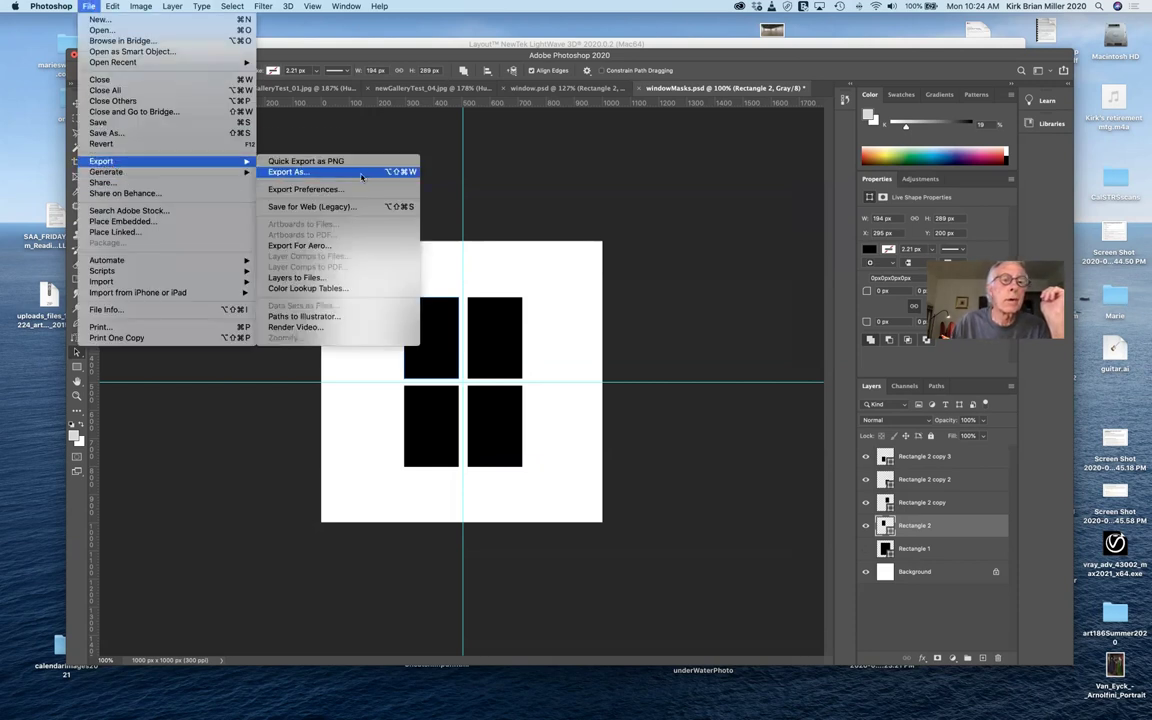
pyautogui.click(348, 209)
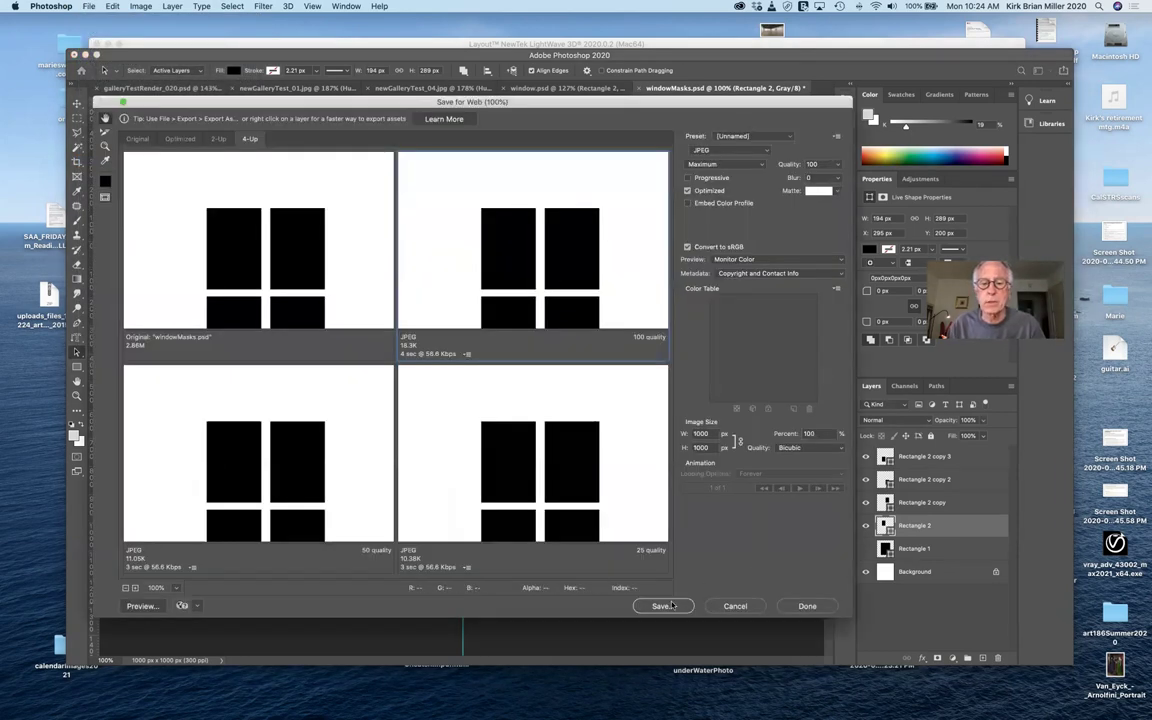
pyautogui.press('Return')
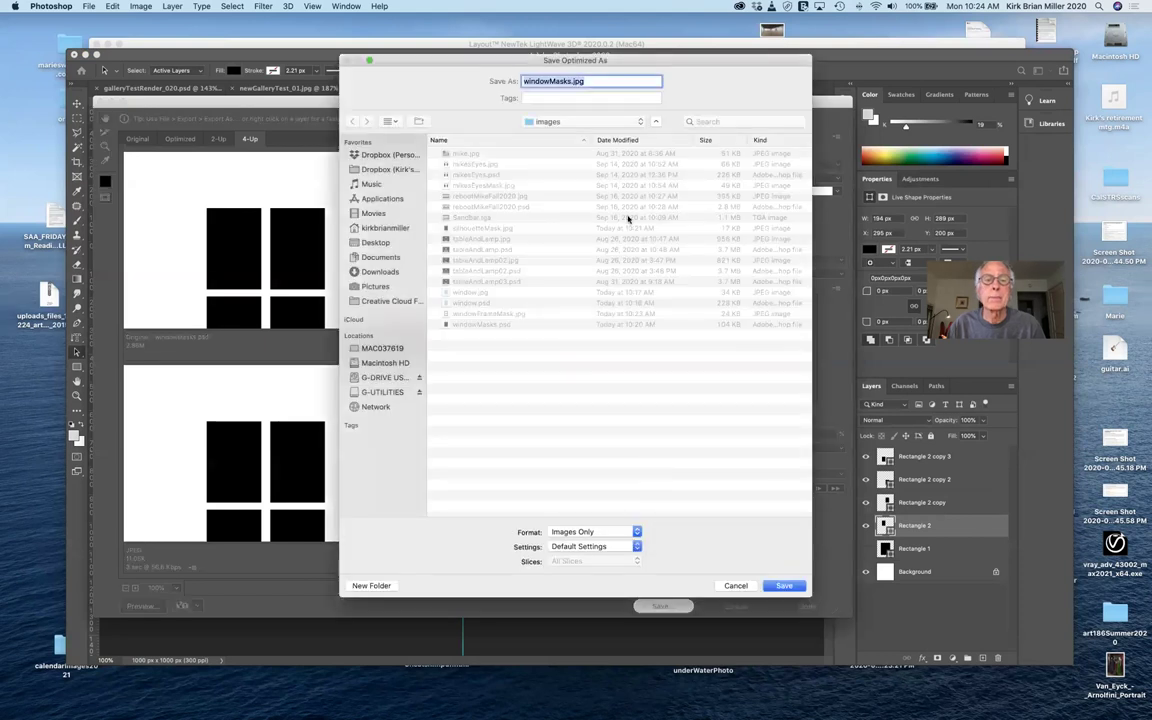
pyautogui.click(571, 81)
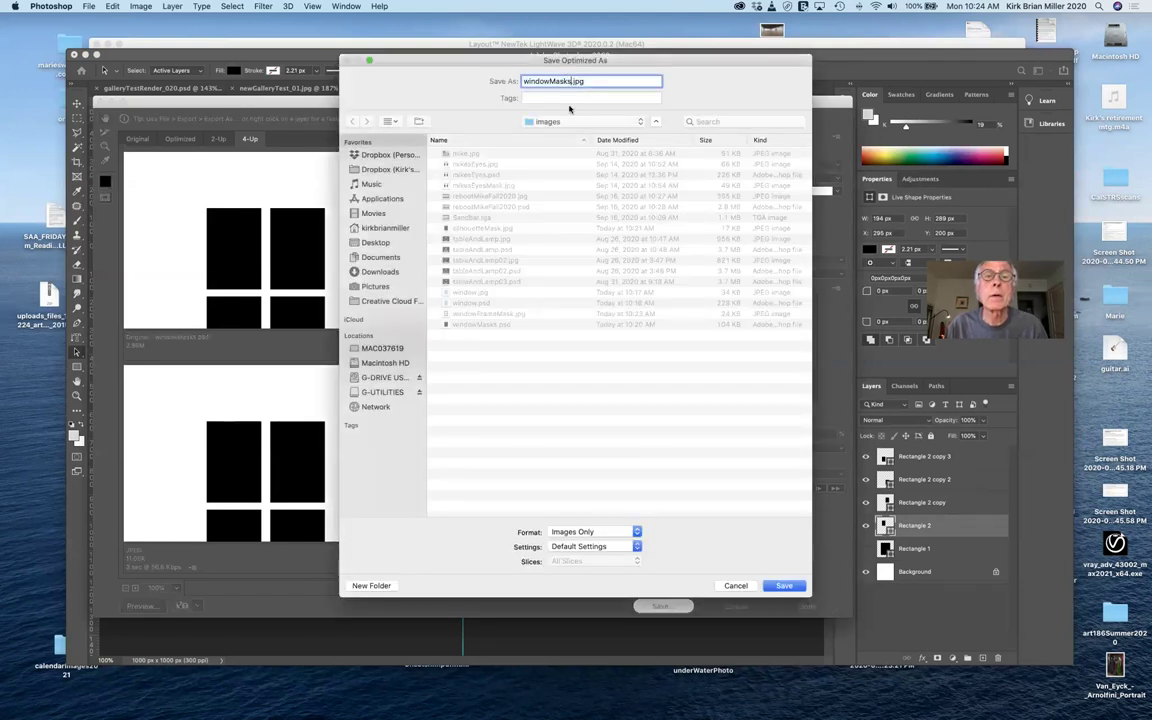
pyautogui.press('BackSpace')
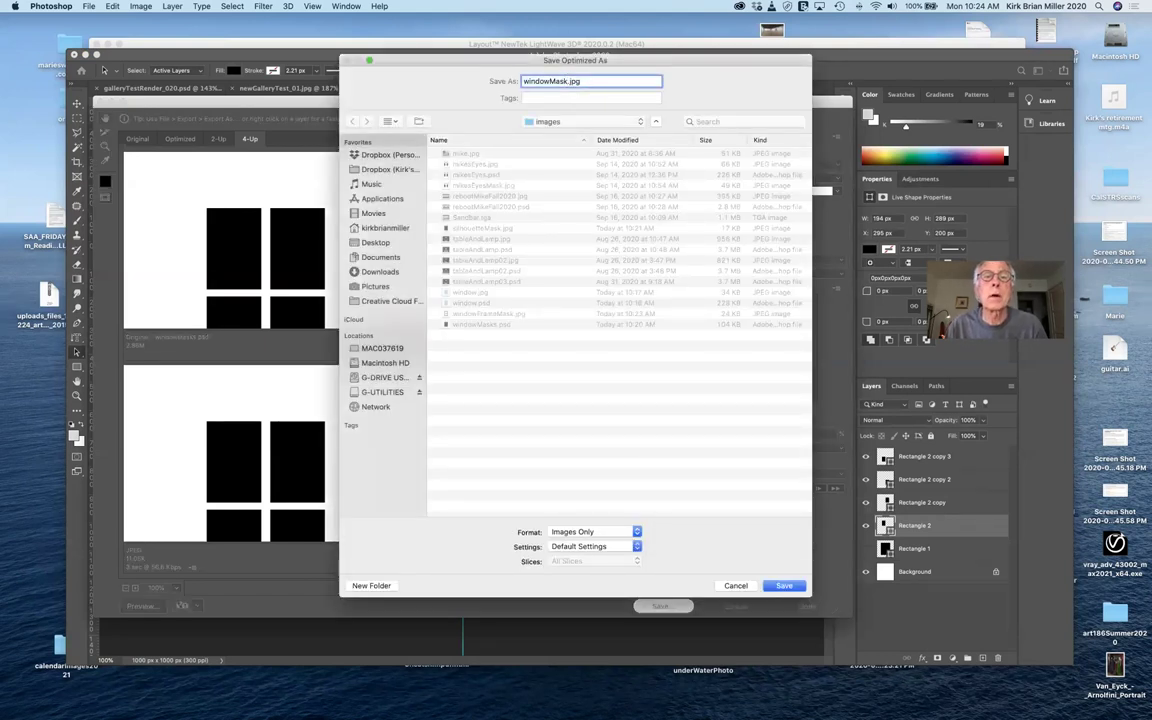
pyautogui.click(548, 81)
pyautogui.write('Panes')
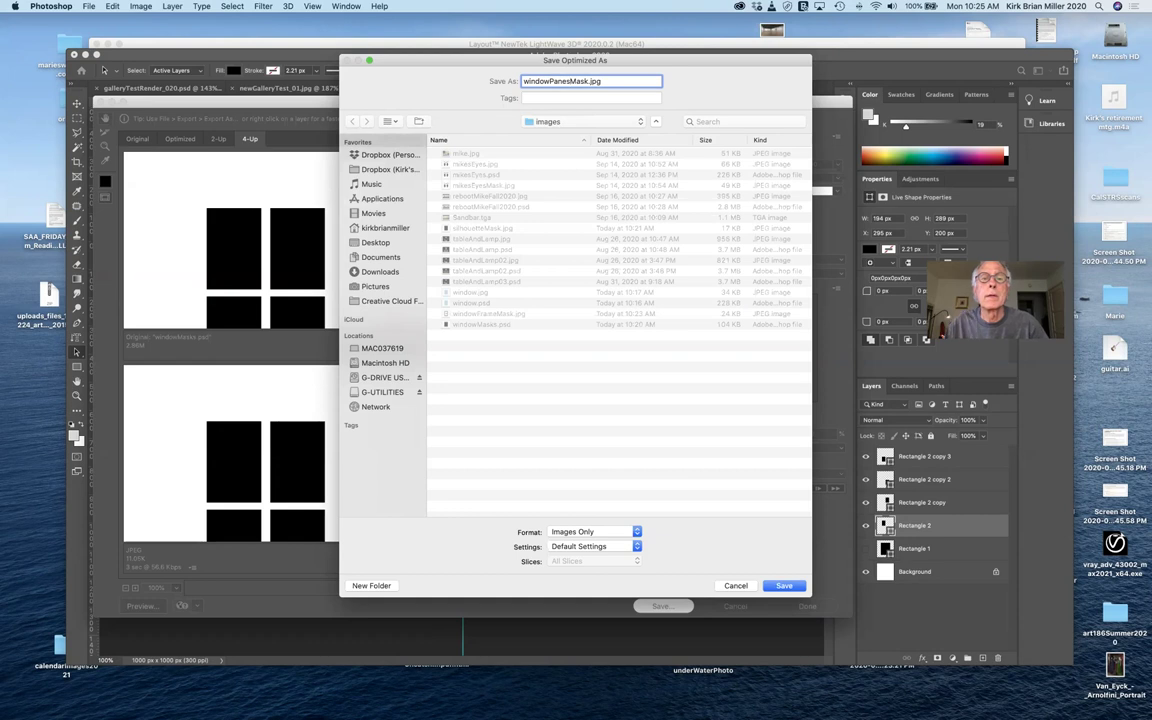
pyautogui.click(778, 587)
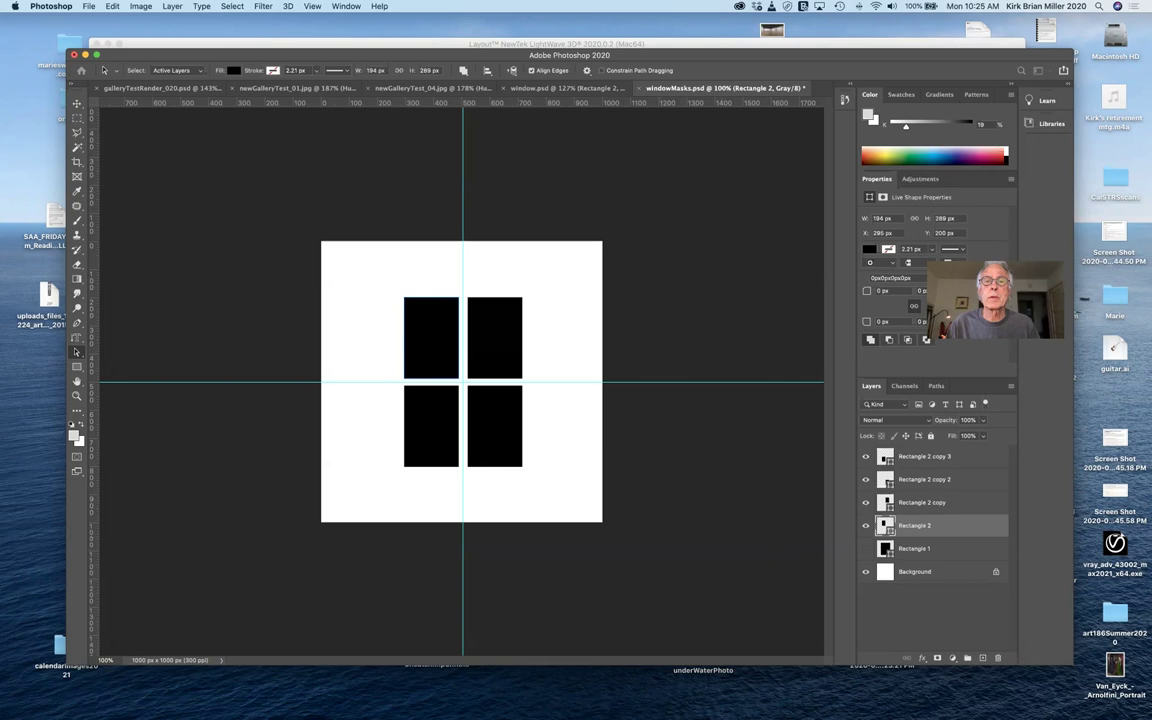
# Switch to LightWave Modeler and create a 1 m × 1 m × 1 m box centred at the origin using numeric values.
pyautogui.click(710, 43)
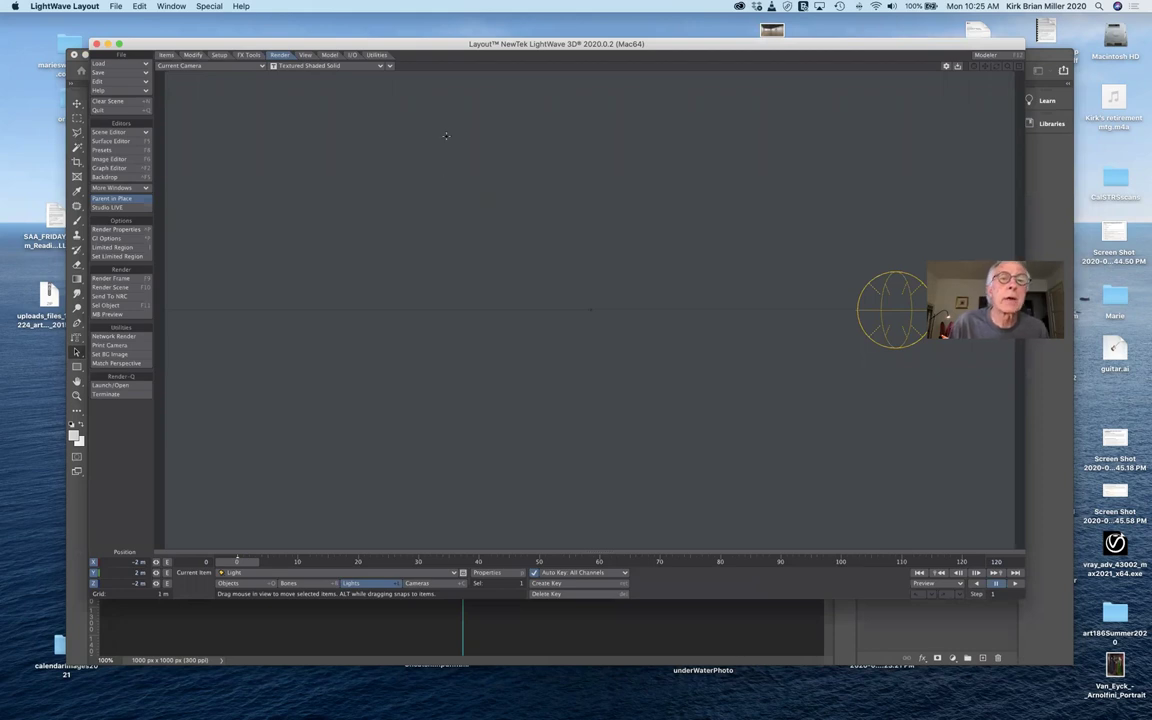
pyautogui.click(990, 55)
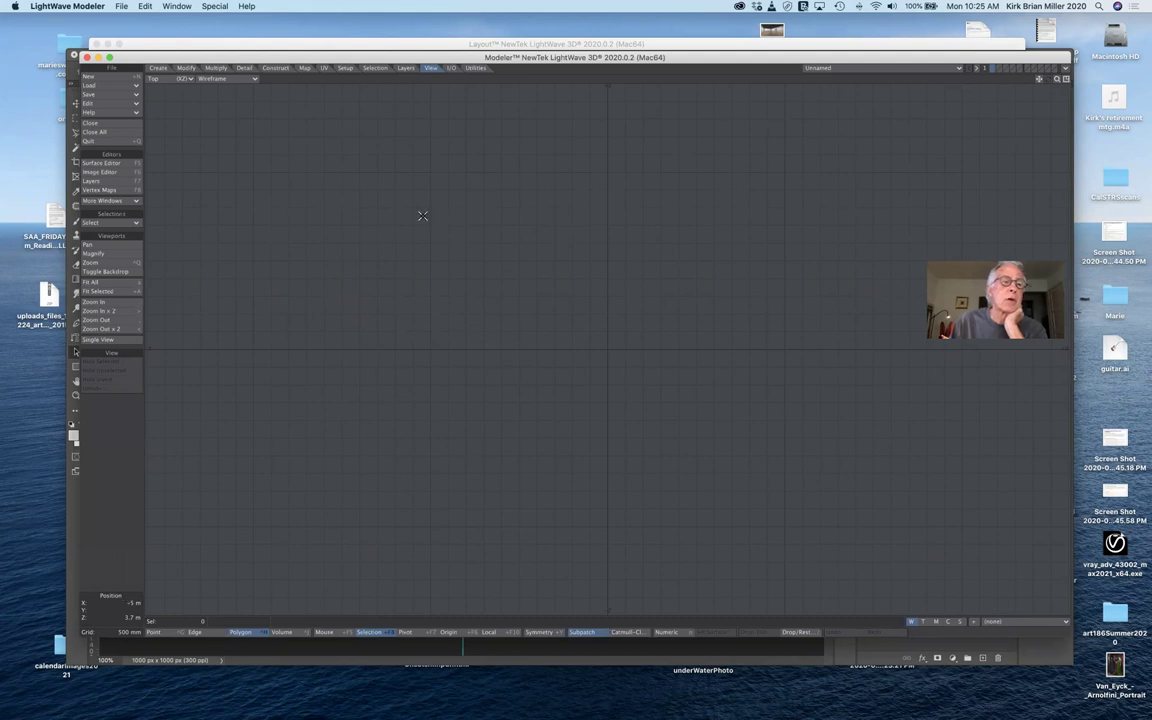
pyautogui.click(157, 67)
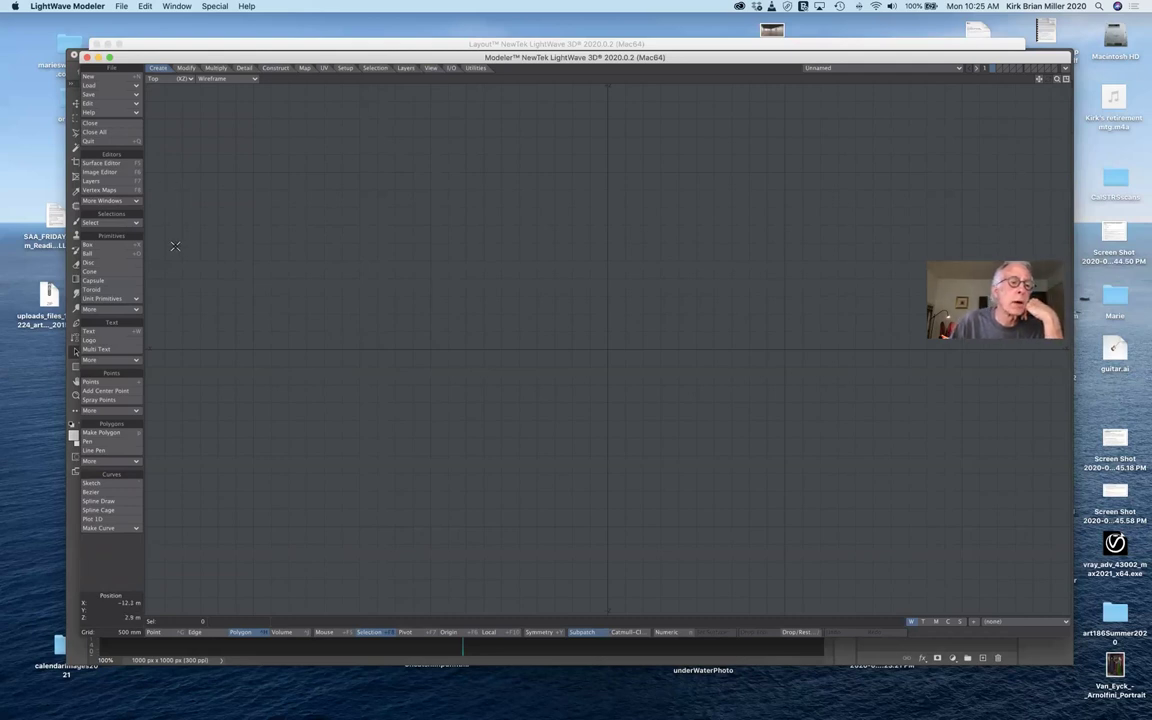
pyautogui.click(125, 245)
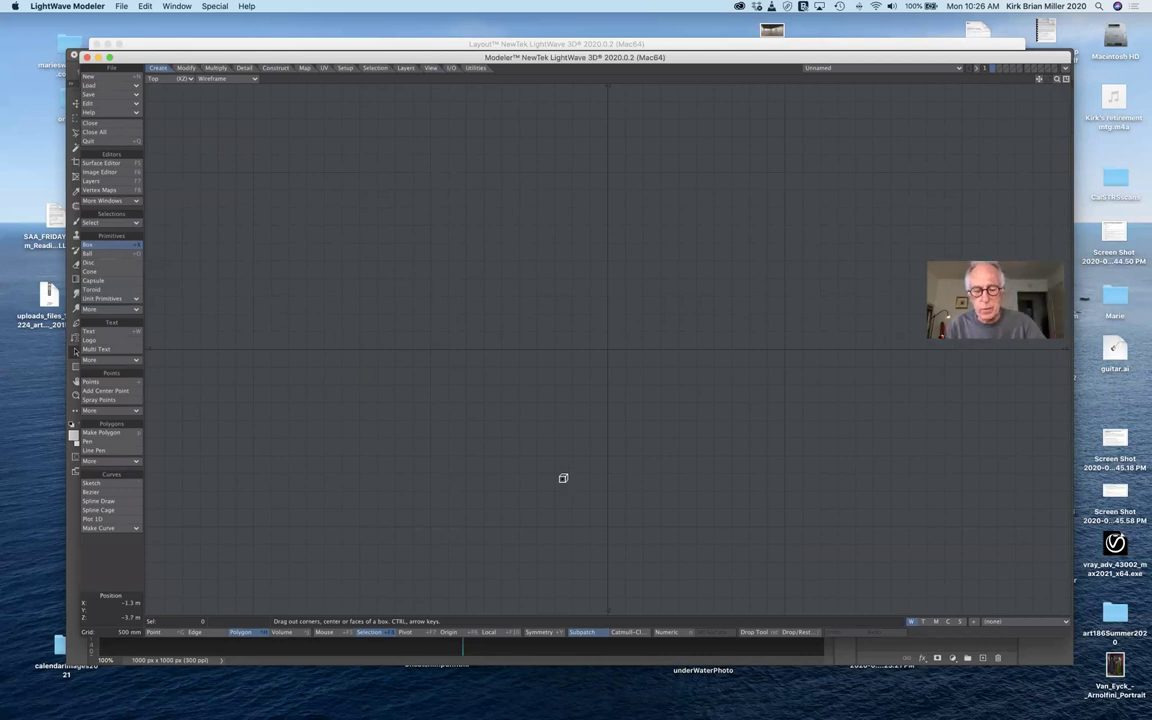
pyautogui.press('n')
pyautogui.moveTo(402, 316); pyautogui.dragTo(484, 386)
pyautogui.click(1066, 80)
pyautogui.moveTo(484, 384); pyautogui.dragTo(622, 247)
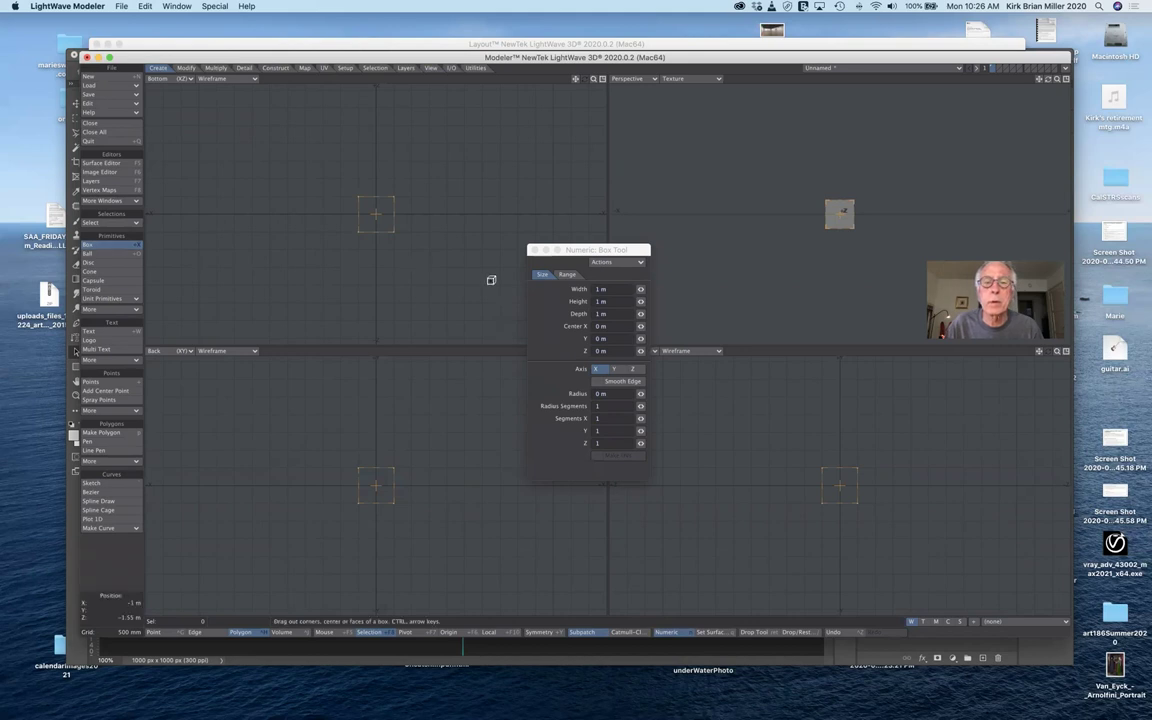
pyautogui.click(607, 262)
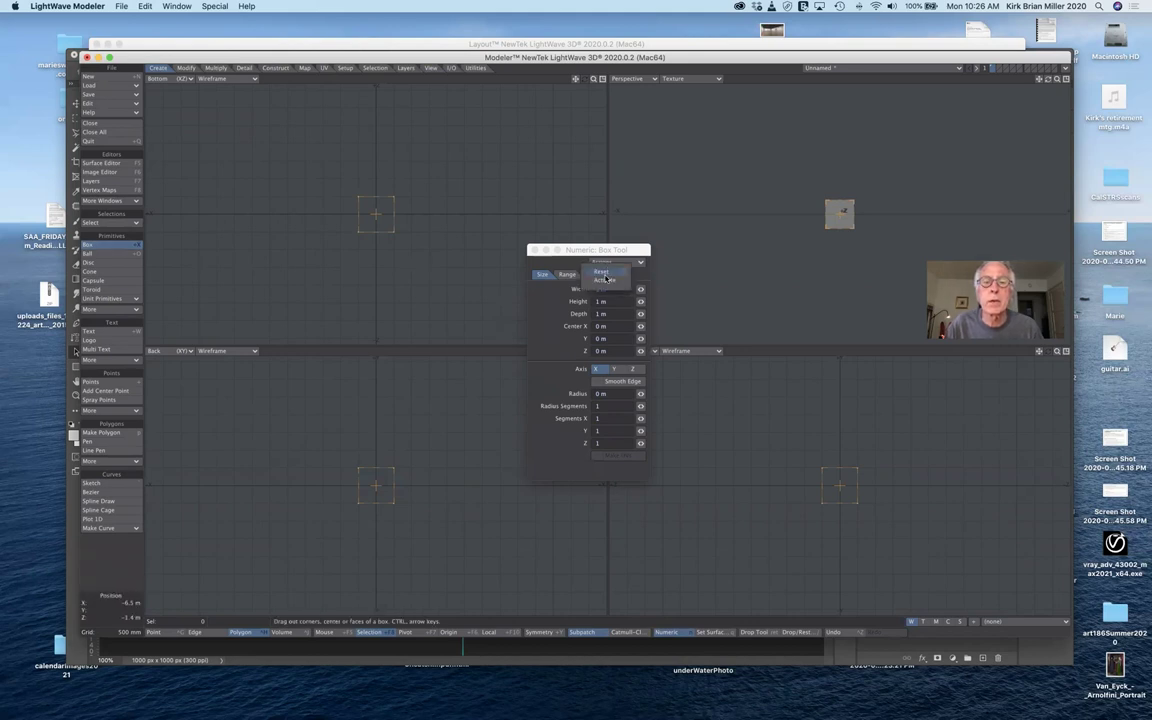
pyautogui.click(603, 281)
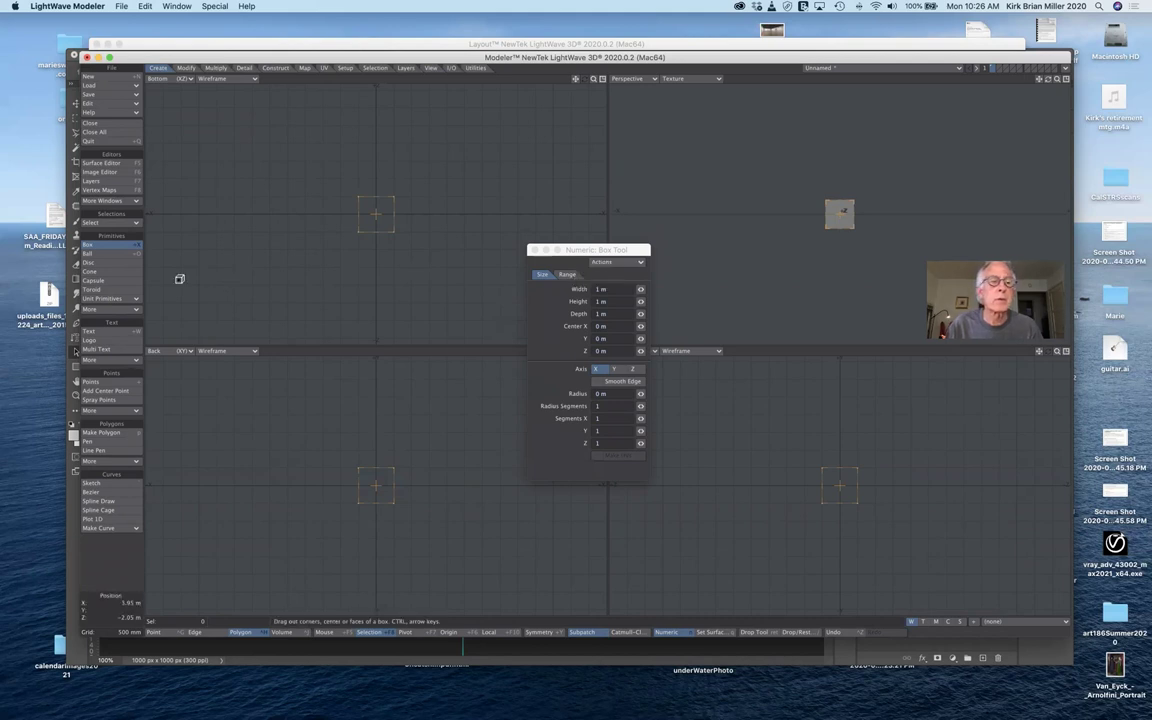
pyautogui.click(132, 246)
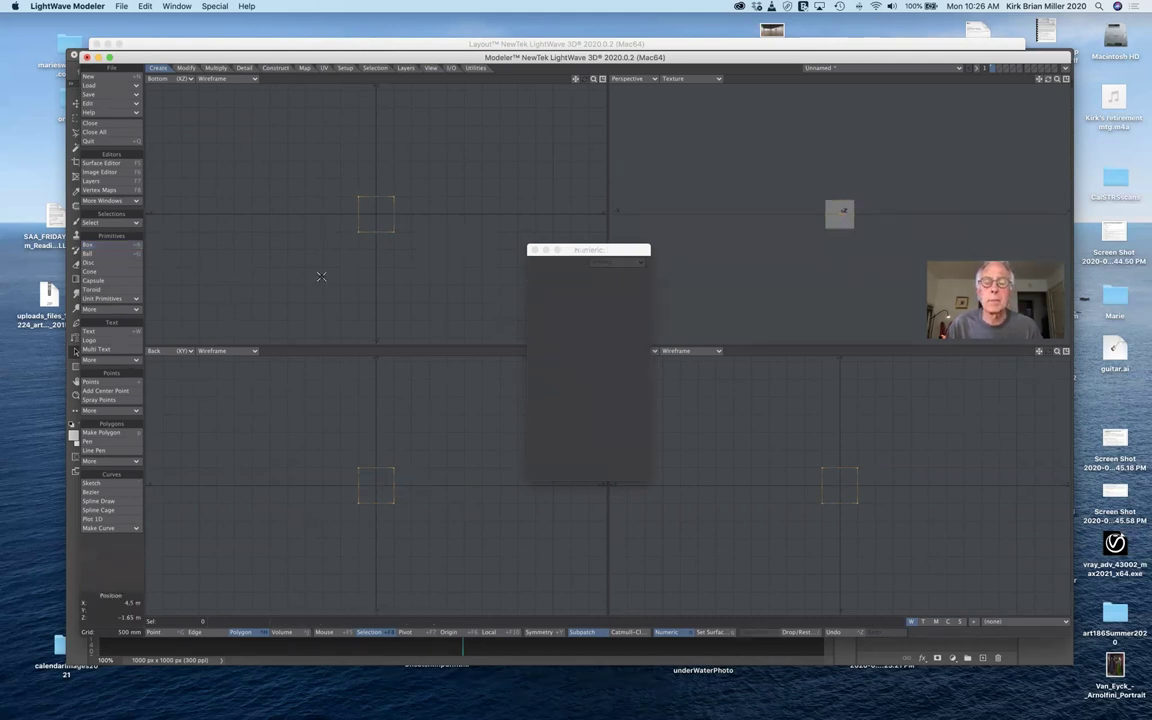
# Open Change Surface for the whole box and name its surface box.
pyautogui.press('a')
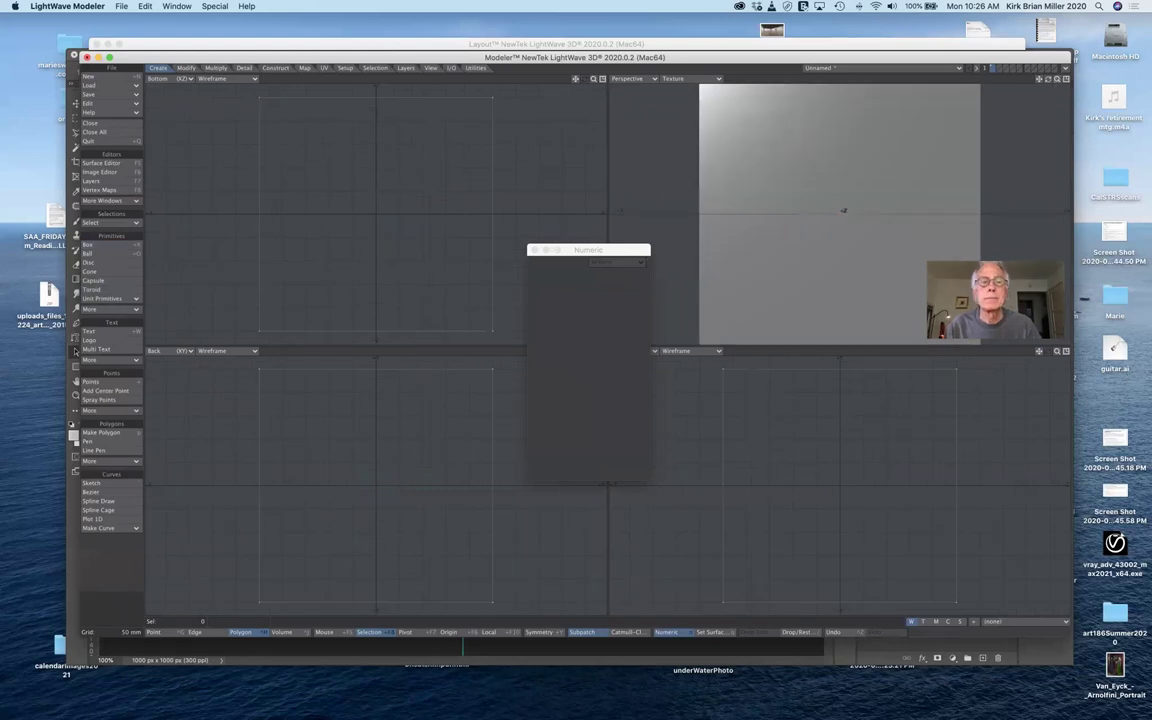
pyautogui.moveTo(1058, 79); pyautogui.dragTo(864, 150)
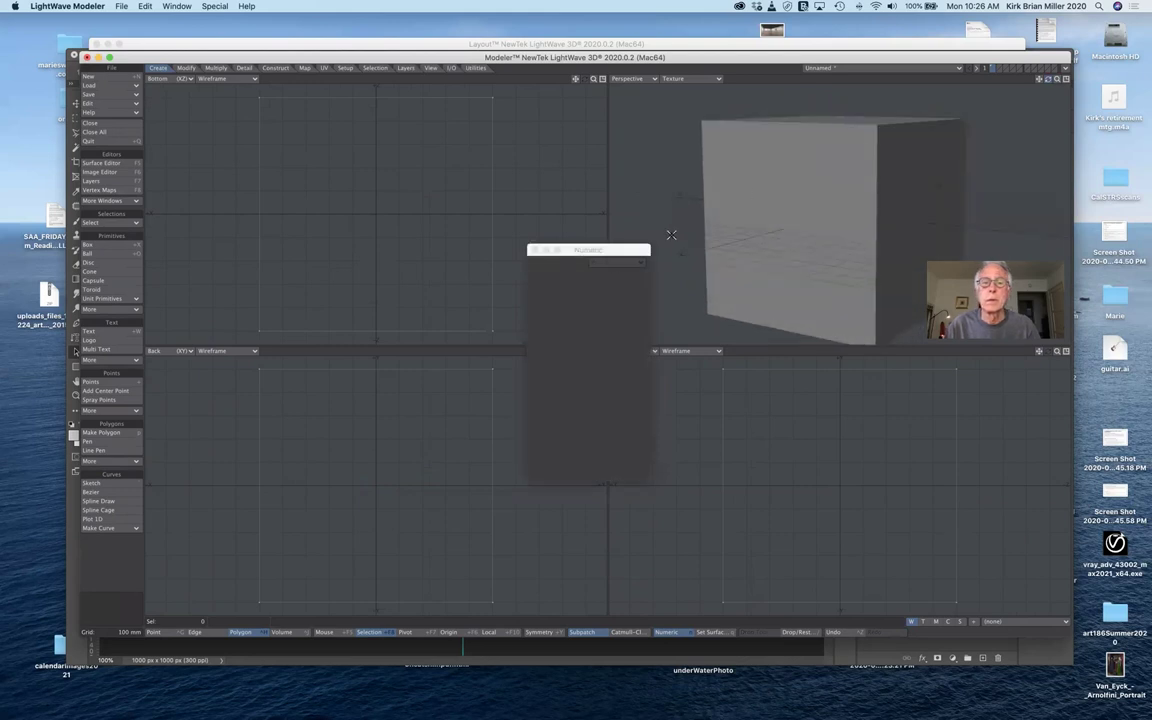
pyautogui.moveTo(622, 258); pyautogui.dragTo(632, 308)
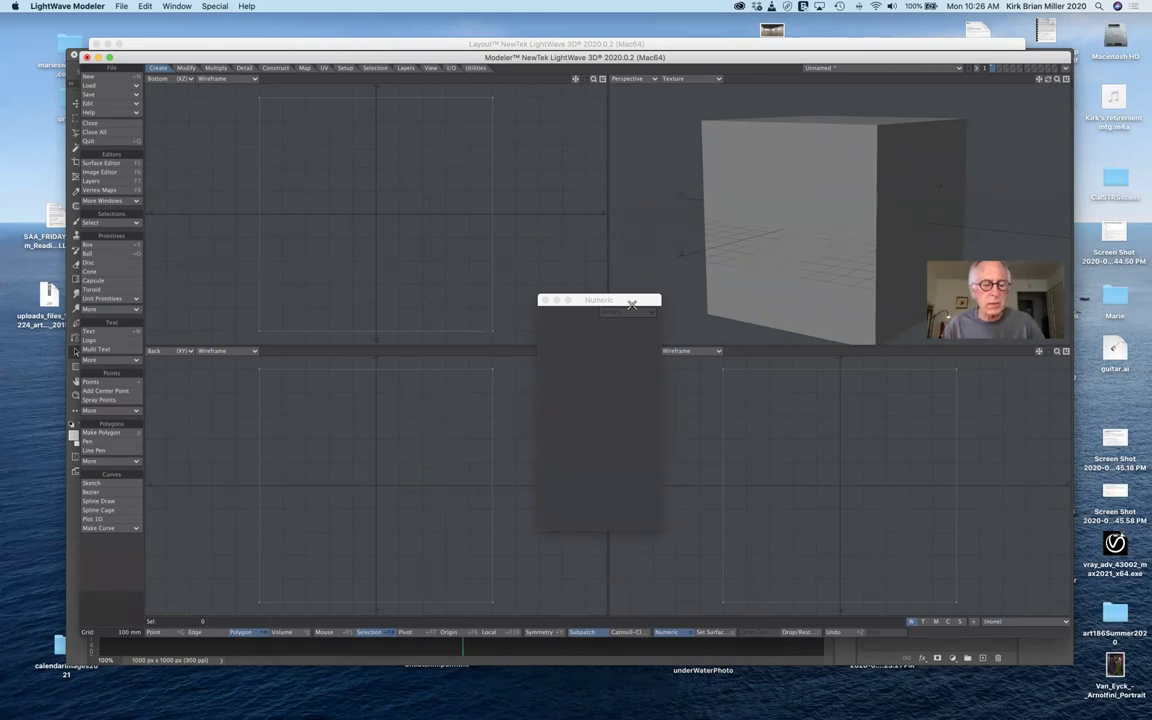
pyautogui.press('q')
pyautogui.click(466, 198)
pyautogui.click(467, 200)
pyautogui.doubleClick(586, 183)
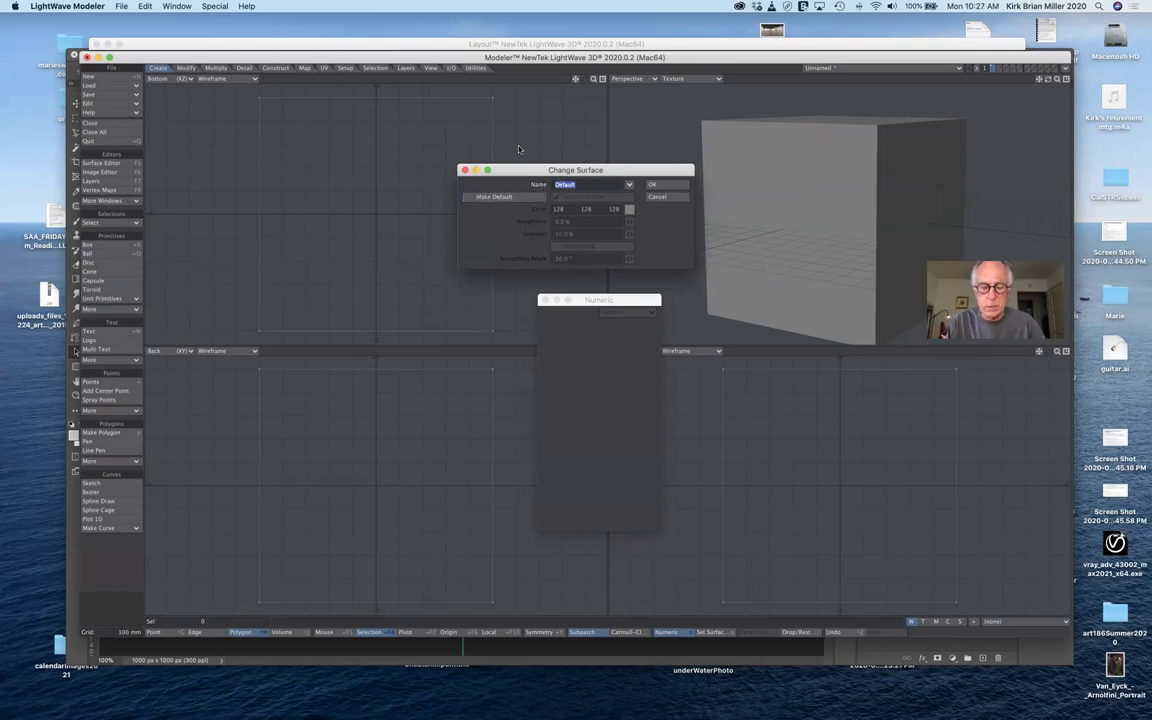
pyautogui.write('box')
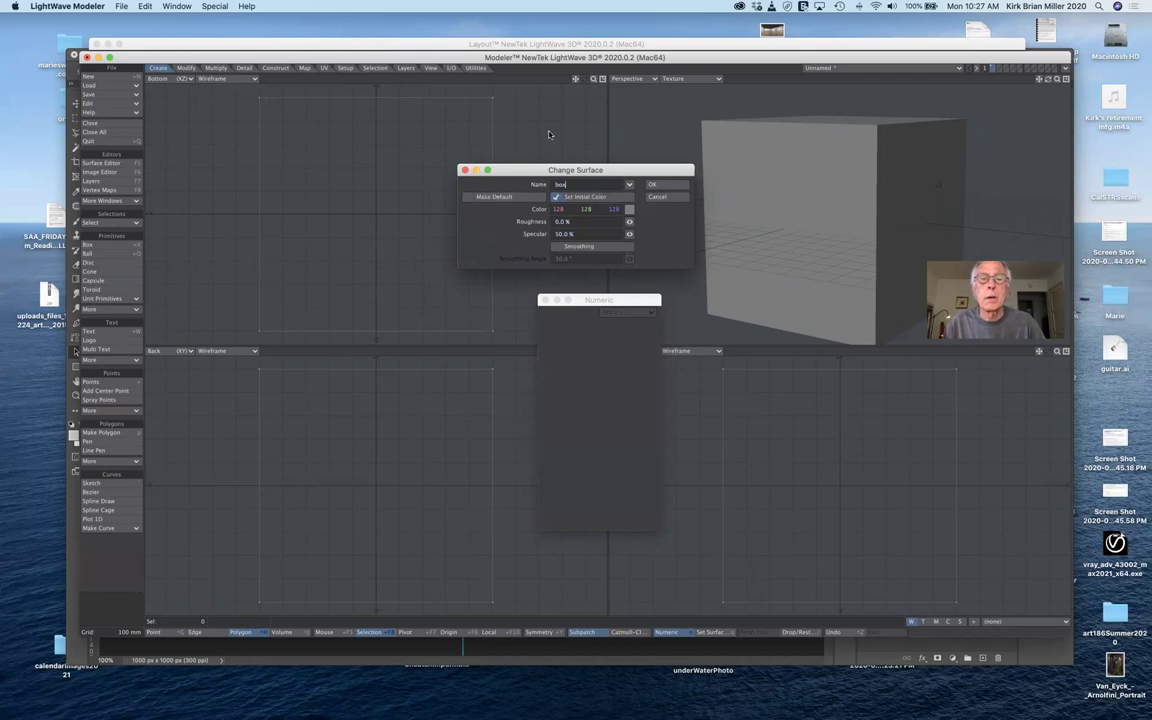
pyautogui.click(628, 185)
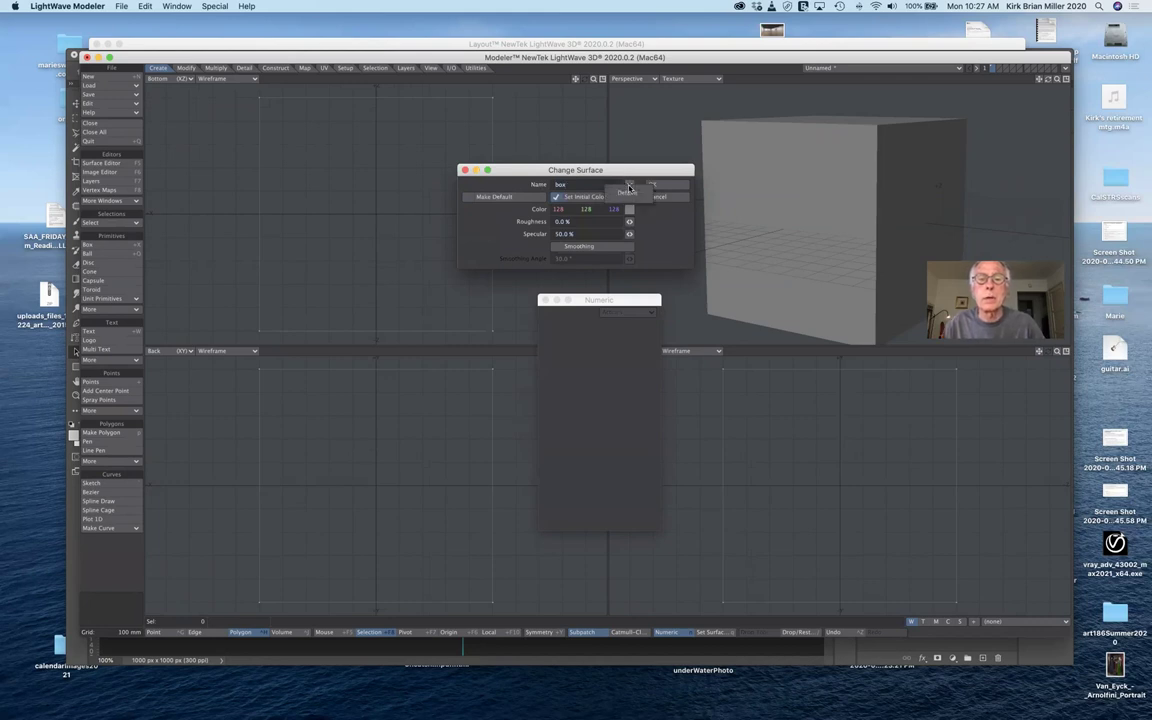
pyautogui.click(628, 185)
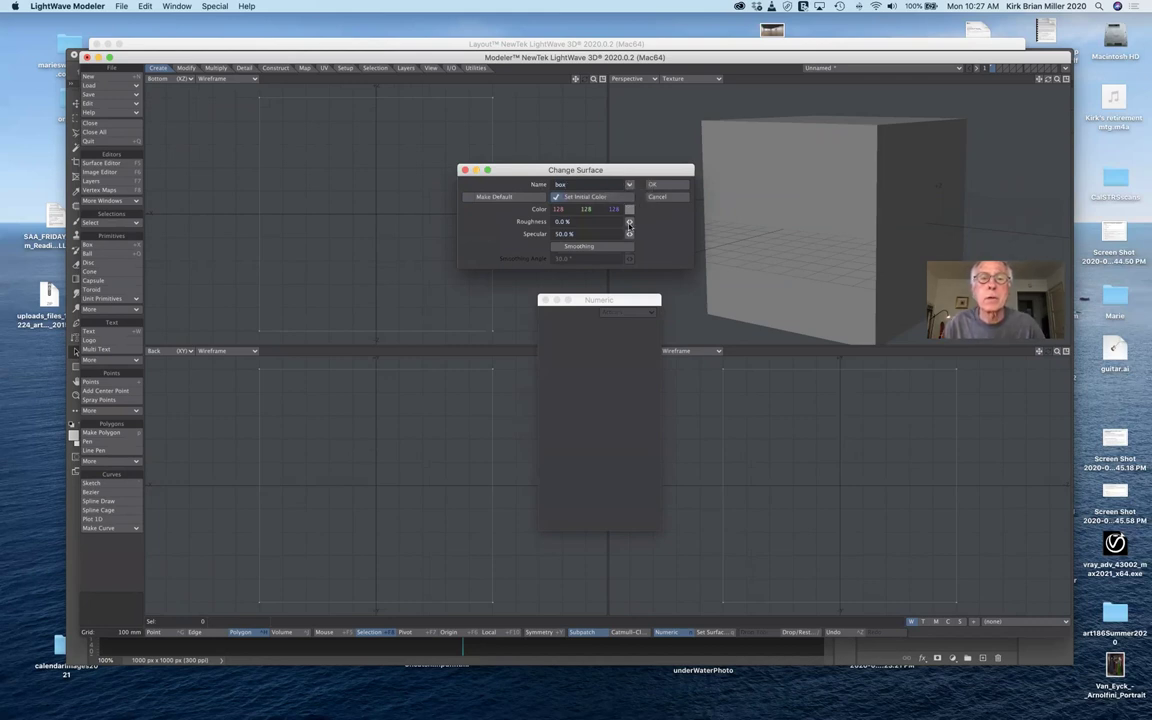
# Set the box surface's colour to dark yellow-brown, RGB 127, 95, 0, and apply the surface.
pyautogui.click(629, 208)
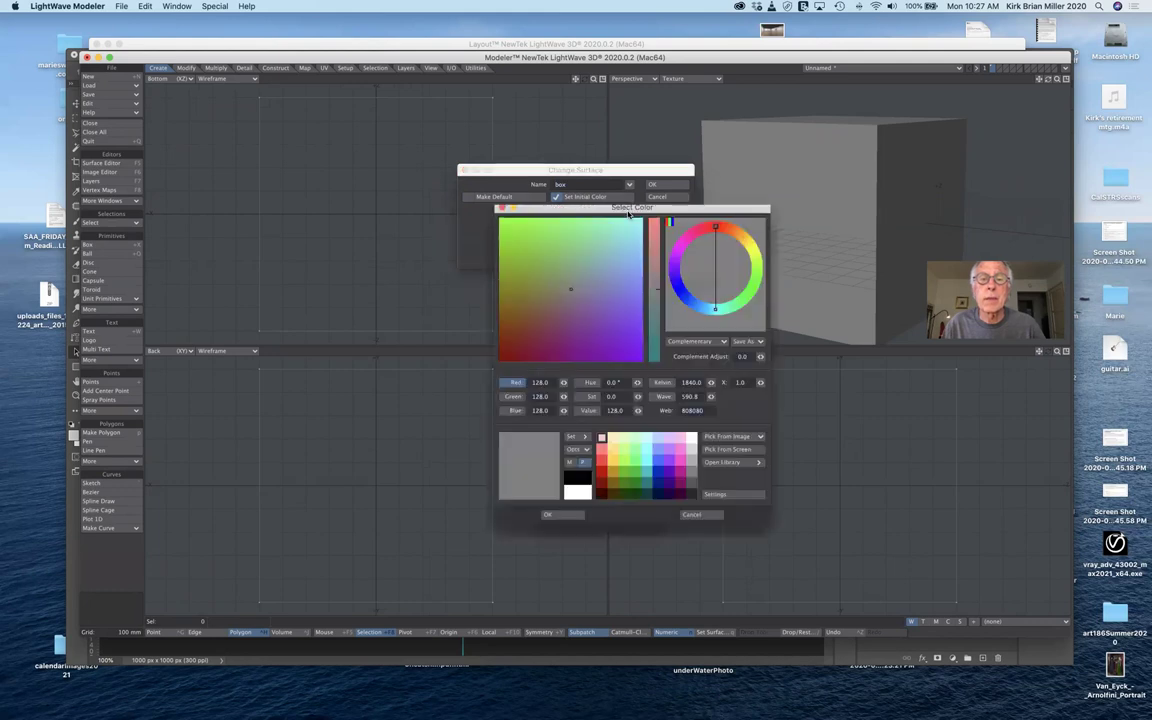
pyautogui.click(613, 485)
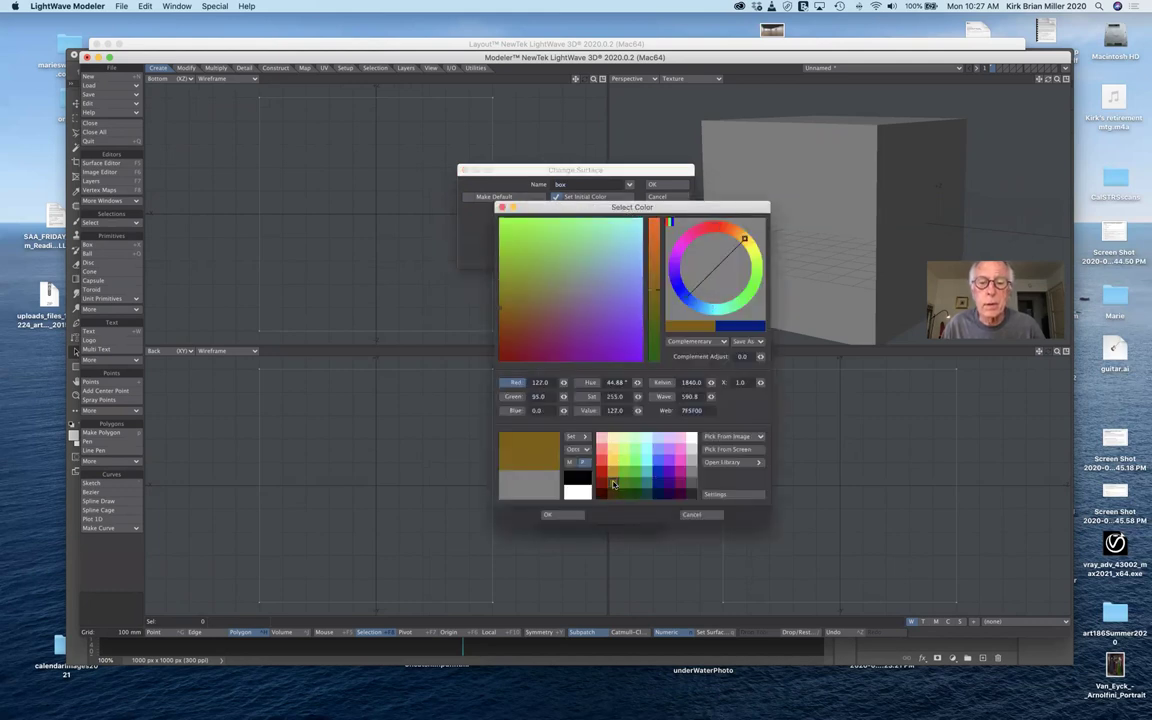
pyautogui.click(576, 517)
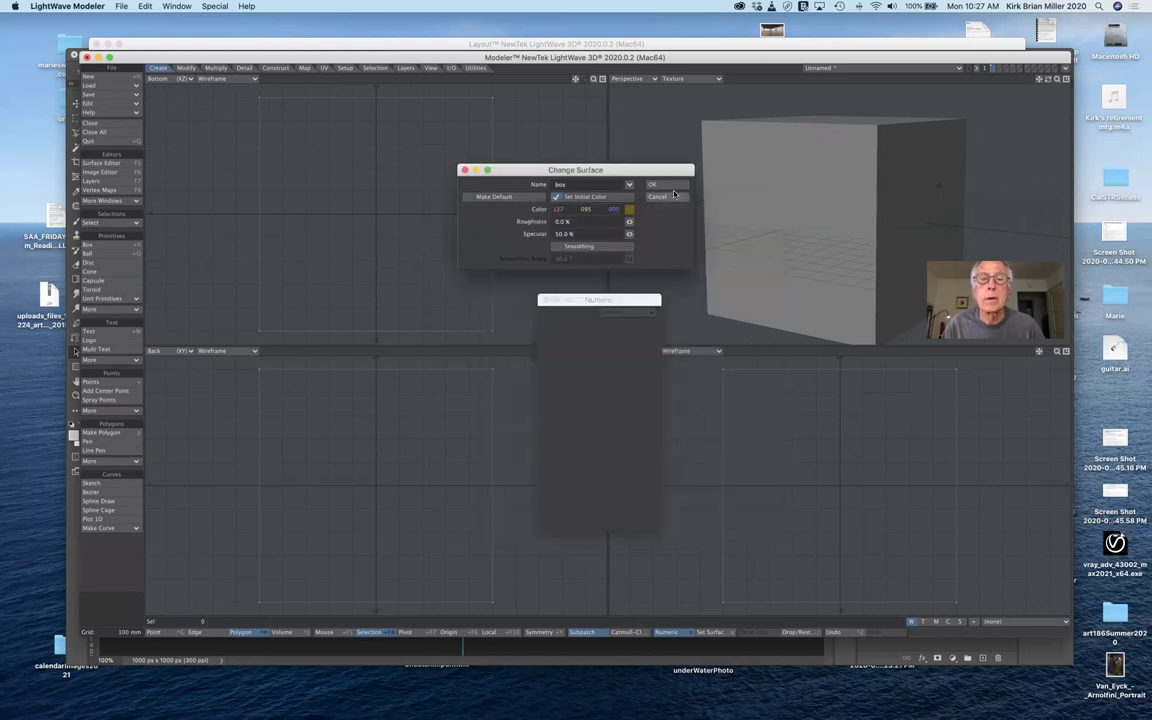
pyautogui.click(672, 186)
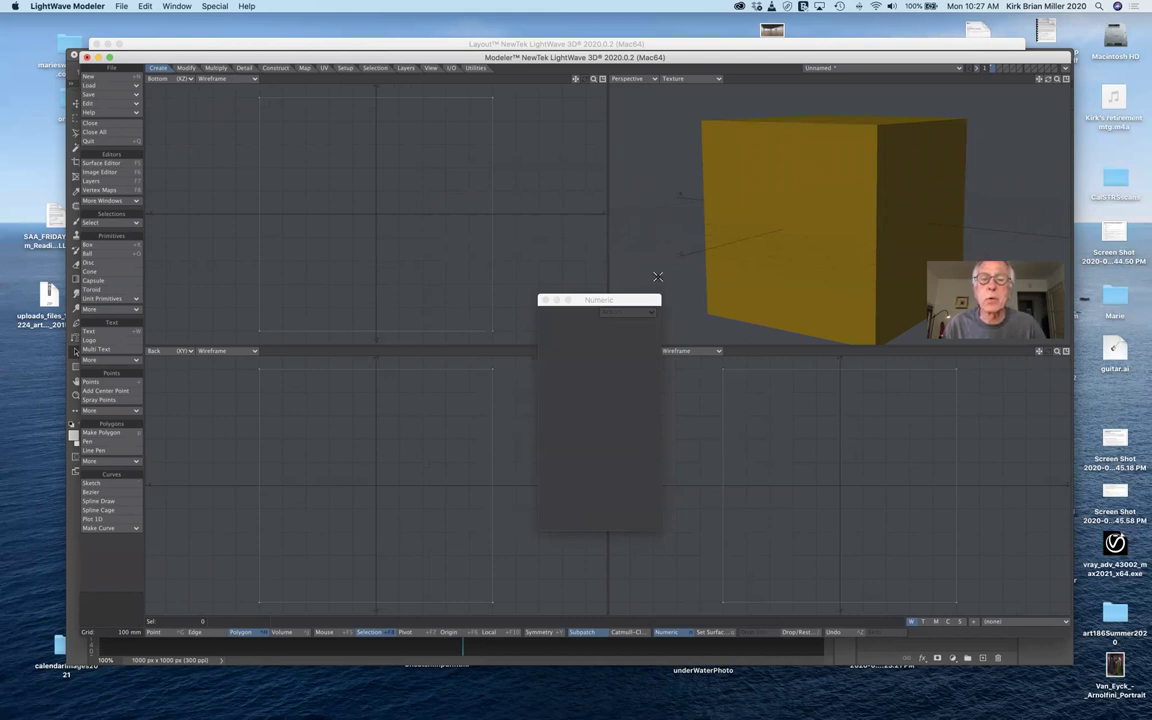
# Assign the box's front polygon a new surface named window with a light green colour, RGB 62, 255, 111.
pyautogui.click(788, 201)
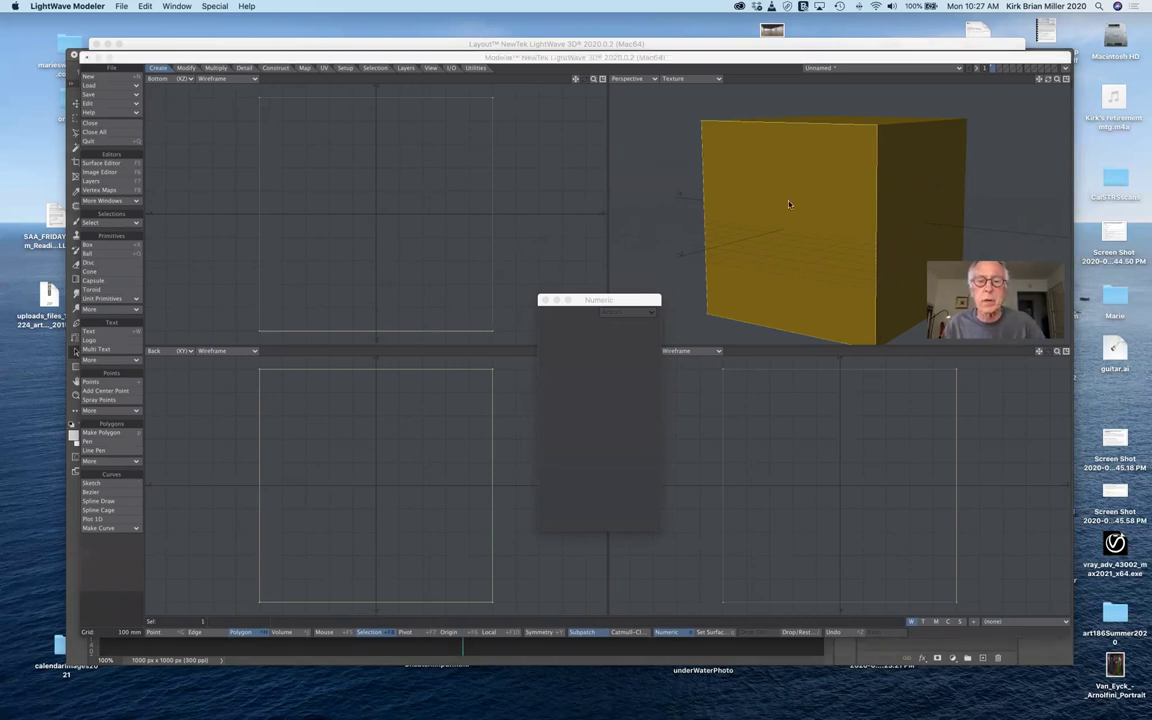
pyautogui.press('q')
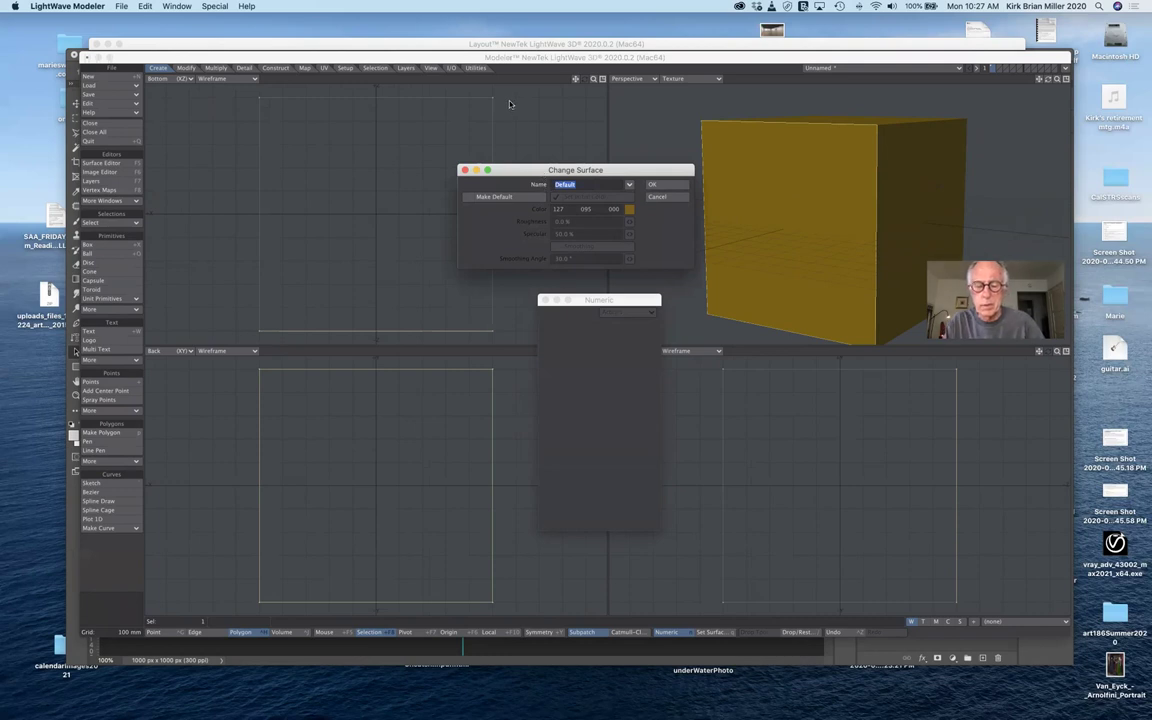
pyautogui.write('wood')
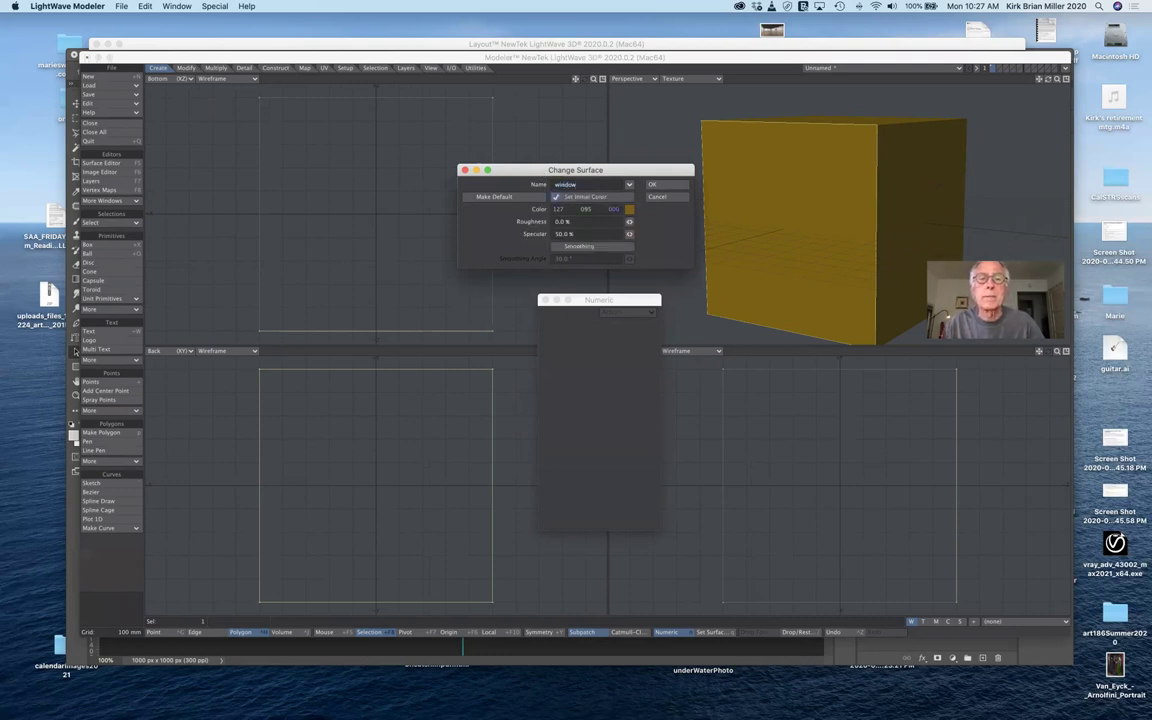
pyautogui.click(629, 209)
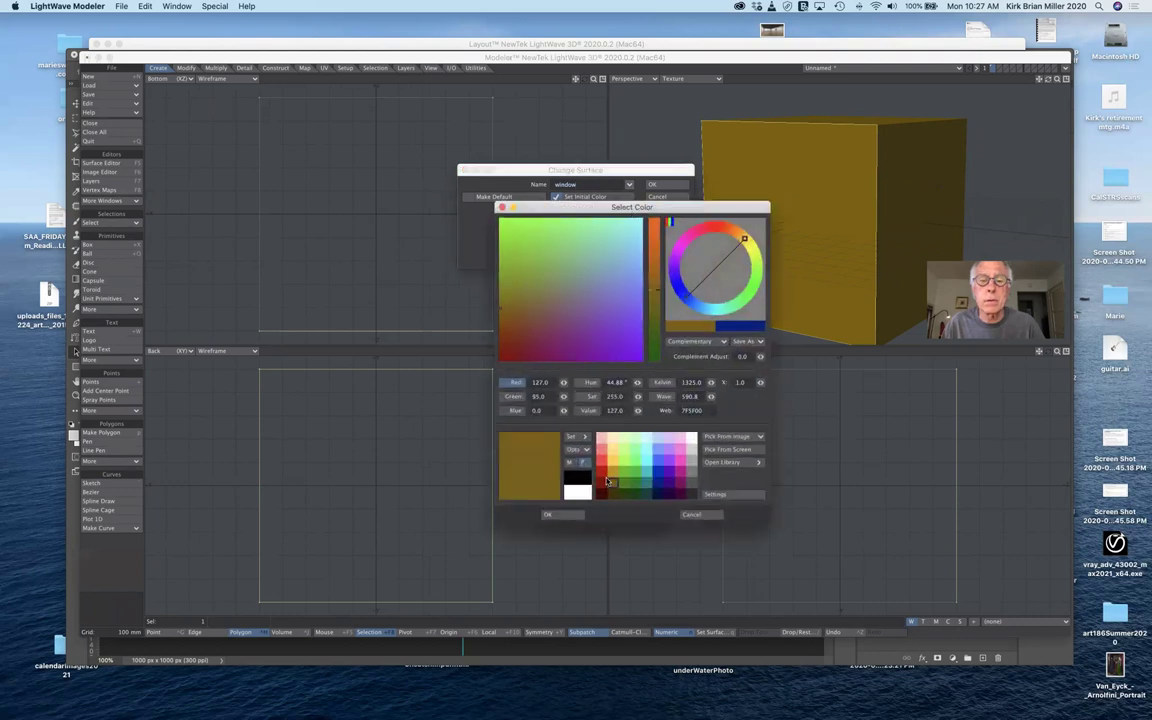
pyautogui.click(638, 460)
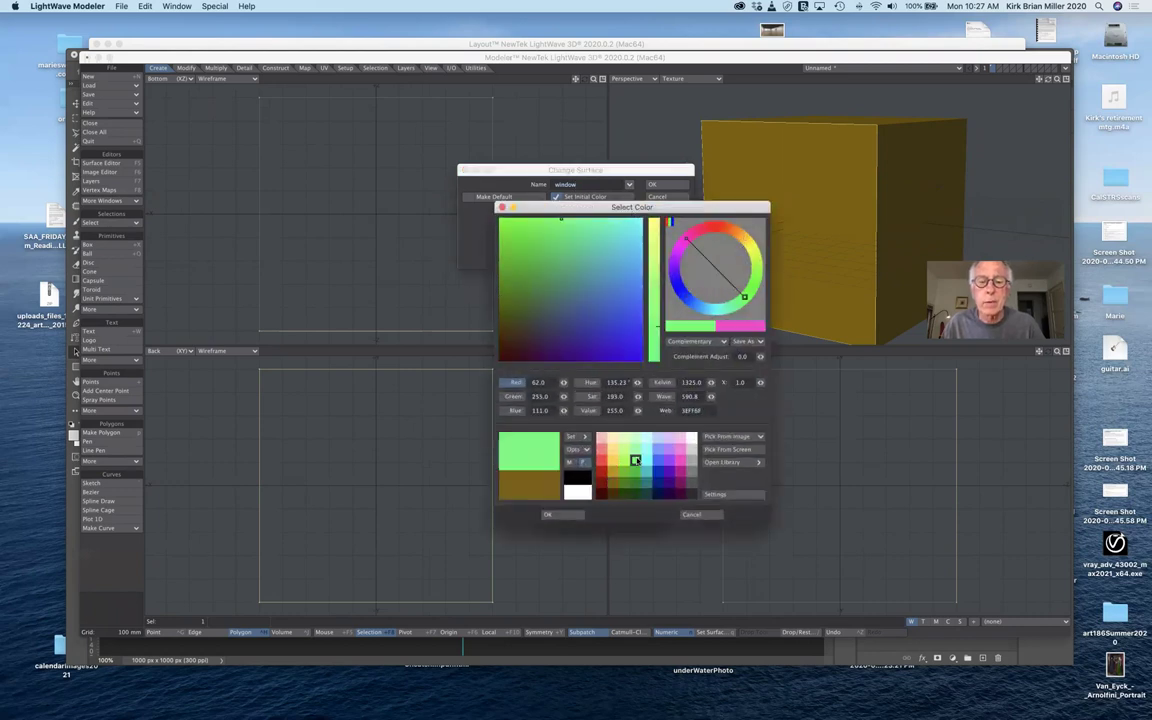
pyautogui.click(566, 515)
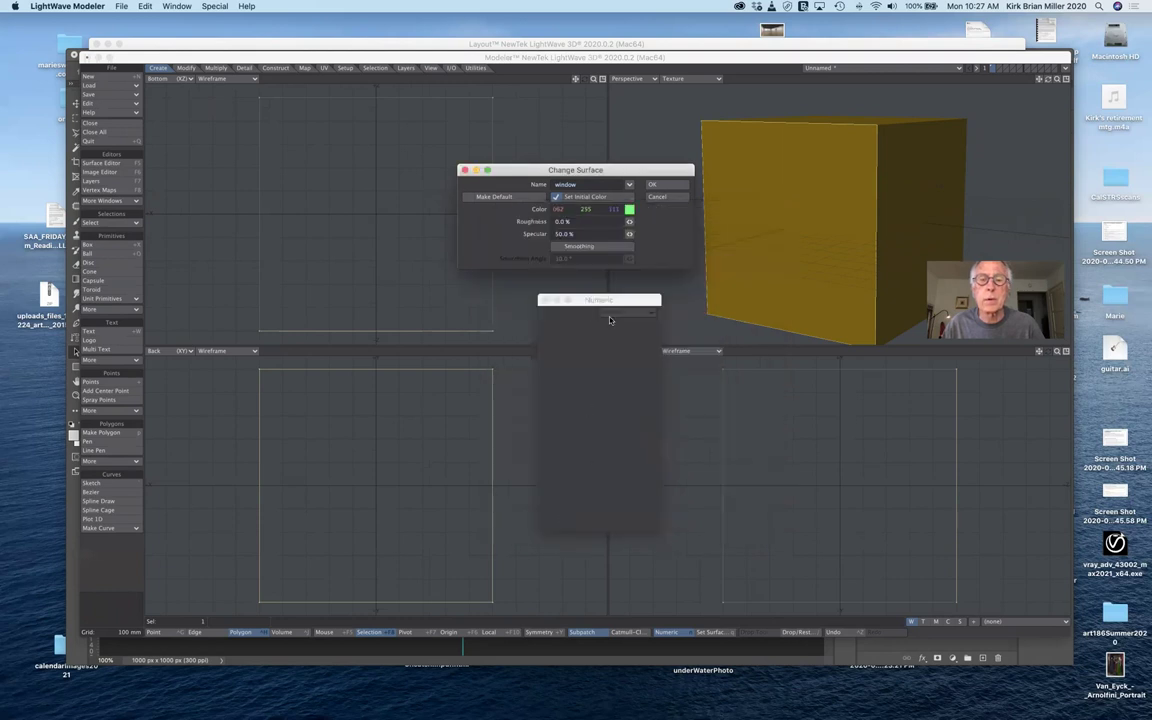
pyautogui.click(652, 184)
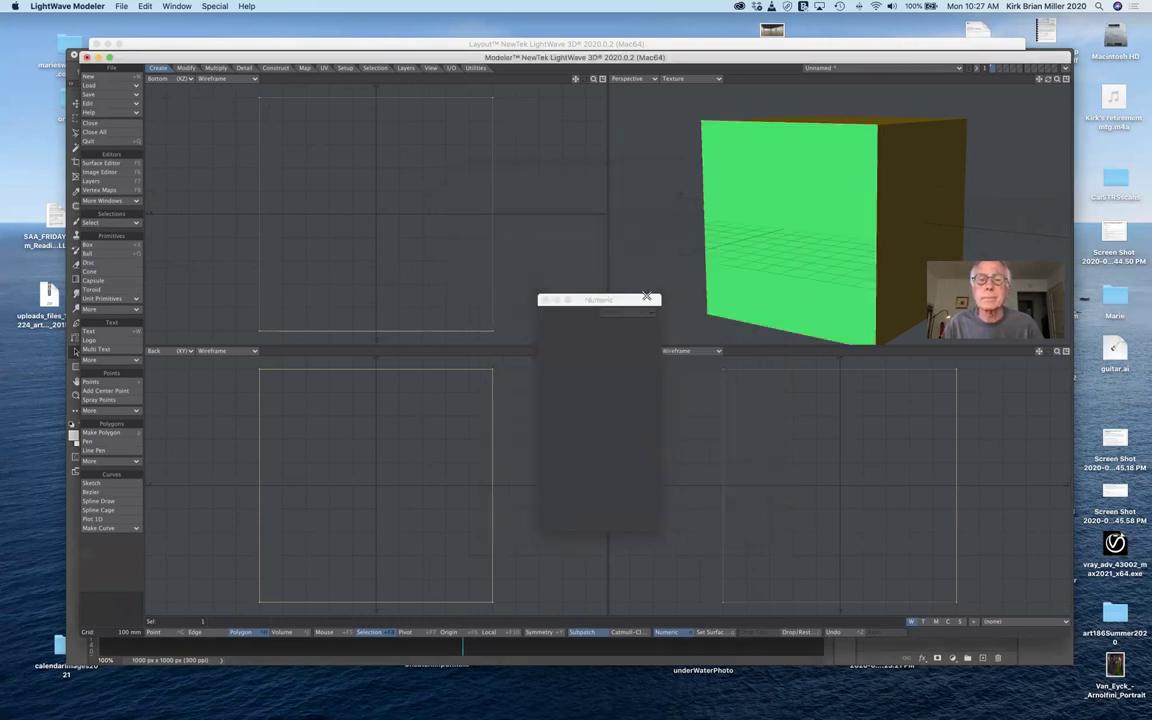
# Deselect the box's front polygon and activate the empty second layer with the box layer in the background.
pyautogui.moveTo(640, 300); pyautogui.dragTo(671, 383)
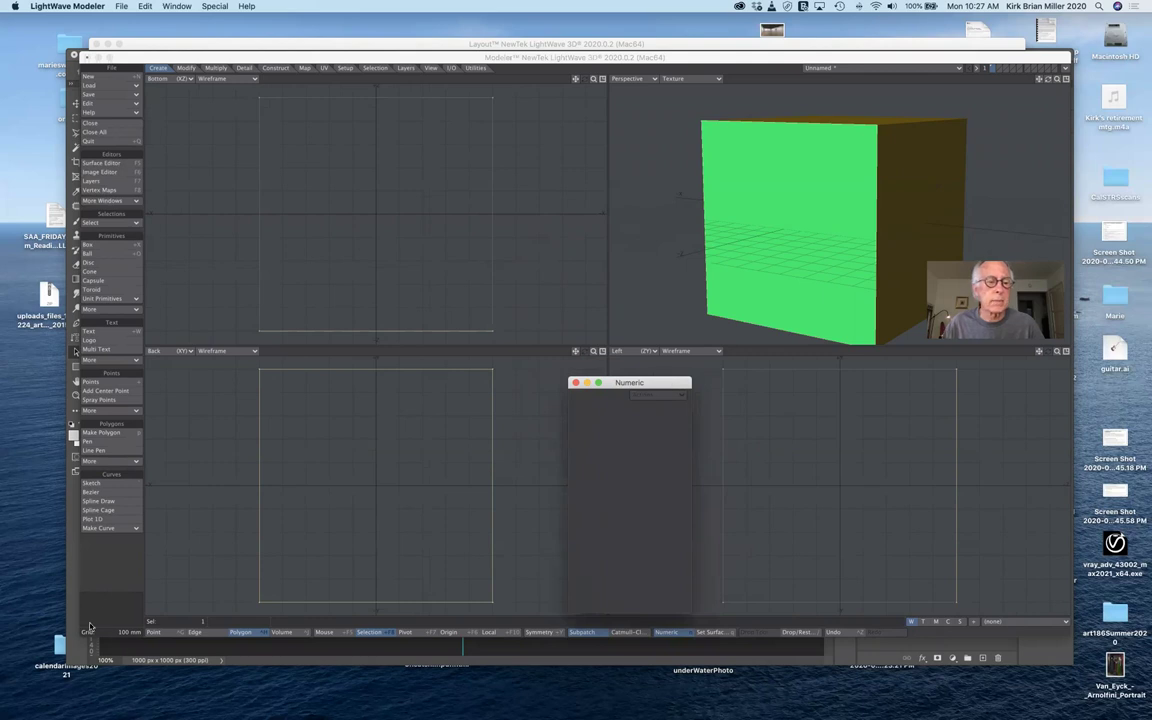
pyautogui.click(95, 552)
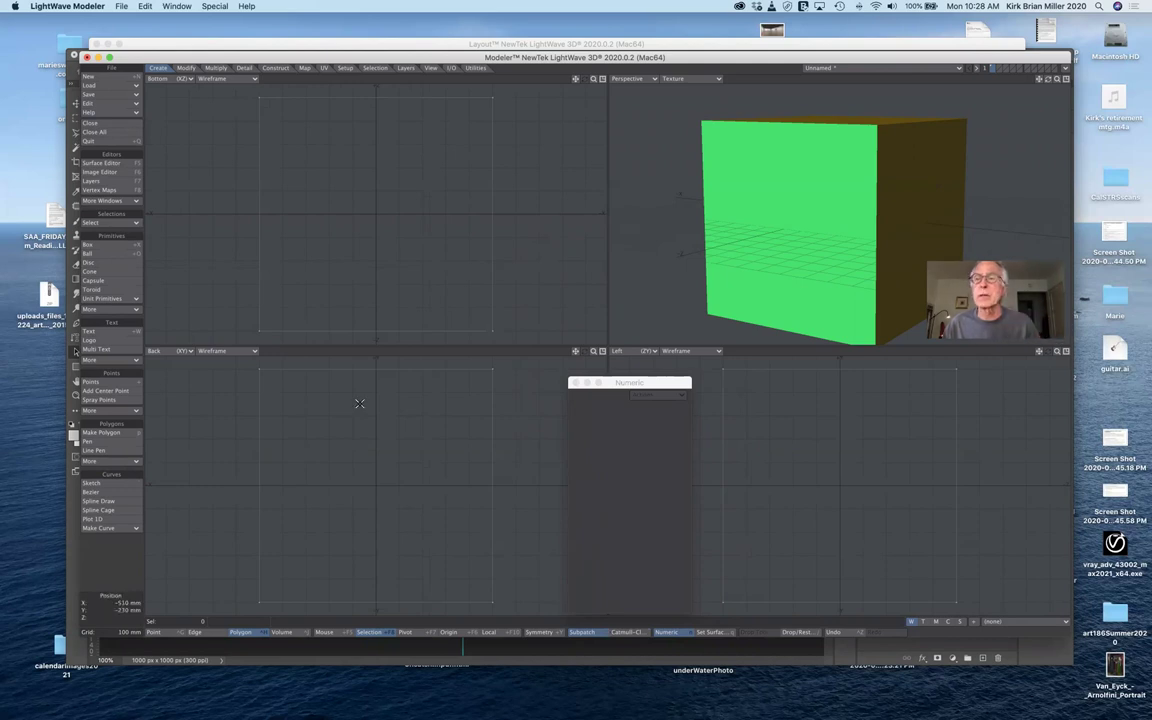
pyautogui.click(997, 68)
pyautogui.click(979, 72)
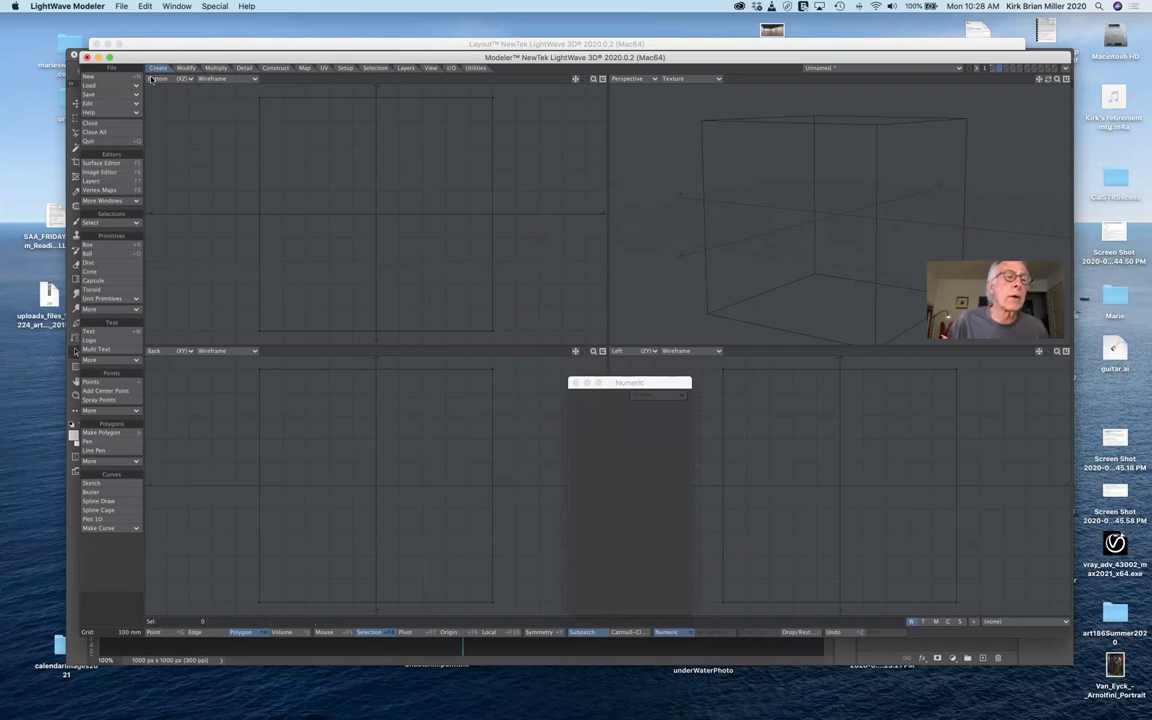
# Create a ball centred at the origin with 24 sides and 12 segments, reducing its radius to 330 mm inside the box.
pyautogui.click(107, 254)
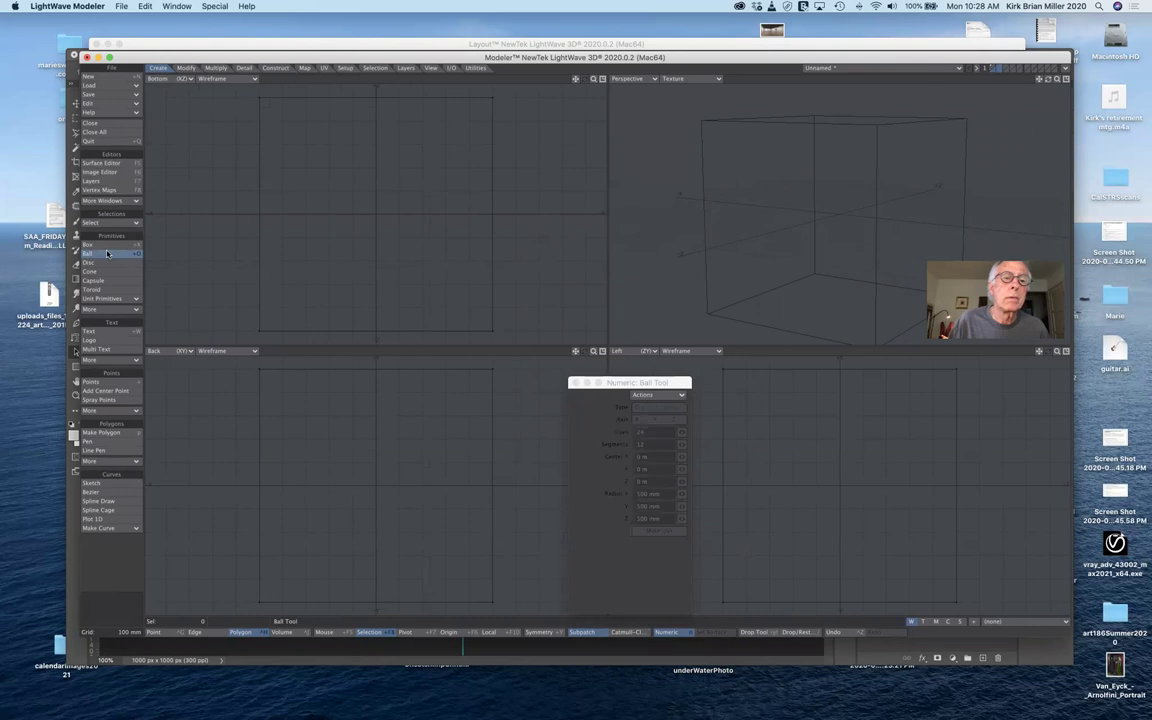
pyautogui.click(657, 393)
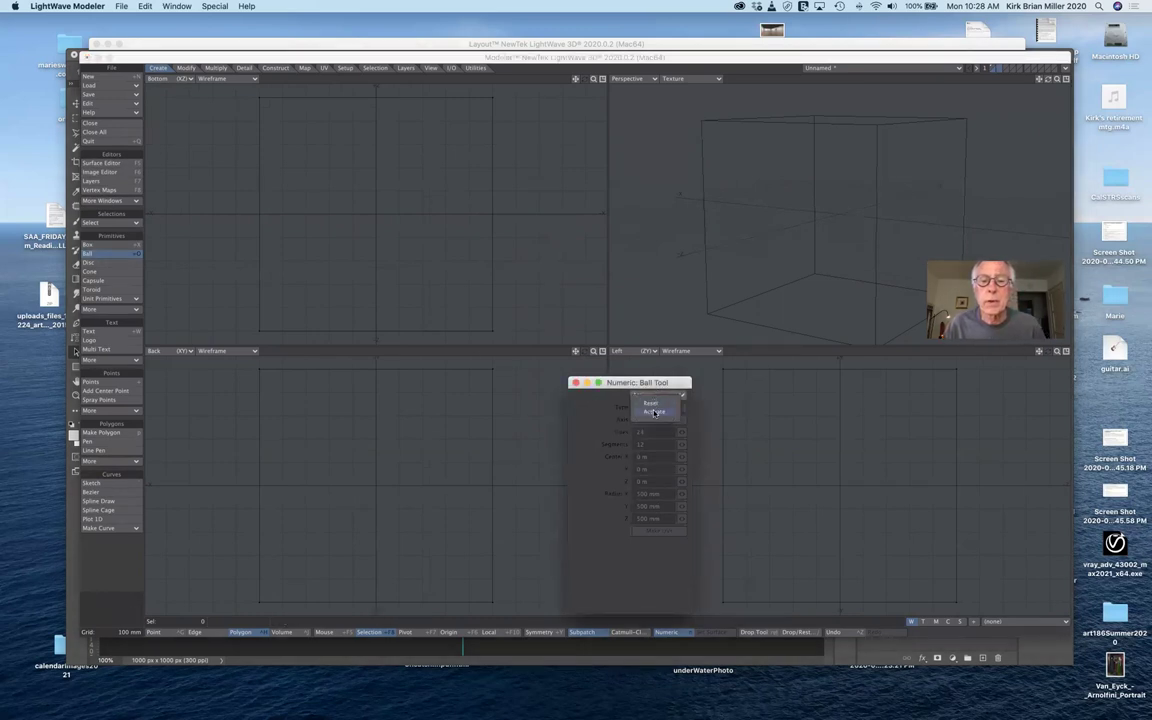
pyautogui.click(655, 407)
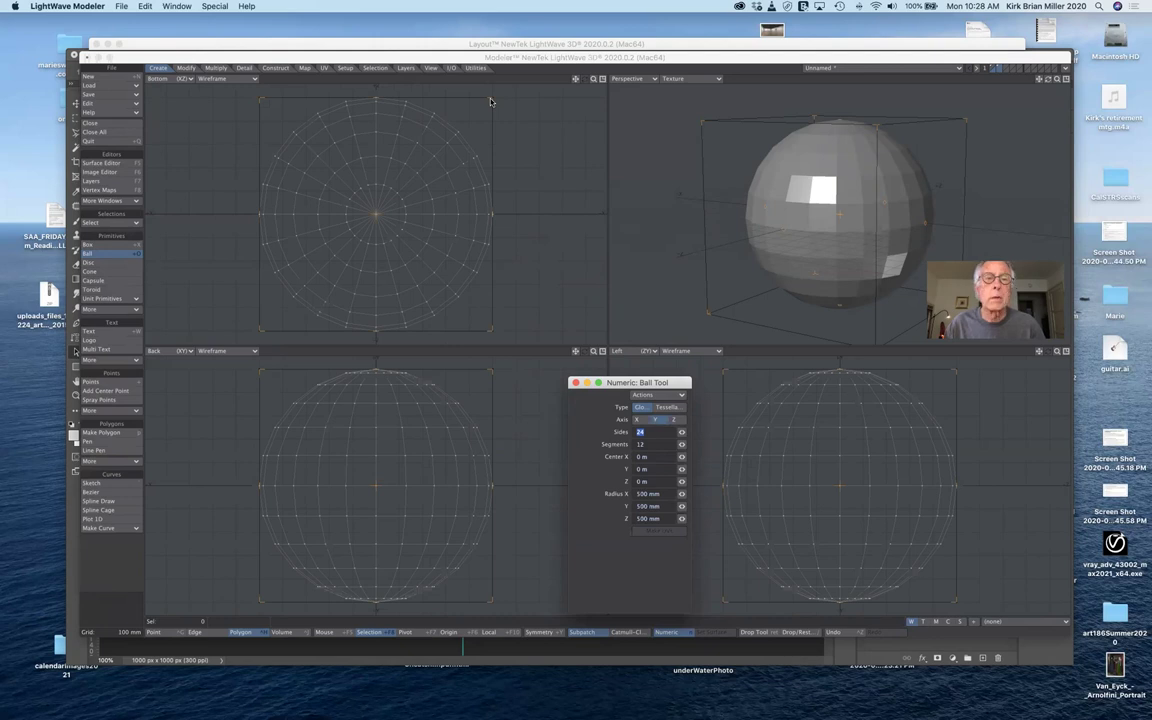
pyautogui.moveTo(489, 98); pyautogui.dragTo(455, 146)
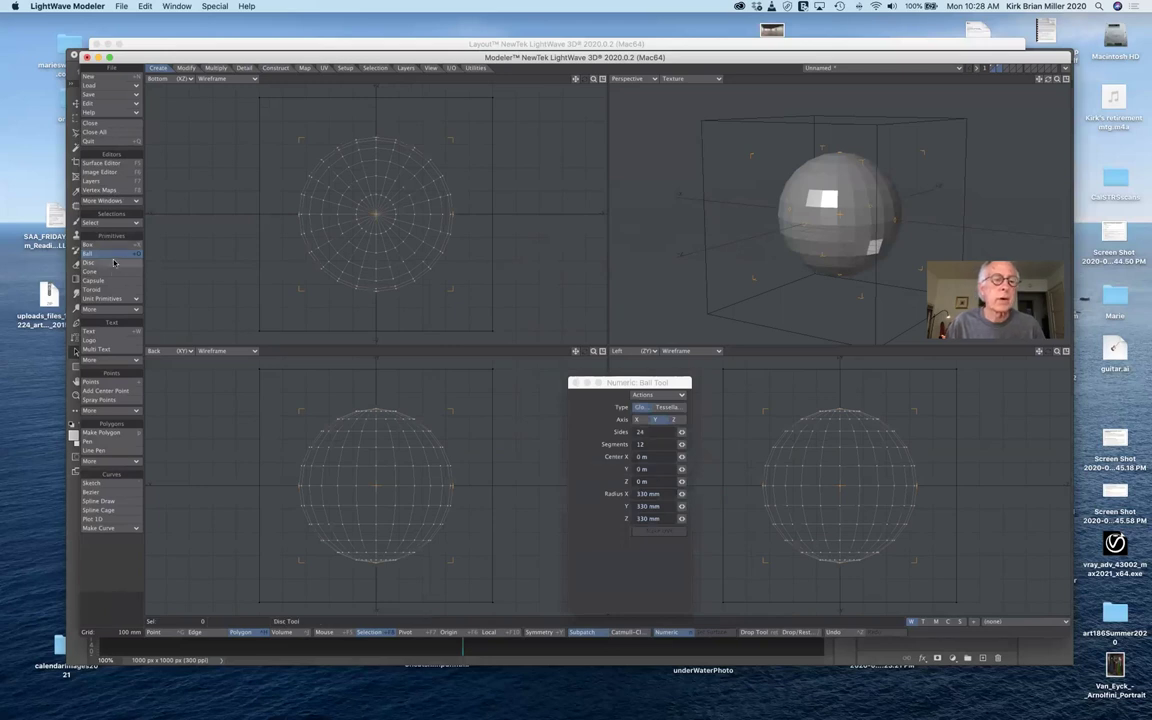
# Assign the ball a new surface named ball with a red colour, RGB 191, 0, 0.
pyautogui.press('q')
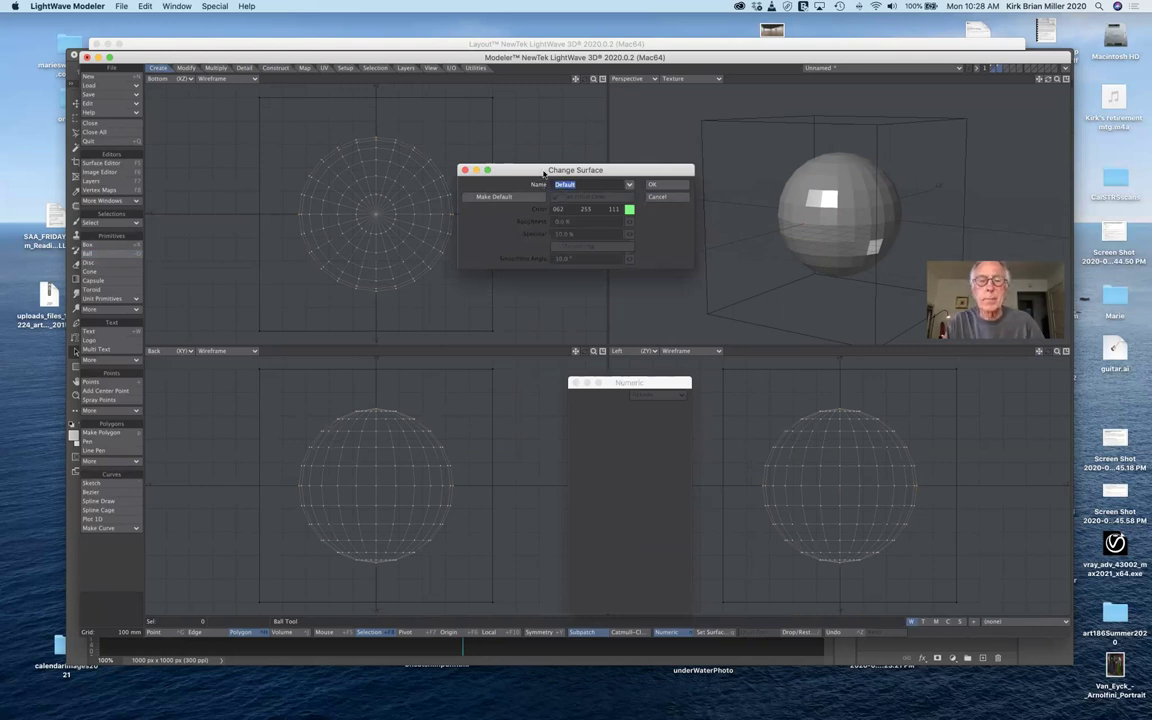
pyautogui.write('ball')
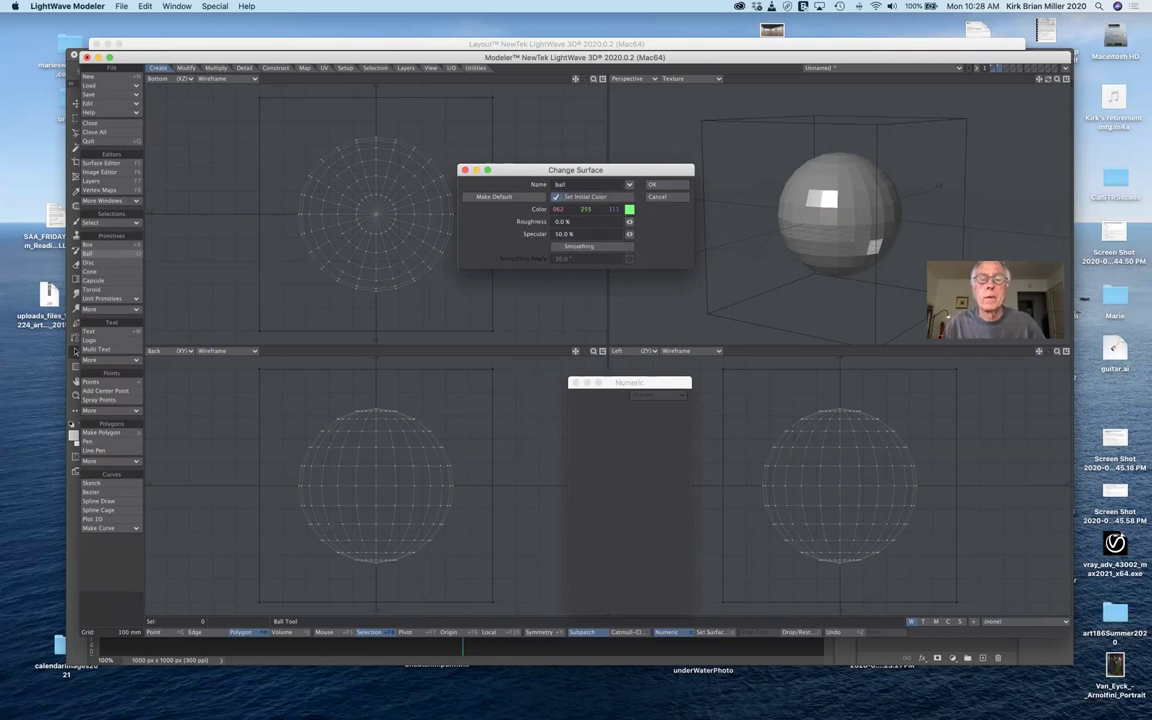
pyautogui.click(628, 209)
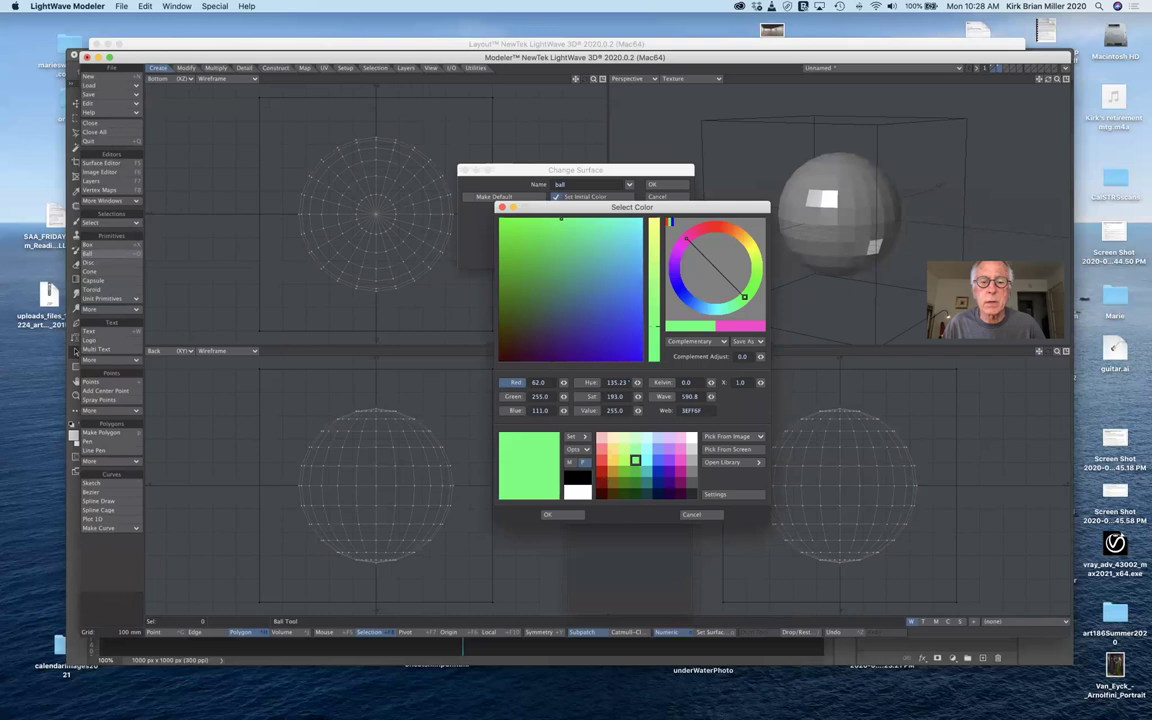
pyautogui.click(603, 470)
pyautogui.click(548, 515)
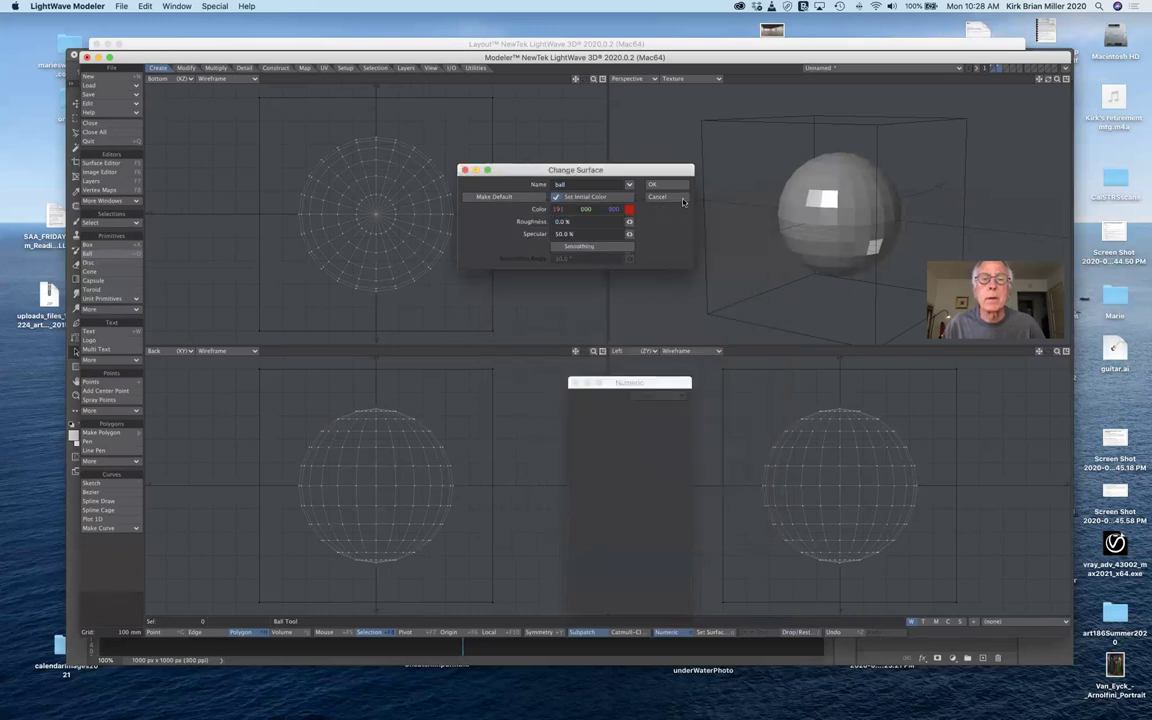
pyautogui.click(652, 184)
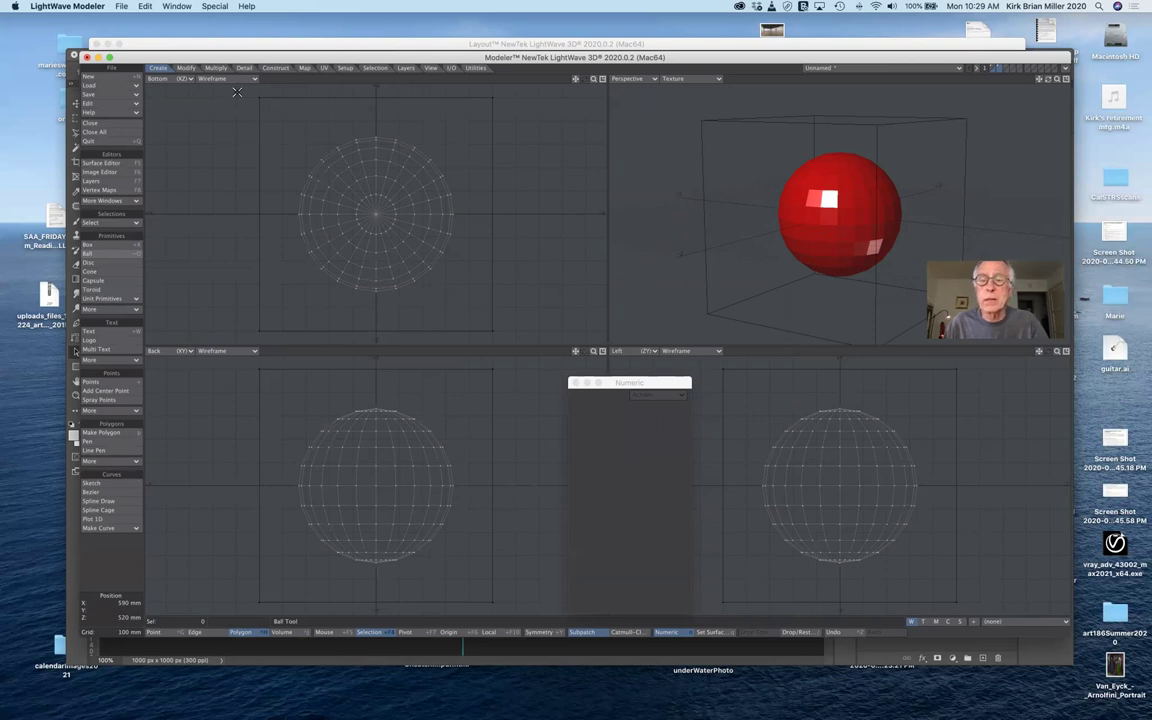
# Save the object as windowBox in the objects folder of contentFall2020 on the Desktop.
pyautogui.click(125, 96)
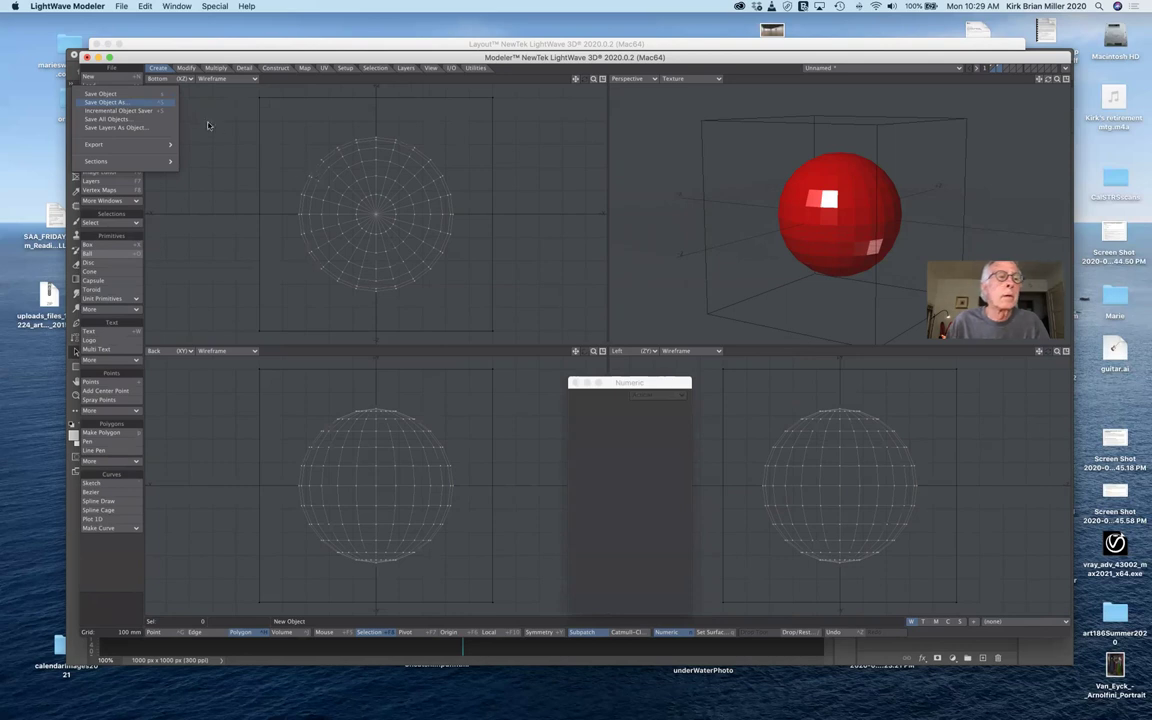
pyautogui.click(168, 104)
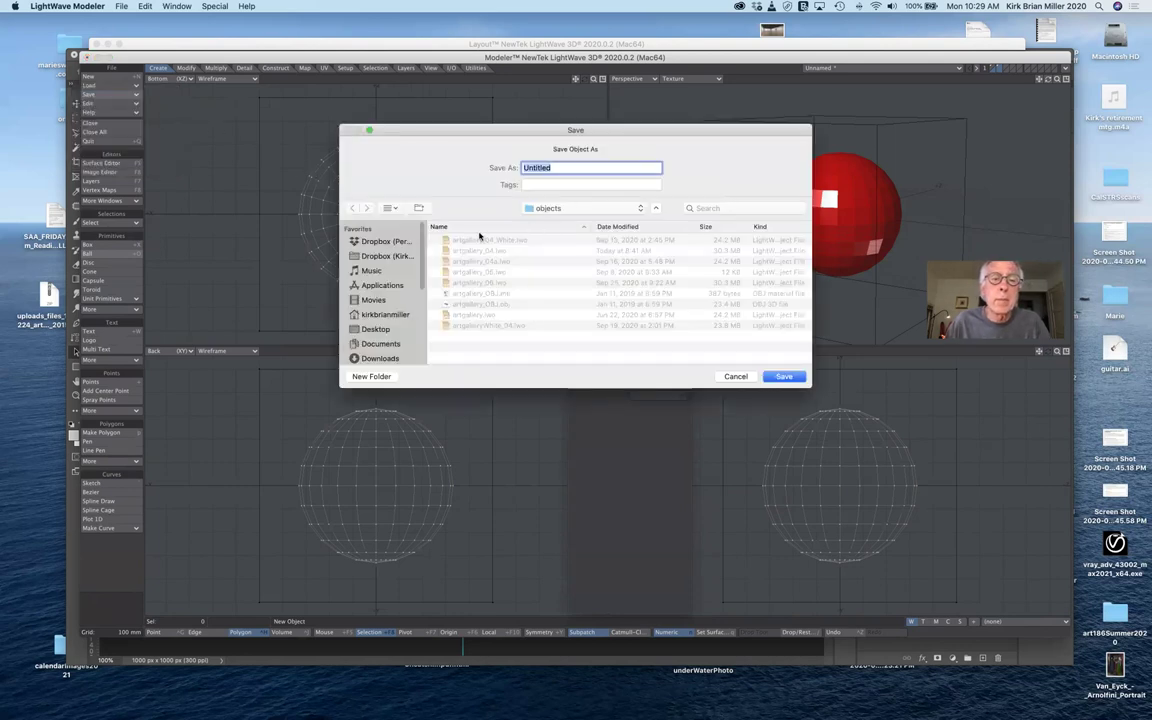
pyautogui.click(578, 208)
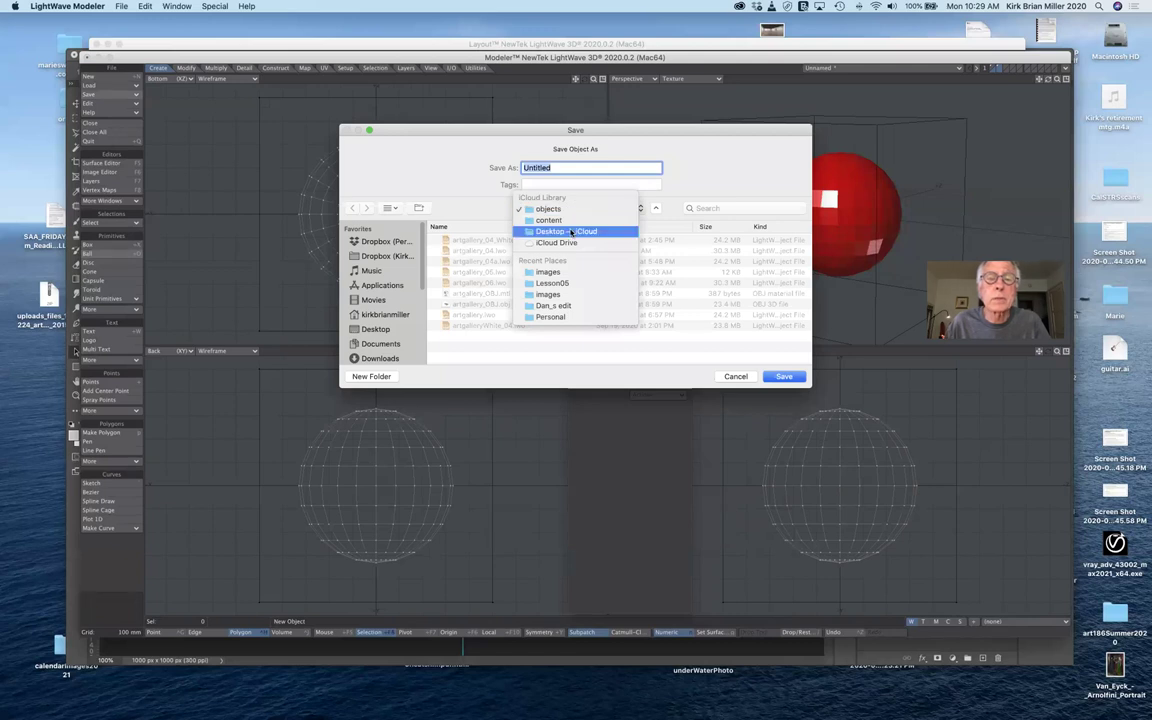
pyautogui.click(571, 232)
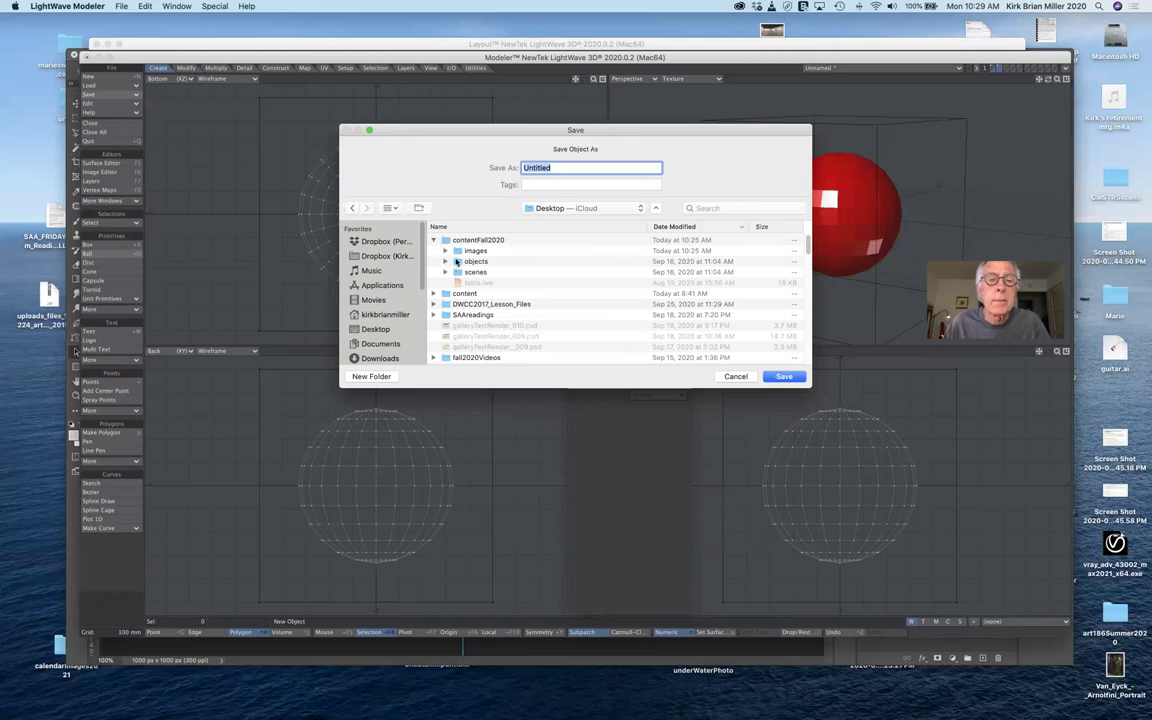
pyautogui.doubleClick(456, 261)
pyautogui.press('Tab')
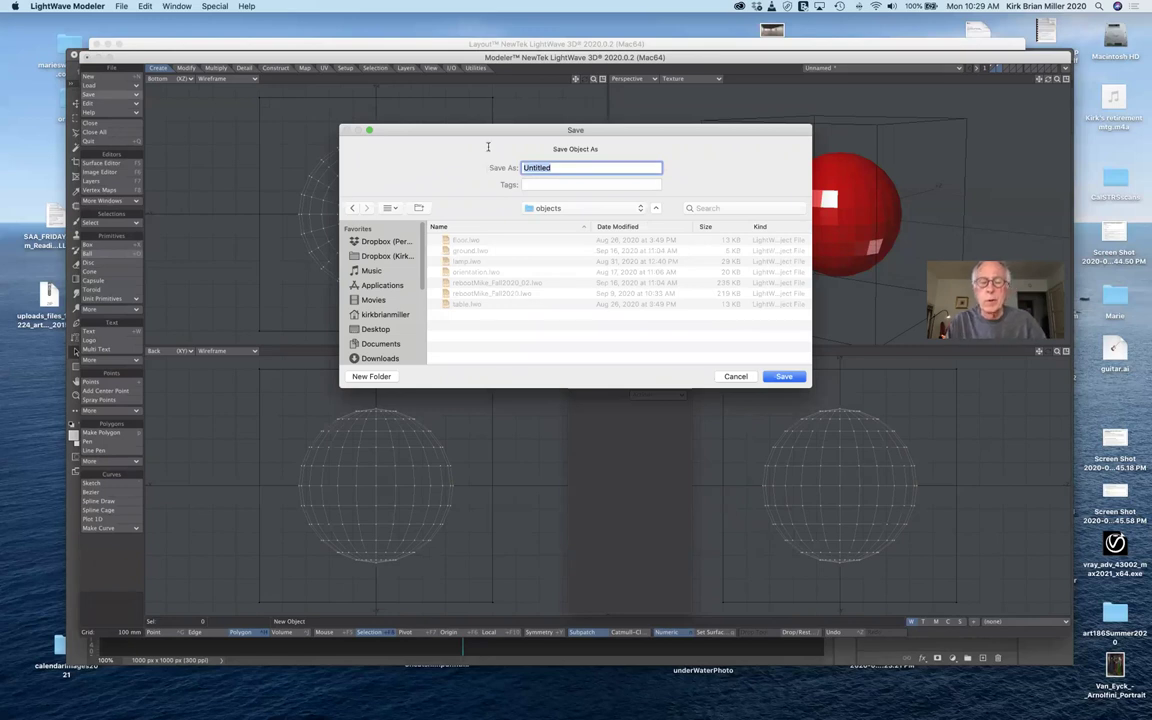
pyautogui.write('wind')
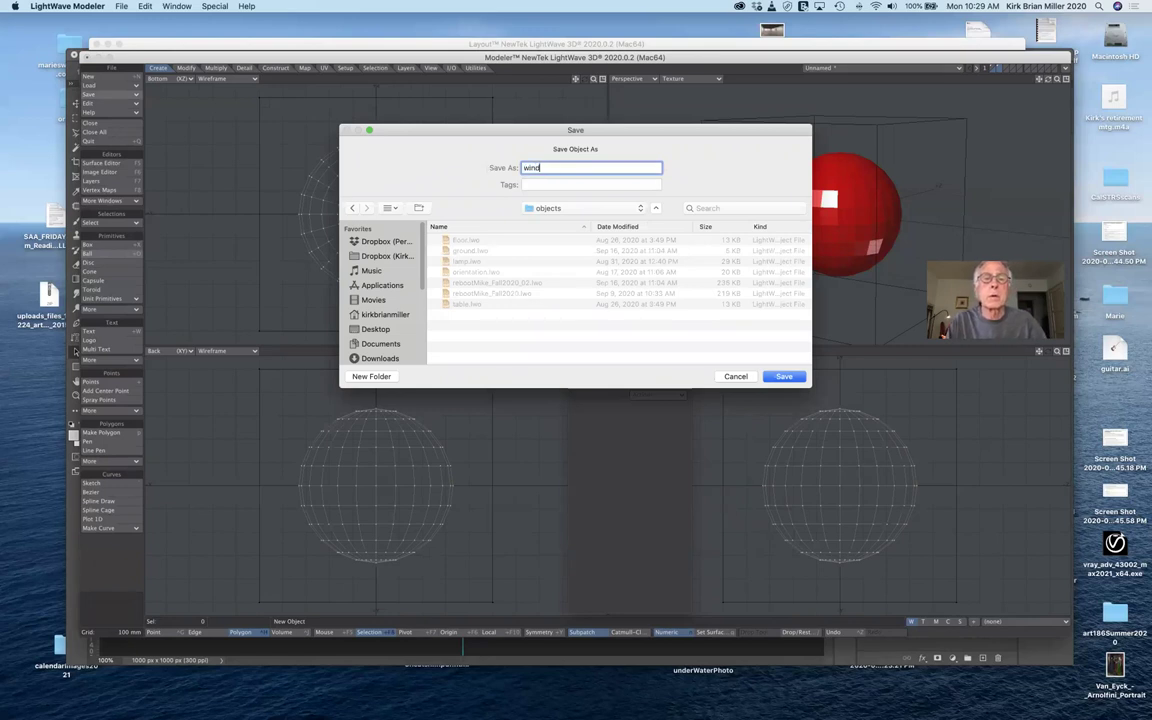
pyautogui.write('owBox')
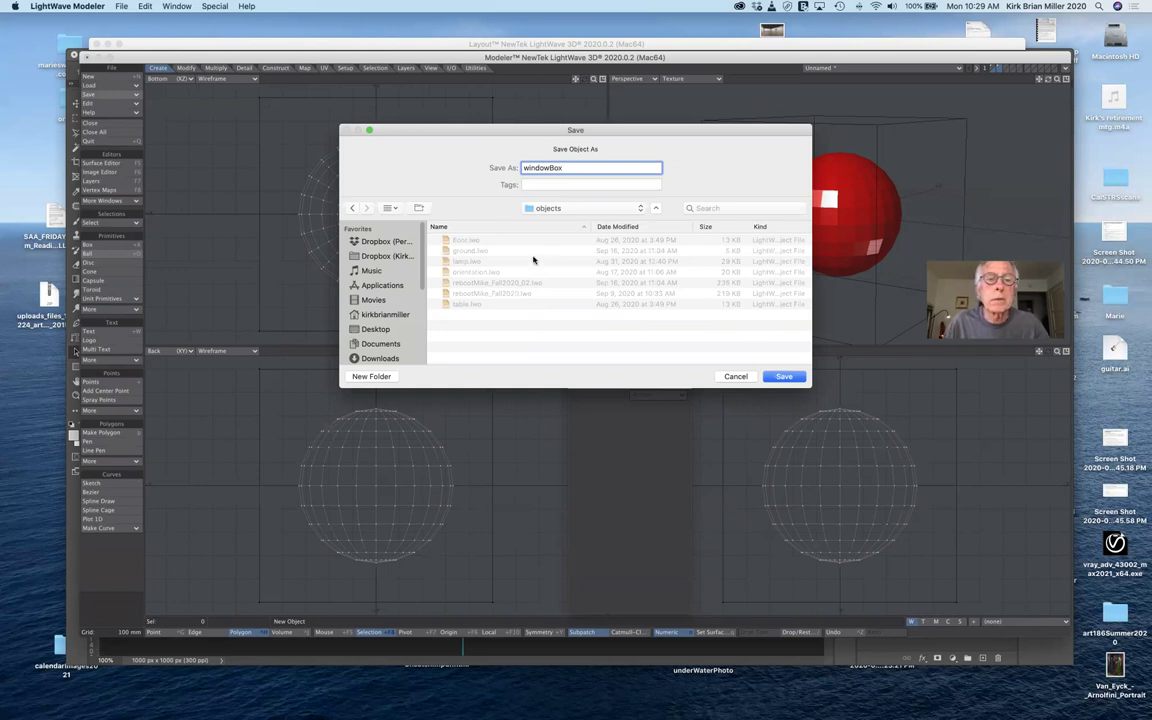
pyautogui.click(785, 377)
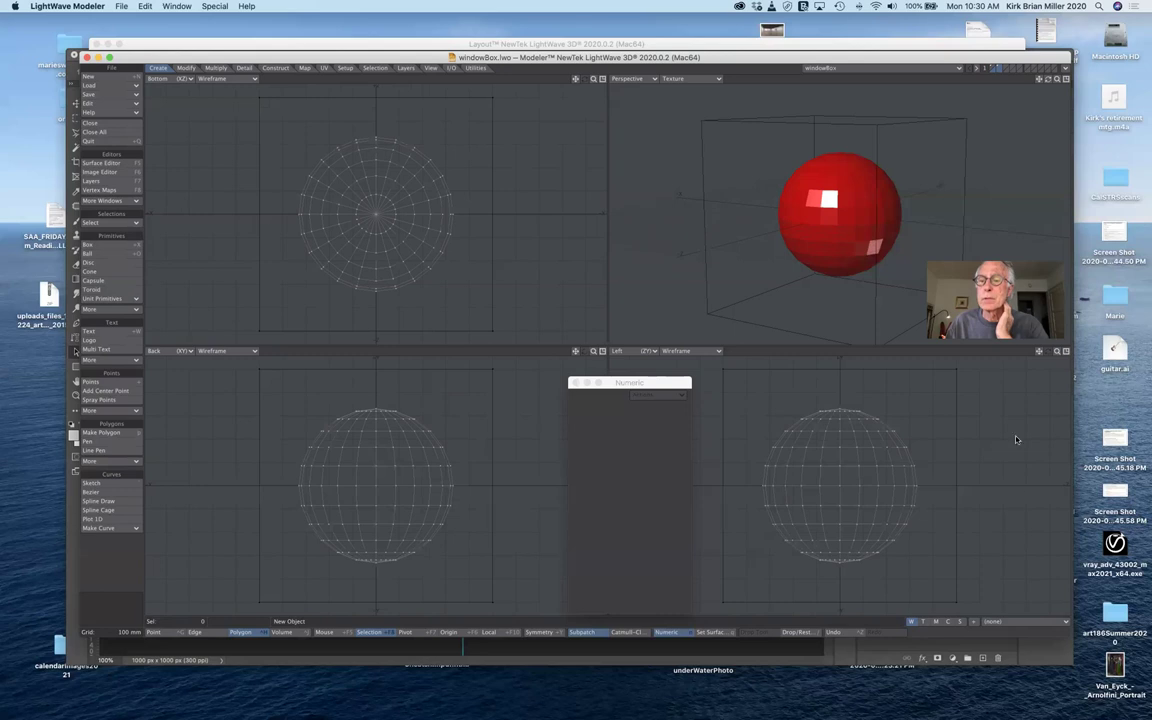
# Send the windowBox object to LightWave Layout and enlarge the Layout window to nearly fill the screen.
pyautogui.click(1065, 68)
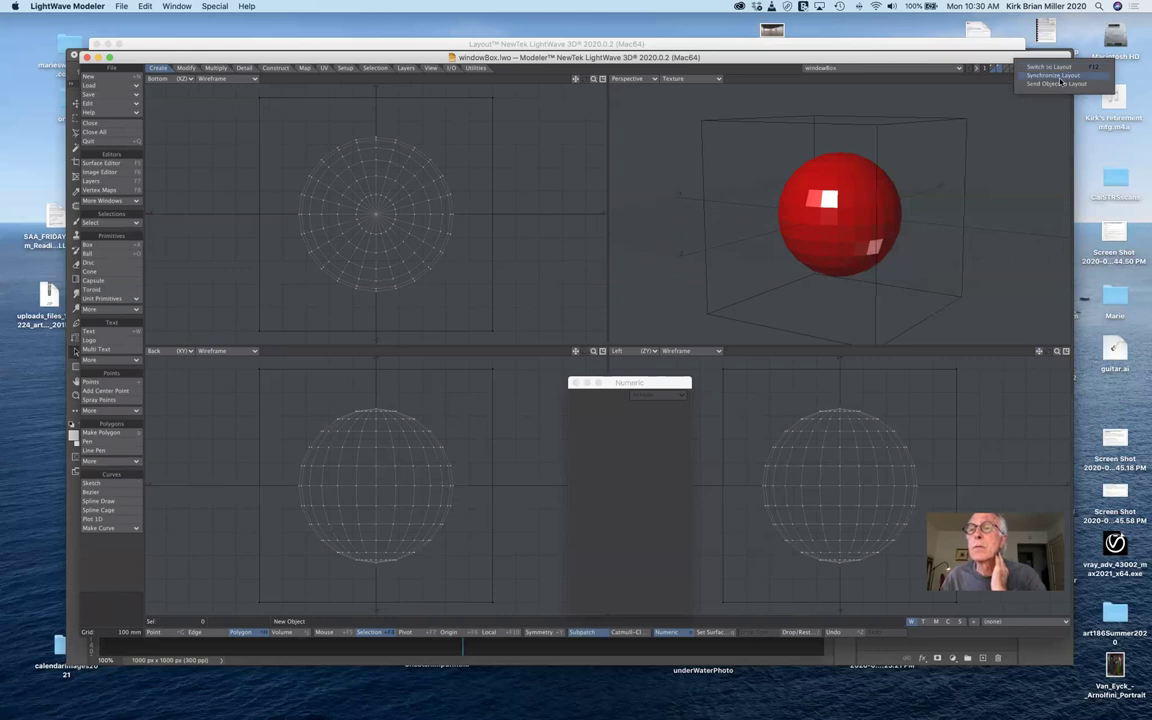
pyautogui.click(1065, 72)
pyautogui.click(1065, 72)
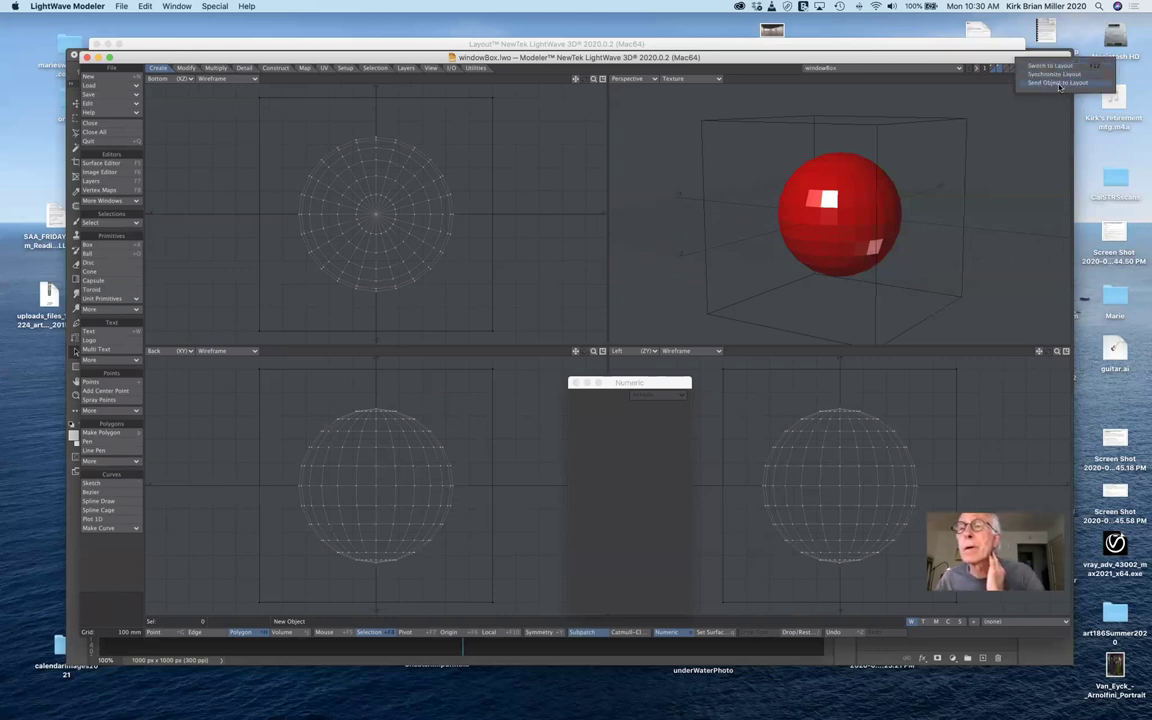
pyautogui.click(1066, 67)
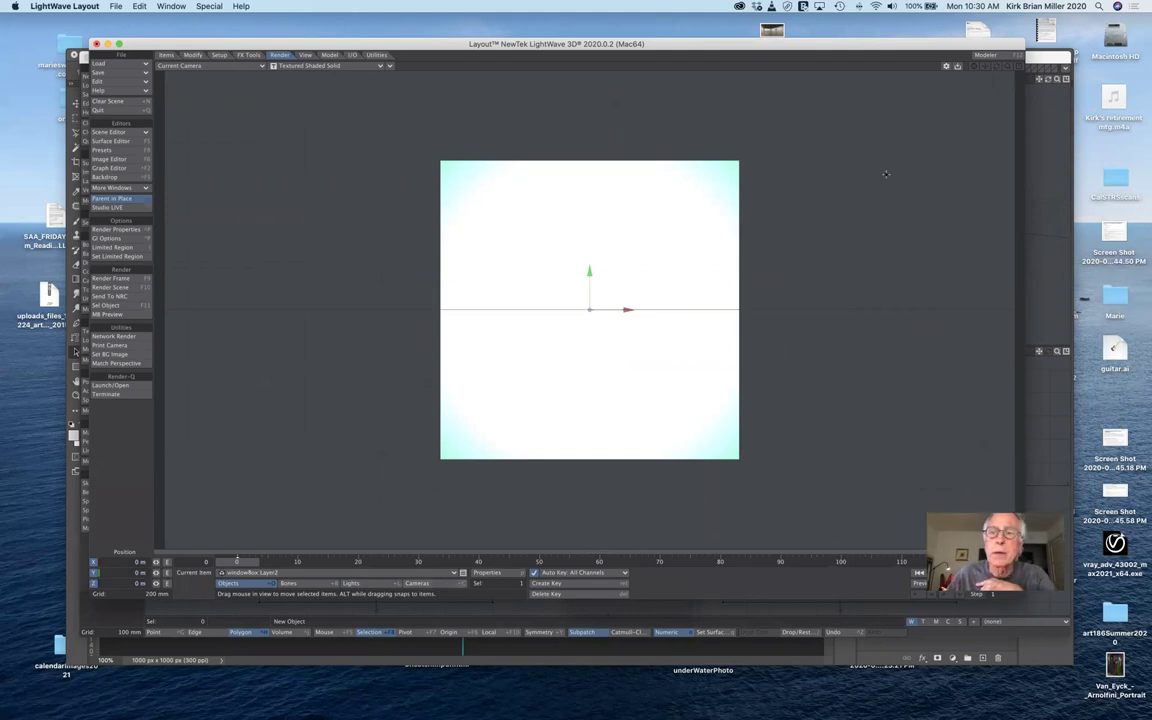
pyautogui.moveTo(930, 45); pyautogui.dragTo(880, 28)
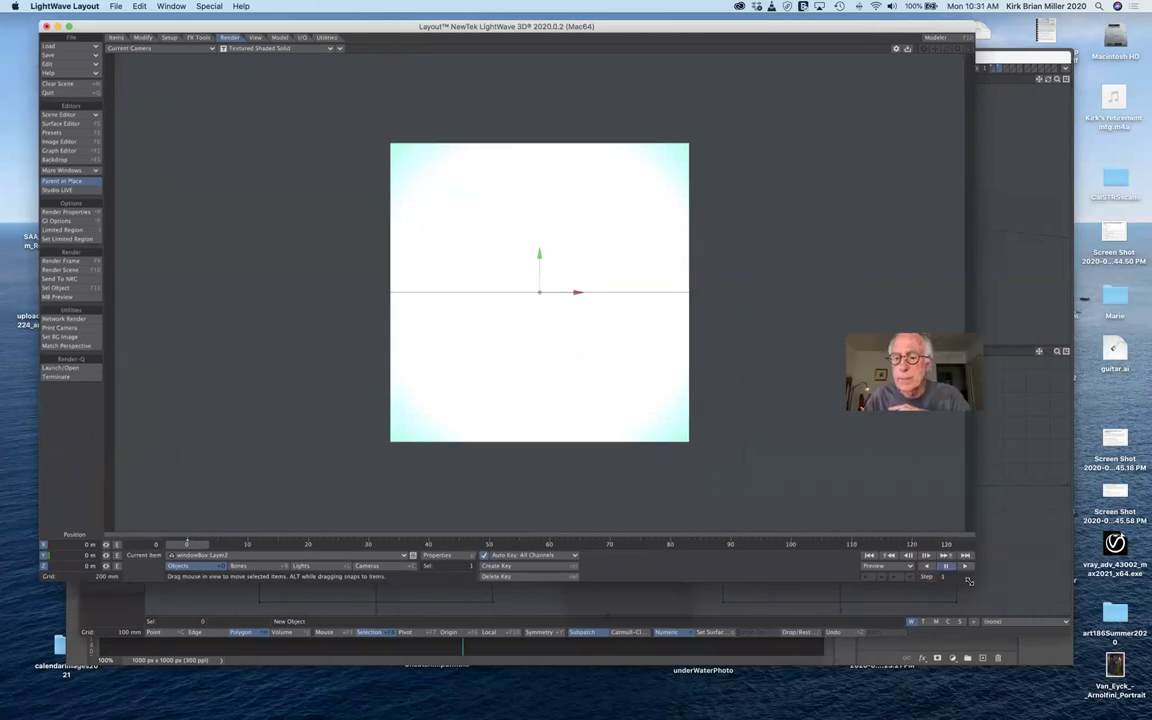
pyautogui.moveTo(964, 580); pyautogui.dragTo(1125, 690)
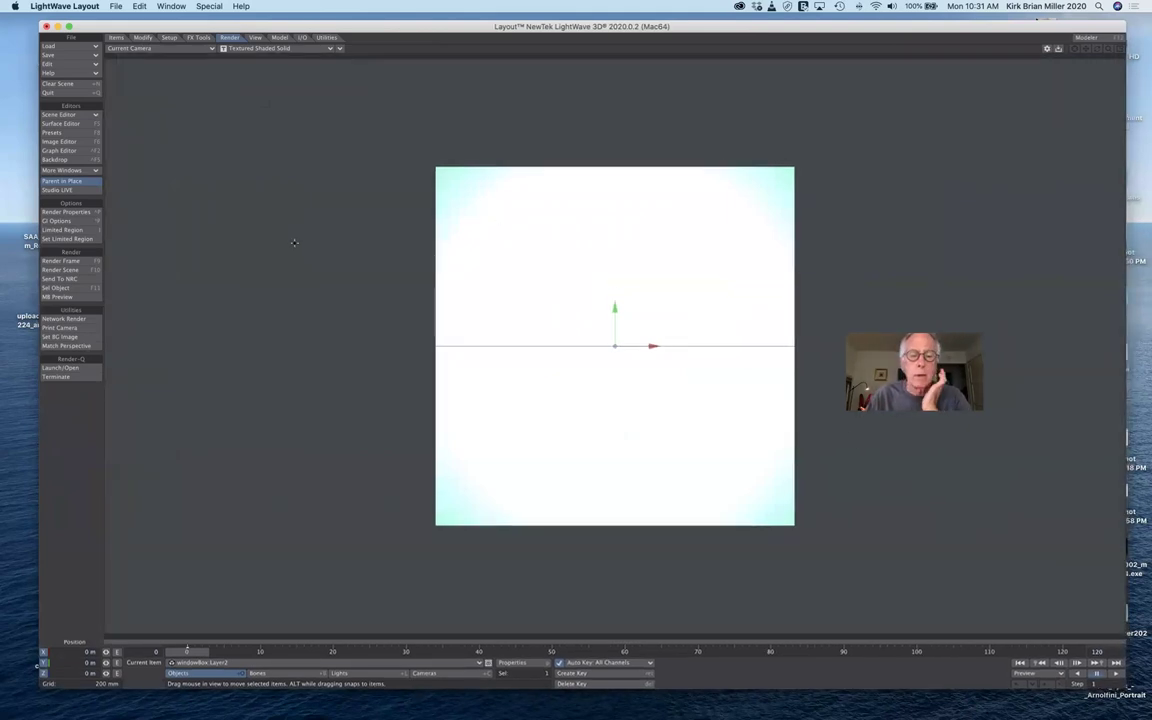
# Move the camera to about X 1.24 m, Y 444 mm, Z -3.04 m and rotate it to about -21° heading and 11° pitch.
pyautogui.click(424, 673)
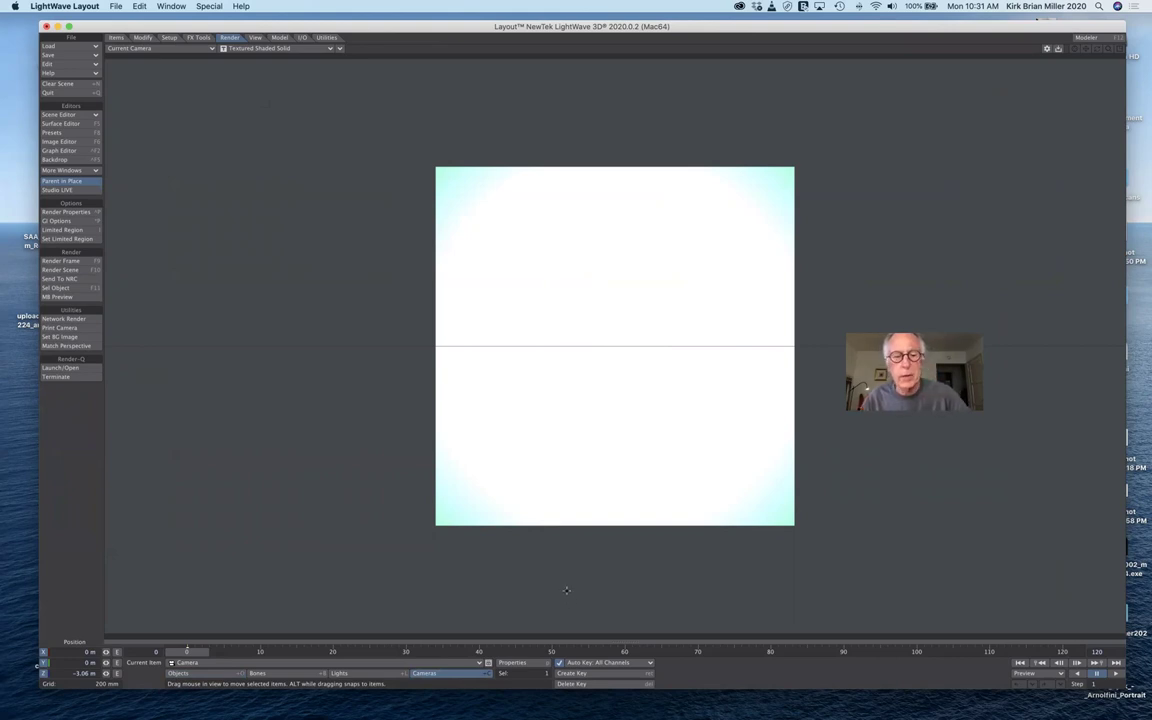
pyautogui.moveTo(1130, 346); pyautogui.dragTo(844, 481)
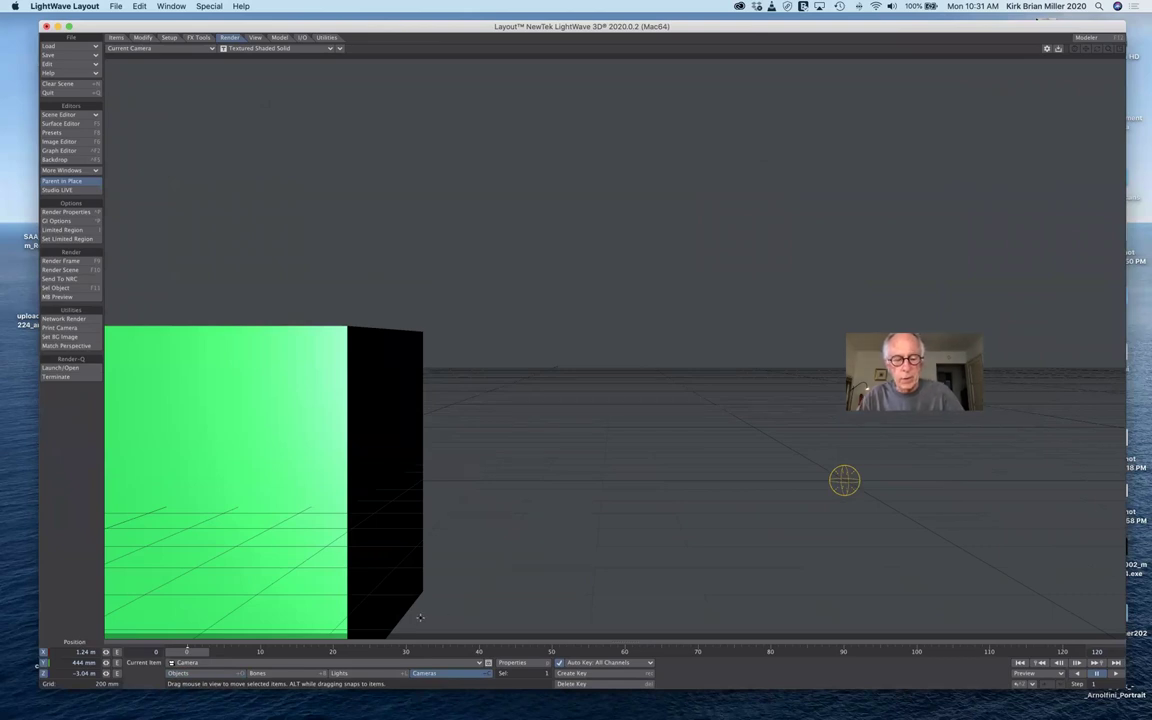
pyautogui.press('y')
pyautogui.moveTo(844, 481); pyautogui.dragTo(1151, 526)
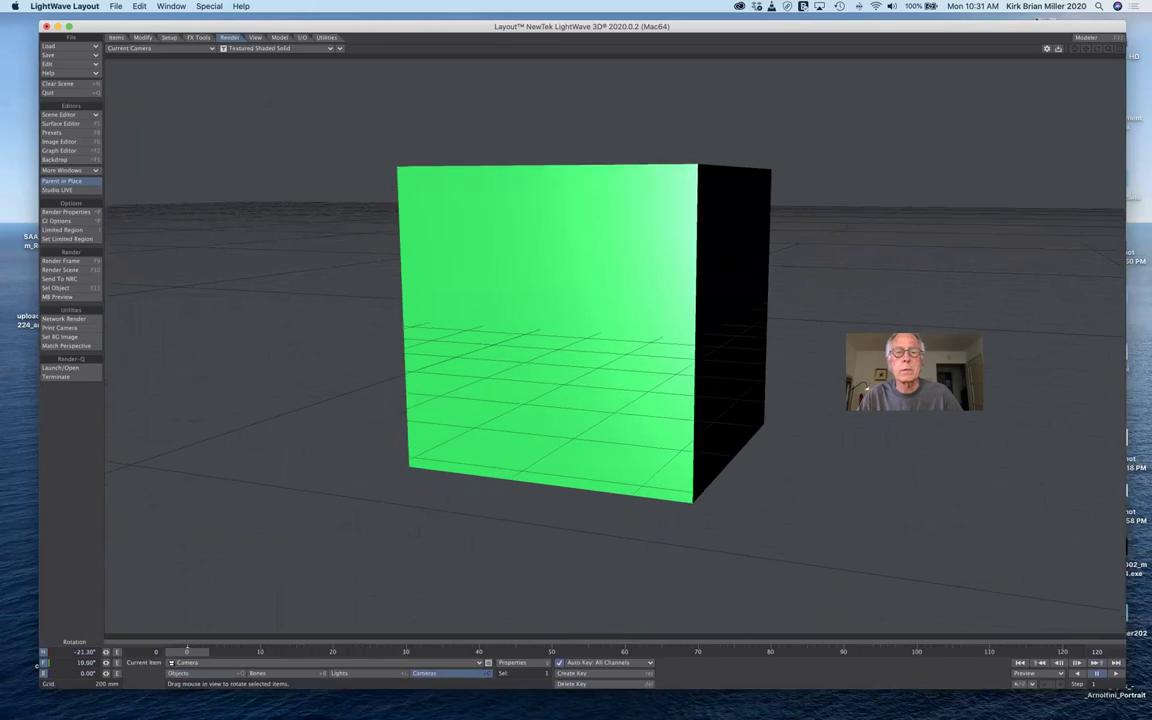
# Tilt the camera to about 20° pitch and -22.5° heading, and raise it to about 855 mm to frame the box from above.
pyautogui.click(474, 676)
pyautogui.click(444, 595)
pyautogui.moveTo(576, 400); pyautogui.dragTo(594, 315)
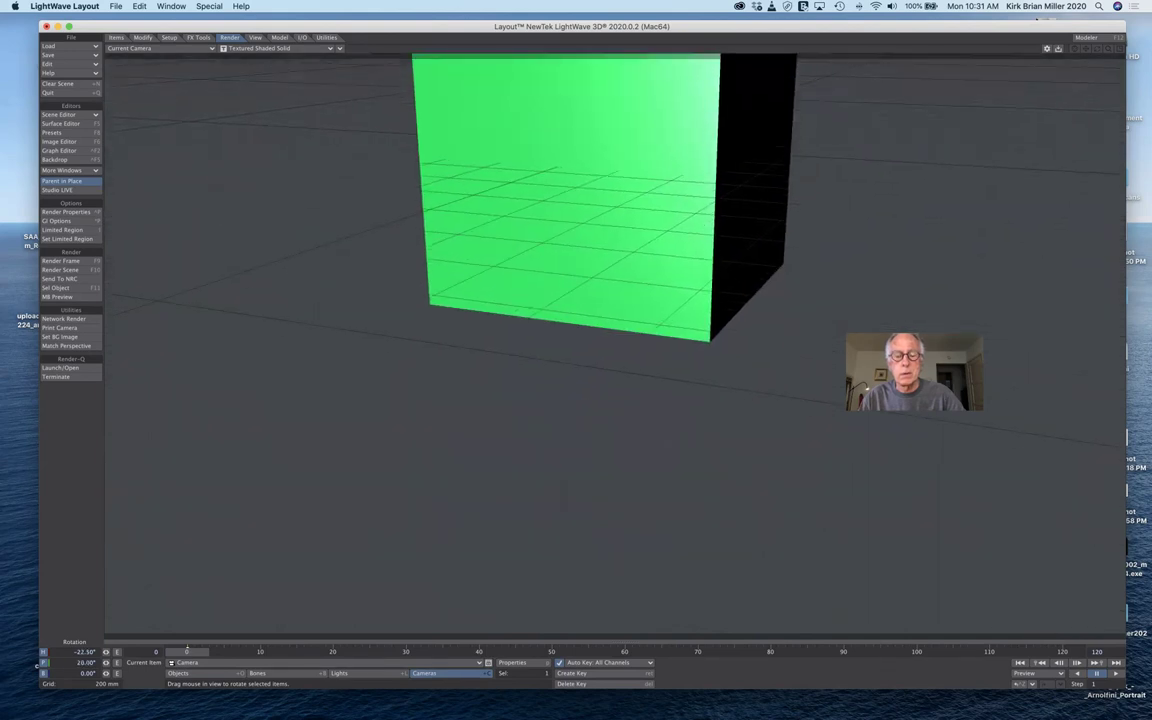
pyautogui.press('t')
pyautogui.moveTo(511, 598); pyautogui.dragTo(507, 712)
pyautogui.moveTo(485, 712)
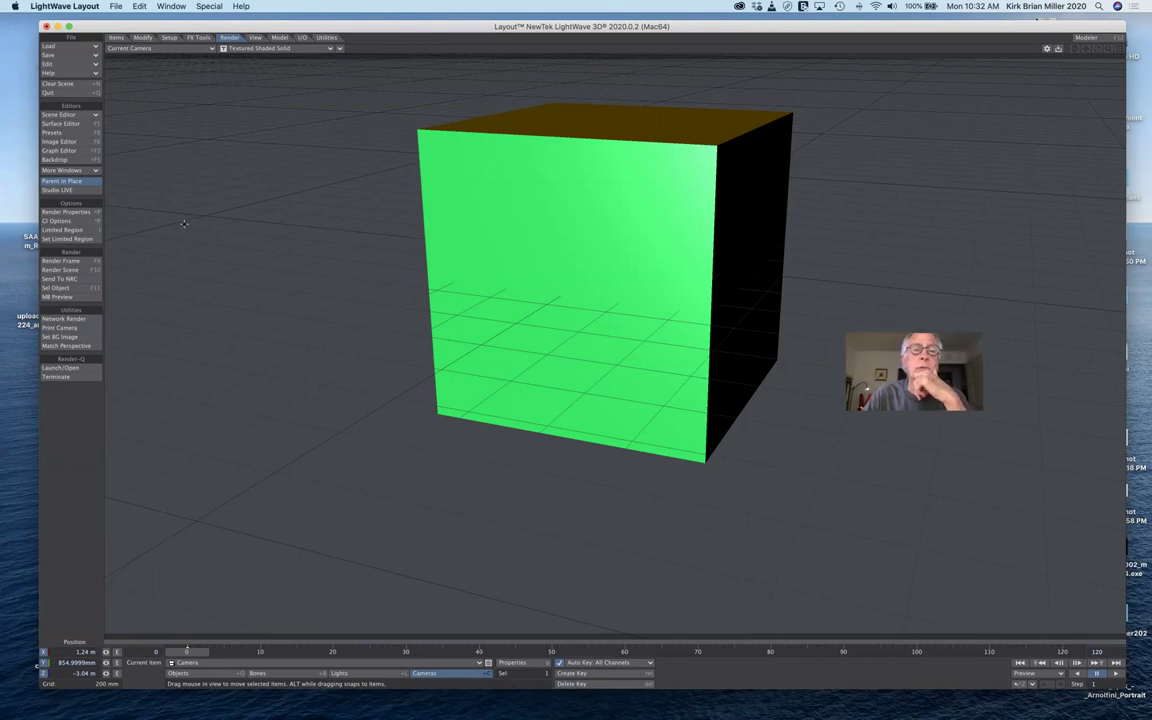
# Open the Surface Editor beside the box and change the box surface's material to Standard.
pyautogui.click(73, 124)
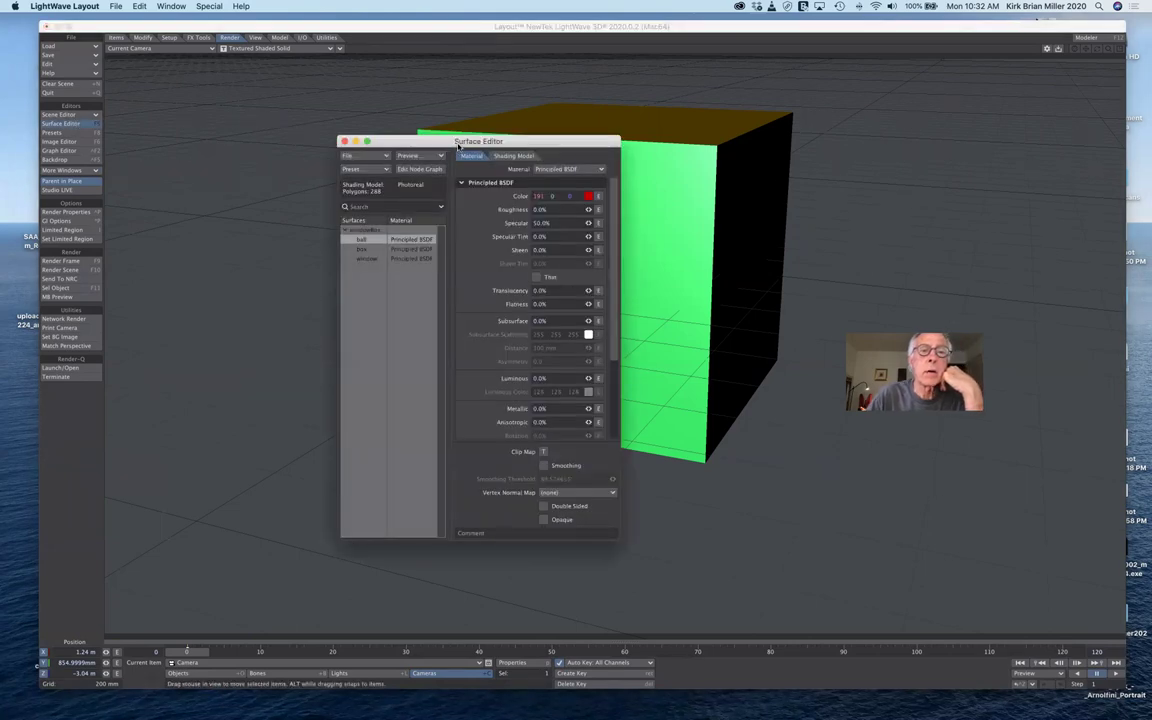
pyautogui.moveTo(458, 145); pyautogui.dragTo(233, 131)
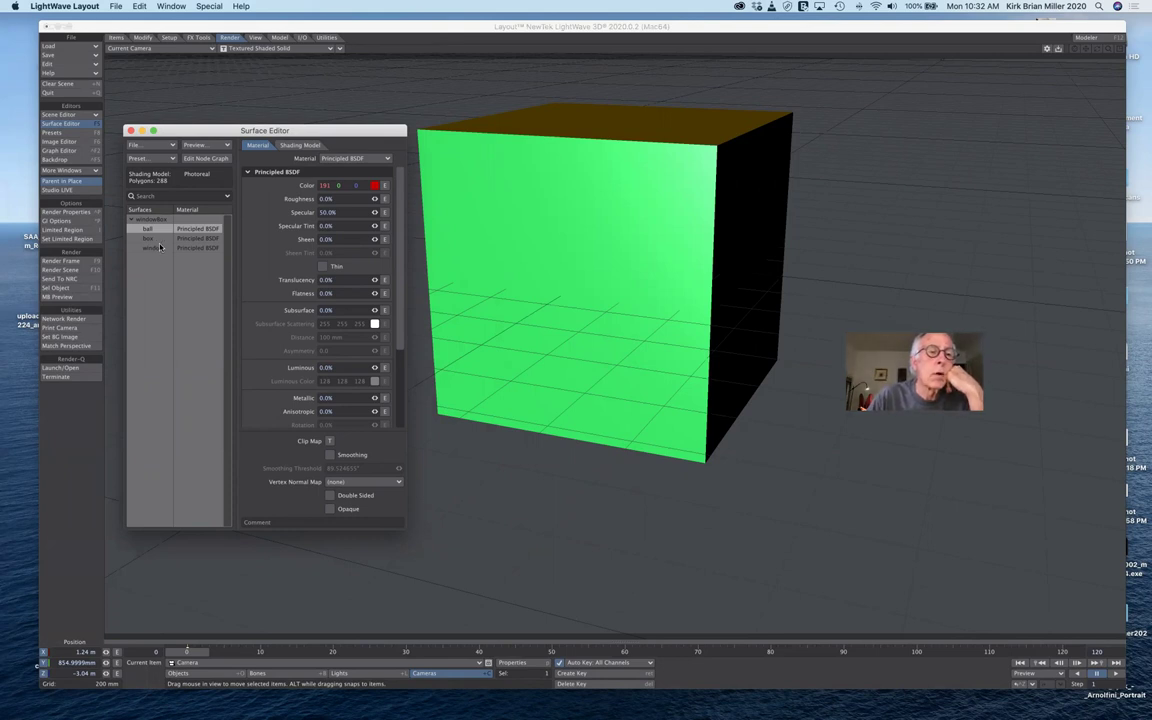
pyautogui.click(156, 239)
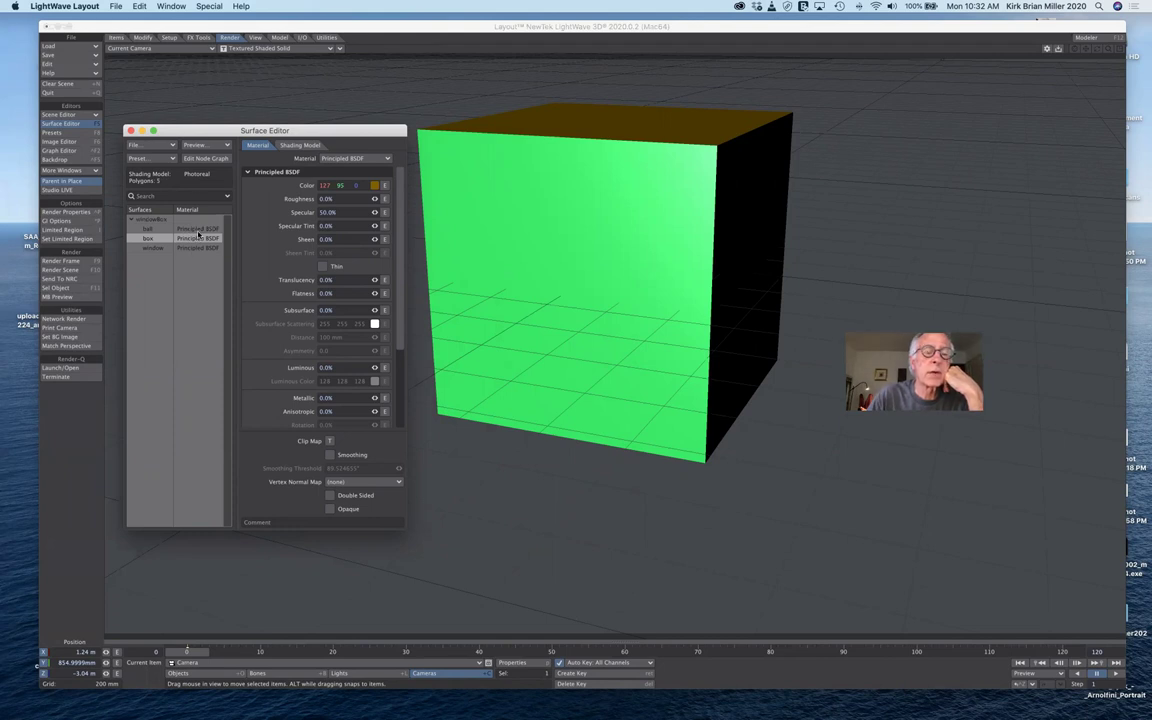
pyautogui.click(360, 159)
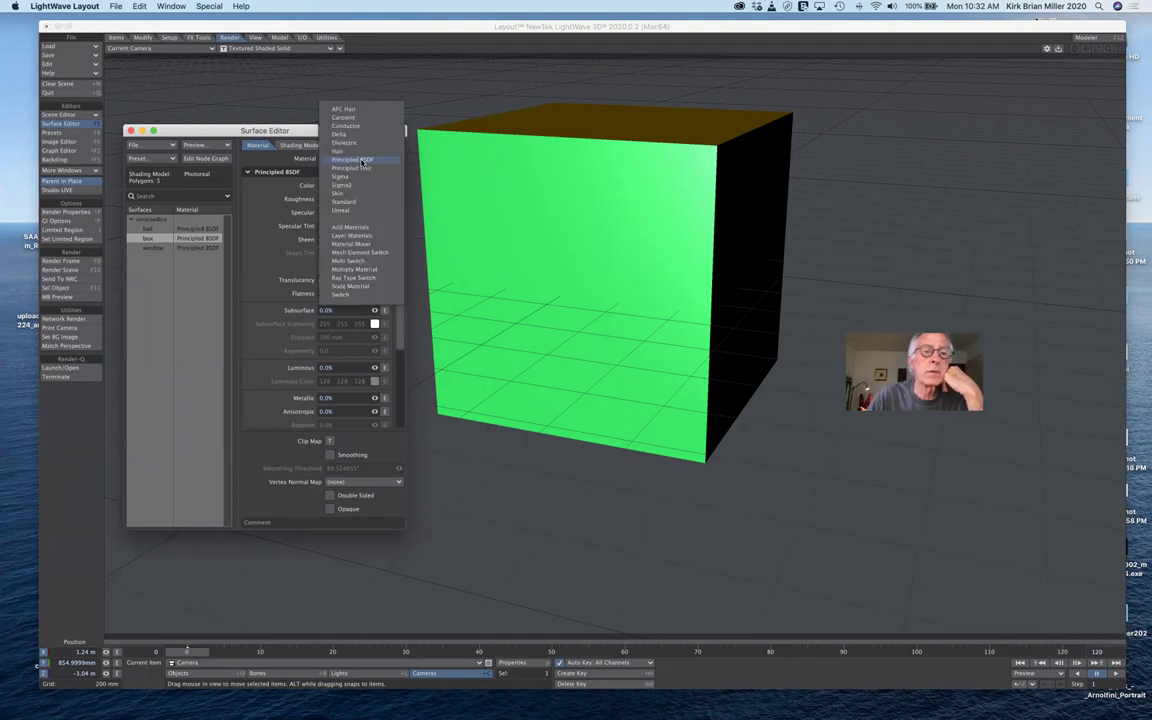
pyautogui.click(342, 201)
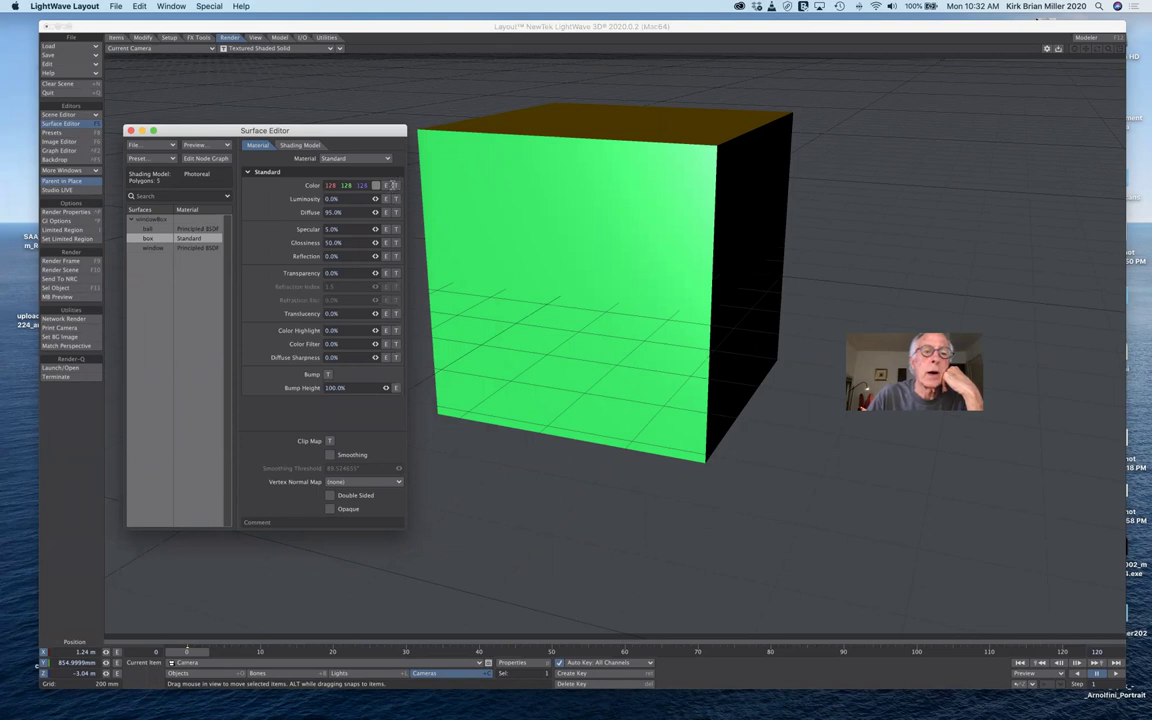
# Open the color texture of the box surface and set its image map projection to Cubic.
pyautogui.click(395, 185)
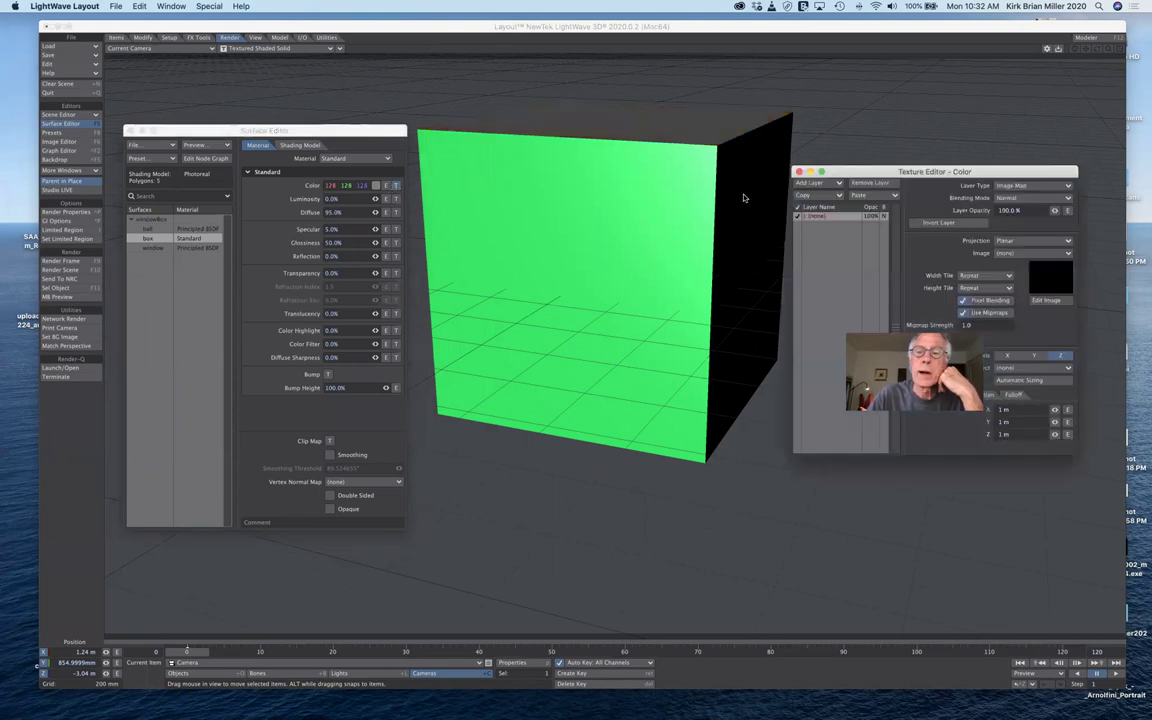
pyautogui.moveTo(856, 171); pyautogui.dragTo(546, 181)
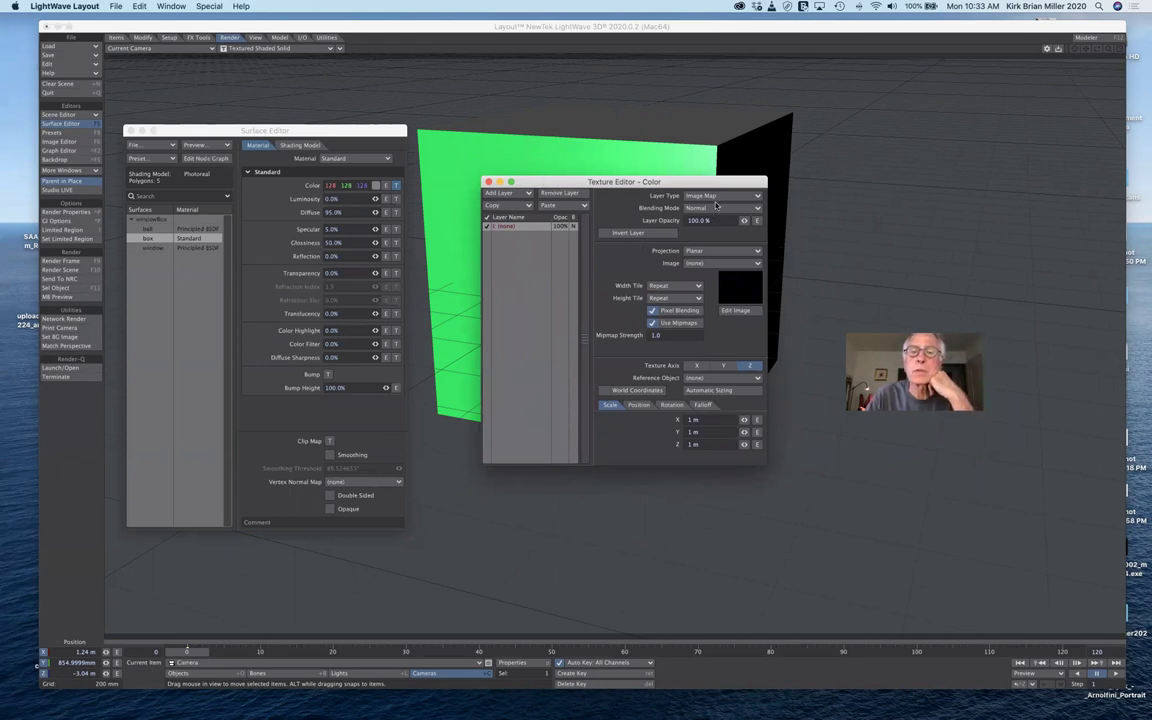
pyautogui.click(726, 253)
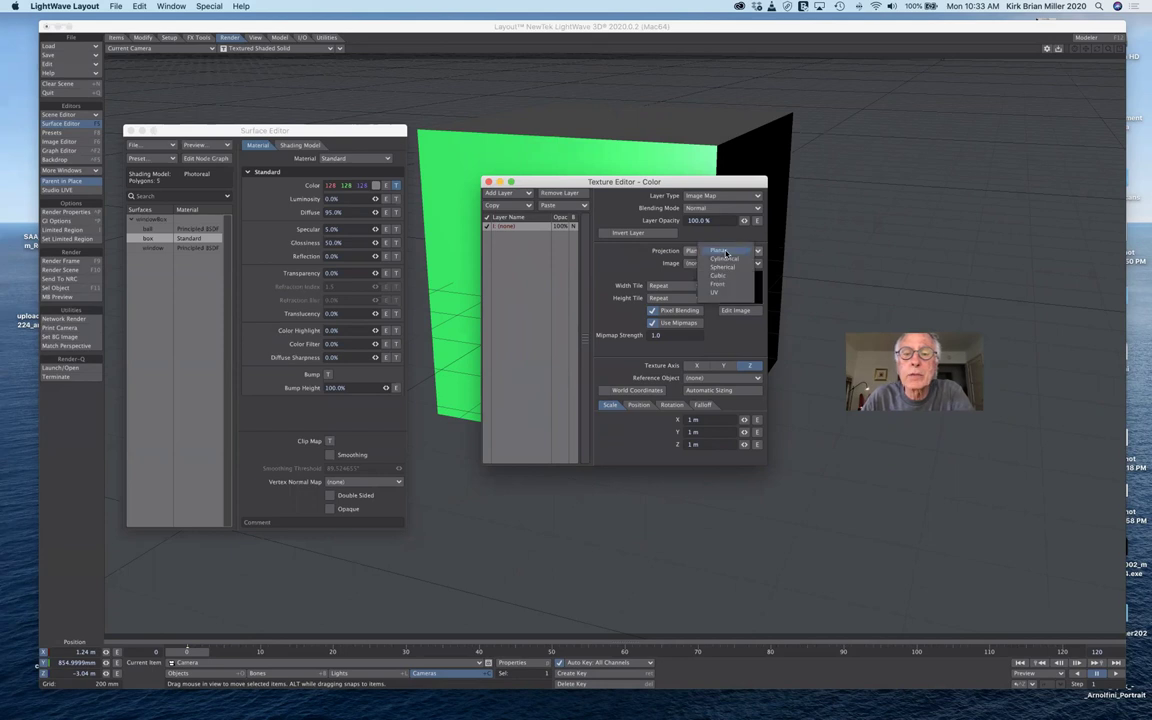
pyautogui.click(734, 275)
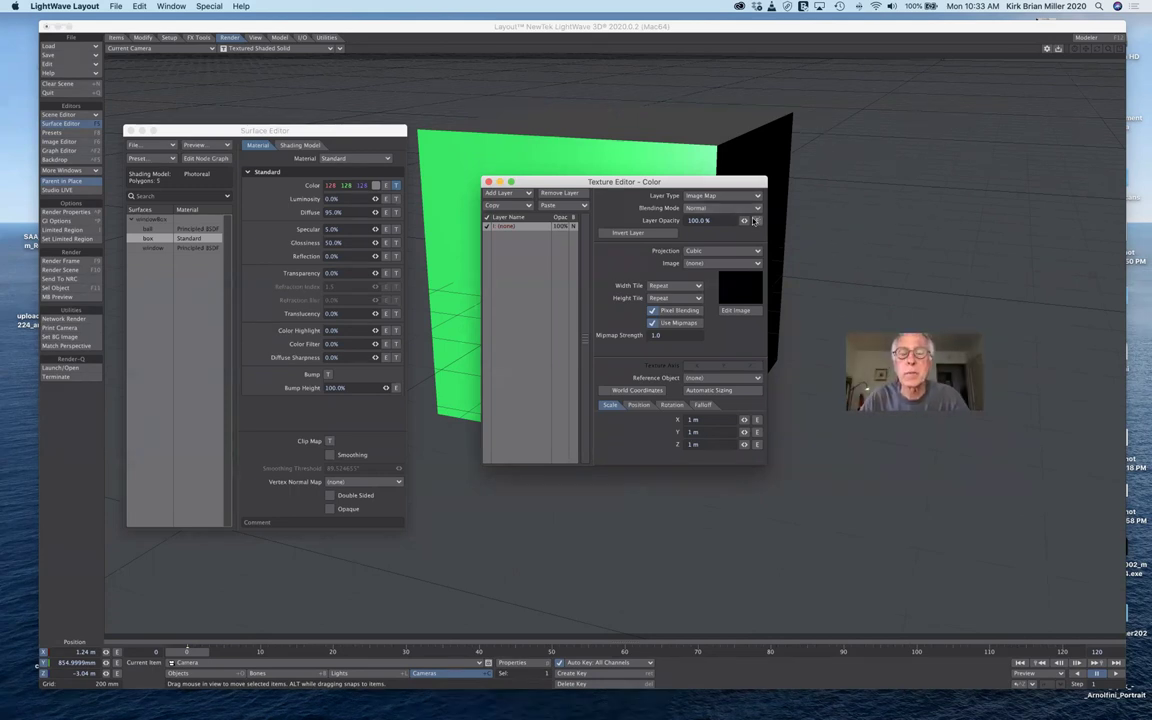
# Start loading an image for the color texture and move the file dialog aside.
pyautogui.click(722, 263)
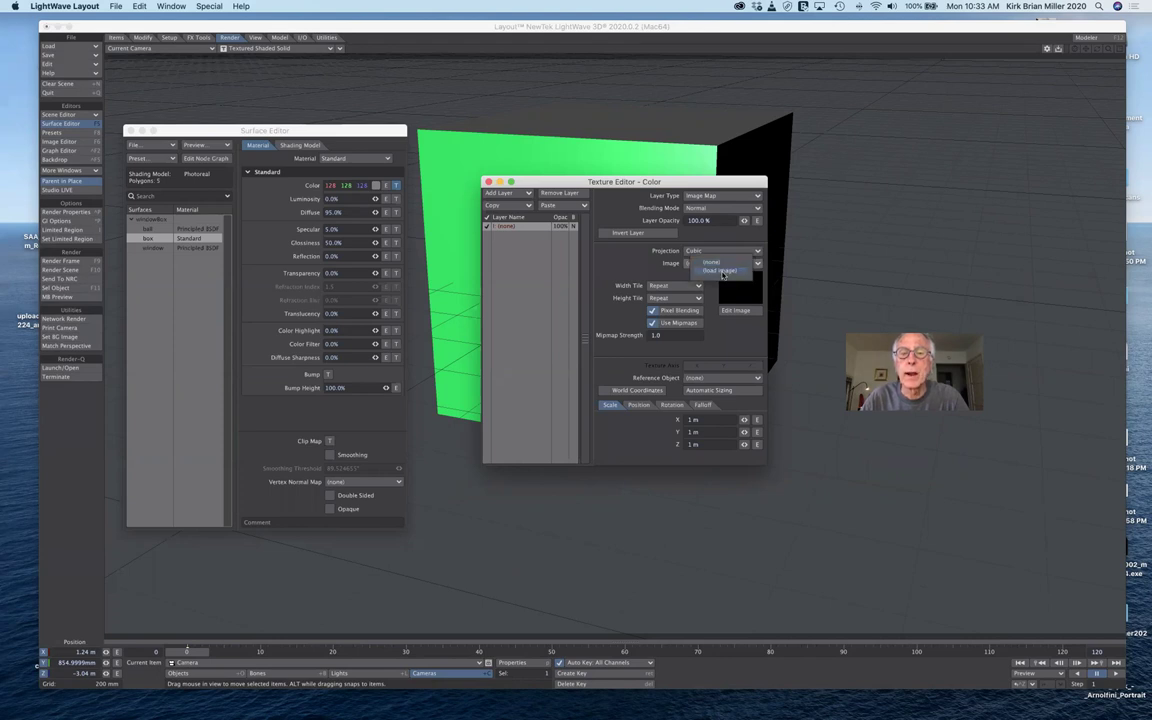
pyautogui.click(721, 271)
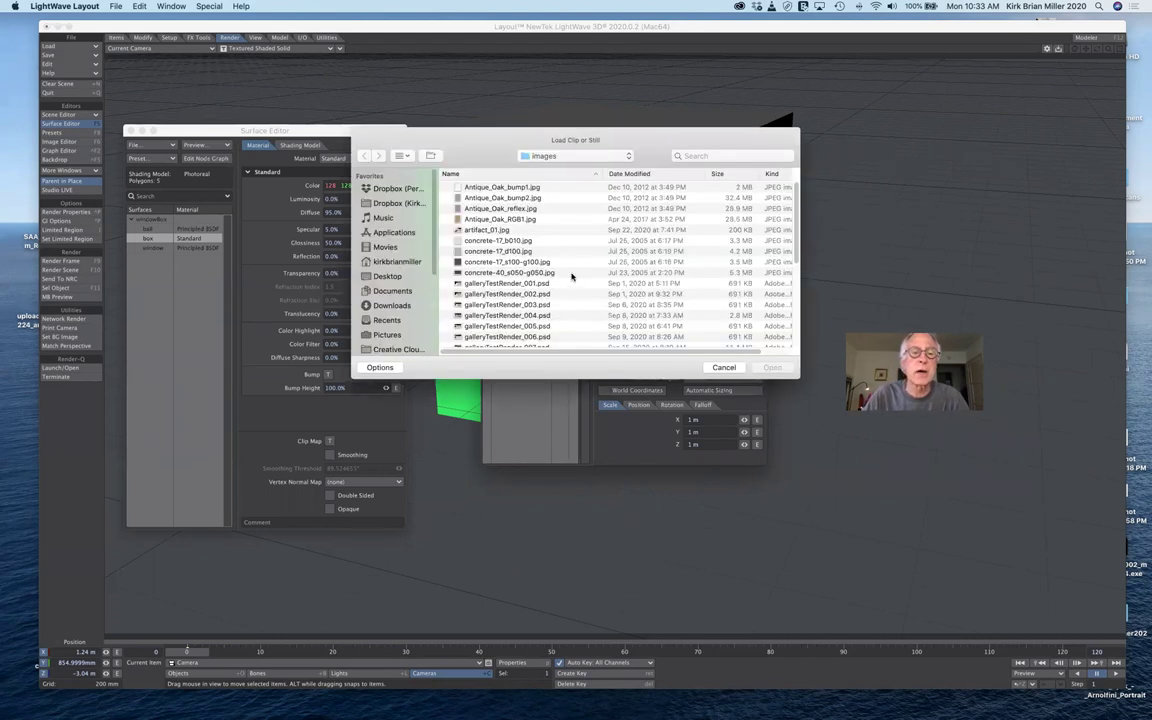
pyautogui.moveTo(494, 163); pyautogui.dragTo(597, 165)
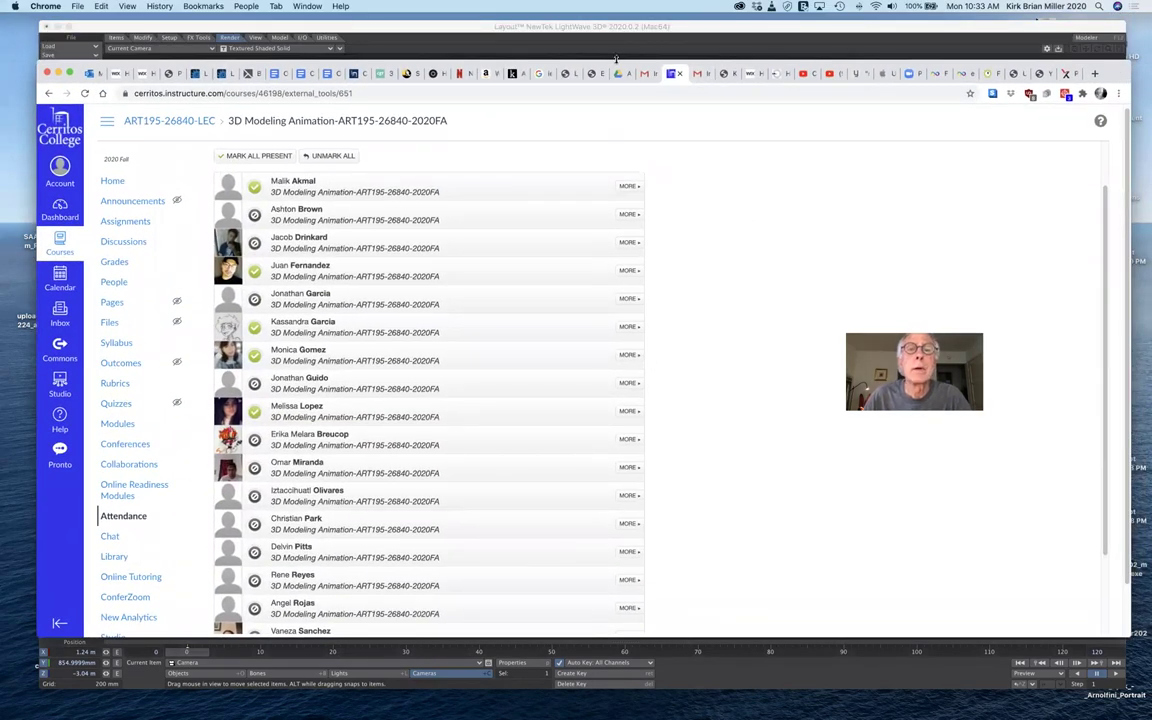
# Switch to Google Drive in Chrome and open the Wood folder in art195Fall2020 > Classic Content > Images.
pyautogui.click(620, 73)
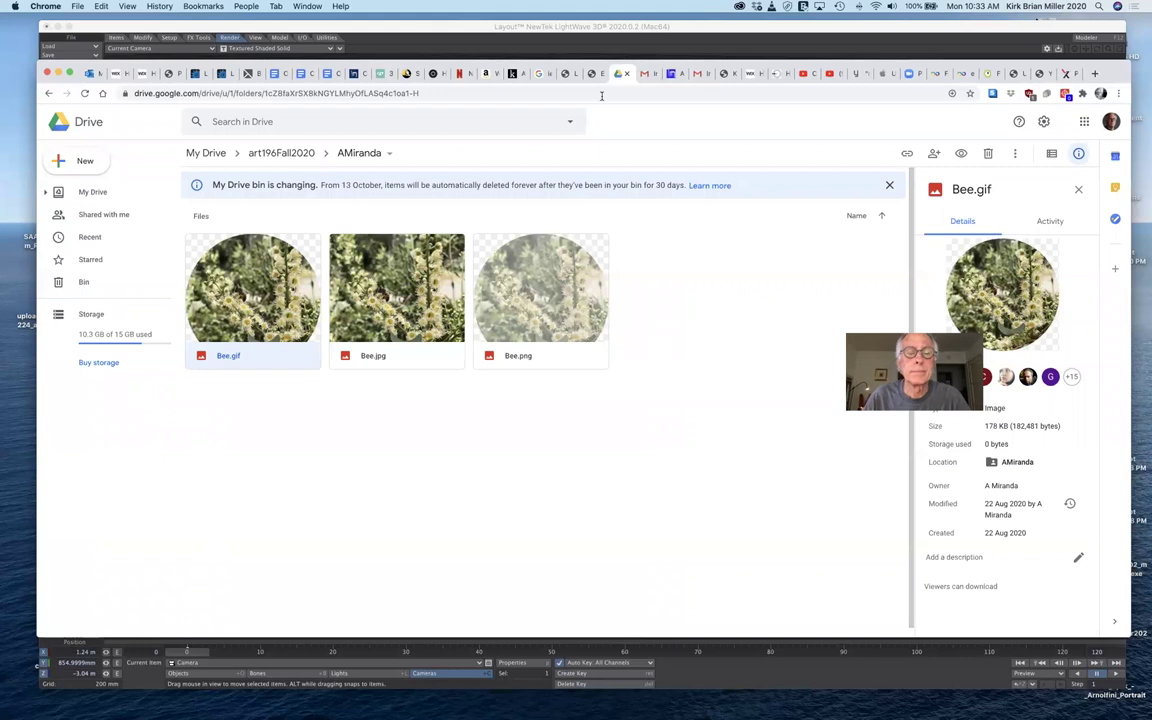
pyautogui.click(220, 153)
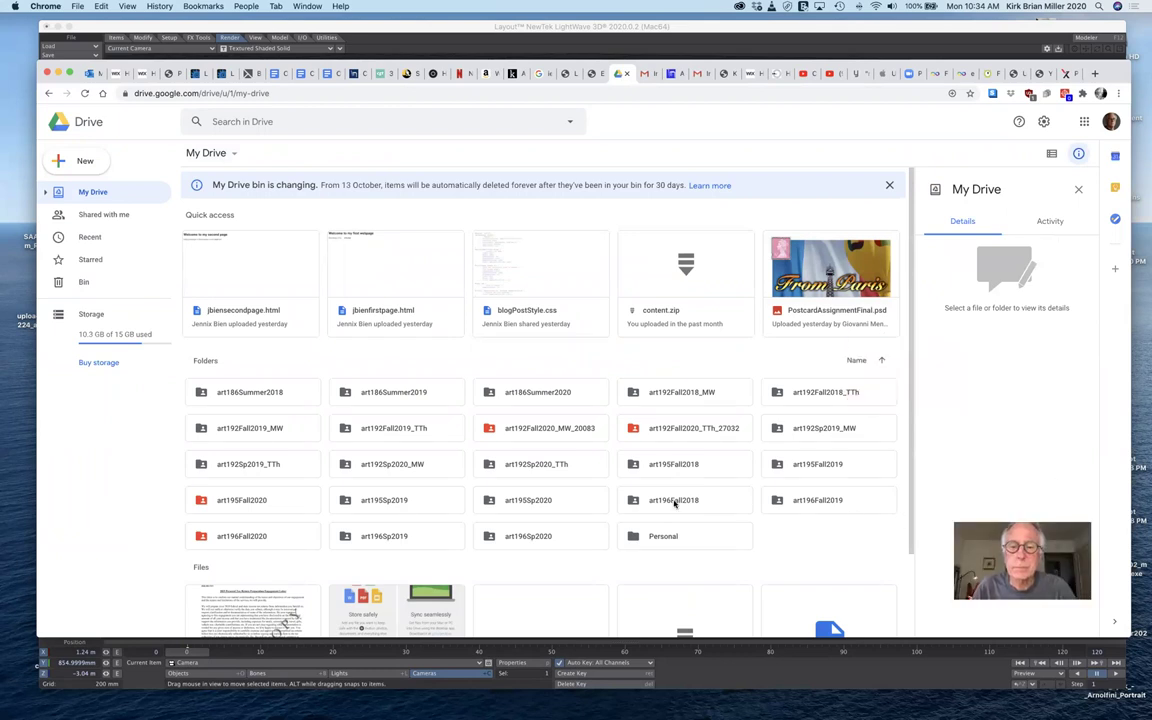
pyautogui.doubleClick(200, 500)
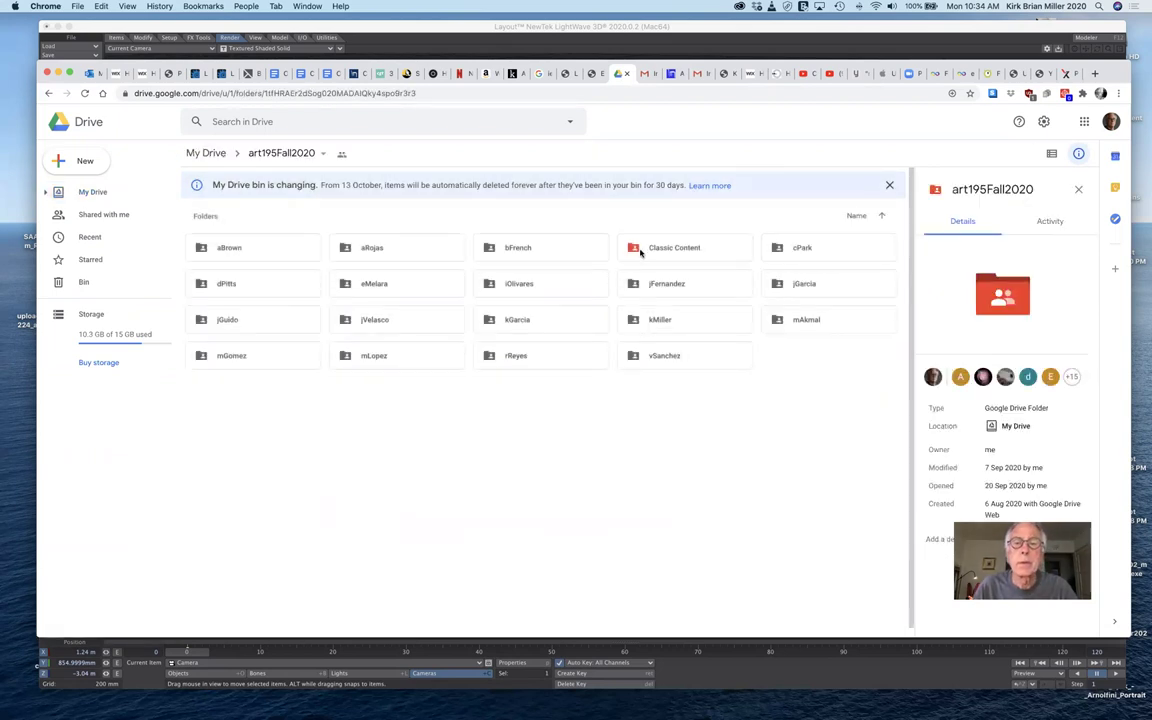
pyautogui.doubleClick(634, 249)
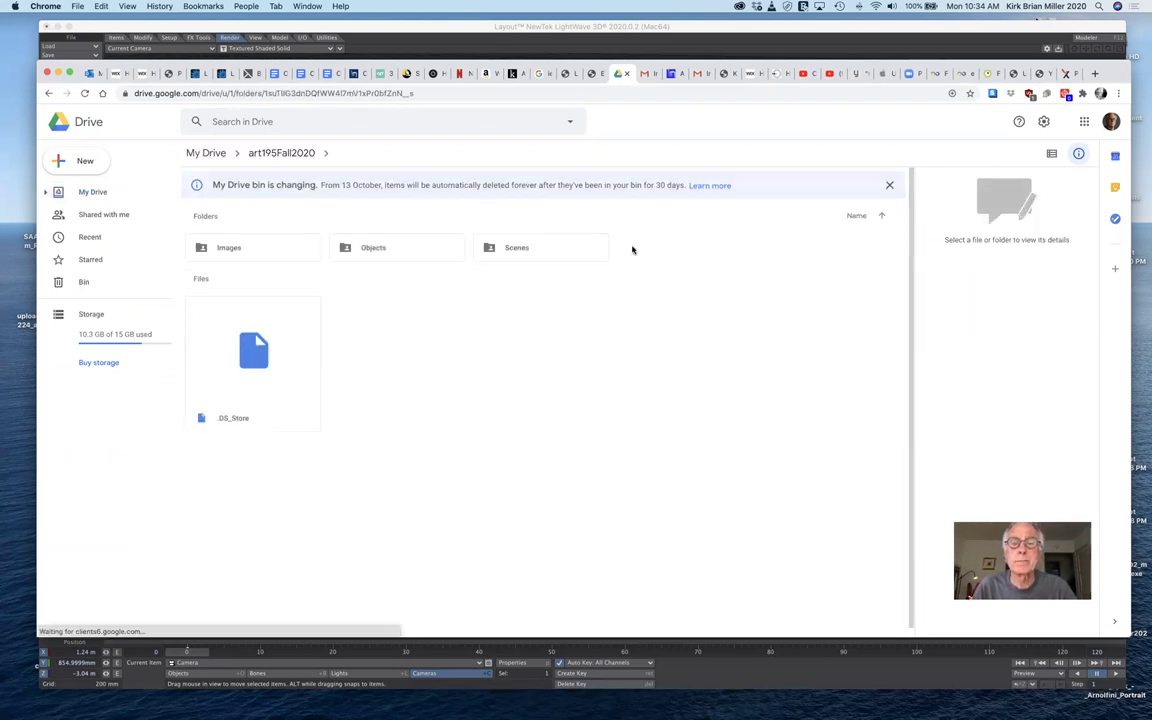
pyautogui.doubleClick(202, 249)
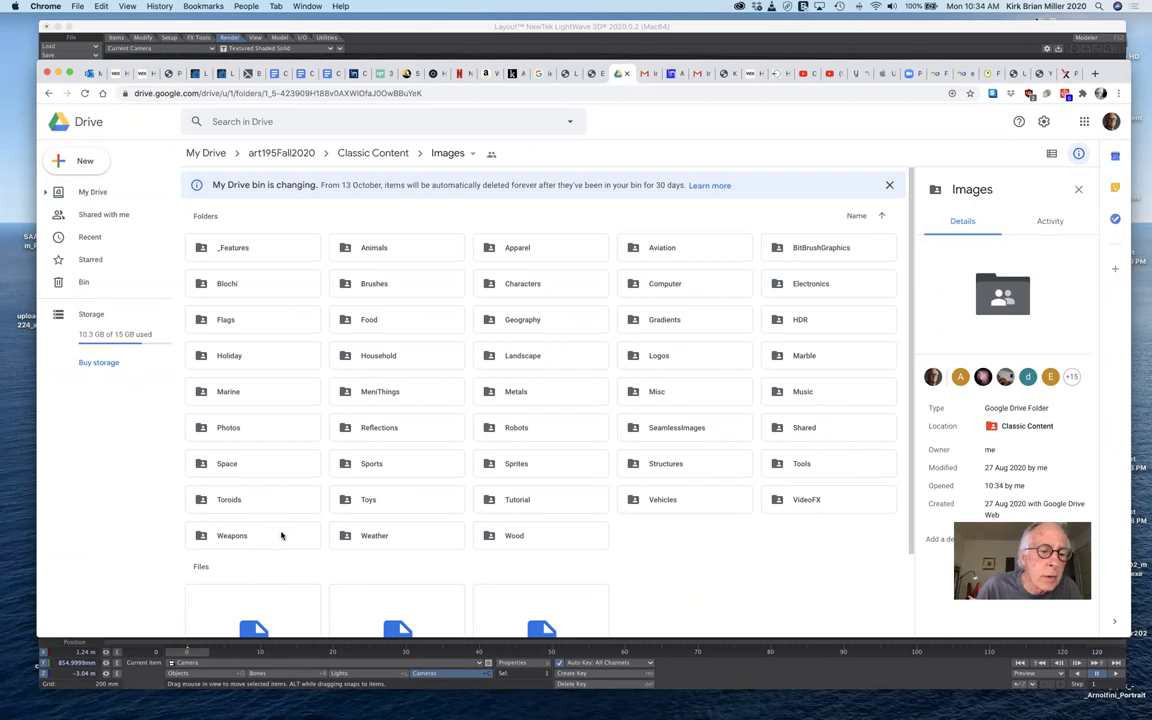
pyautogui.doubleClick(486, 536)
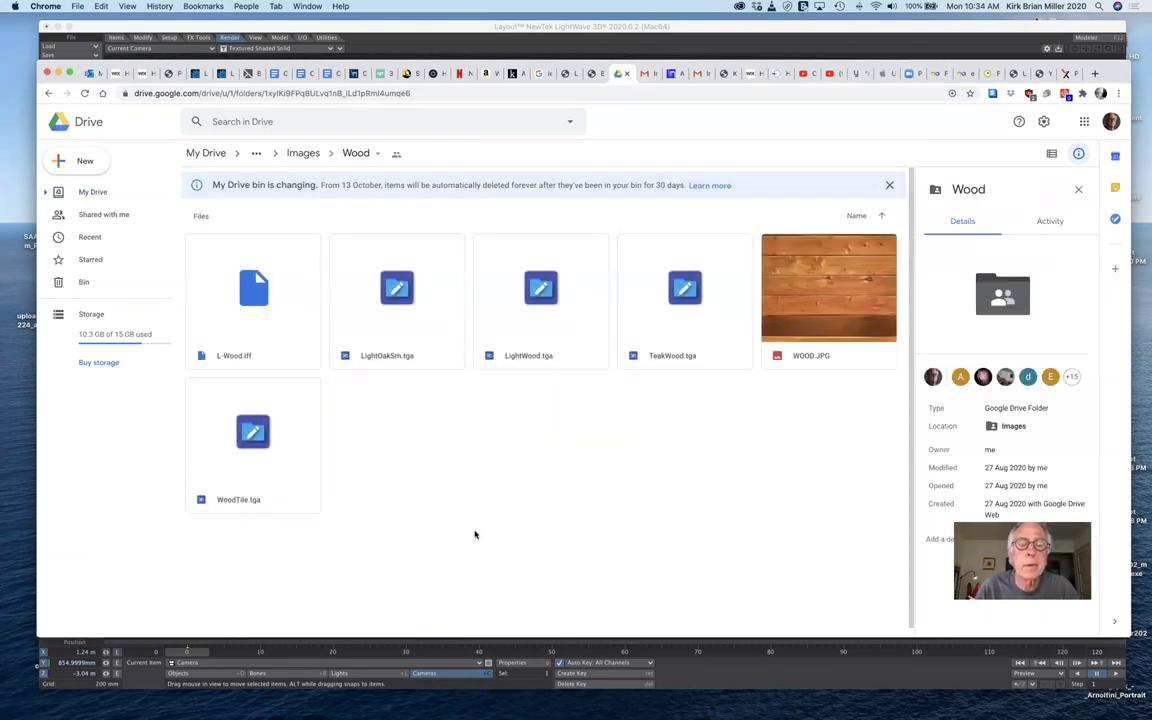
# Download WOOD.JPG into the images folder of contentFall2020 on the Desktop.
pyautogui.click(827, 315)
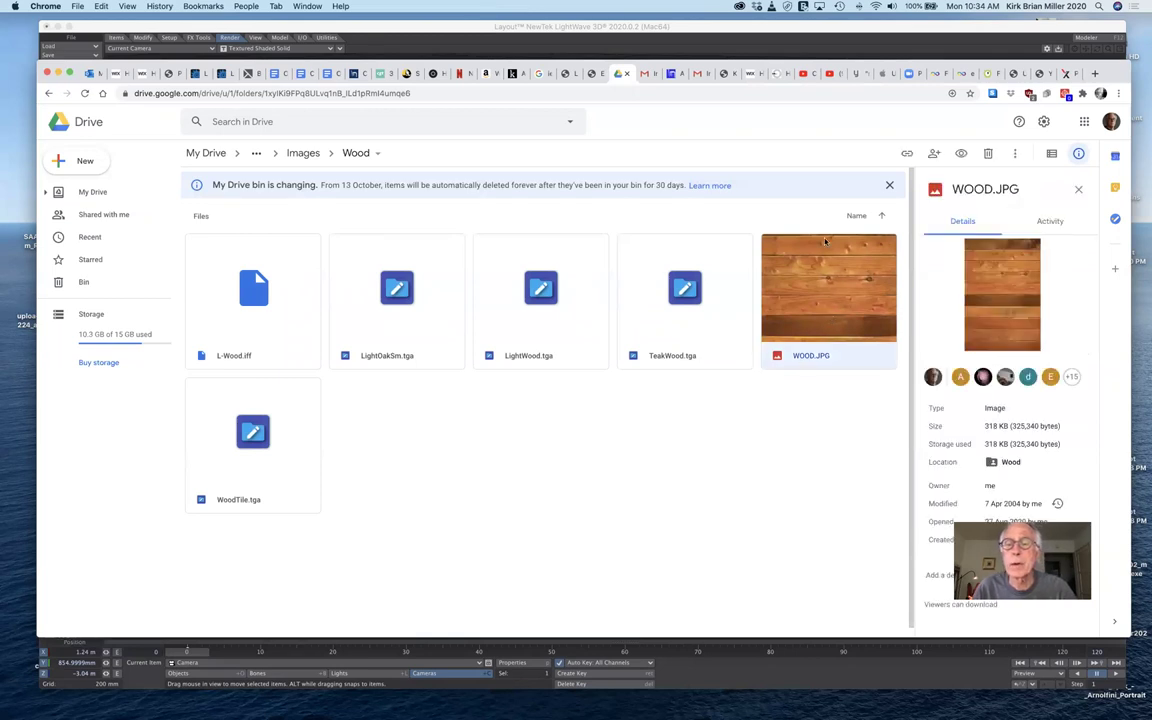
pyautogui.rightClick(827, 294)
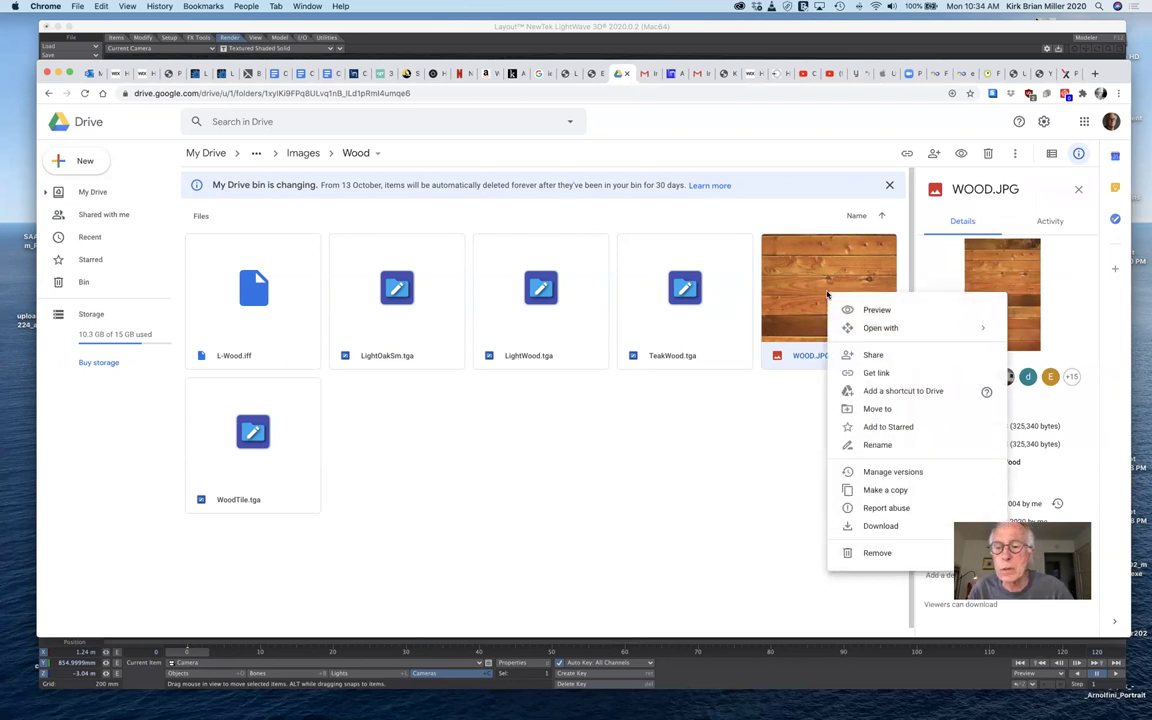
pyautogui.click(867, 527)
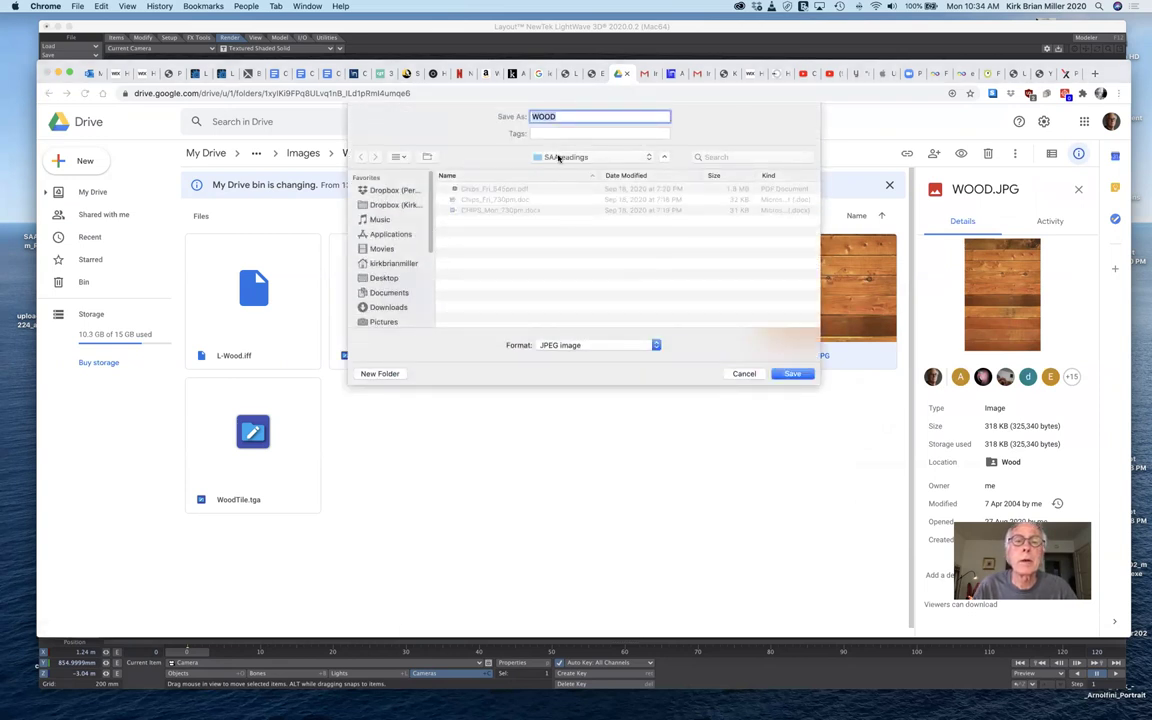
pyautogui.click(559, 158)
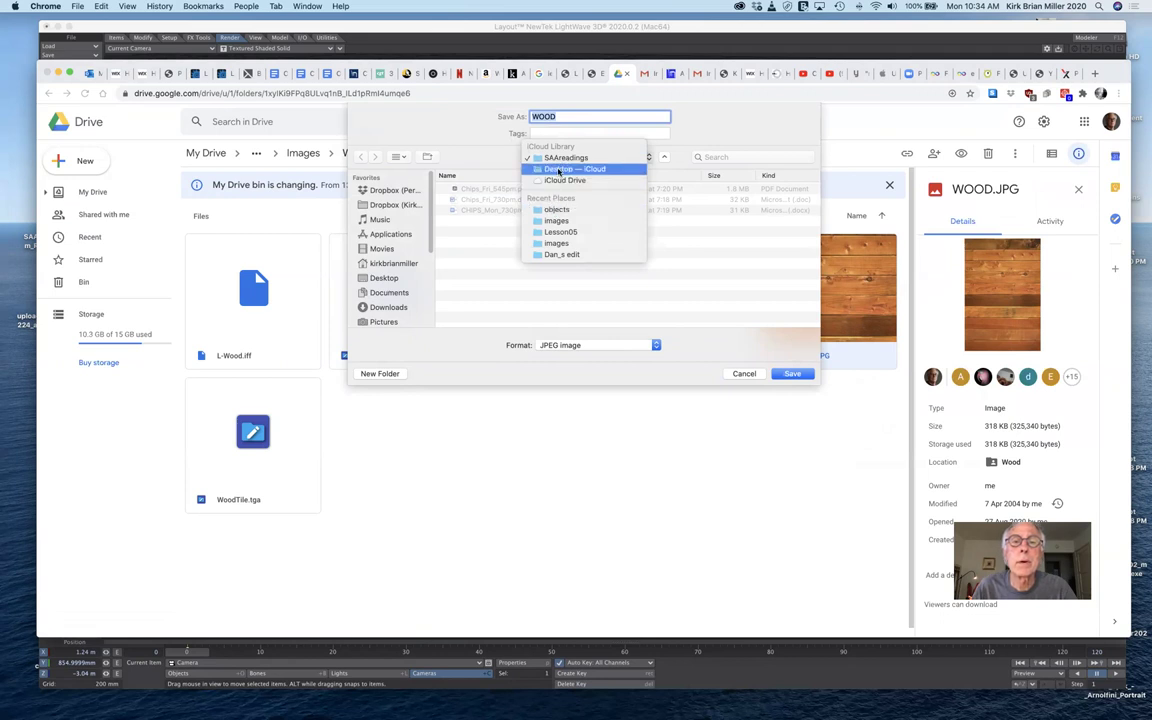
pyautogui.click(565, 169)
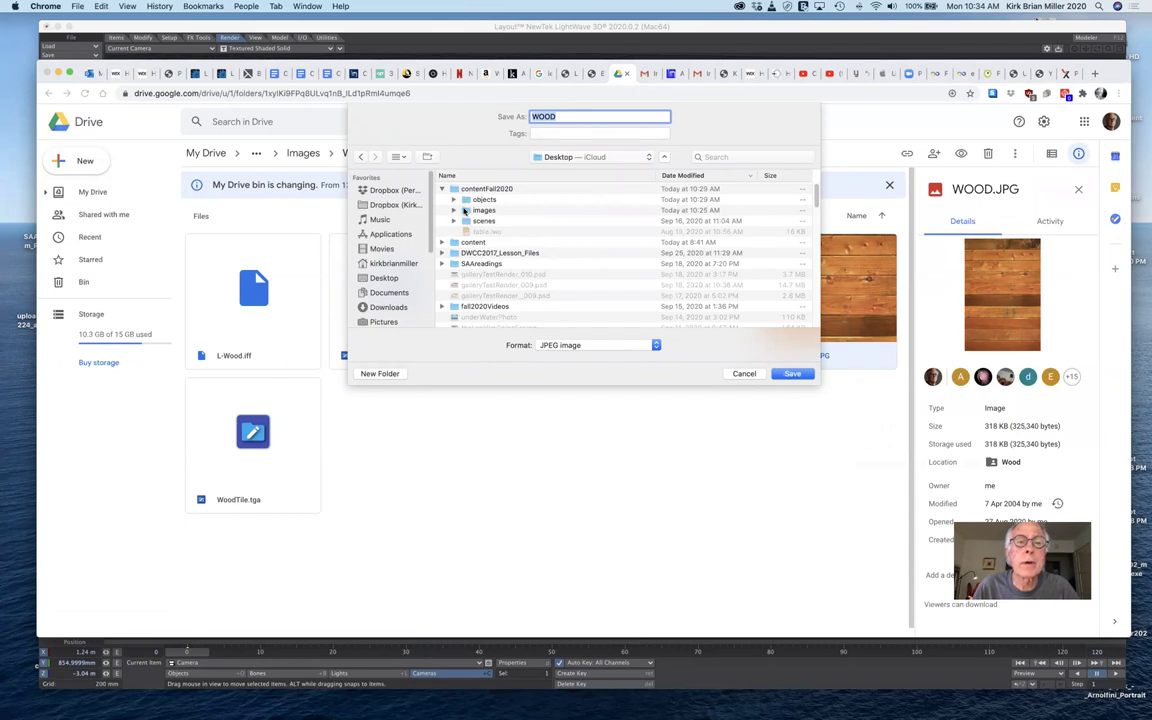
pyautogui.doubleClick(464, 210)
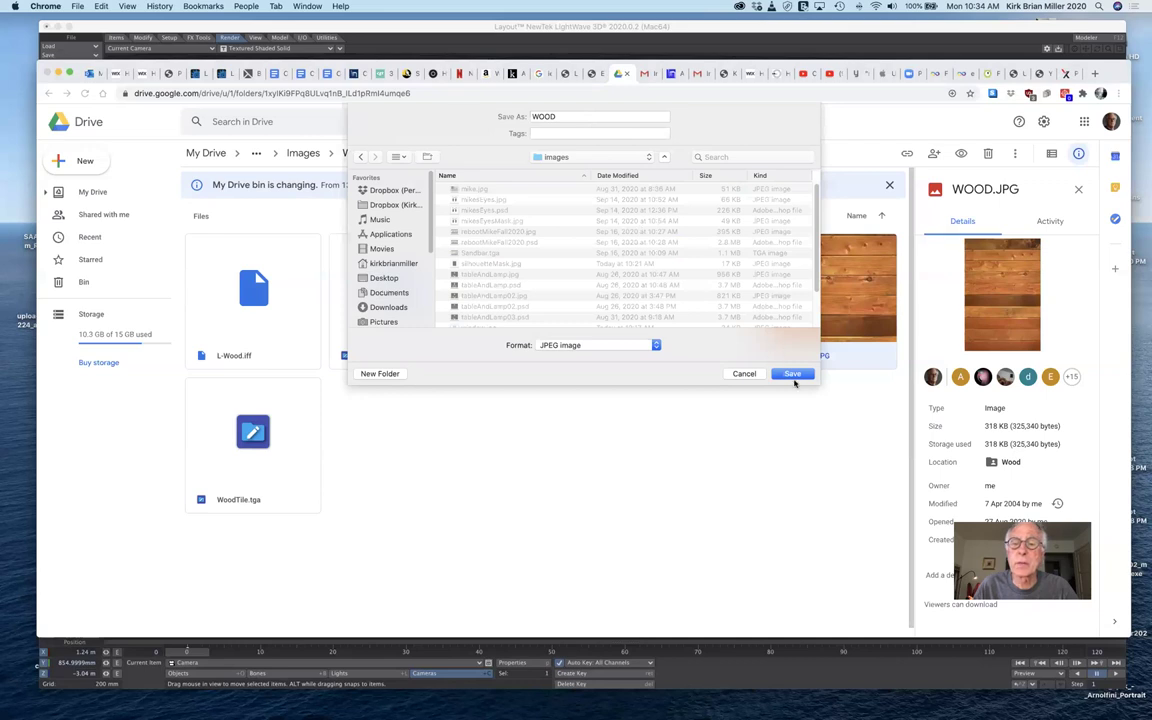
pyautogui.click(792, 373)
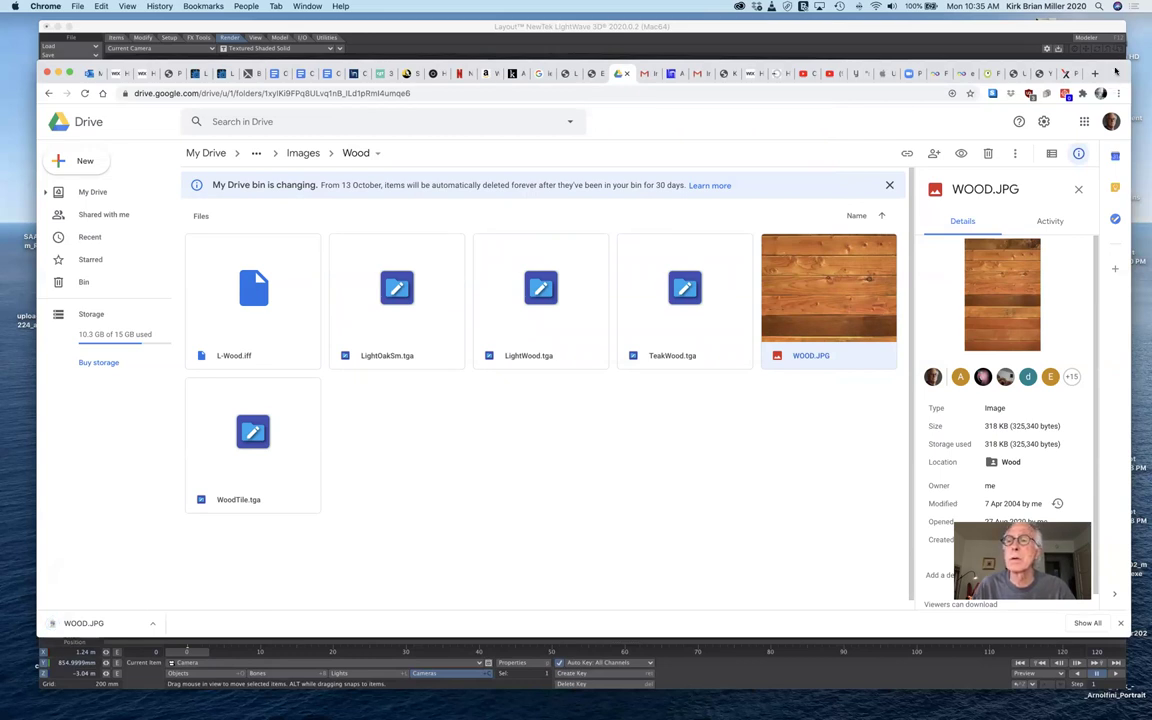
# Return to LightWave Layout and load WOOD.JPG from the contentFall2020 images folder as the box's color texture.
pyautogui.click(1004, 64)
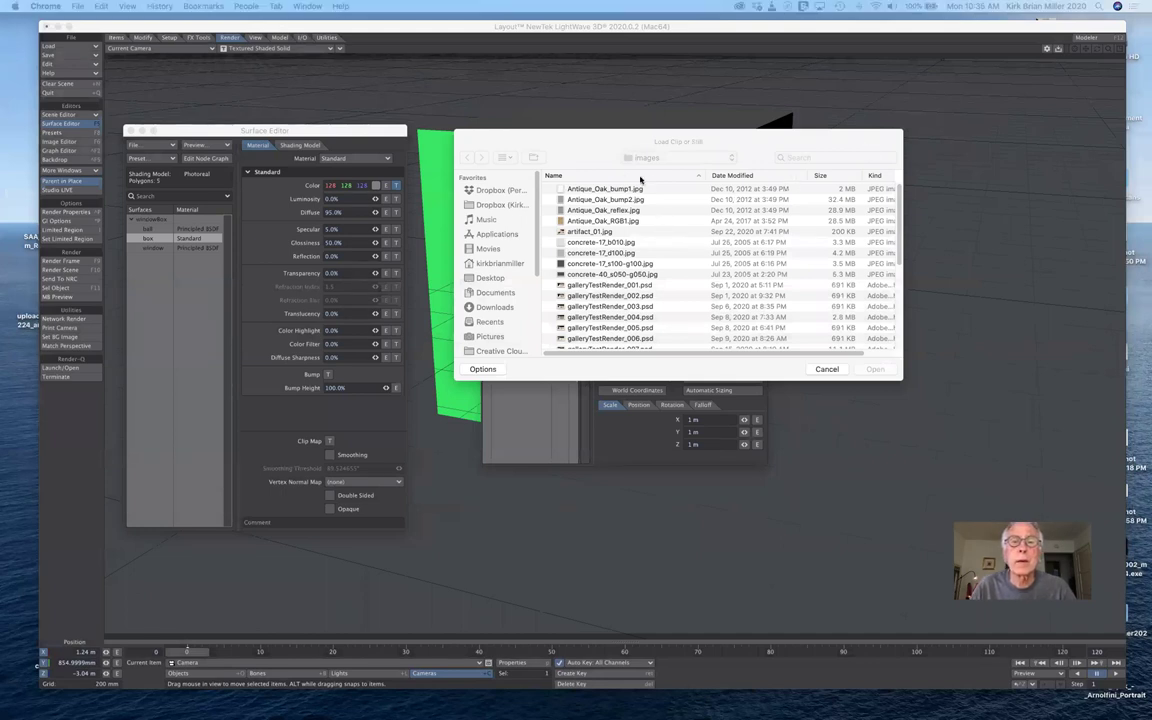
pyautogui.click(490, 278)
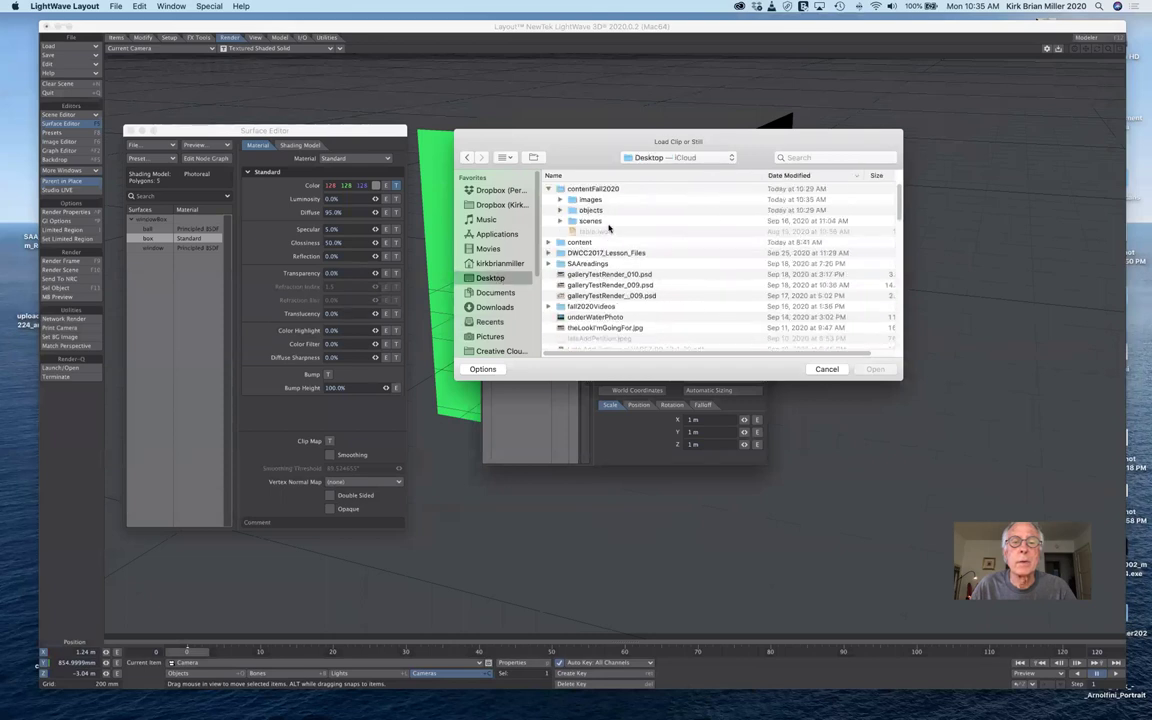
pyautogui.doubleClick(578, 200)
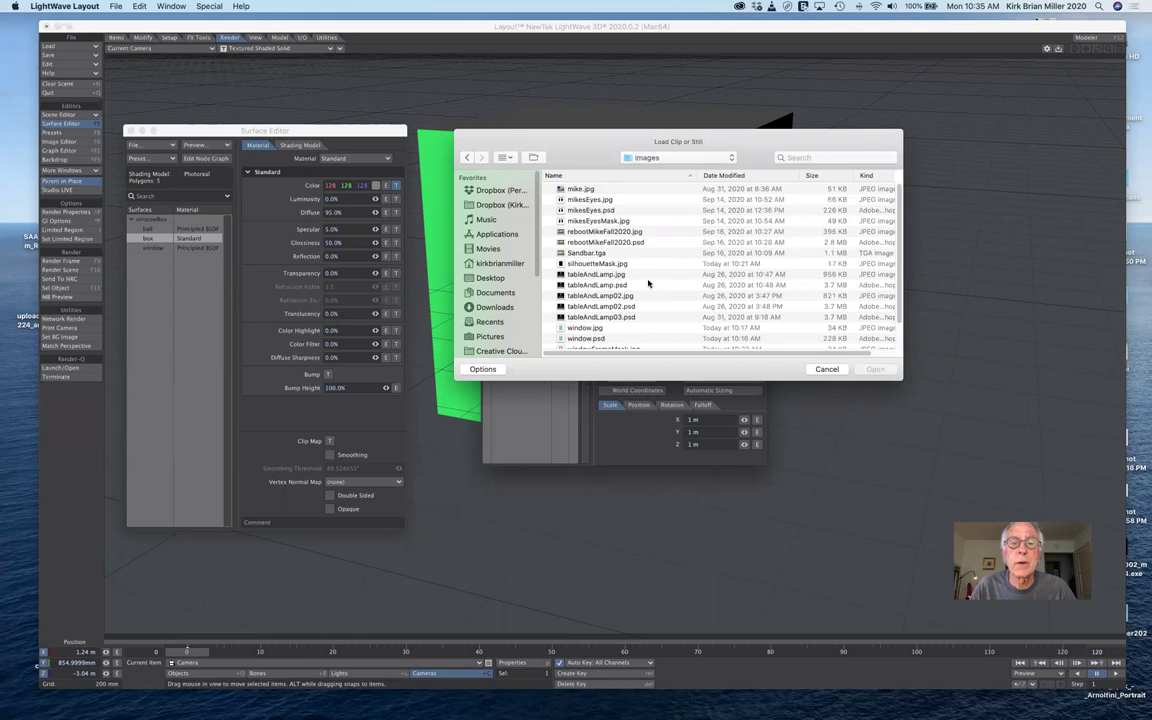
pyautogui.scroll(-3, 643, 250)
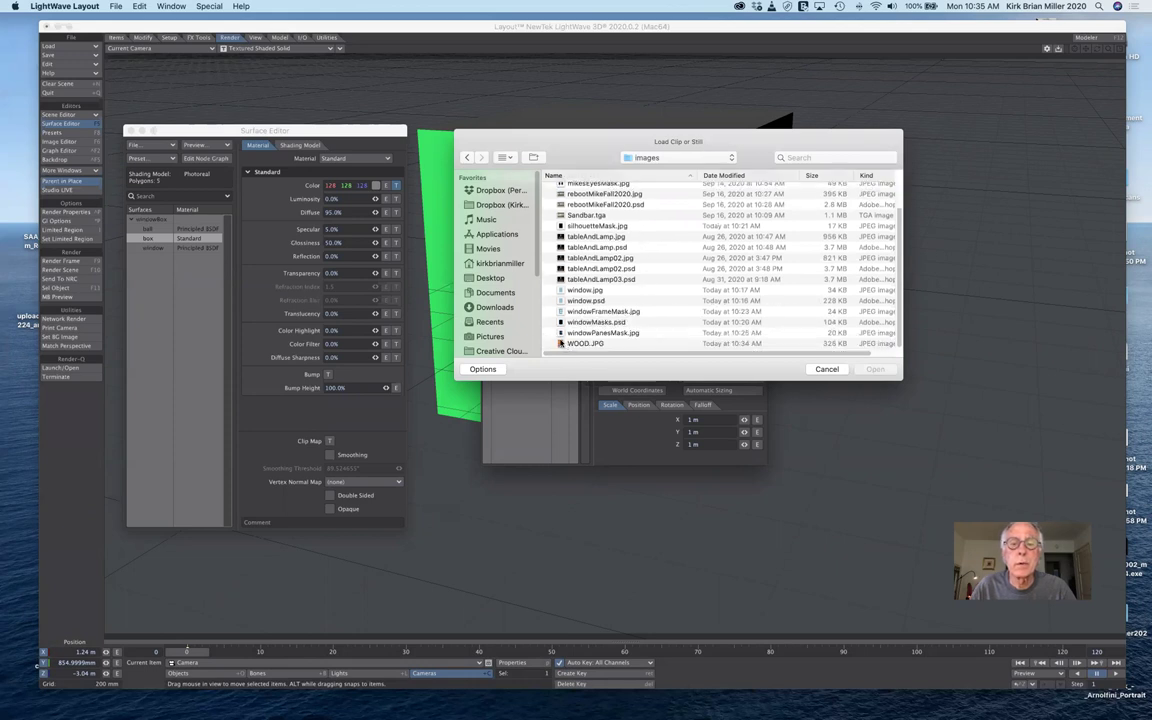
pyautogui.click(585, 343)
pyautogui.click(874, 369)
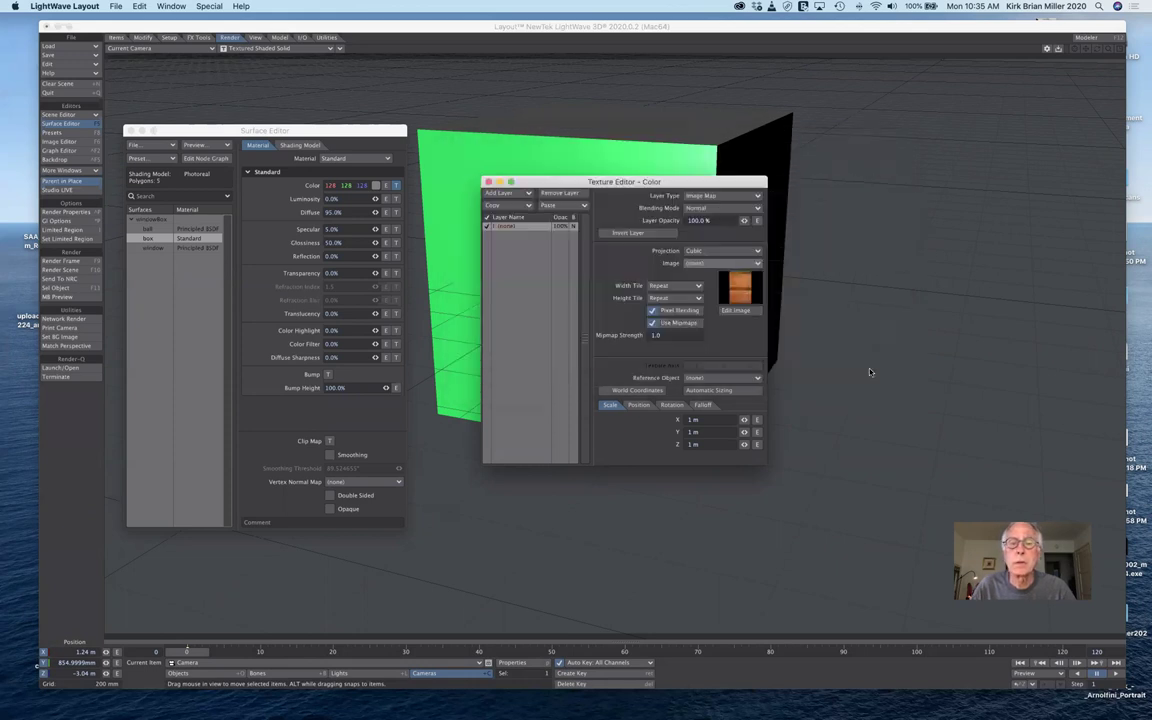
# Move the Texture Editor off the box, switch the viewport to Perspective, and orbit to see the wood top from above.
pyautogui.moveTo(736, 184); pyautogui.dragTo(752, 379)
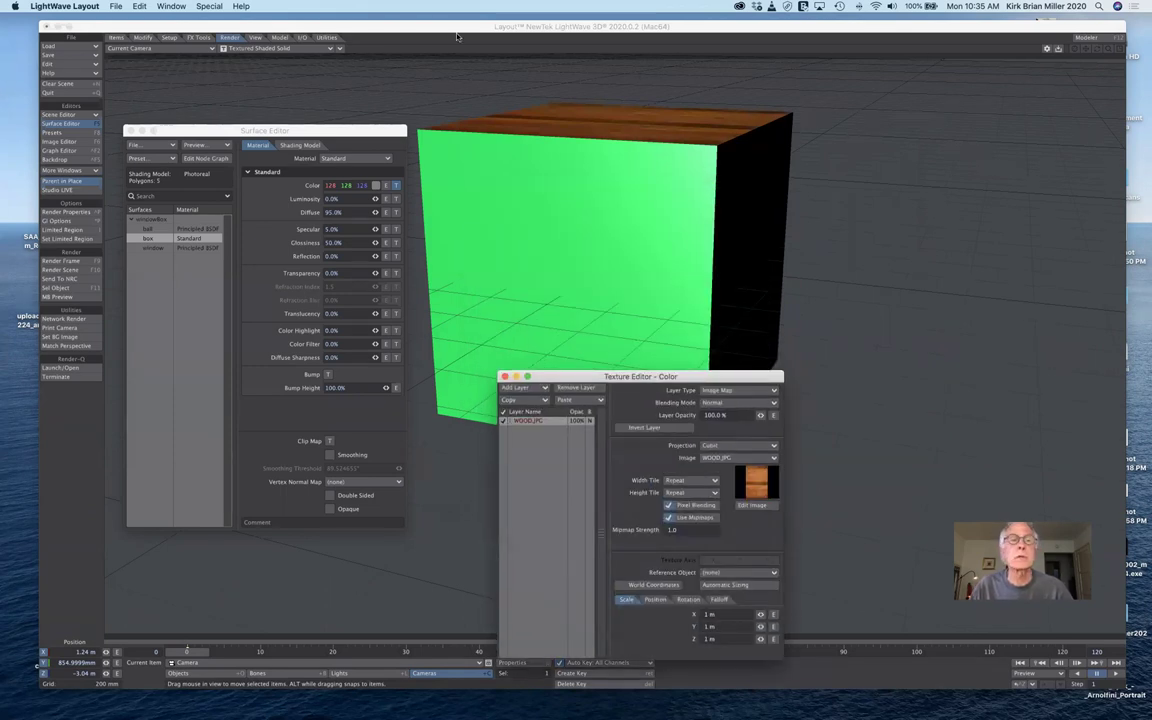
pyautogui.click(182, 49)
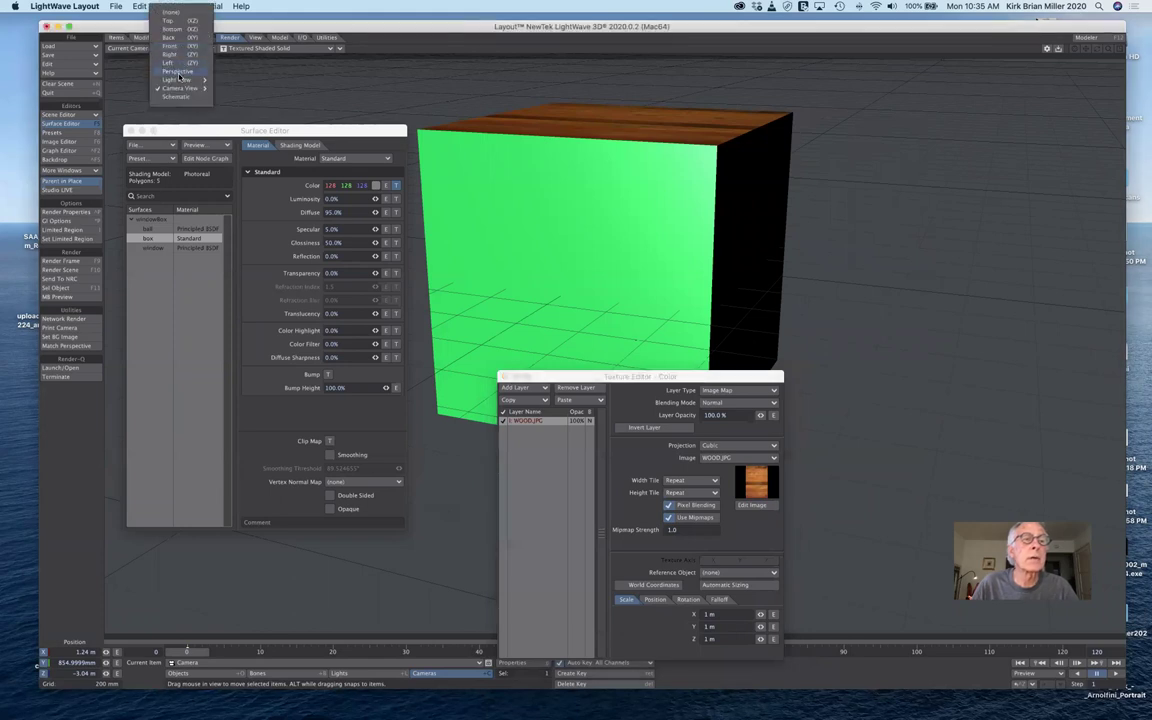
pyautogui.click(178, 72)
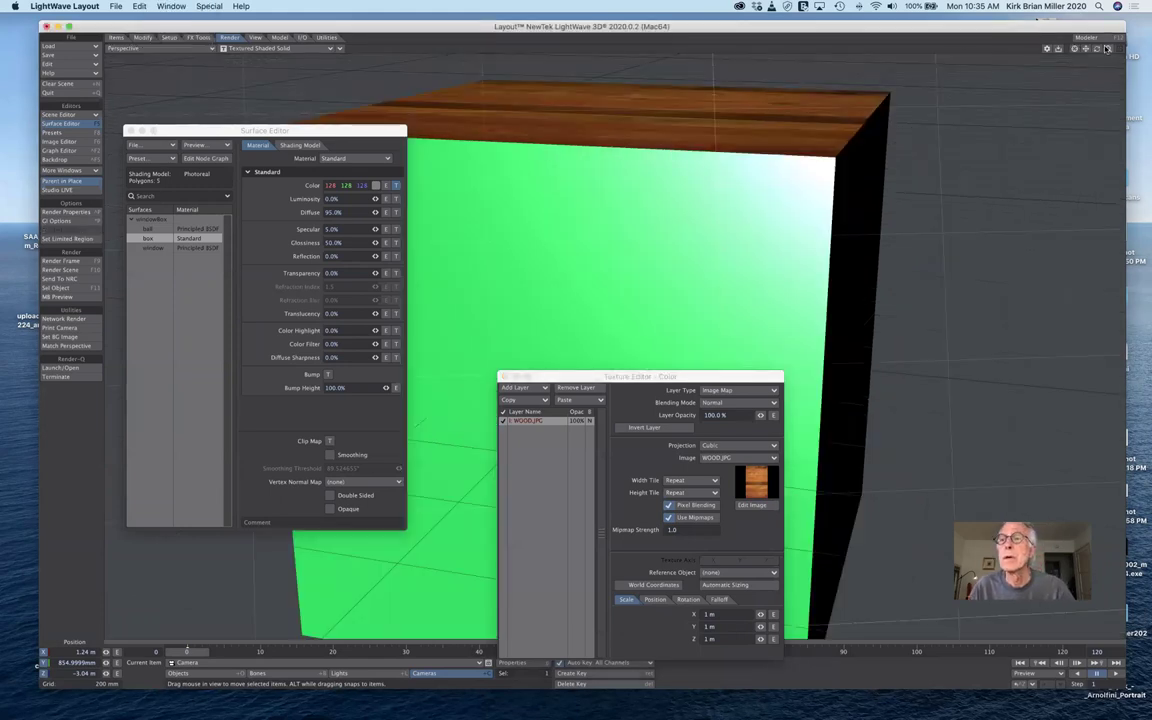
pyautogui.moveTo(1109, 52); pyautogui.dragTo(1068, 20)
pyautogui.moveTo(850, 255); pyautogui.dragTo(999, 277)
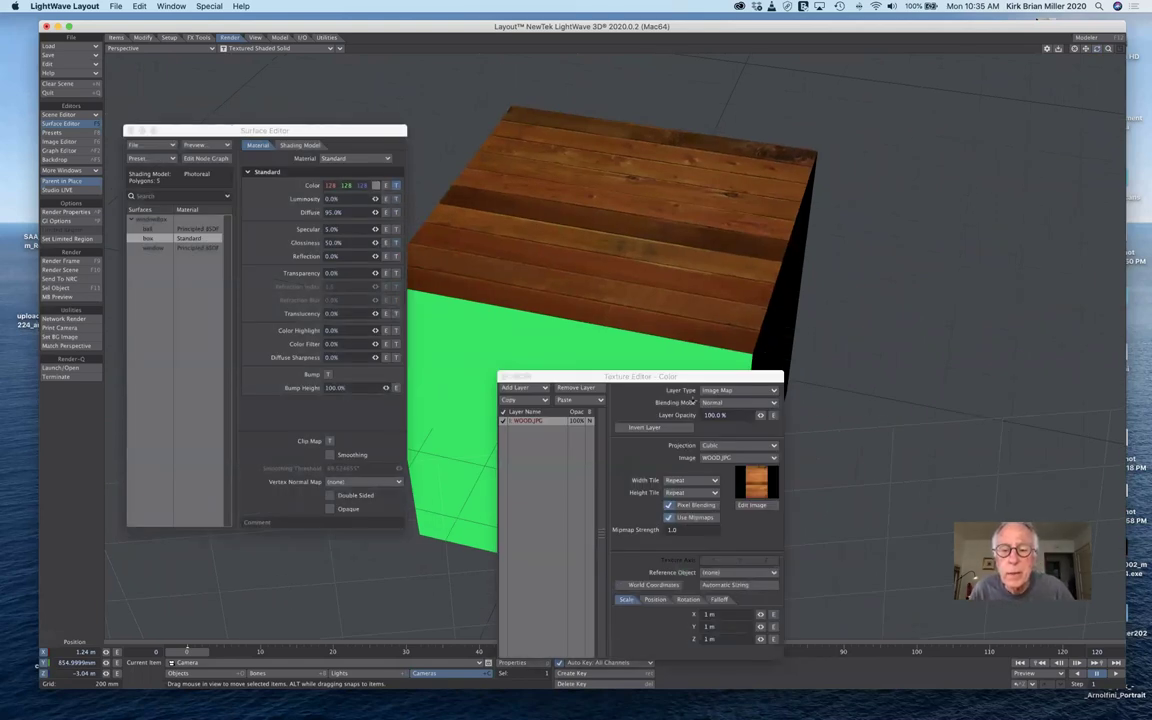
# Set the wood texture's width tile to Repeat and height tile to Reset, and move both editors clear of the box.
pyautogui.moveTo(687, 376); pyautogui.dragTo(888, 104)
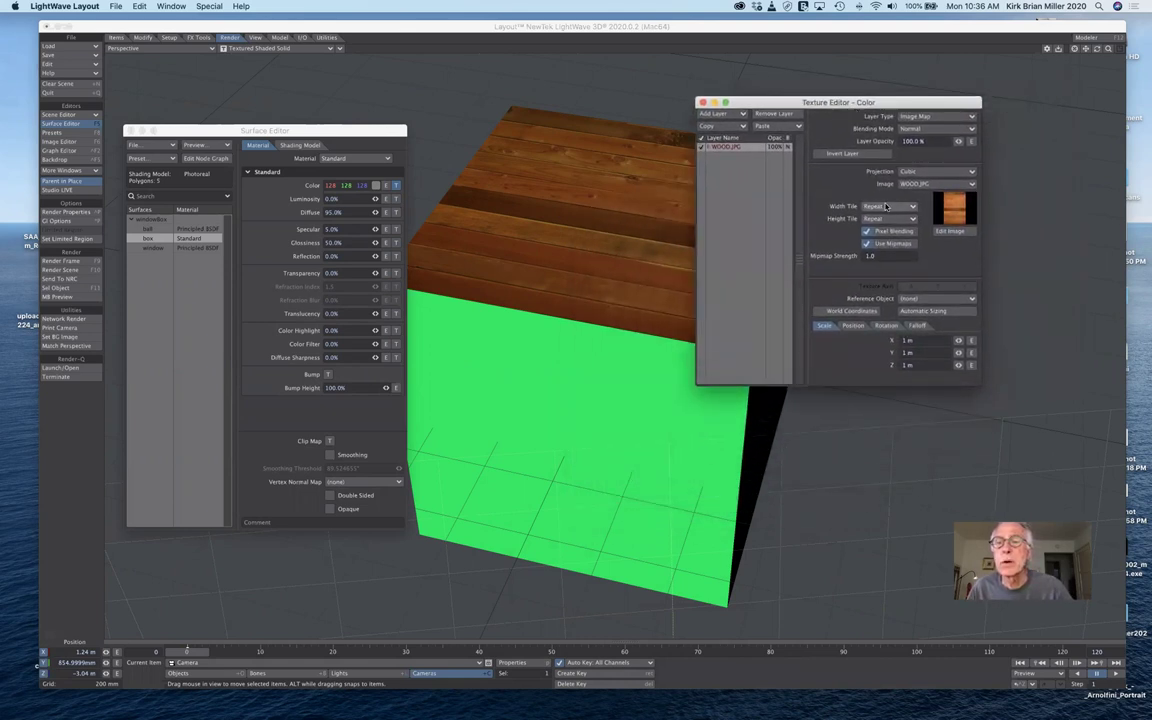
pyautogui.click(885, 206)
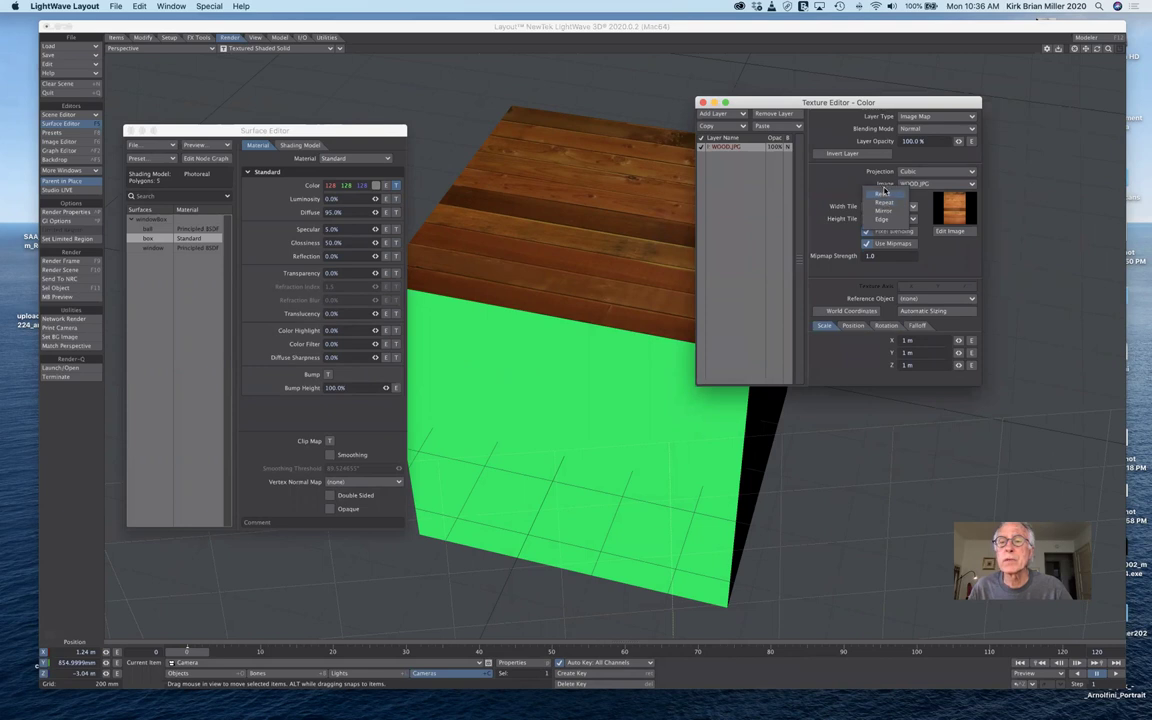
pyautogui.click(885, 204)
pyautogui.click(886, 219)
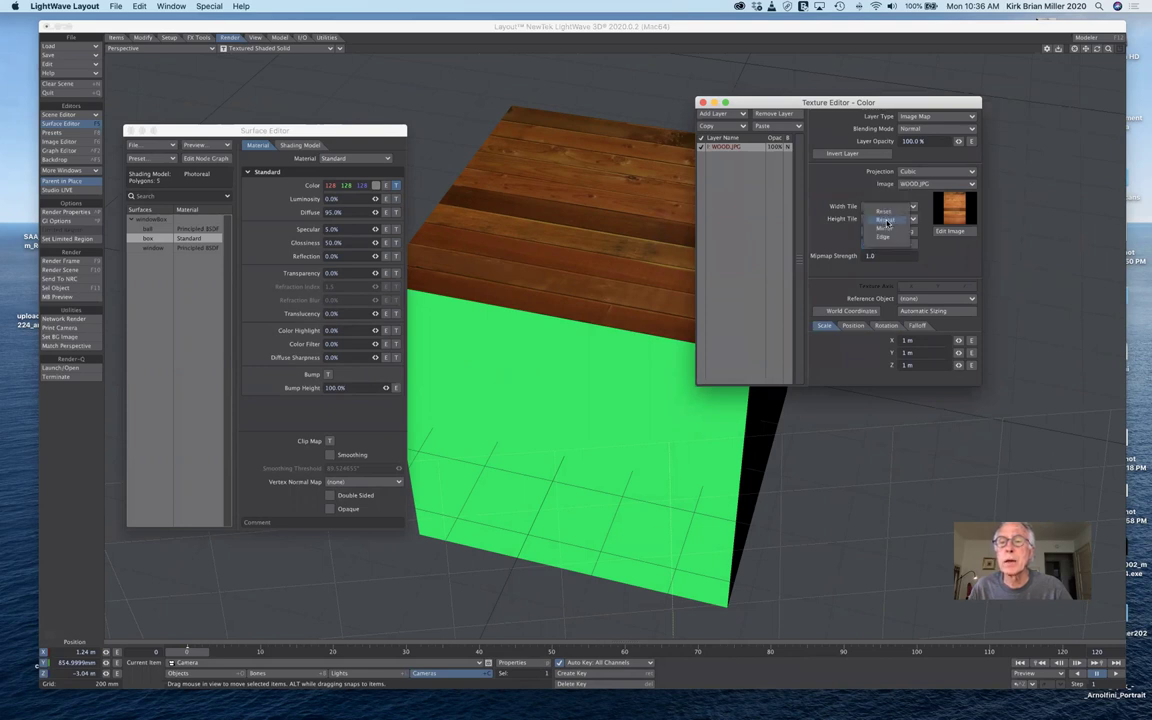
pyautogui.click(884, 211)
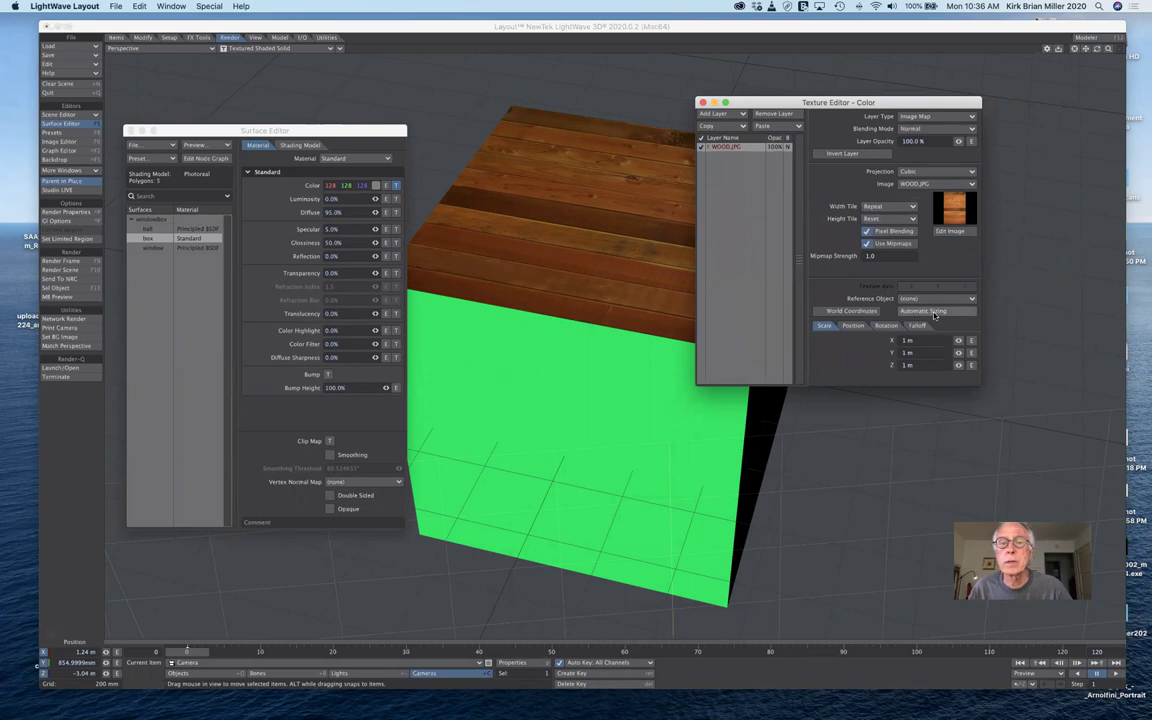
pyautogui.moveTo(800, 99); pyautogui.dragTo(903, 104)
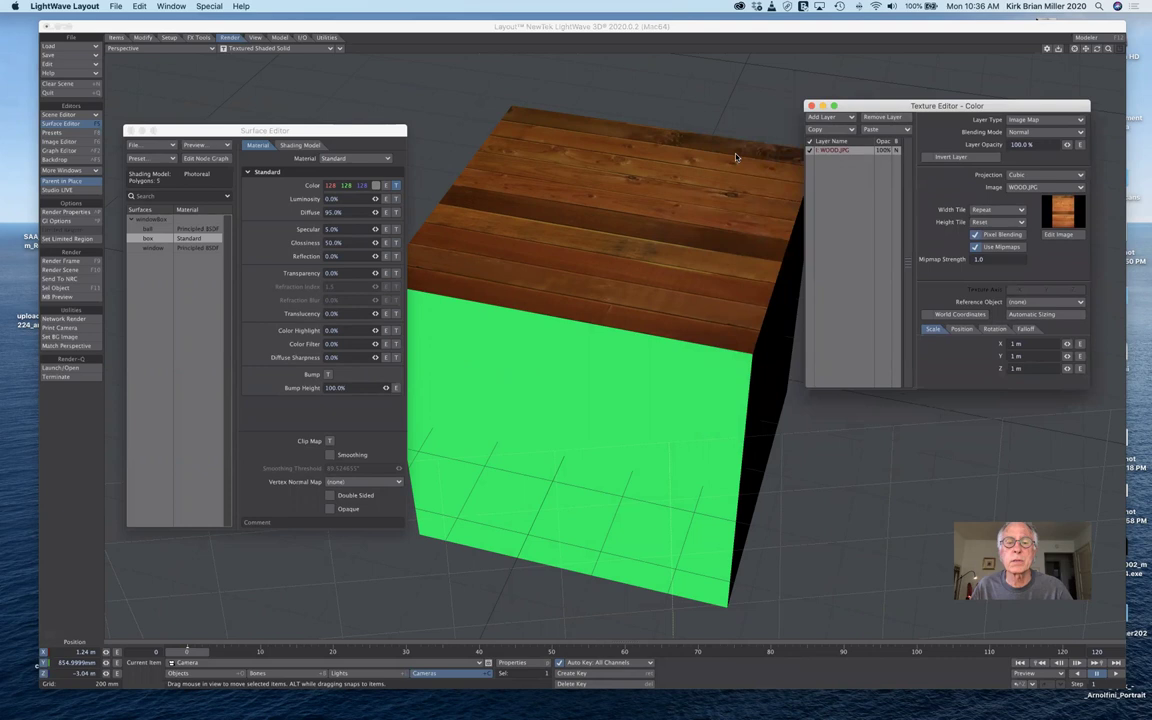
pyautogui.moveTo(342, 130); pyautogui.dragTo(354, 87)
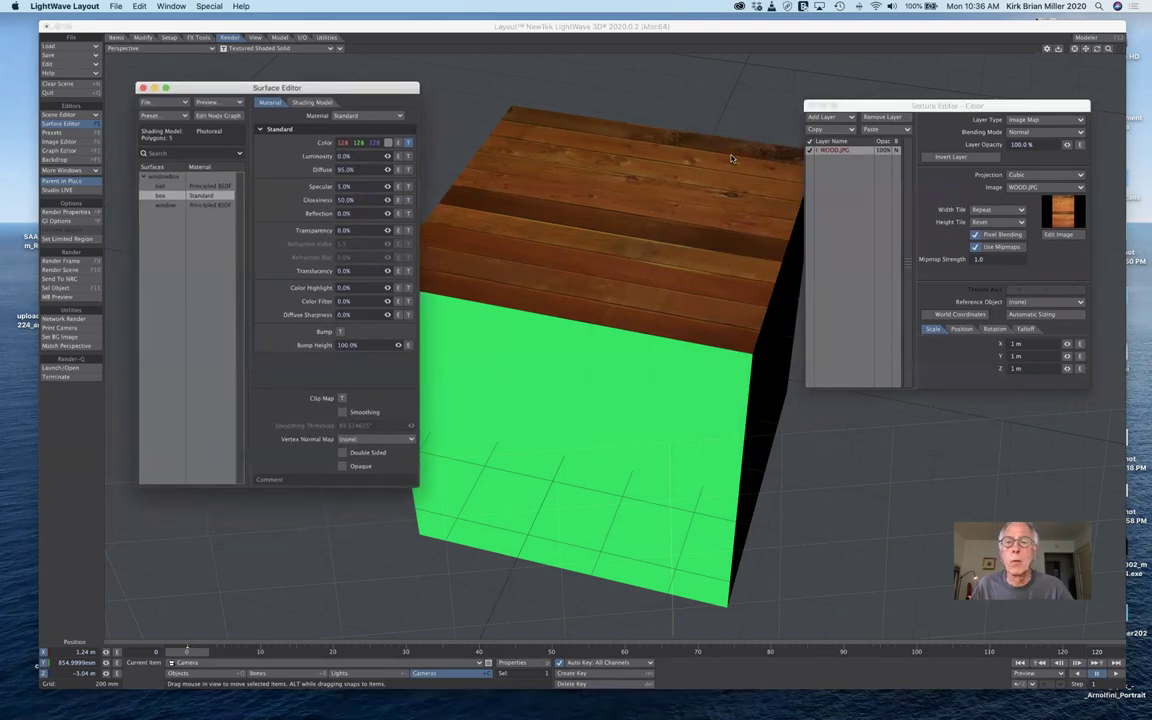
# Close the box's color Texture Editor and change the window surface's material to Standard.
pyautogui.click(811, 106)
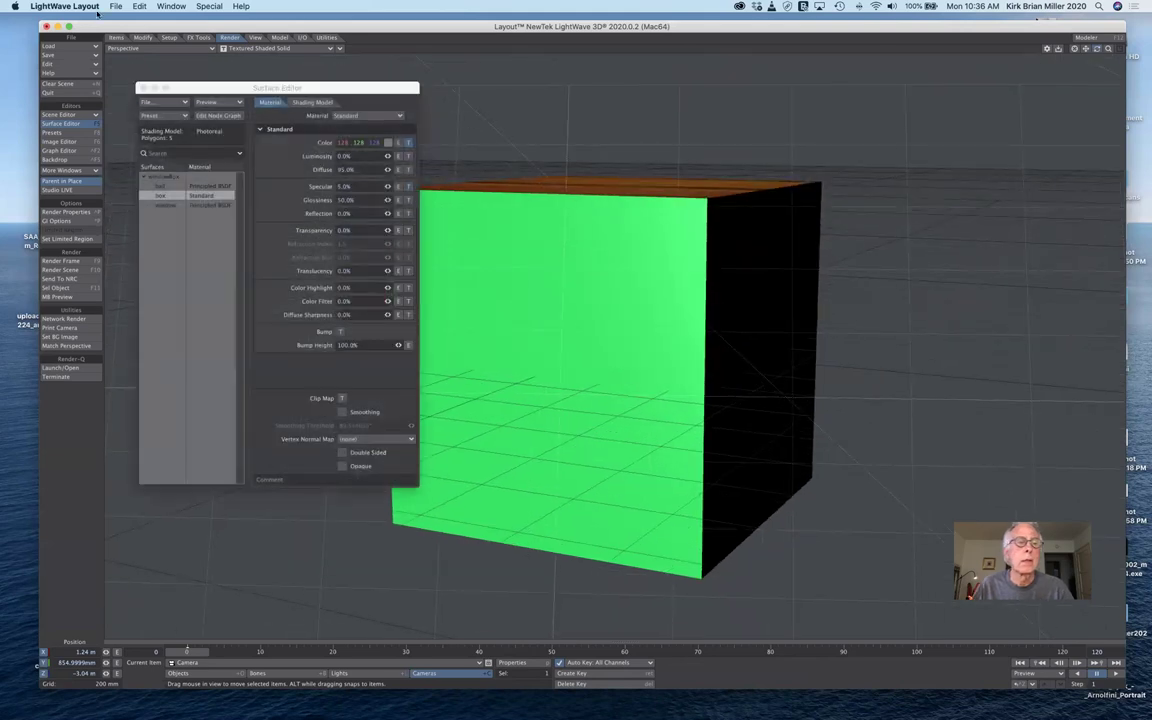
pyautogui.click(170, 206)
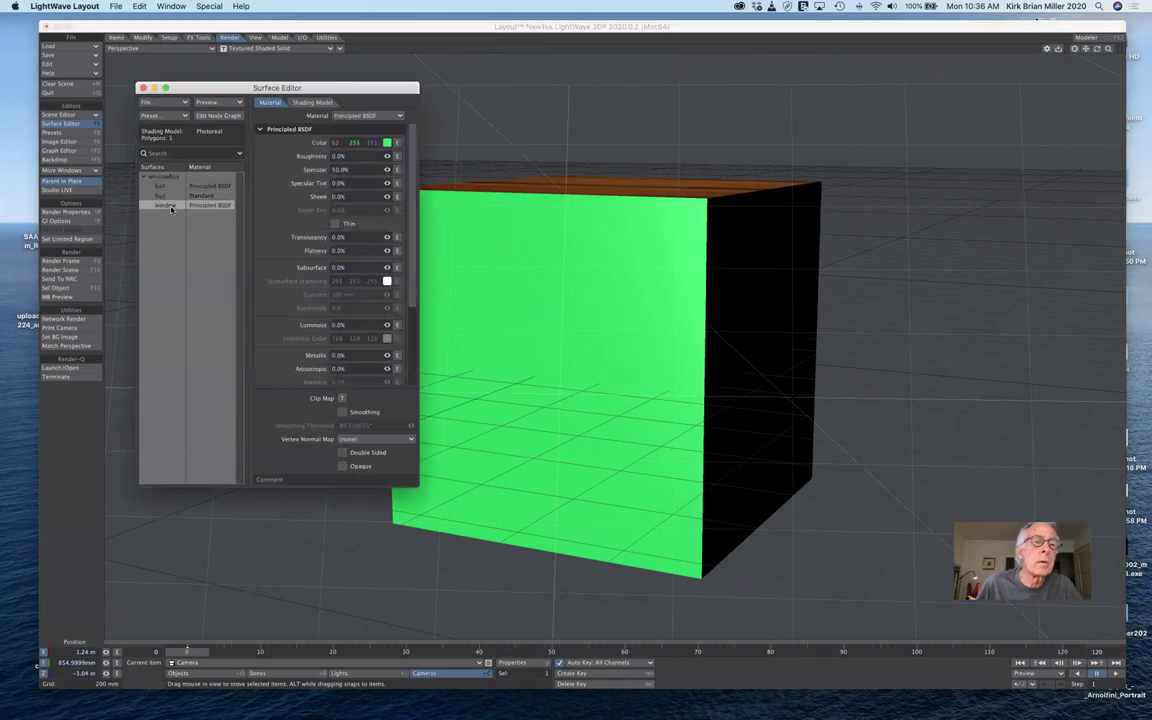
pyautogui.moveTo(291, 95); pyautogui.dragTo(307, 72)
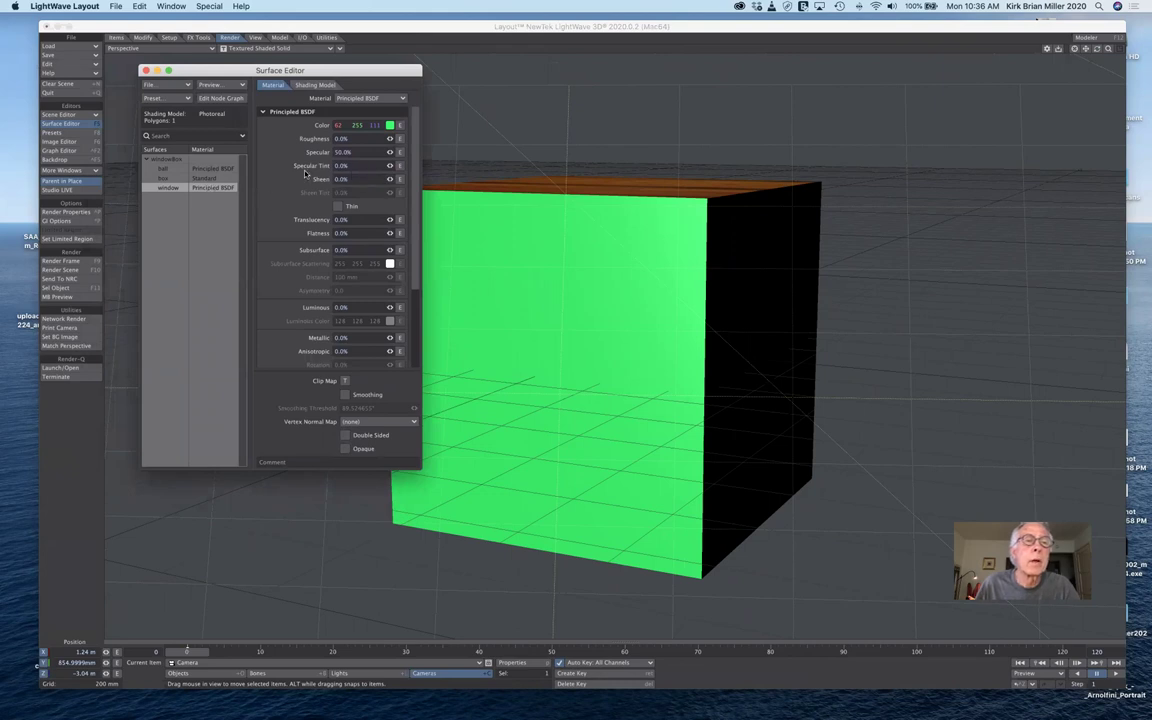
pyautogui.click(402, 98)
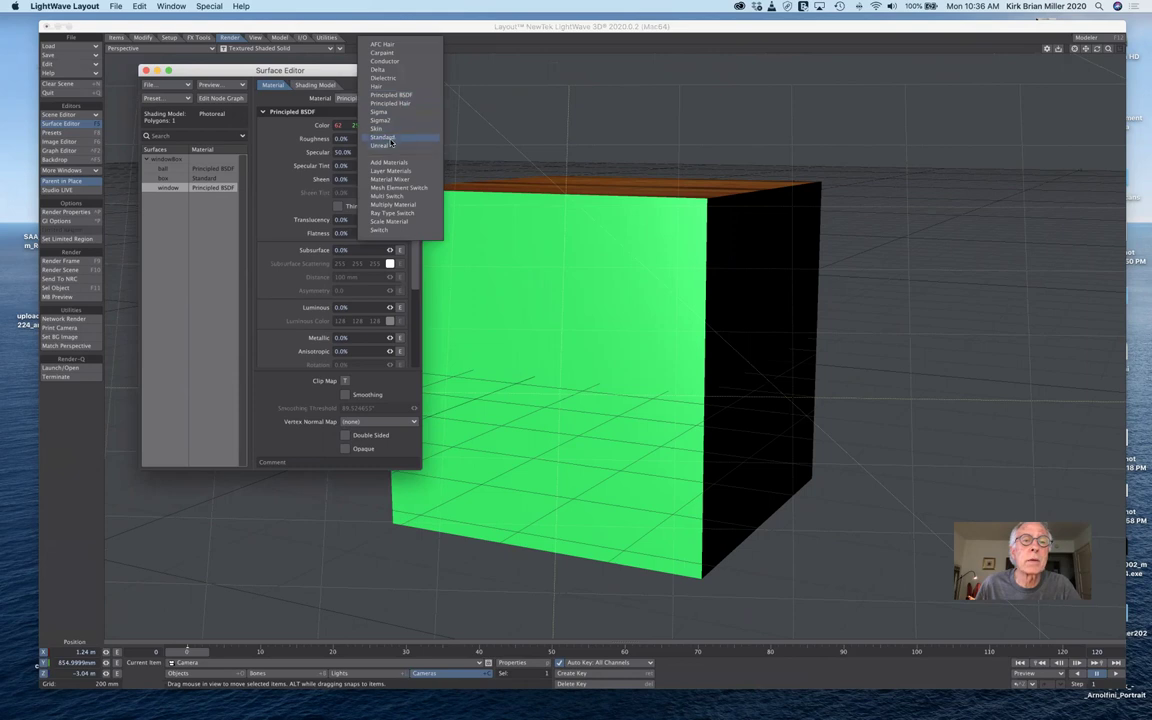
pyautogui.click(384, 137)
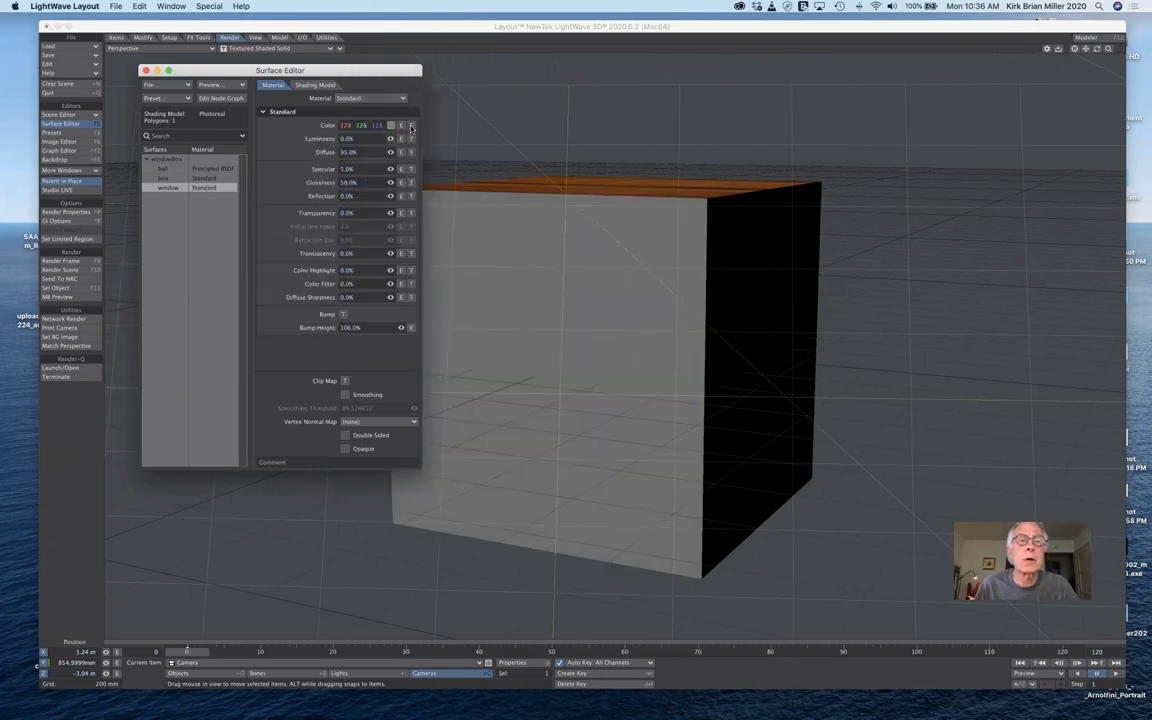
# Open the color texture of the window surface and move the Texture Editor closer to the Surface Editor.
pyautogui.click(410, 127)
pyautogui.moveTo(760, 110); pyautogui.dragTo(585, 93)
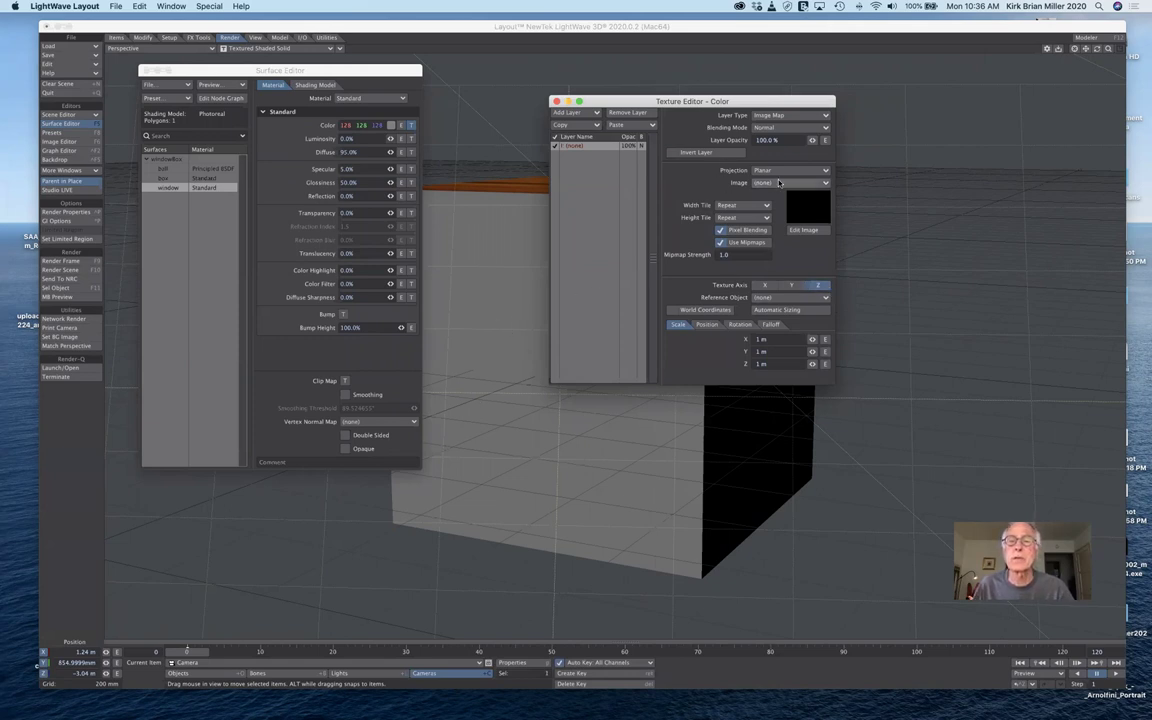
# Load window.jpg from the images folder as the color image map for the window surface.
pyautogui.moveTo(805, 102); pyautogui.dragTo(997, 83)
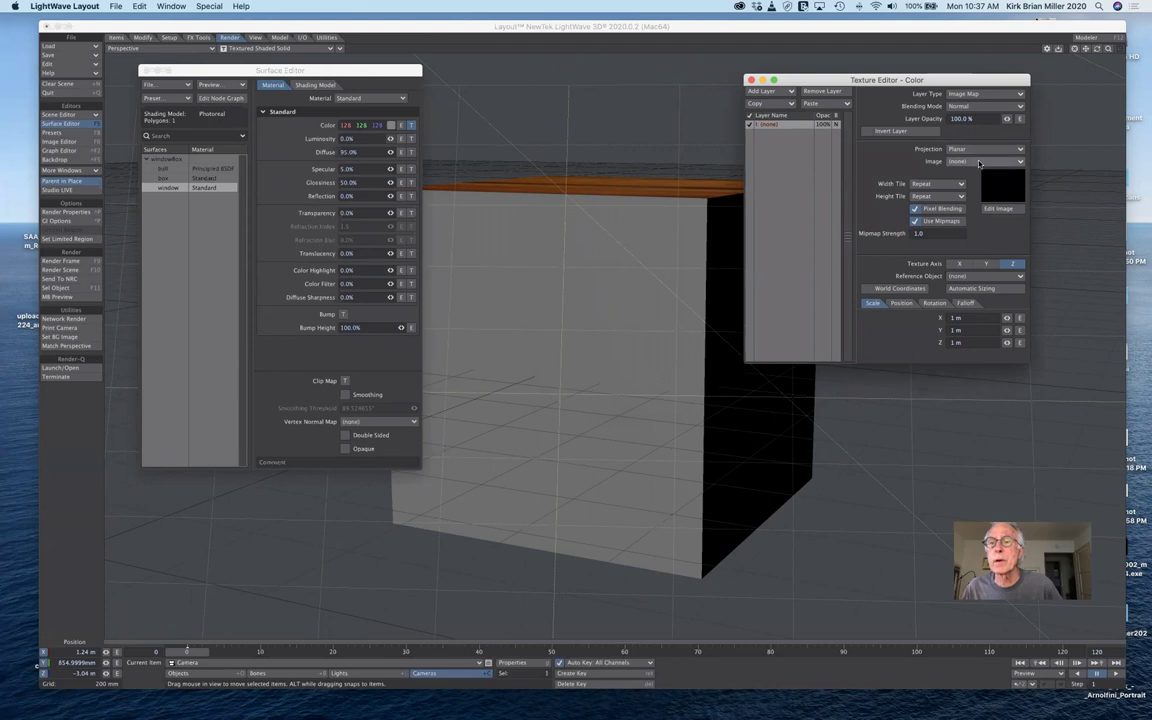
pyautogui.click(979, 162)
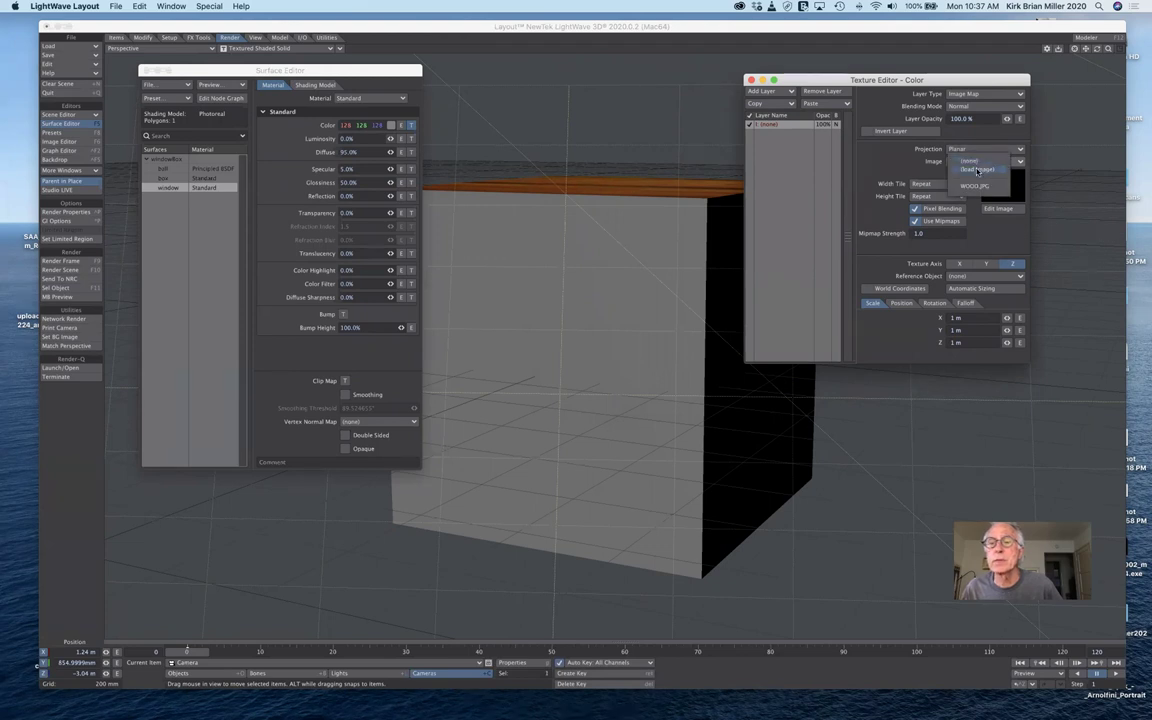
pyautogui.click(978, 170)
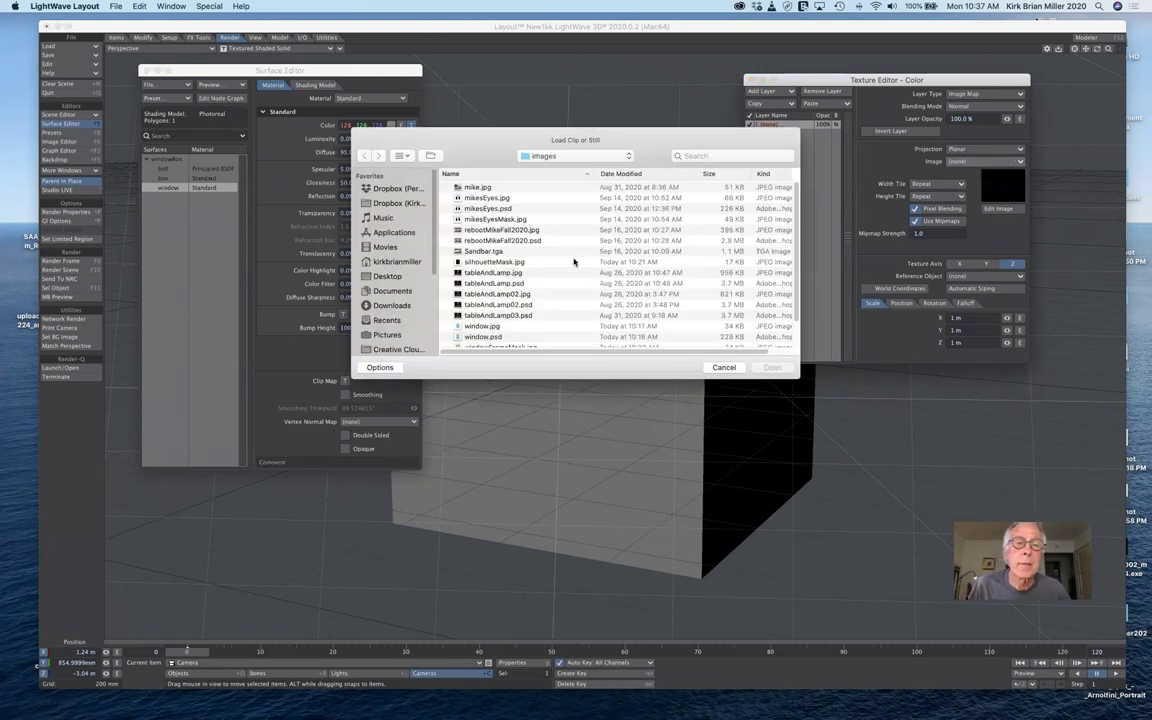
pyautogui.scroll(-4, 557, 312)
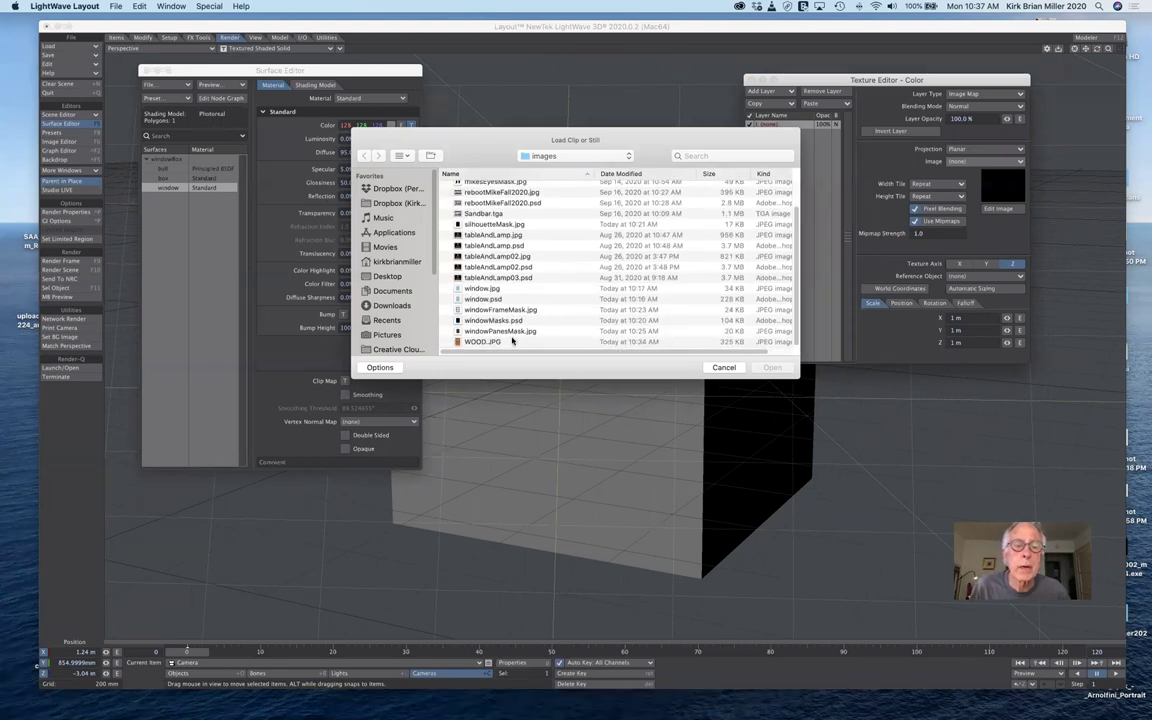
pyautogui.click(495, 289)
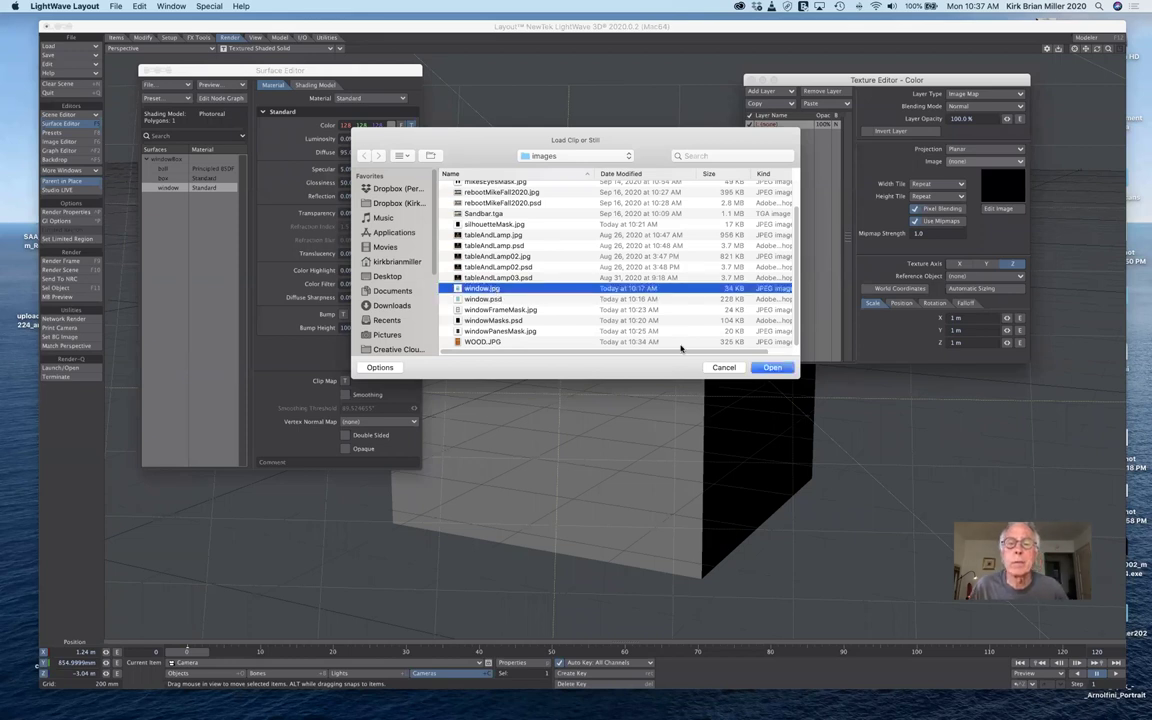
pyautogui.click(775, 368)
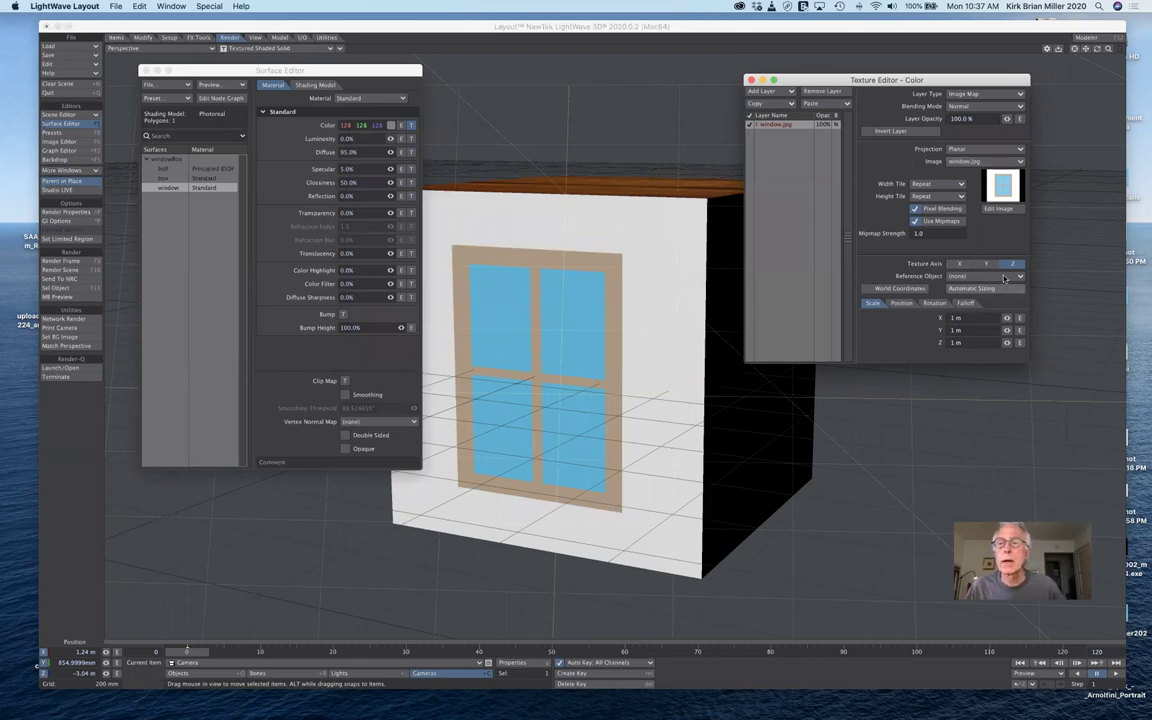
# Set both the width and height tiling of the window.jpg layer to Reset.
pyautogui.click(918, 180)
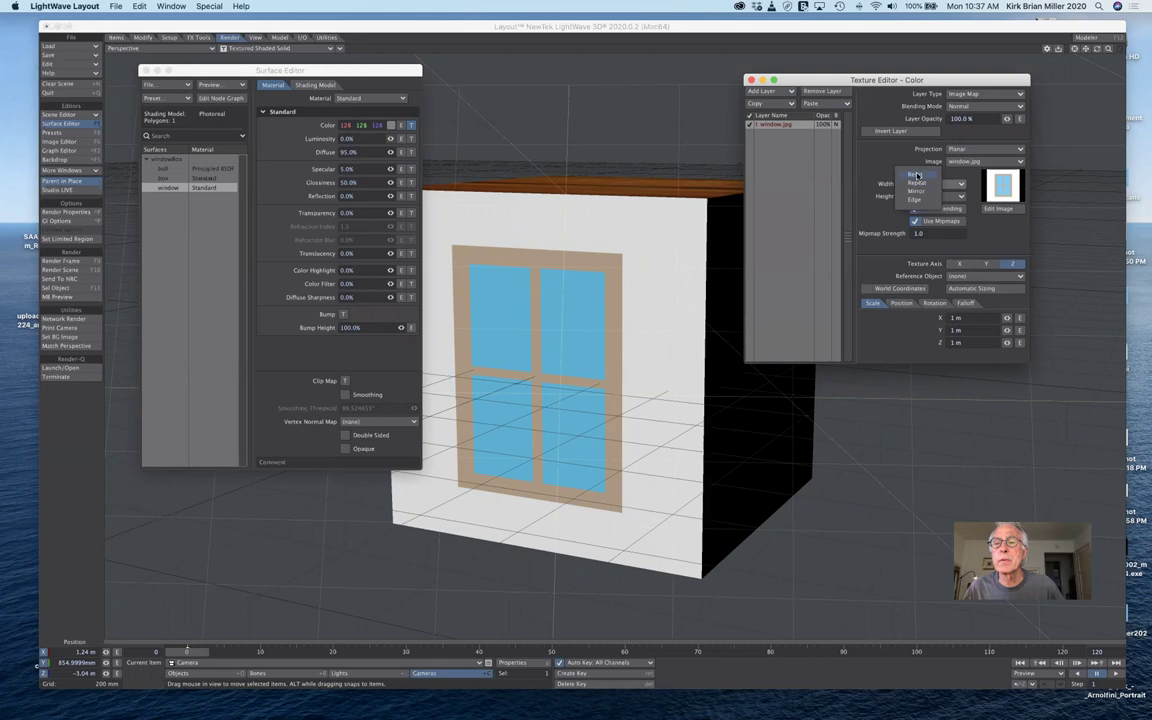
pyautogui.click(918, 173)
pyautogui.click(920, 186)
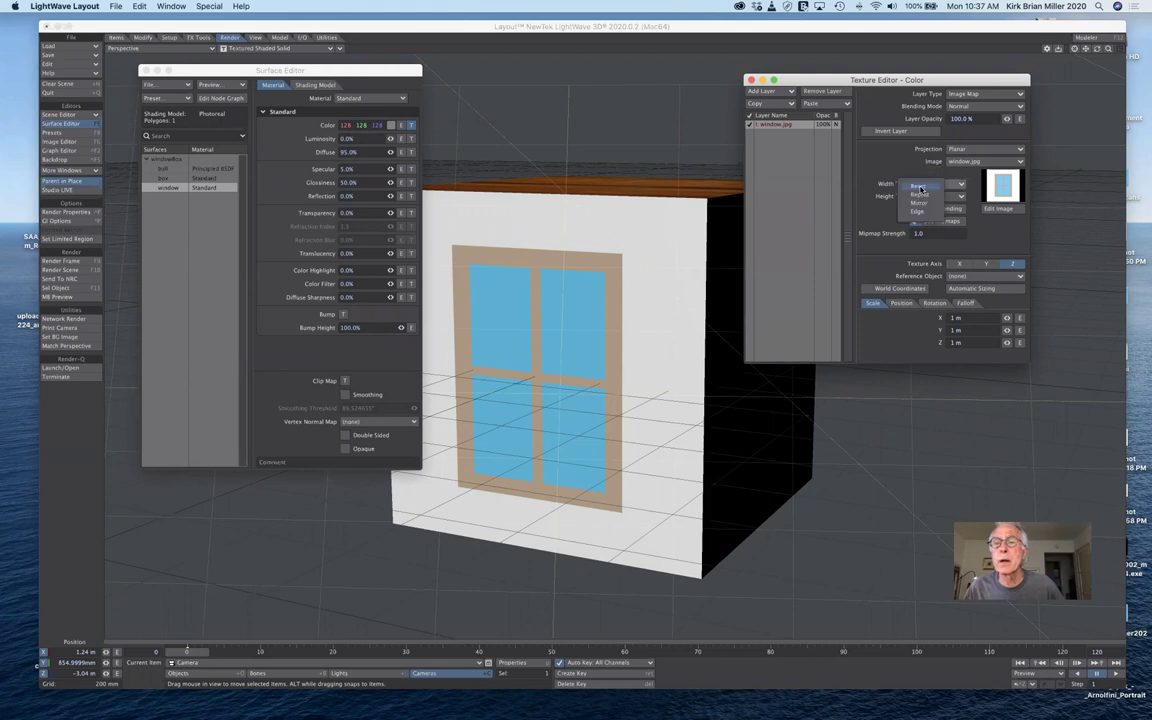
pyautogui.click(920, 187)
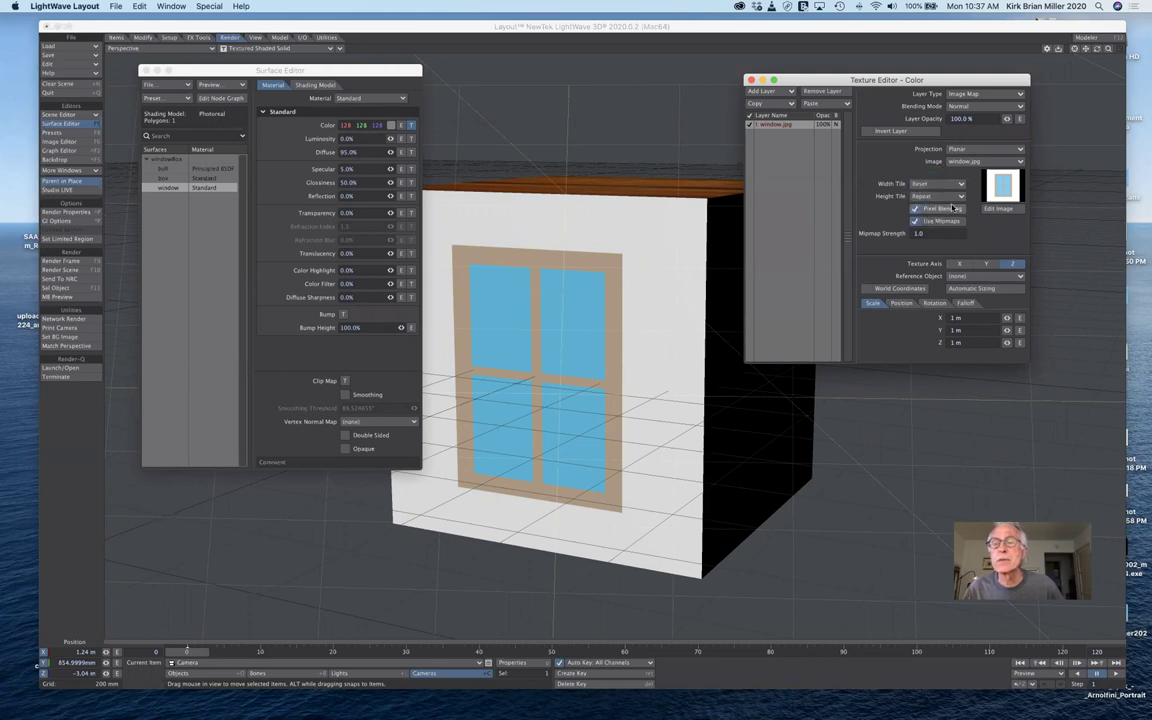
pyautogui.click(932, 185)
pyautogui.click(932, 186)
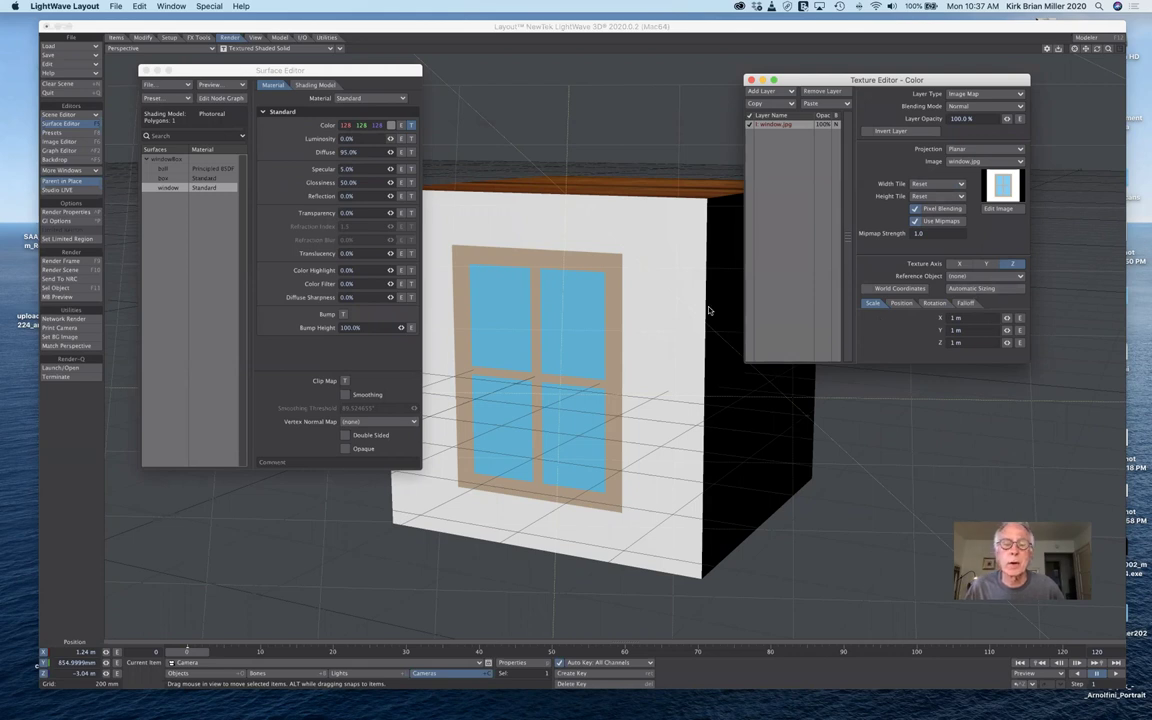
# Duplicate the window.jpg texture layer by copying the current layer and adding it to the layers.
pyautogui.moveTo(399, 77); pyautogui.dragTo(352, 70)
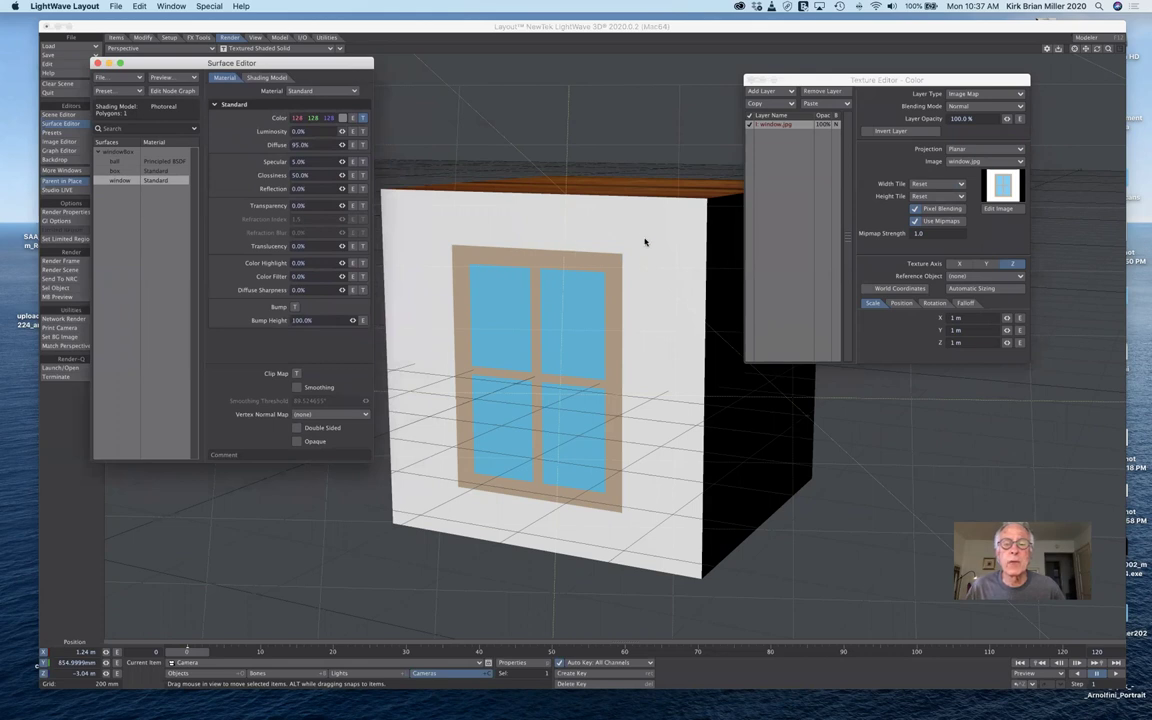
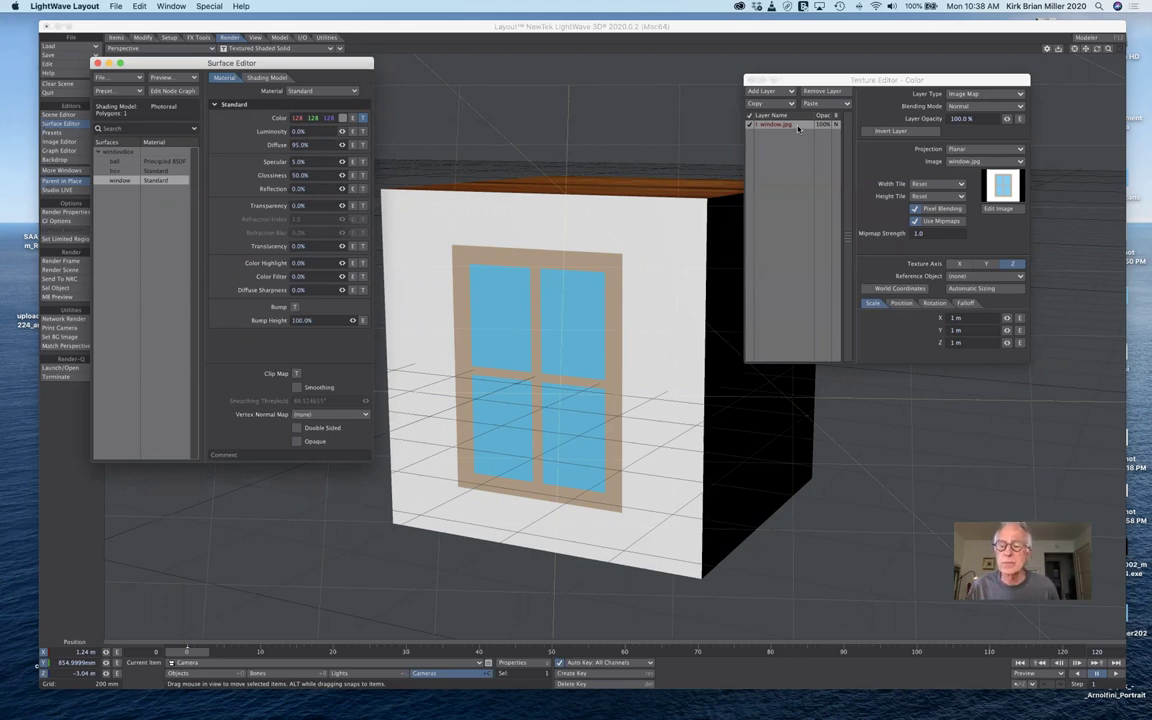
pyautogui.click(798, 128)
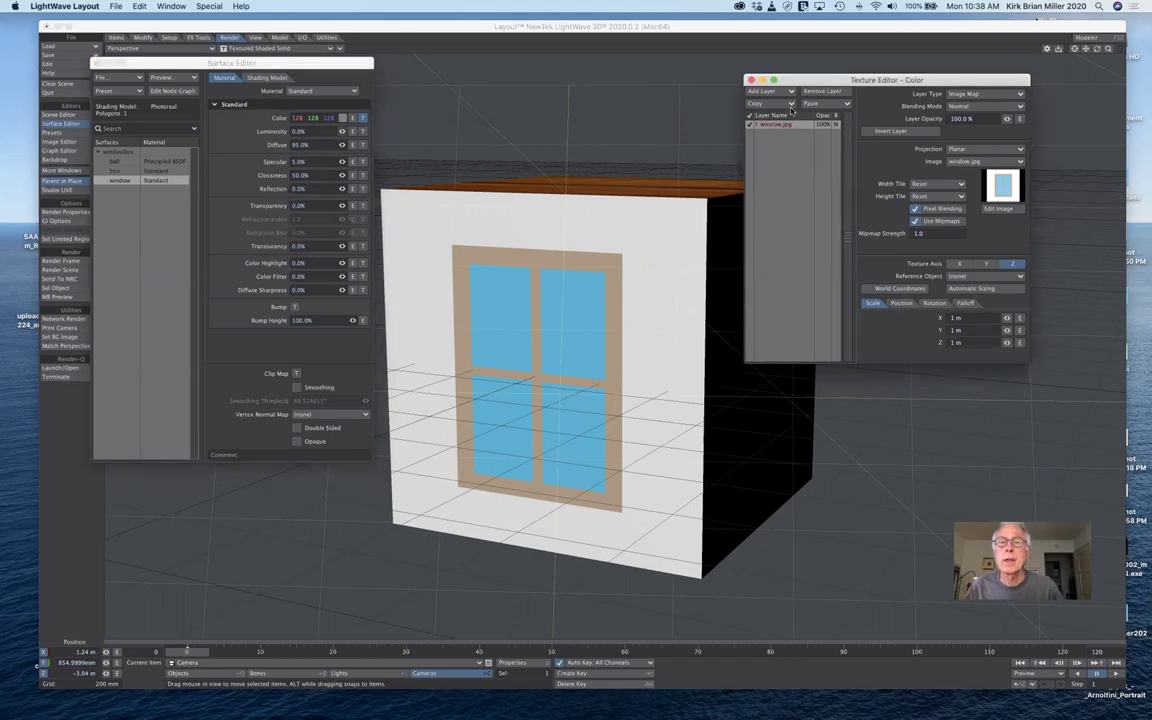
pyautogui.click(788, 104)
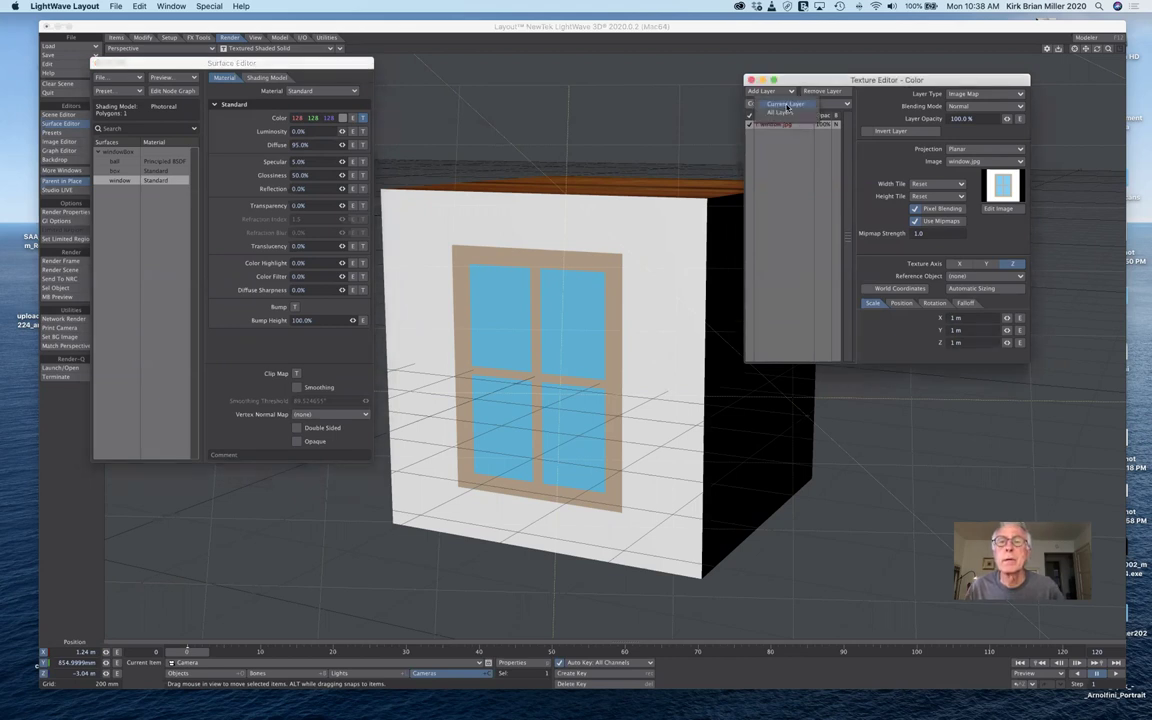
pyautogui.click(788, 105)
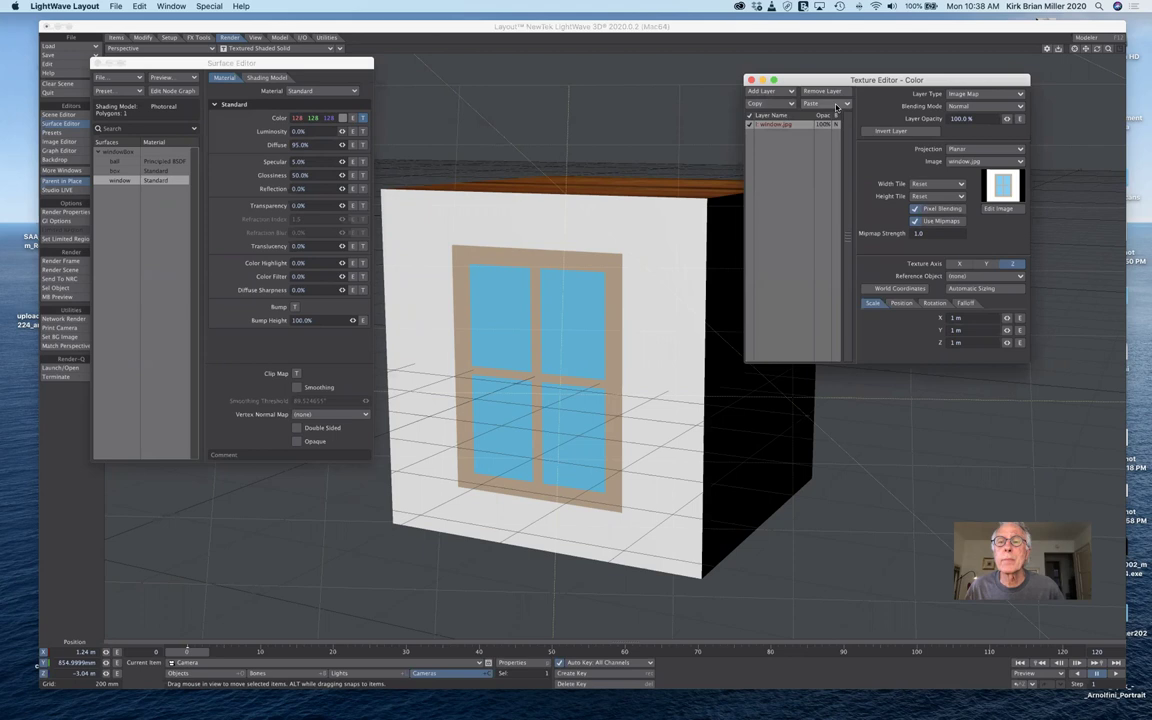
pyautogui.click(836, 104)
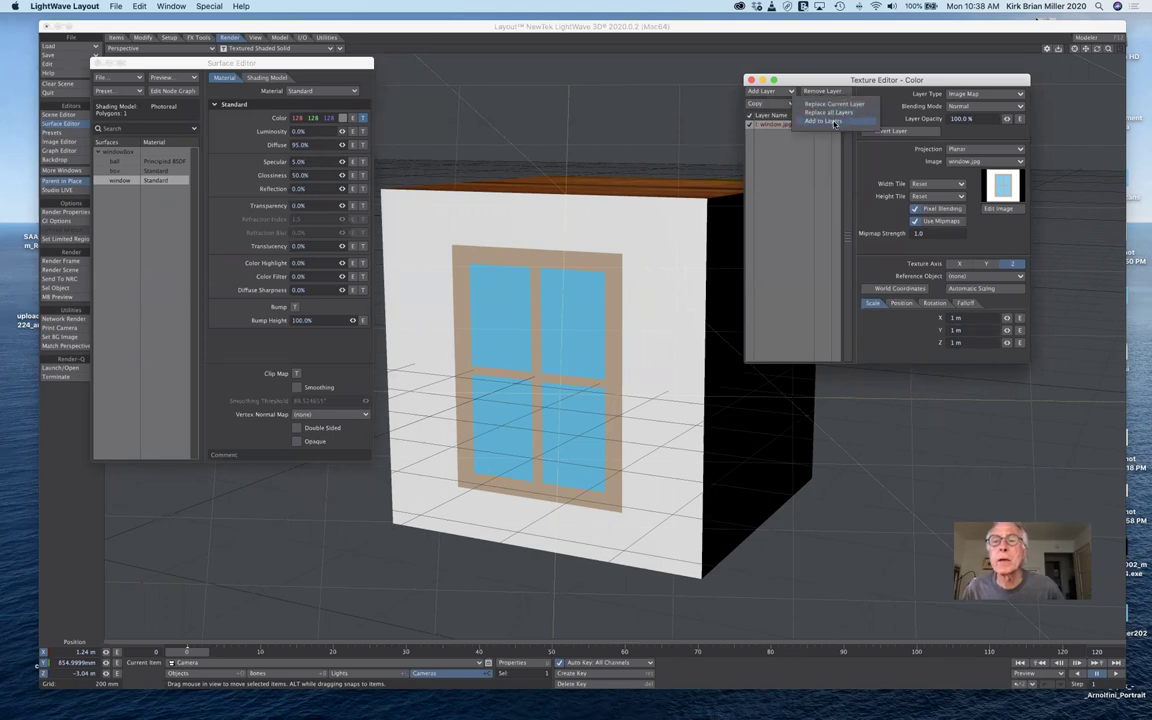
pyautogui.click(834, 122)
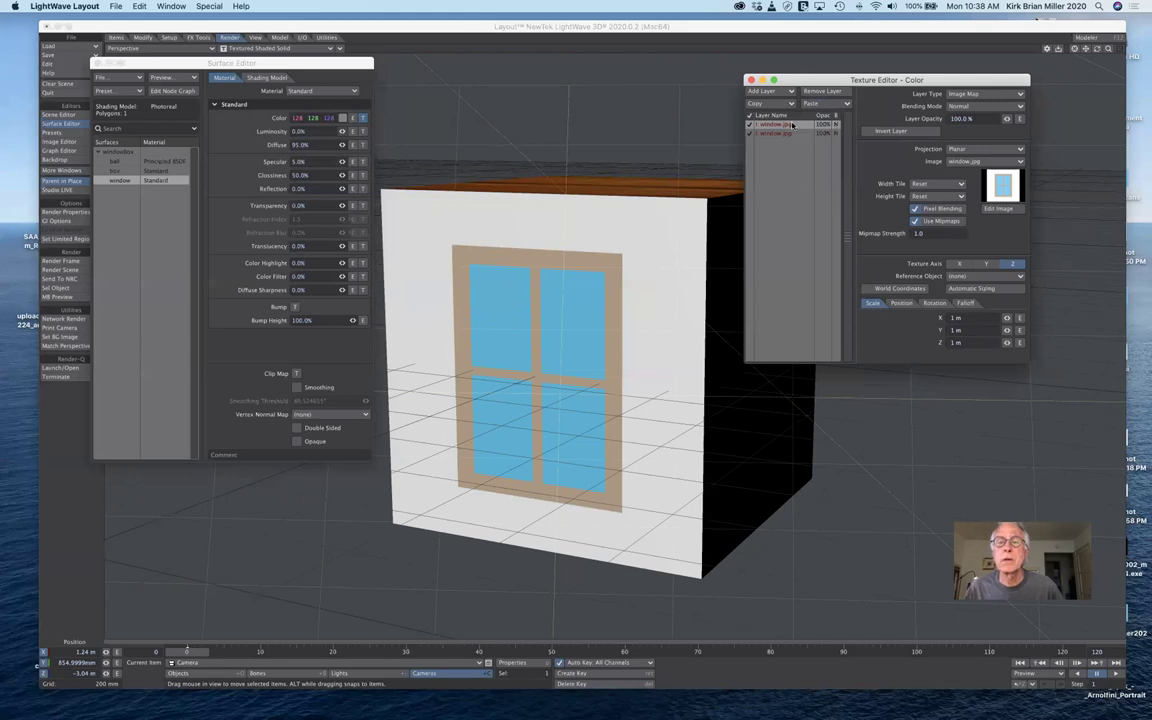
# Load windowMasks.psd as the image of the upper texture layer, replacing window.jpg there.
pyautogui.click(981, 163)
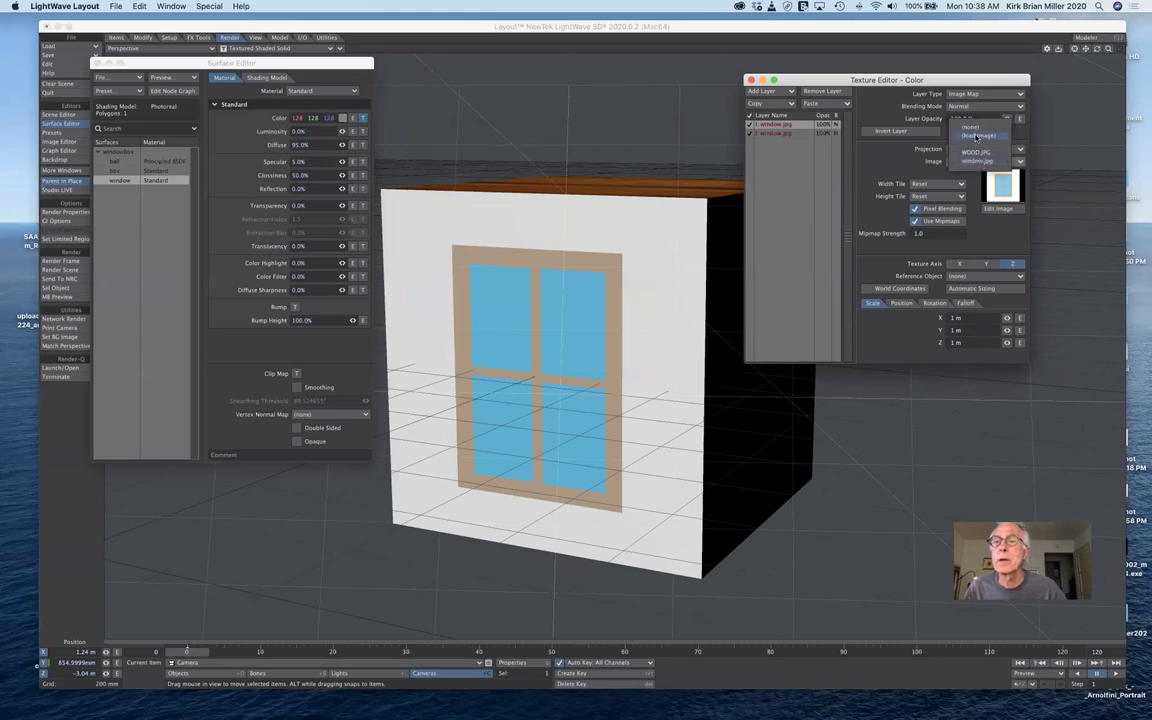
pyautogui.click(976, 136)
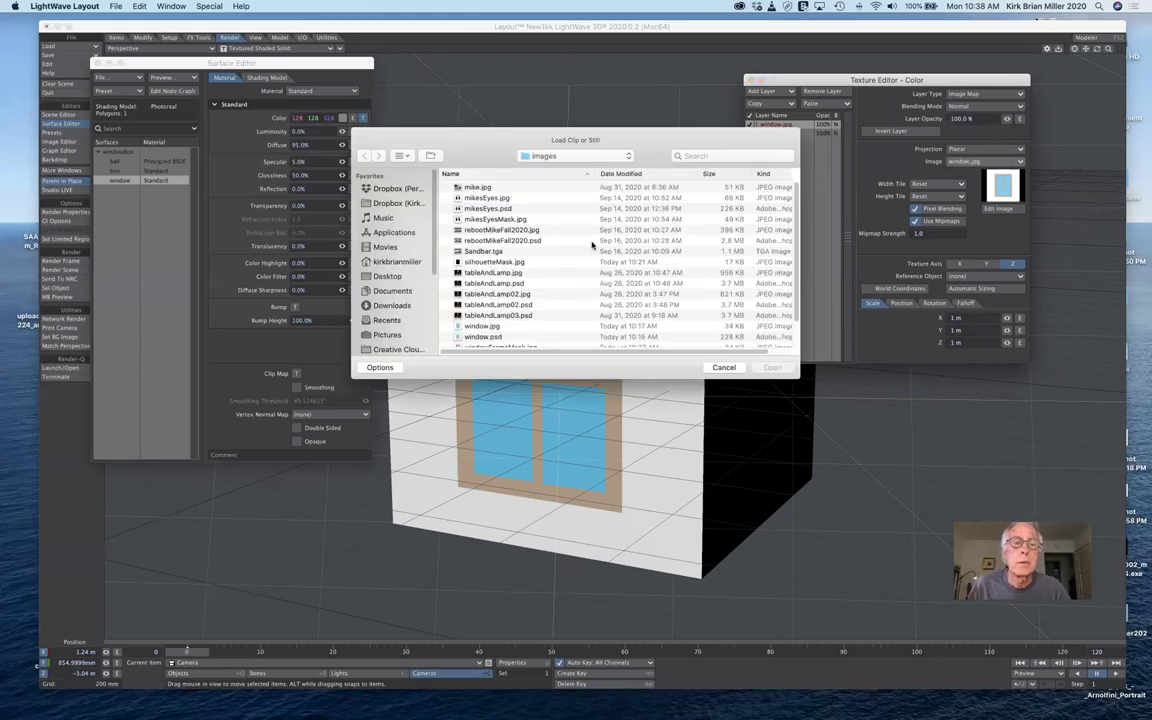
pyautogui.scroll(-2, 559, 318)
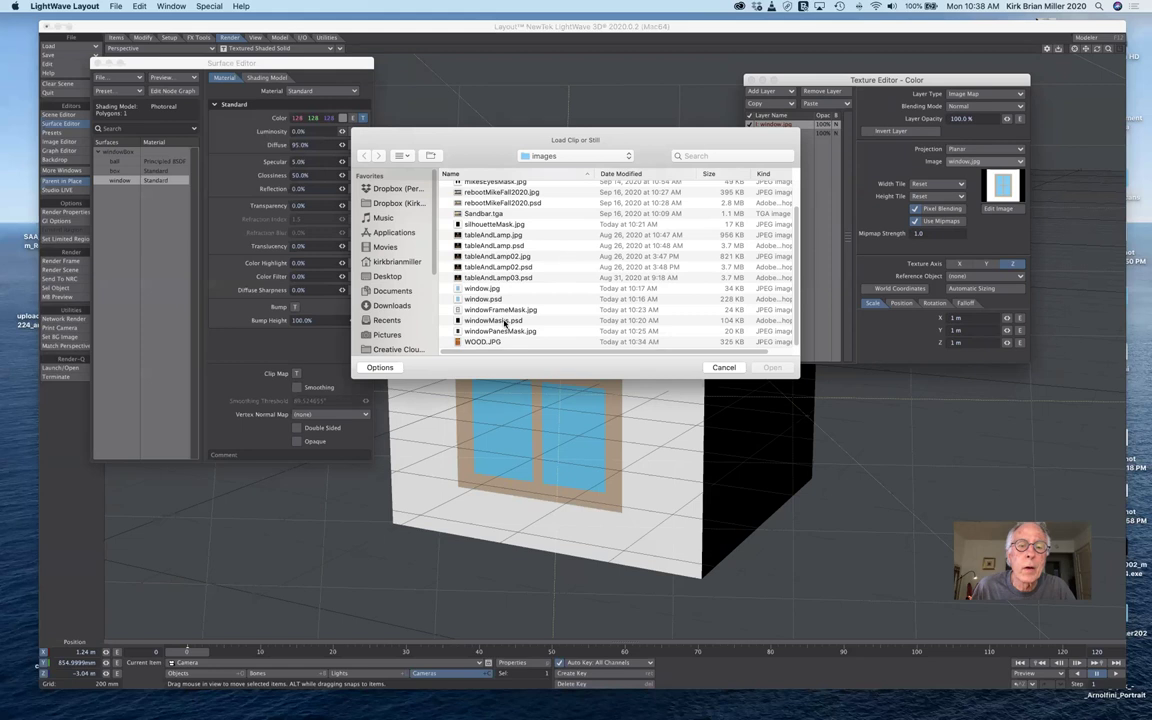
pyautogui.click(505, 322)
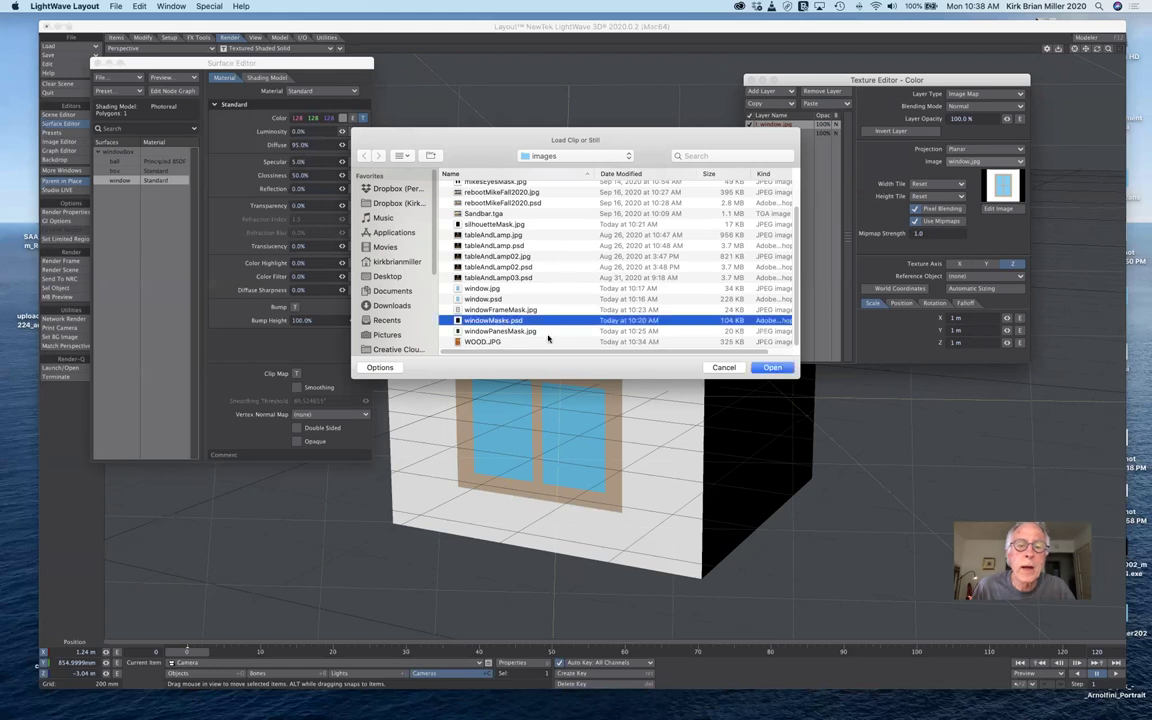
pyautogui.click(774, 368)
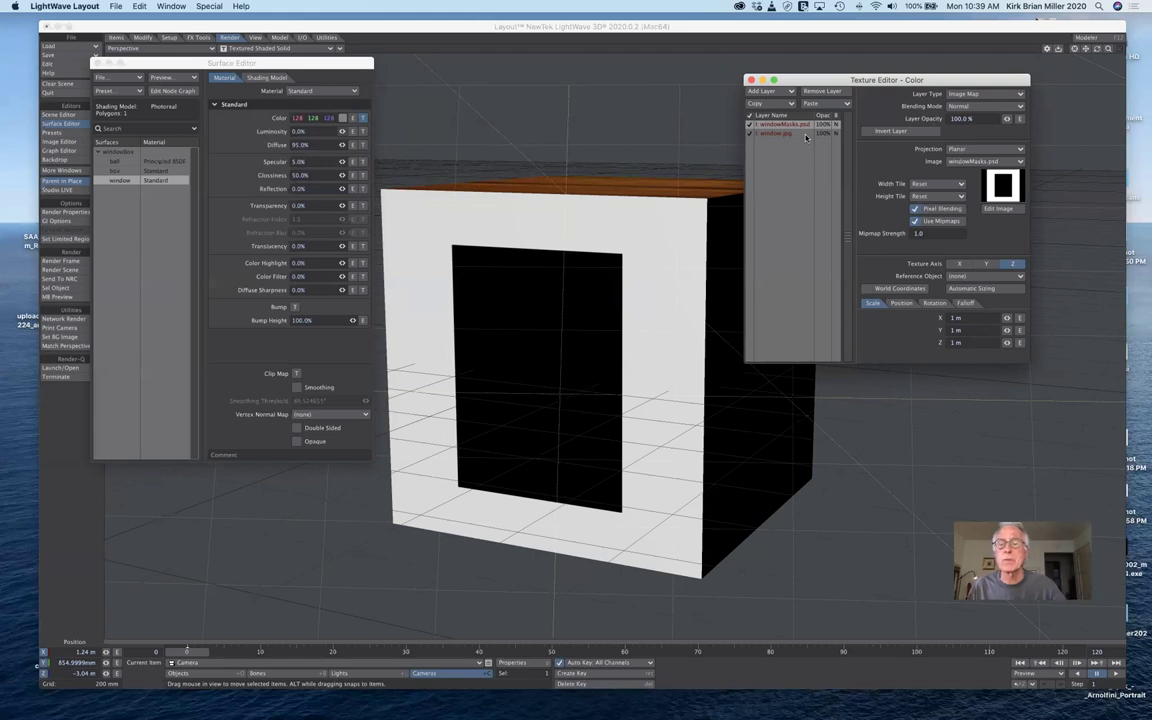
pyautogui.click(749, 125)
pyautogui.click(749, 127)
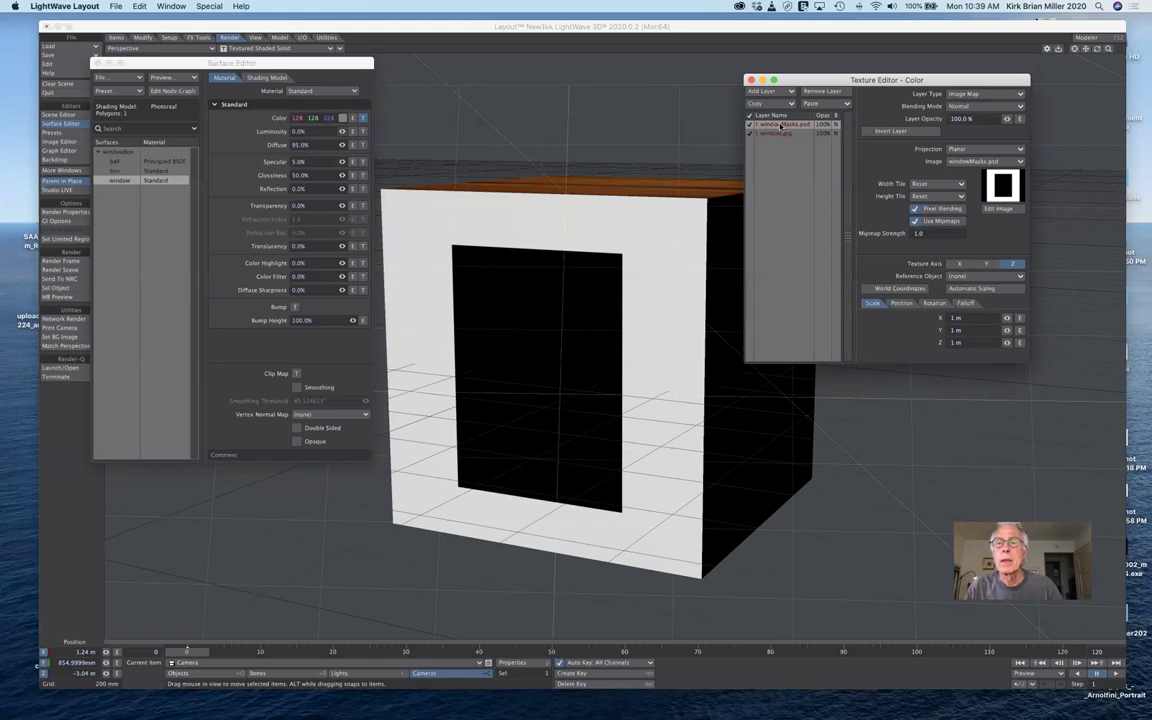
# Set the windowMasks.psd layer's blending mode to Alpha and invert the layer.
pyautogui.click(967, 107)
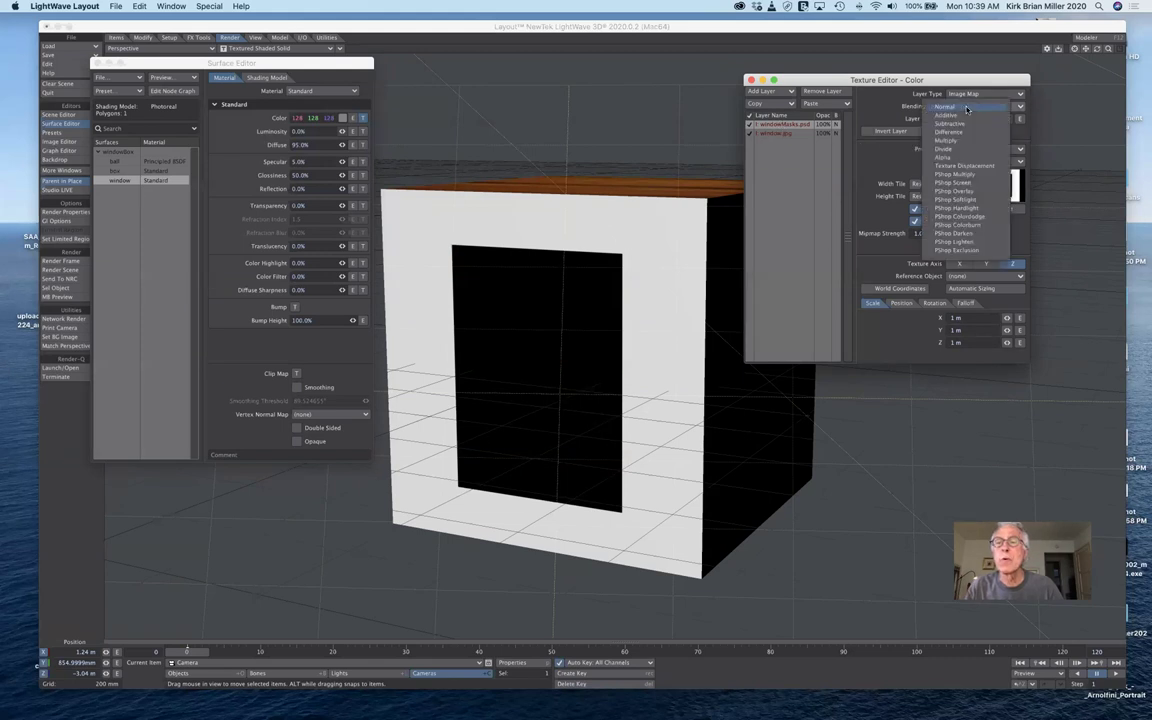
pyautogui.click(960, 158)
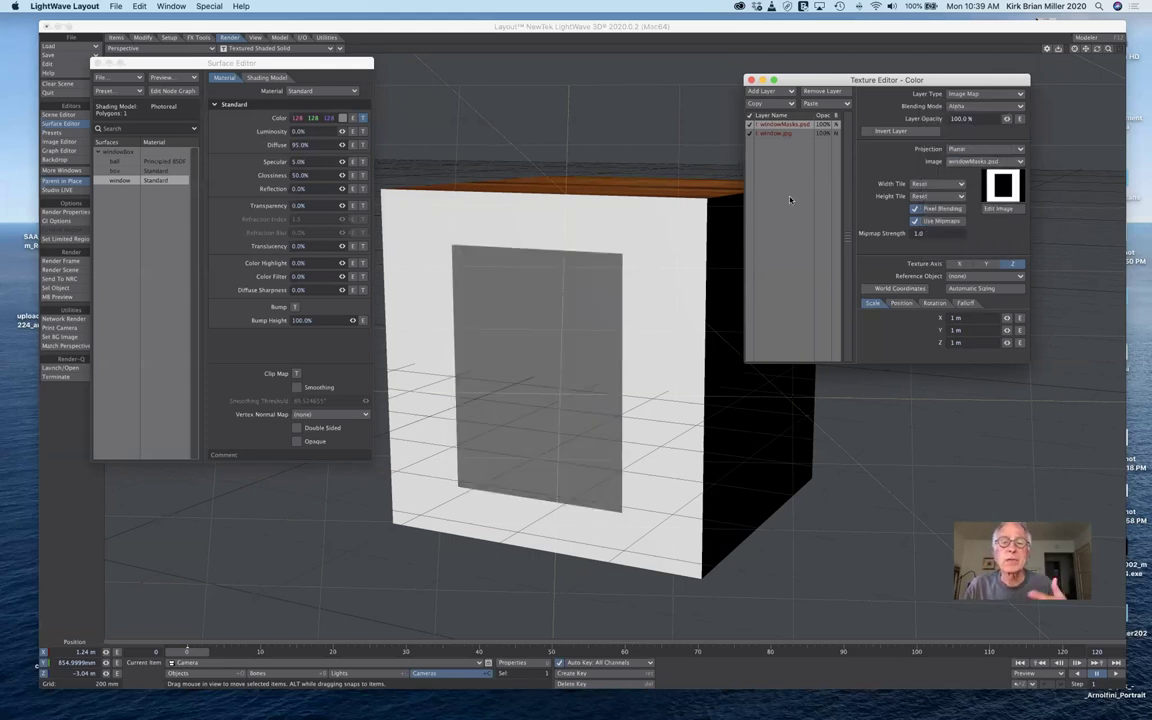
pyautogui.click(868, 133)
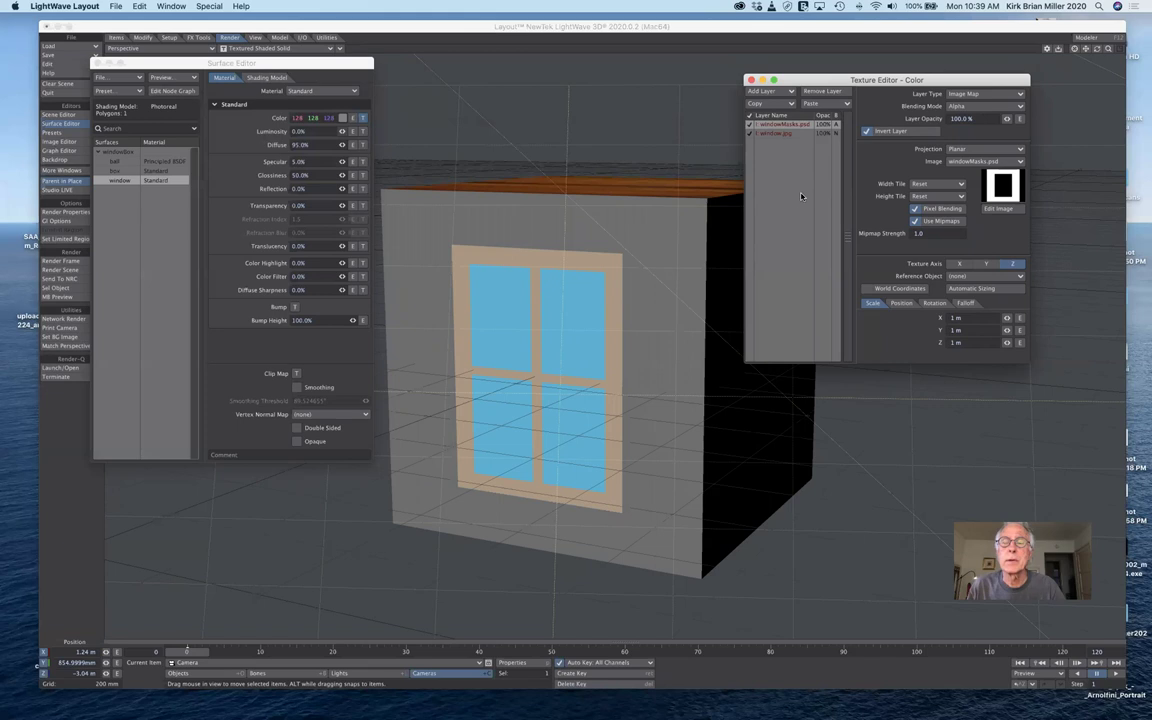
pyautogui.click(786, 134)
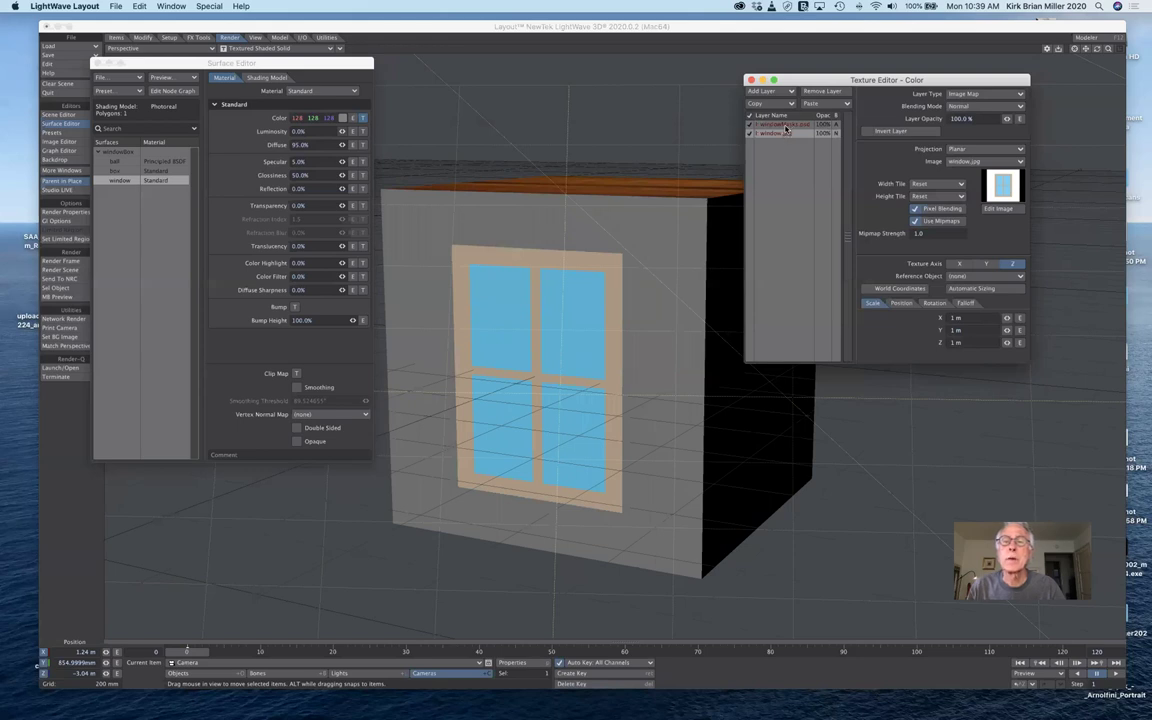
pyautogui.click(786, 126)
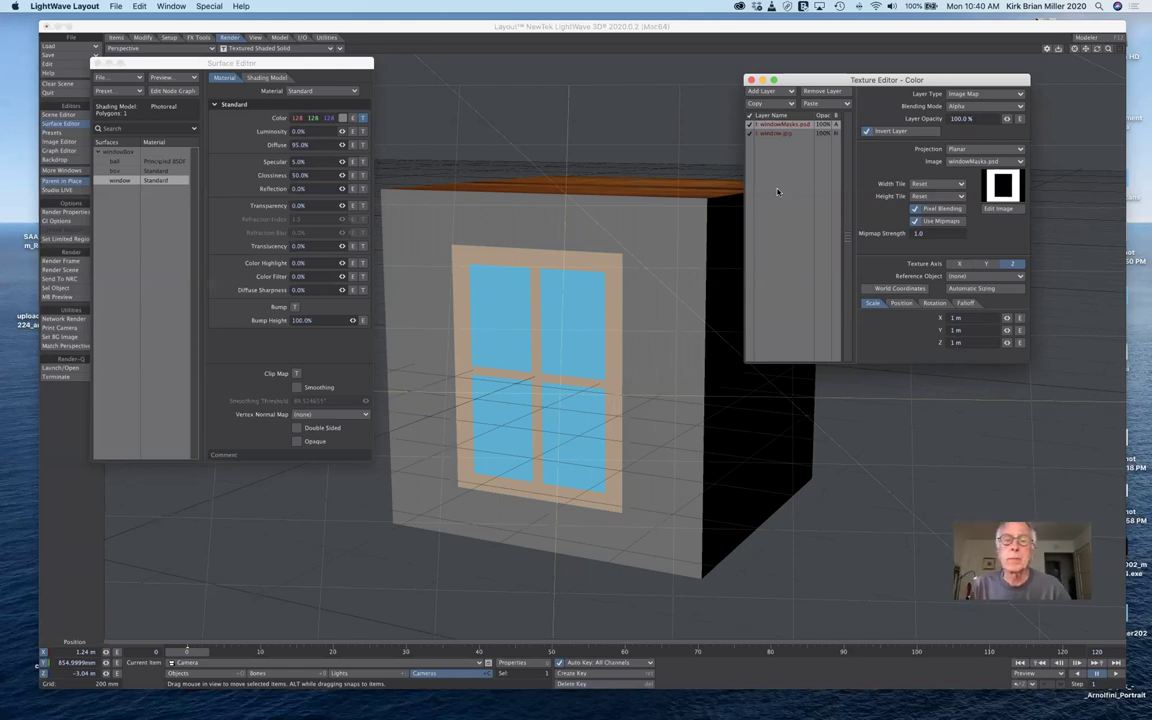
# Duplicate the windowMasks.psd layer by copying the current layer and adding it to the layers.
pyautogui.click(787, 105)
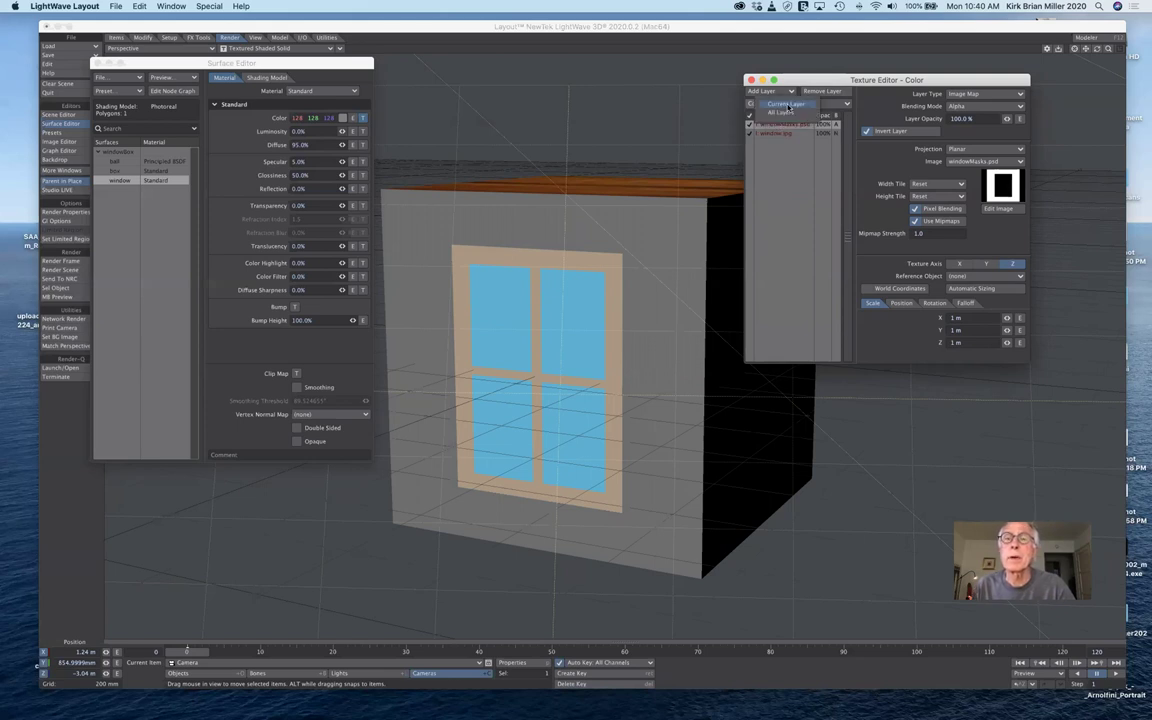
pyautogui.click(787, 105)
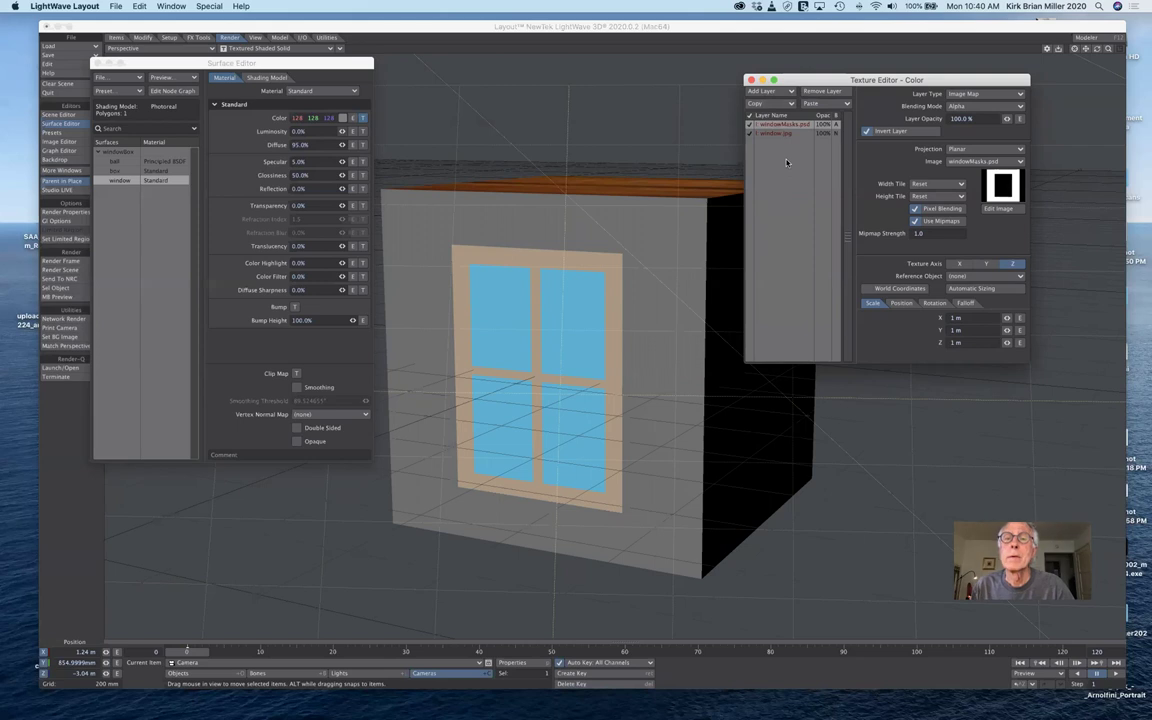
pyautogui.click(828, 103)
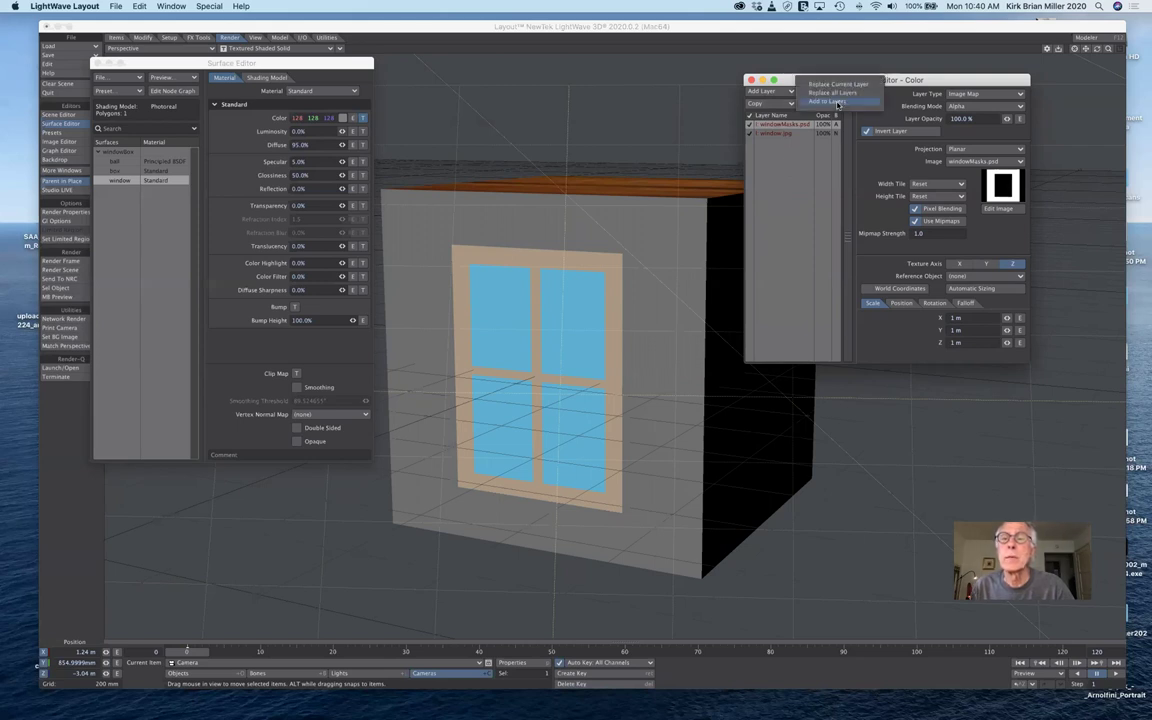
pyautogui.click(837, 103)
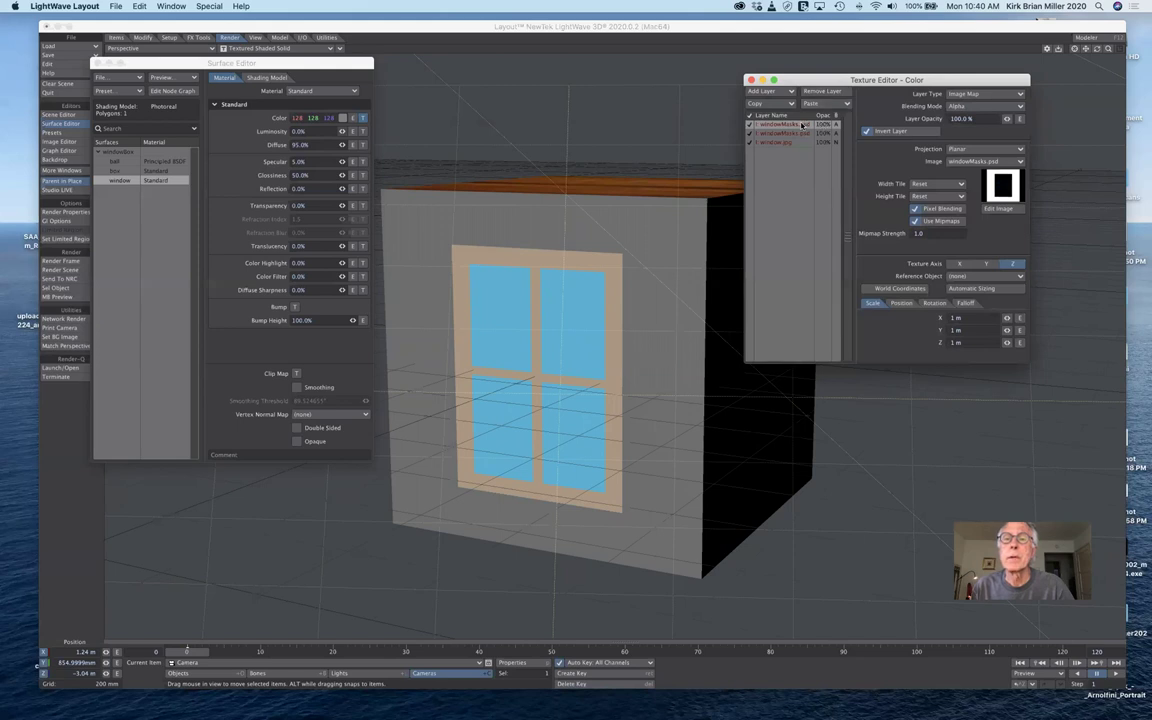
# Set the top layer's image to WOOD.JPG with Normal blending and no inversion, and move it to the bottom of the stack.
pyautogui.click(992, 163)
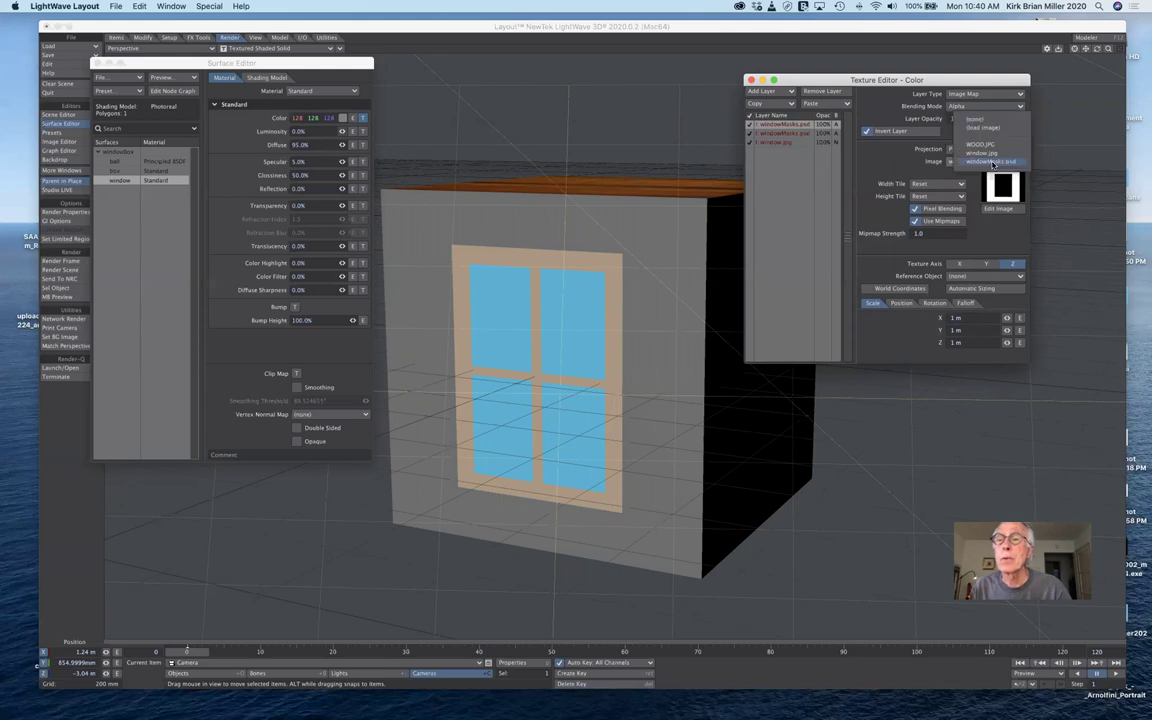
pyautogui.click(988, 146)
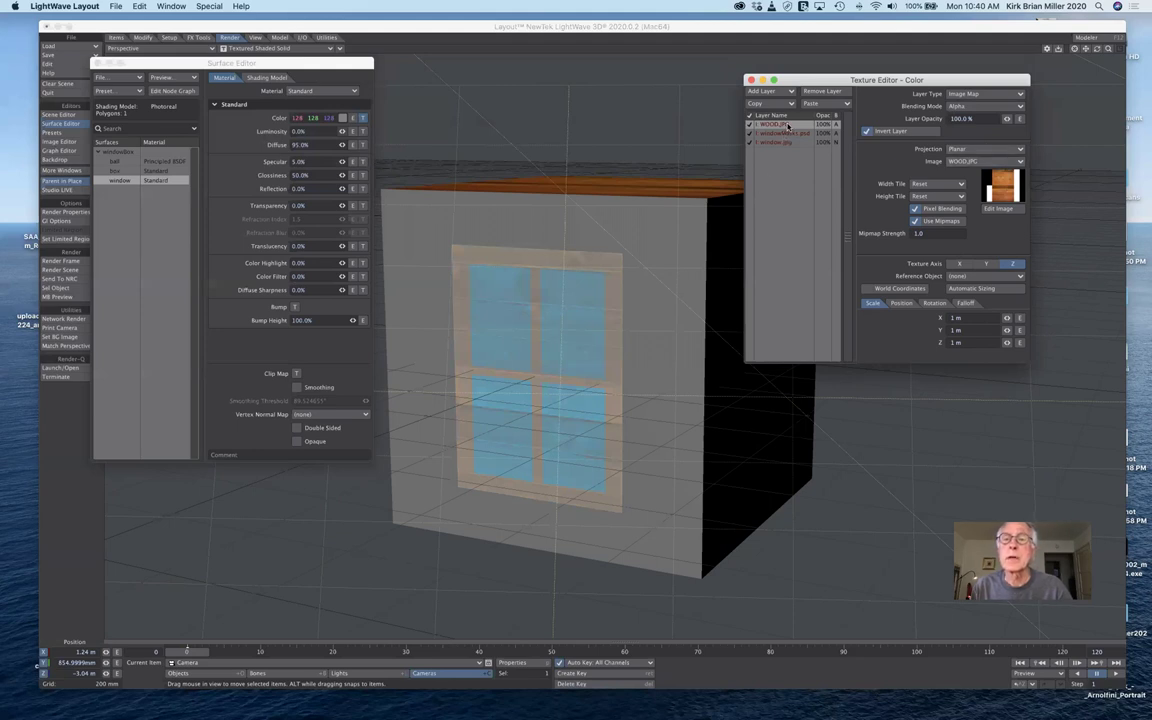
pyautogui.click(958, 108)
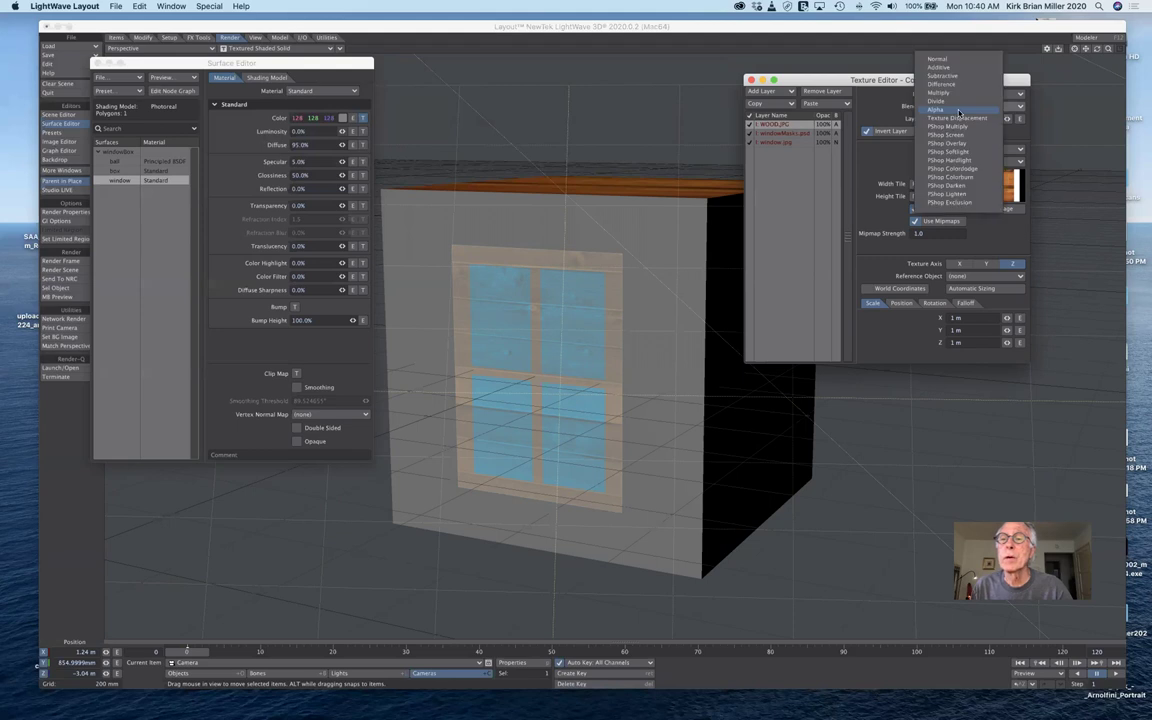
pyautogui.click(937, 59)
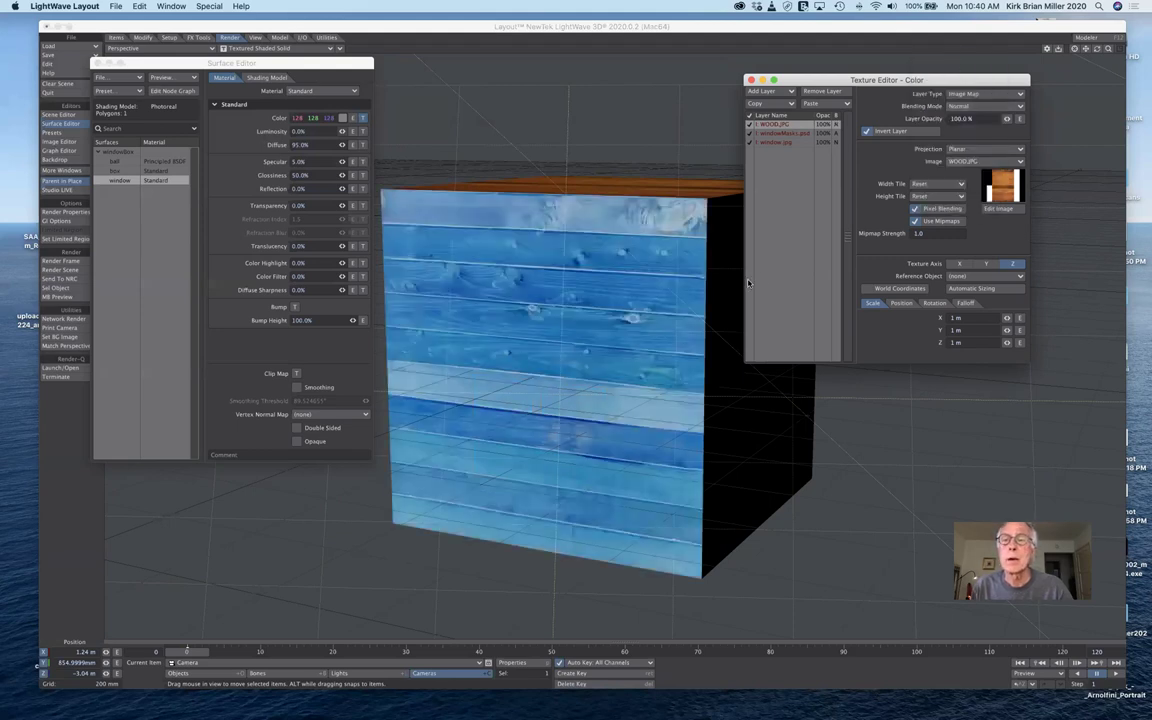
pyautogui.click(867, 132)
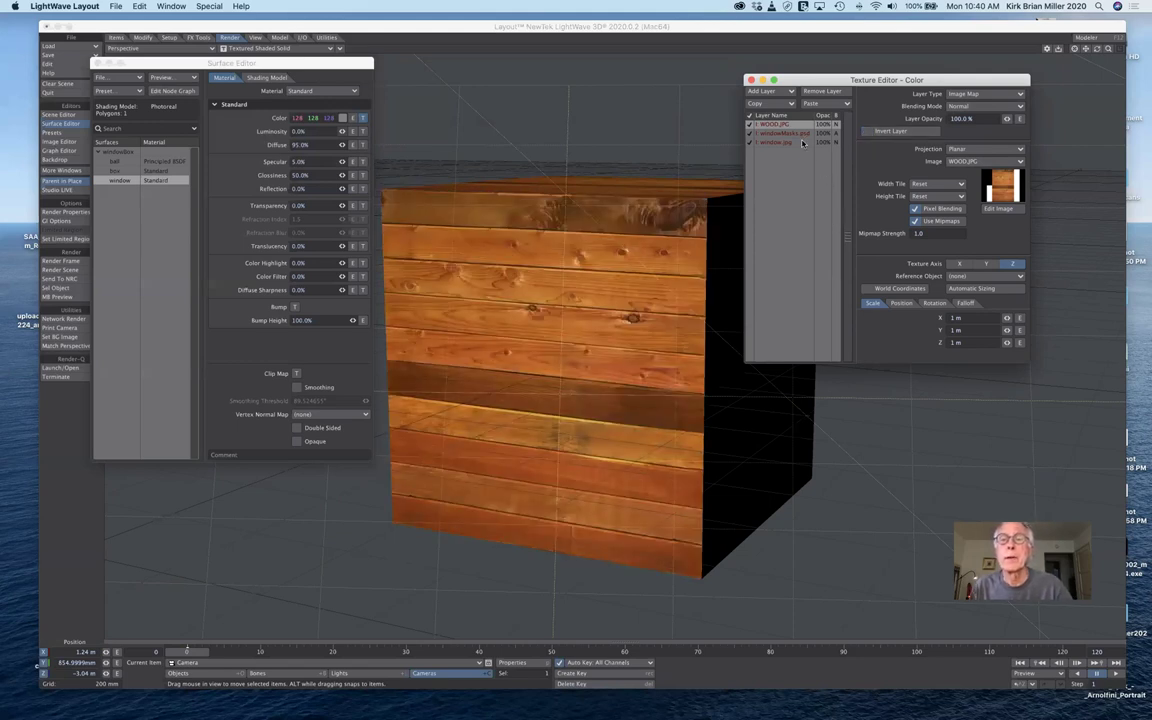
pyautogui.moveTo(797, 128); pyautogui.dragTo(796, 146)
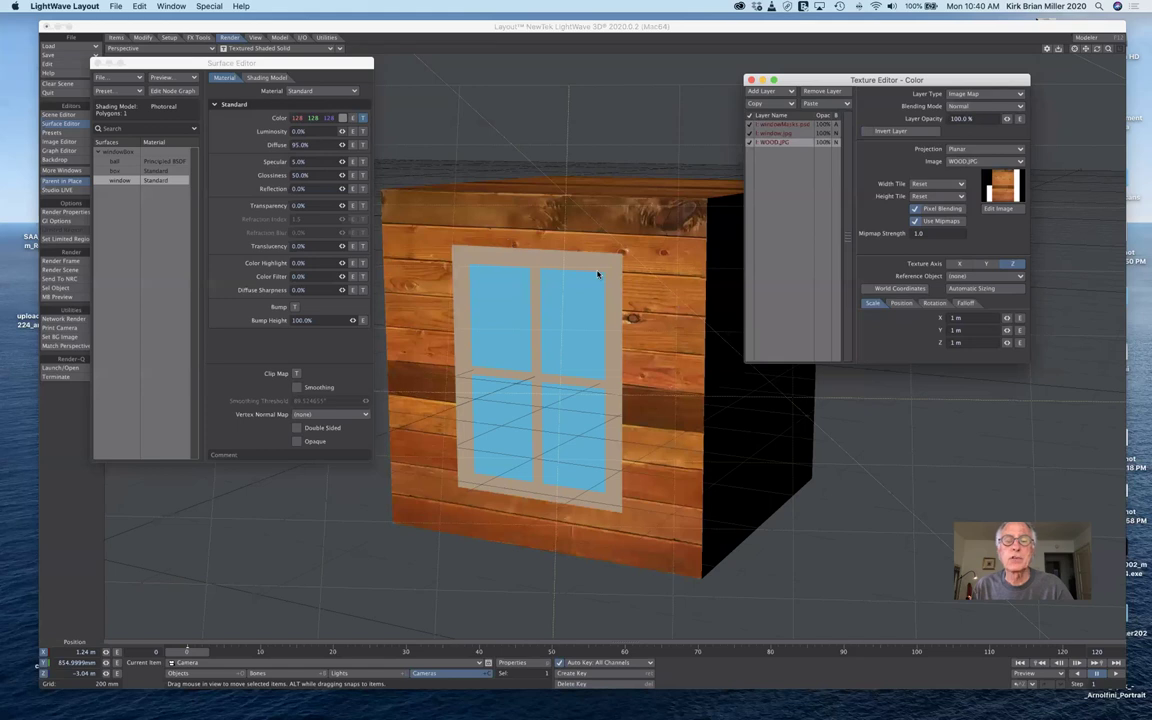
# Move the texture and surface editor windows aside and copy the windowMasks.psd layer of the color texture.
pyautogui.click(782, 134)
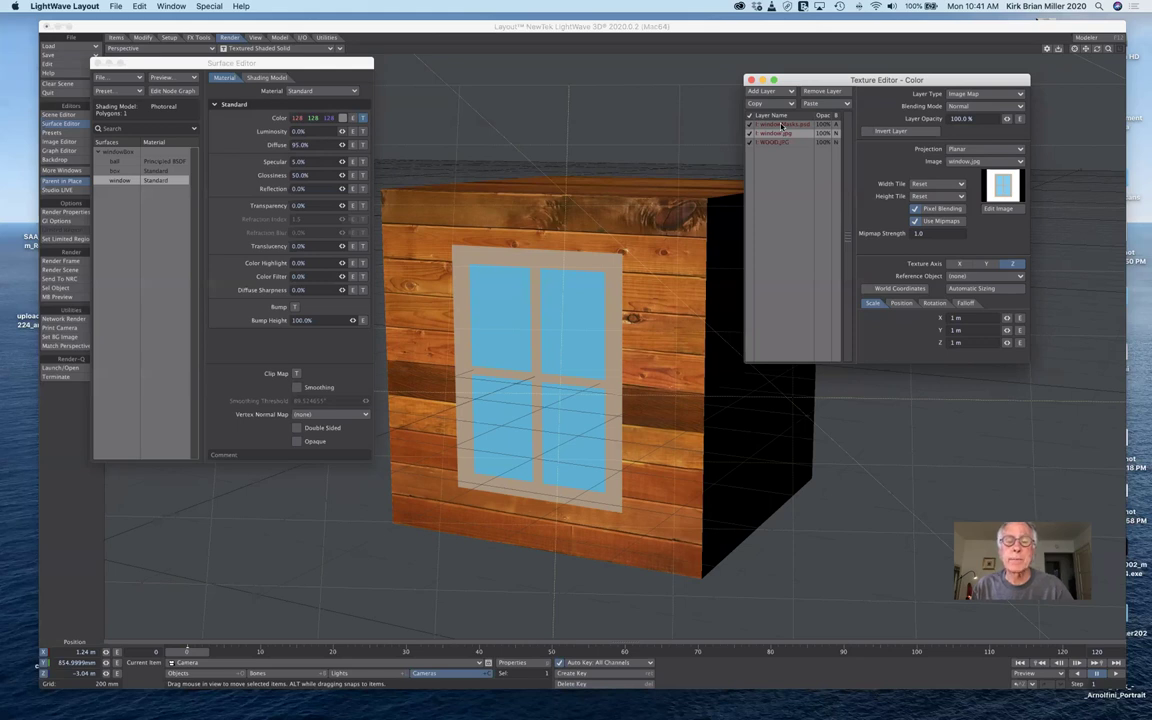
pyautogui.click(781, 124)
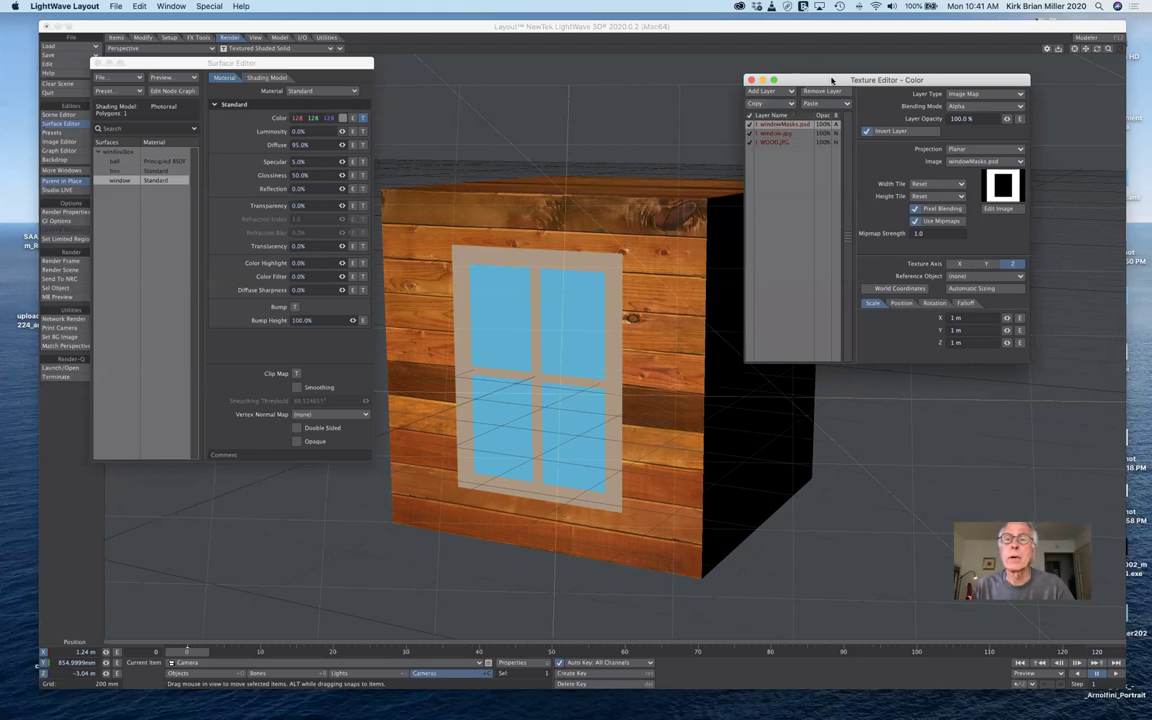
pyautogui.moveTo(831, 80); pyautogui.dragTo(917, 79)
pyautogui.moveTo(297, 67); pyautogui.dragTo(392, 83)
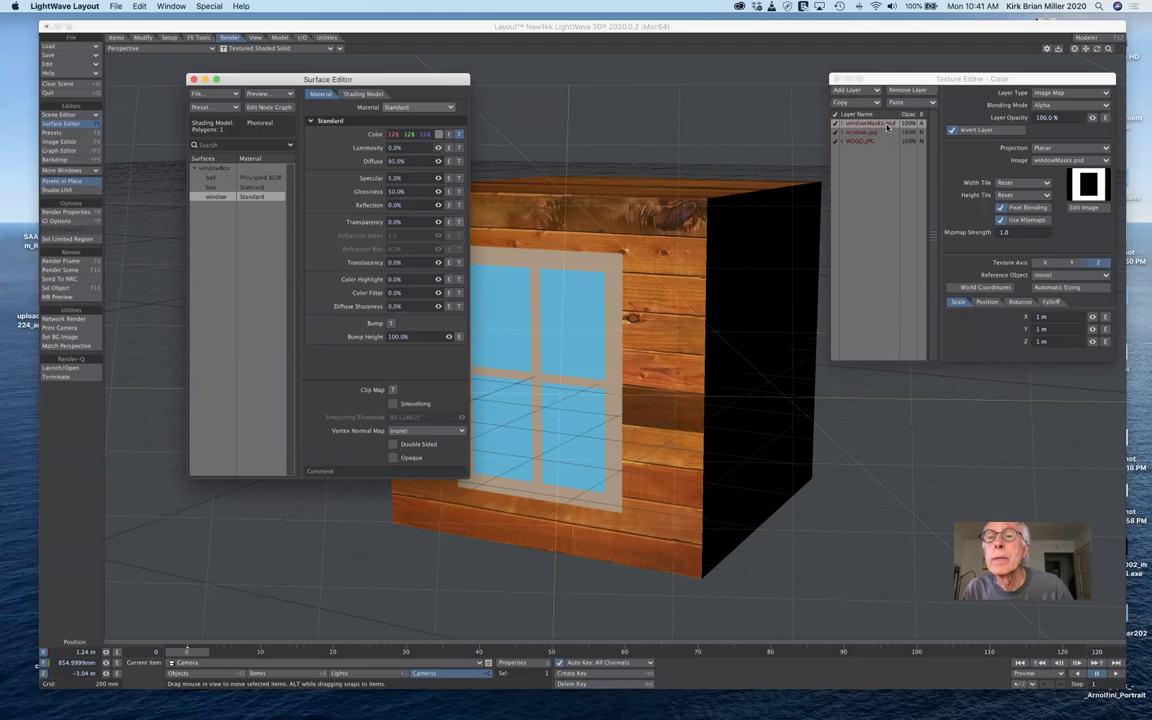
pyautogui.click(886, 124)
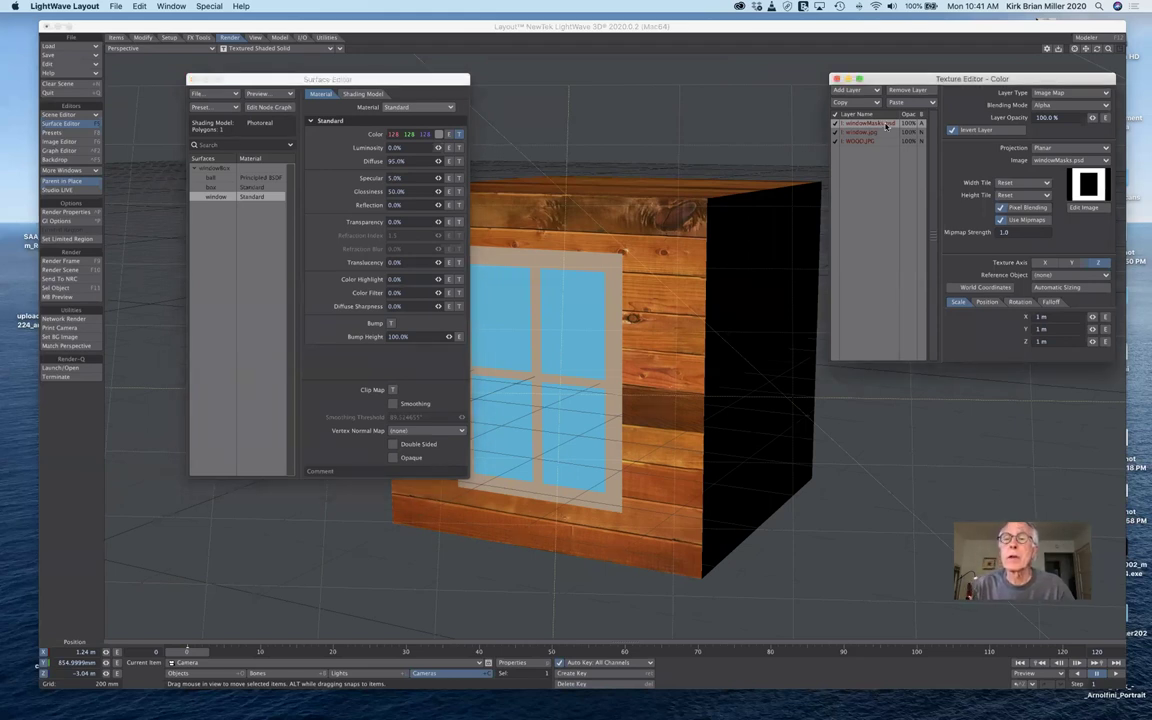
pyautogui.click(858, 90)
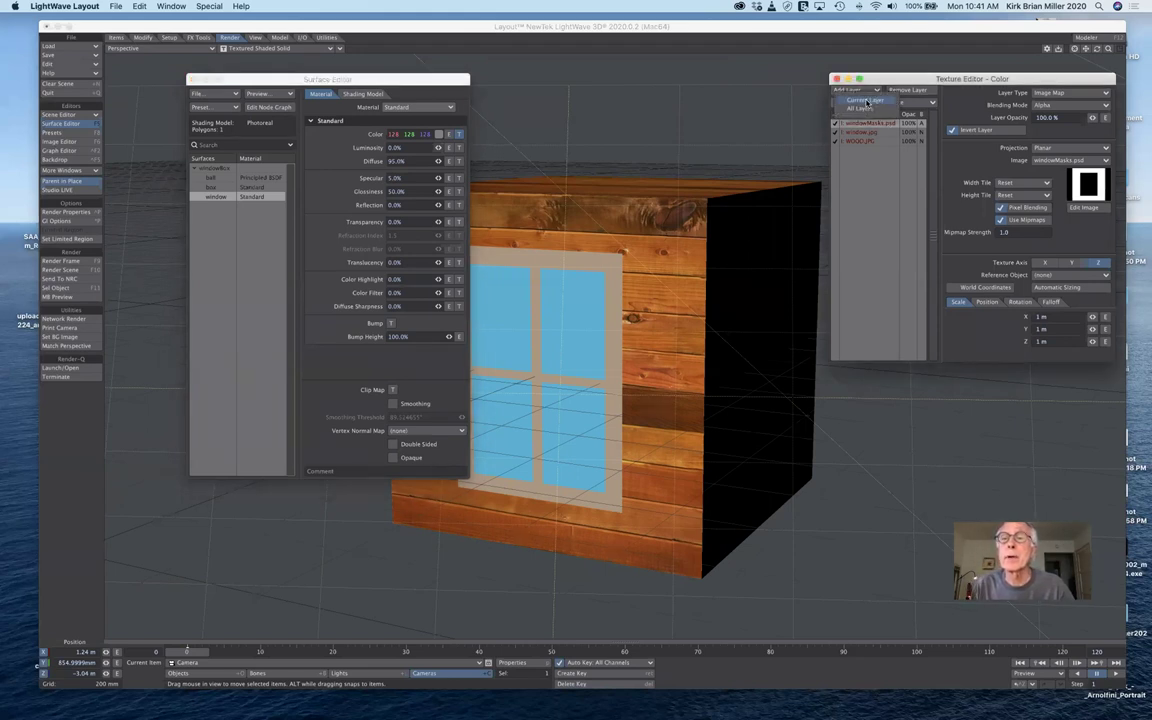
pyautogui.click(866, 101)
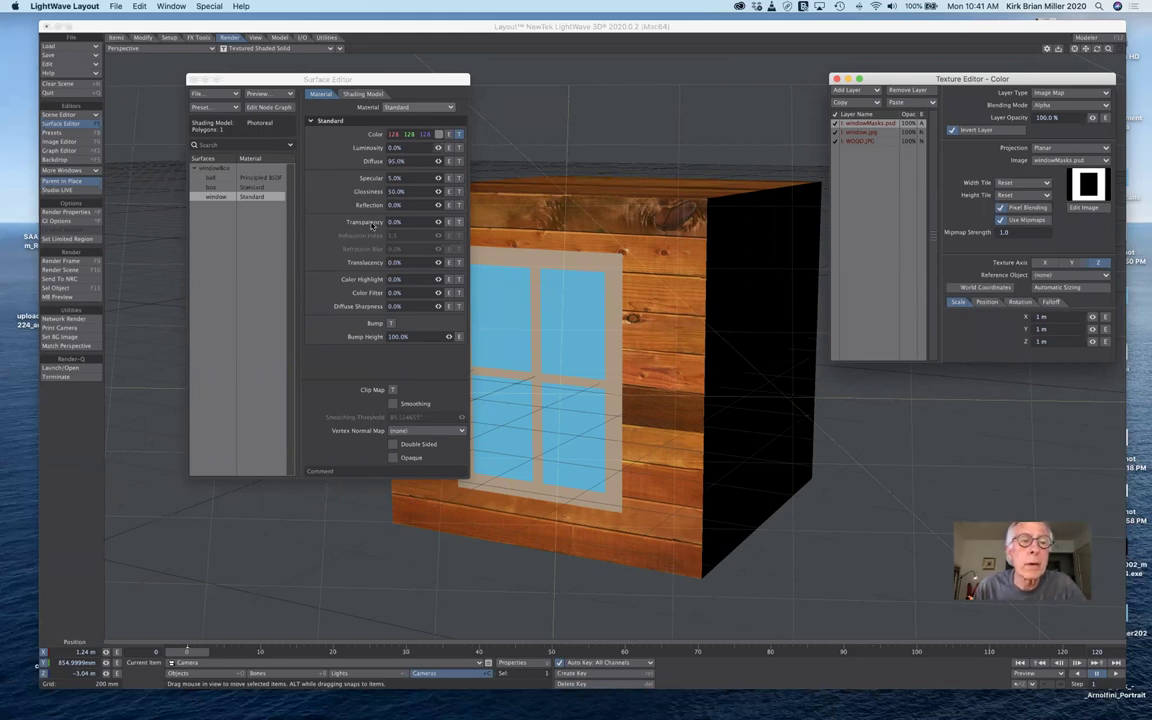
# Open the window surface's transparency texture and try to replace all its layers with a copied layer.
pyautogui.click(459, 222)
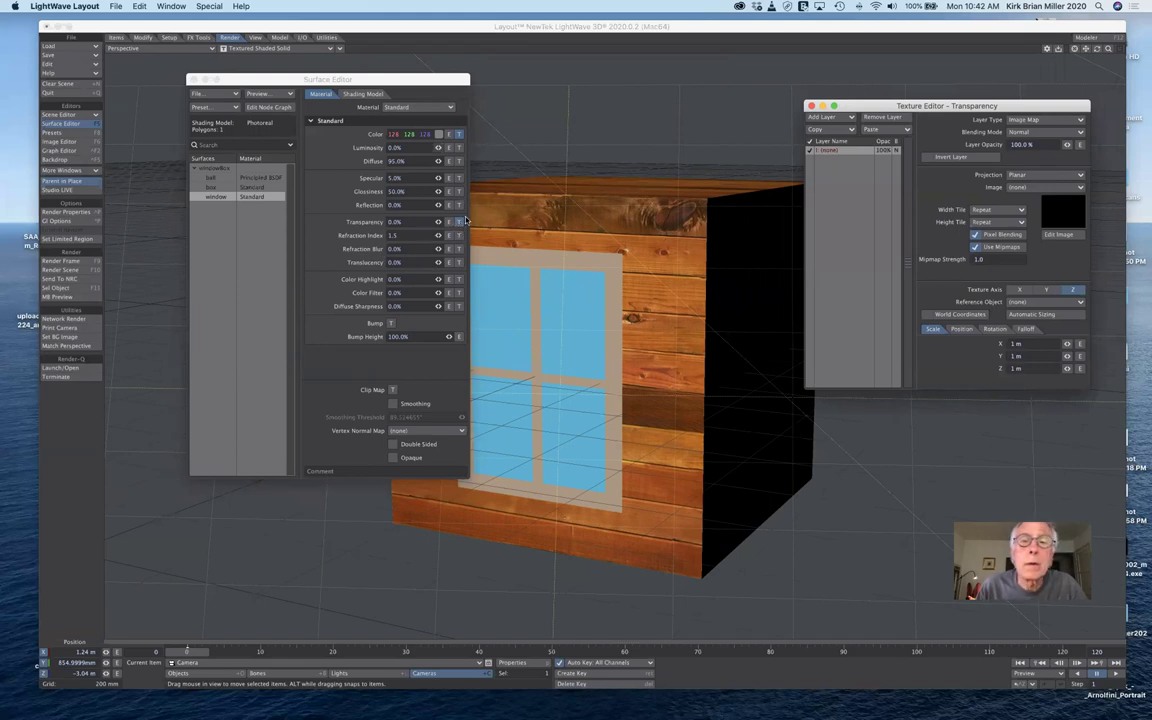
pyautogui.moveTo(914, 104); pyautogui.dragTo(219, 290)
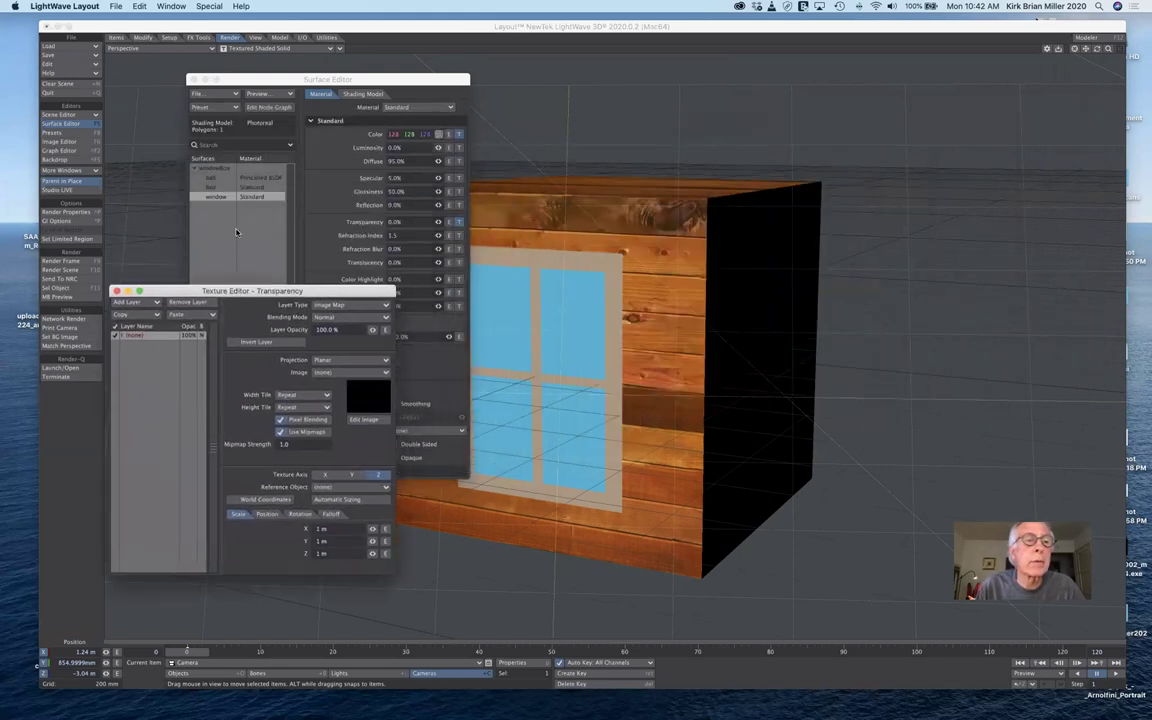
pyautogui.moveTo(297, 271); pyautogui.dragTo(838, 103)
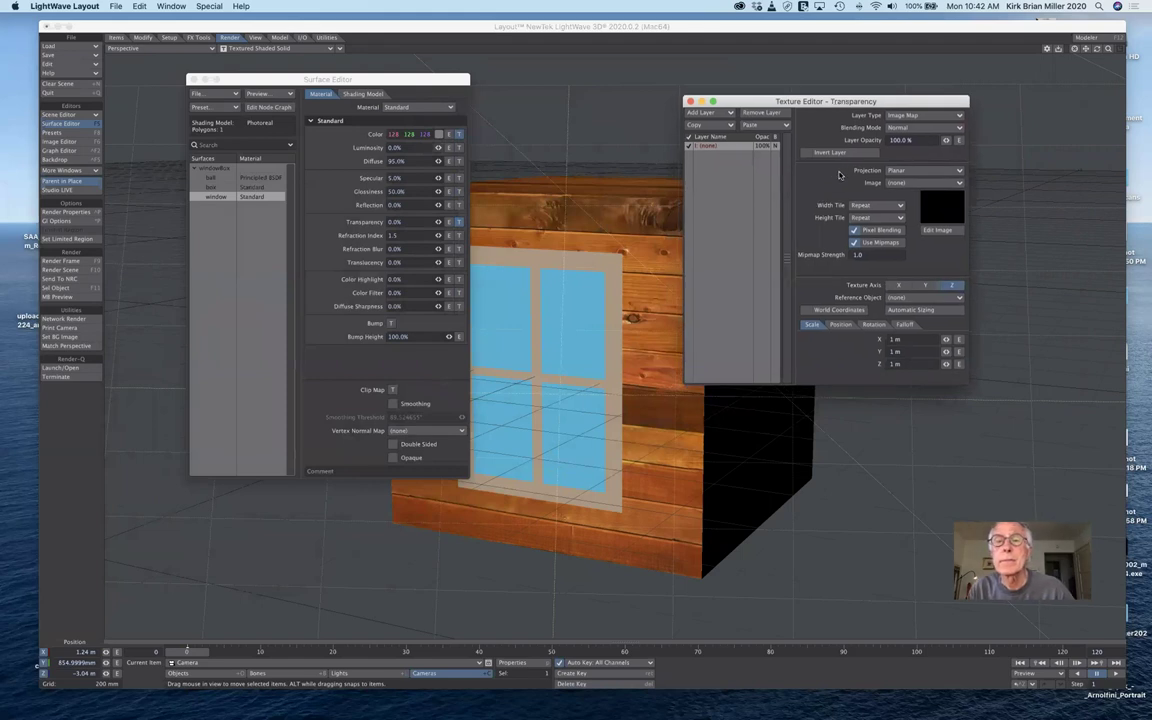
pyautogui.click(712, 125)
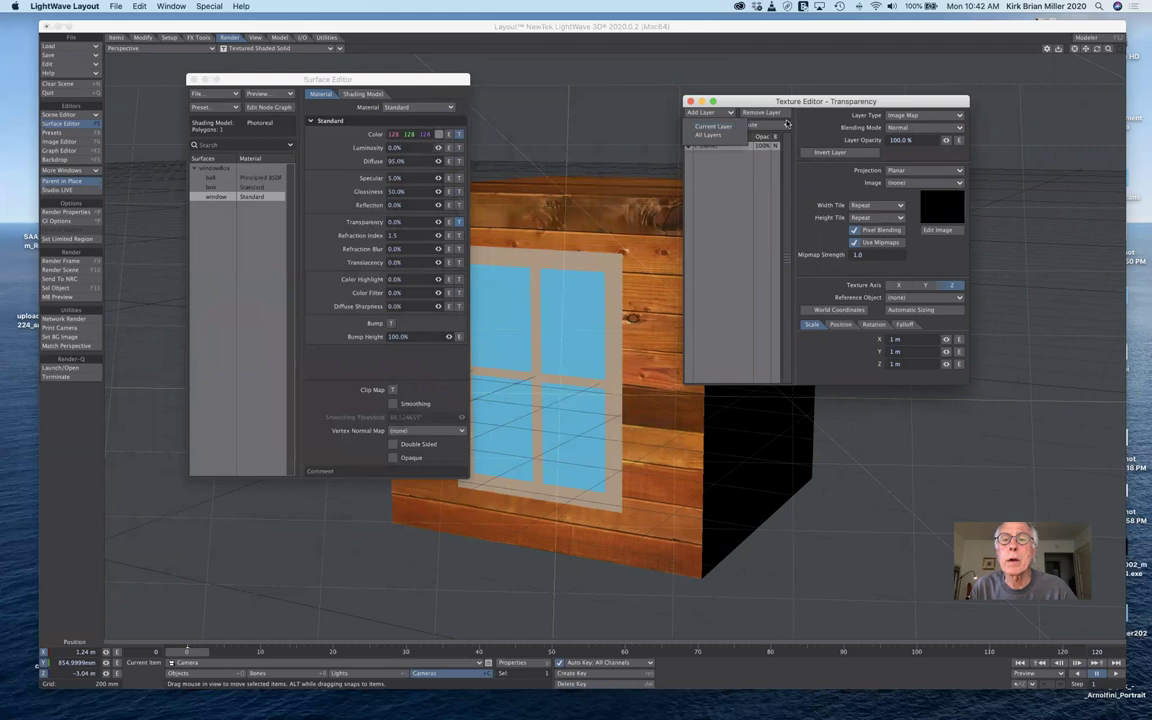
pyautogui.click(712, 128)
pyautogui.click(771, 125)
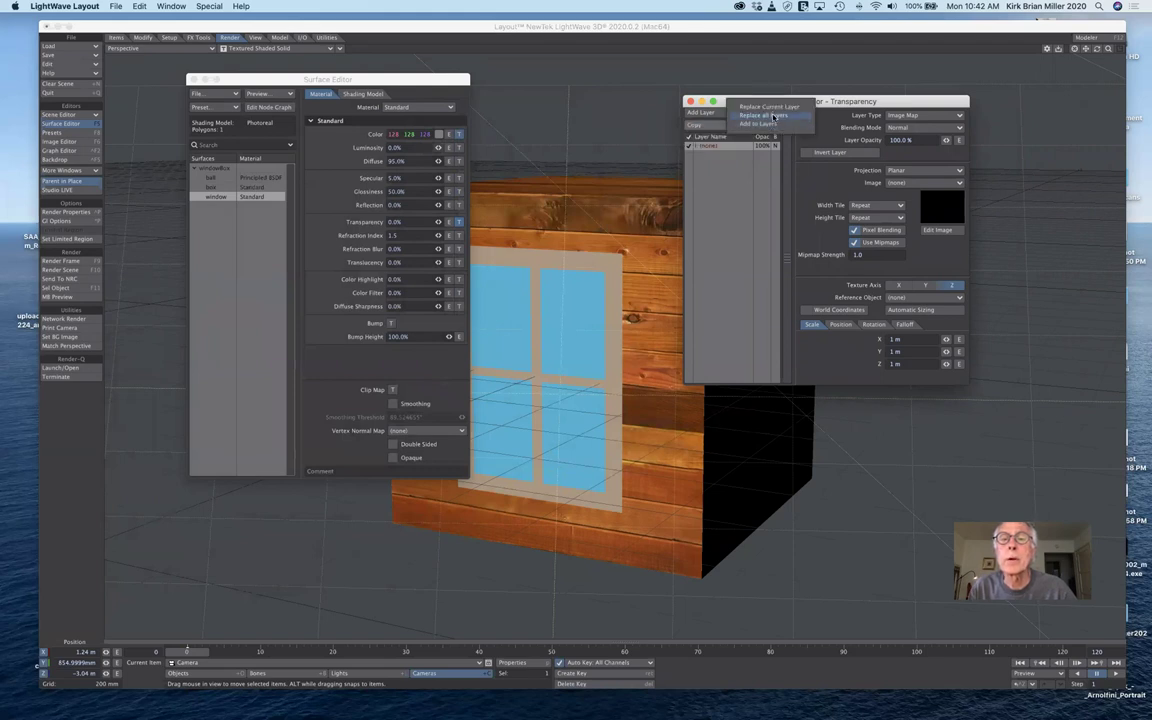
pyautogui.click(773, 116)
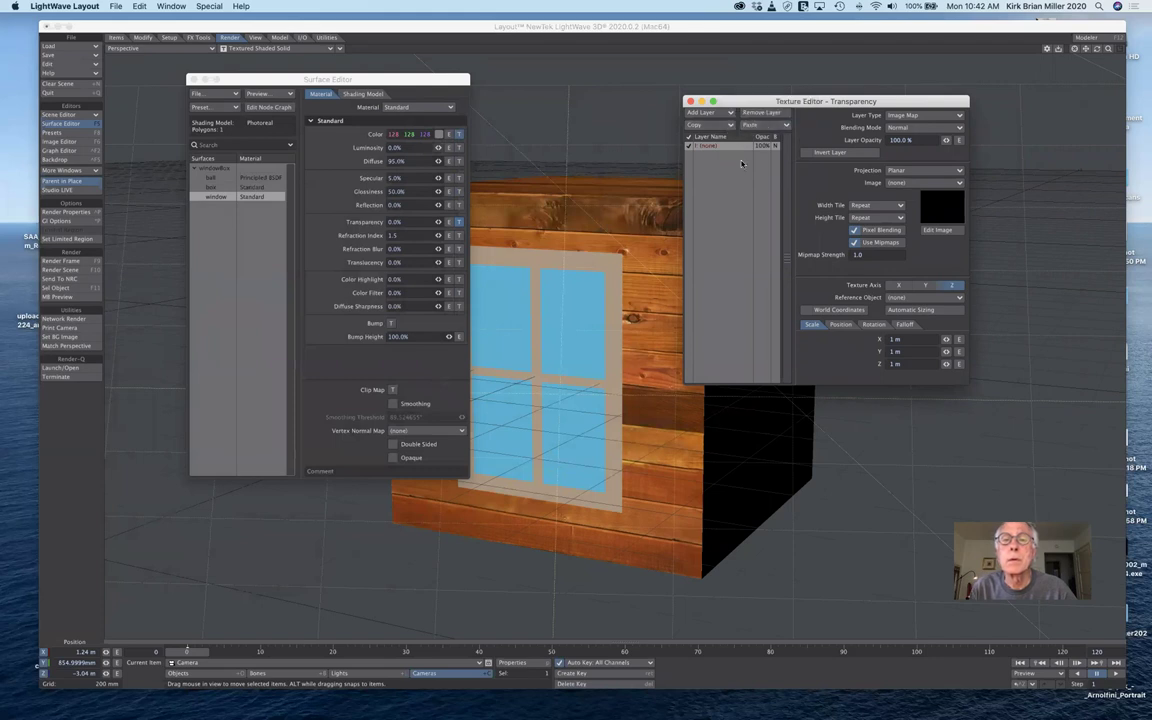
pyautogui.moveTo(758, 101); pyautogui.dragTo(878, 77)
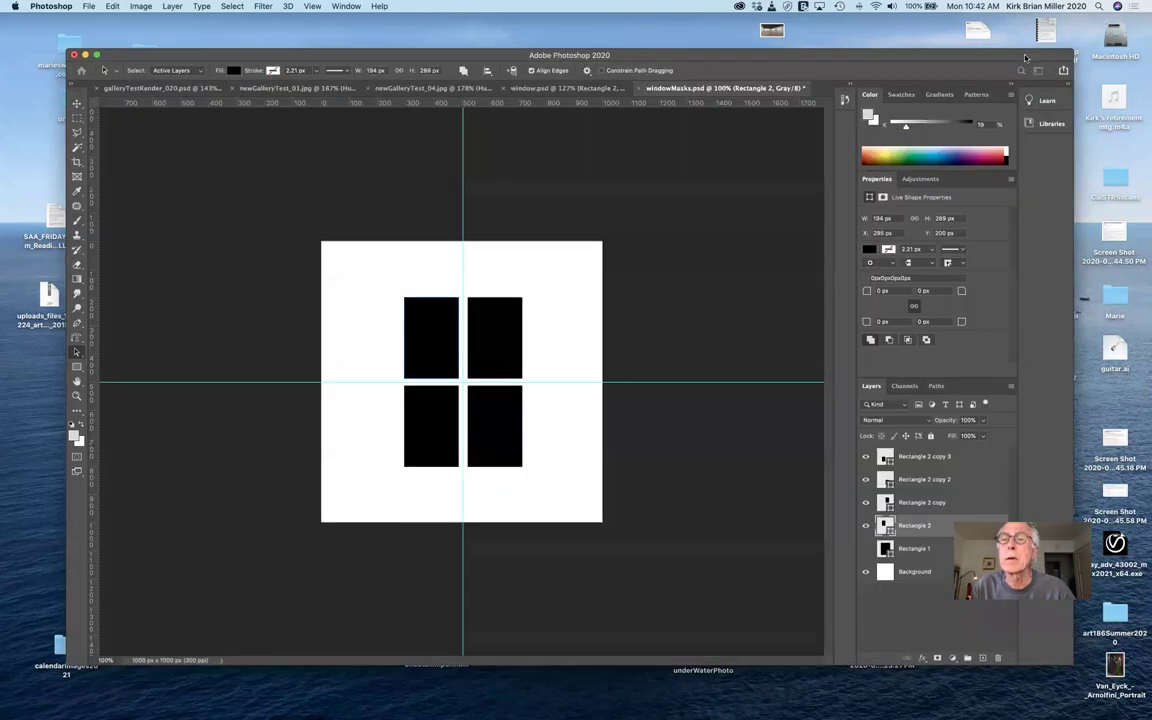
# Enlarge the Layout window and move the camera to about X 1.09 m, Y 844 mm, Z -3.26 m.
pyautogui.moveTo(875, 712)
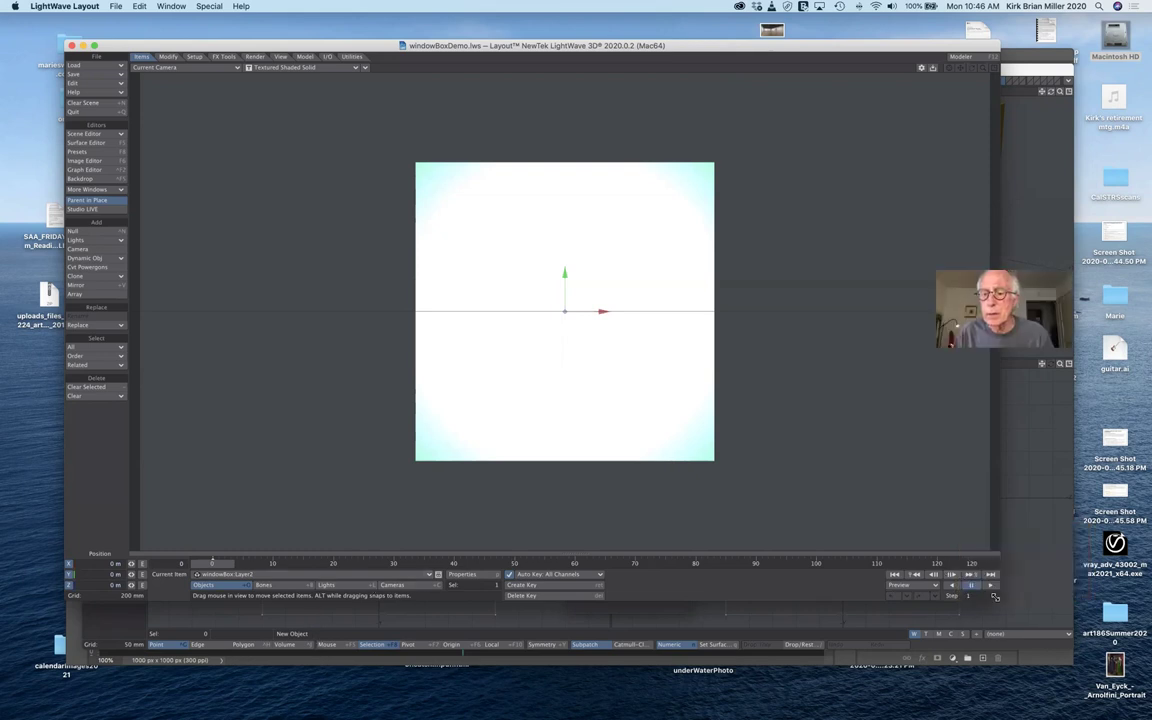
pyautogui.moveTo(997, 607); pyautogui.dragTo(1005, 615)
pyautogui.moveTo(1043, 660); pyautogui.dragTo(1064, 719)
pyautogui.click(417, 704)
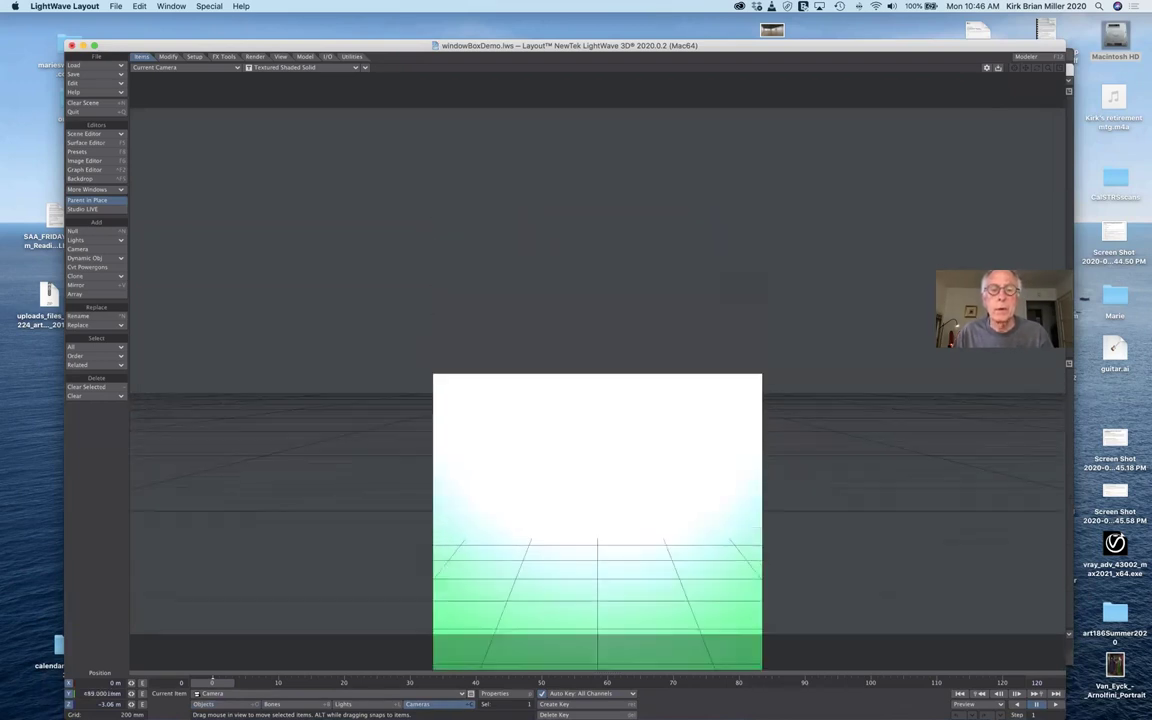
pyautogui.moveTo(588, 505); pyautogui.dragTo(588, 529)
pyautogui.moveTo(538, 560); pyautogui.dragTo(831, 590)
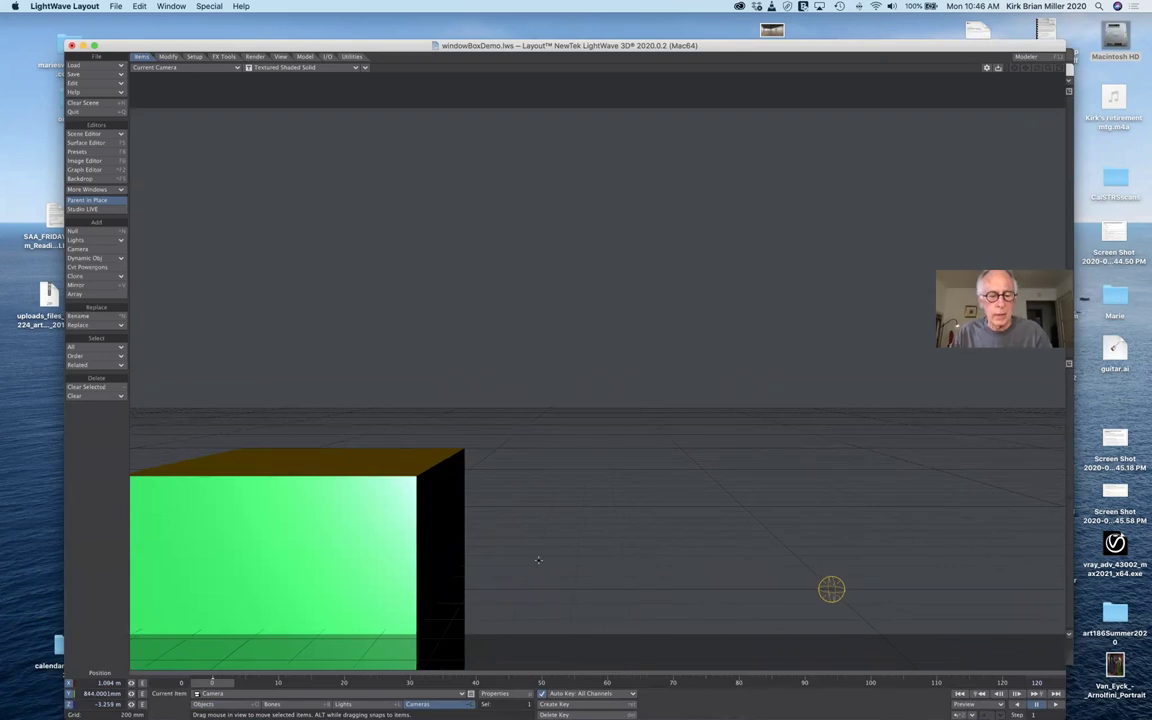
# Rotate the camera to about -17.7° heading and 16.1° pitch to frame the box, and save the scene over windowBoxDemo.lws.
pyautogui.press('y')
pyautogui.moveTo(538, 560); pyautogui.dragTo(465, 628)
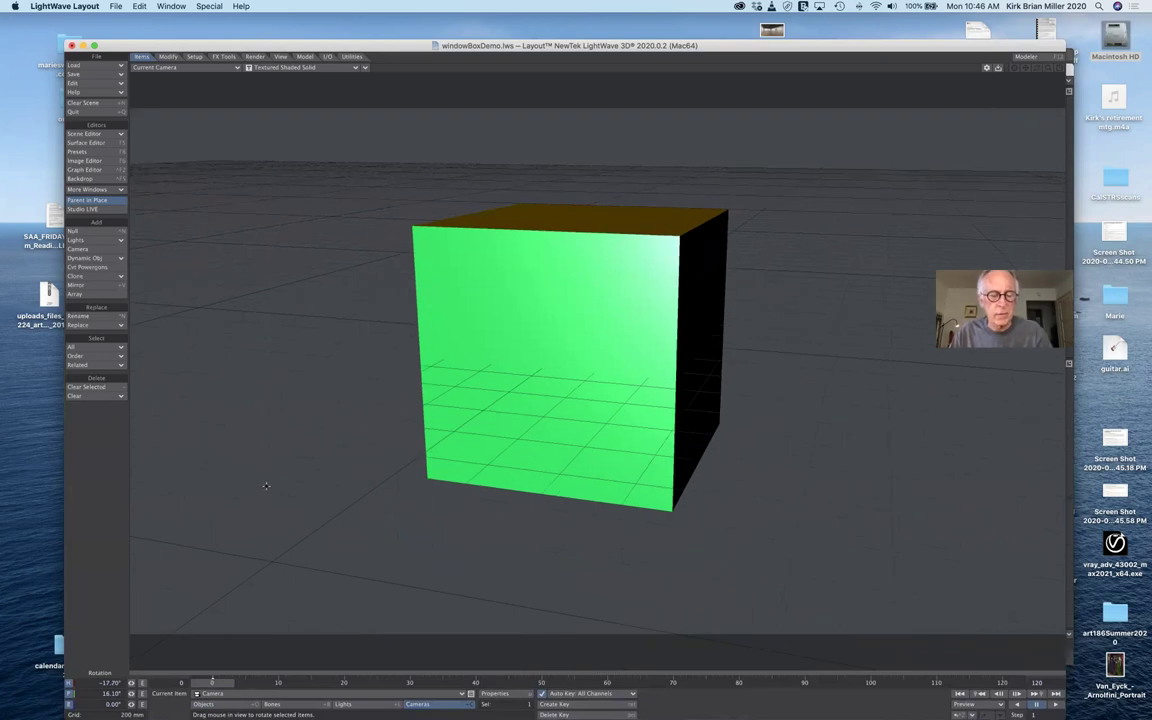
pyautogui.press('super+s')
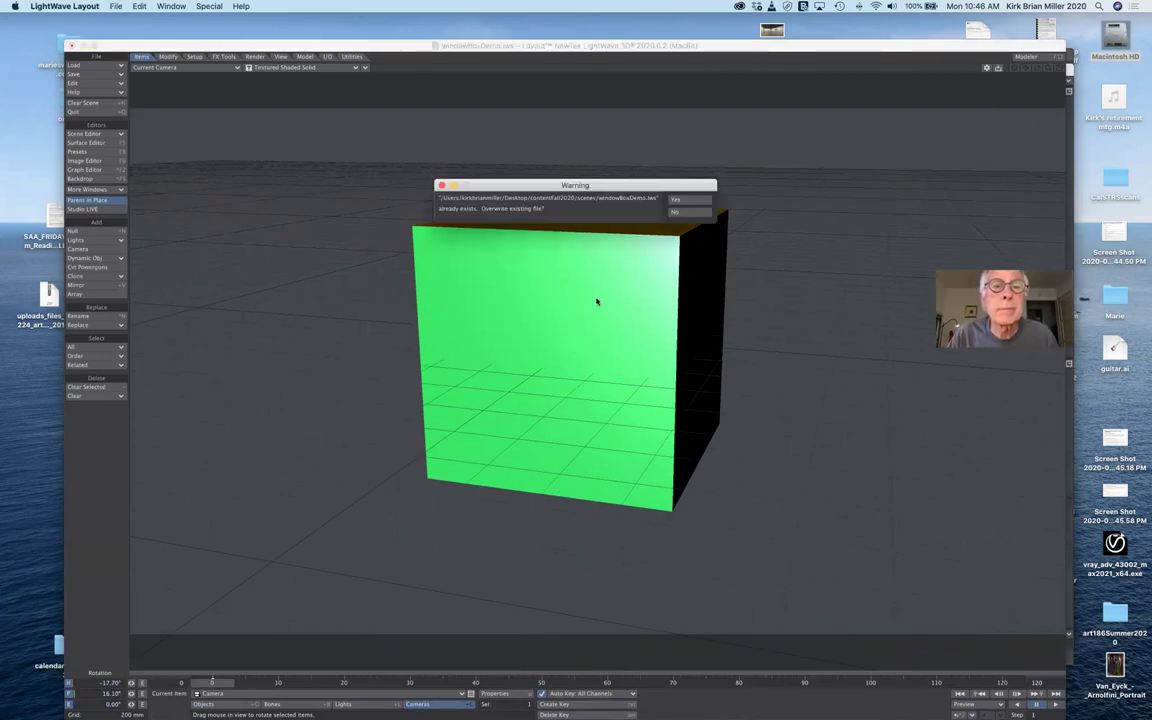
pyautogui.click(676, 201)
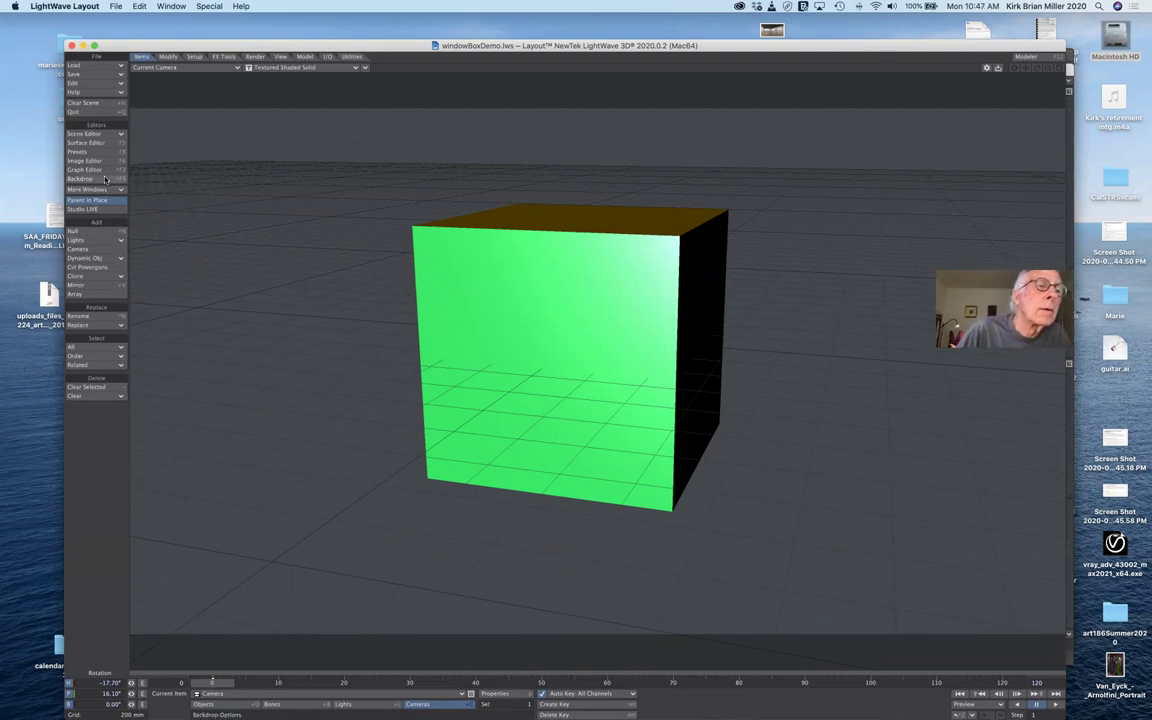
# Open the Surface Editor and change the box surface's material to Standard.
pyautogui.click(93, 143)
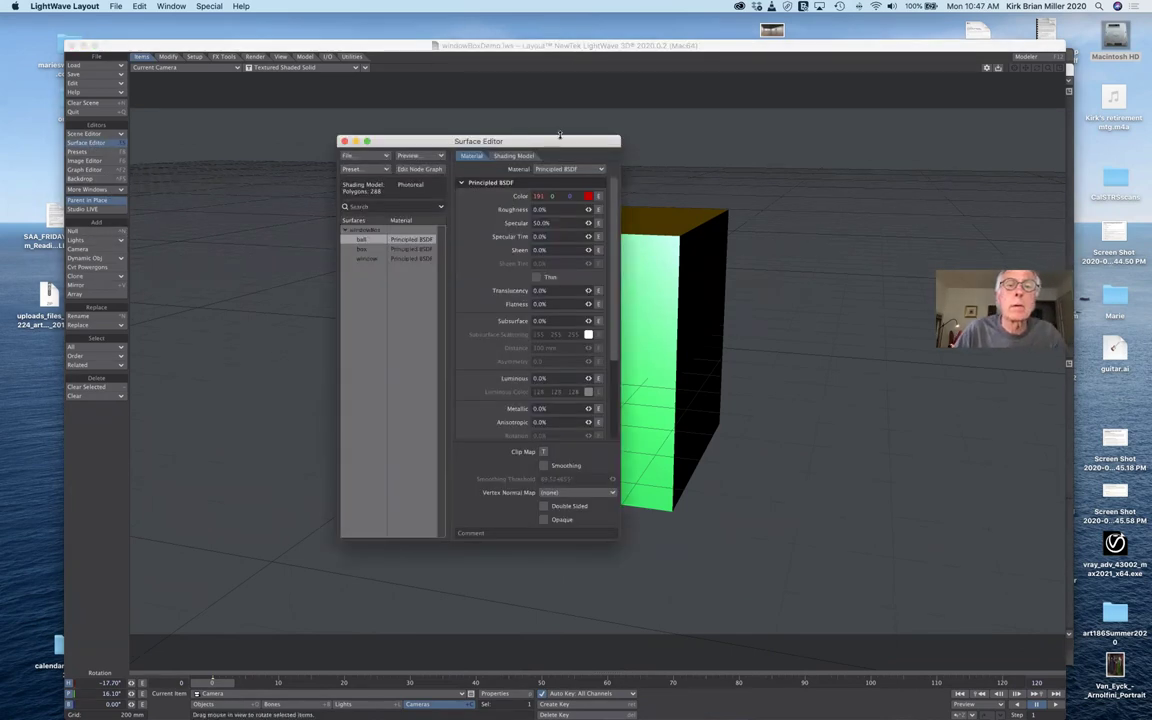
pyautogui.moveTo(559, 141); pyautogui.dragTo(423, 154)
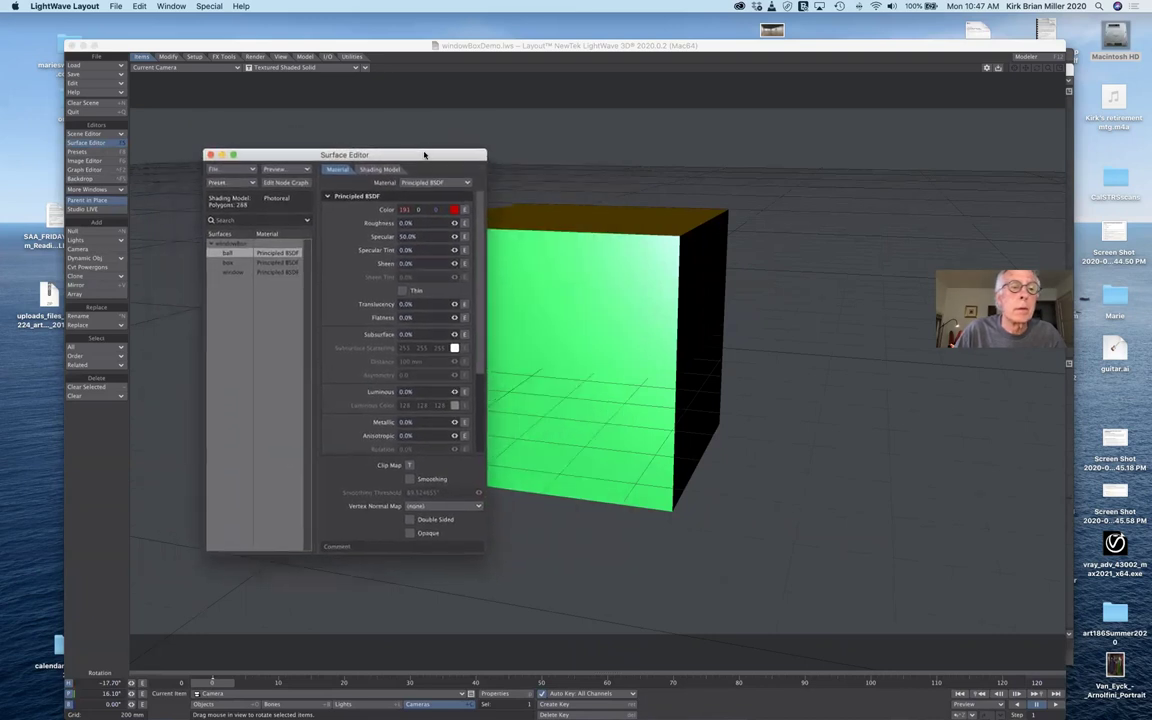
pyautogui.click(270, 264)
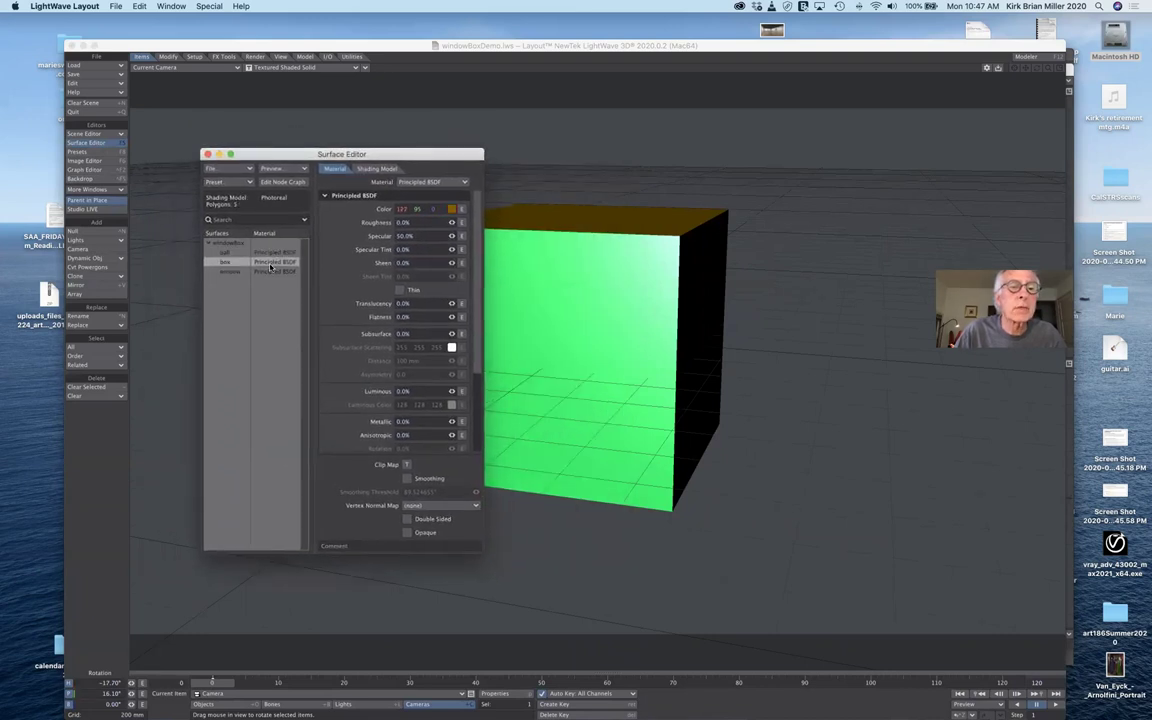
pyautogui.click(461, 184)
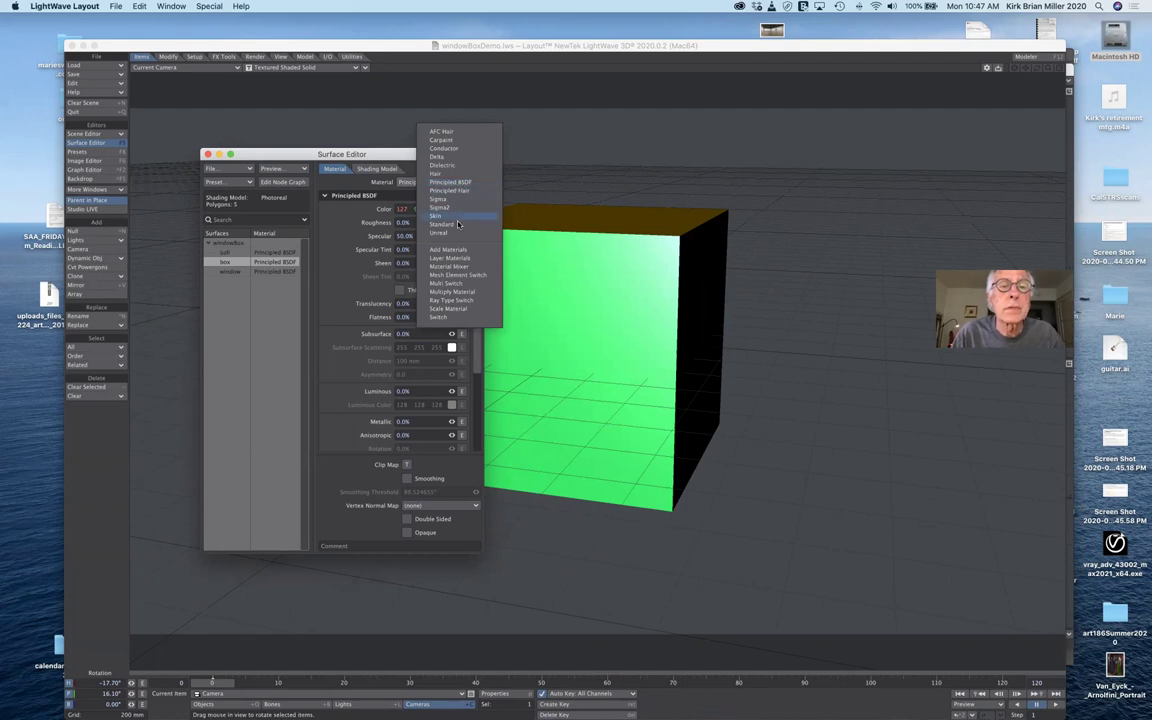
pyautogui.click(458, 226)
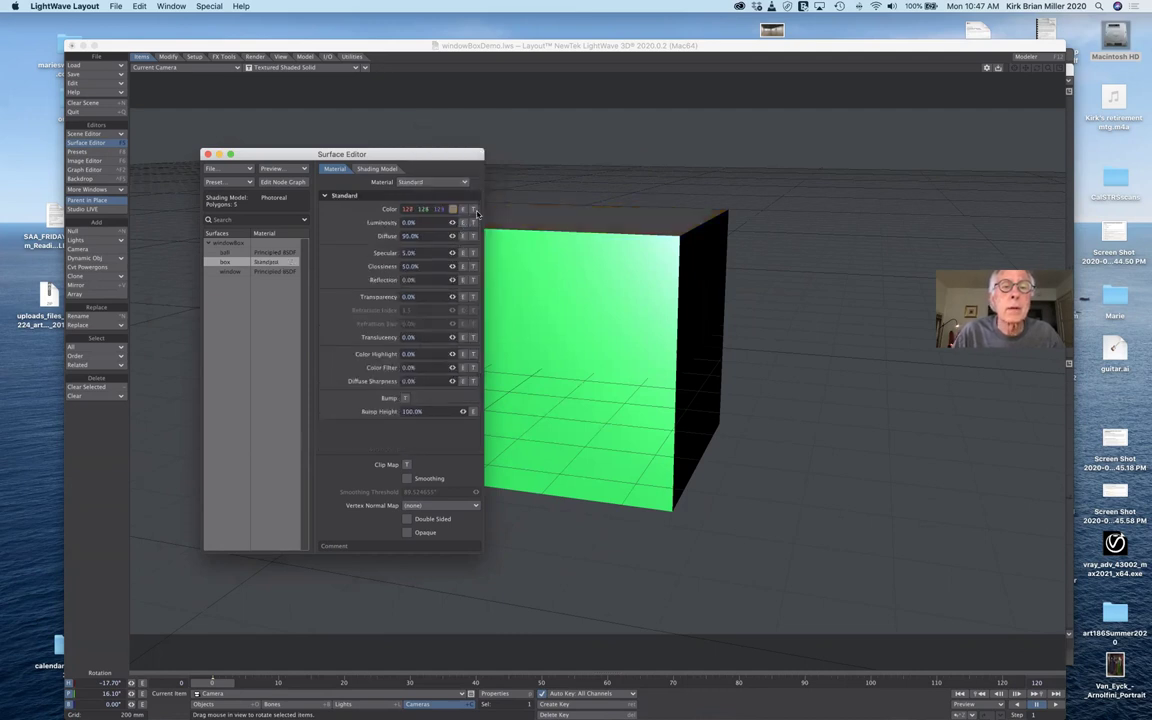
# Add a color texture to the box surface with Cubic projection and load WOOD.JPG as its image.
pyautogui.click(473, 209)
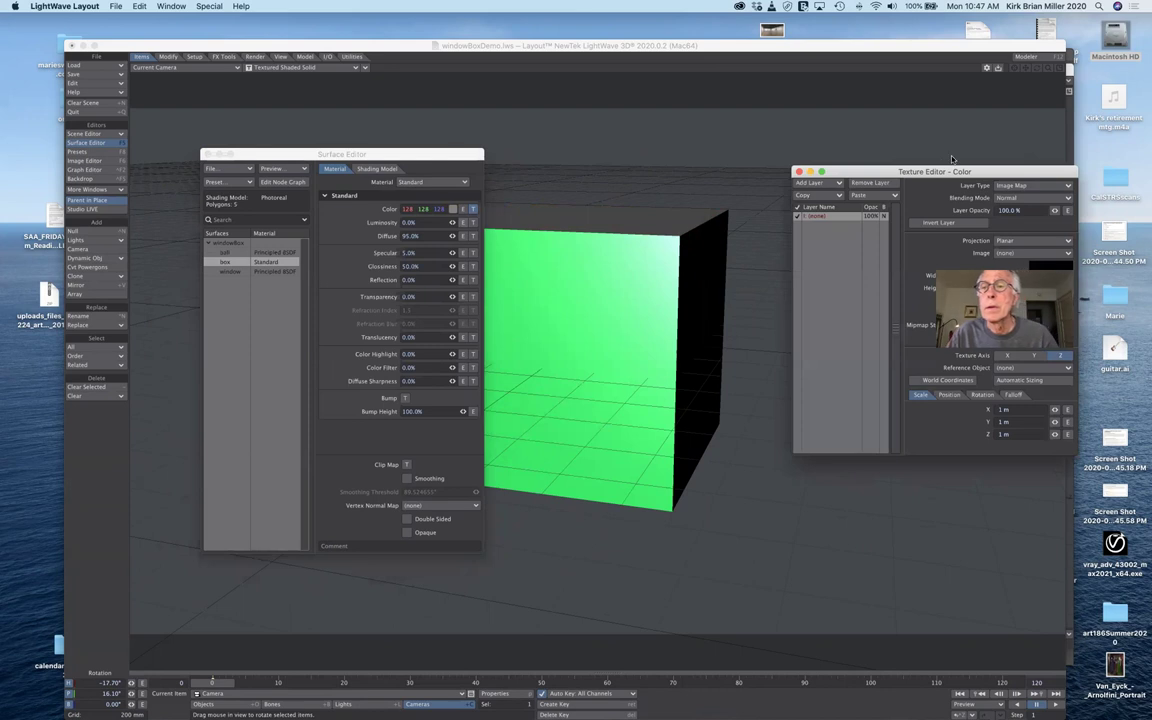
pyautogui.moveTo(950, 168); pyautogui.dragTo(854, 131)
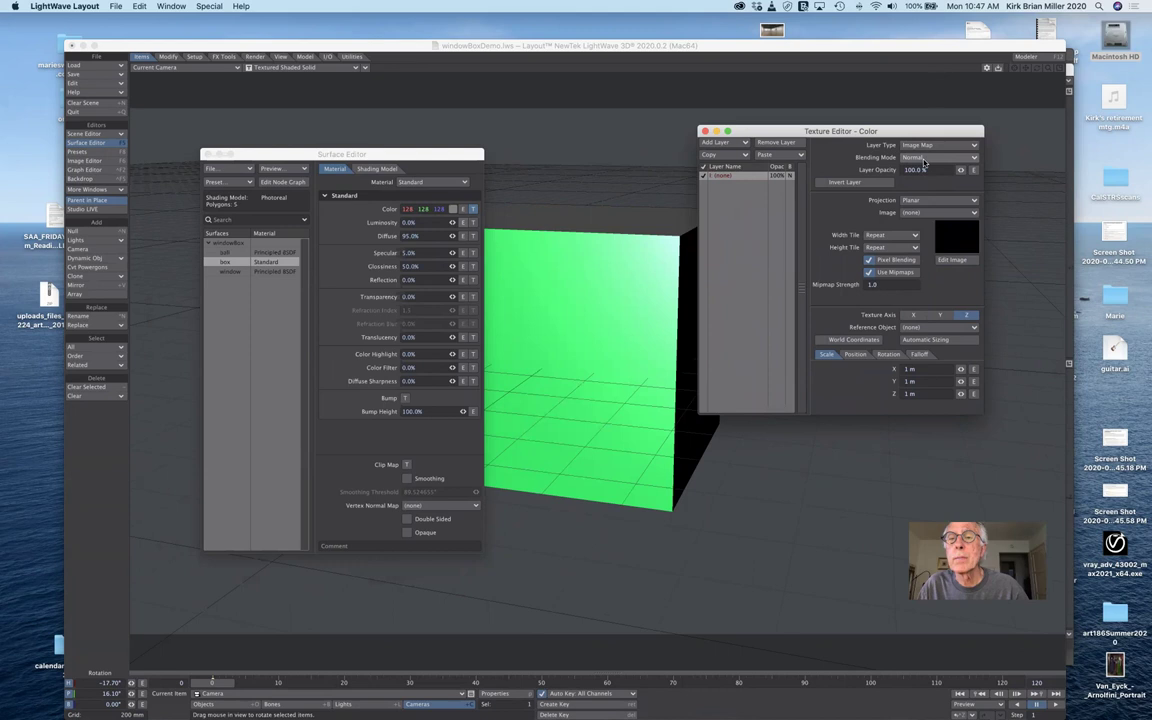
pyautogui.click(940, 200)
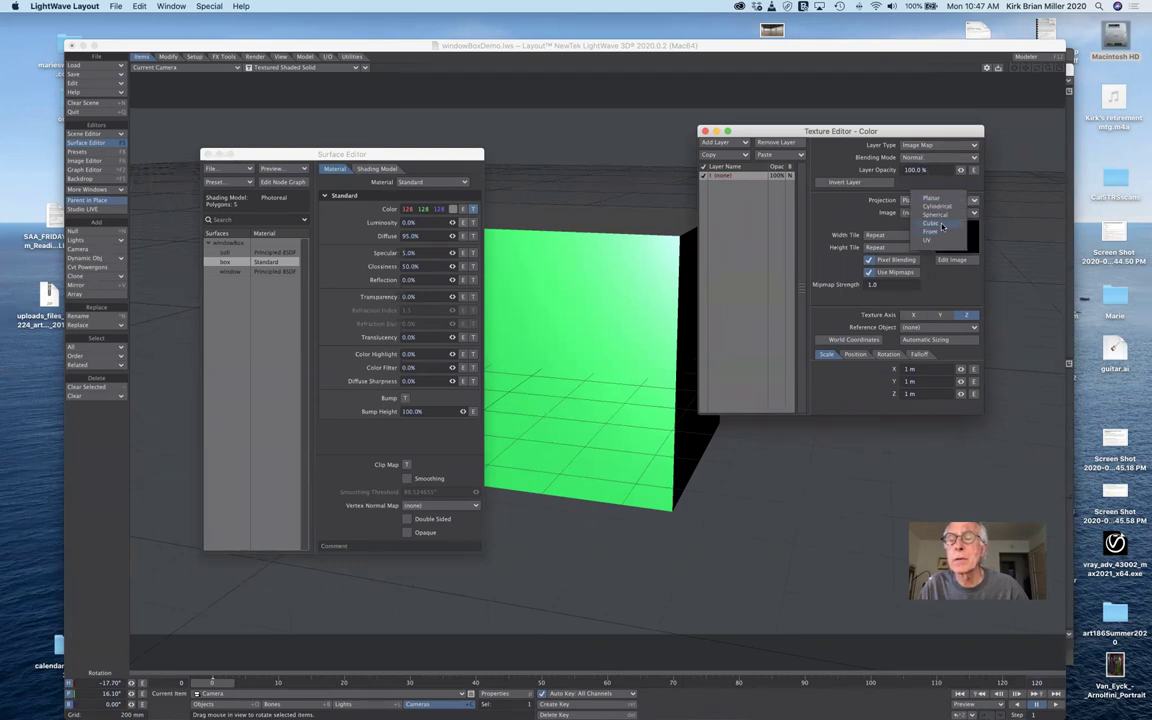
pyautogui.click(941, 225)
pyautogui.click(943, 212)
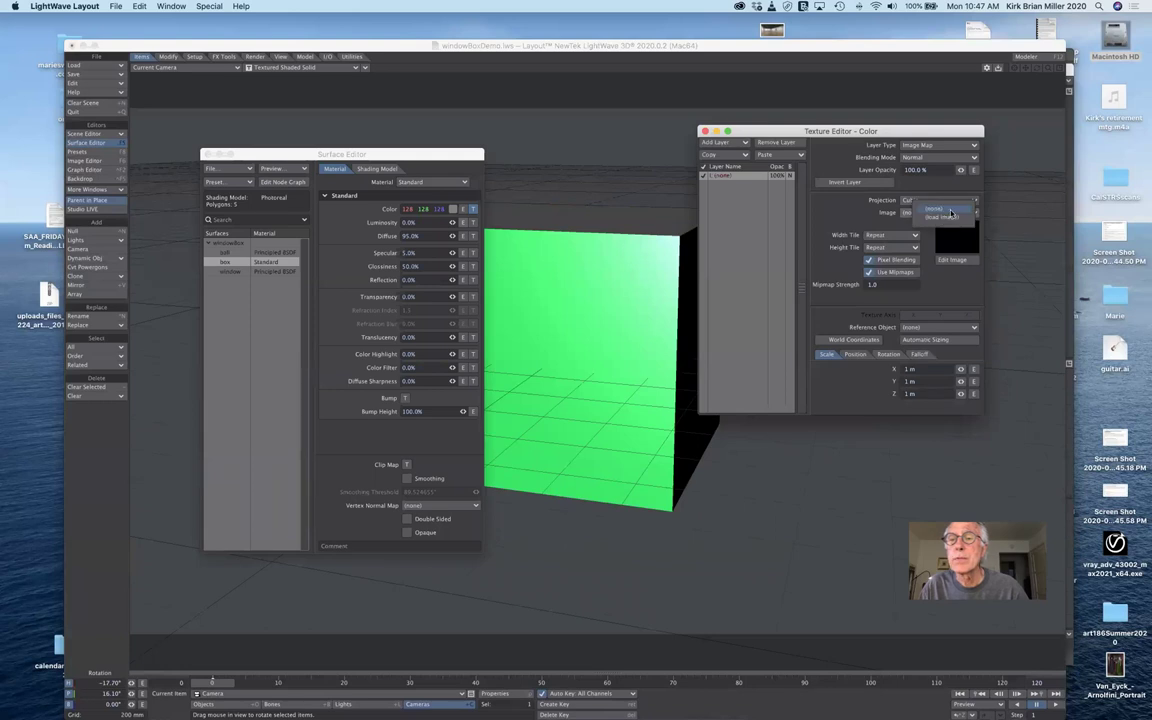
pyautogui.click(943, 210)
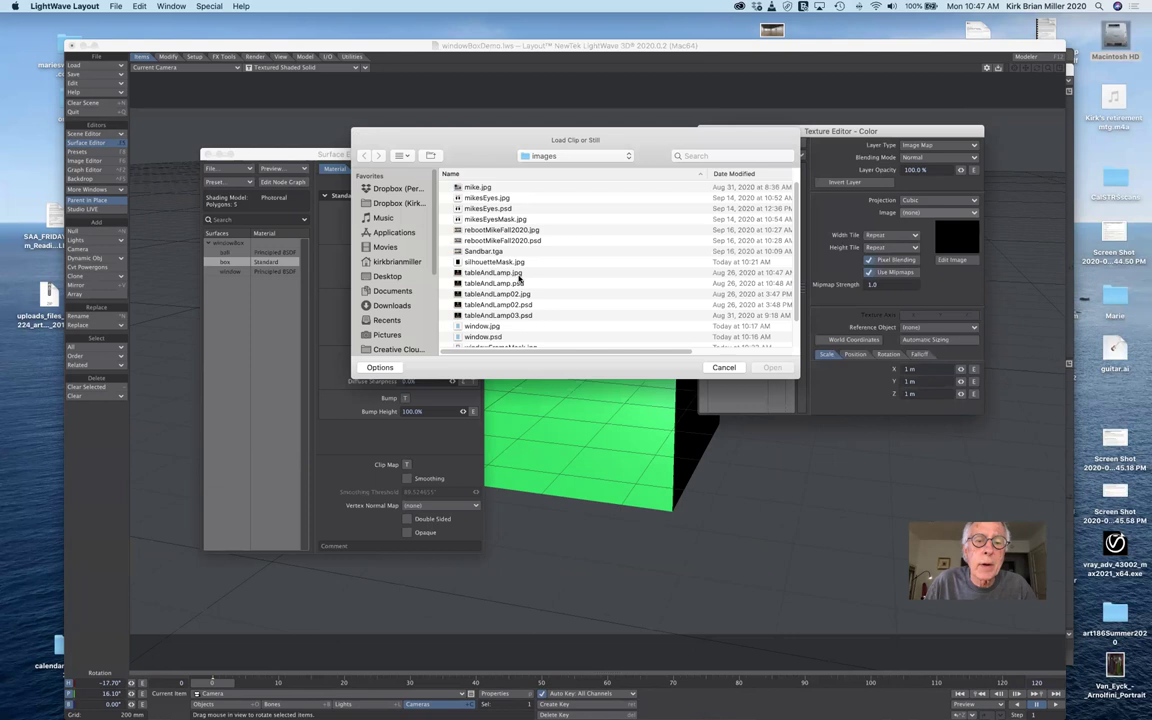
pyautogui.scroll(-3, 500, 258)
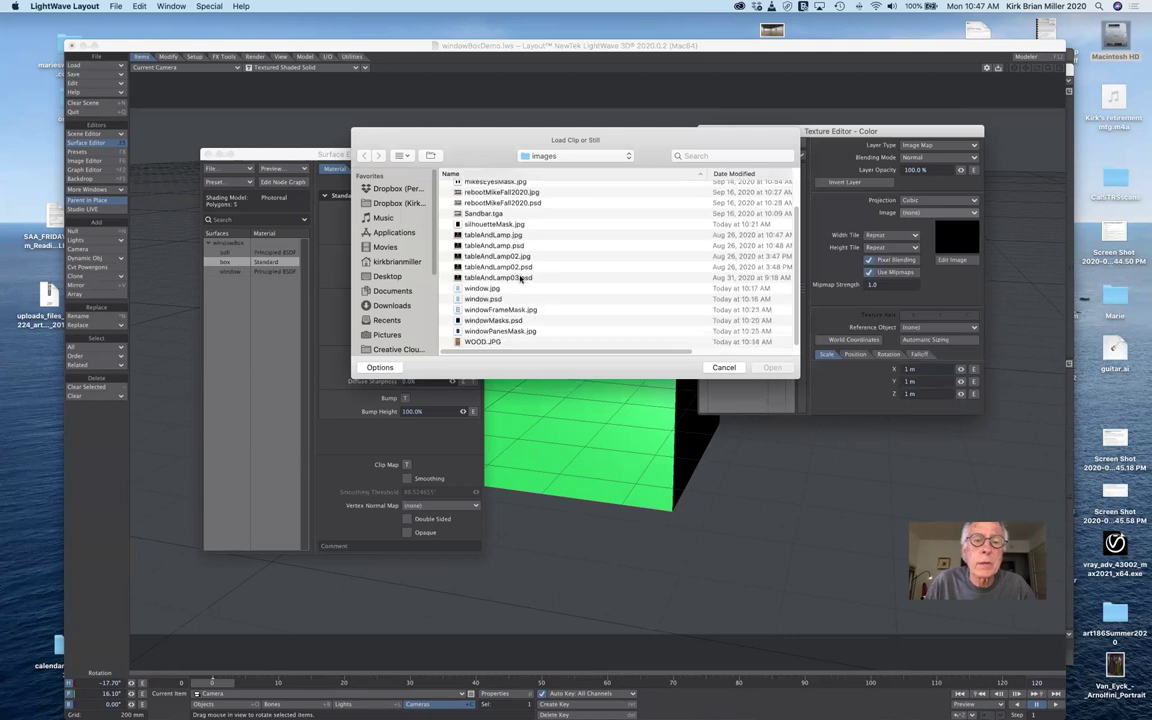
pyautogui.click(477, 342)
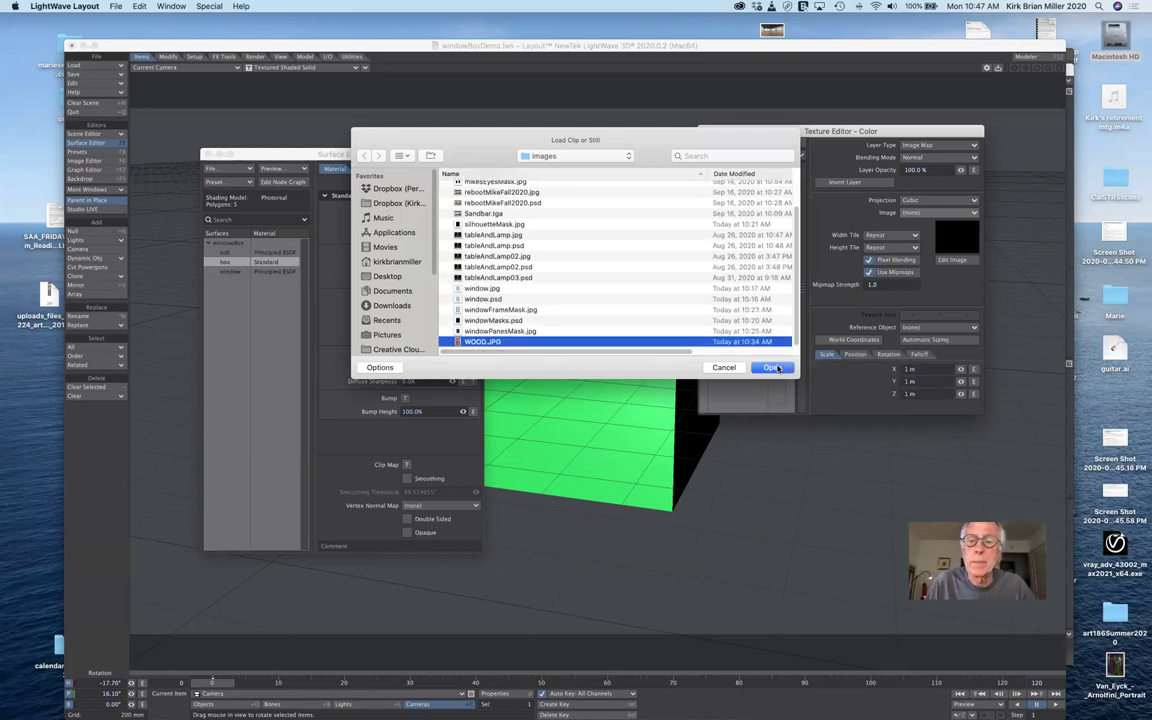
pyautogui.click(772, 368)
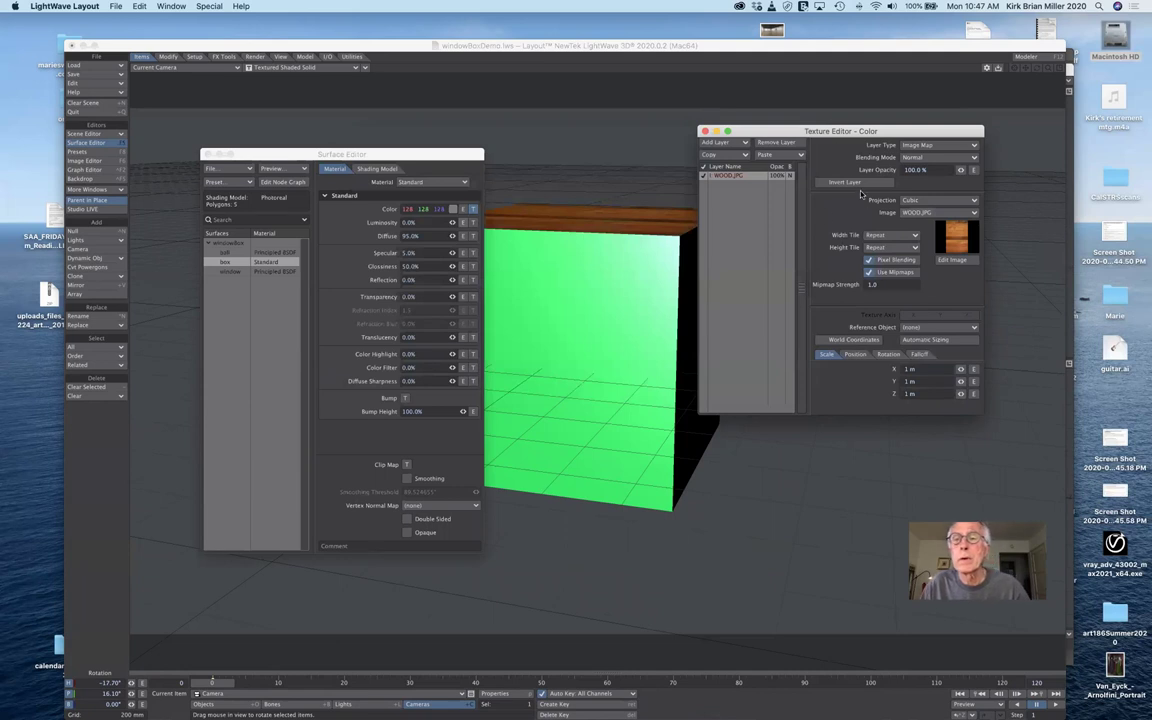
# Set the wood texture's width and height tiling to Reset and move both editor windows clear of the box.
pyautogui.click(900, 235)
pyautogui.click(892, 250)
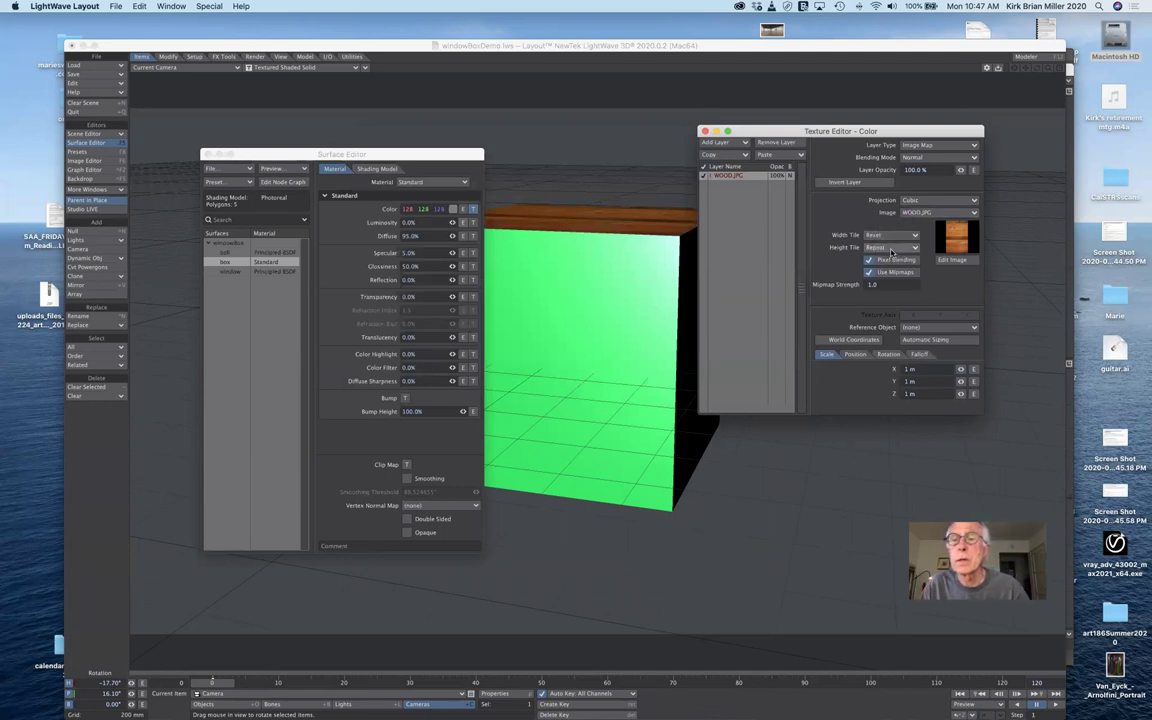
pyautogui.click(891, 249)
pyautogui.click(886, 239)
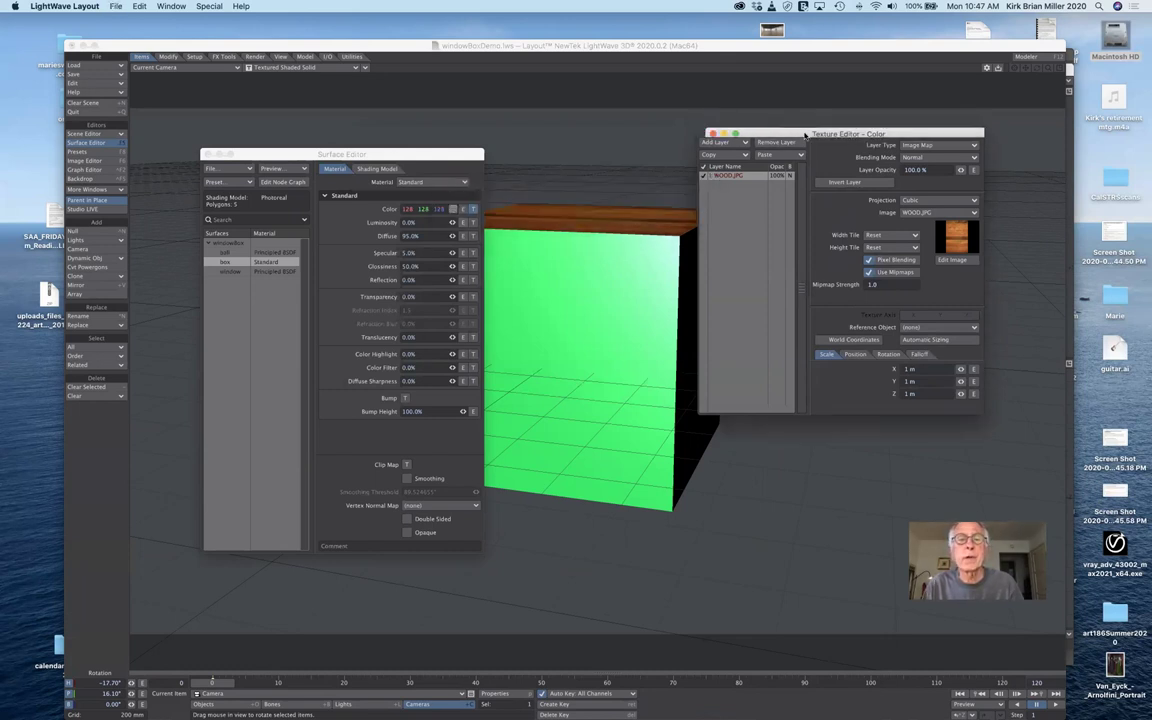
pyautogui.moveTo(714, 130); pyautogui.dragTo(812, 126)
pyautogui.moveTo(460, 143); pyautogui.dragTo(386, 145)
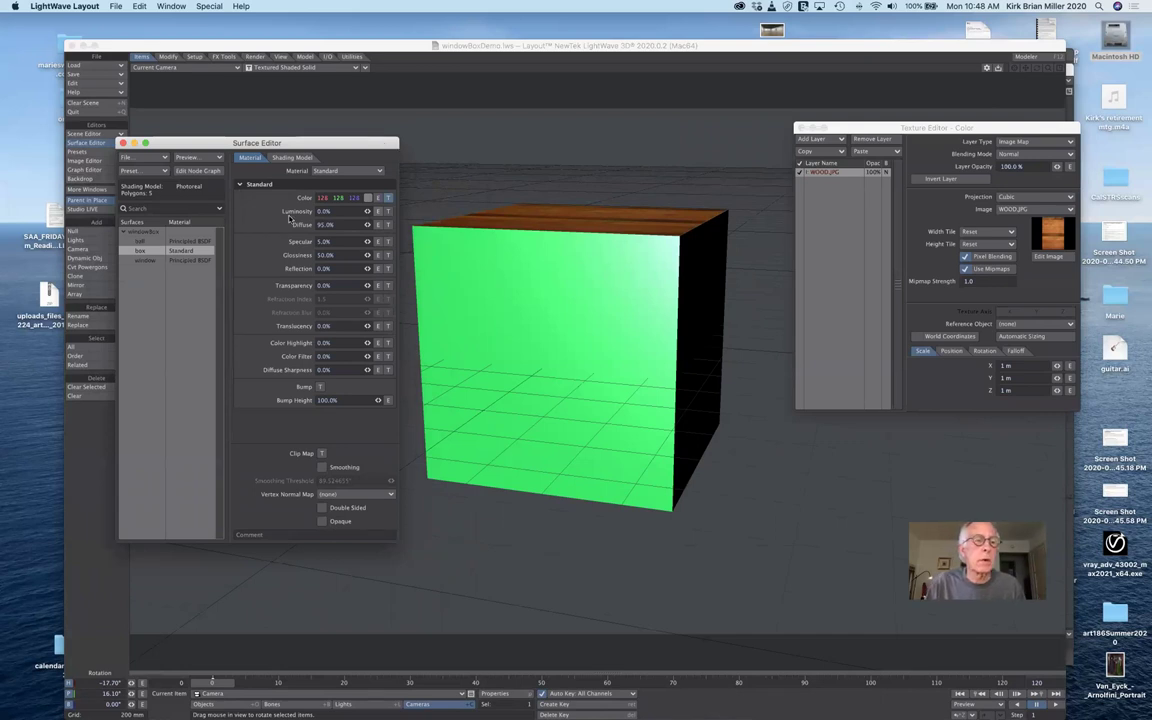
# Change the window surface's material to Standard.
pyautogui.click(142, 262)
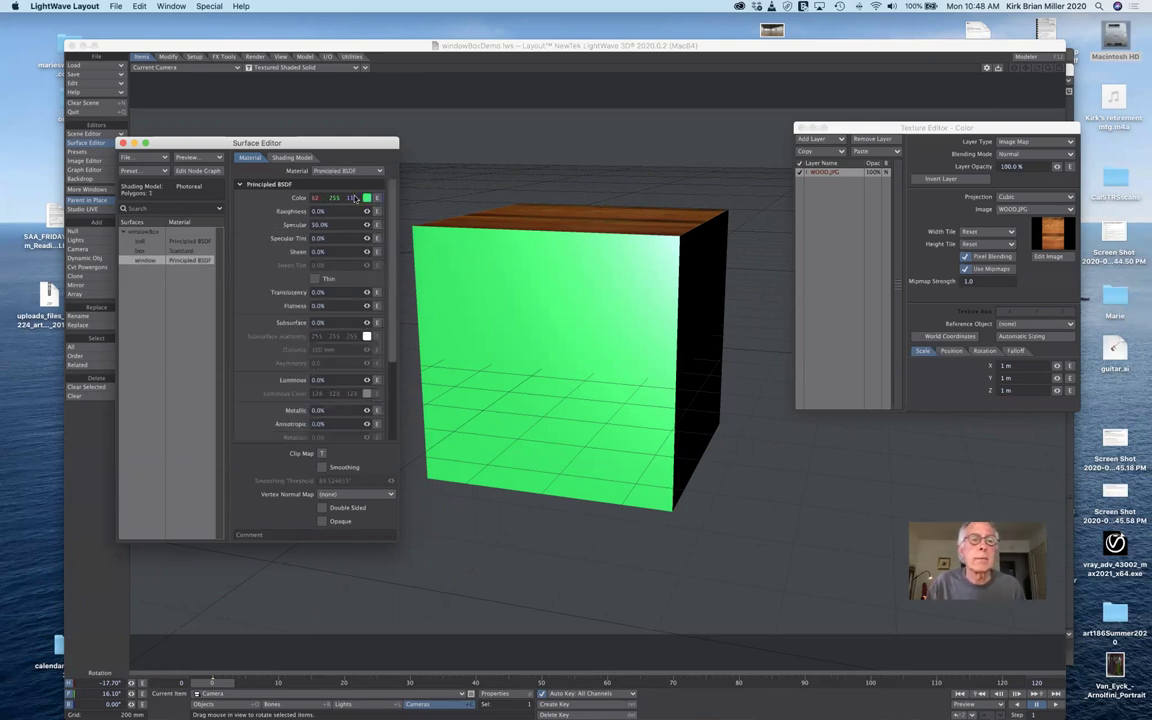
pyautogui.click(365, 172)
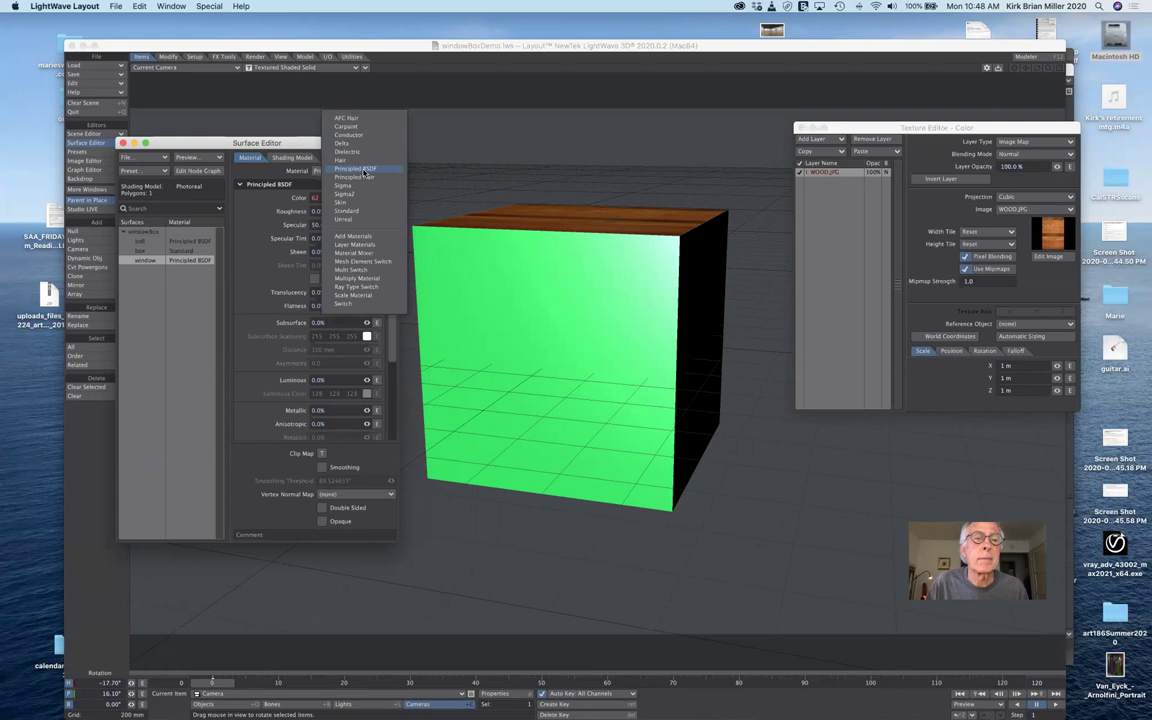
pyautogui.click(364, 211)
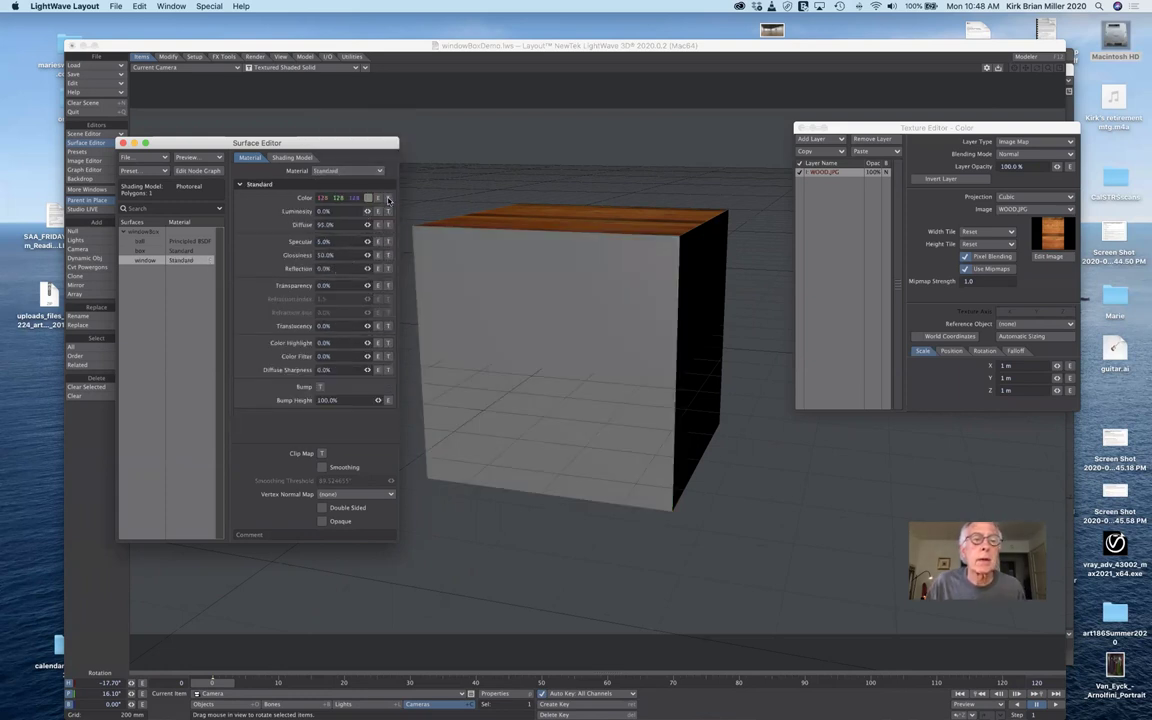
# Add a color texture to the window surface and load window.jpg as its planar image map.
pyautogui.click(388, 198)
pyautogui.moveTo(1047, 171); pyautogui.dragTo(985, 132)
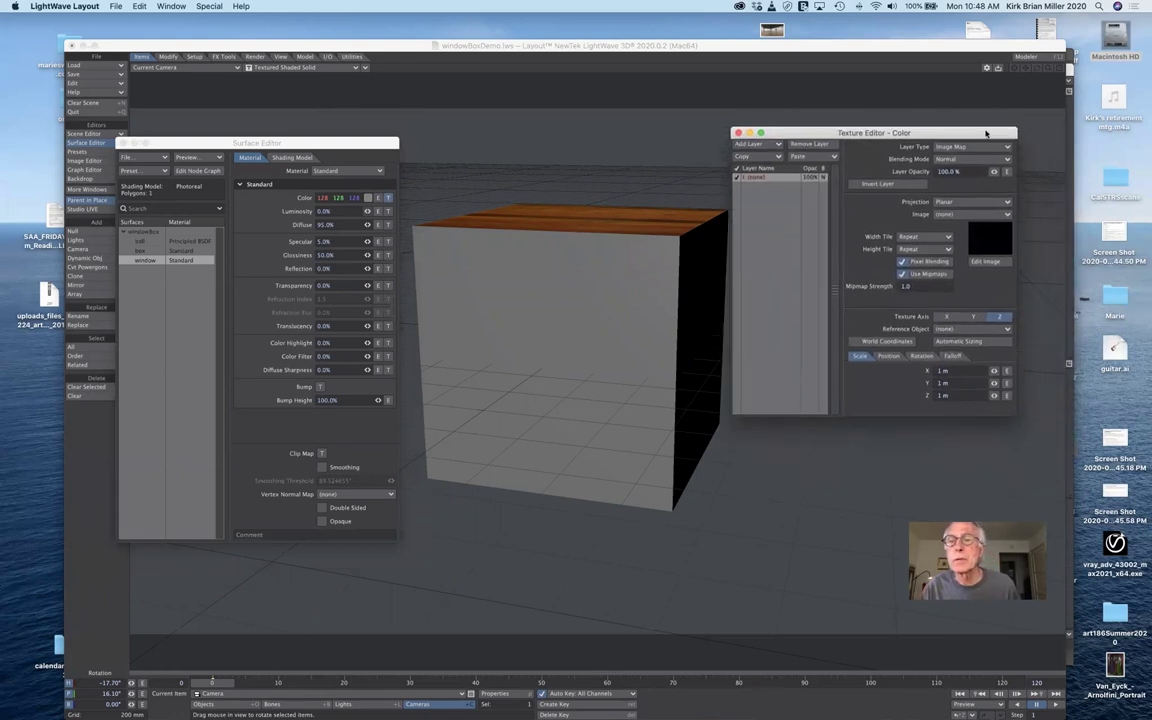
pyautogui.click(978, 216)
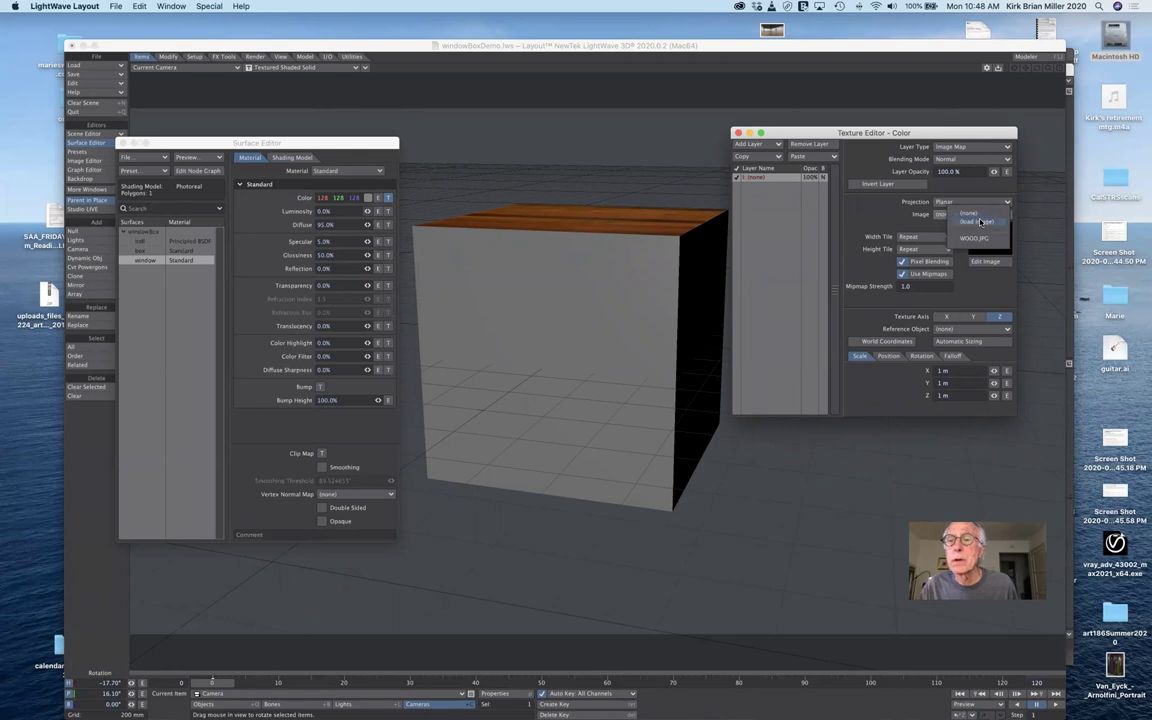
pyautogui.click(978, 221)
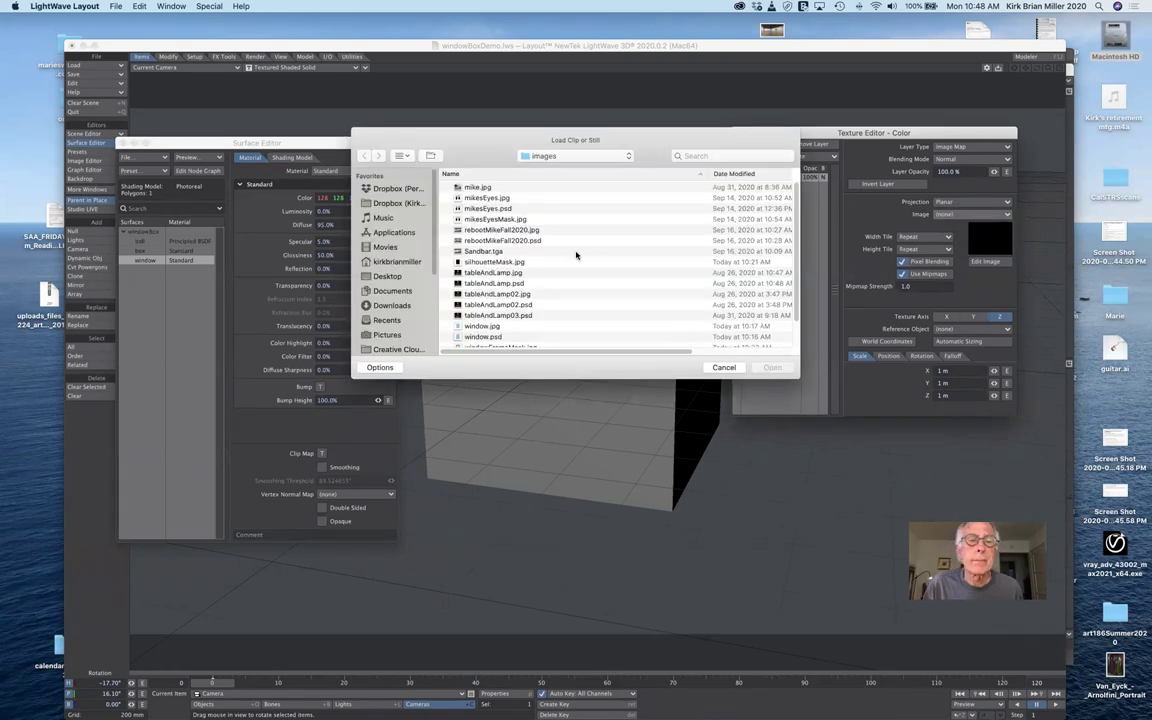
pyautogui.scroll(-3, 576, 279)
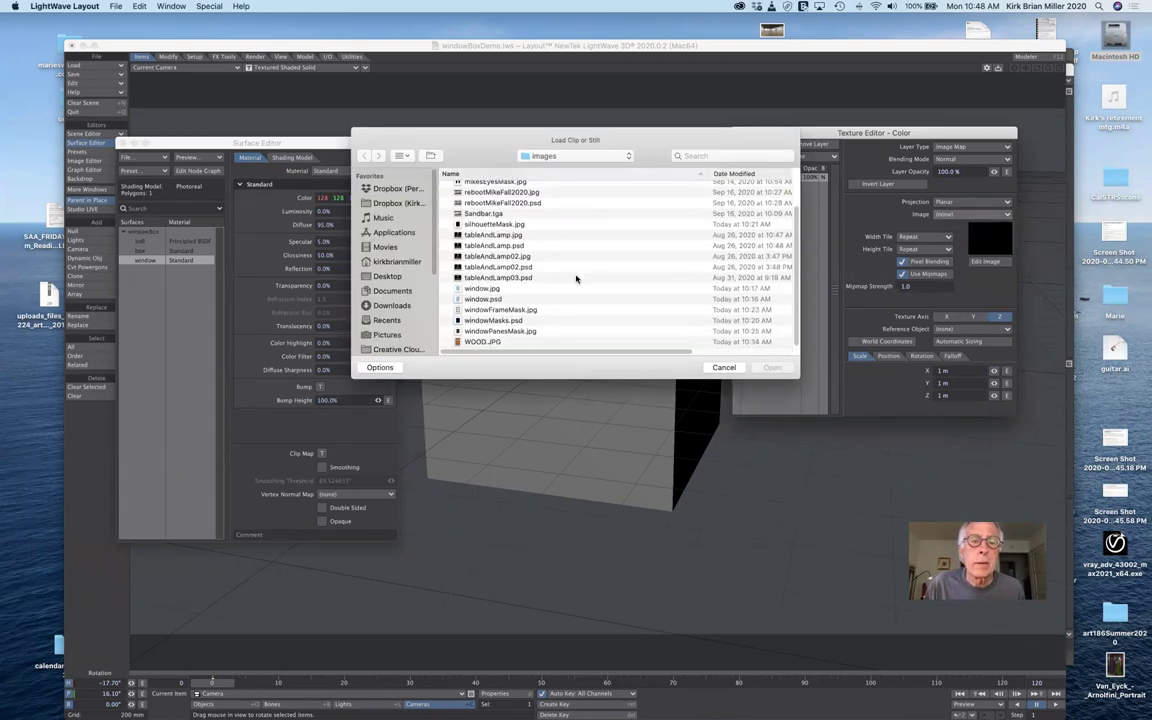
pyautogui.click(502, 289)
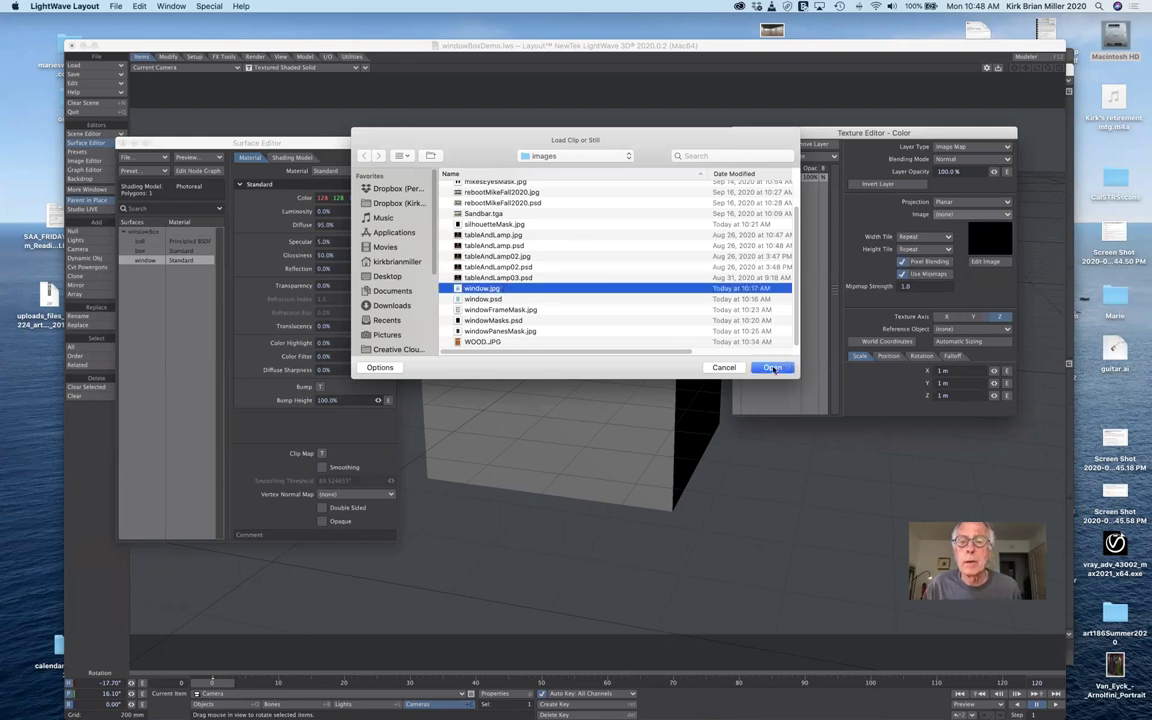
pyautogui.click(773, 368)
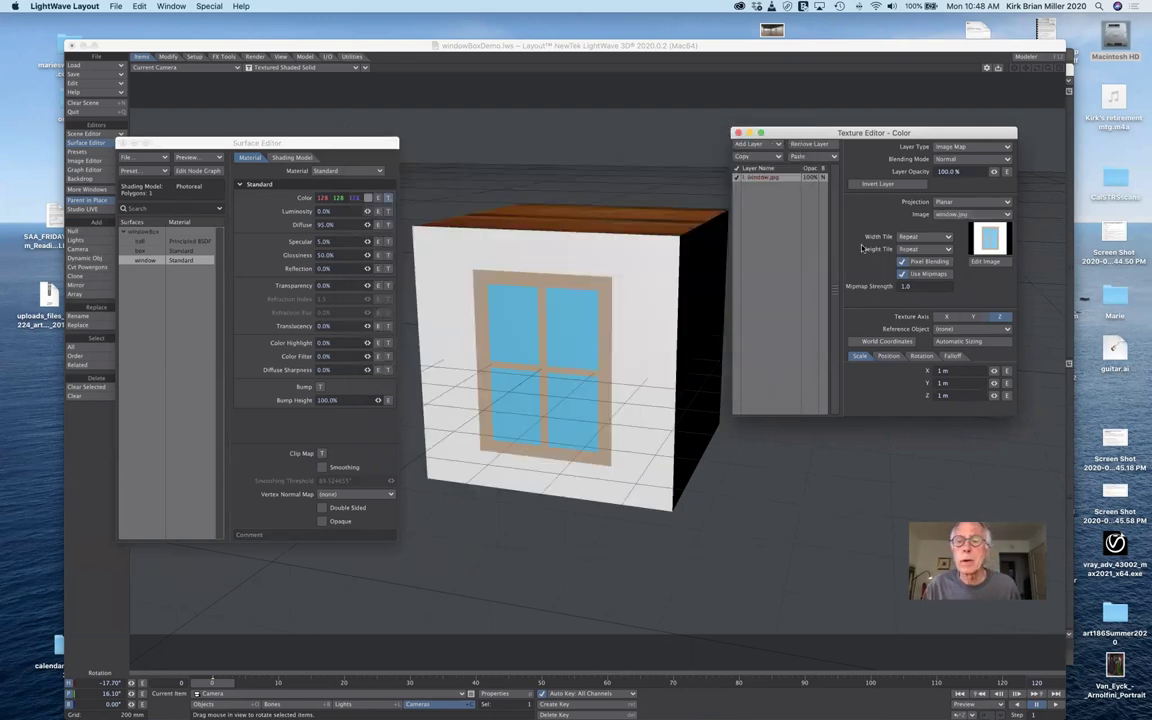
# Set the window.jpg layer's width and height tiling to Reset and move the Texture Editor away from the box.
pyautogui.click(922, 237)
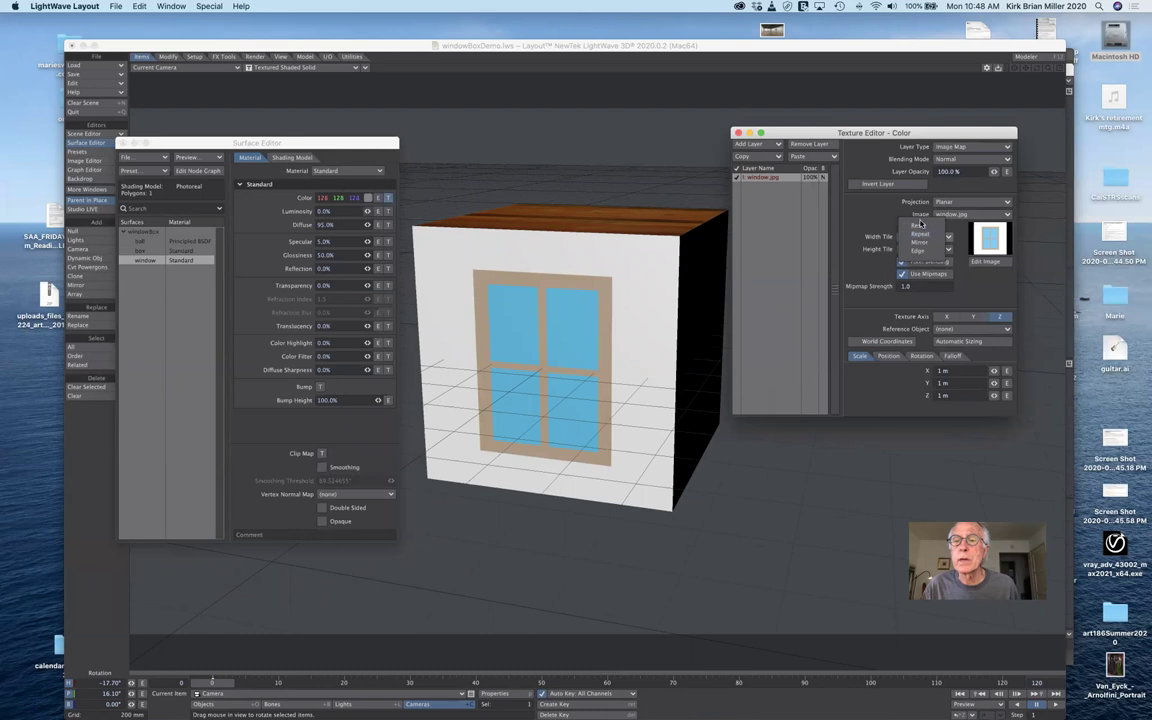
pyautogui.click(918, 227)
pyautogui.click(924, 249)
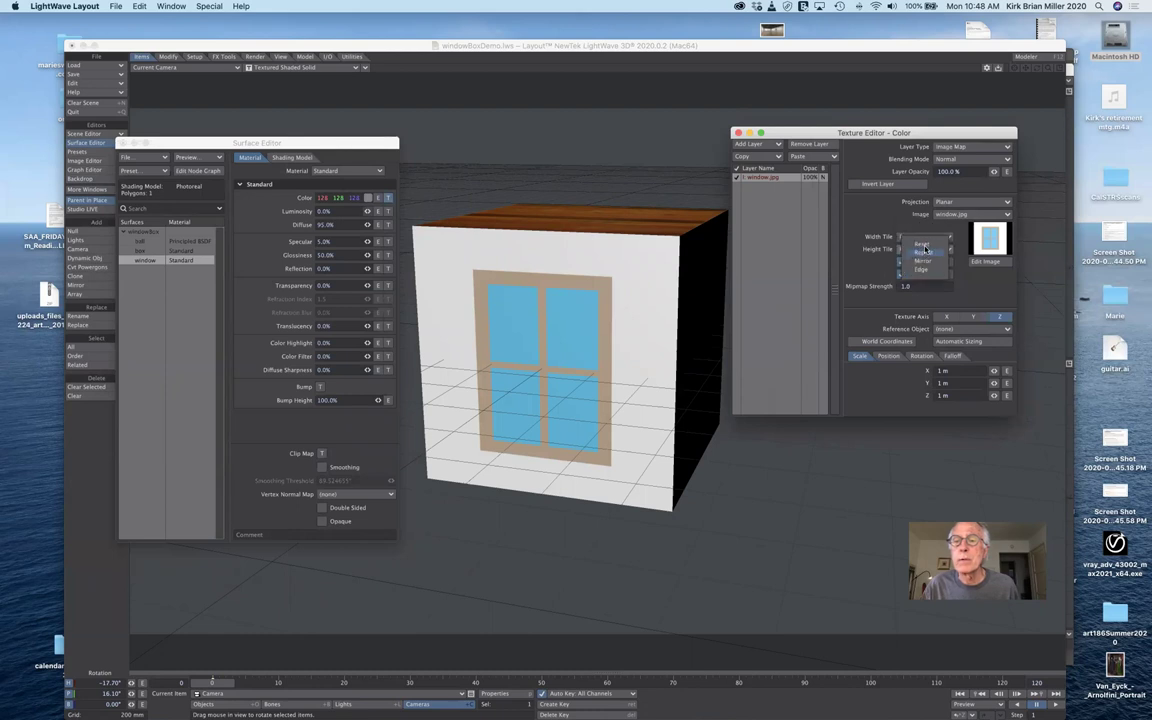
pyautogui.click(924, 246)
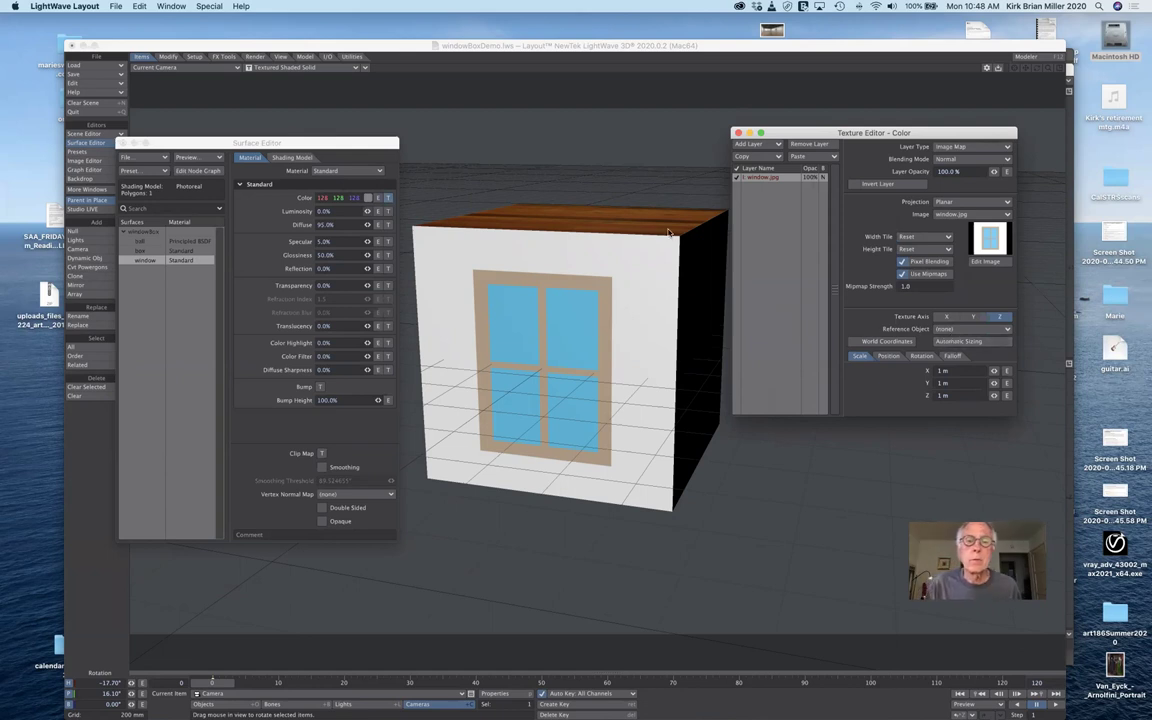
pyautogui.moveTo(871, 138); pyautogui.dragTo(890, 160)
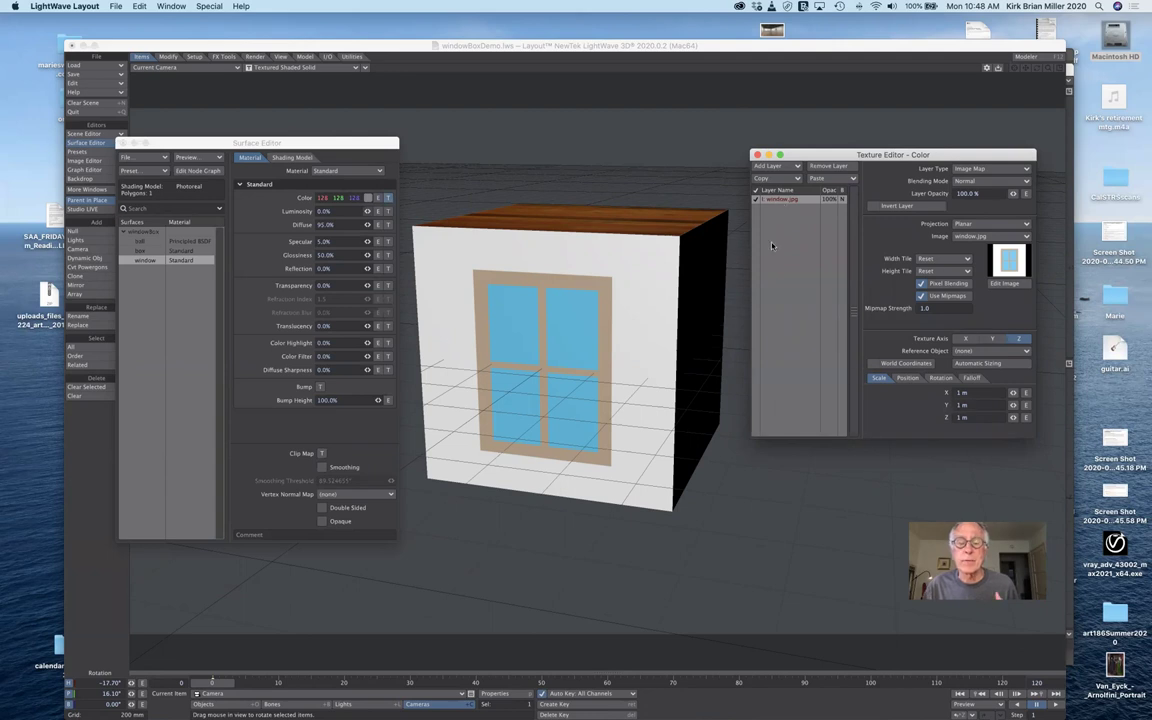
# Copy the current window.jpg layer and paste it as an additional layer in the window's color texture.
pyautogui.click(788, 179)
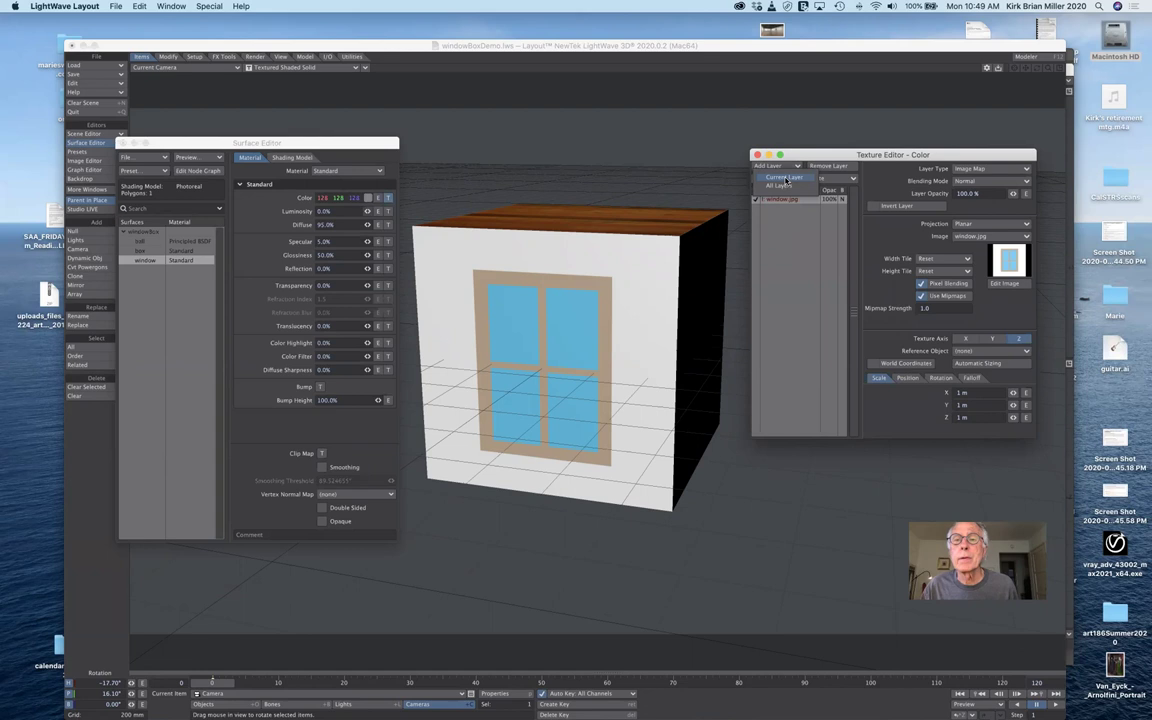
pyautogui.click(788, 179)
pyautogui.click(818, 179)
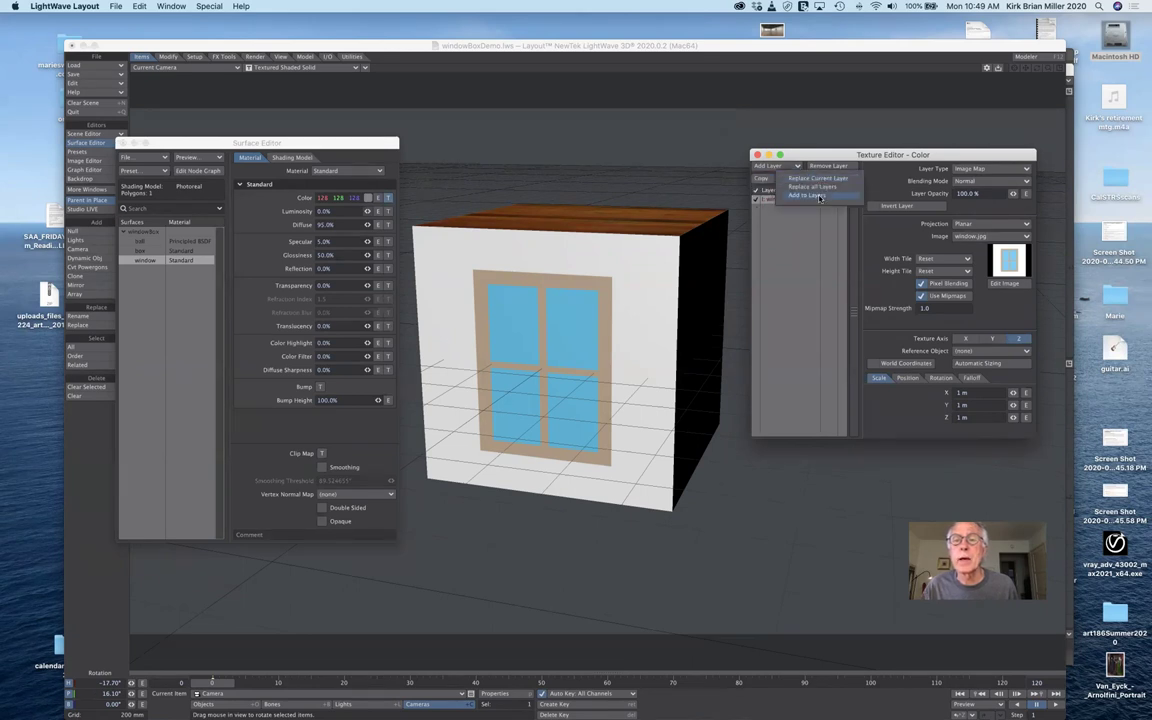
pyautogui.click(820, 197)
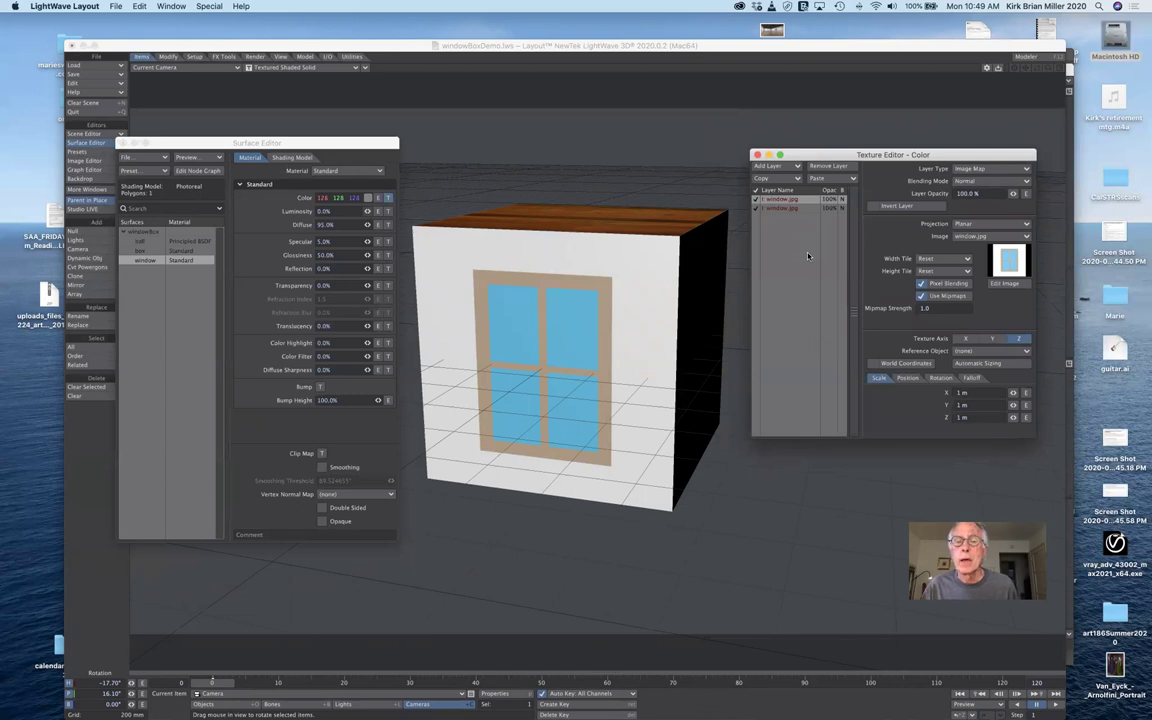
# Load windowMasks.psd as the image of the upper color layer and set that layer's blending mode to Alpha.
pyautogui.click(981, 237)
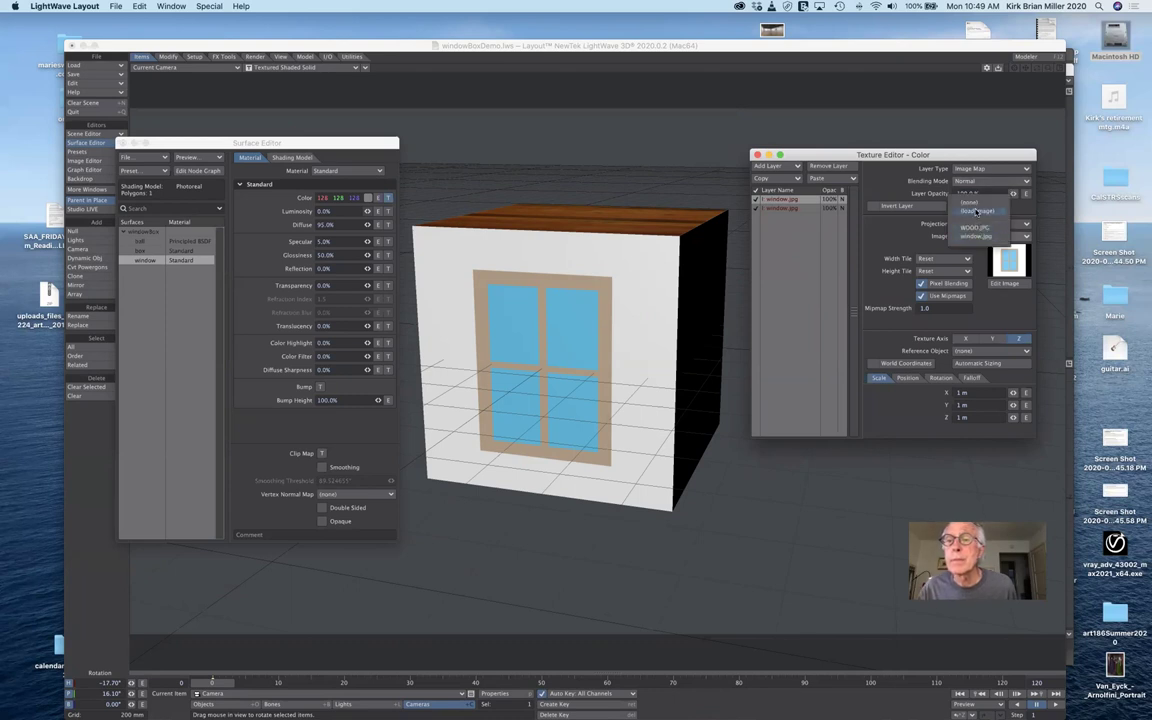
pyautogui.click(977, 212)
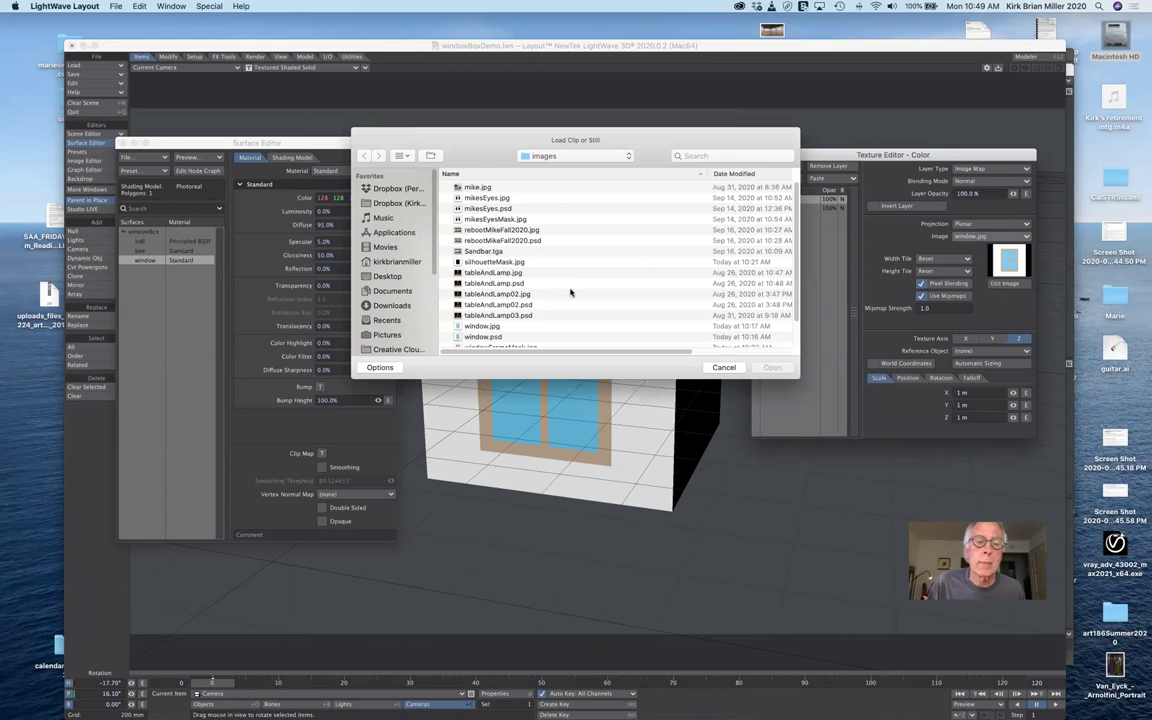
pyautogui.scroll(-3, 571, 292)
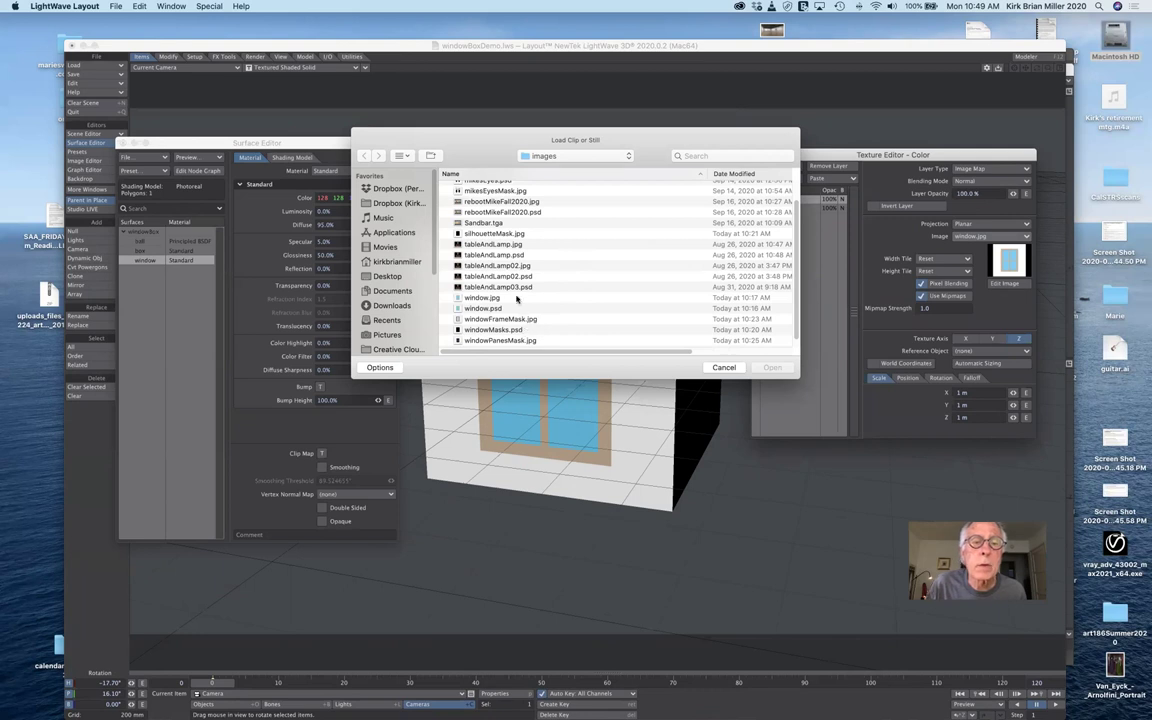
pyautogui.scroll(-1, 513, 291)
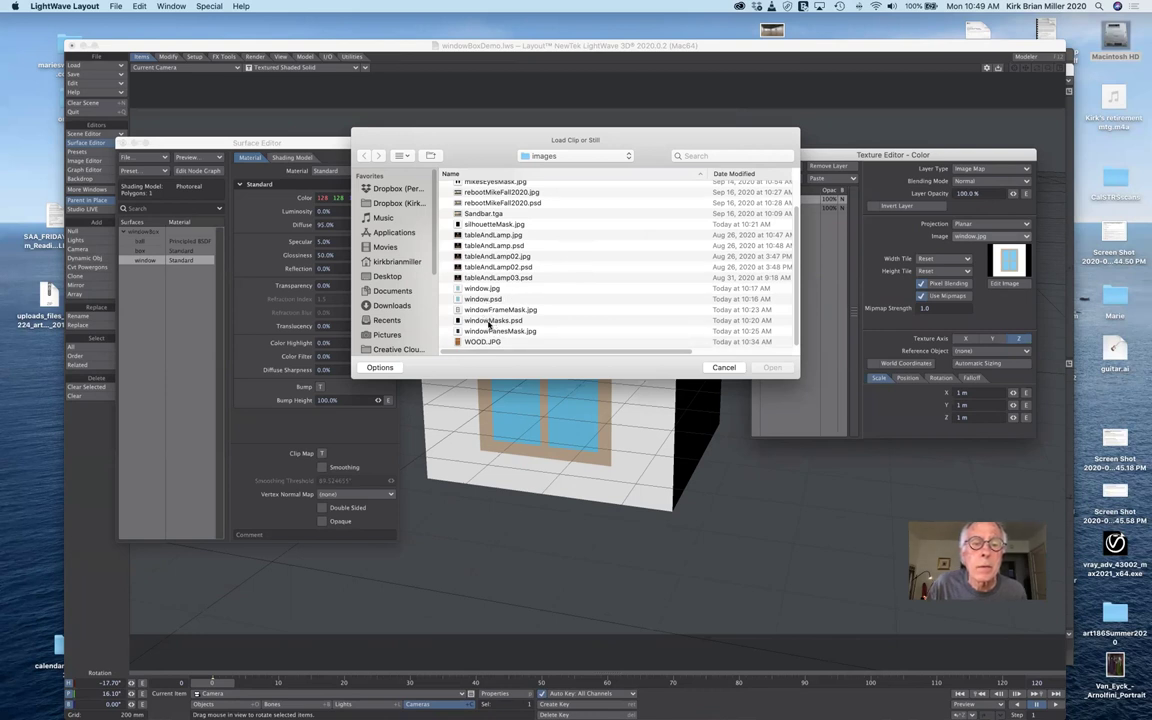
pyautogui.click(489, 321)
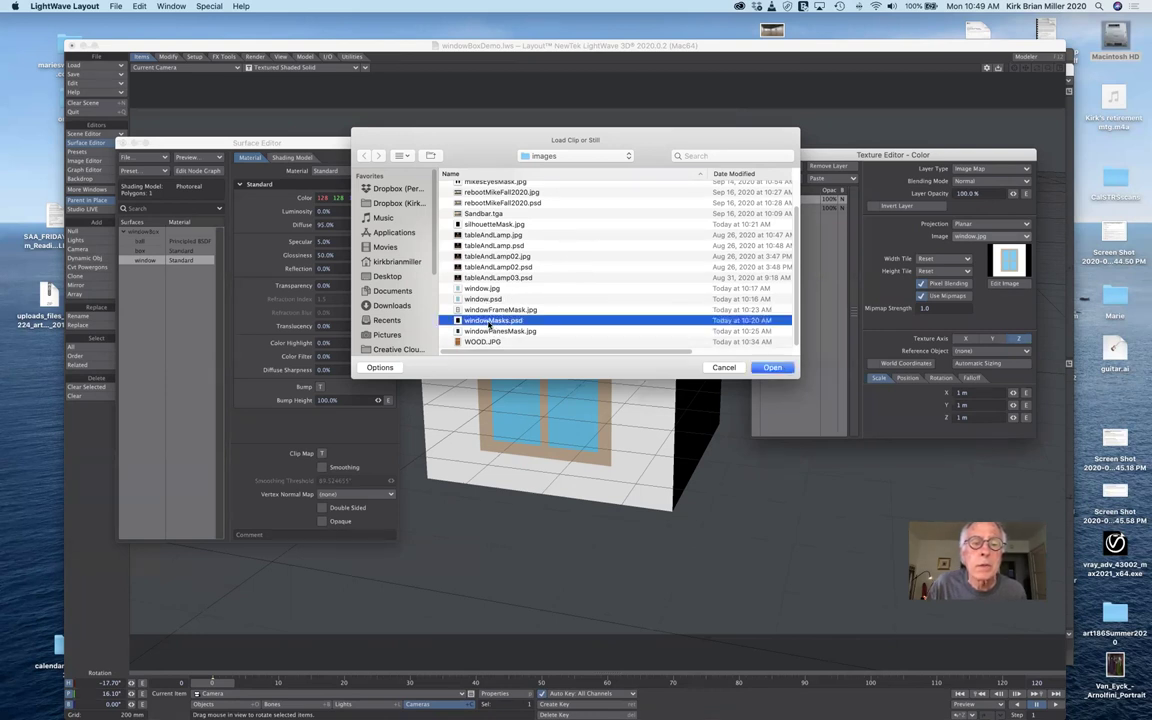
pyautogui.click(772, 368)
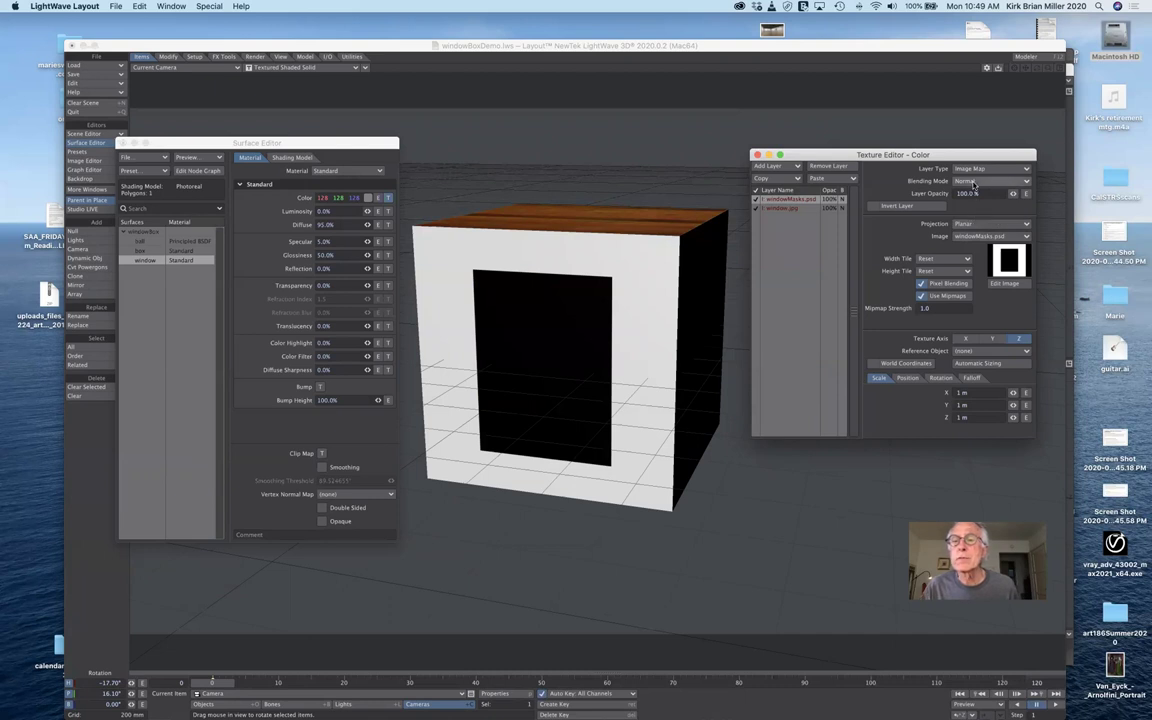
pyautogui.click(973, 183)
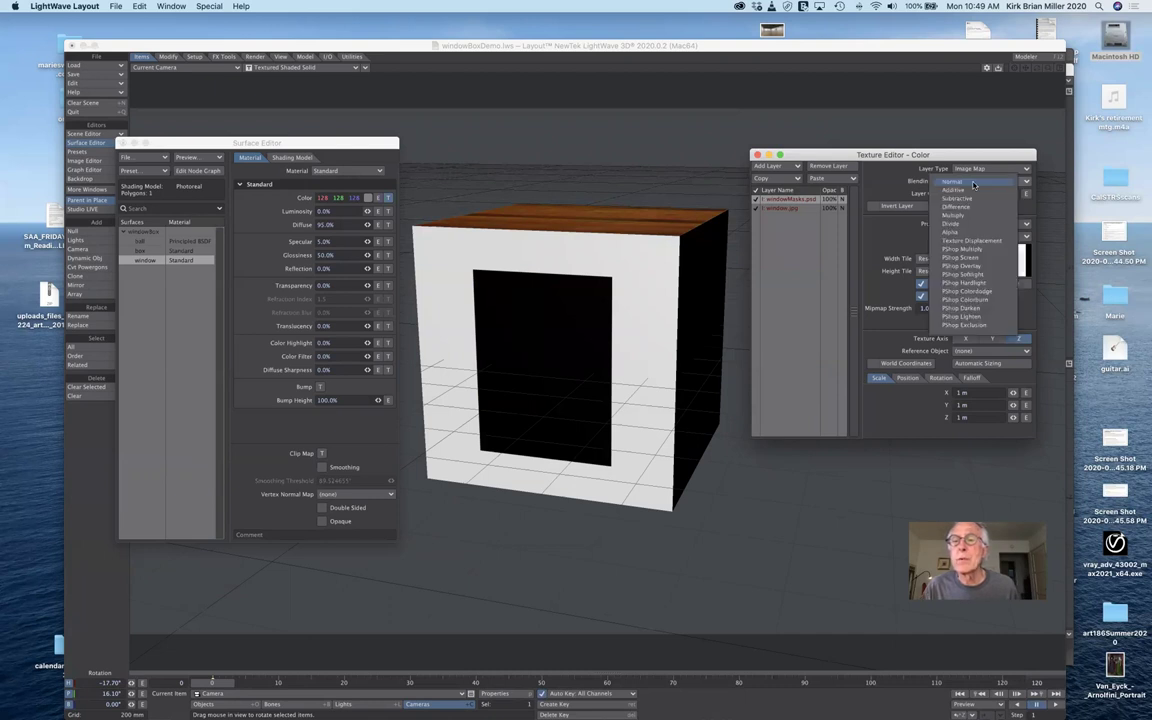
pyautogui.click(962, 233)
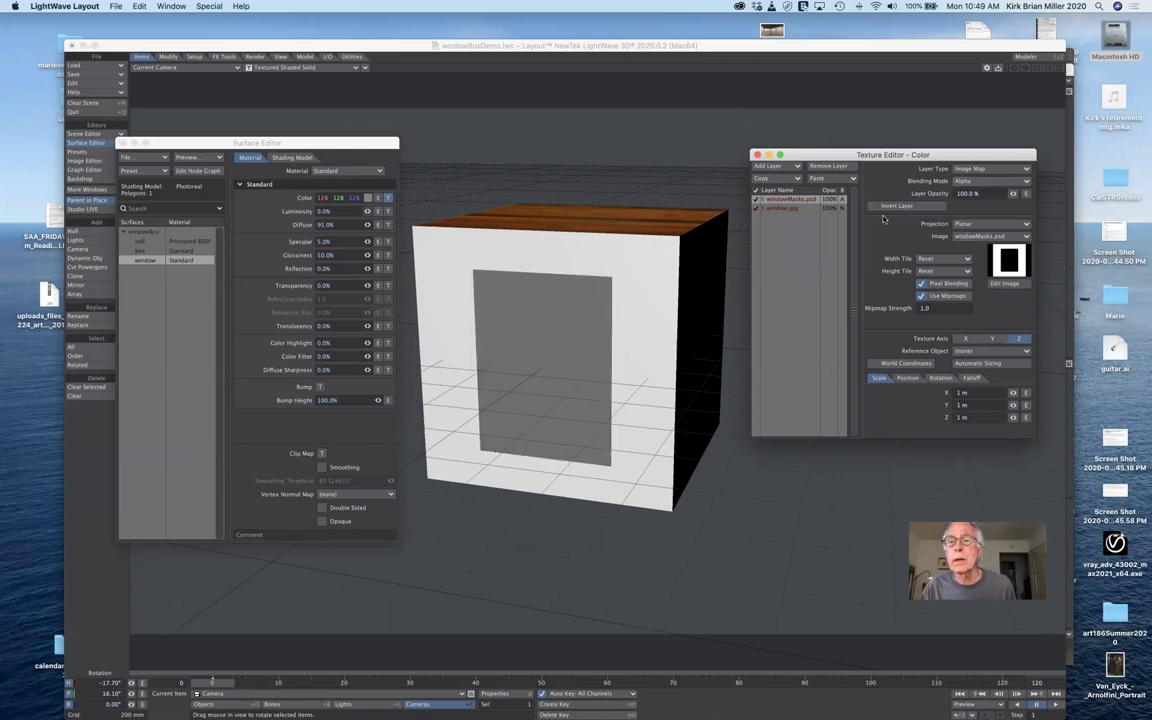
# Invert the windowMasks.psd alpha layer and add a copy of it as another layer in the window's color texture.
pyautogui.click(873, 207)
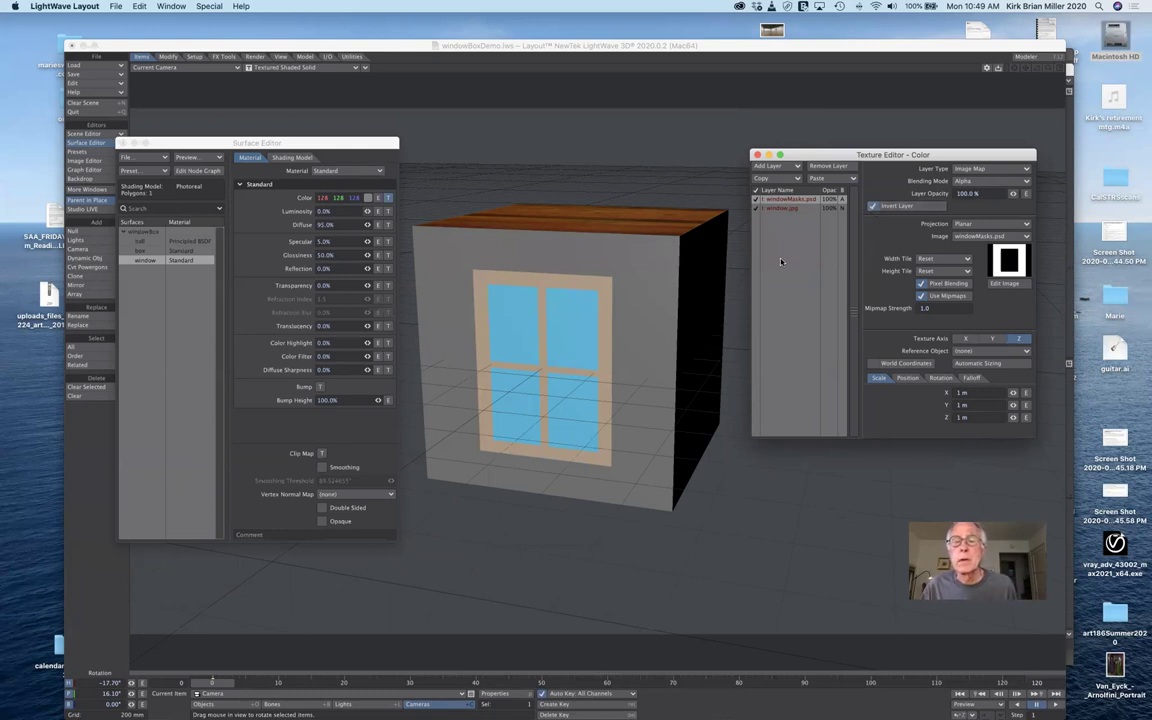
pyautogui.click(787, 181)
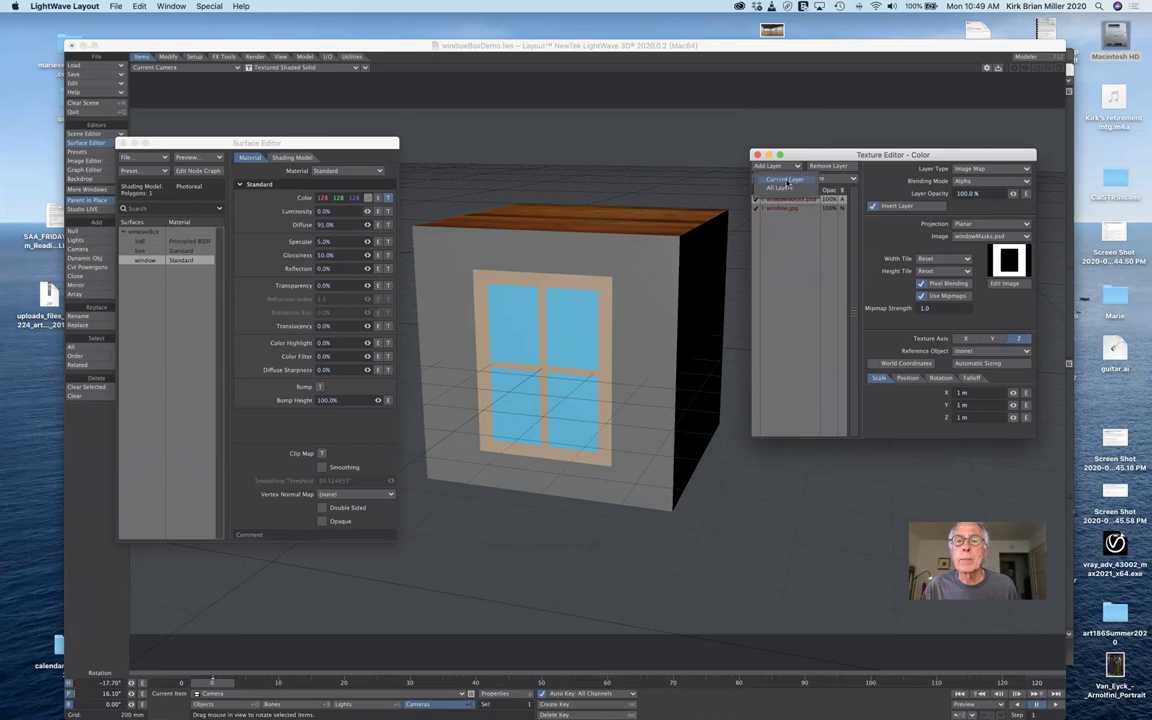
pyautogui.click(787, 182)
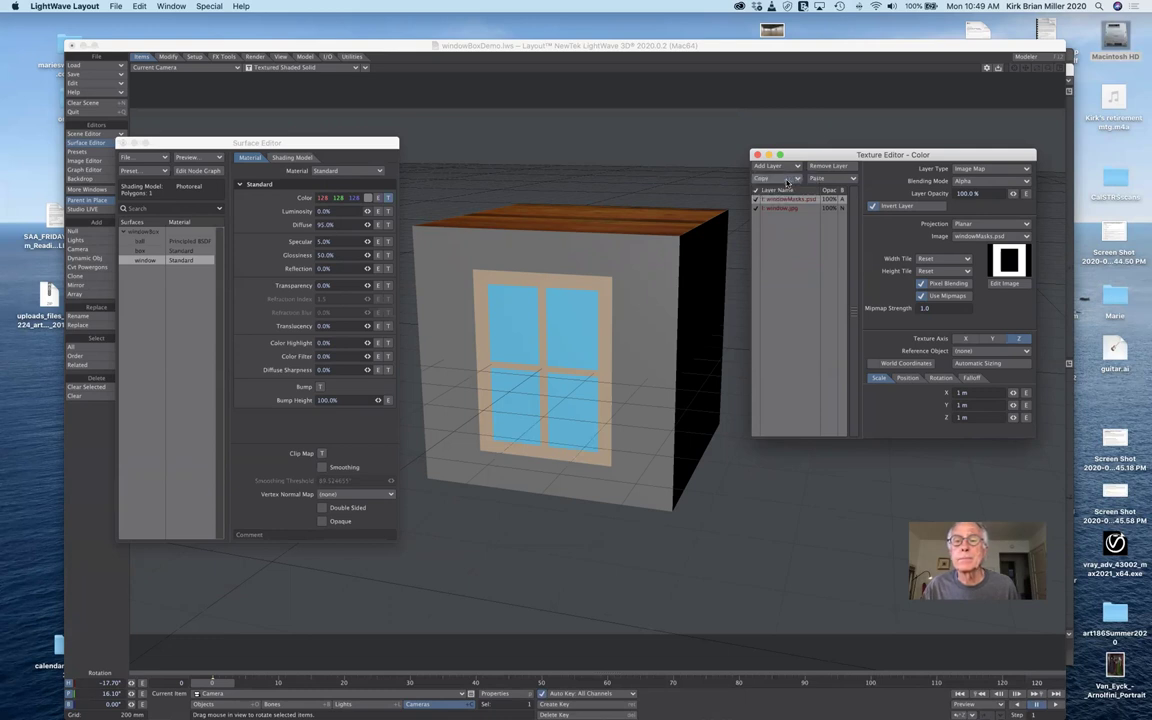
pyautogui.click(833, 178)
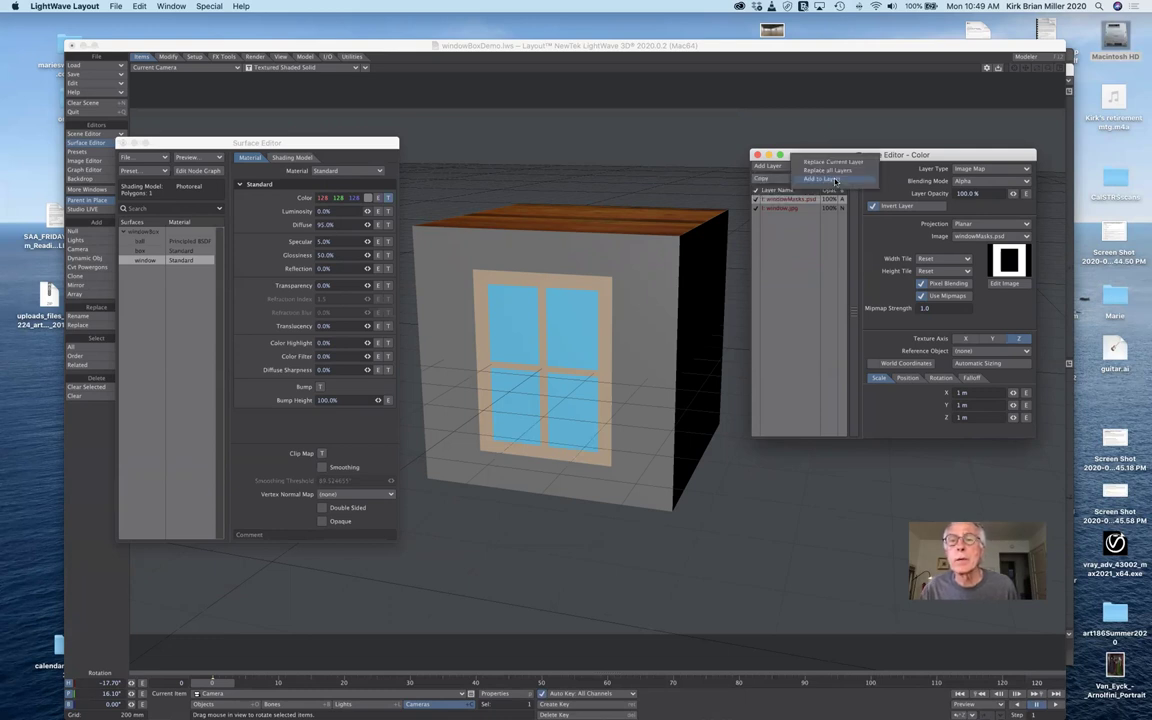
pyautogui.click(834, 180)
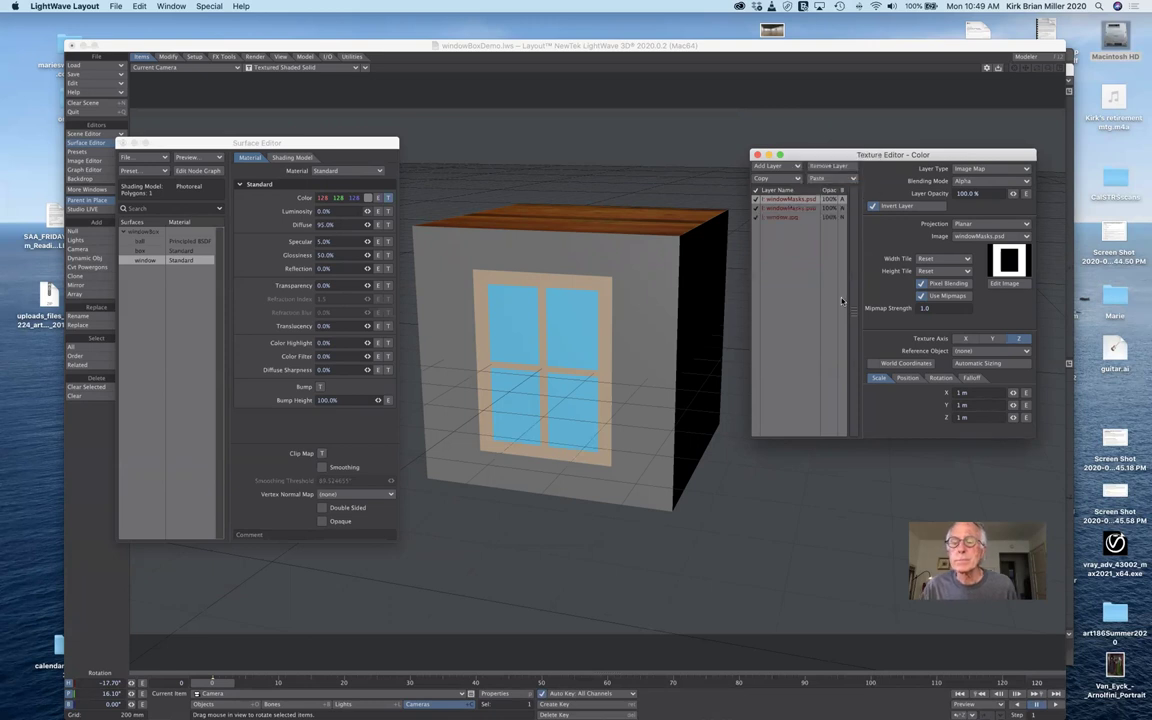
# Change the top color layer's image to WOOD.JPG, with Normal blending and layer inversion turned off.
pyautogui.click(988, 238)
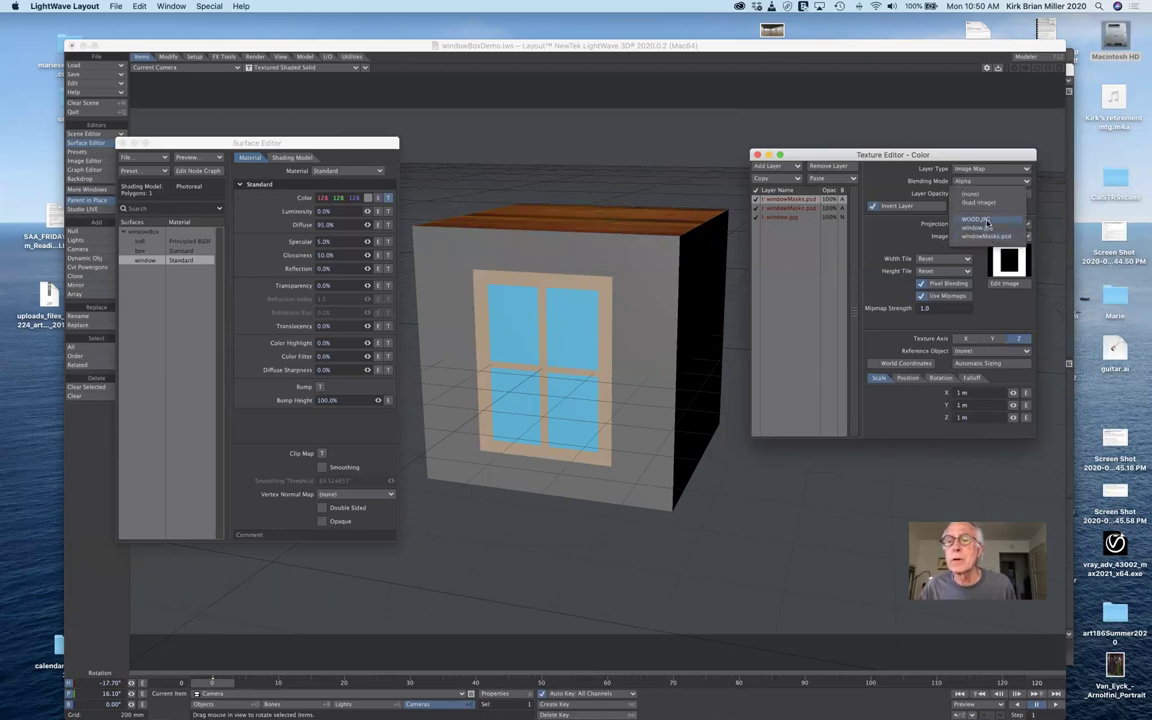
pyautogui.click(977, 219)
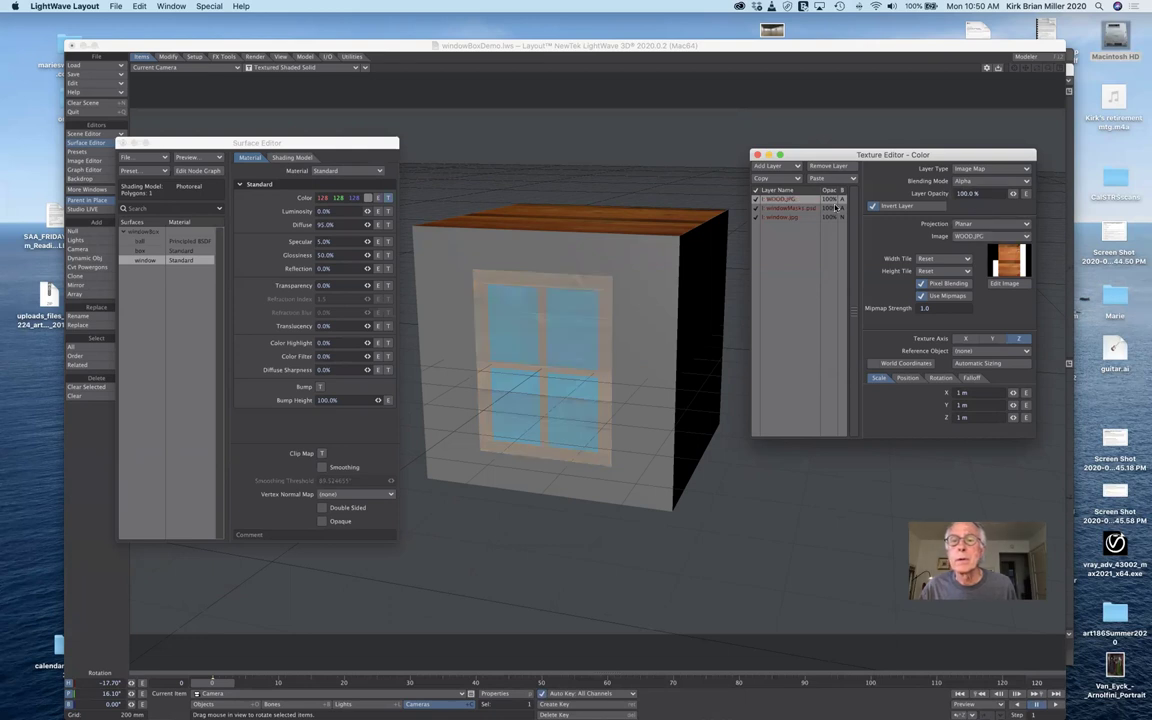
pyautogui.click(1024, 181)
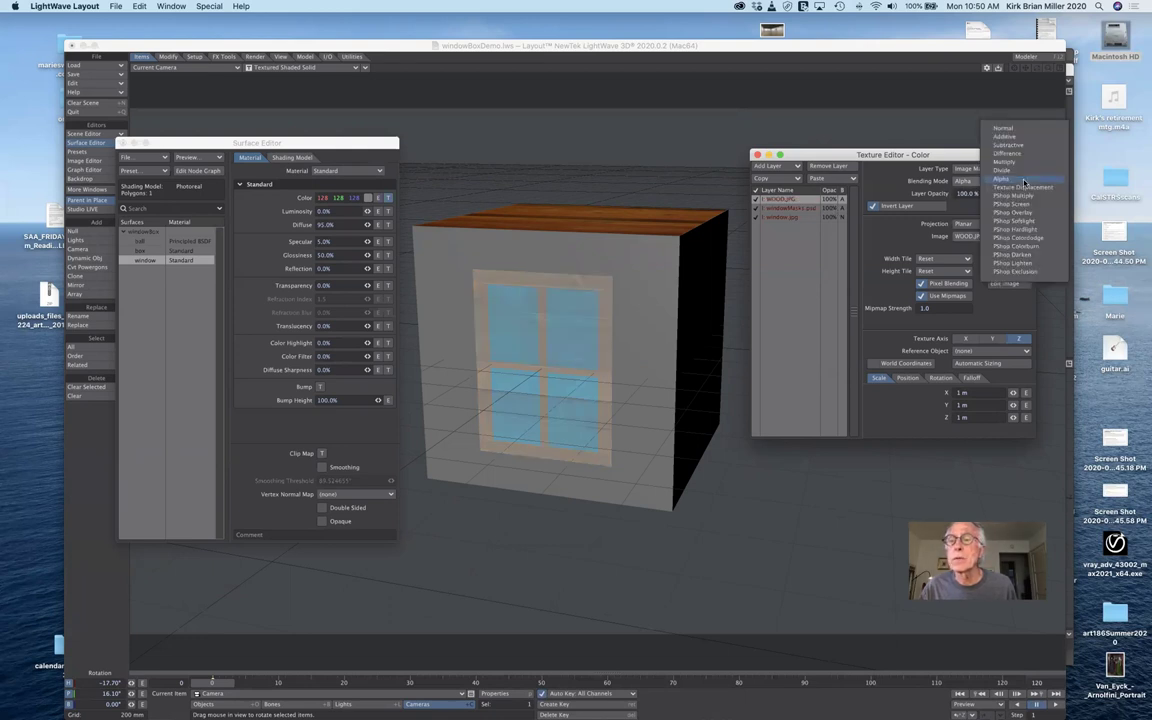
pyautogui.click(1014, 128)
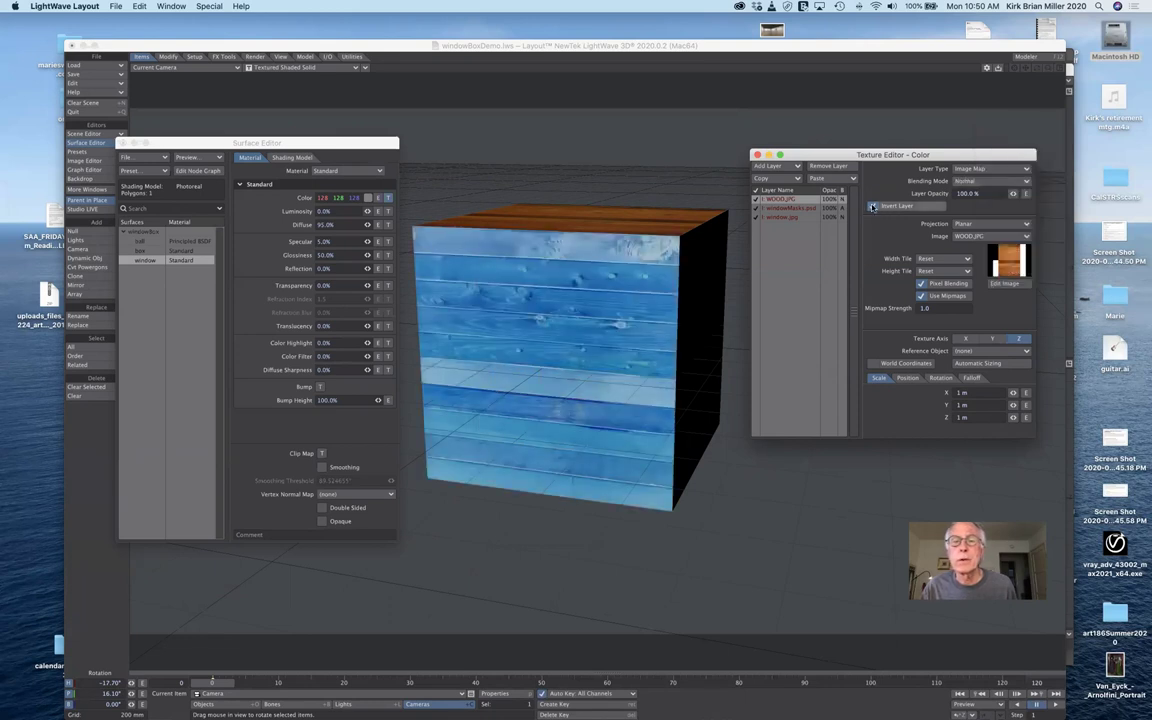
pyautogui.click(872, 206)
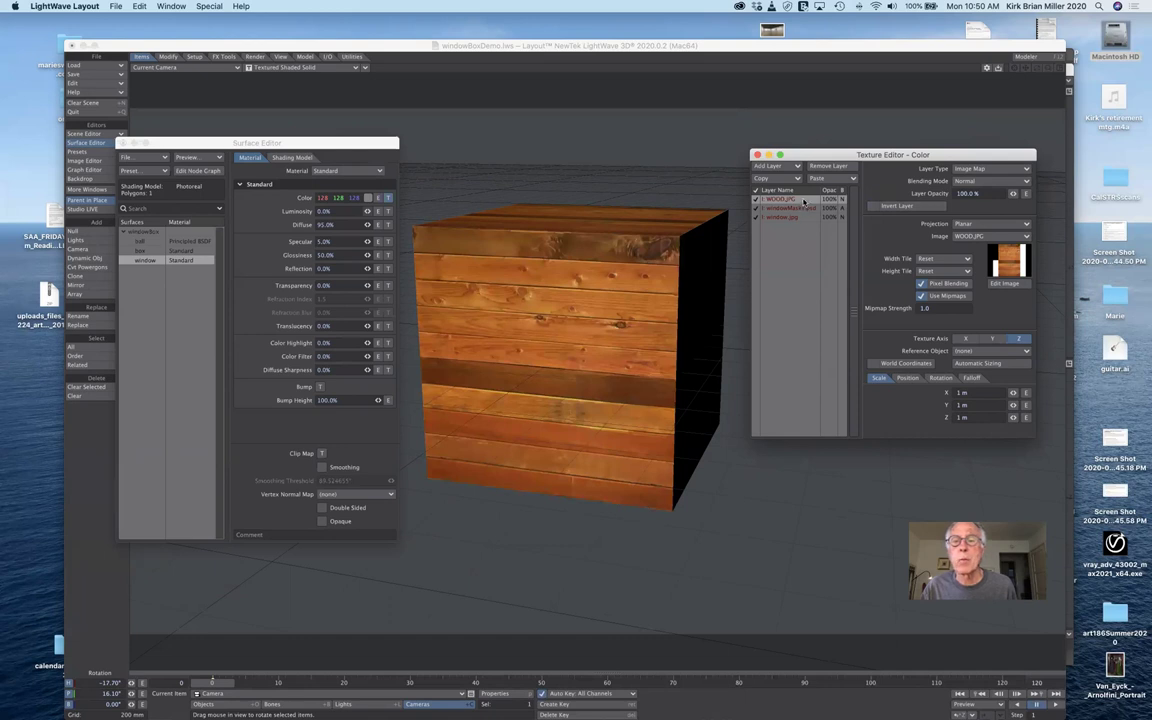
# Move the WOOD.JPG layer below window.jpg in the layer stack and save the scene over the existing windowBoxDemo.lws.
pyautogui.moveTo(803, 203); pyautogui.dragTo(790, 222)
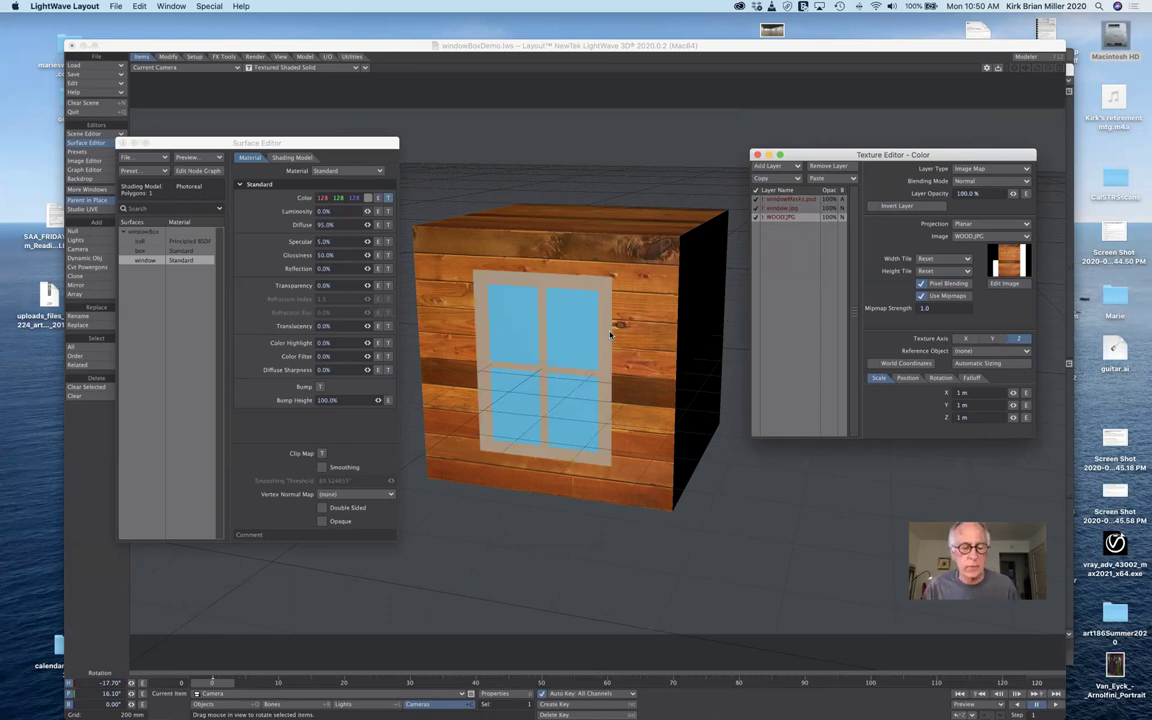
pyautogui.press('s')
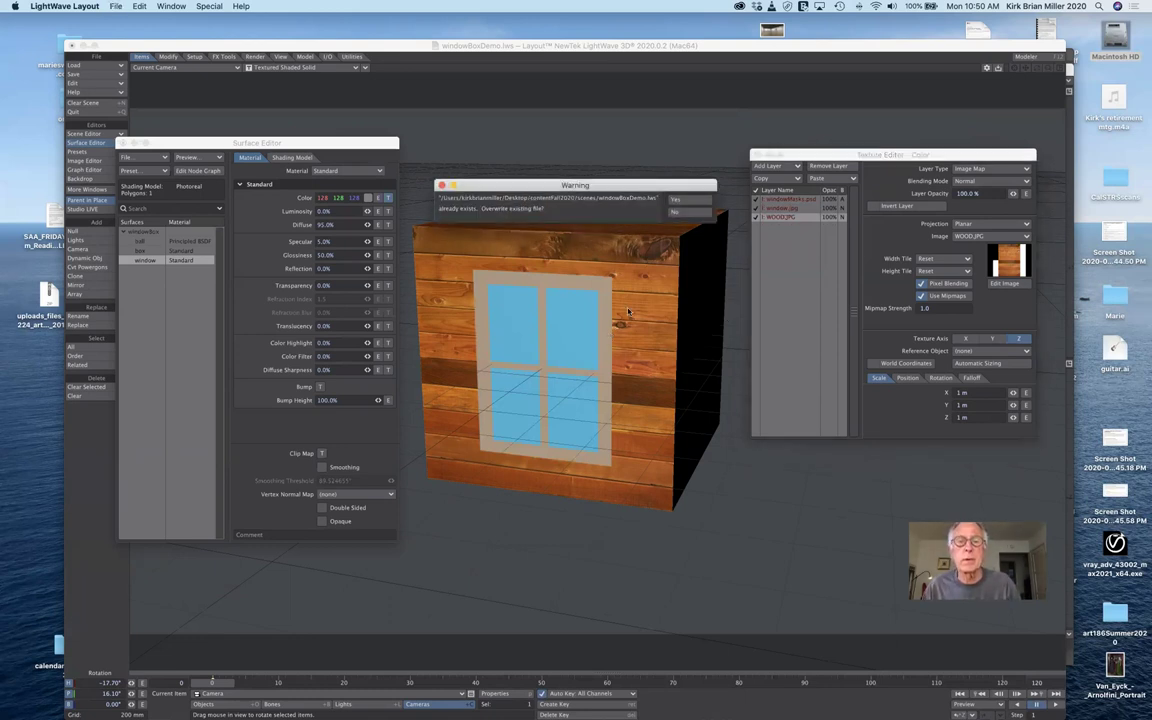
pyautogui.click(692, 199)
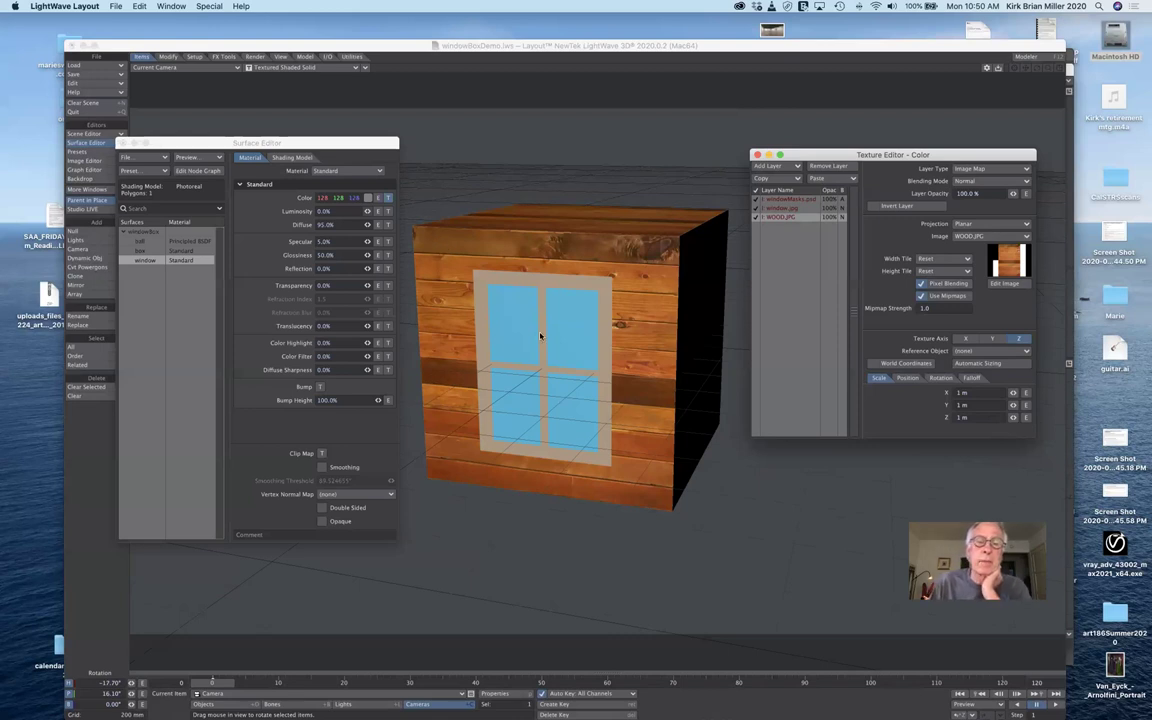
# Add a transparency texture to the window surface, replacing its empty layer with the copied windowMasks.psd layer set to Normal blending.
pyautogui.click(388, 287)
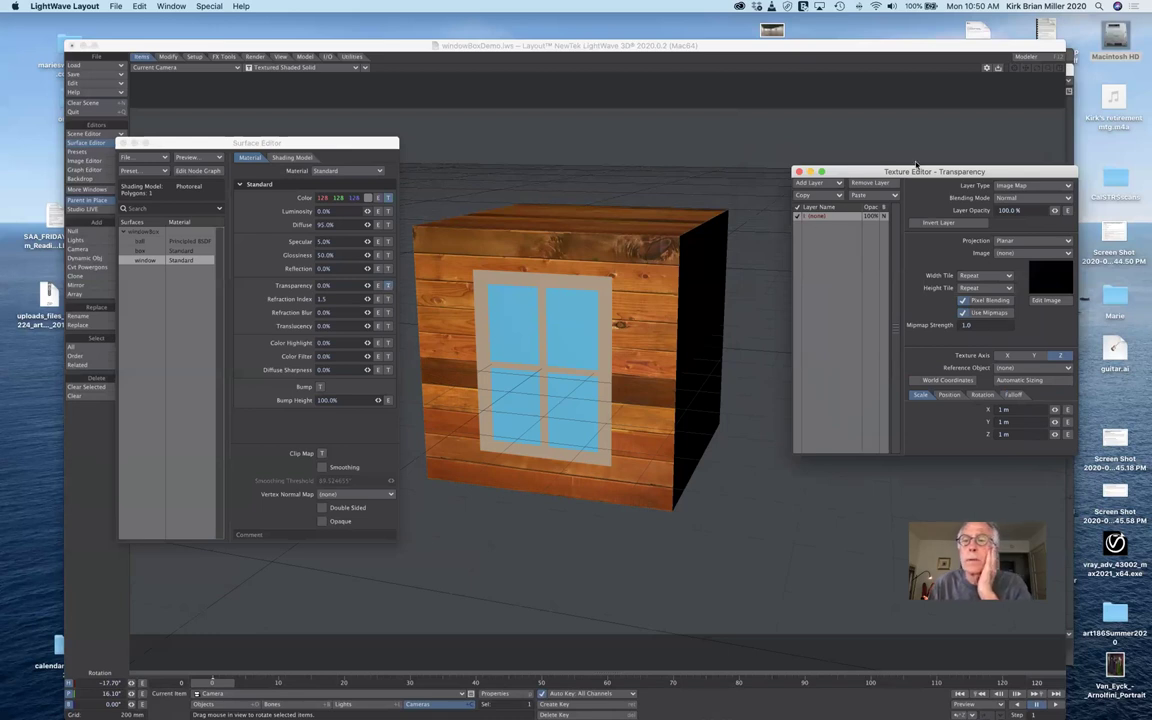
pyautogui.moveTo(887, 172); pyautogui.dragTo(839, 164)
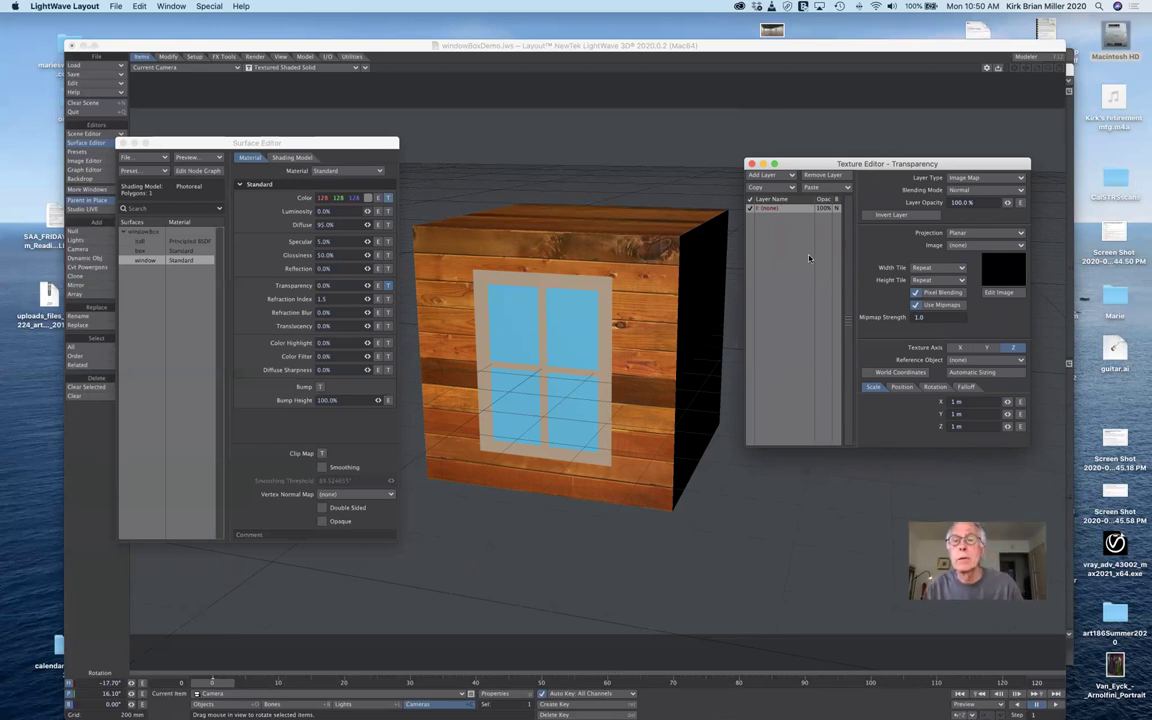
pyautogui.click(810, 190)
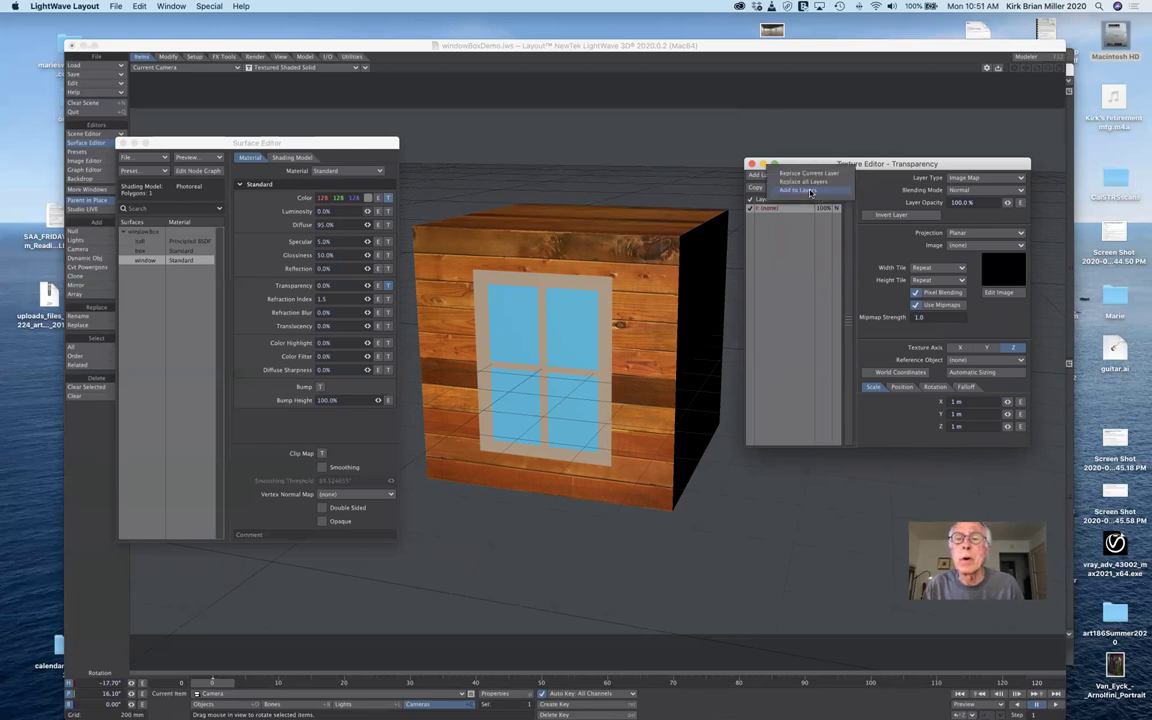
pyautogui.click(810, 191)
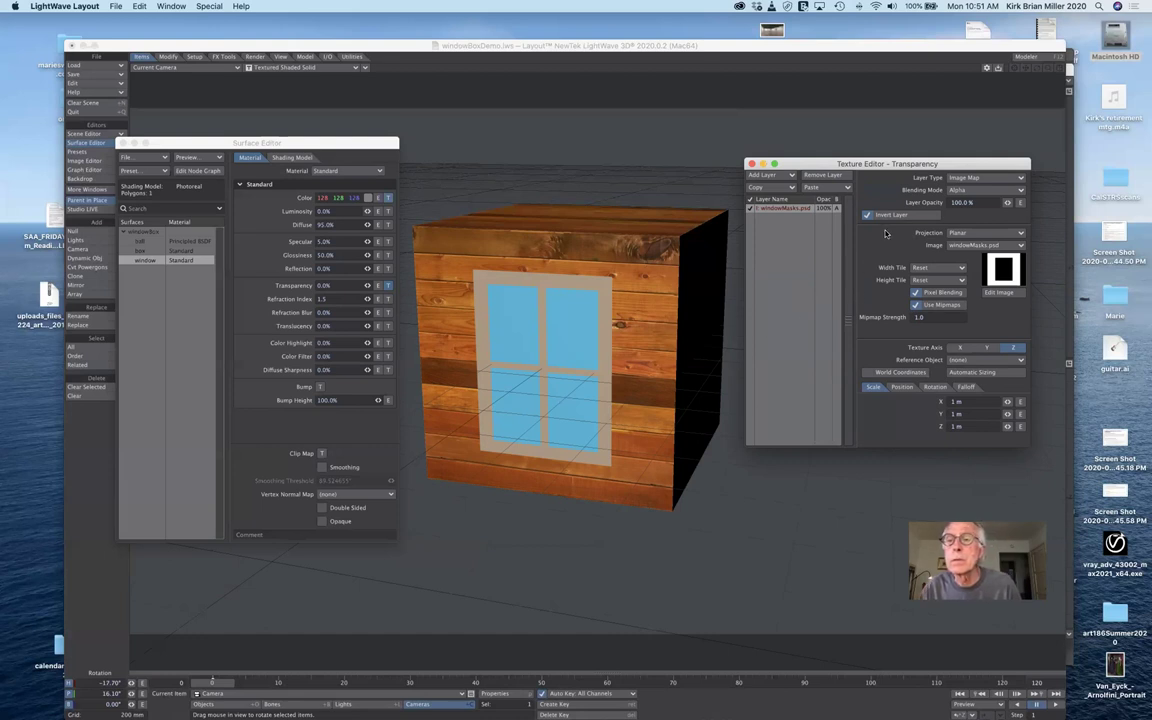
pyautogui.click(969, 191)
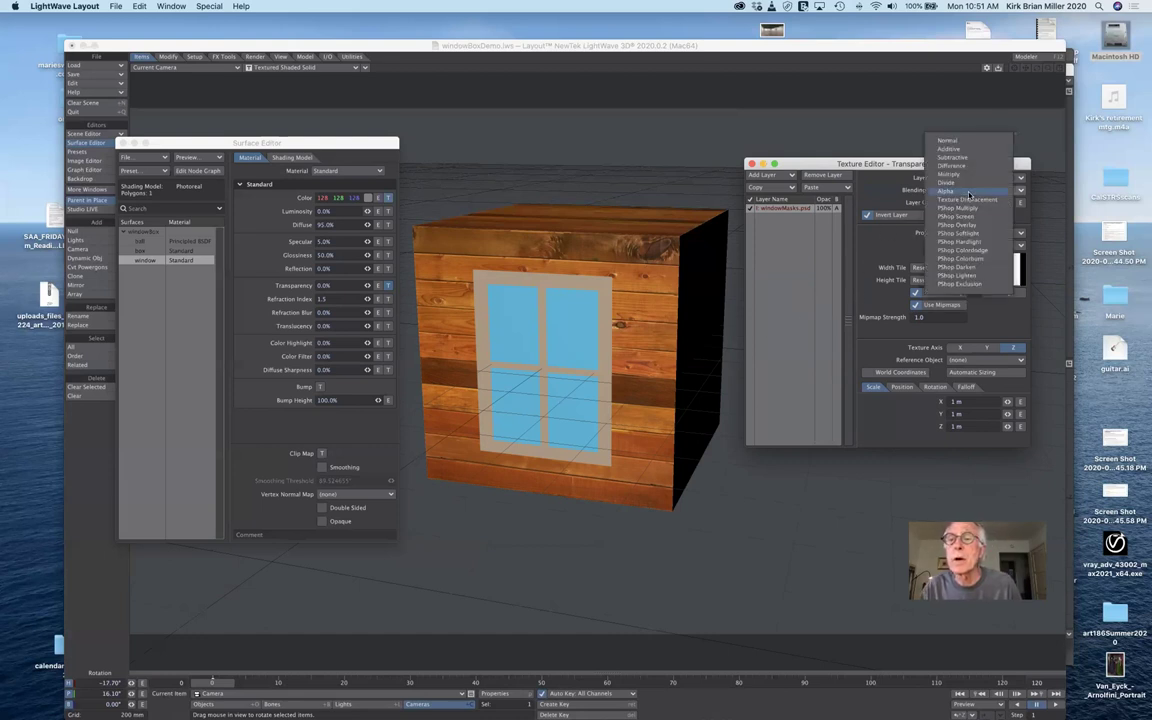
pyautogui.click(842, 270)
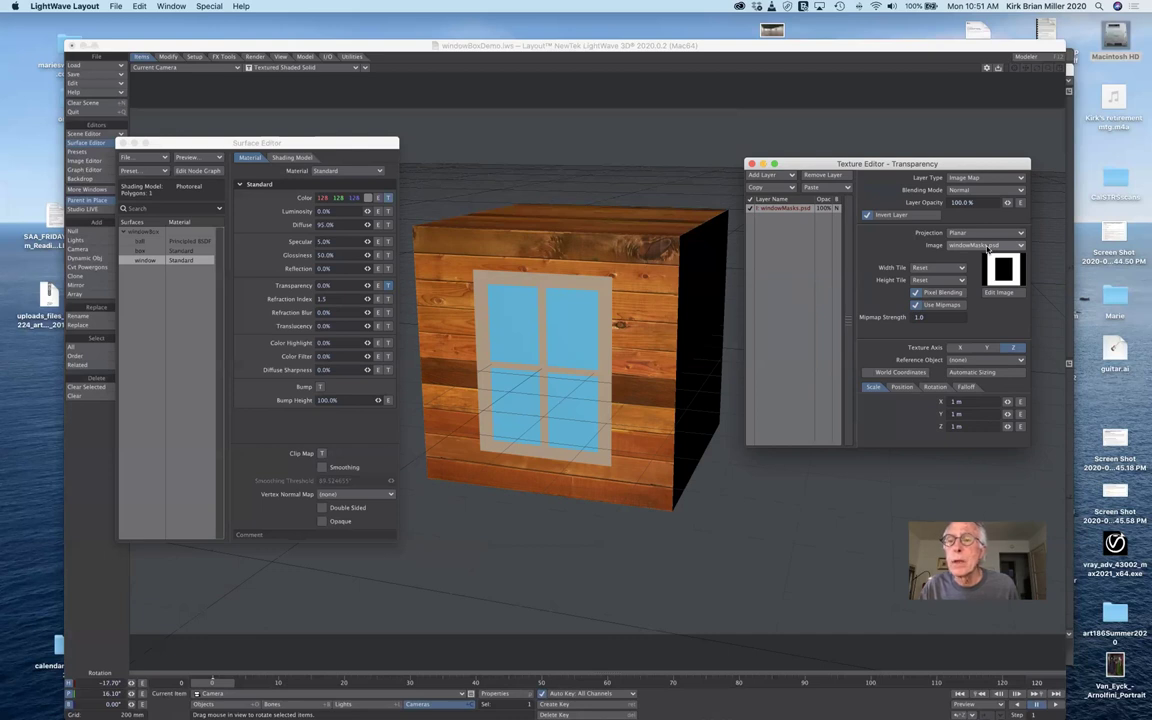
# Load windowPanesMask.jpg as the transparency layer's image and keep the layer inverted.
pyautogui.click(988, 249)
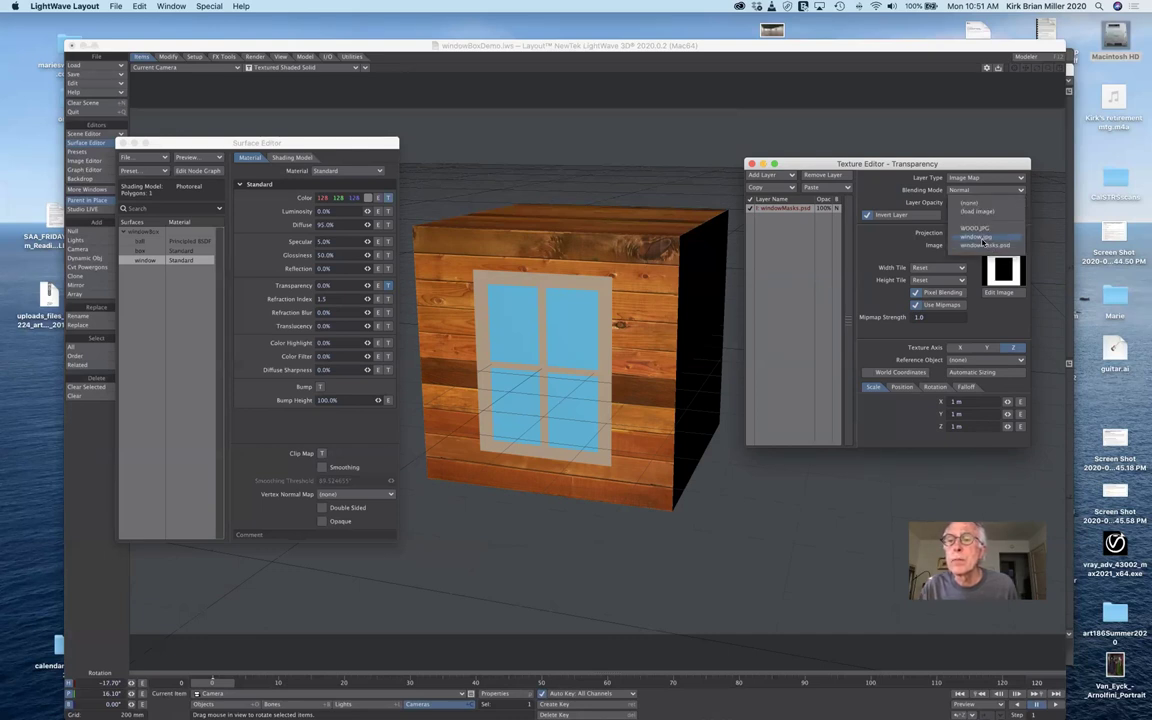
pyautogui.click(980, 215)
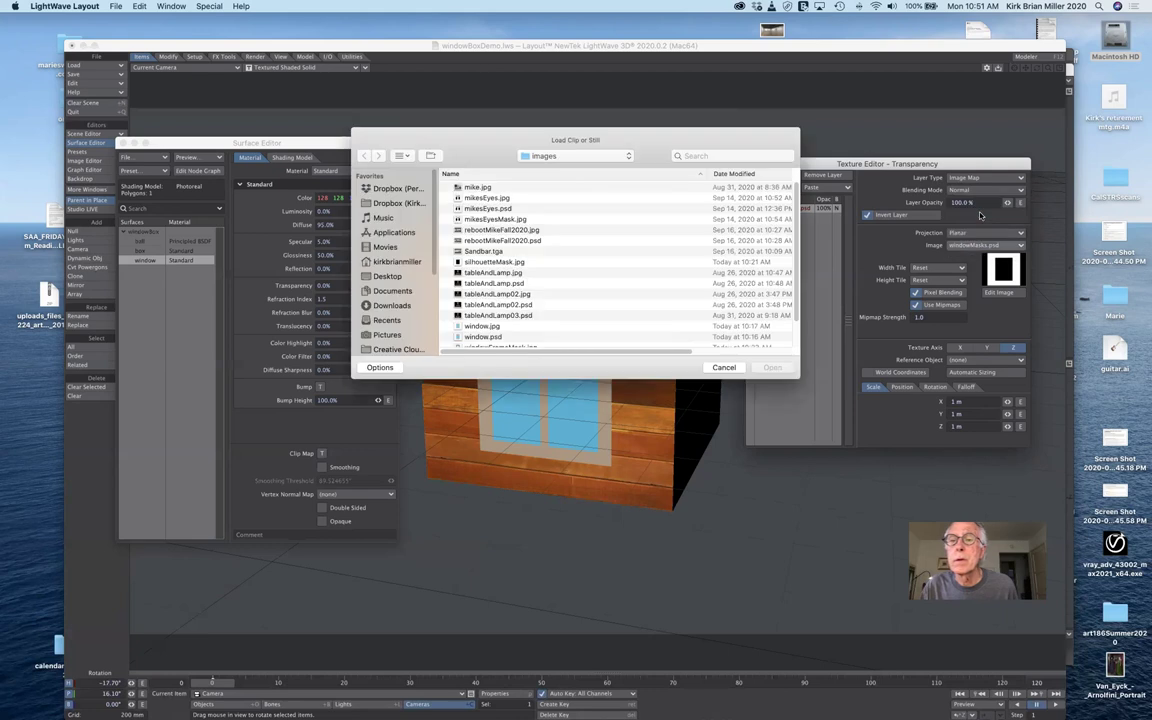
pyautogui.scroll(-4, 565, 280)
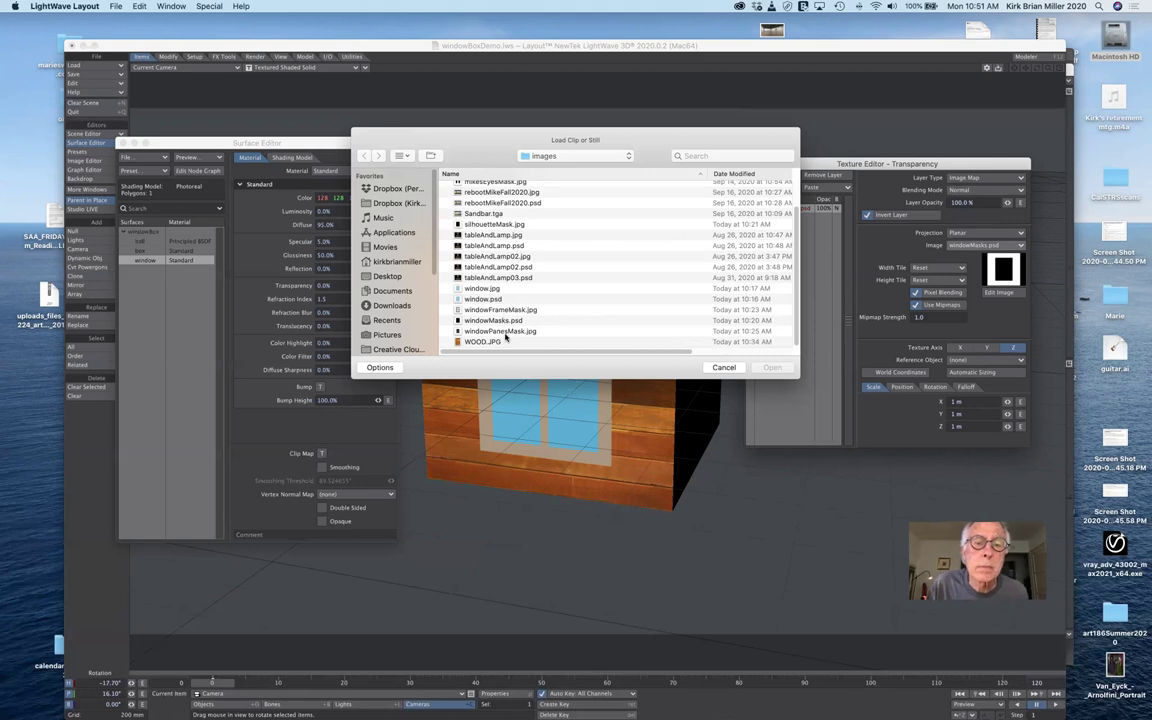
pyautogui.click(496, 333)
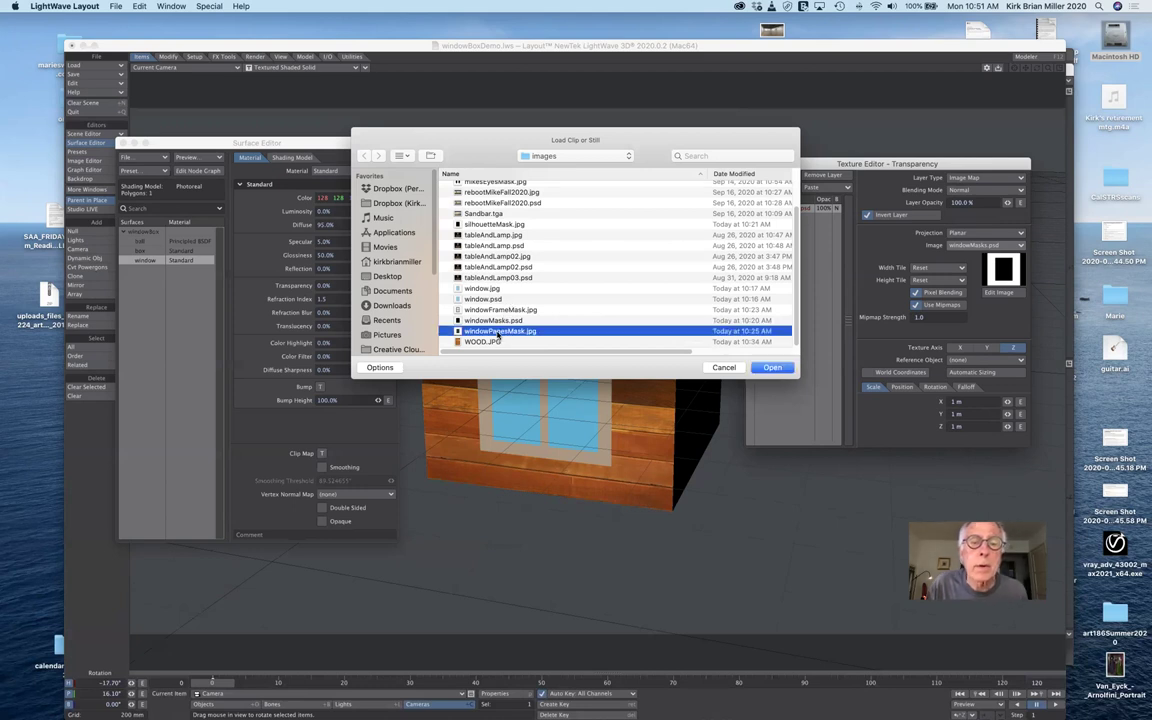
pyautogui.click(772, 368)
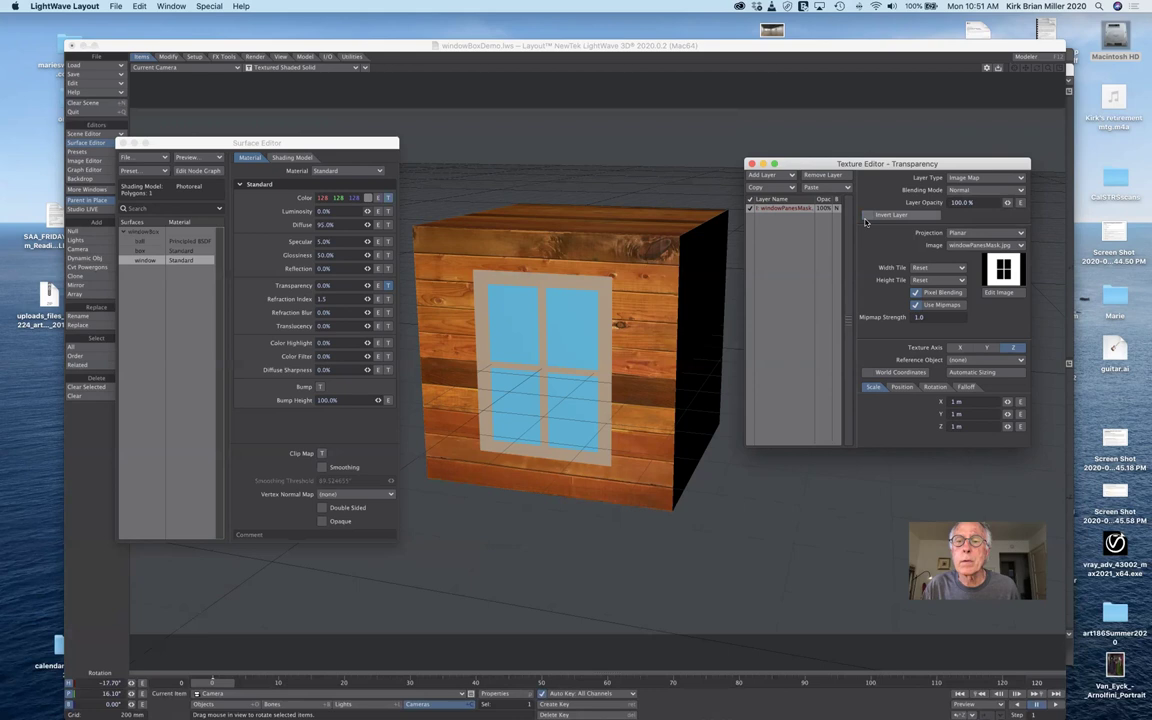
pyautogui.click(866, 216)
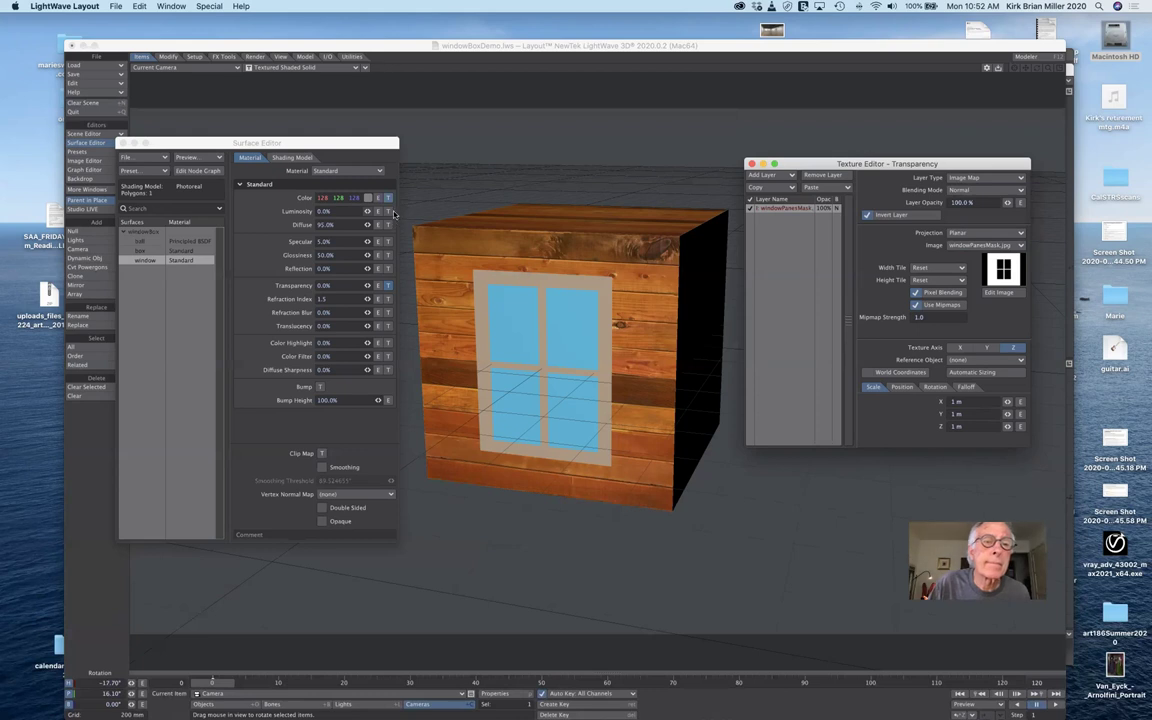
# Try raising the window surface's base transparency to 100%.
pyautogui.click(367, 287)
pyautogui.moveTo(367, 285); pyautogui.dragTo(420, 285)
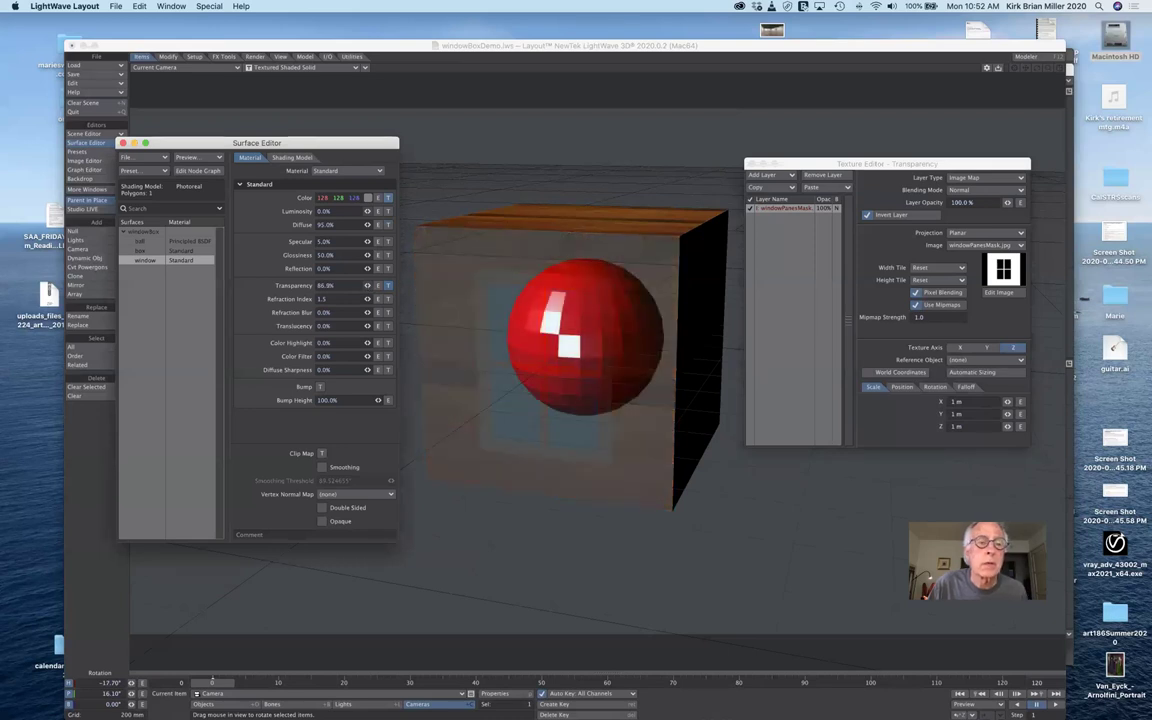
pyautogui.moveTo(420, 285); pyautogui.dragTo(440, 285)
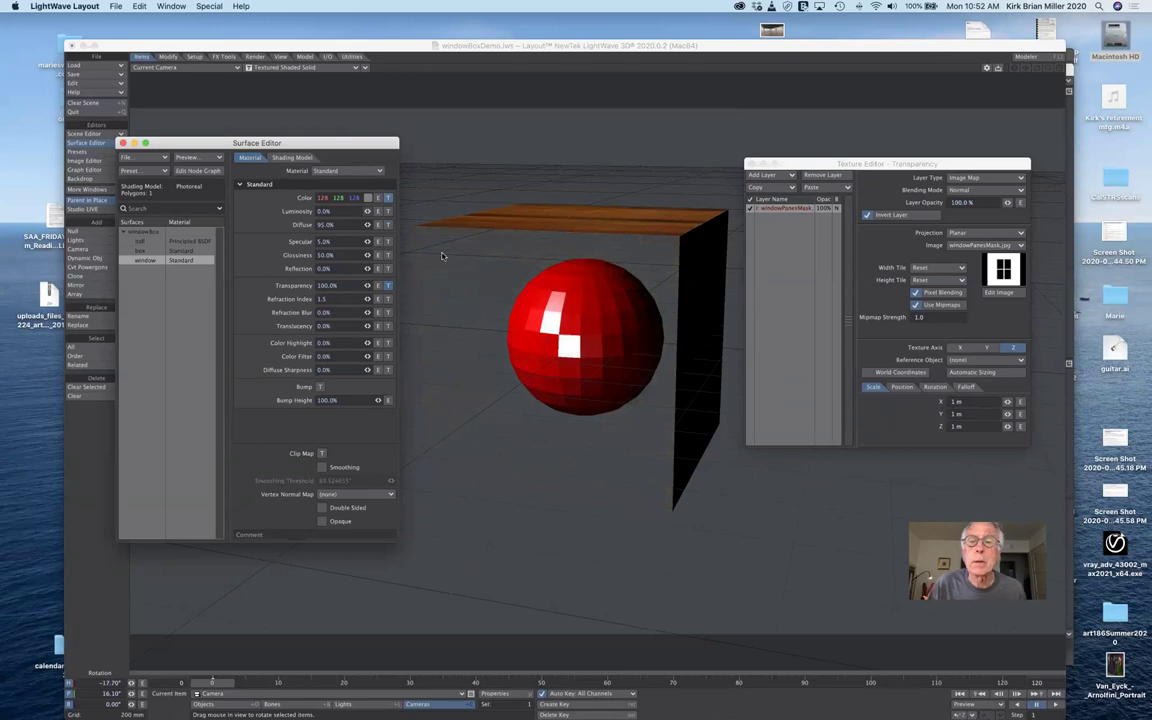
# Turn off inversion of the windowPanesMask.jpg layer and lower the window surface's base transparency to 0.1%.
pyautogui.click(862, 216)
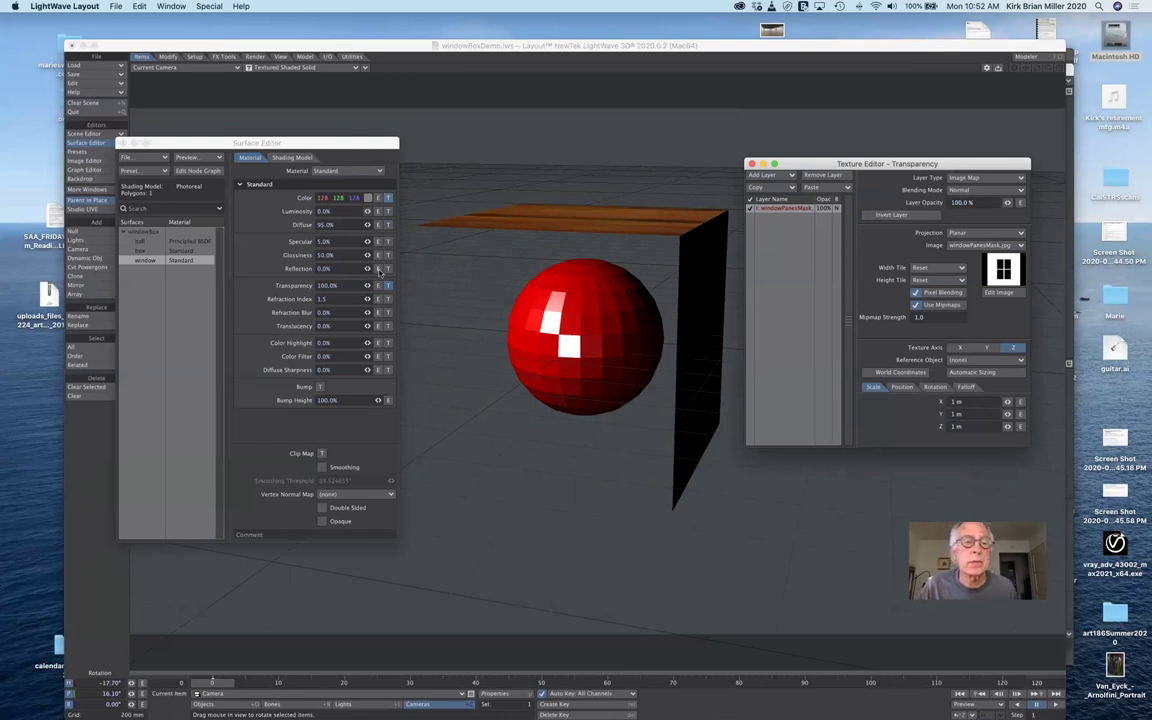
pyautogui.moveTo(327, 285); pyautogui.dragTo(240, 285)
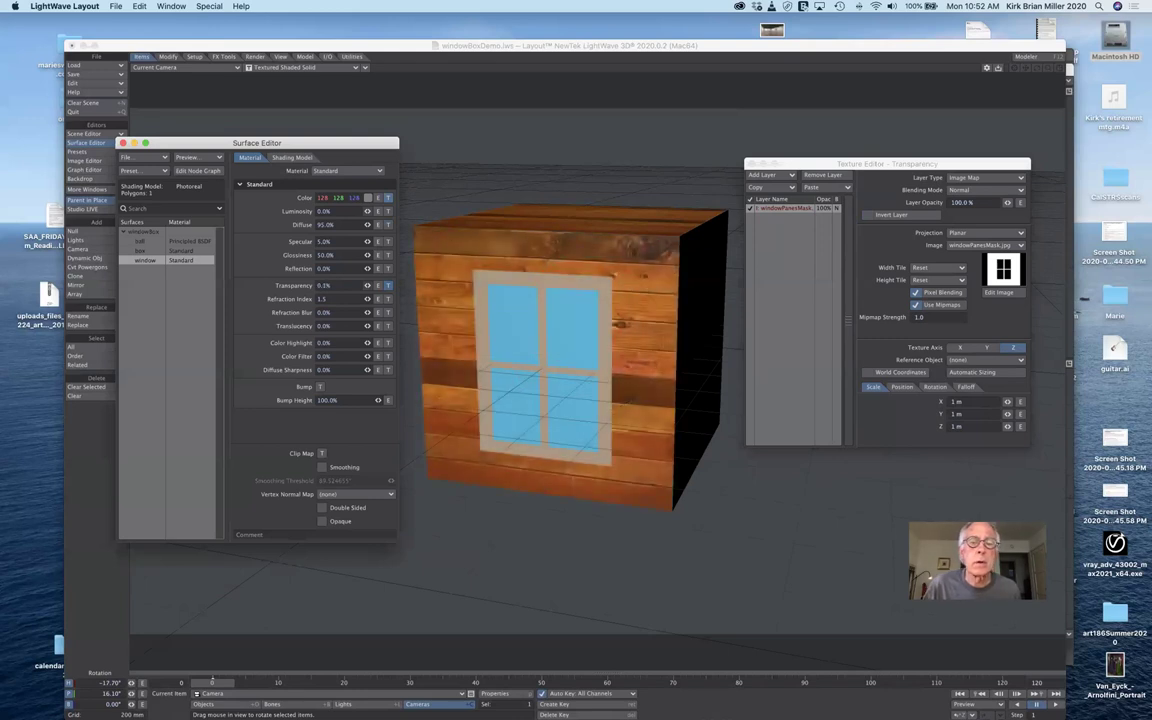
pyautogui.click(804, 207)
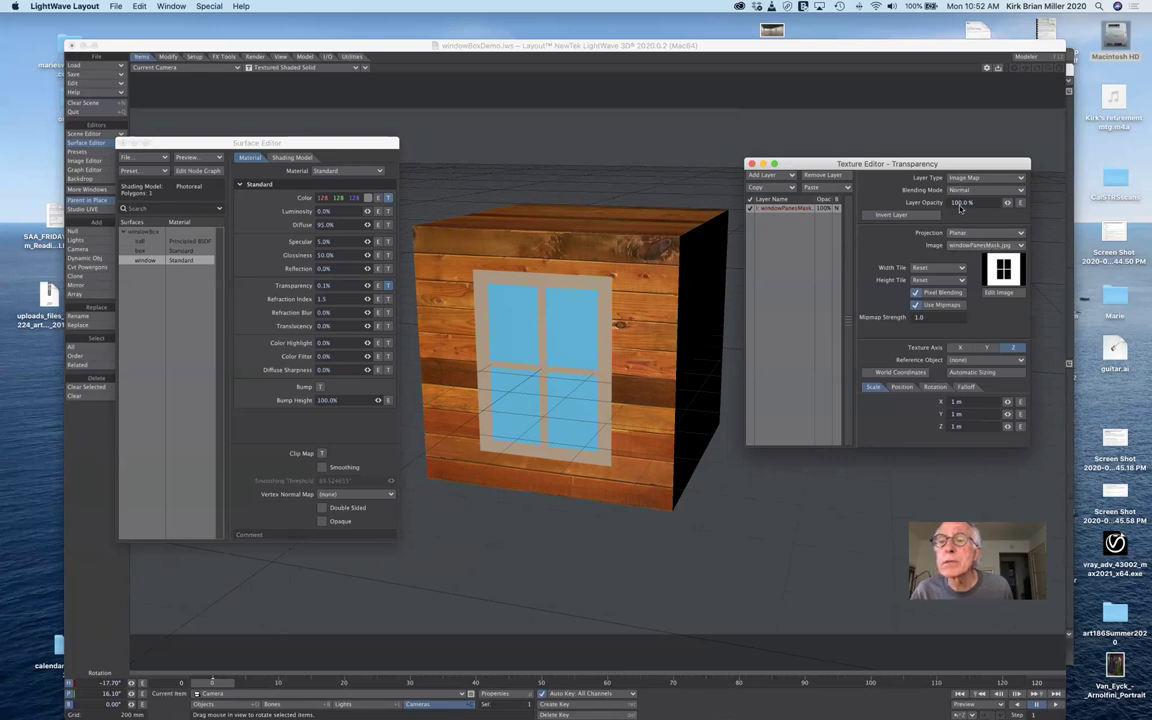
# Switch the viewport to VPR with the editors moved clear of the box, and invert the windowPanesMask.jpg transparency layer.
pyautogui.moveTo(949, 163); pyautogui.dragTo(946, 133)
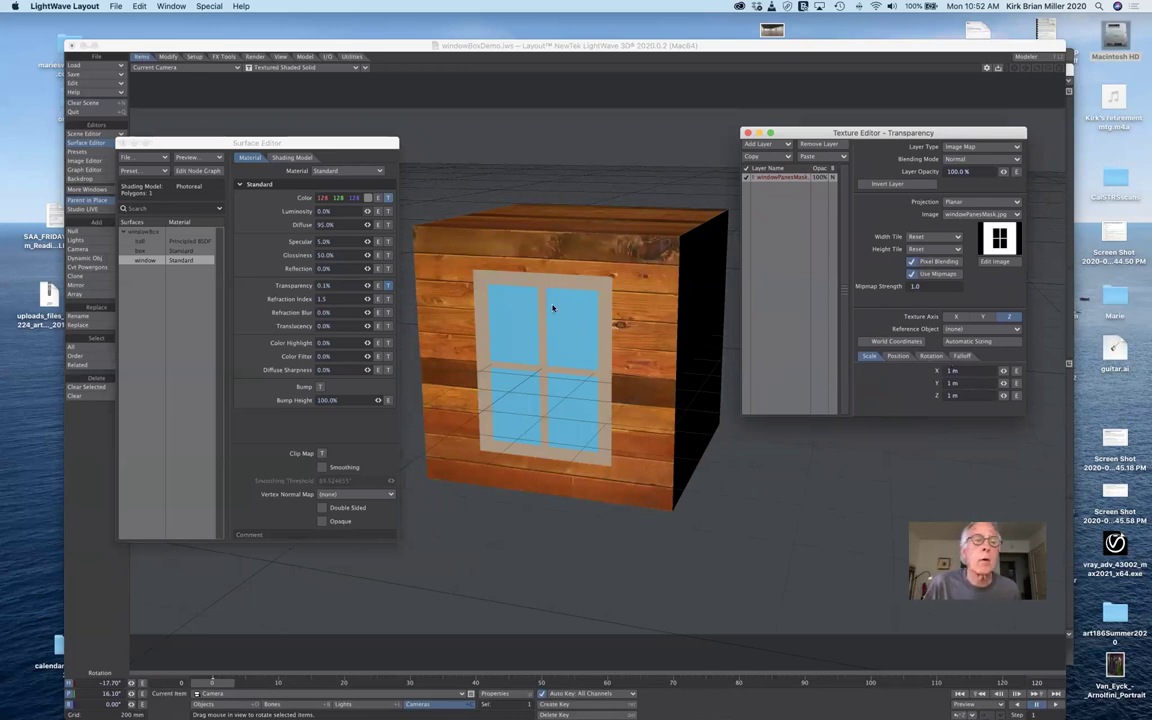
pyautogui.moveTo(312, 140); pyautogui.dragTo(262, 148)
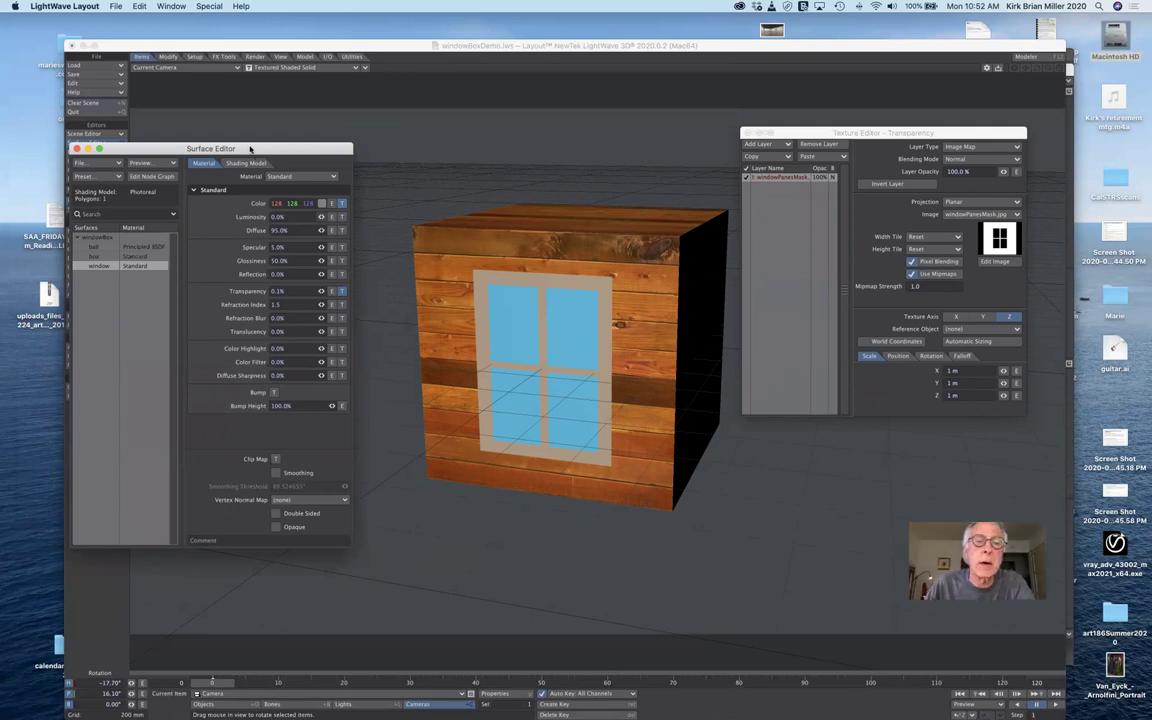
pyautogui.click(273, 68)
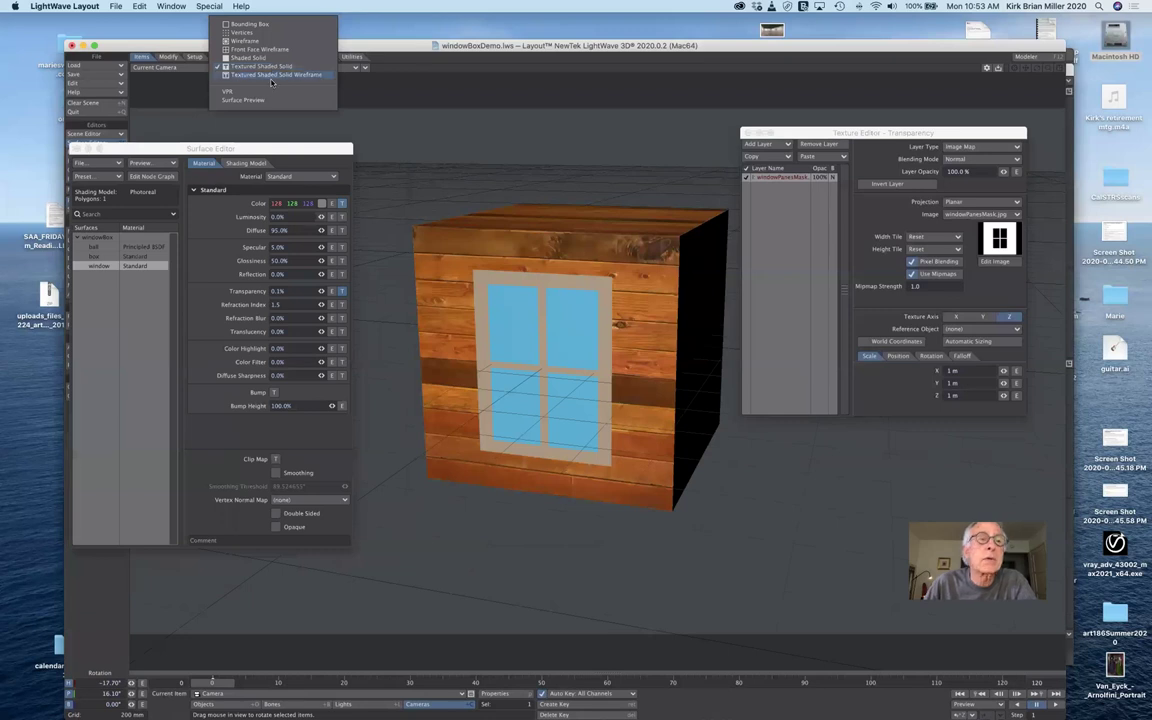
pyautogui.click(261, 94)
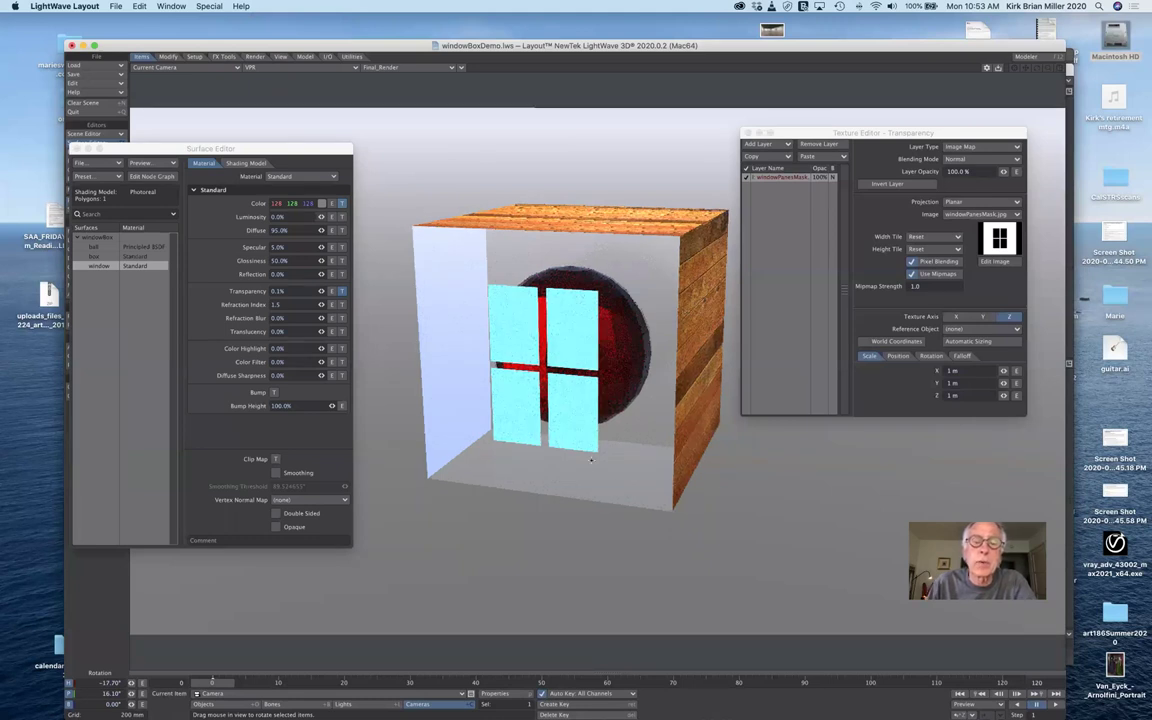
pyautogui.click(863, 185)
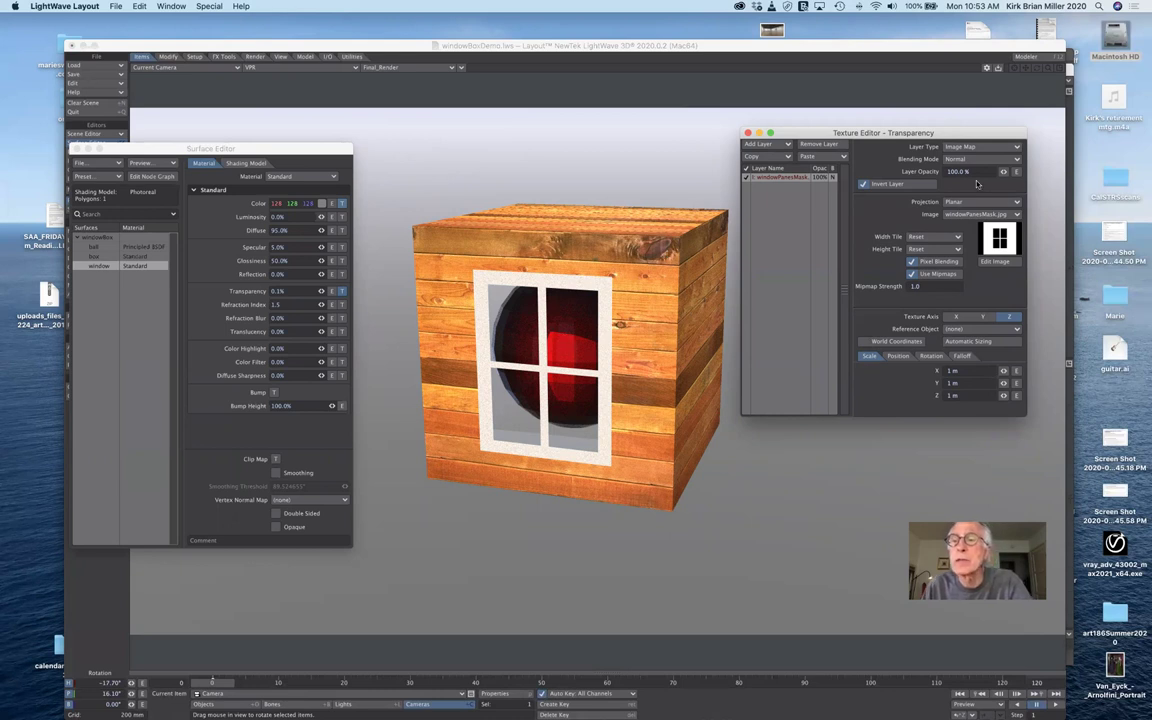
# Lower the windowPanesMask.jpg transparency layer's opacity to 80% and make the box surface double sided.
pyautogui.moveTo(1003, 172); pyautogui.dragTo(990, 172)
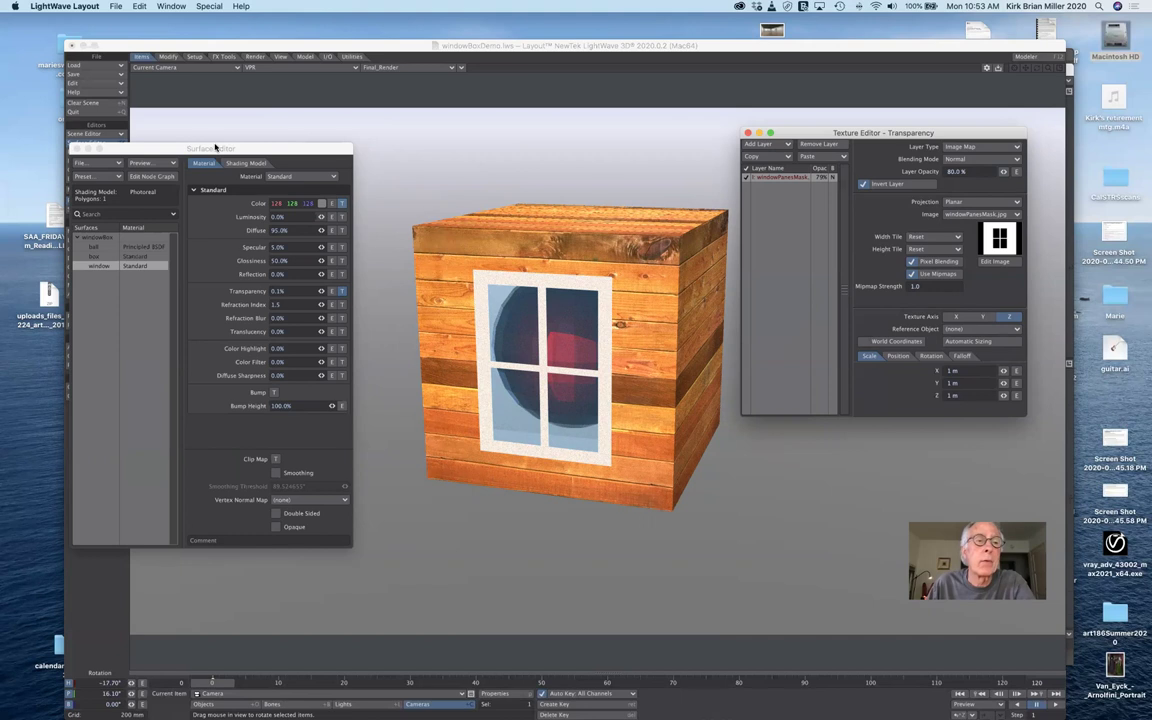
pyautogui.moveTo(214, 147); pyautogui.dragTo(289, 135)
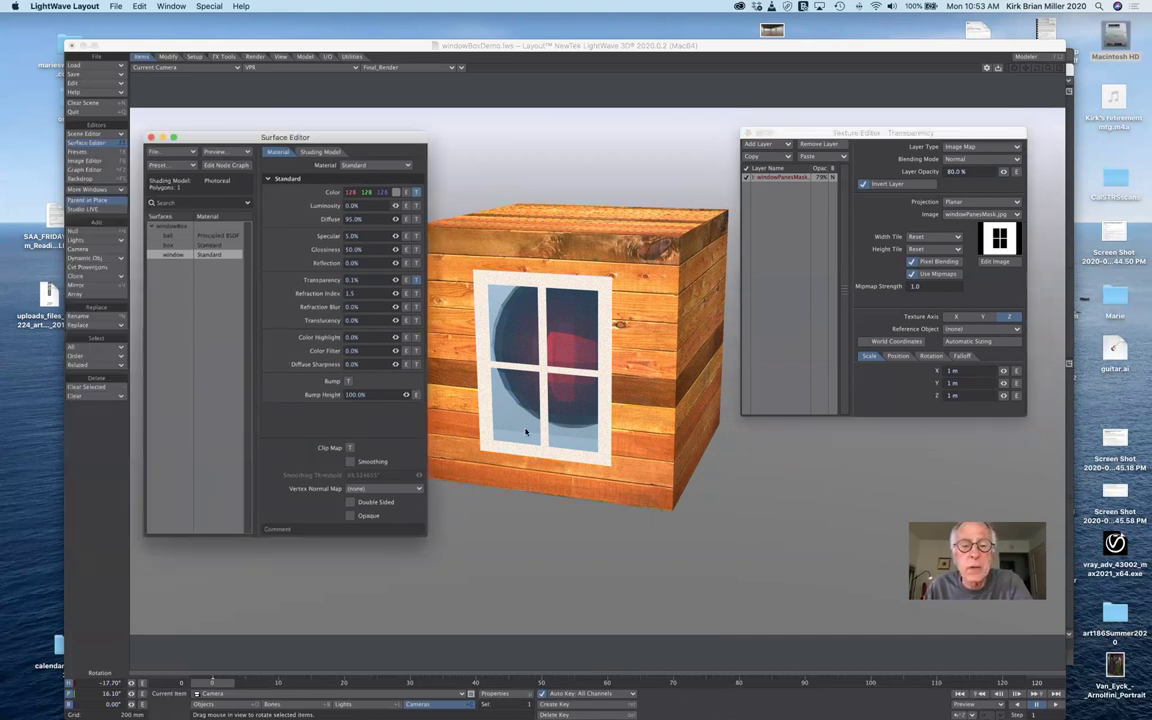
pyautogui.click(184, 245)
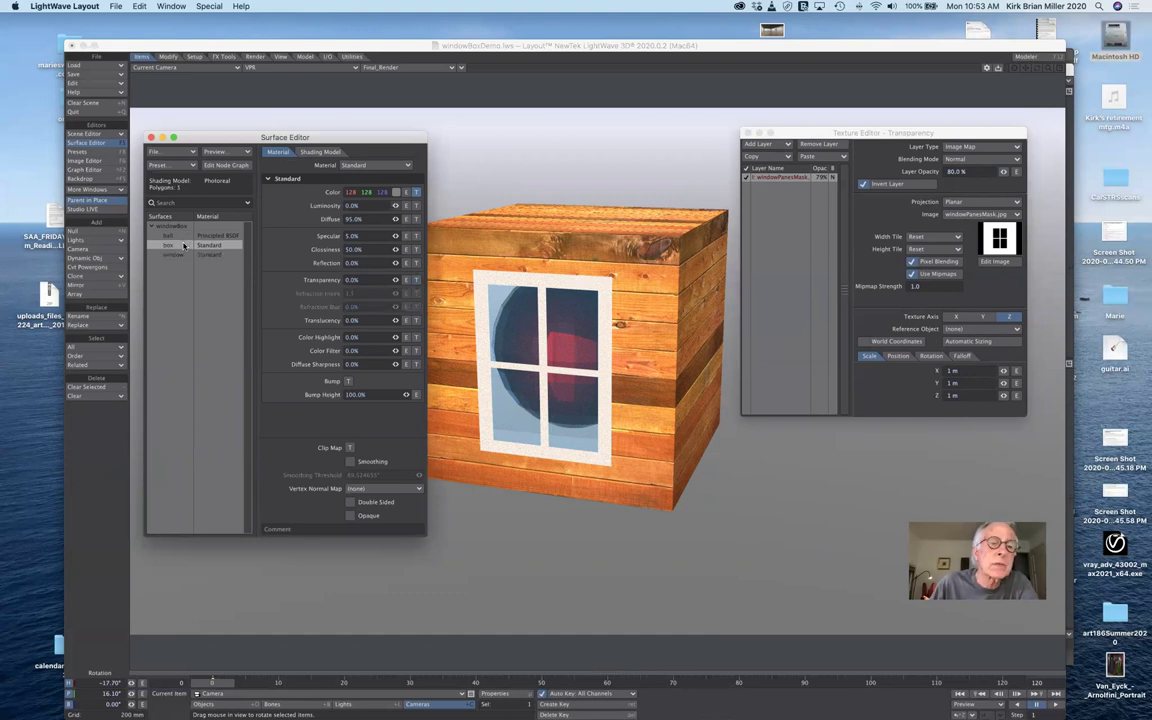
pyautogui.click(351, 502)
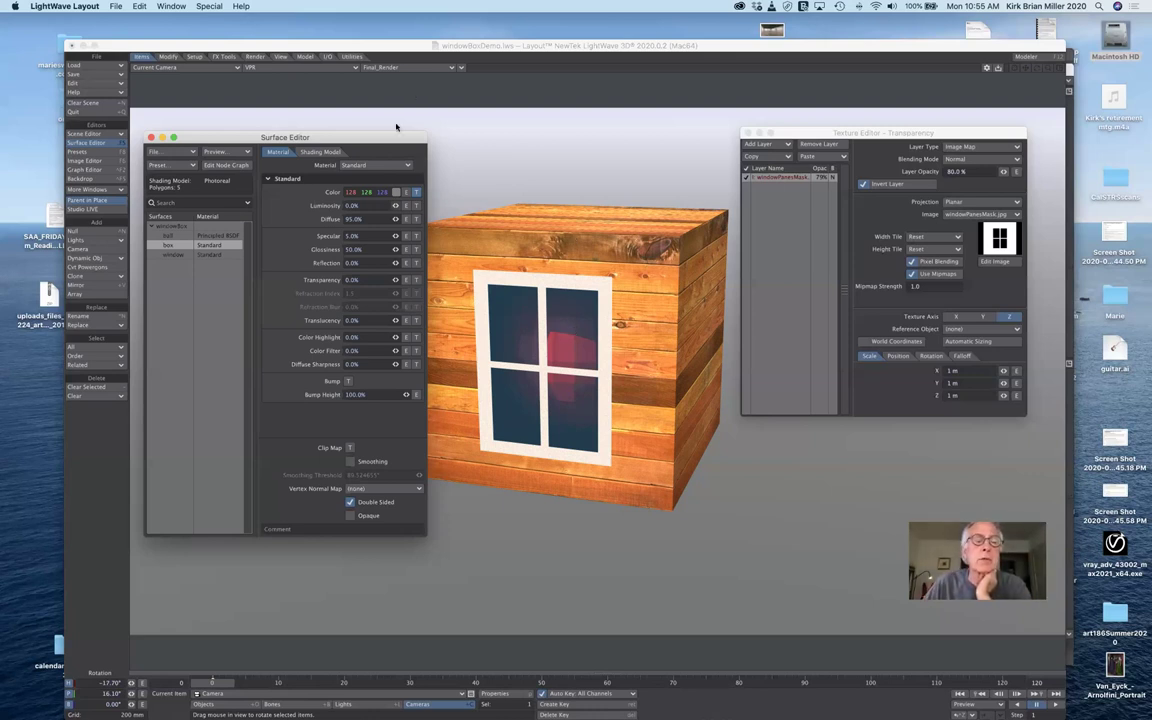
pyautogui.moveTo(394, 137); pyautogui.dragTo(400, 139)
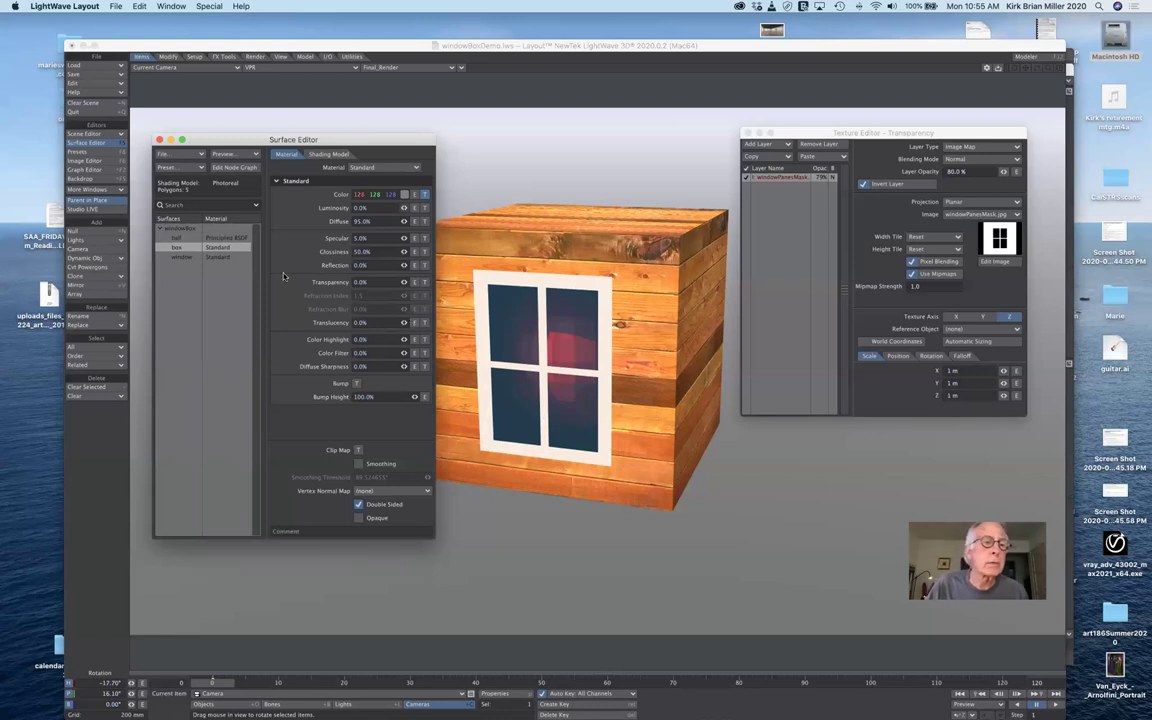
# Add a bump texture to the window surface, replacing all its layers with the previously copied texture layer.
pyautogui.click(184, 258)
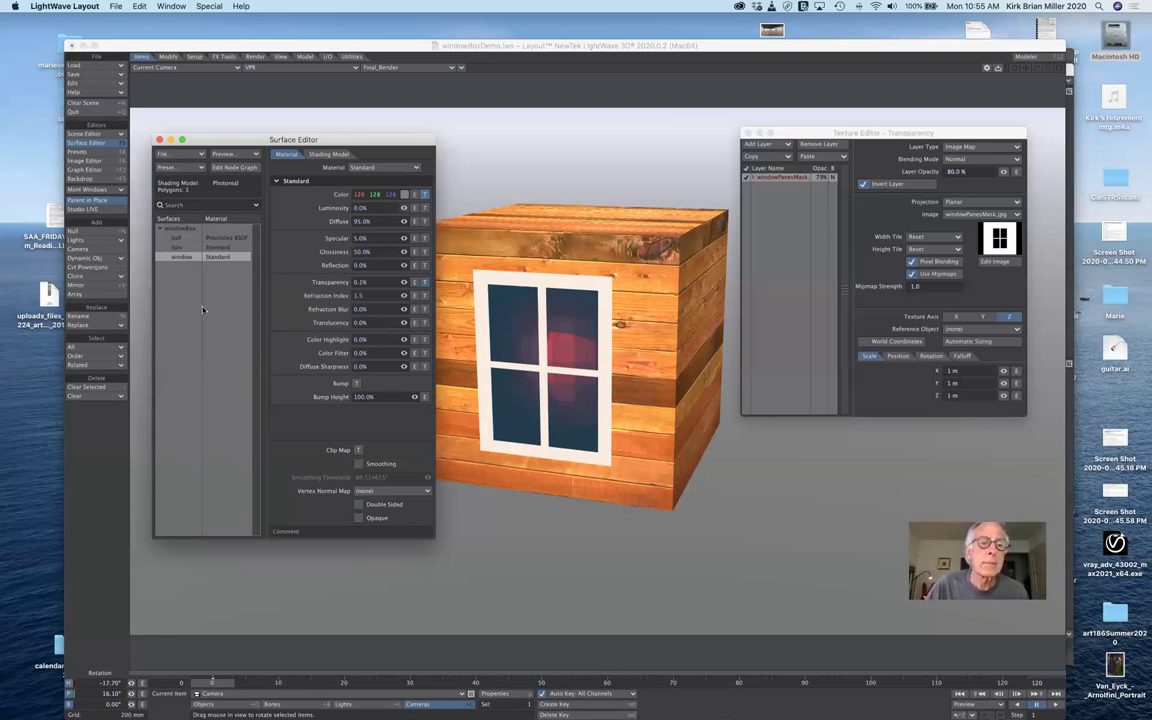
pyautogui.click(357, 384)
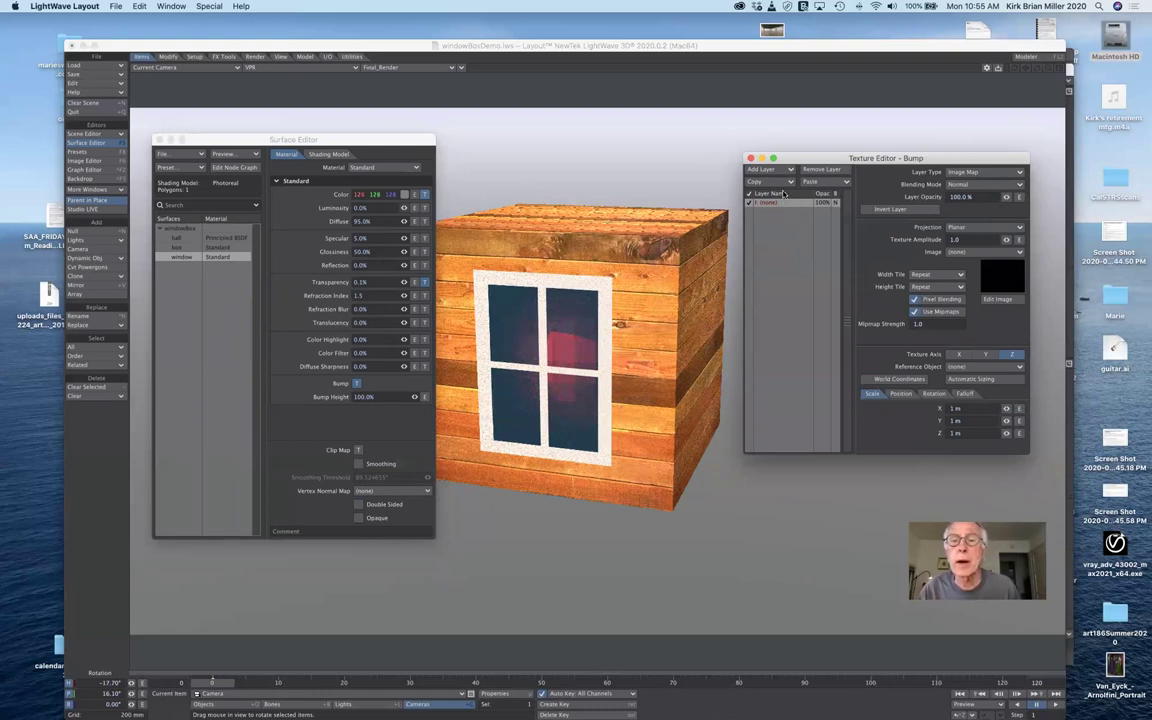
pyautogui.click(814, 183)
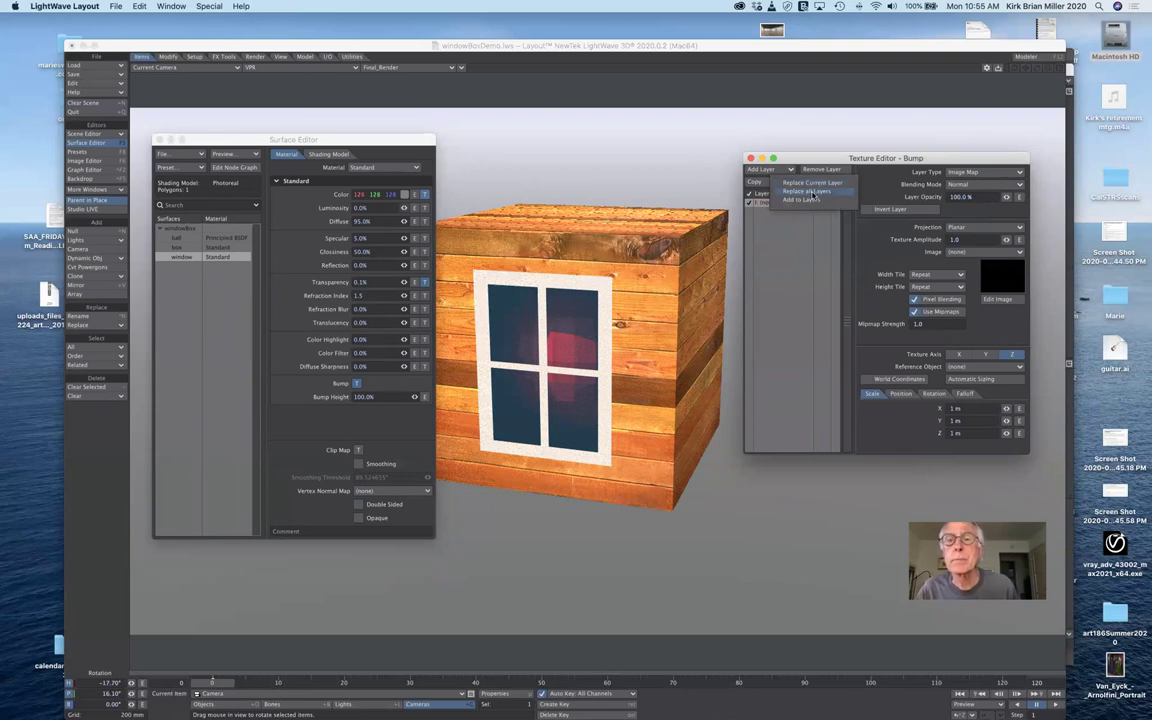
pyautogui.click(812, 192)
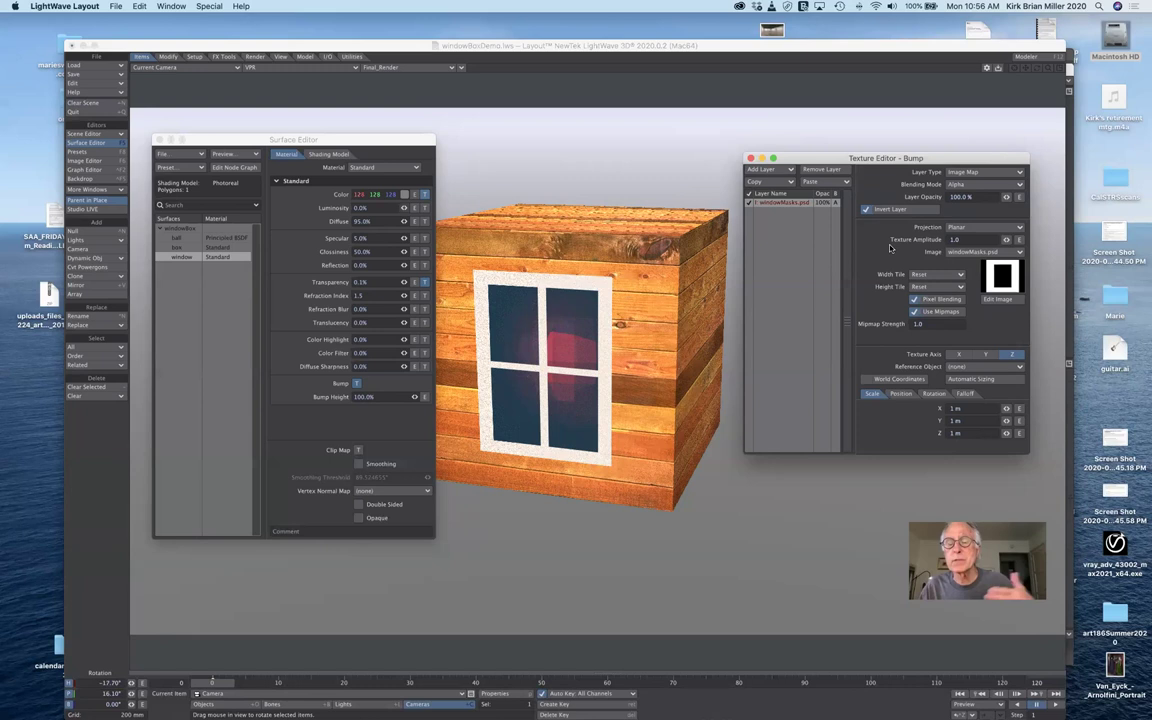
# Load windowFrameMask.jpg from the images folder as the bump layer's image.
pyautogui.click(968, 253)
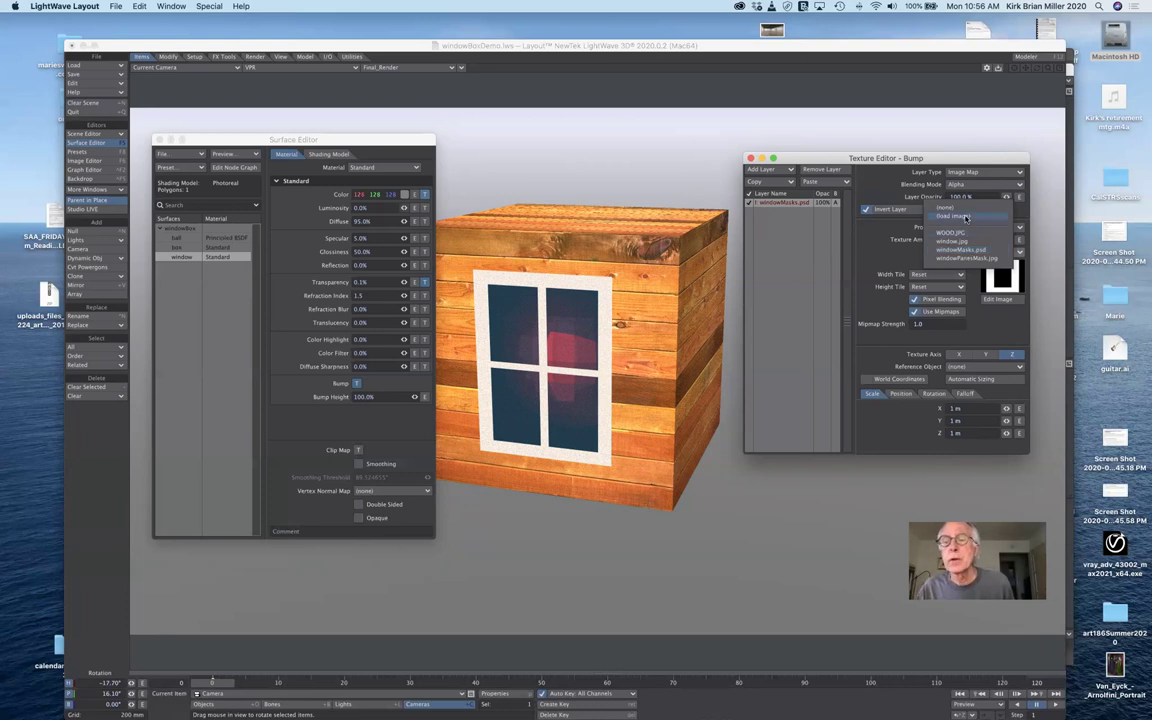
pyautogui.click(965, 217)
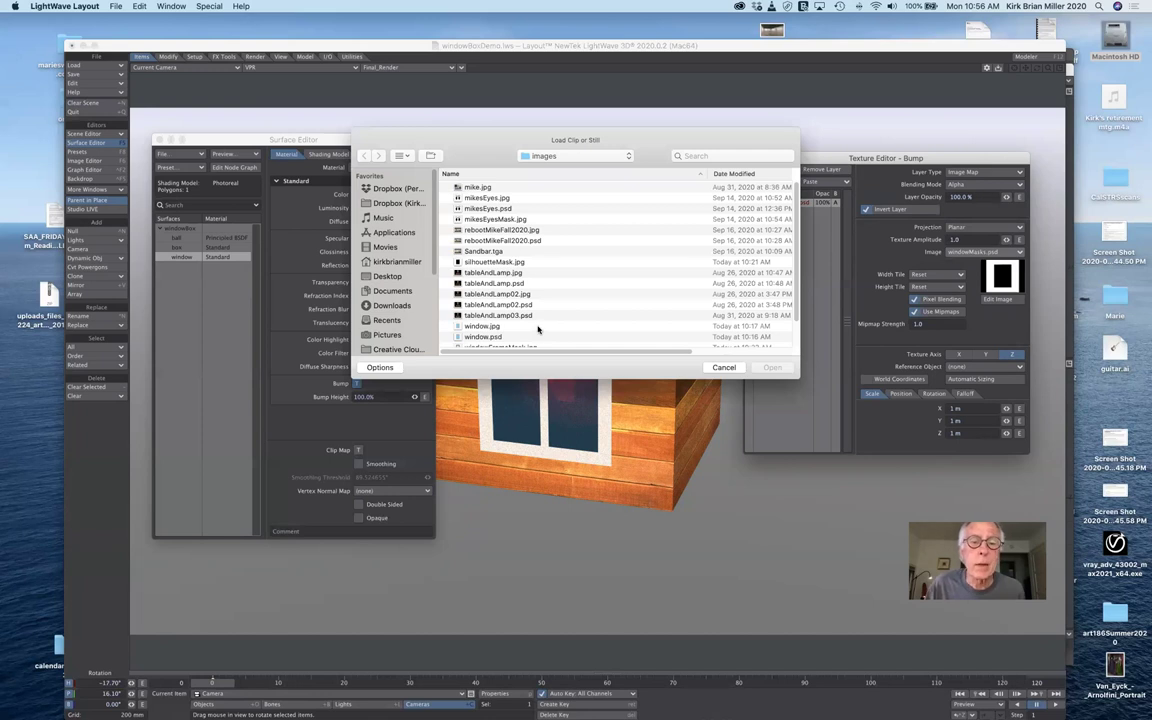
pyautogui.scroll(-3, 505, 333)
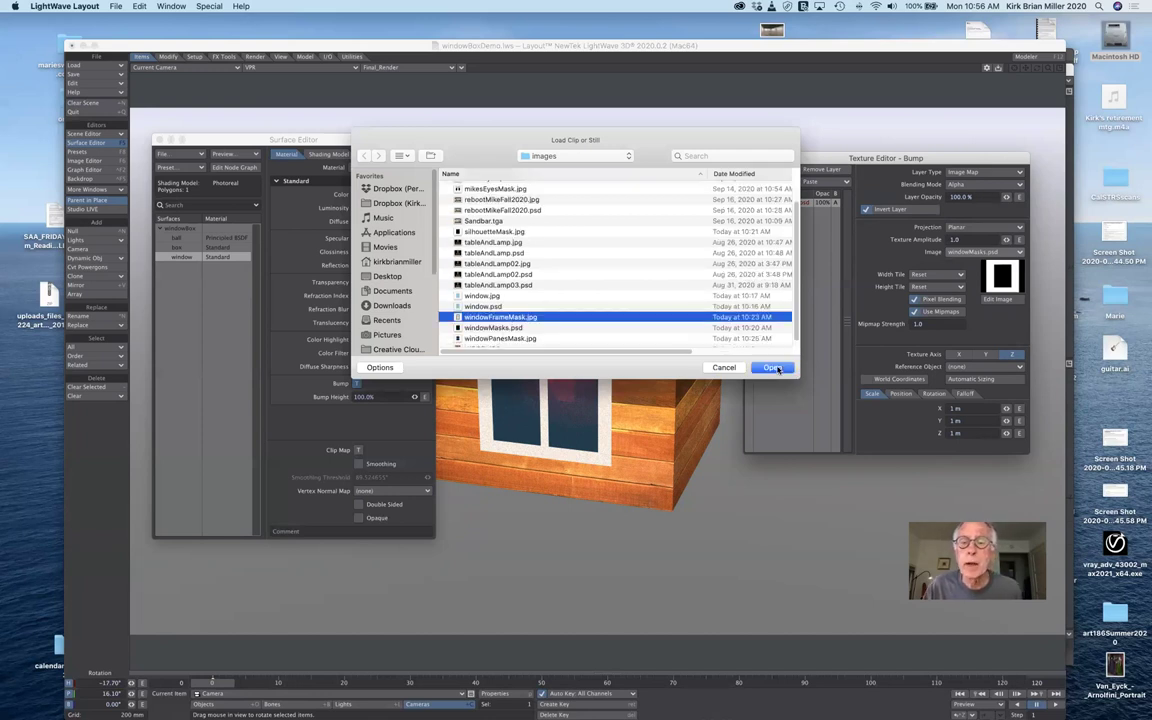
pyautogui.click(773, 368)
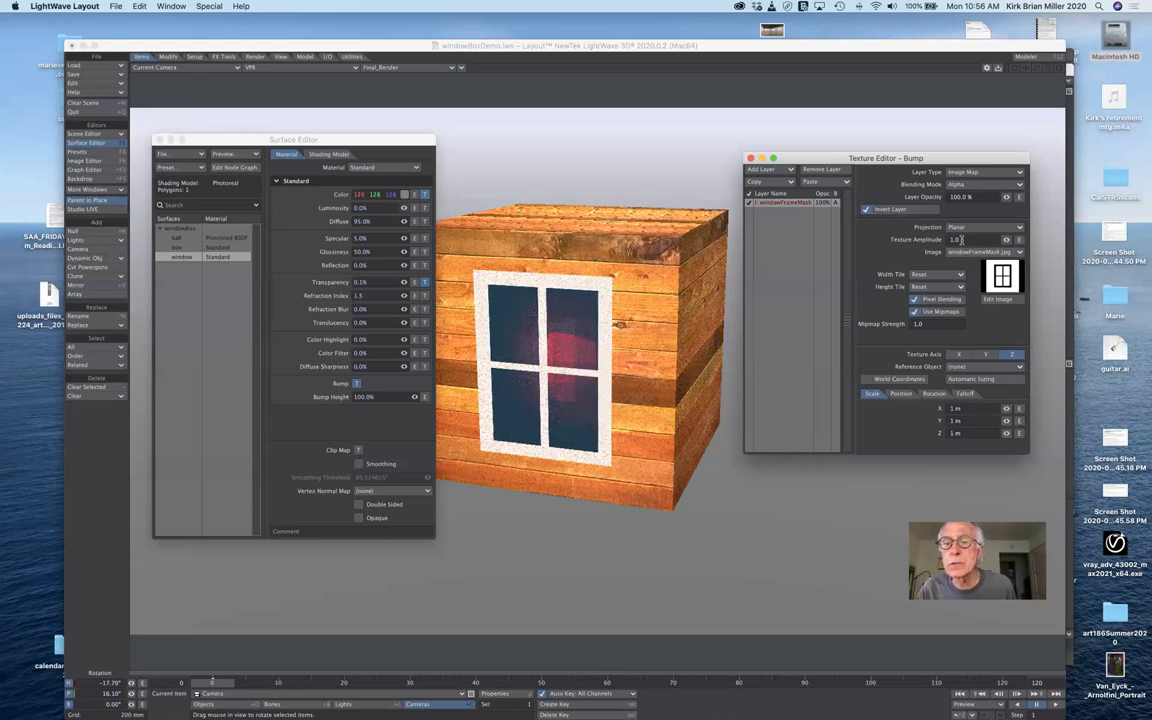
# Try a texture amplitude of 5.0 on the window's bump layer, with the Surface Editor moved clear of the box.
pyautogui.doubleClick(961, 240)
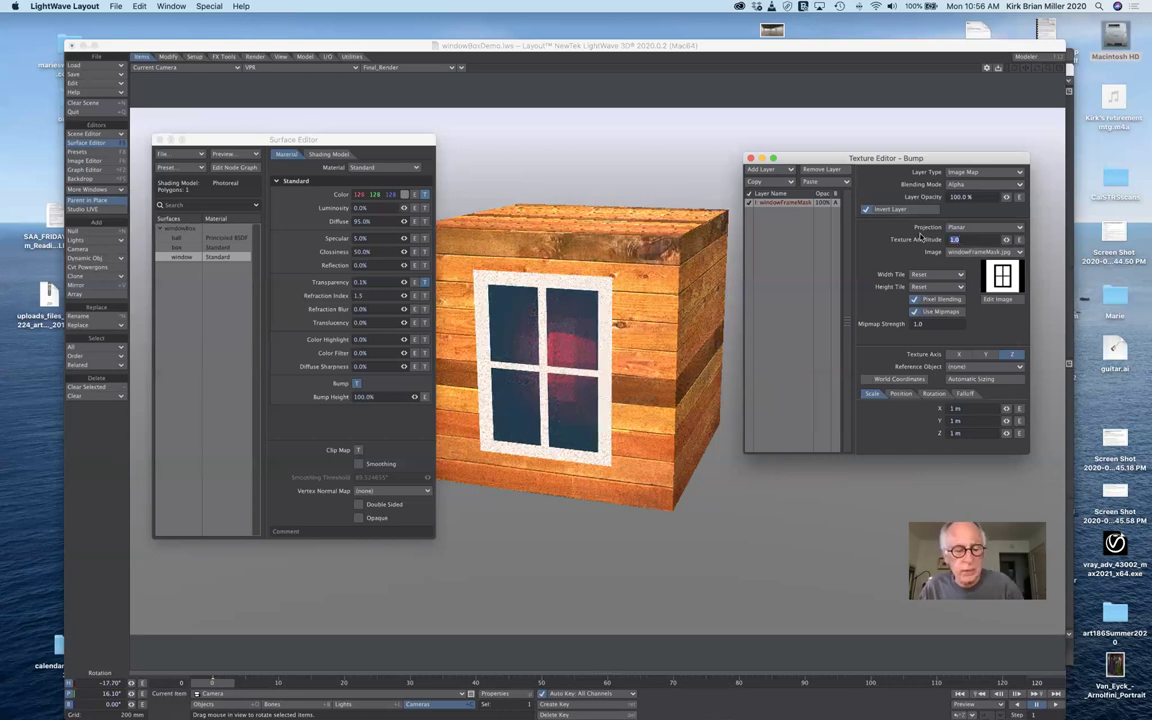
pyautogui.write('5')
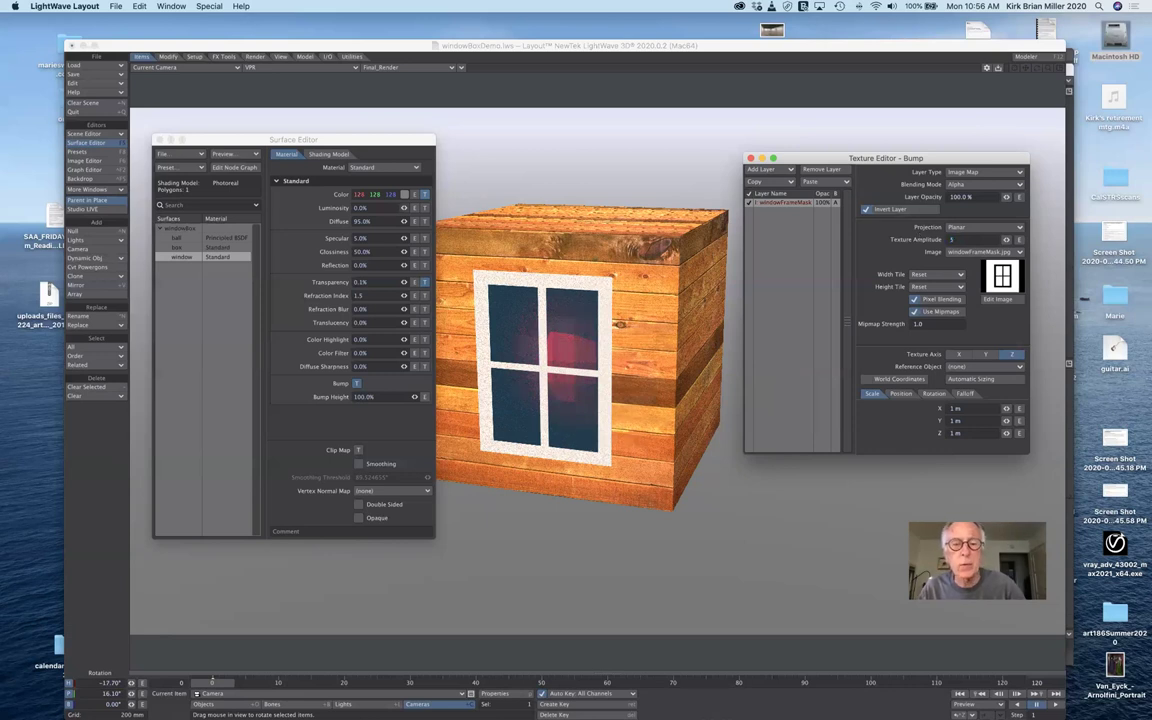
pyautogui.press('Tab')
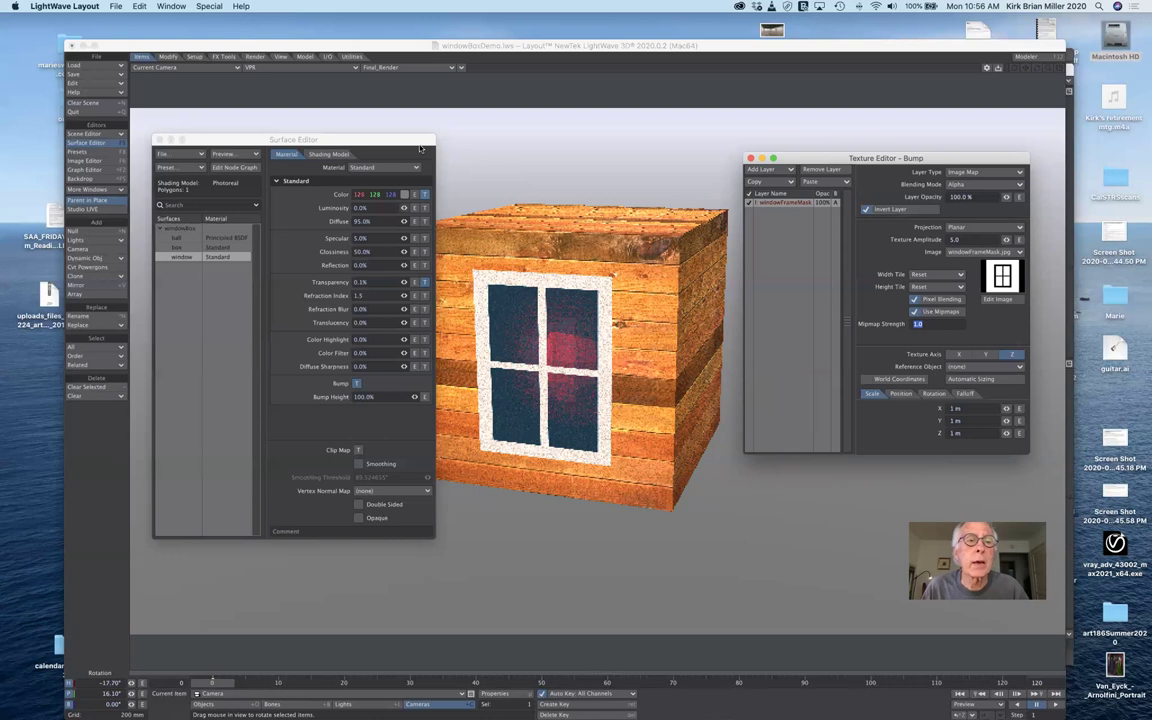
pyautogui.moveTo(330, 139); pyautogui.dragTo(259, 178)
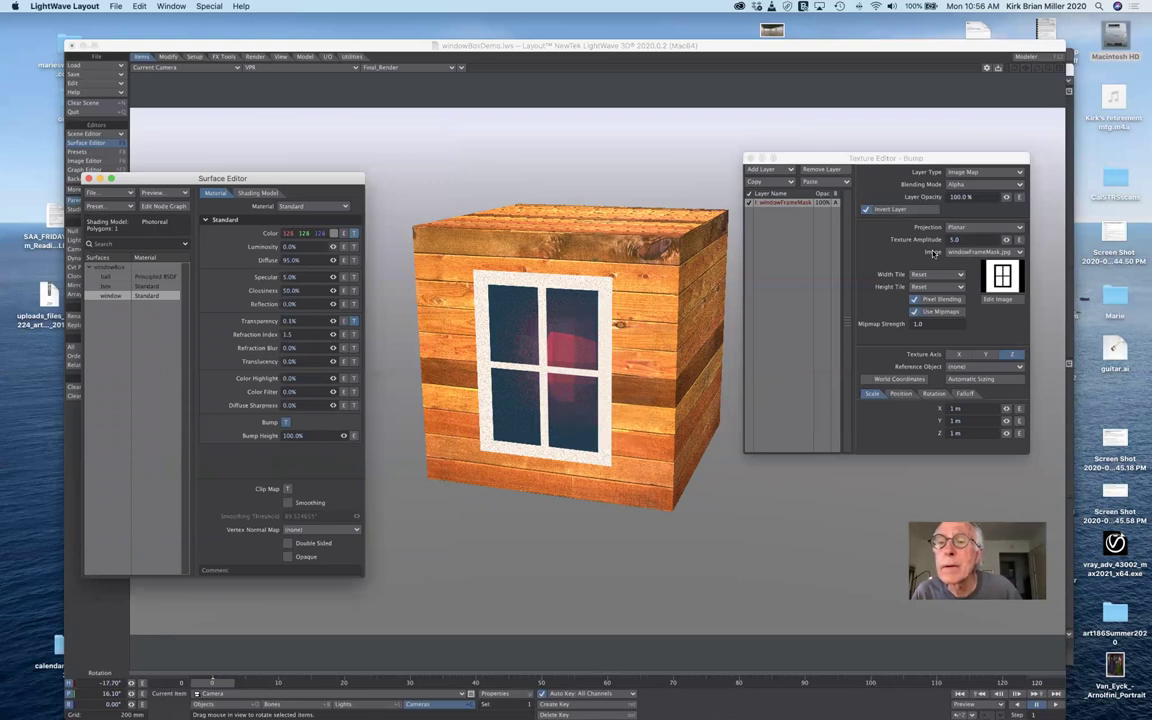
# Try toggling the inversion of the windowFrameMask.jpg bump layer and raising its opacity to 200%.
pyautogui.click(866, 210)
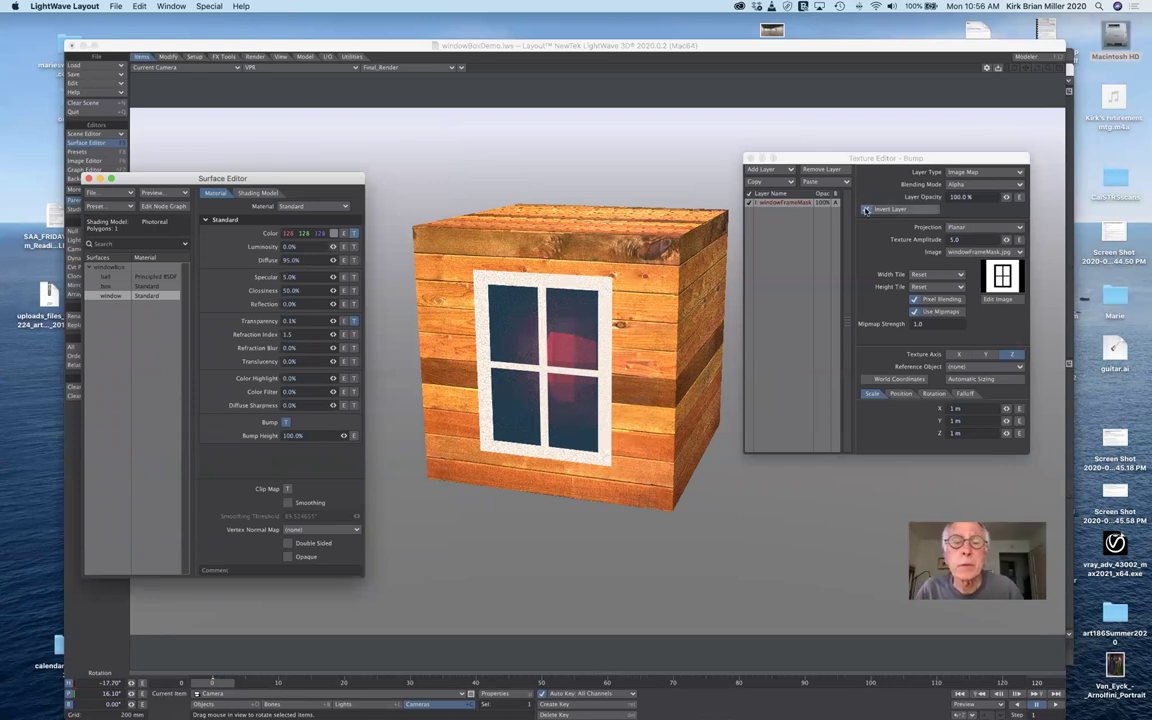
pyautogui.click(866, 210)
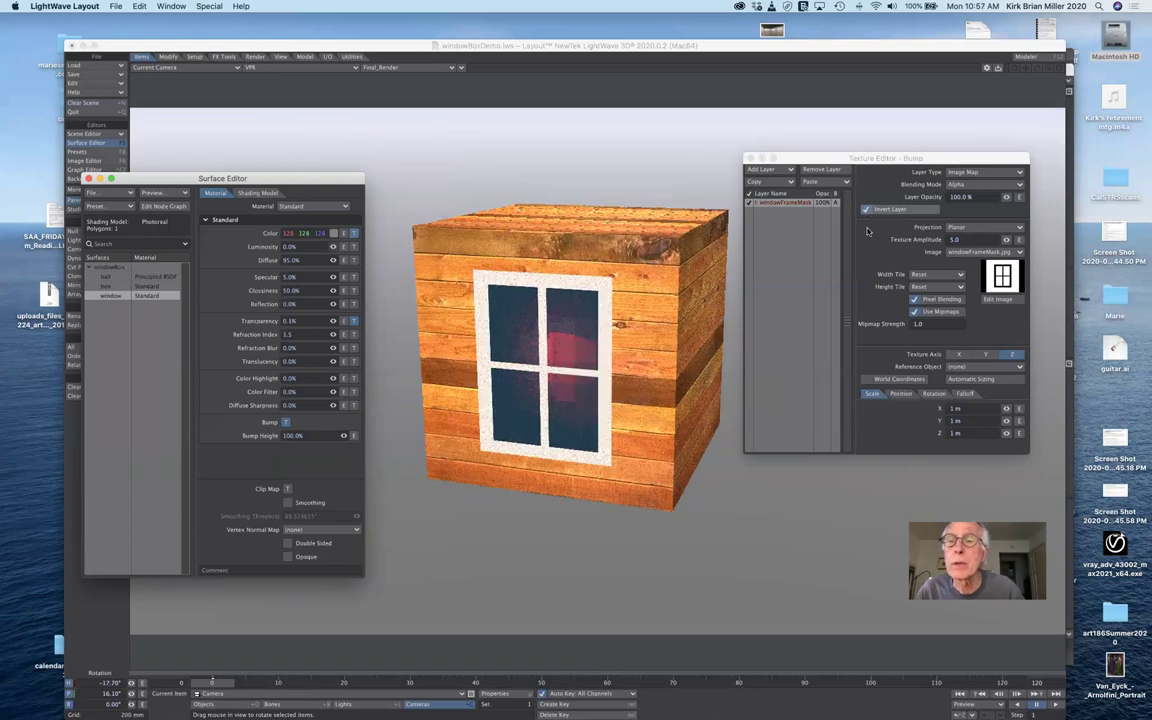
pyautogui.click(866, 210)
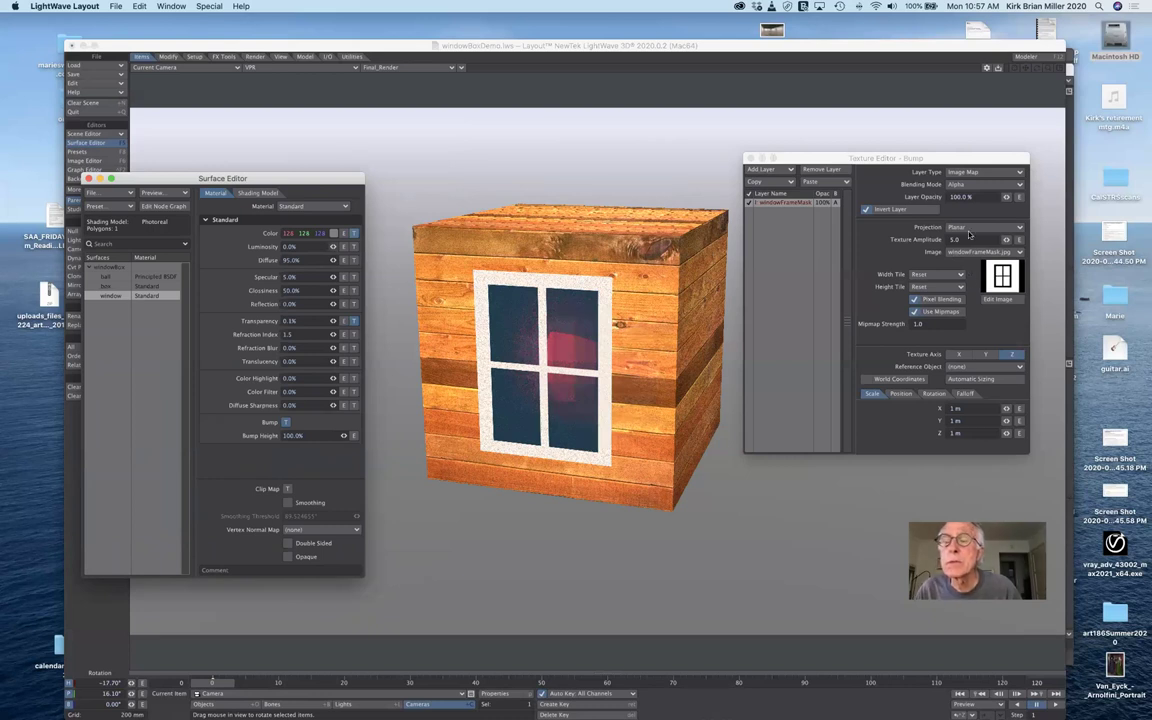
pyautogui.click(960, 197)
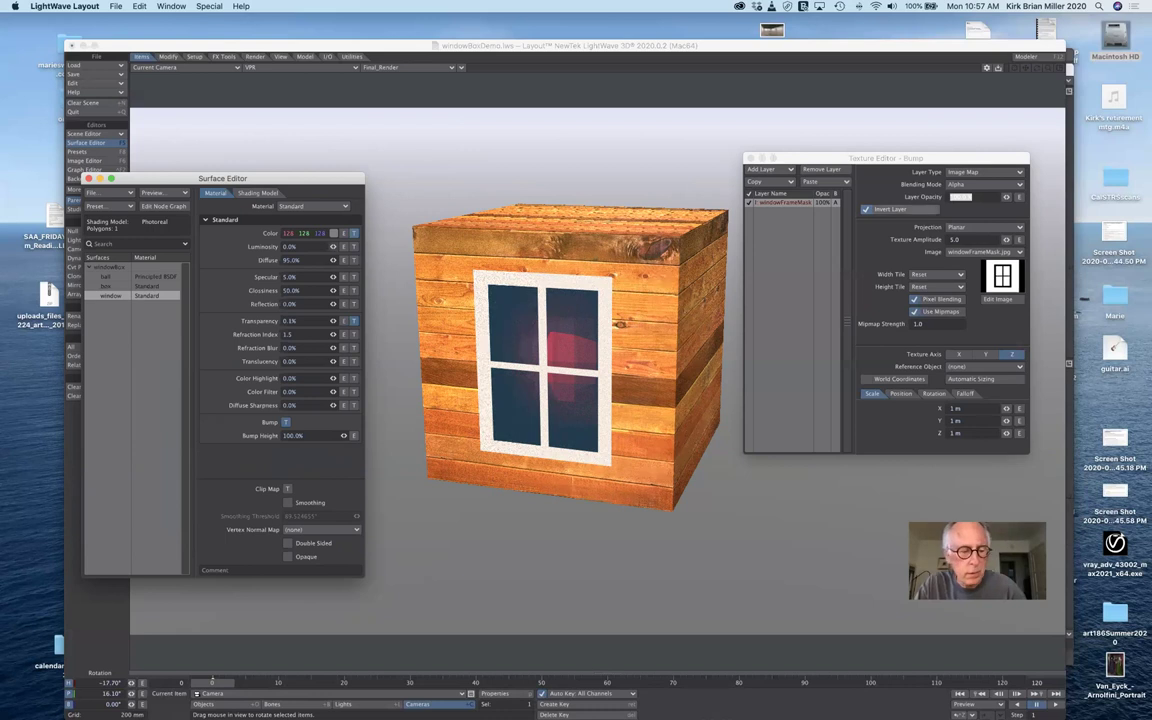
pyautogui.write('200')
pyautogui.press('Return')
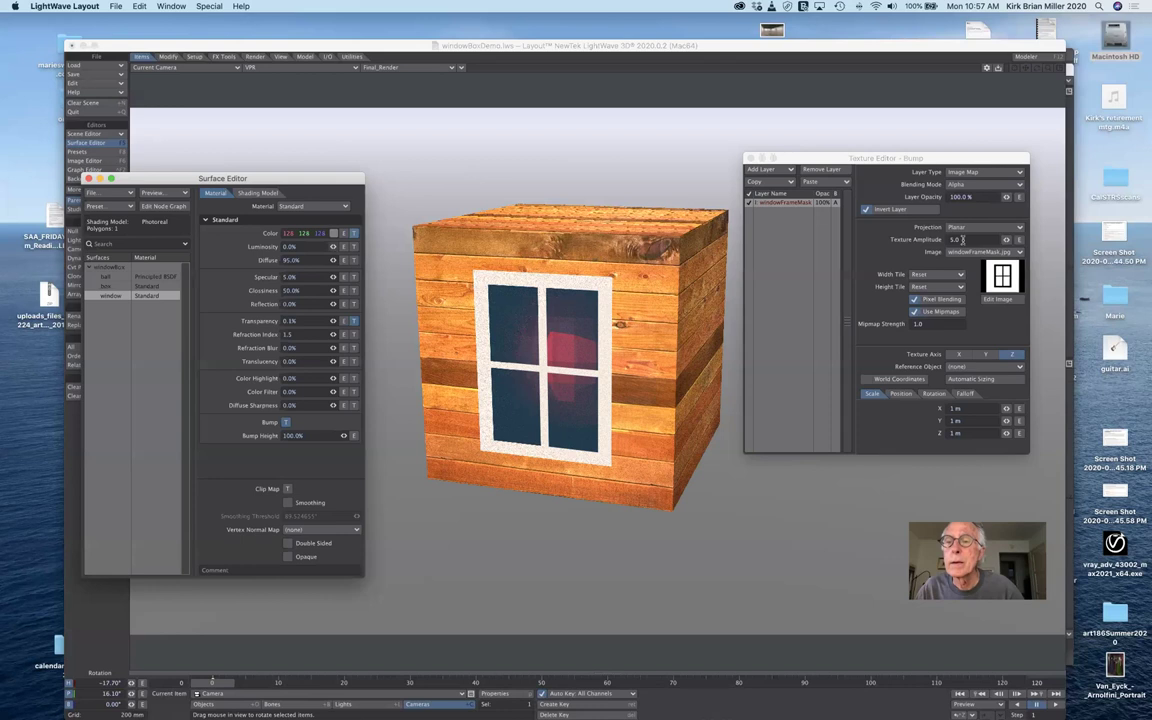
# Set the window bump layer's texture amplitude to 10.0.
pyautogui.doubleClick(962, 240)
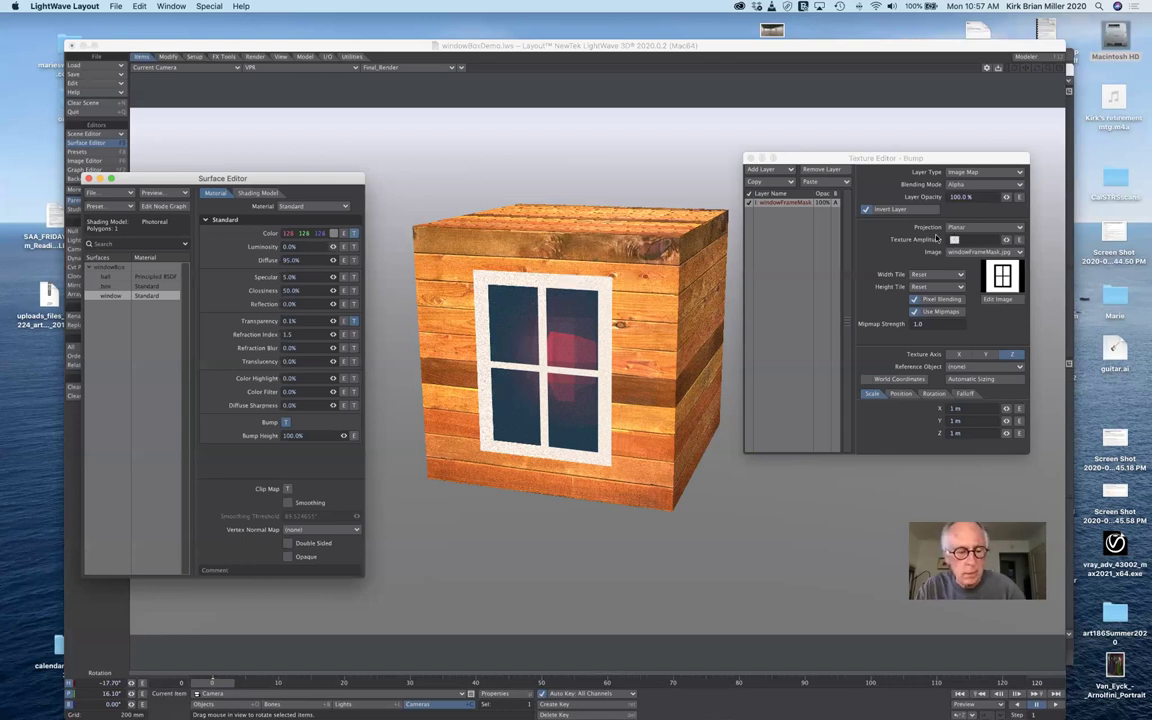
pyautogui.write('10')
pyautogui.press('Tab')
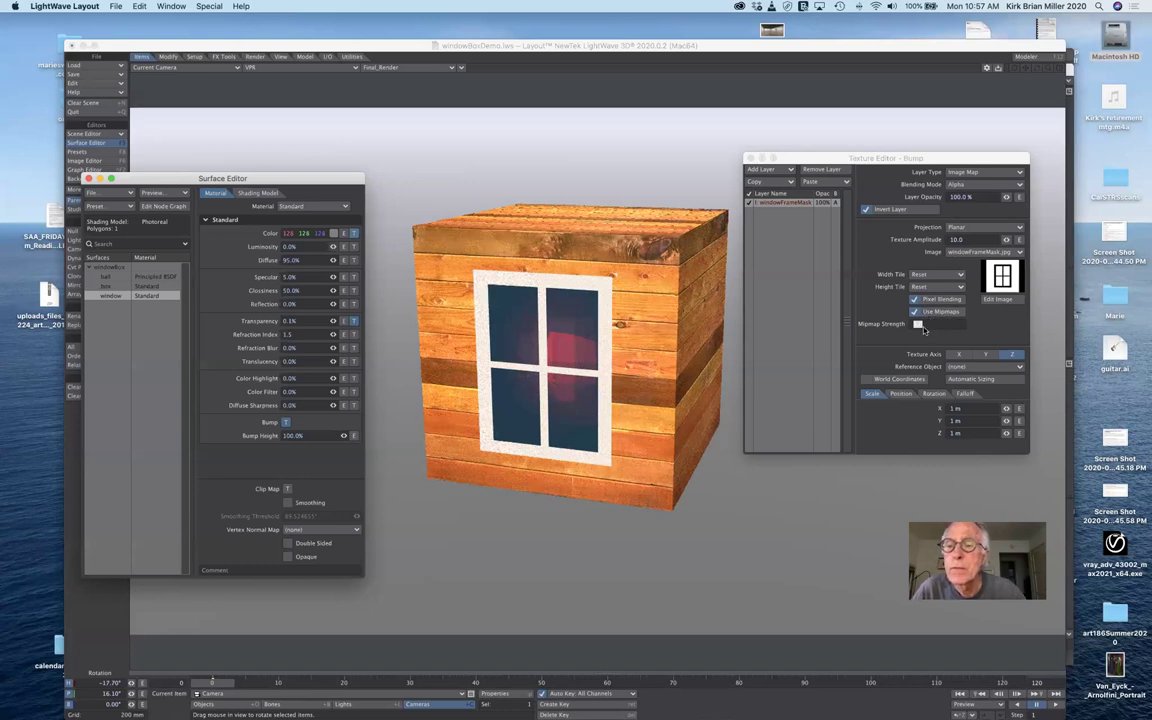
# Try a mipmap strength of 3 on the window's bump layer.
pyautogui.write('1')
pyautogui.press('Return')
pyautogui.click(920, 324)
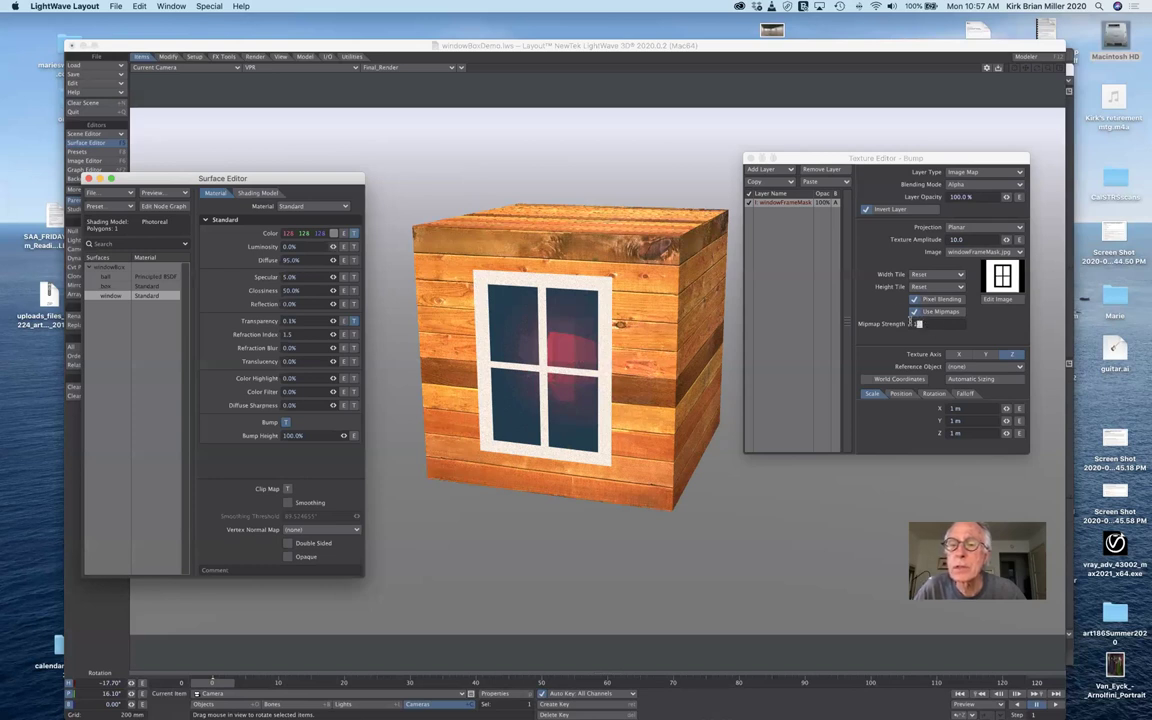
pyautogui.write('1')
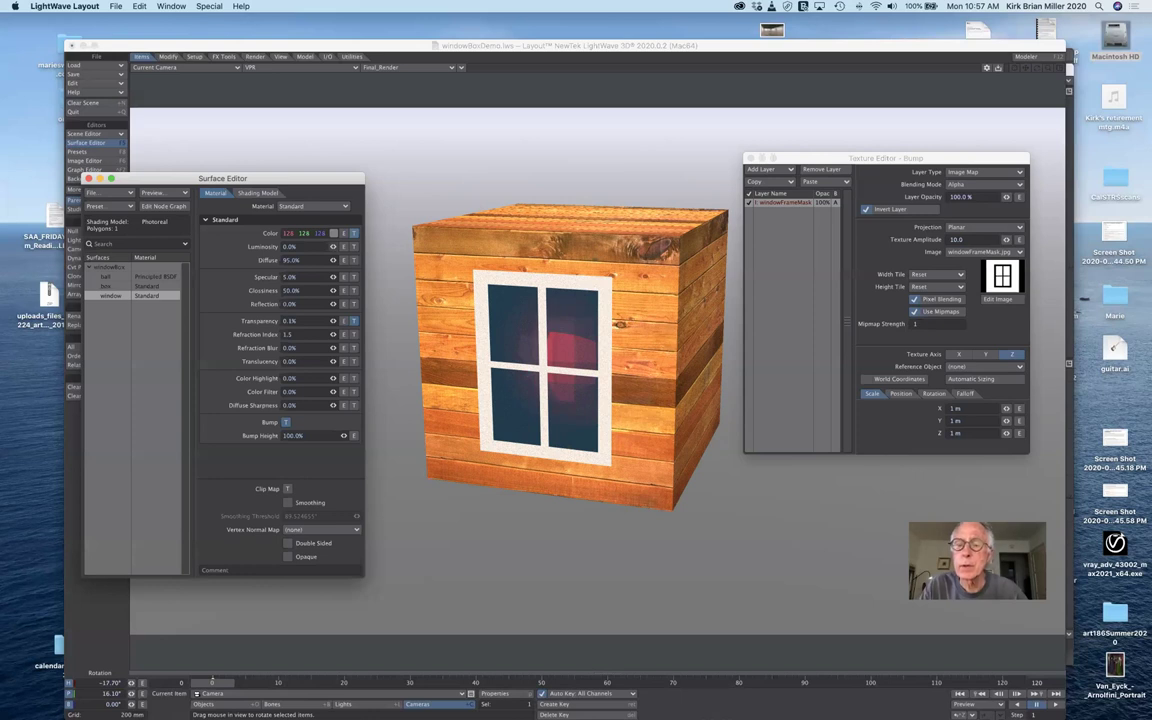
pyautogui.write('3')
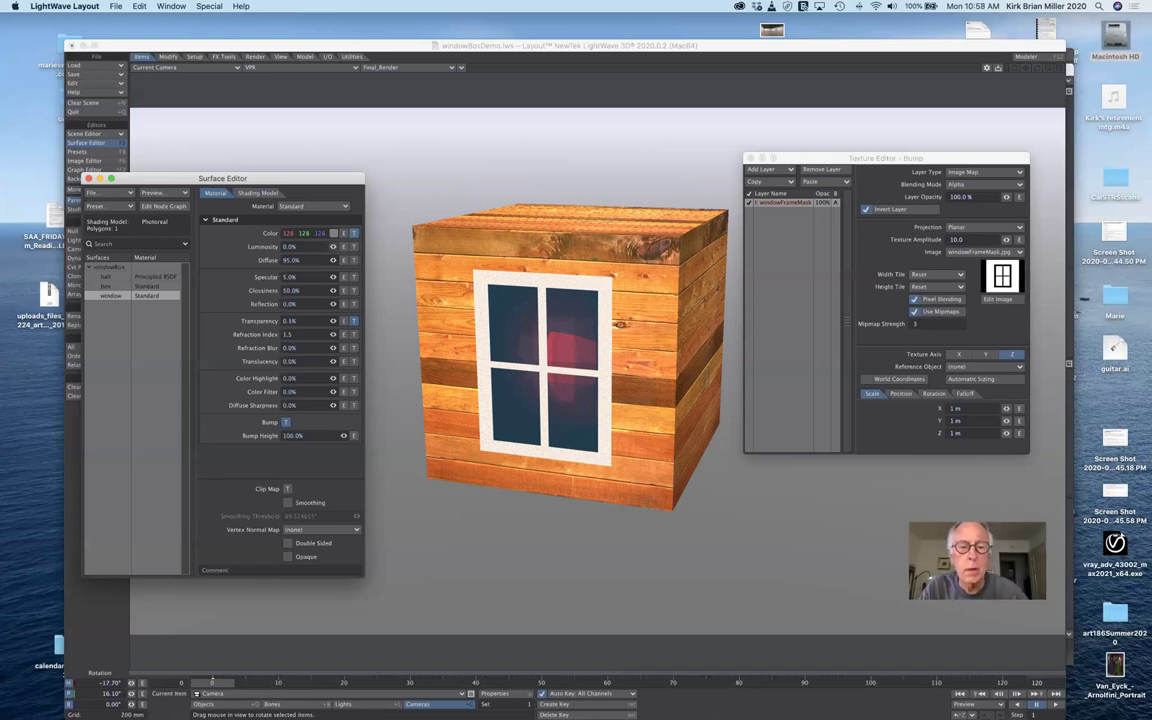
pyautogui.press('BackSpace')
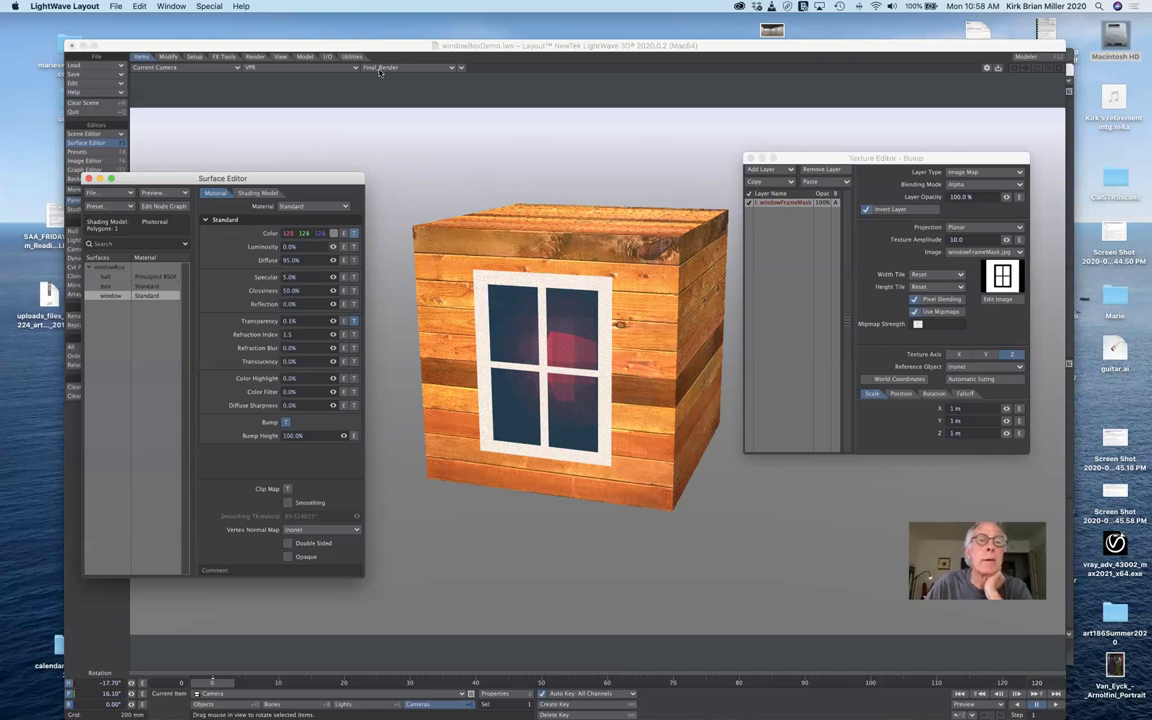
# Switch the viewport to Textured Shaded Solid and back to VPR.
pyautogui.click(340, 67)
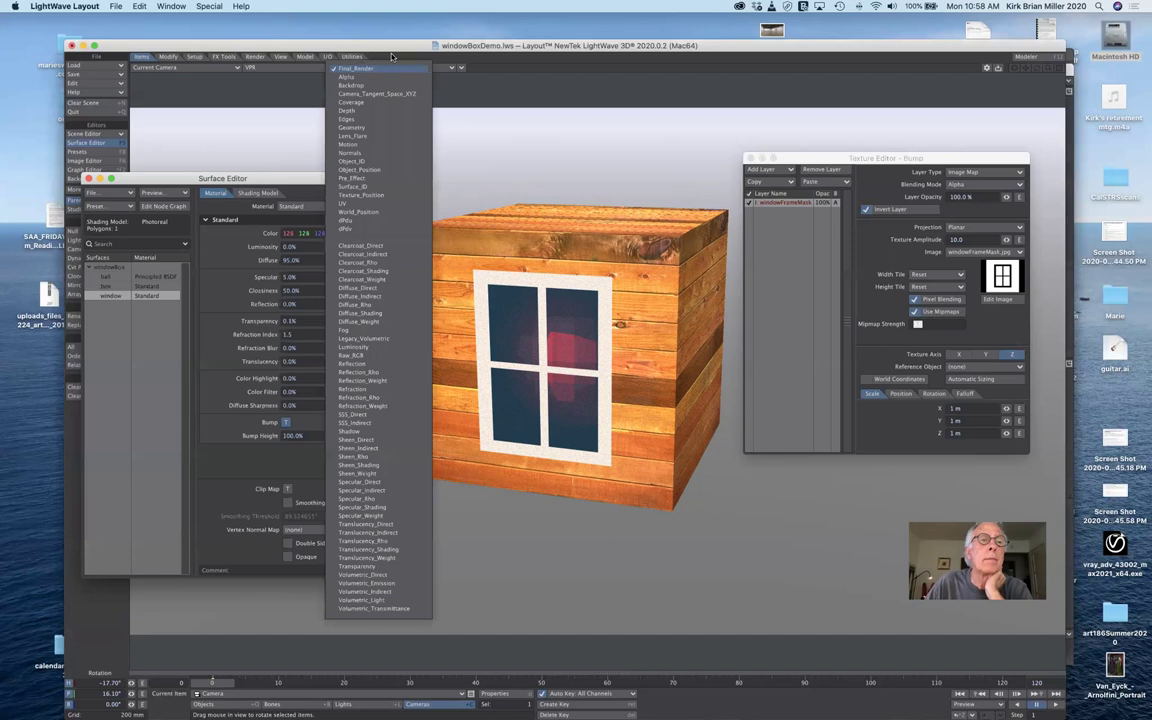
pyautogui.click(332, 70)
pyautogui.click(331, 68)
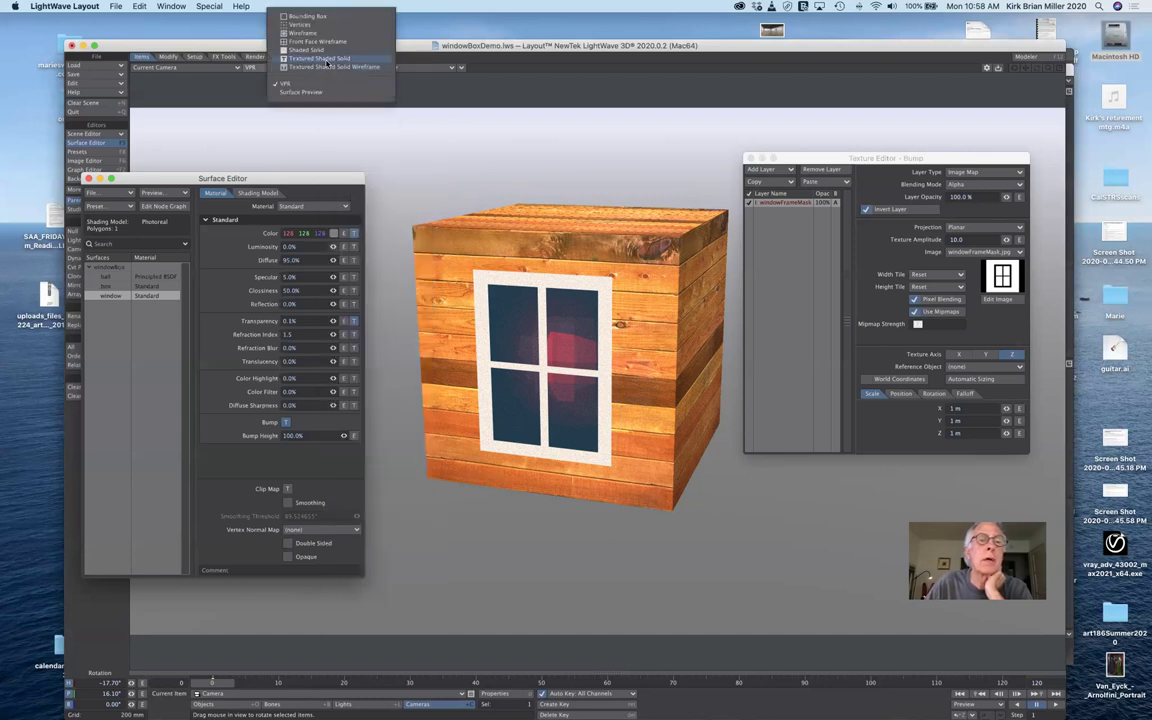
pyautogui.click(322, 59)
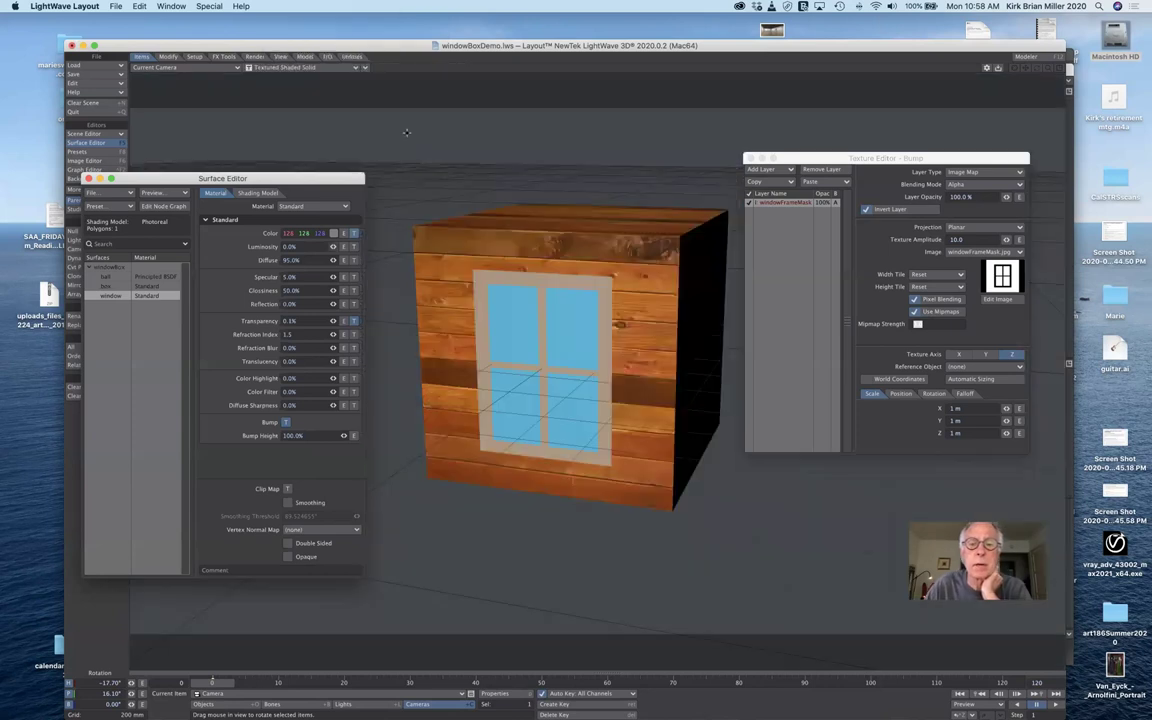
pyautogui.click(291, 69)
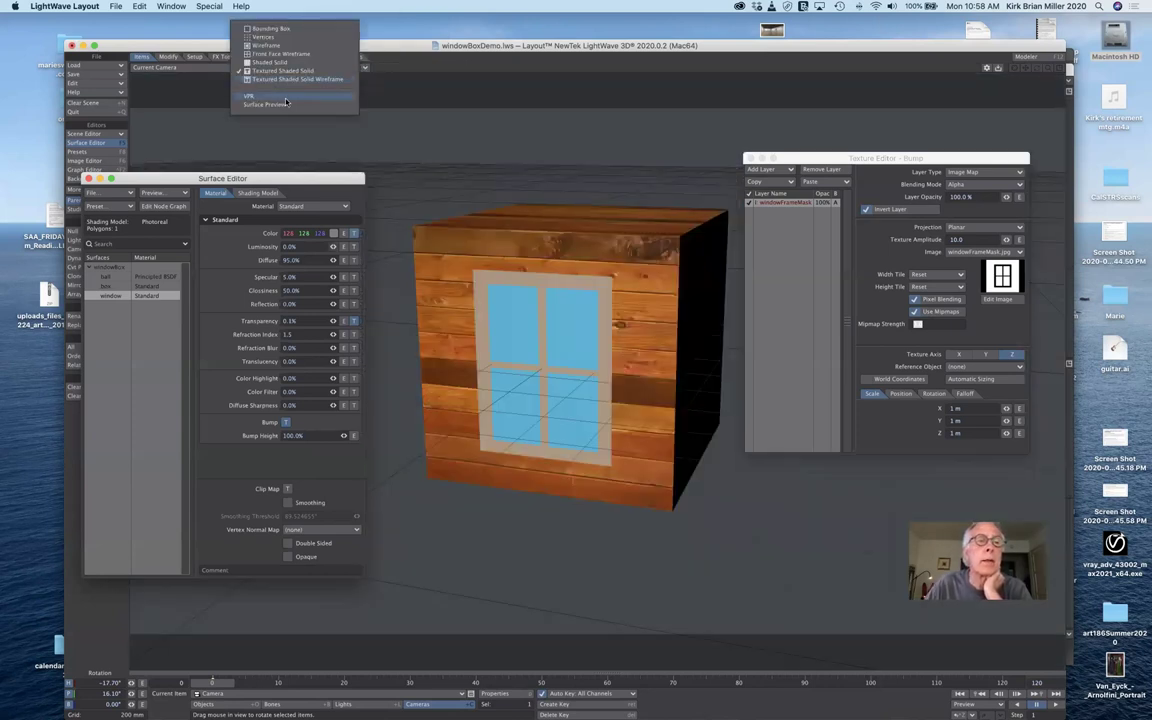
pyautogui.click(285, 97)
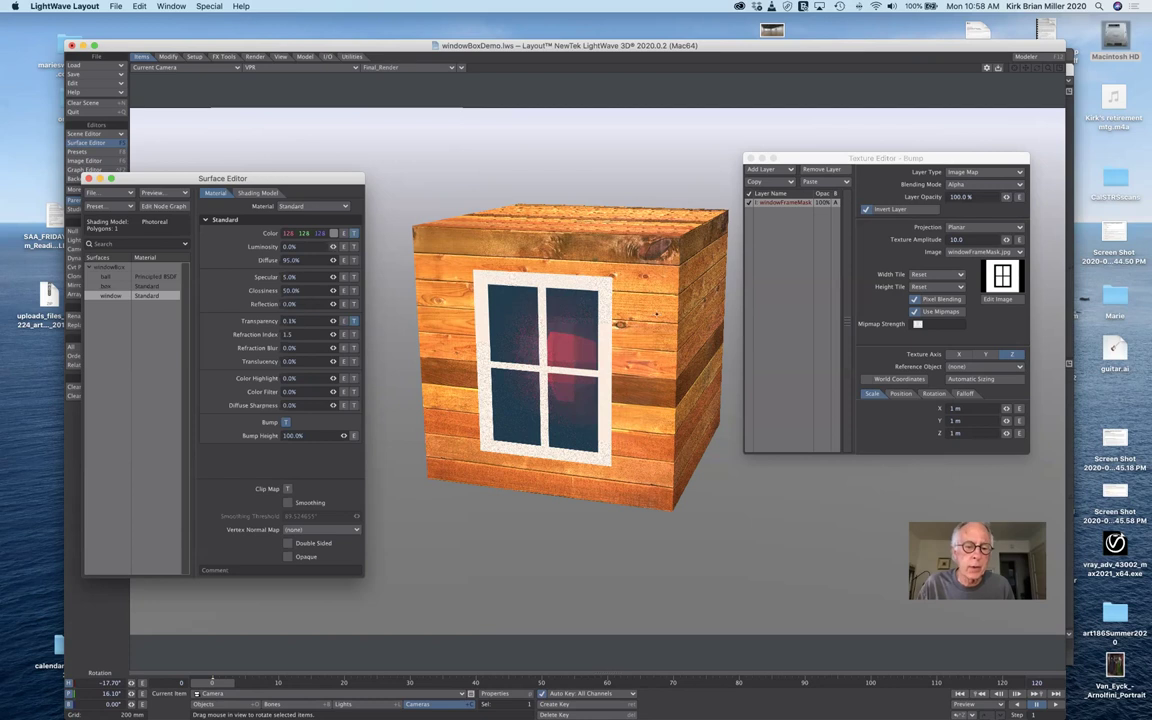
# Rotate the windowBox:Layer2 object to a heading of about -7.9° and pitch of about -1.2° in Textured Shaded Solid display.
pyautogui.press('t')
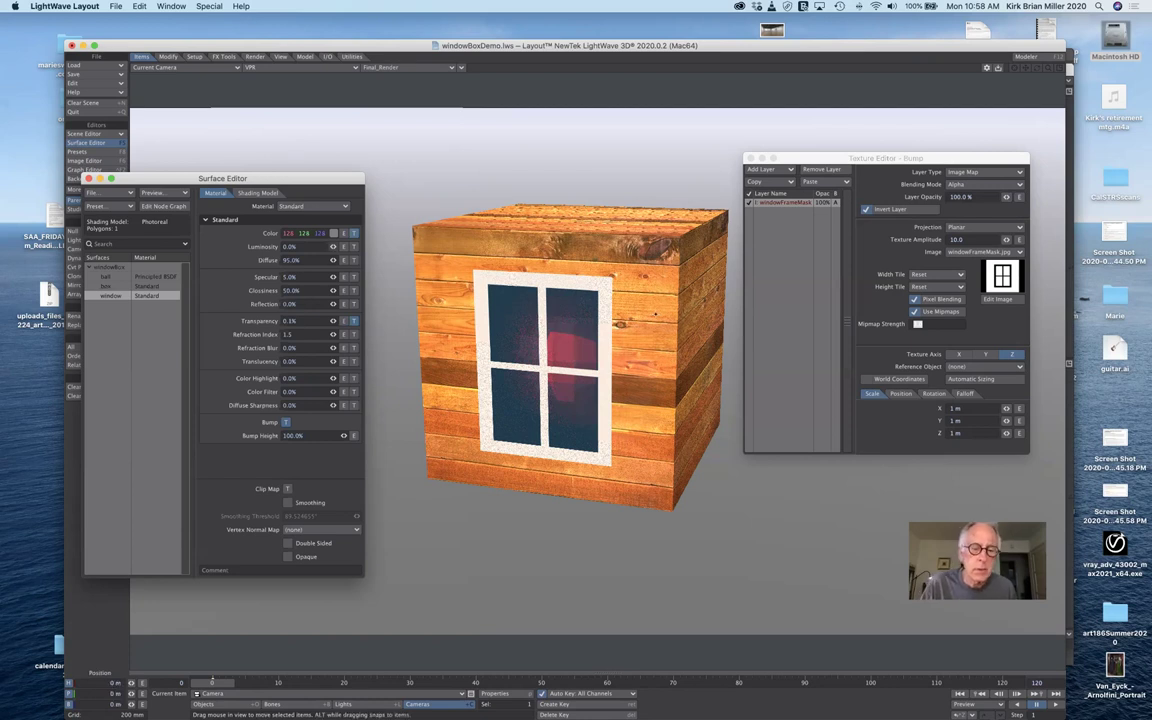
pyautogui.hotkey('shift', 'o')
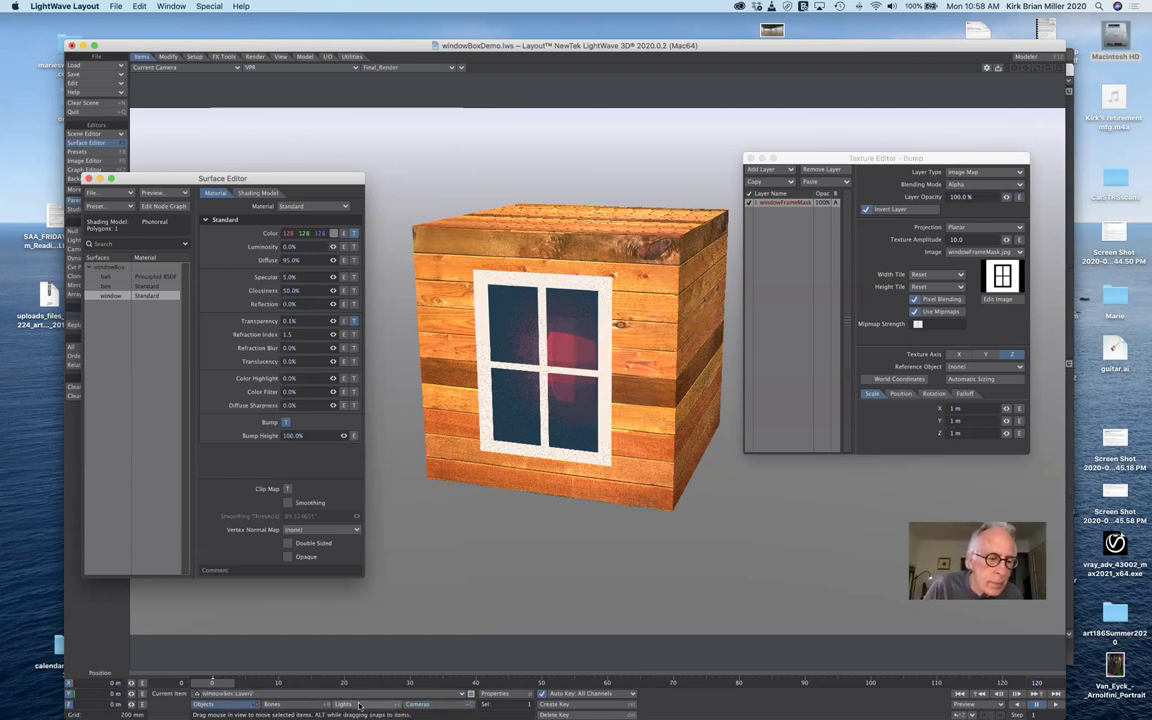
pyautogui.click(293, 694)
pyautogui.click(293, 693)
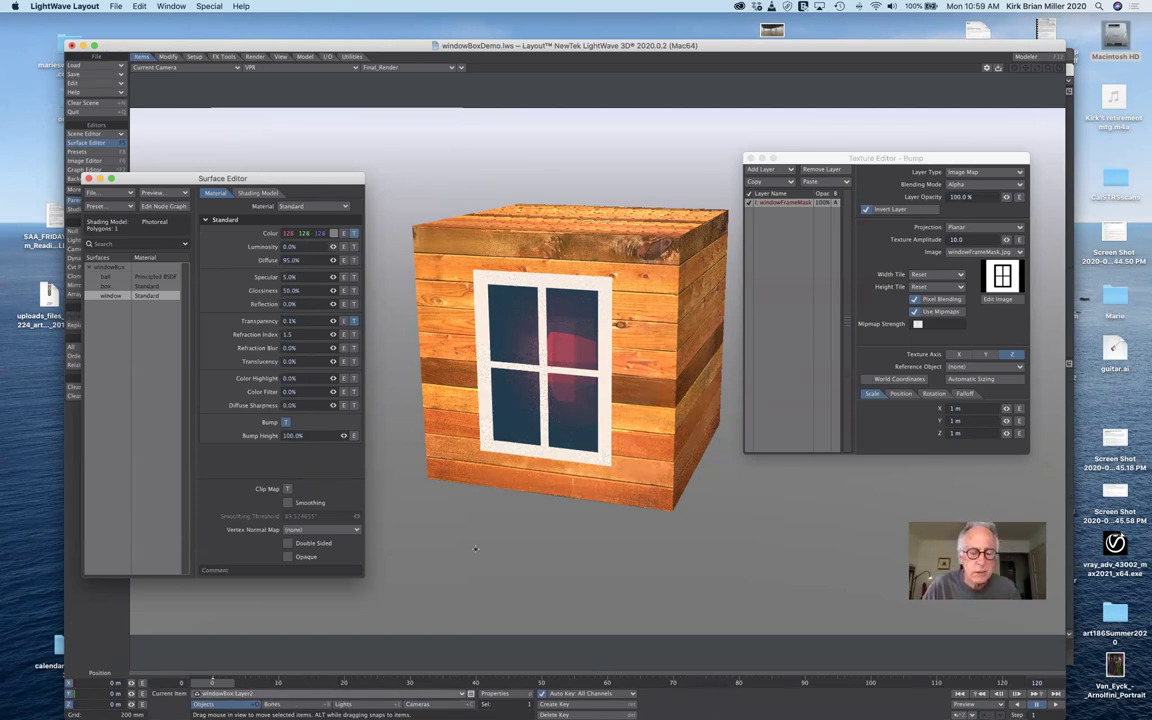
pyautogui.press('y')
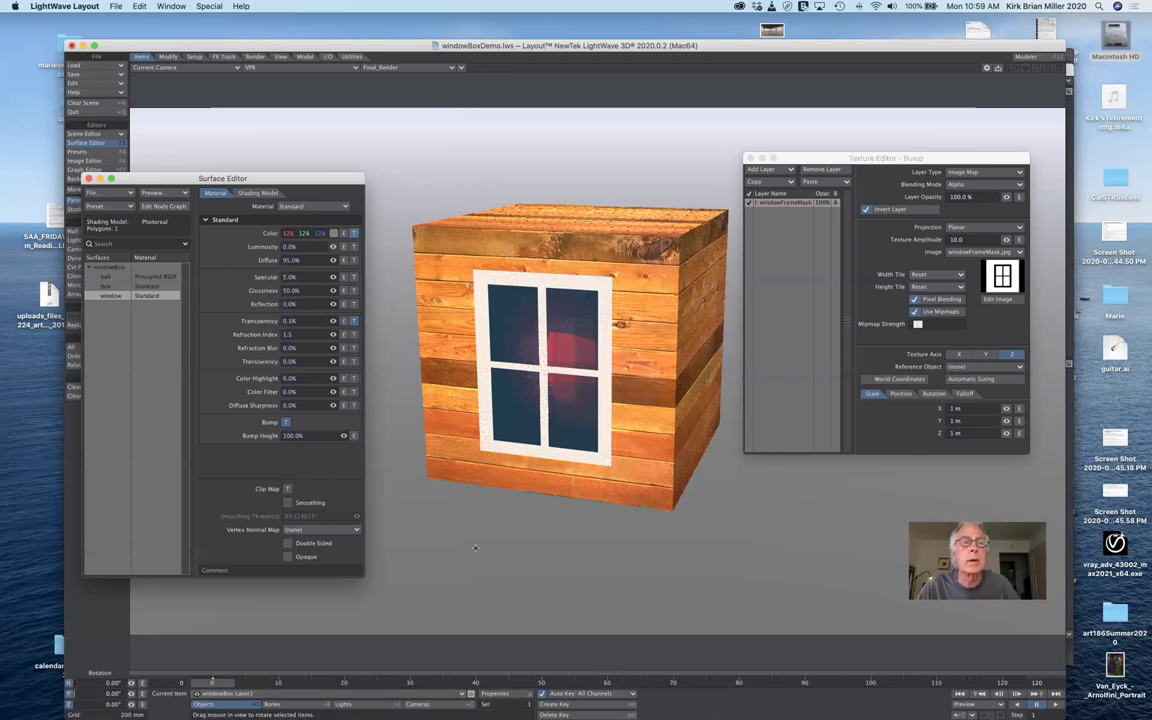
pyautogui.click(322, 68)
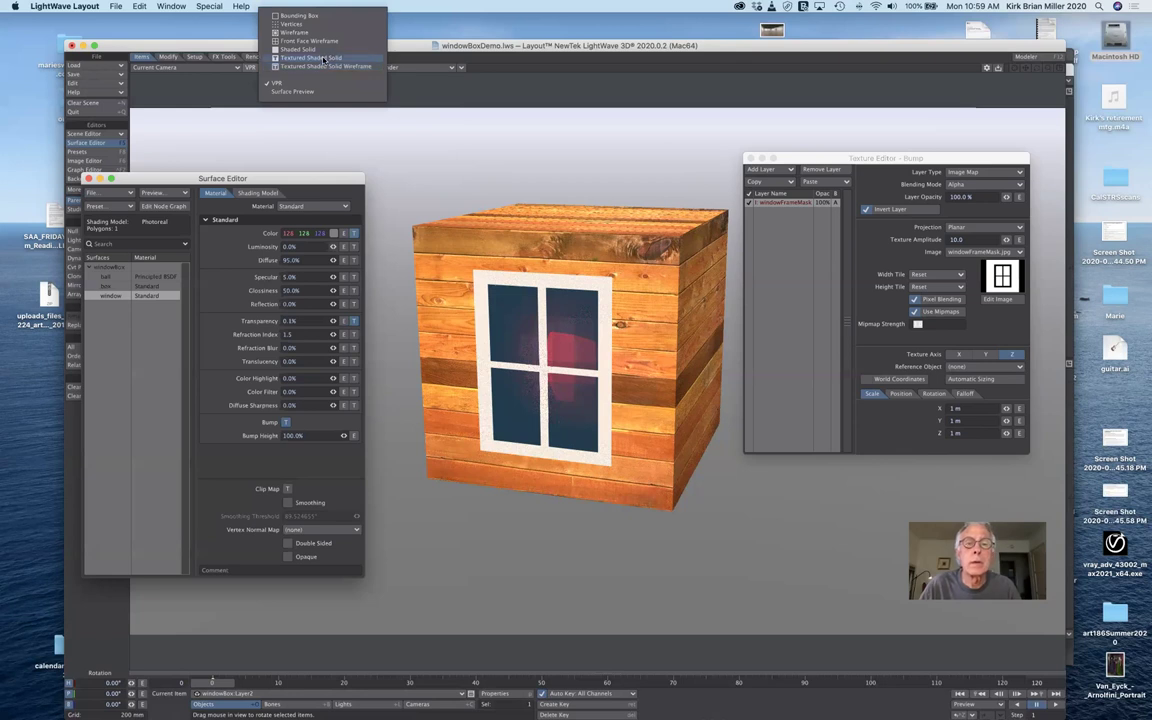
pyautogui.click(310, 58)
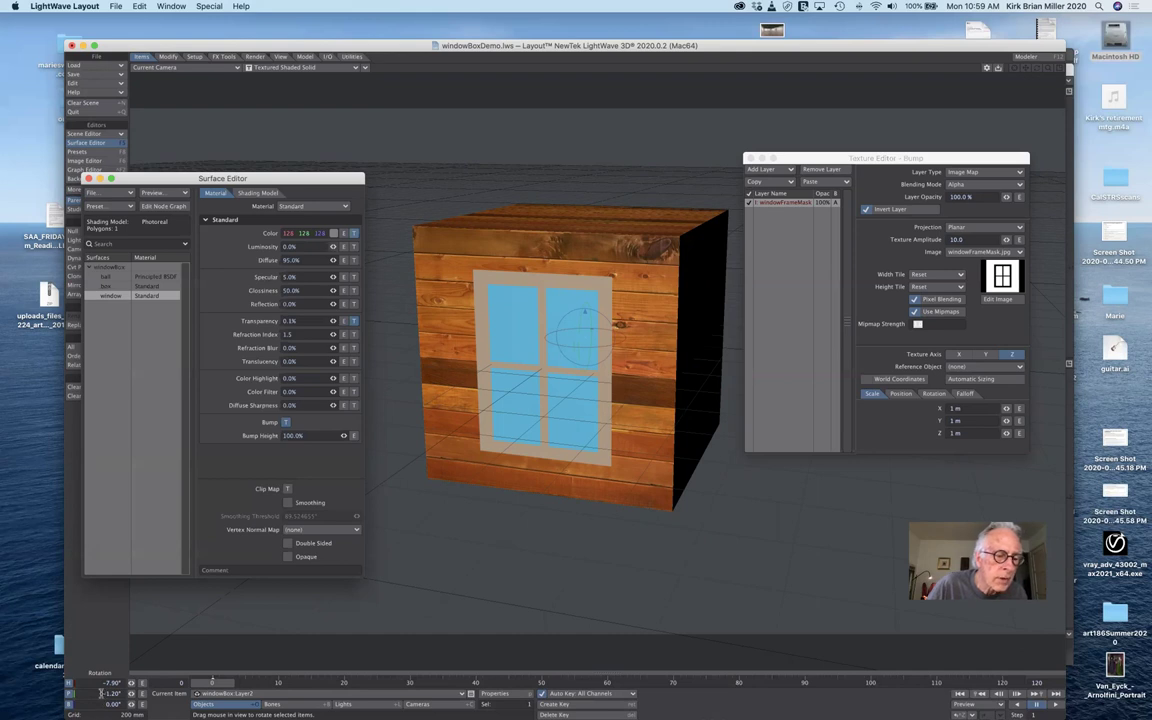
# Set the pitch rotation of windowBox:Layer2 to 0°.
pyautogui.click(108, 693)
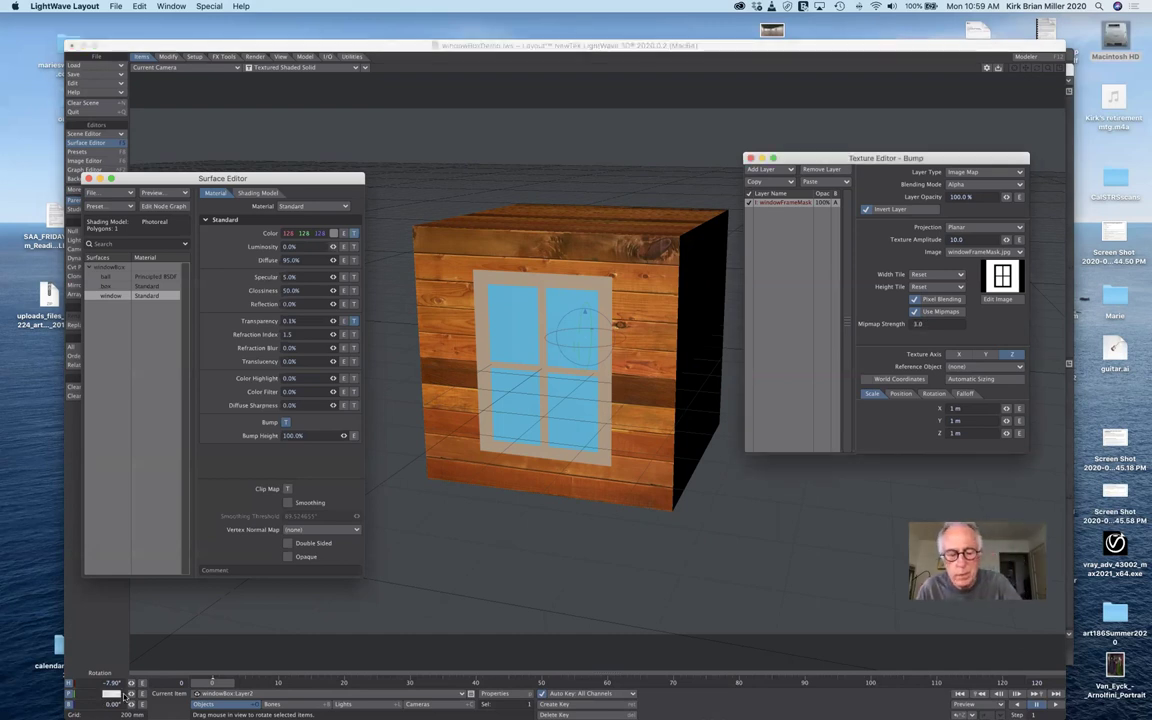
pyautogui.click(122, 697)
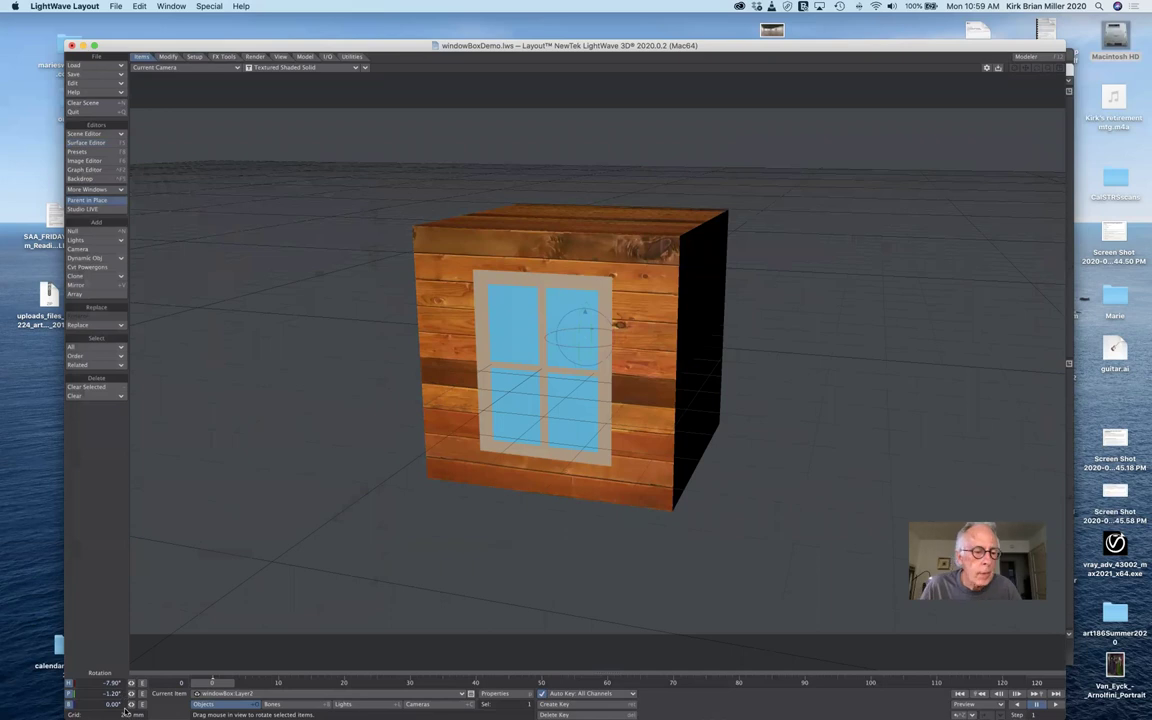
pyautogui.click(112, 693)
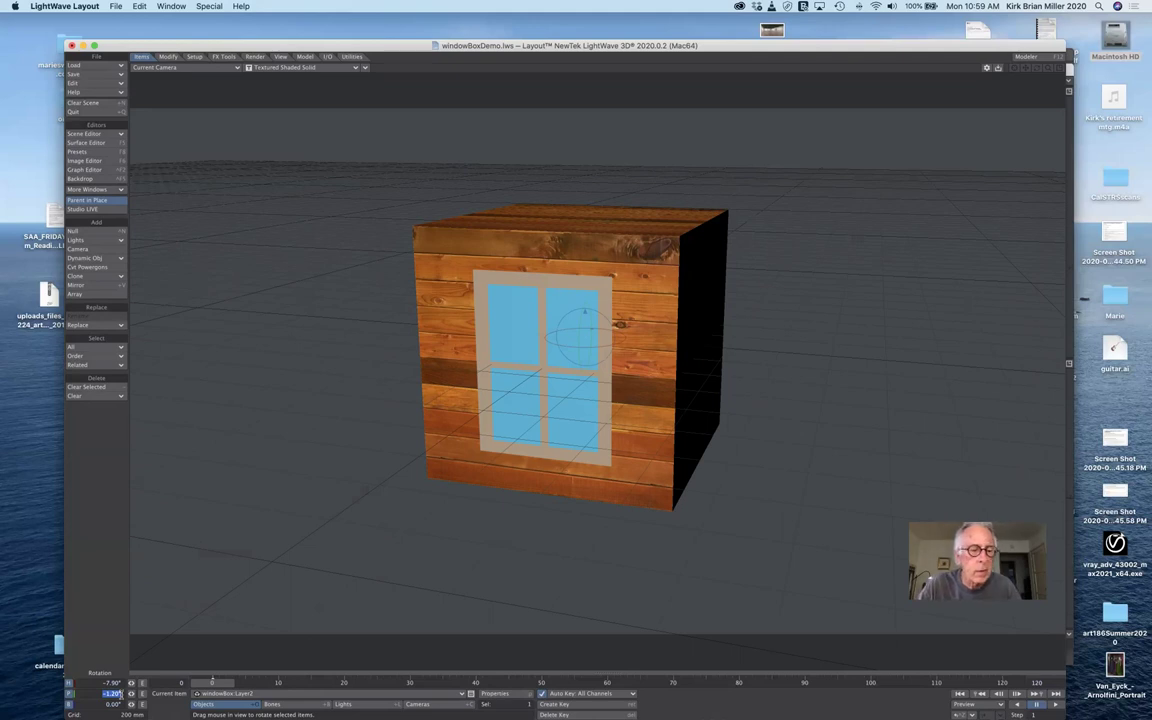
pyautogui.press('BackSpace')
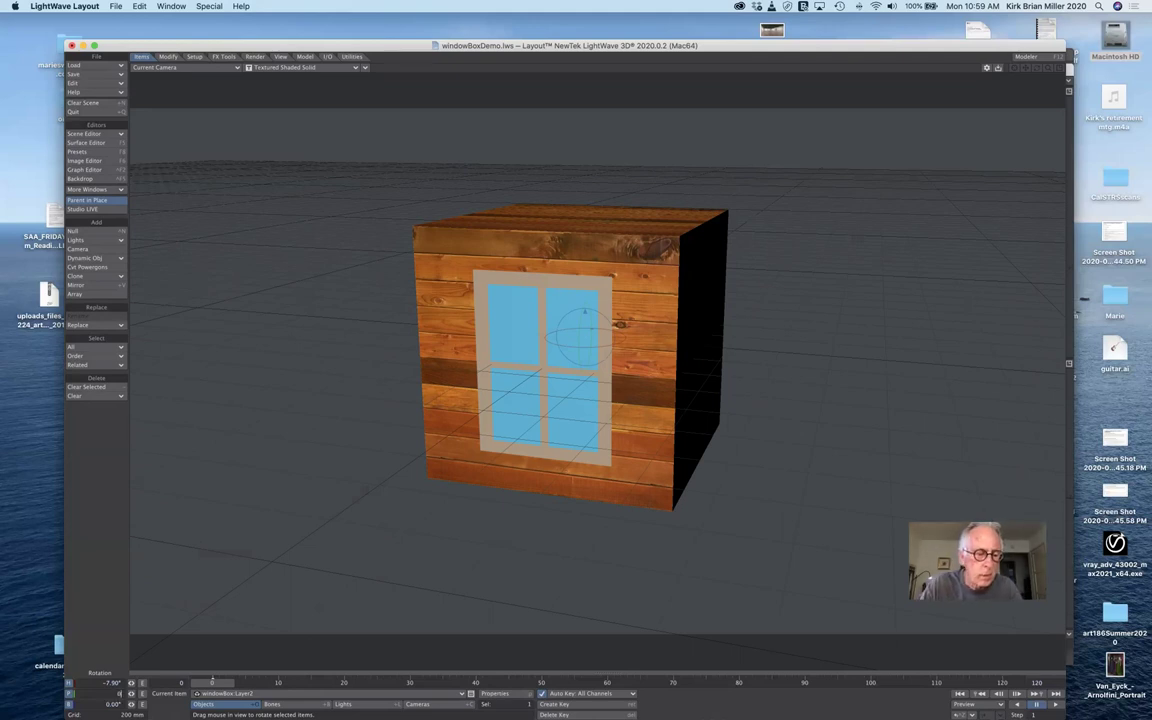
pyautogui.write('0')
pyautogui.press('Tab')
pyautogui.press('Return')
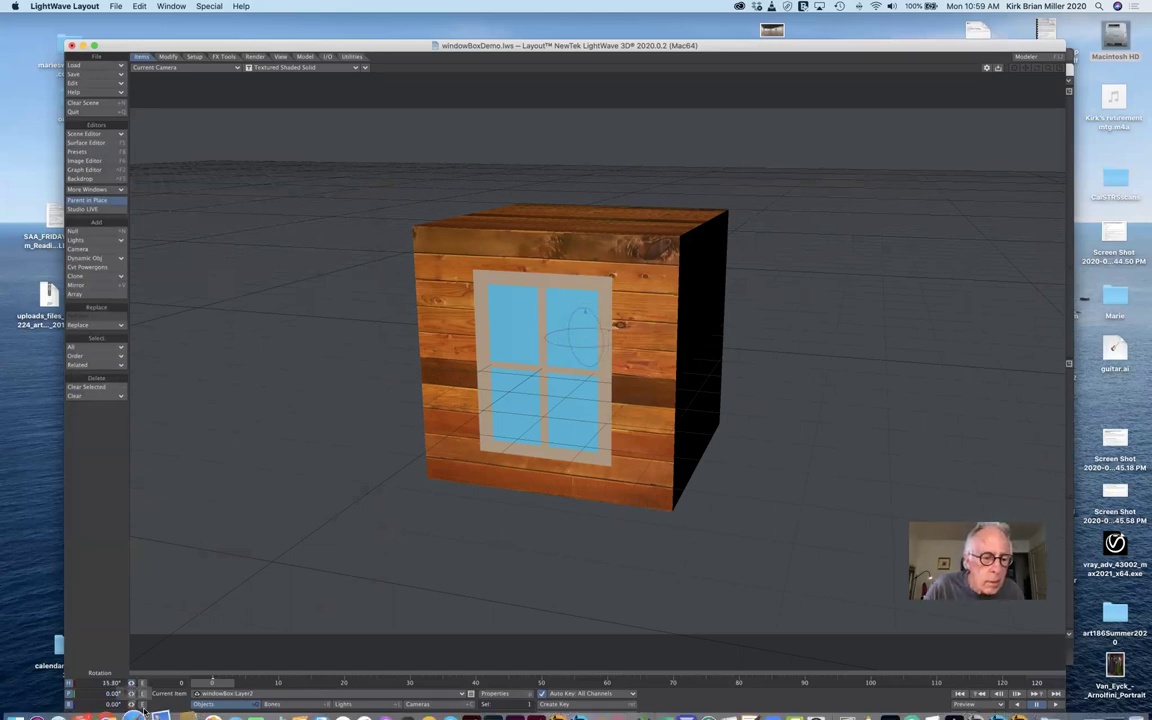
# Rotate windowBox:Layer1 to a heading of about 20.8° and switch the viewport to VPR.
pyautogui.click(240, 694)
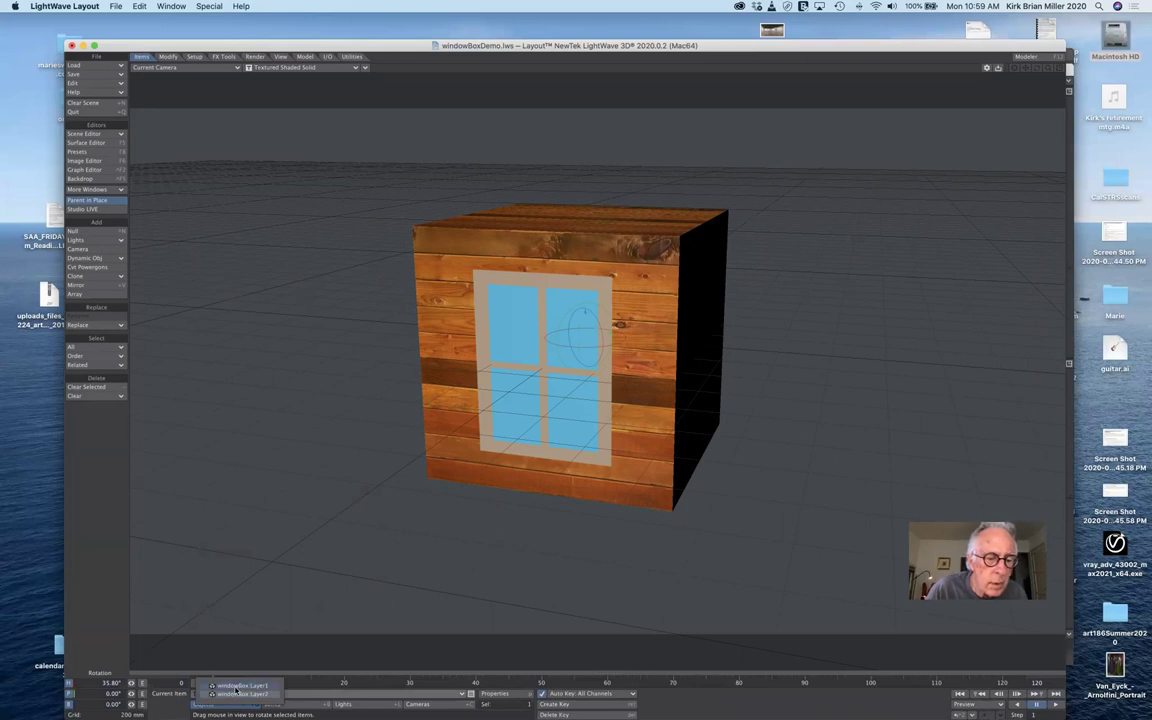
pyautogui.click(238, 686)
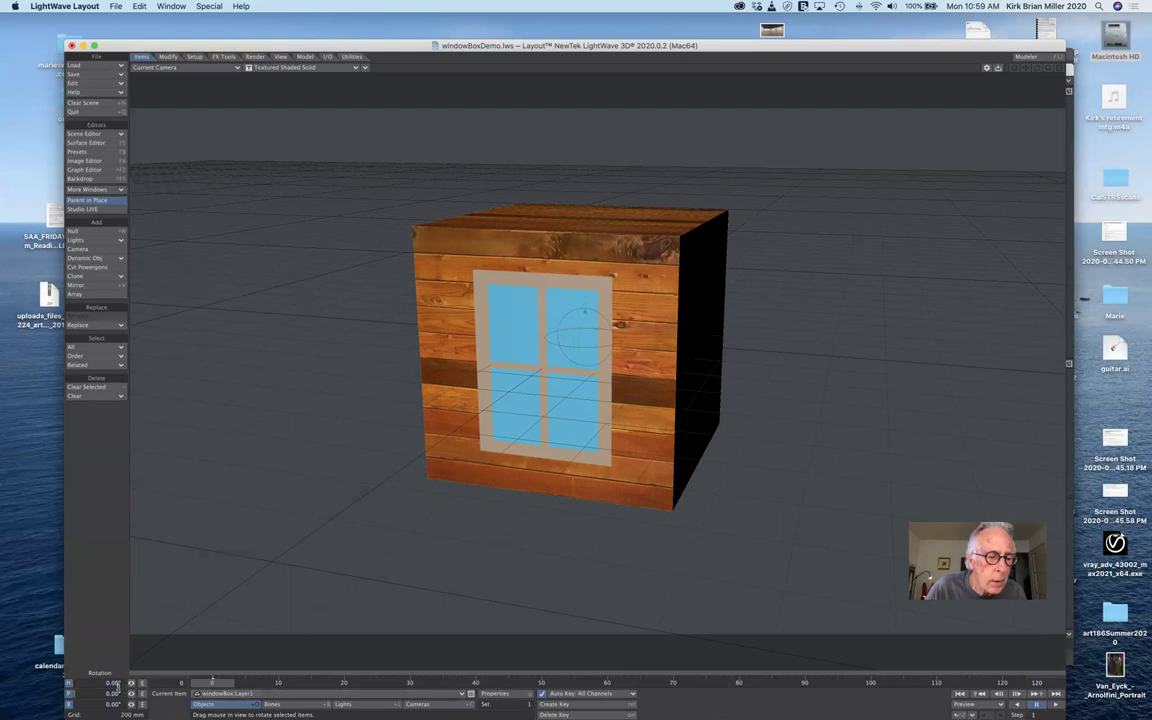
pyautogui.moveTo(584, 312); pyautogui.dragTo(603, 330)
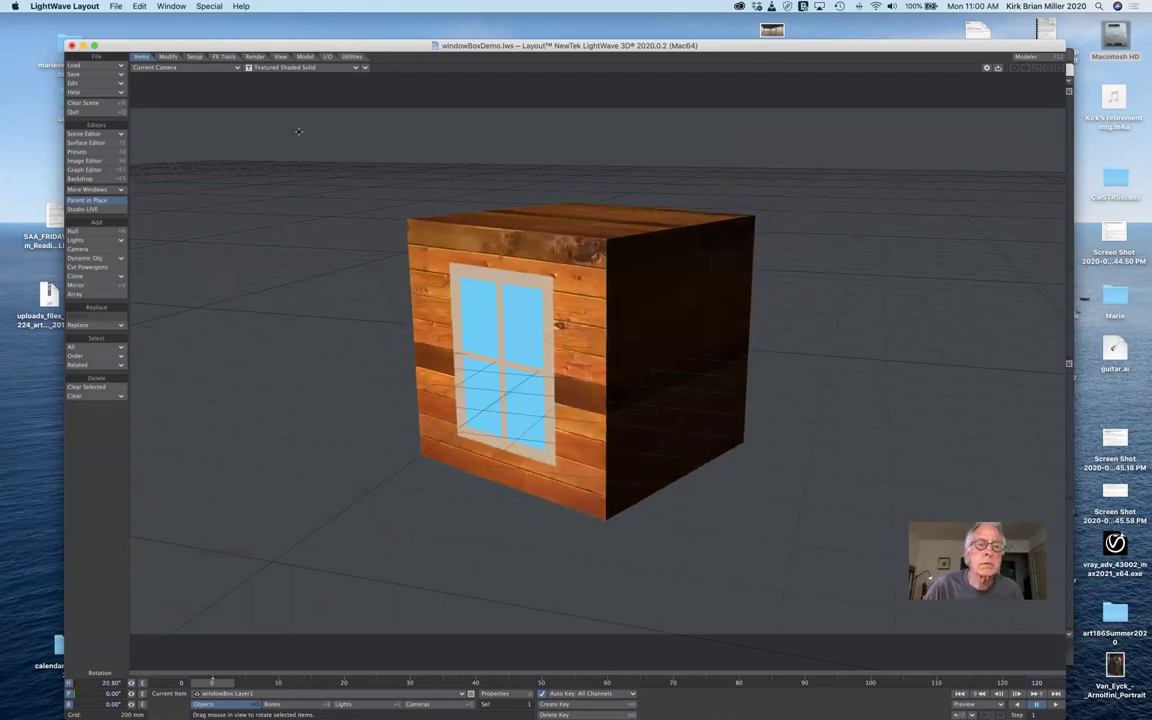
pyautogui.click(264, 68)
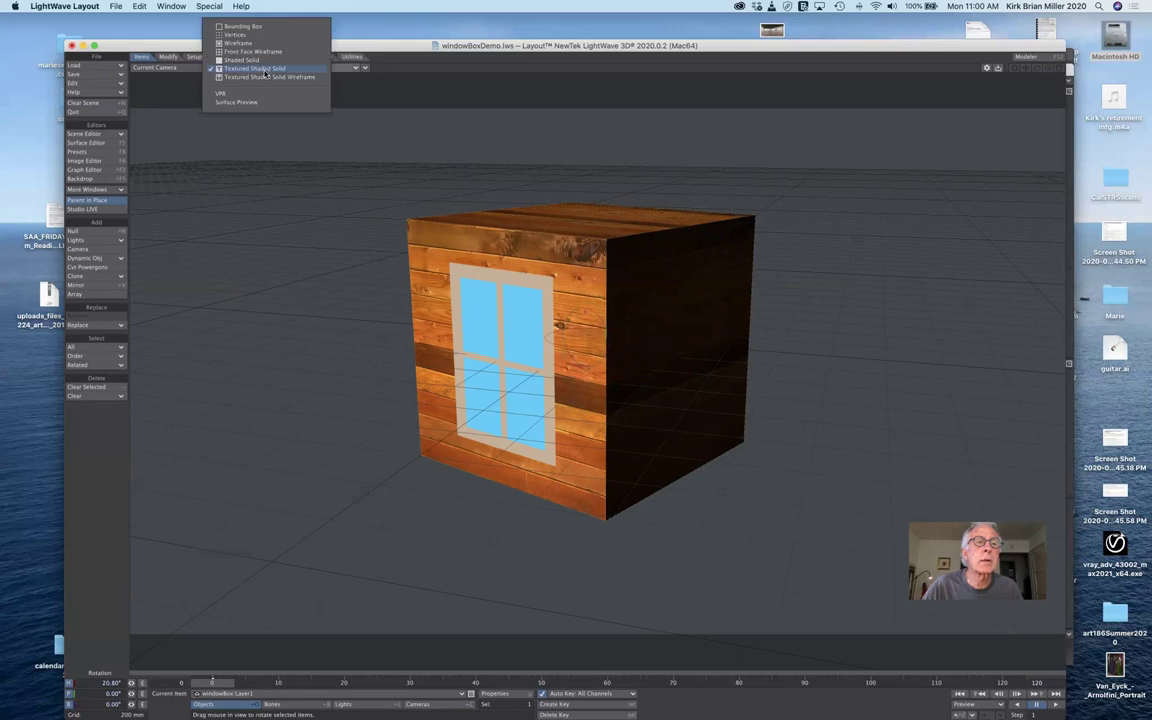
pyautogui.click(224, 93)
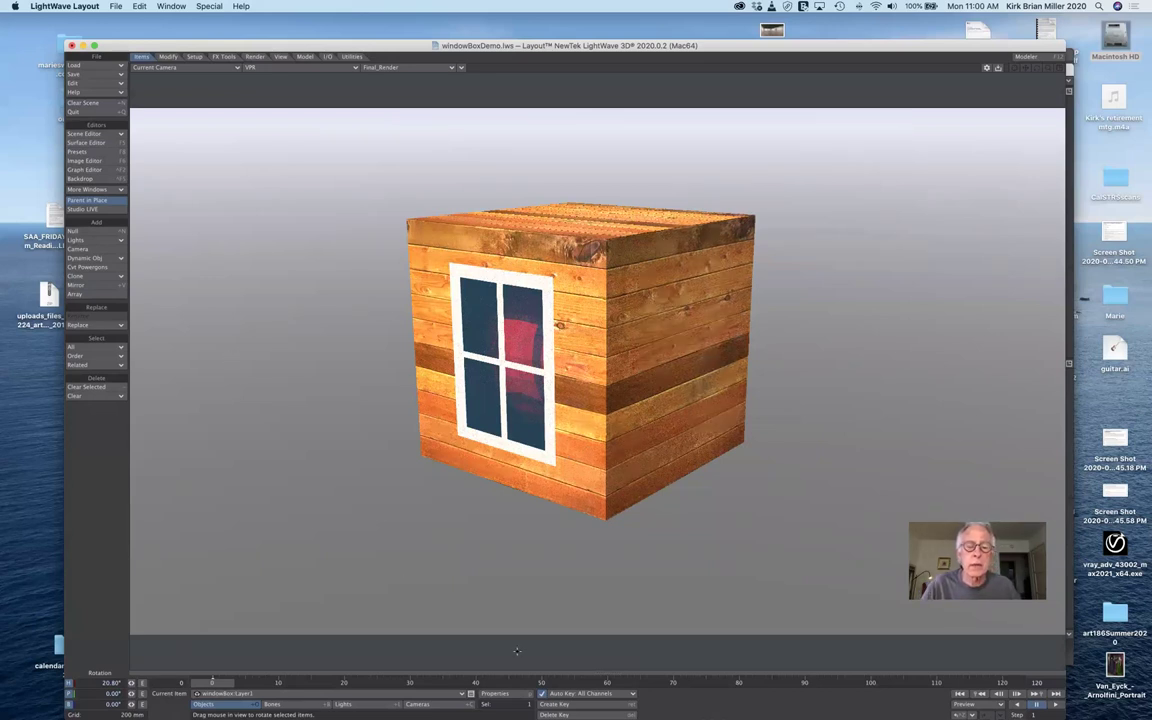
# Move the camera slightly closer to the window box.
pyautogui.click(433, 705)
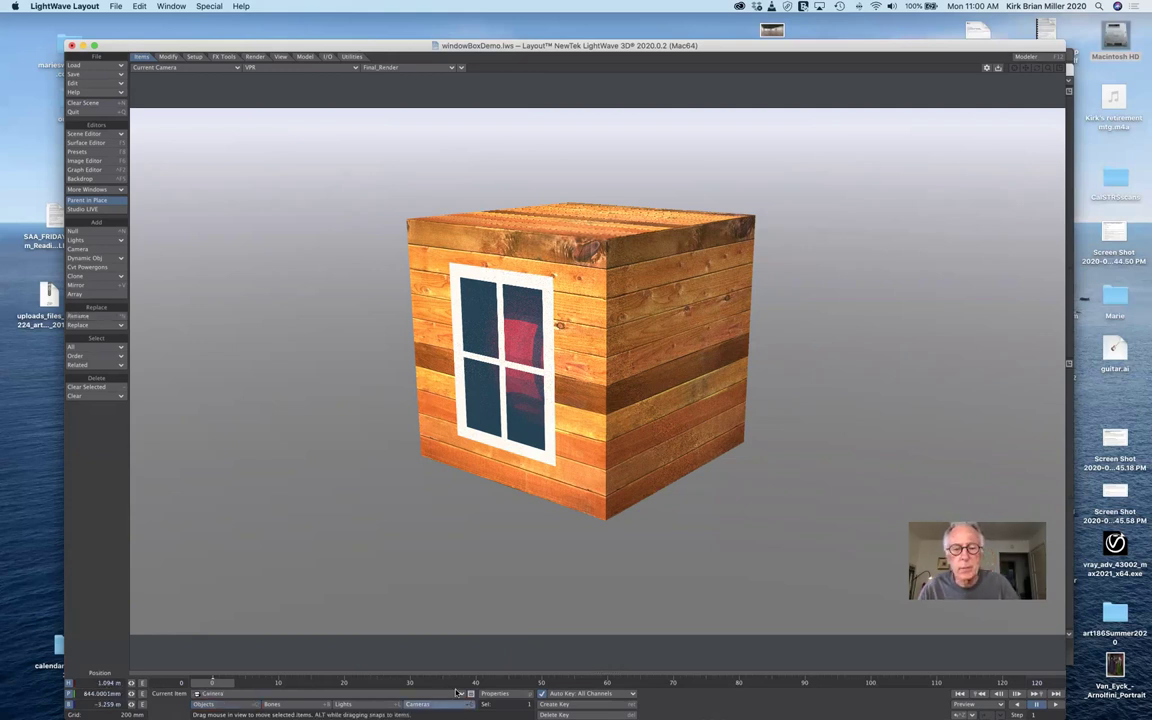
pyautogui.press('t')
pyautogui.moveTo(600, 400)
pyautogui.mouseDown()
pyautogui.moveTo(600, 300)
pyautogui.moveTo(600, 378)
pyautogui.mouseUp()
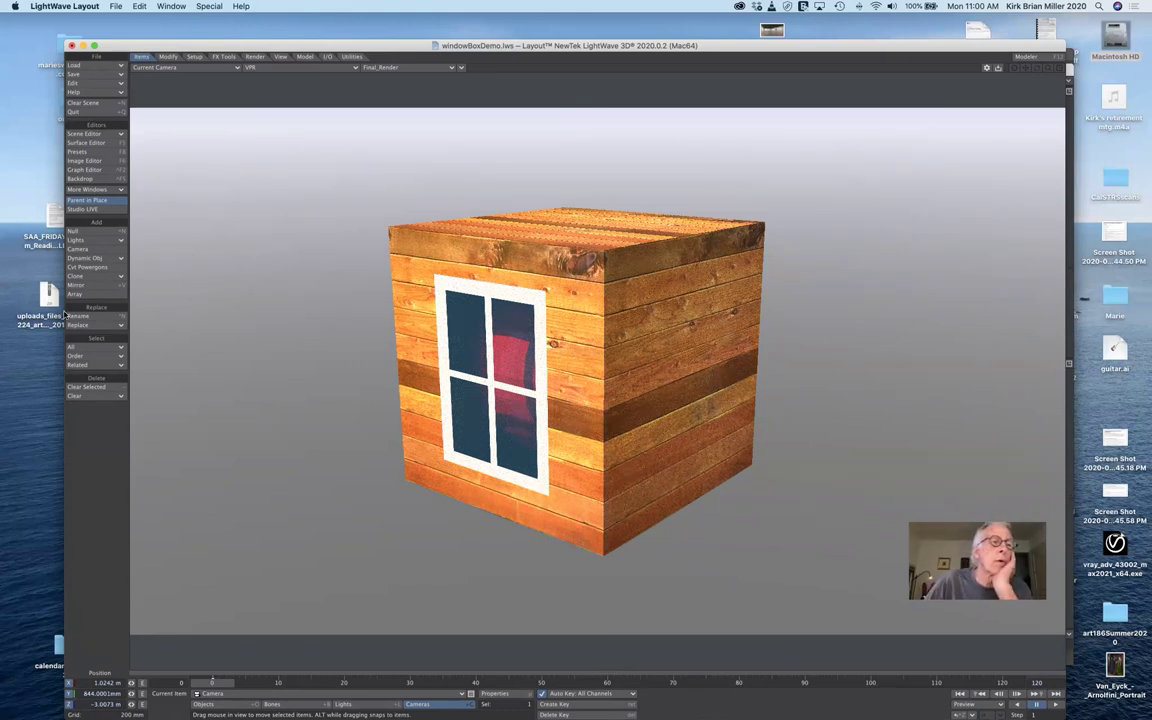
# Turn off the Backdrop environment in the scene effects and close the effects settings.
pyautogui.click(90, 179)
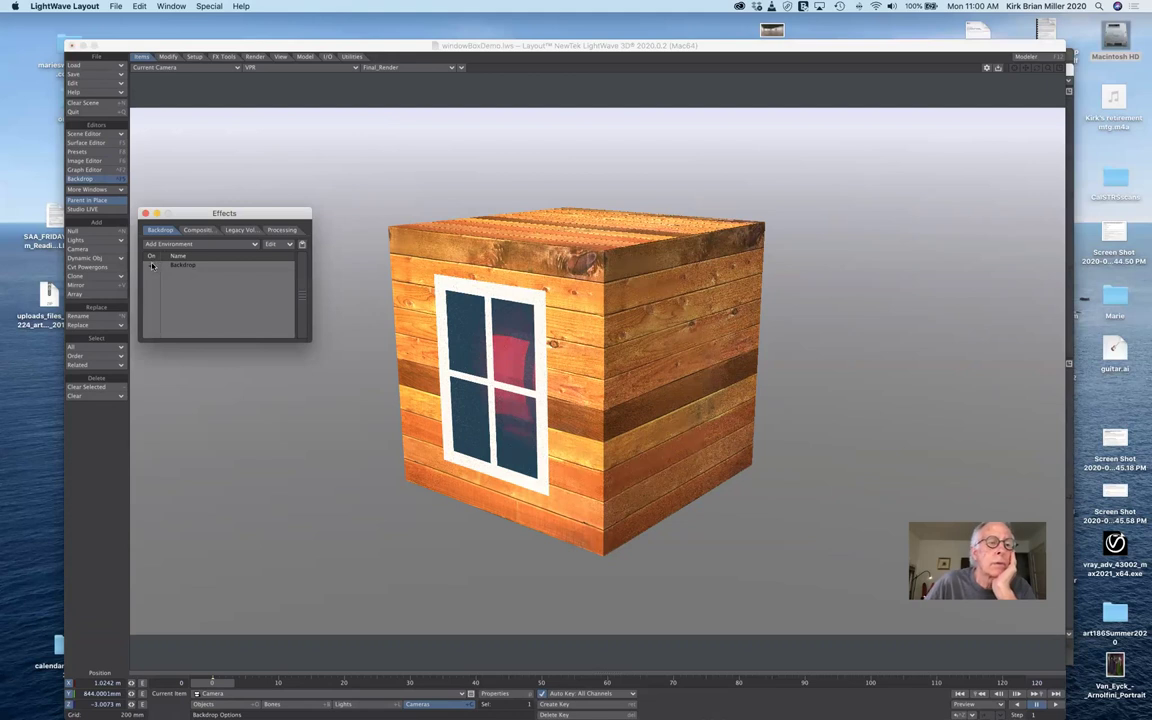
pyautogui.click(152, 265)
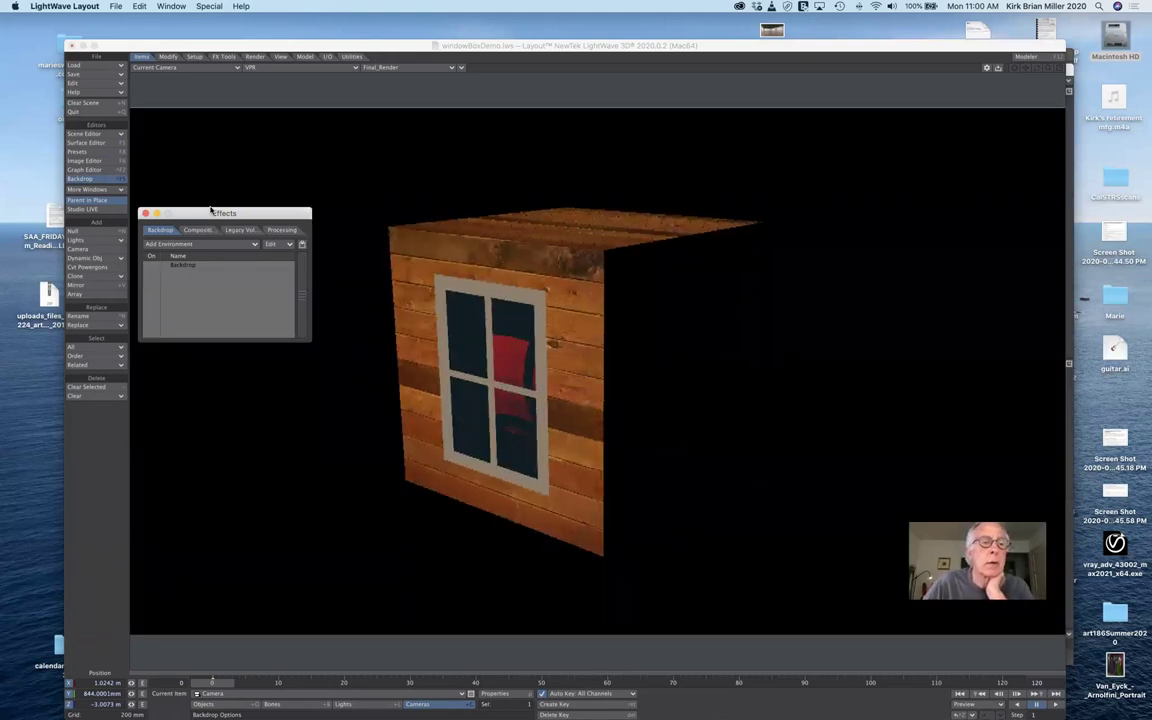
pyautogui.moveTo(210, 213); pyautogui.dragTo(227, 191)
pyautogui.moveTo(230, 144); pyautogui.dragTo(230, 144)
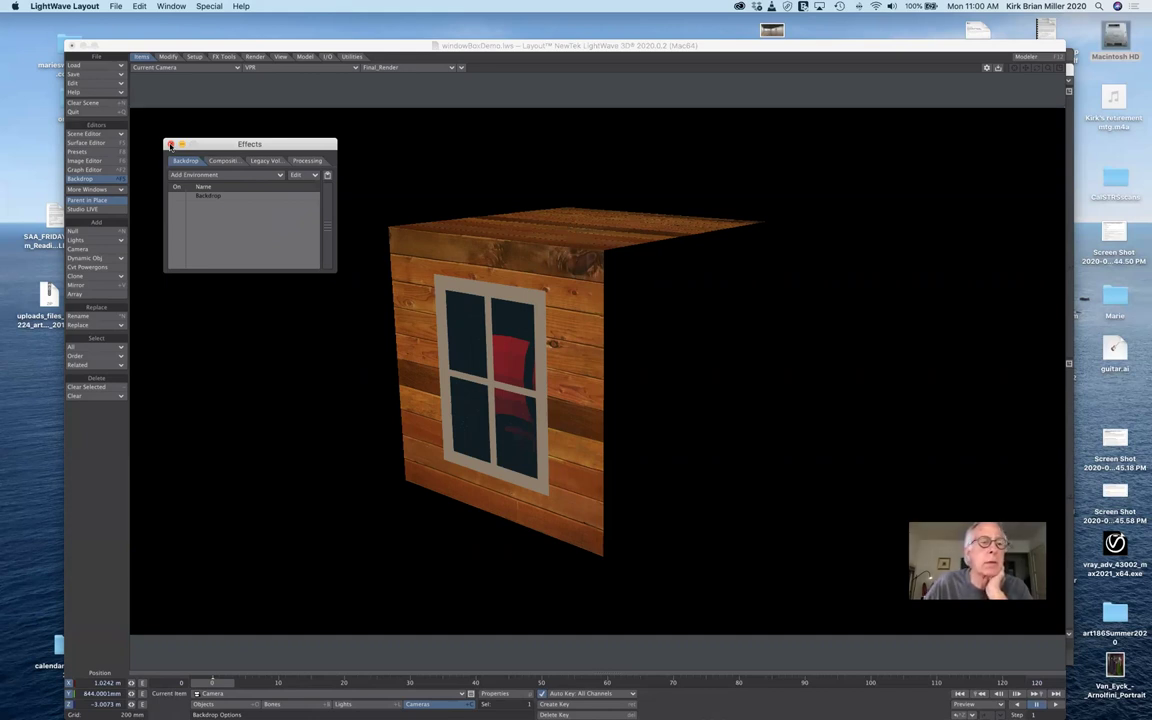
pyautogui.click(229, 160)
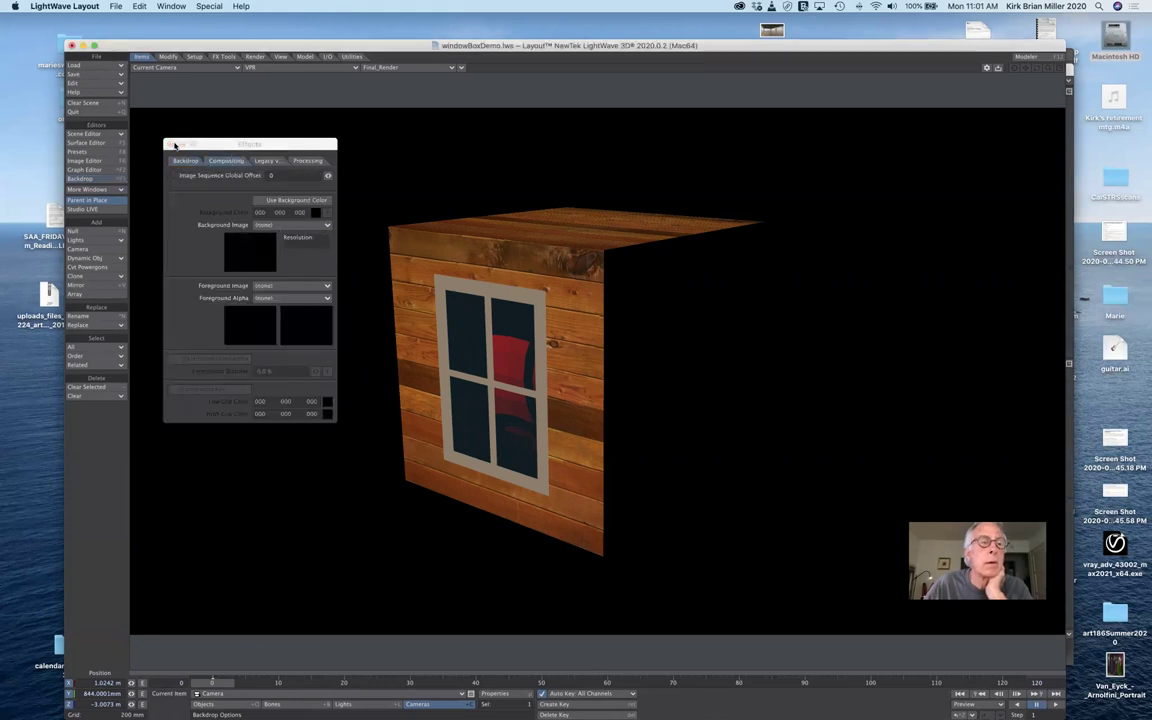
pyautogui.click(170, 145)
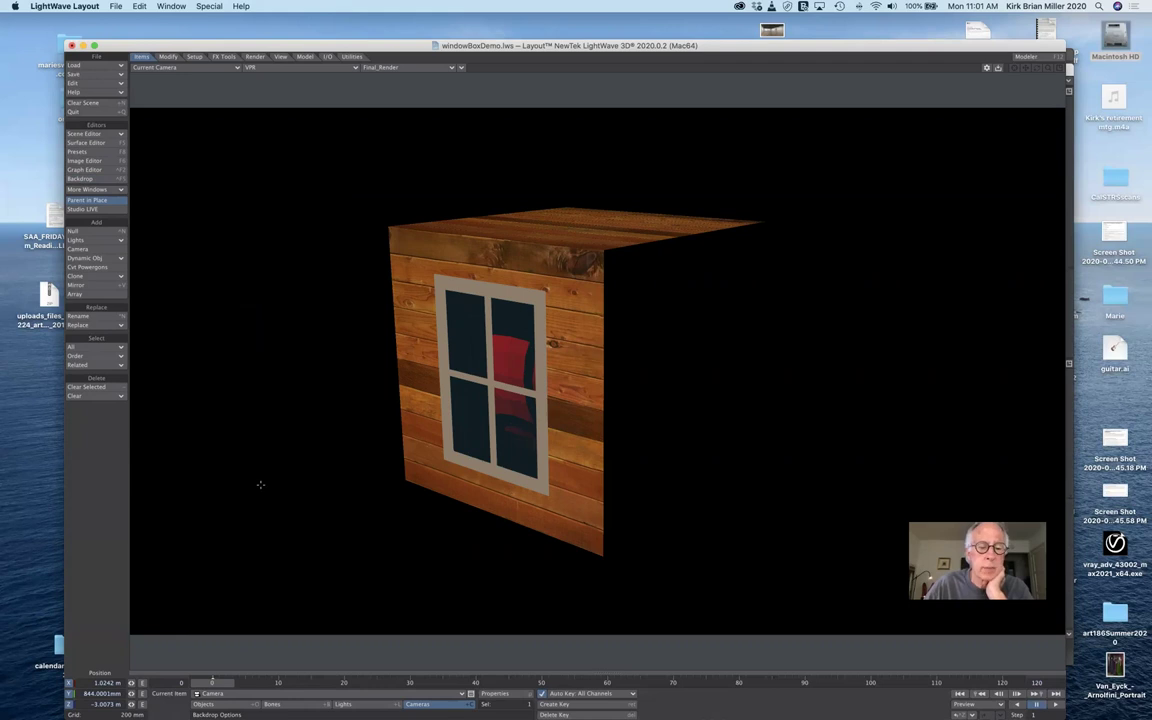
# Set the distant light's intensity to 6.0 lx and close its properties.
pyautogui.click(375, 705)
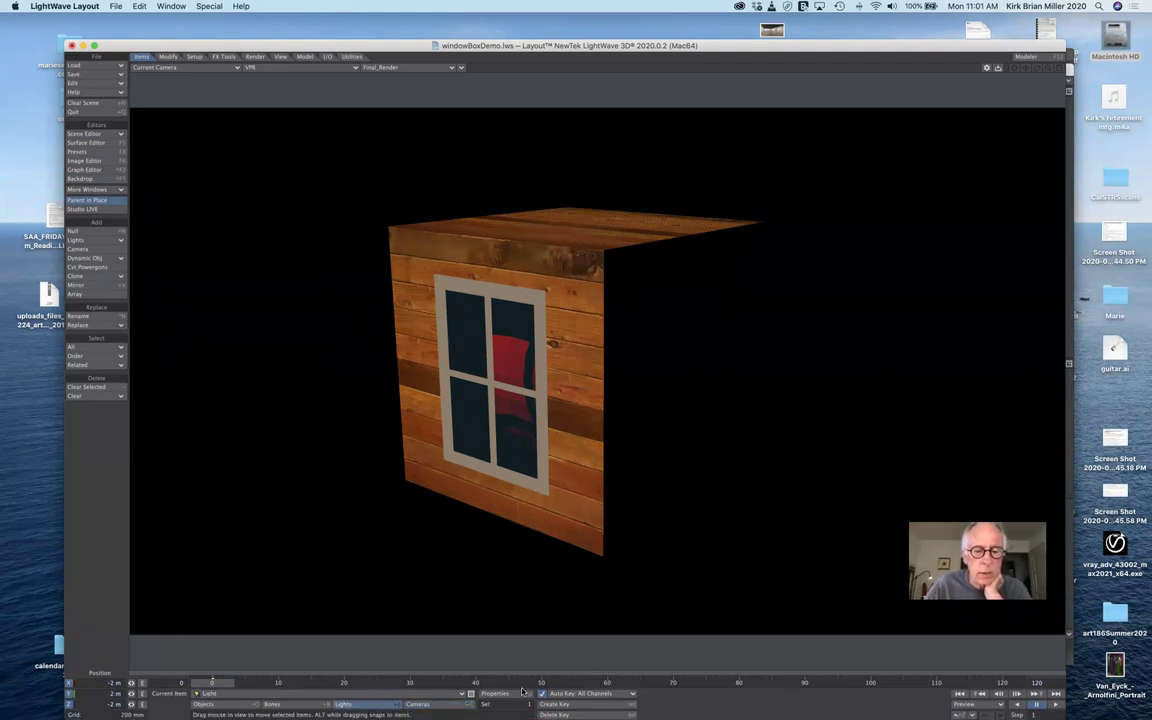
pyautogui.press('p')
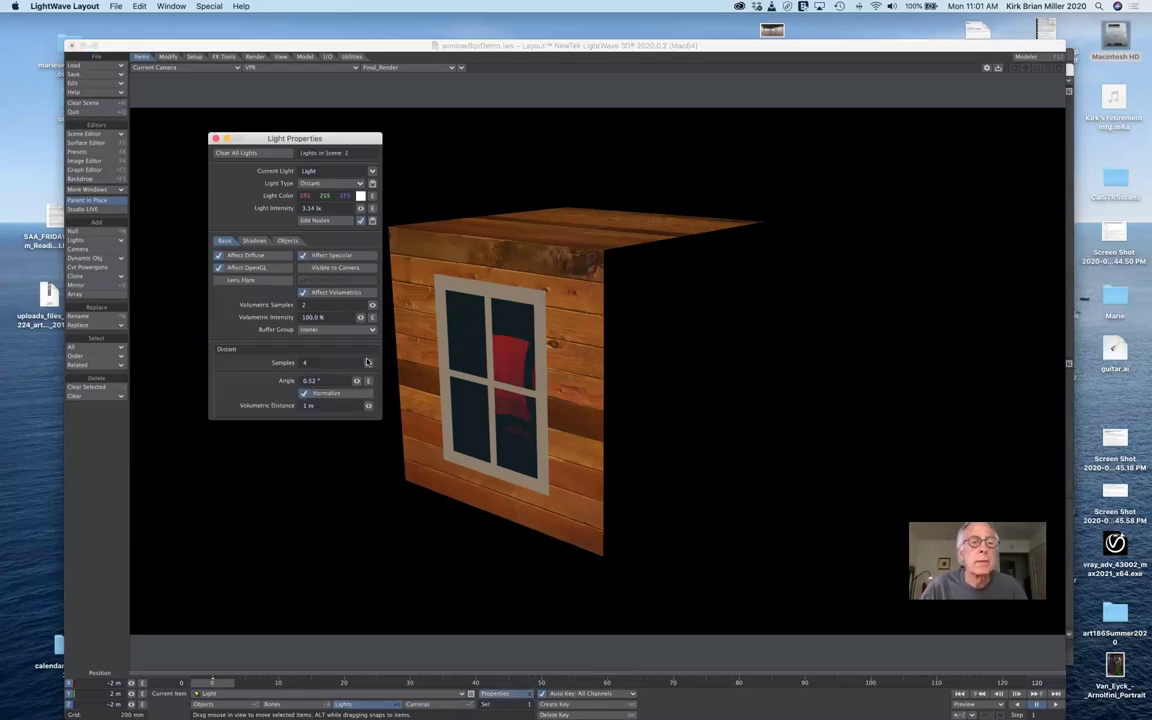
pyautogui.click(352, 209)
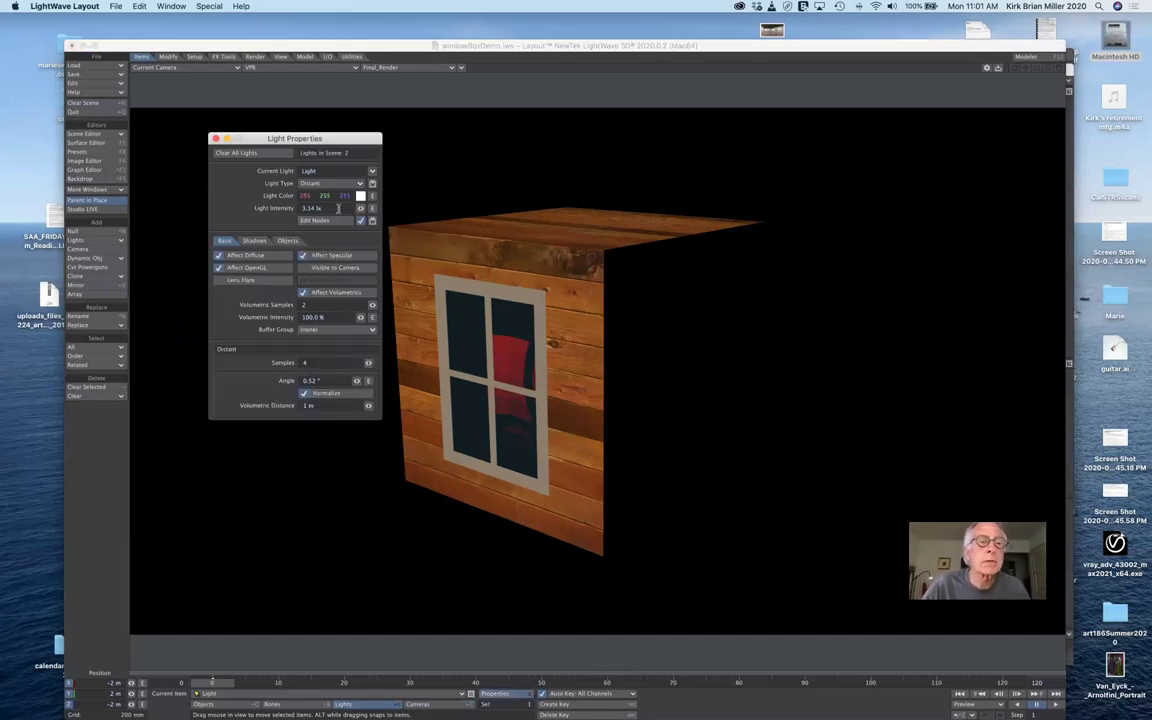
pyautogui.write('4')
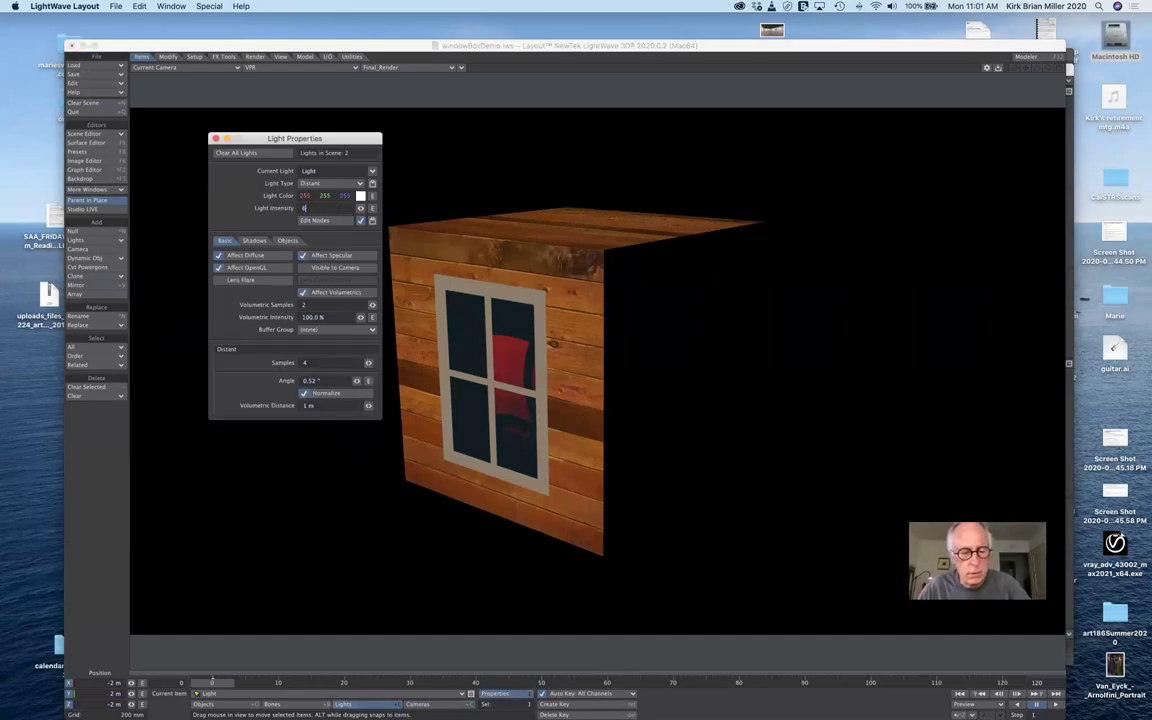
pyautogui.press('Return')
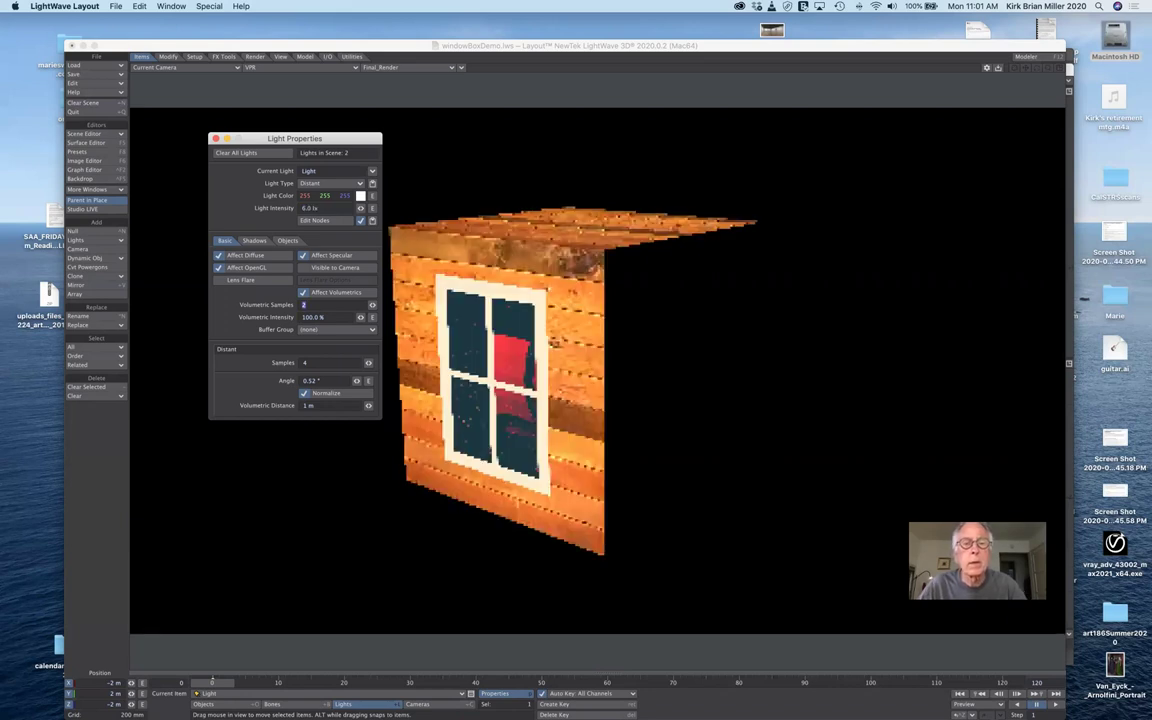
pyautogui.click(216, 139)
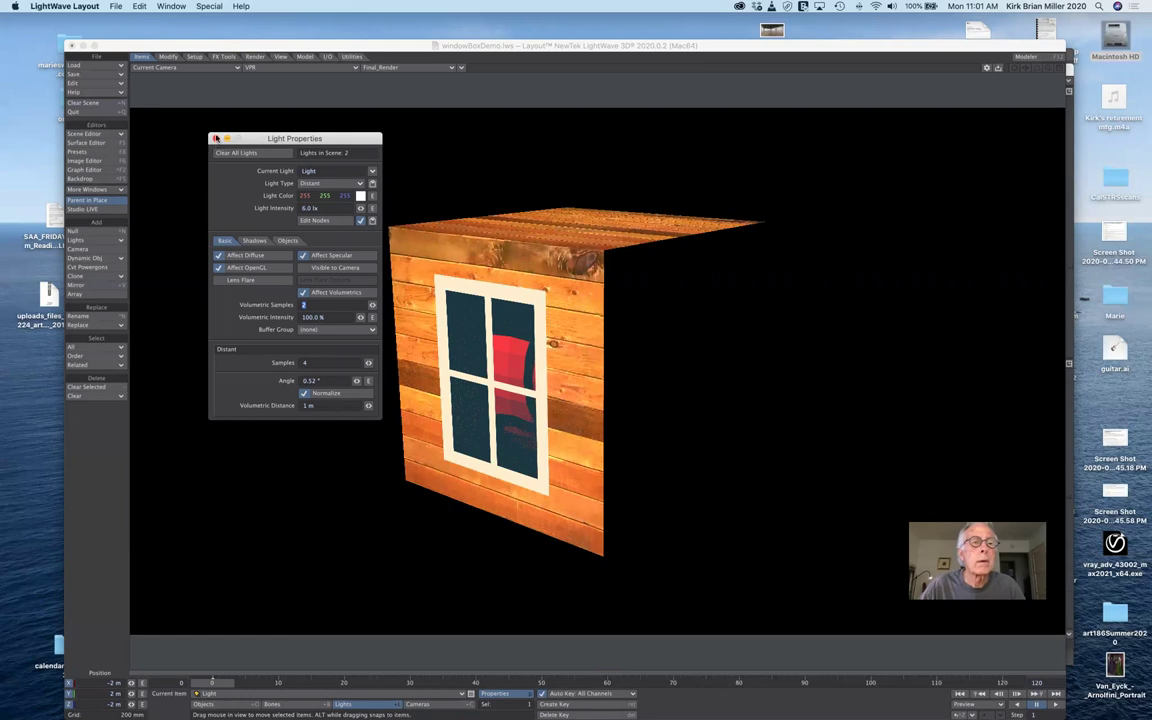
# Open the surface settings and set the window surface's bump height to 300%.
pyautogui.click(109, 143)
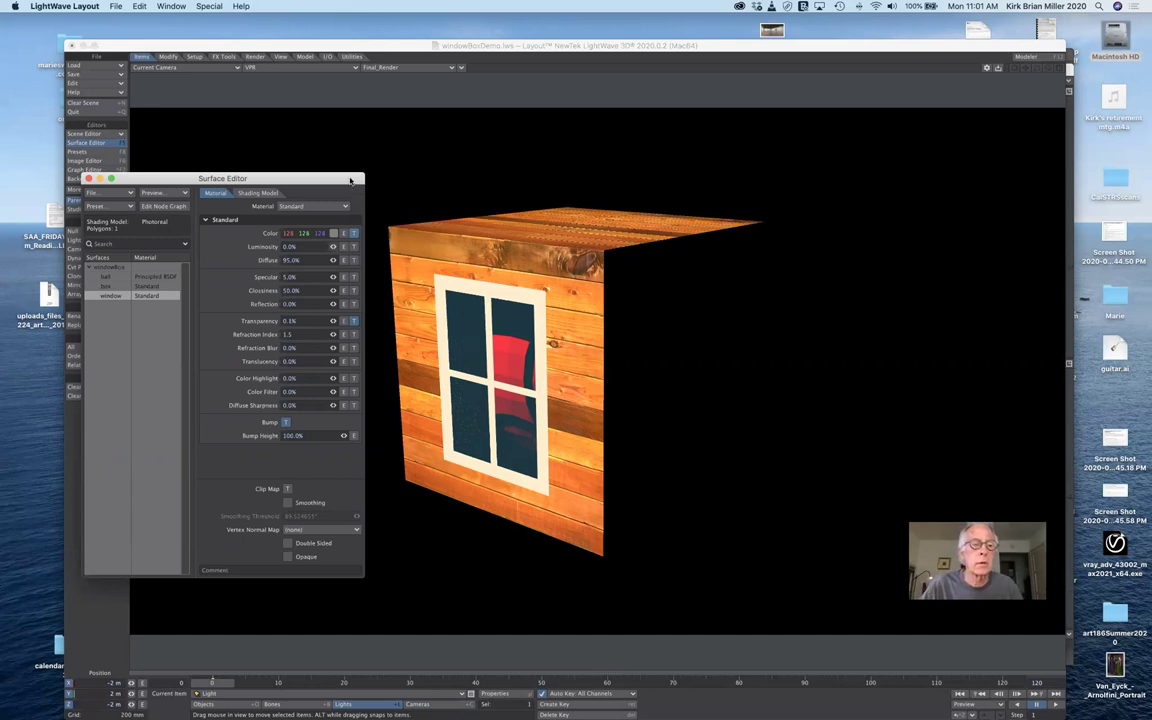
pyautogui.moveTo(350, 180); pyautogui.dragTo(321, 190)
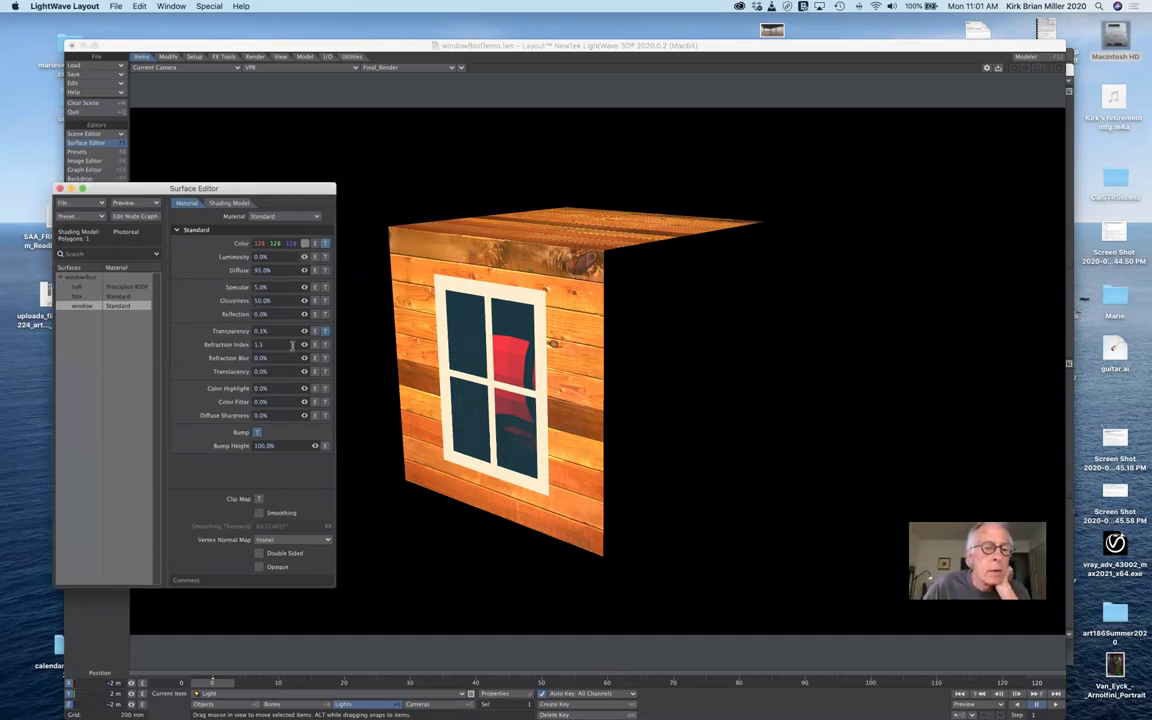
pyautogui.click(286, 434)
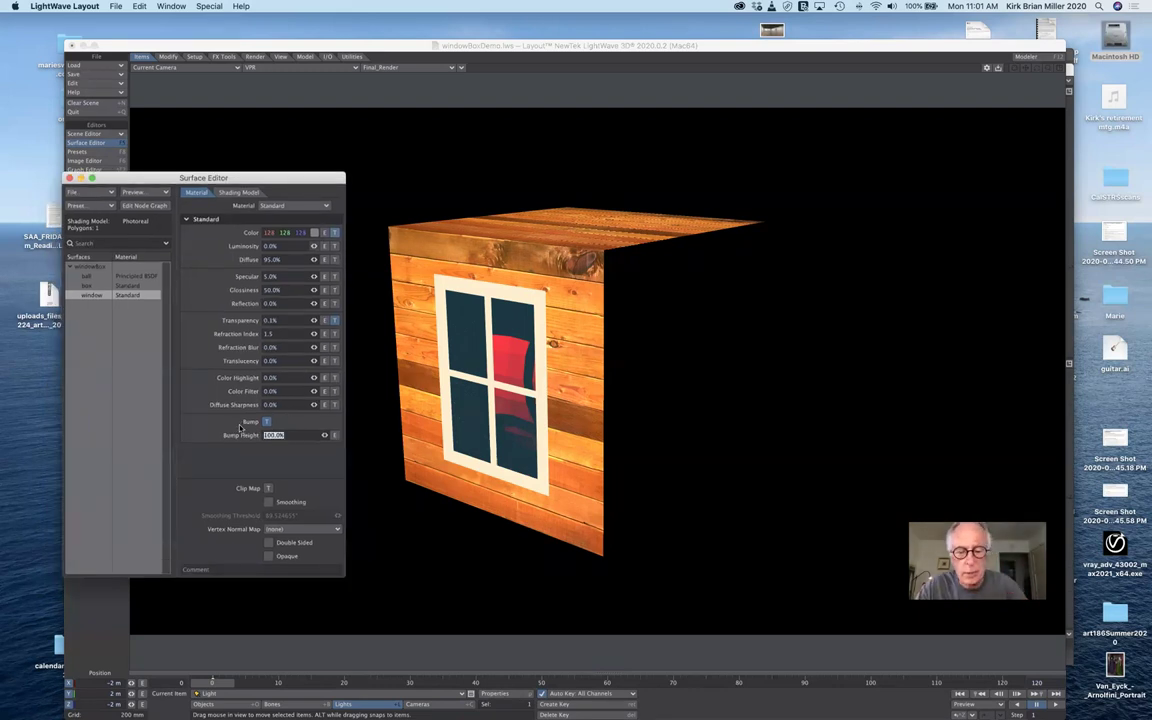
pyautogui.write('2%')
pyautogui.write('00')
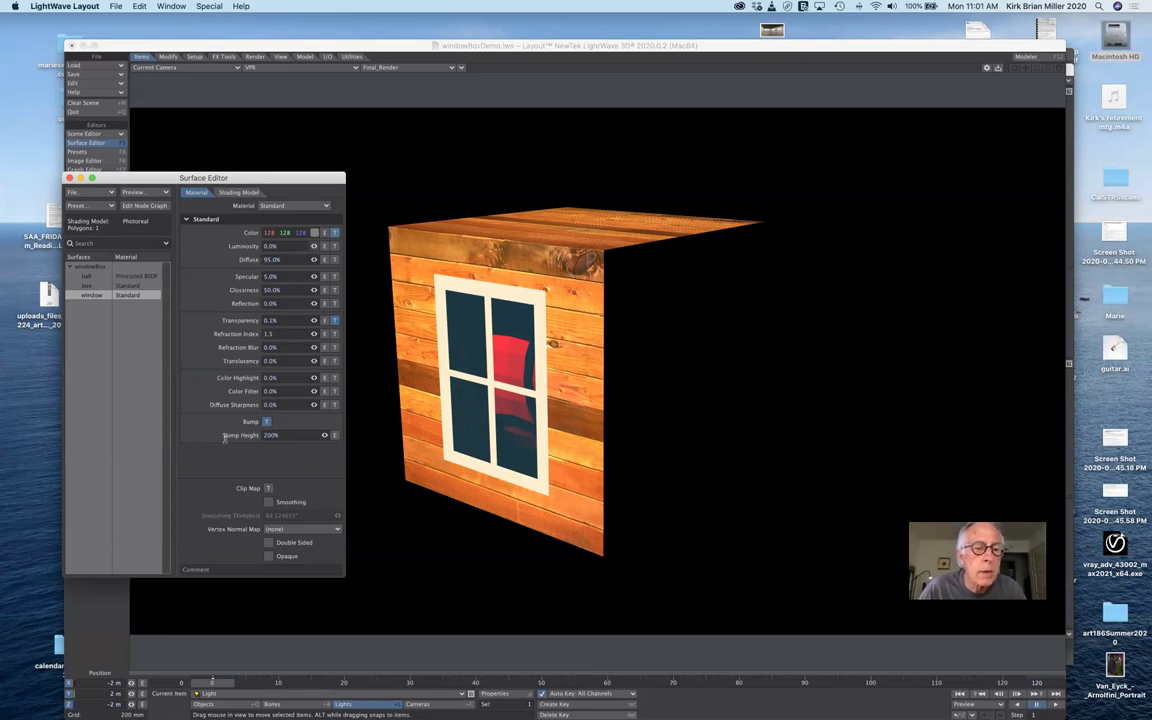
pyautogui.press('Return')
pyautogui.write('5')
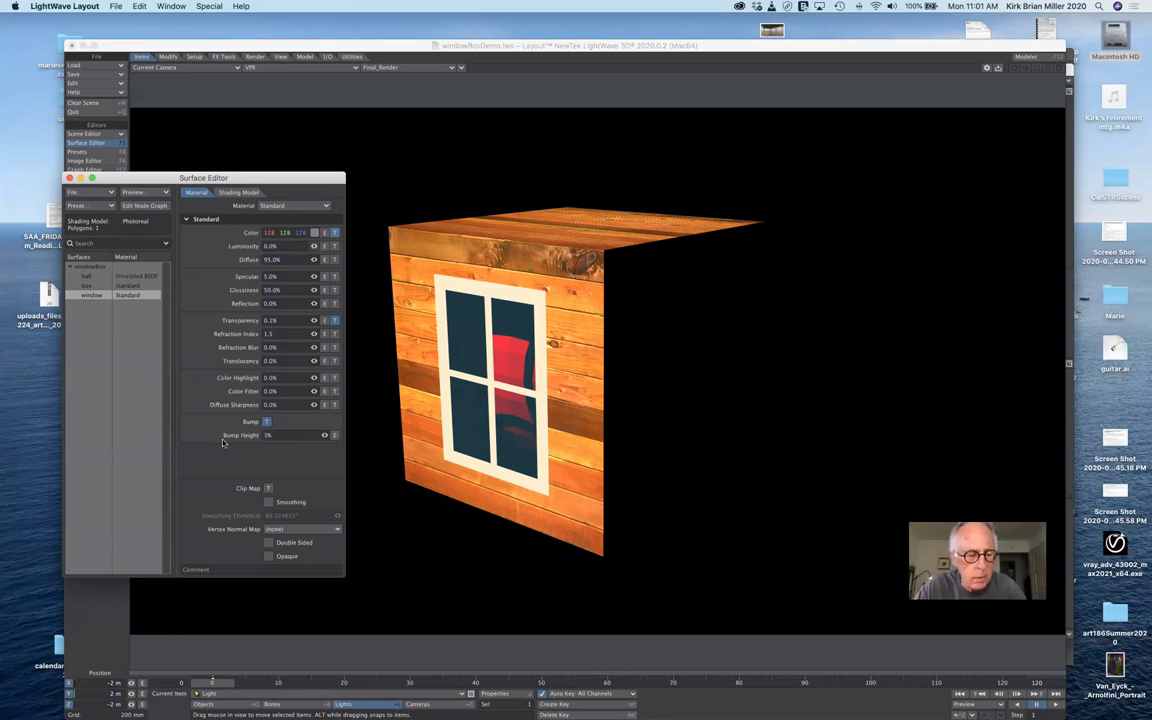
pyautogui.write('00')
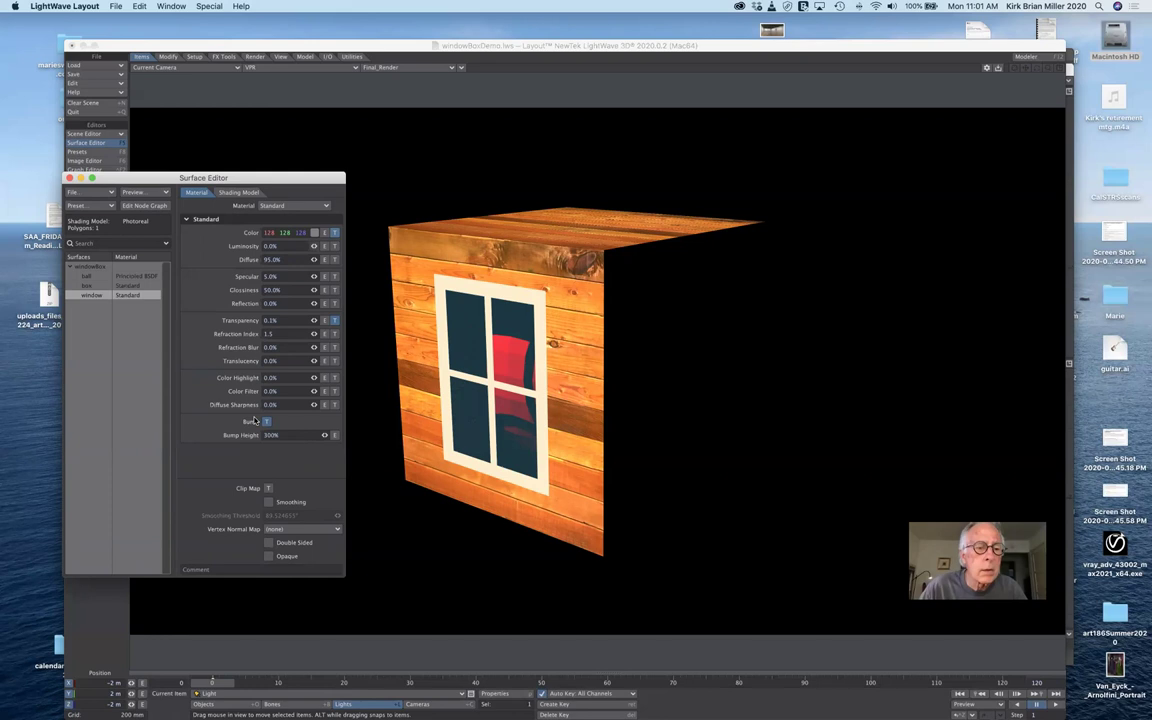
# Set the window surface's bump texture layer to Normal blending and compare it with layer inversion off, leaving inversion on.
pyautogui.click(267, 422)
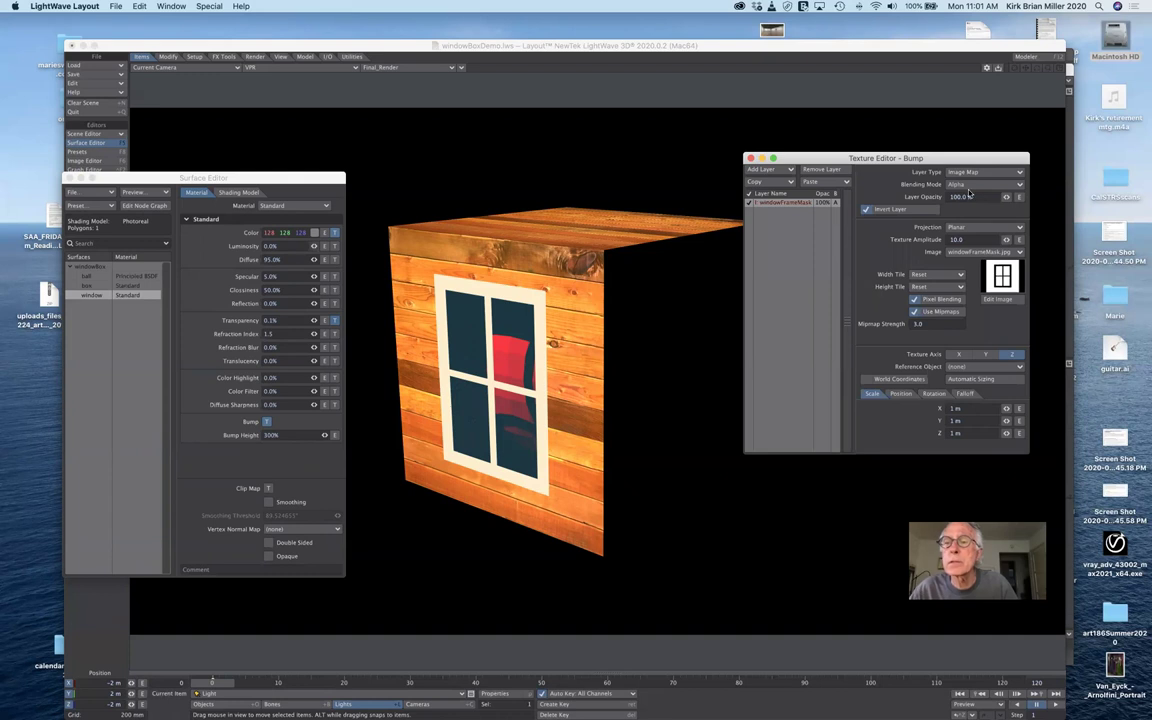
pyautogui.click(966, 184)
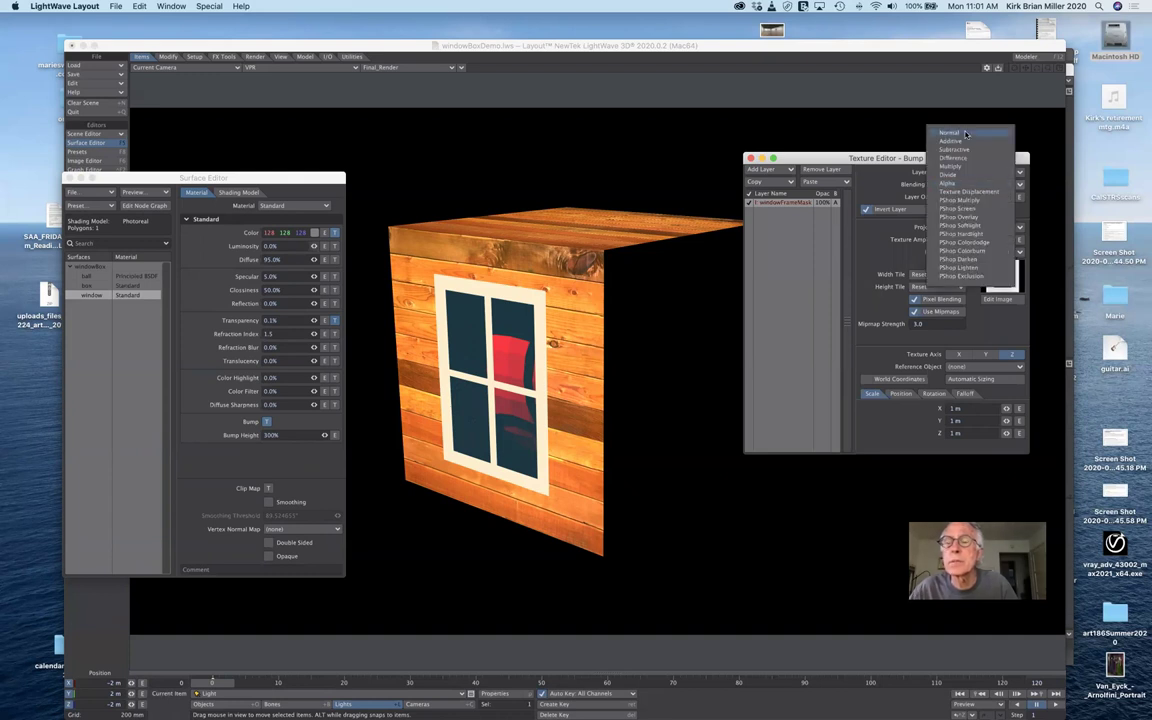
pyautogui.click(965, 133)
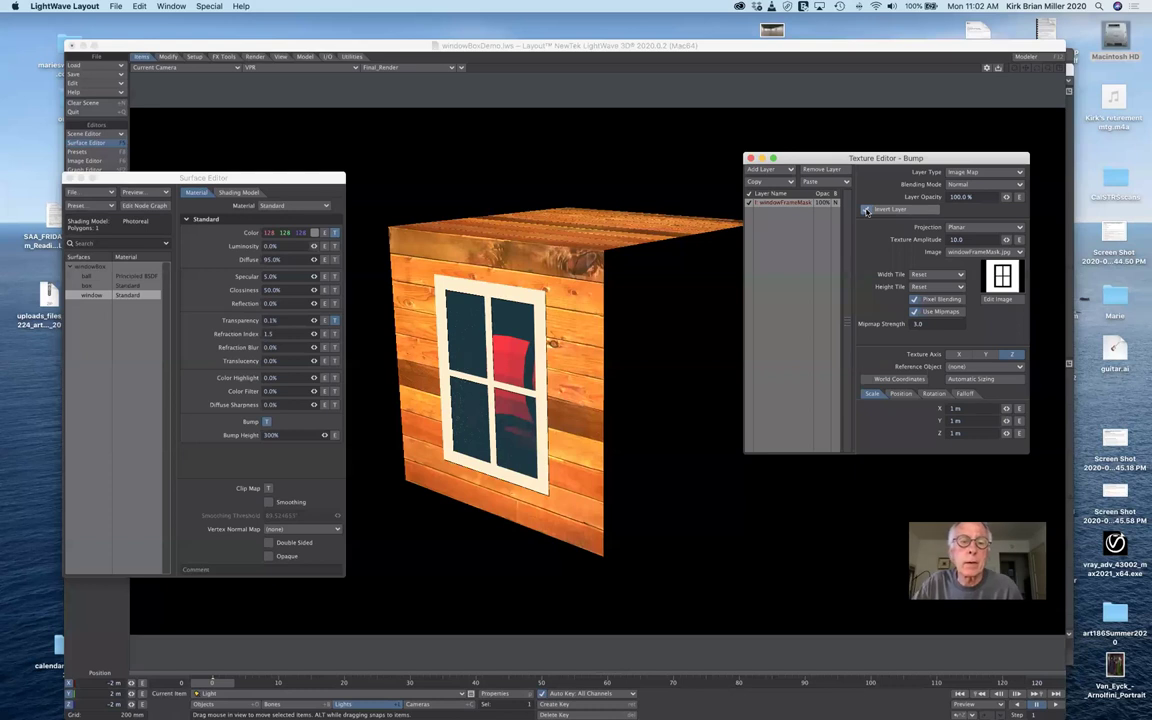
pyautogui.click(866, 211)
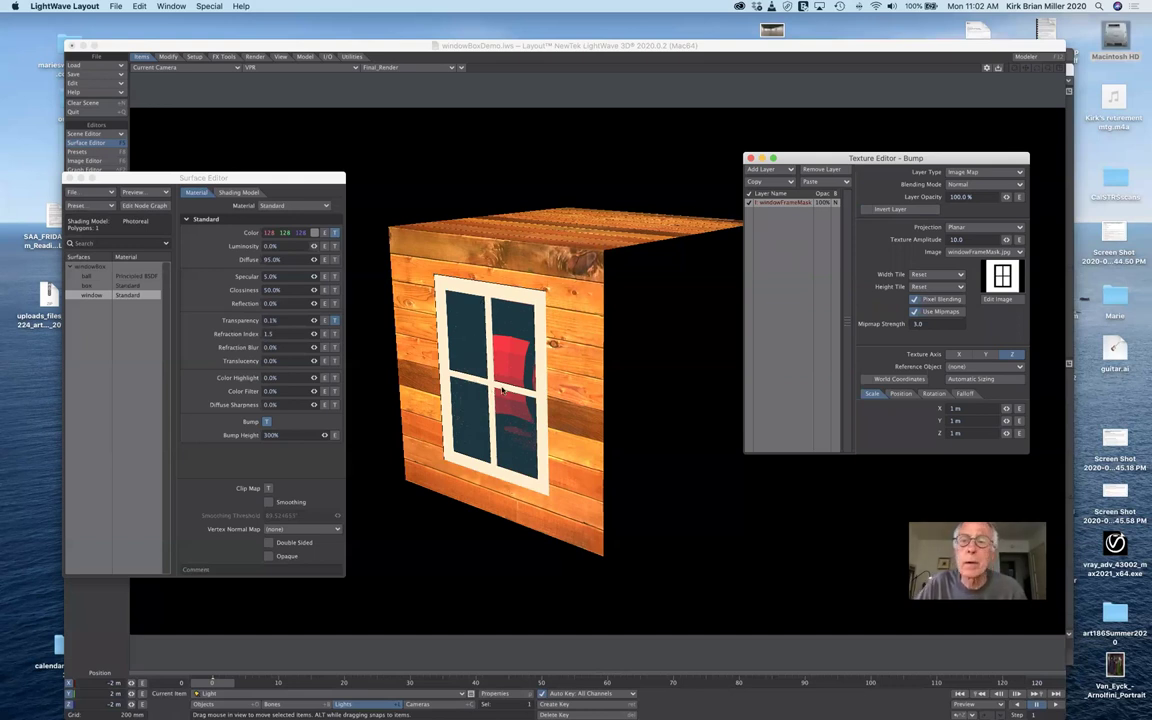
pyautogui.click(867, 210)
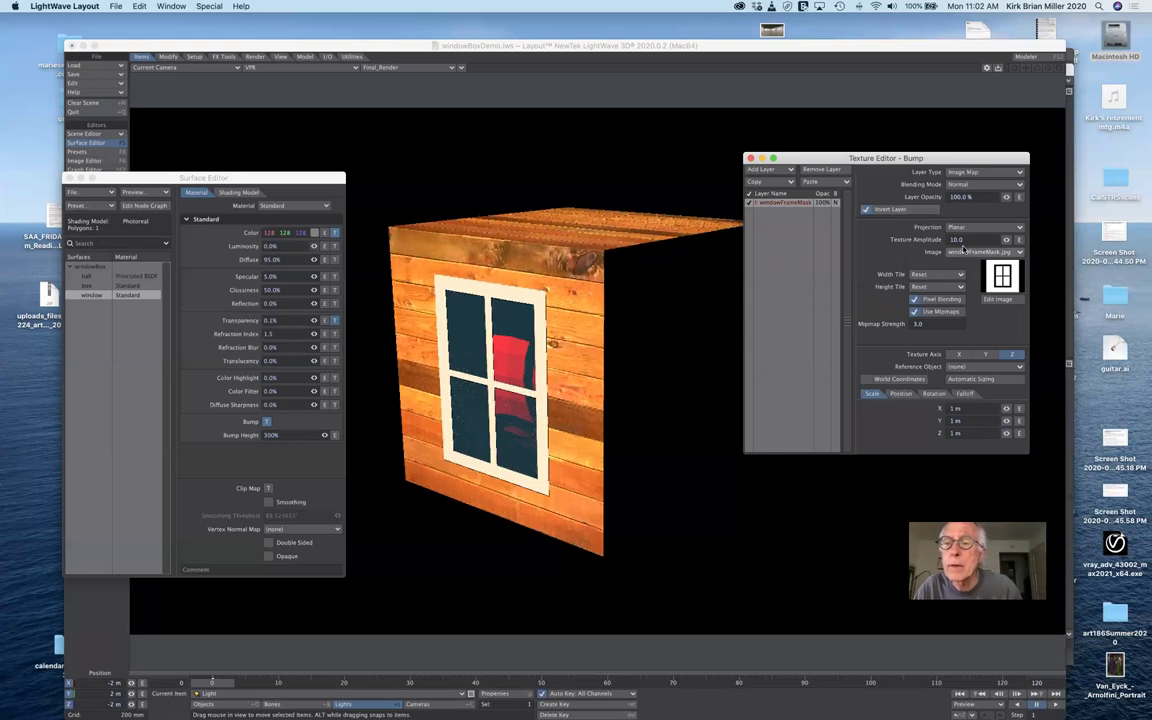
# Set the bump layer's mipmap strength to 5.0 and its texture amplitude to 15.0.
pyautogui.click(927, 322)
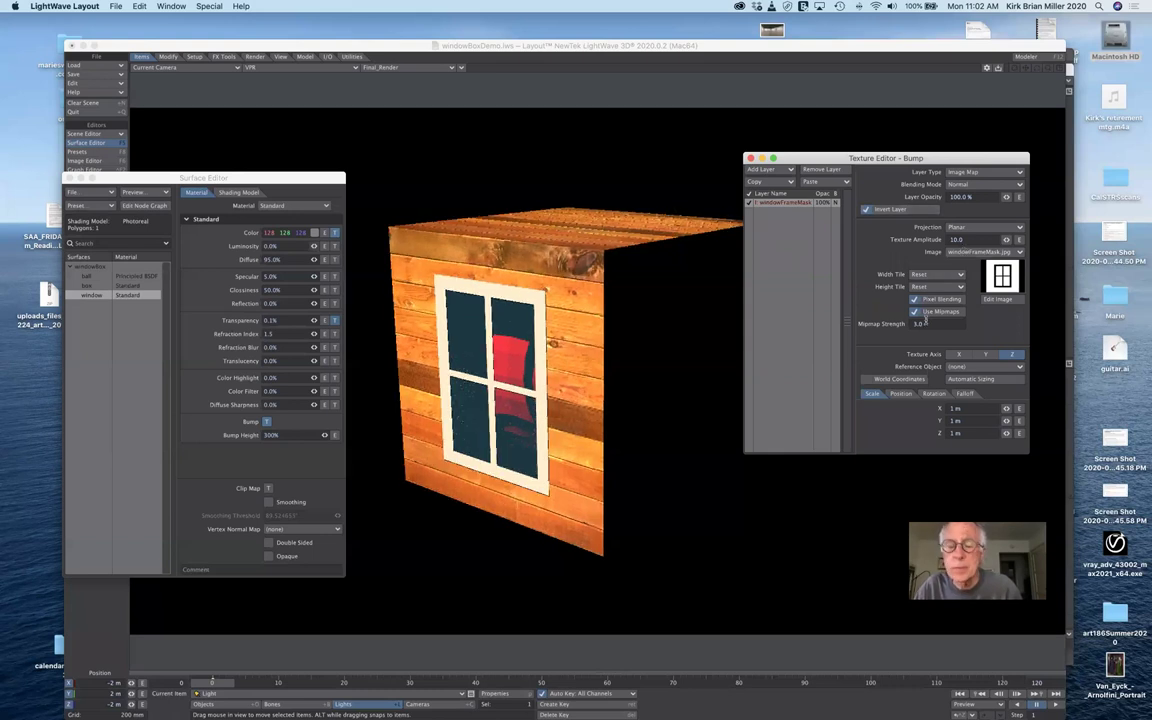
pyautogui.write('5')
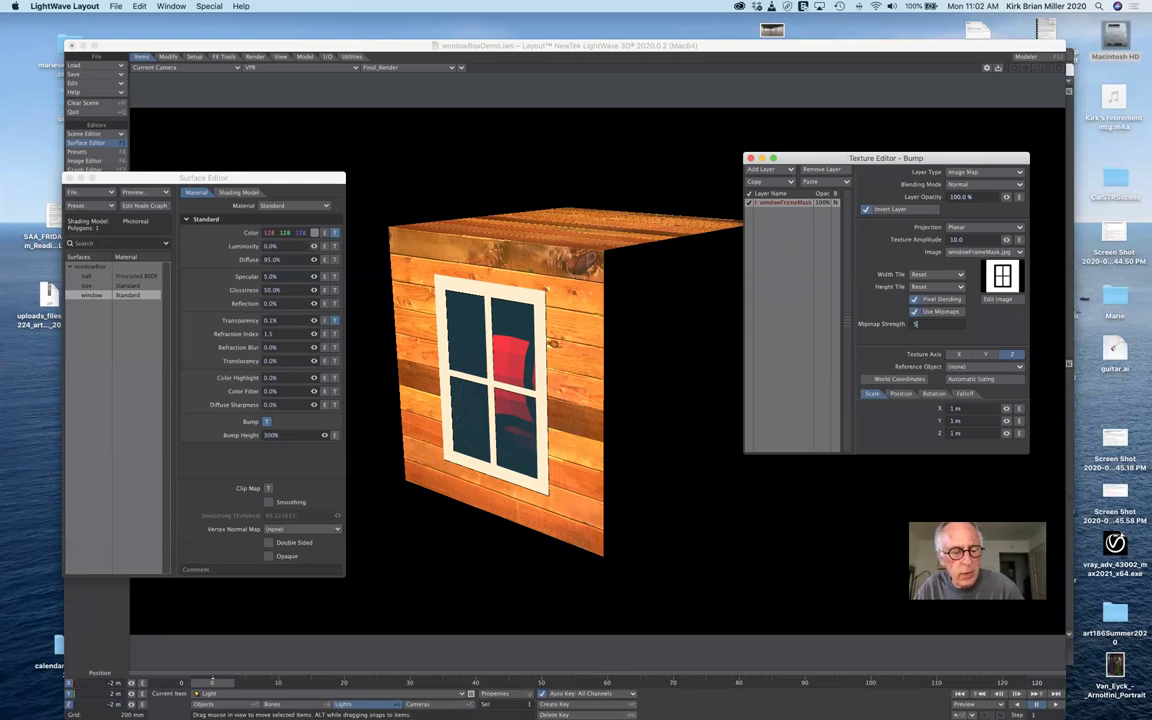
pyautogui.press('Tab')
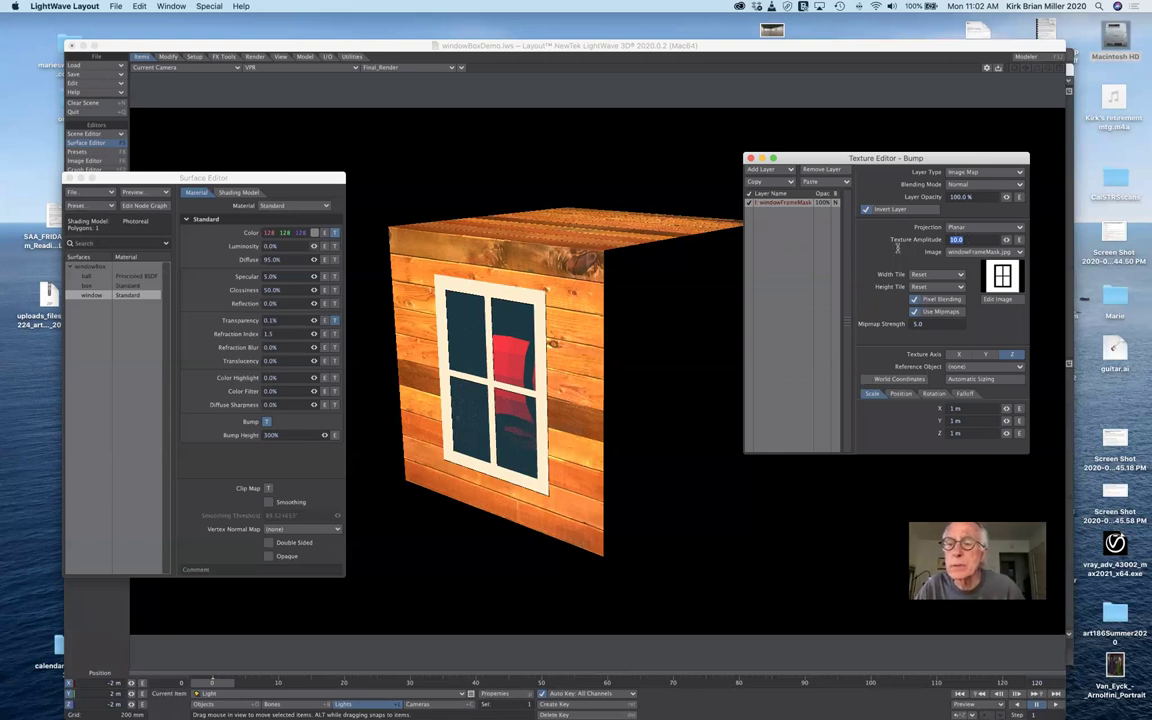
pyautogui.write('1')
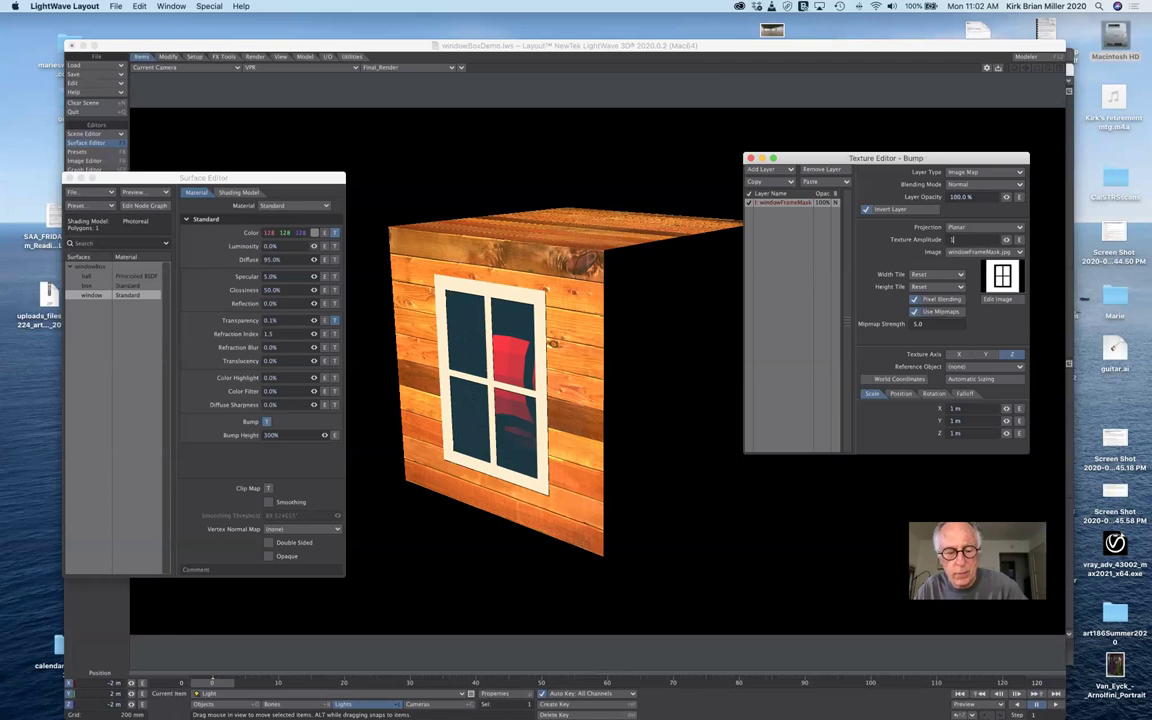
pyautogui.write('5')
pyautogui.press('Tab')
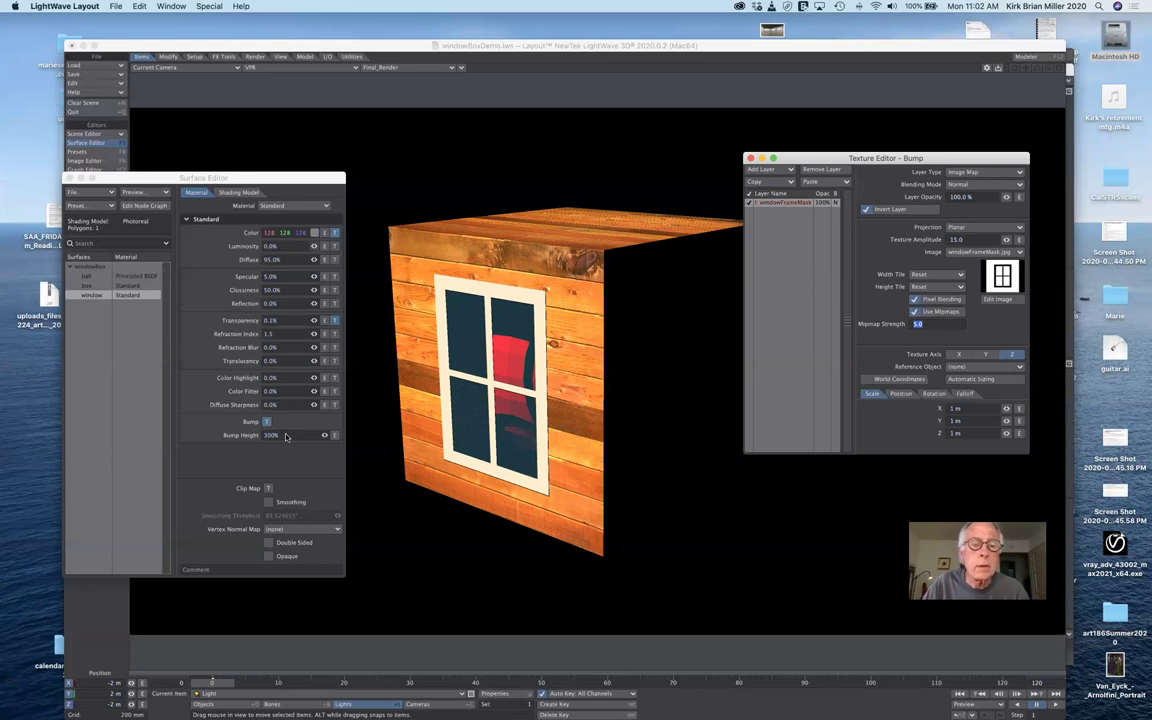
# Try to enter a new bump height for the window surface.
pyautogui.click(243, 429)
pyautogui.press('Tab')
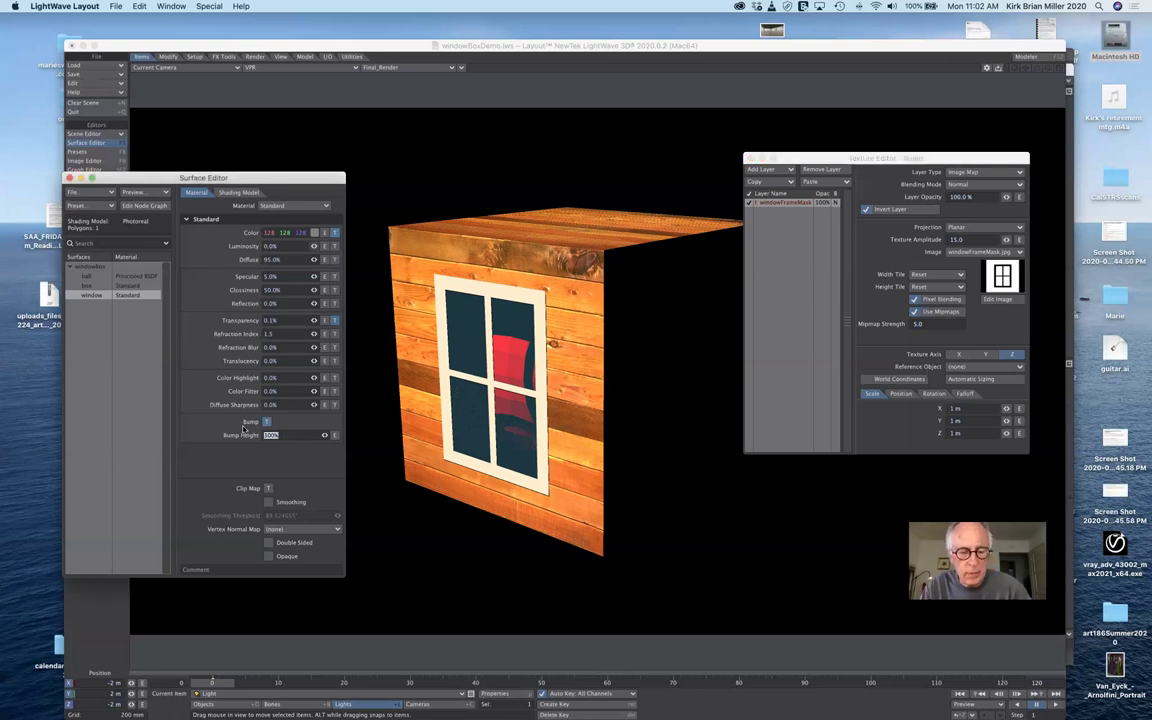
pyautogui.press('5')
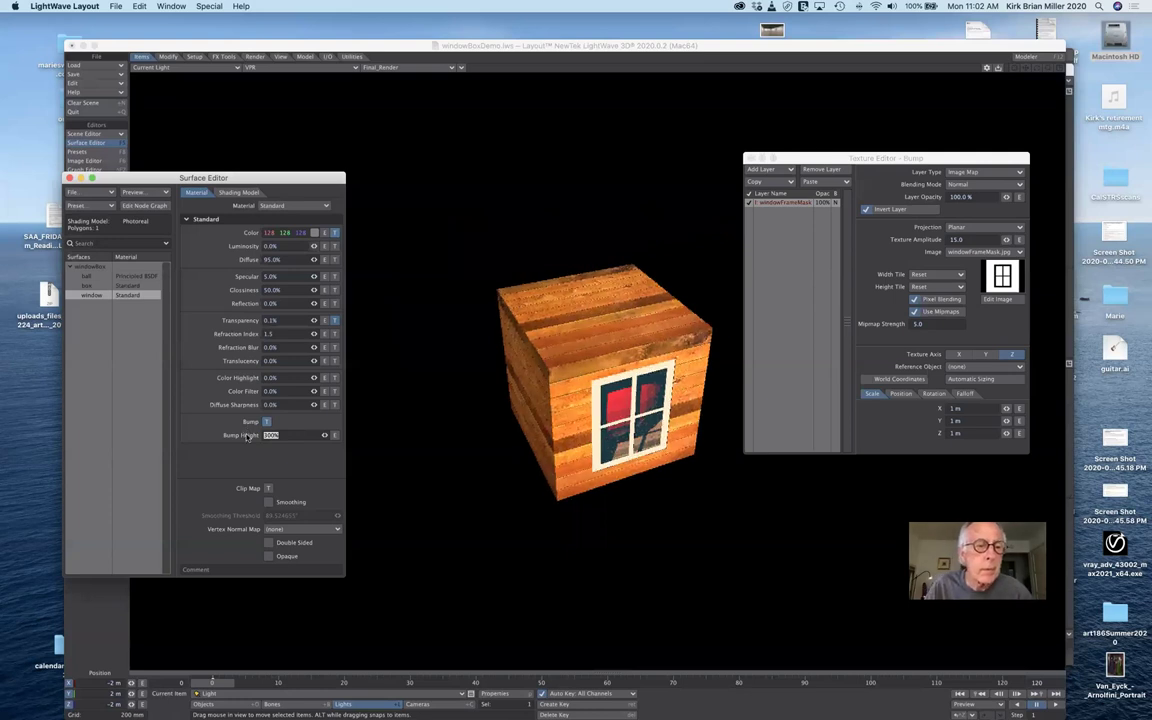
pyautogui.write('300')
pyautogui.press('Return')
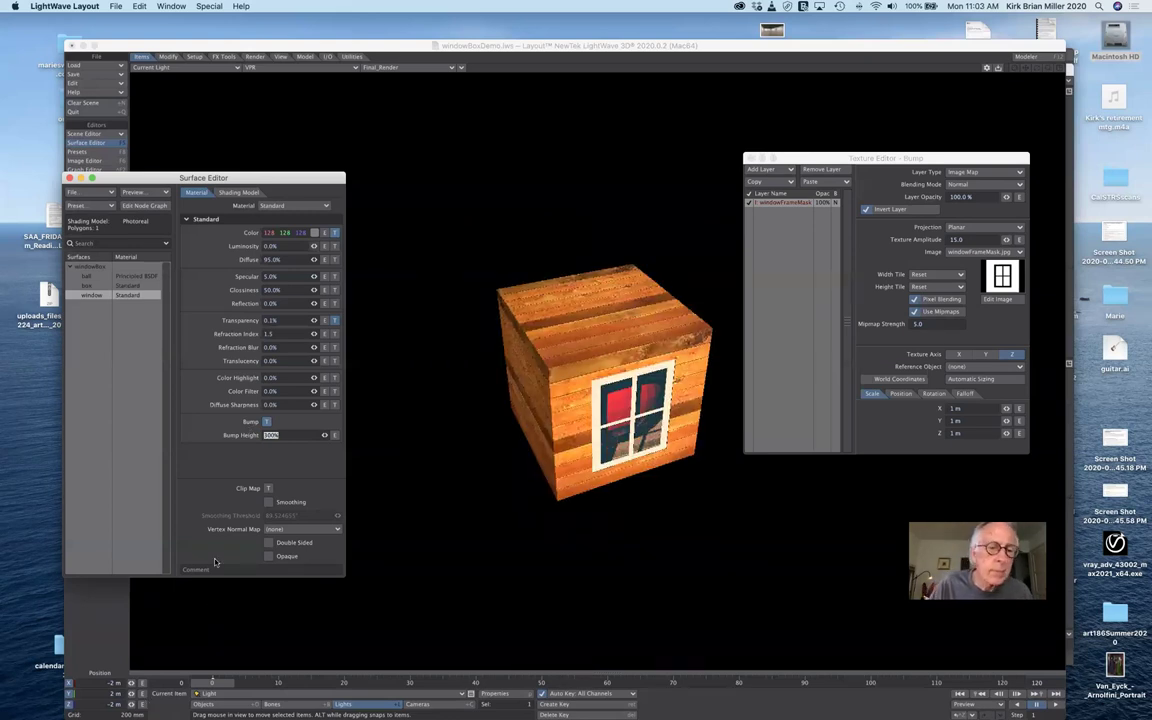
# Switch the viewport from the light view back to the current camera view.
pyautogui.click(205, 72)
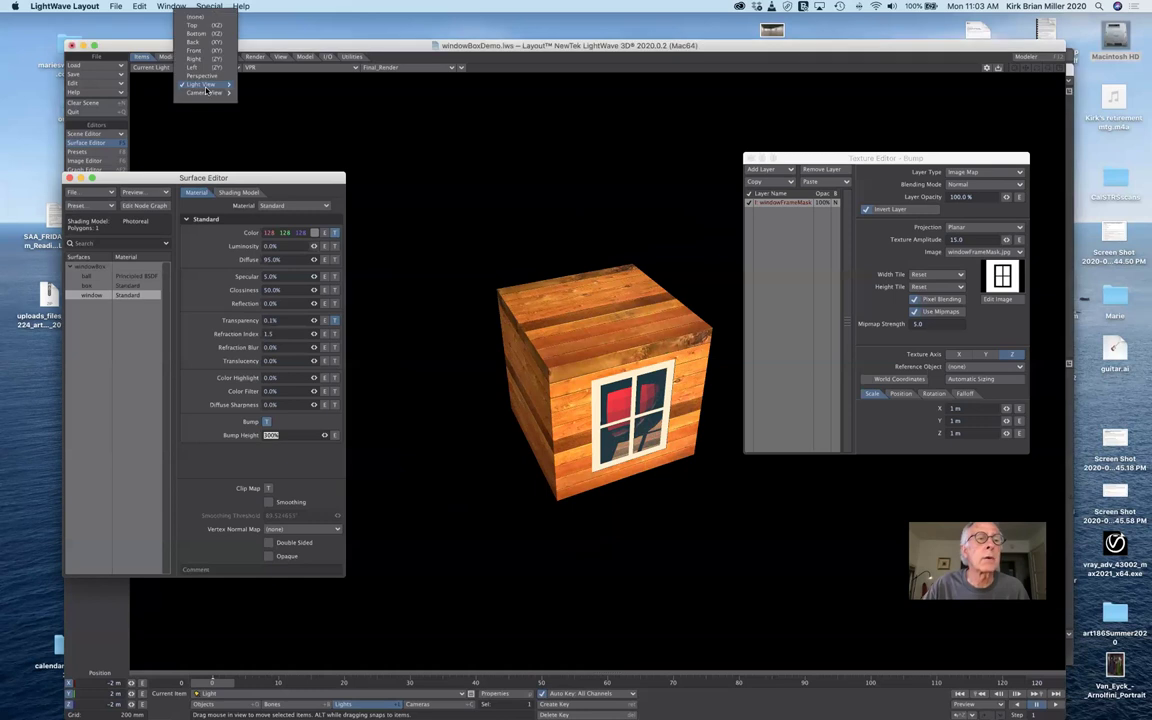
pyautogui.moveTo(205, 94)
pyautogui.press('Escape')
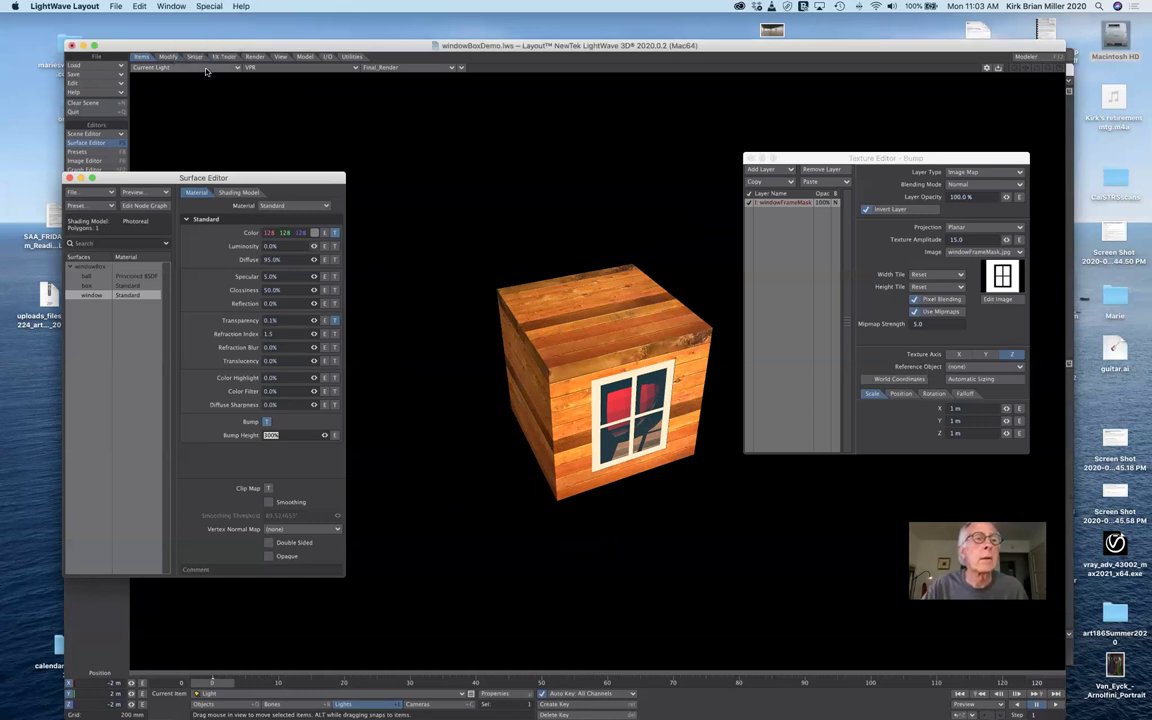
pyautogui.click(200, 67)
pyautogui.click(183, 84)
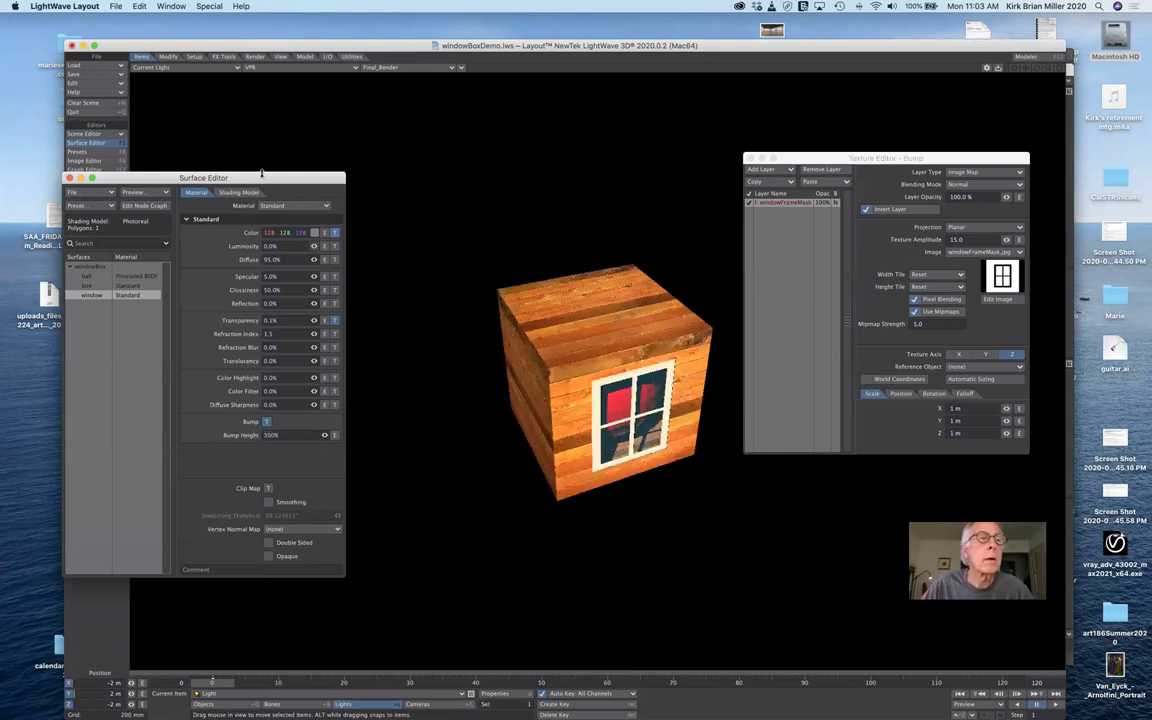
pyautogui.click(212, 68)
pyautogui.moveTo(210, 90)
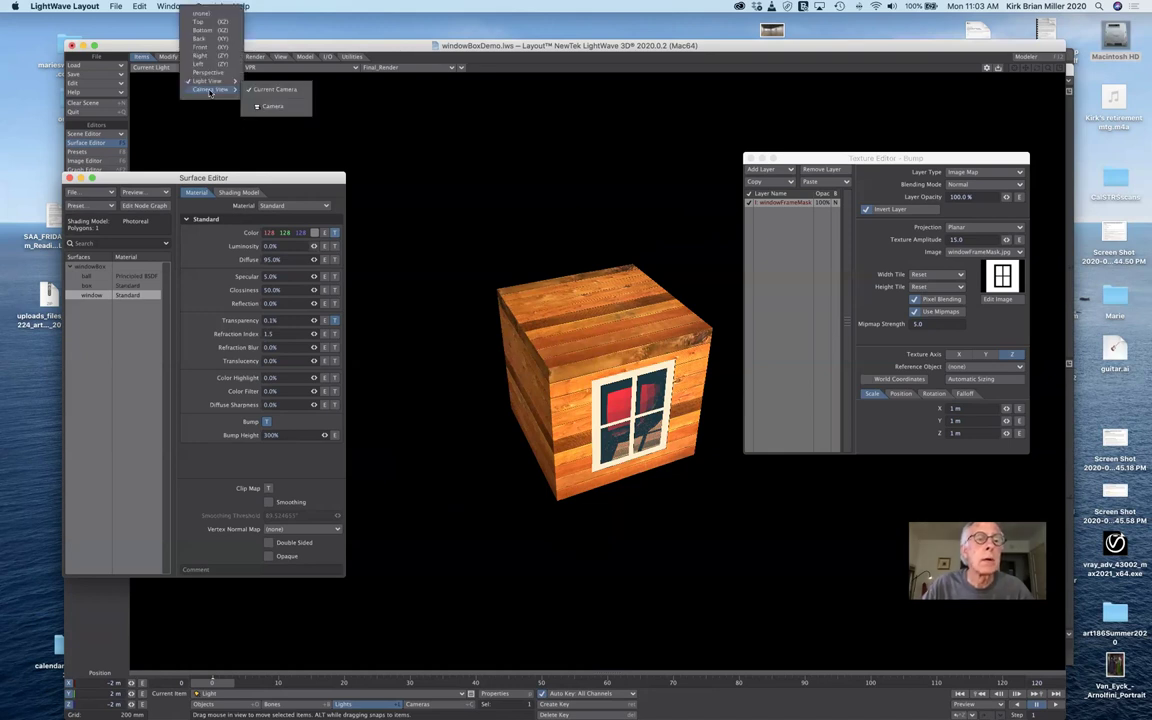
pyautogui.click(272, 89)
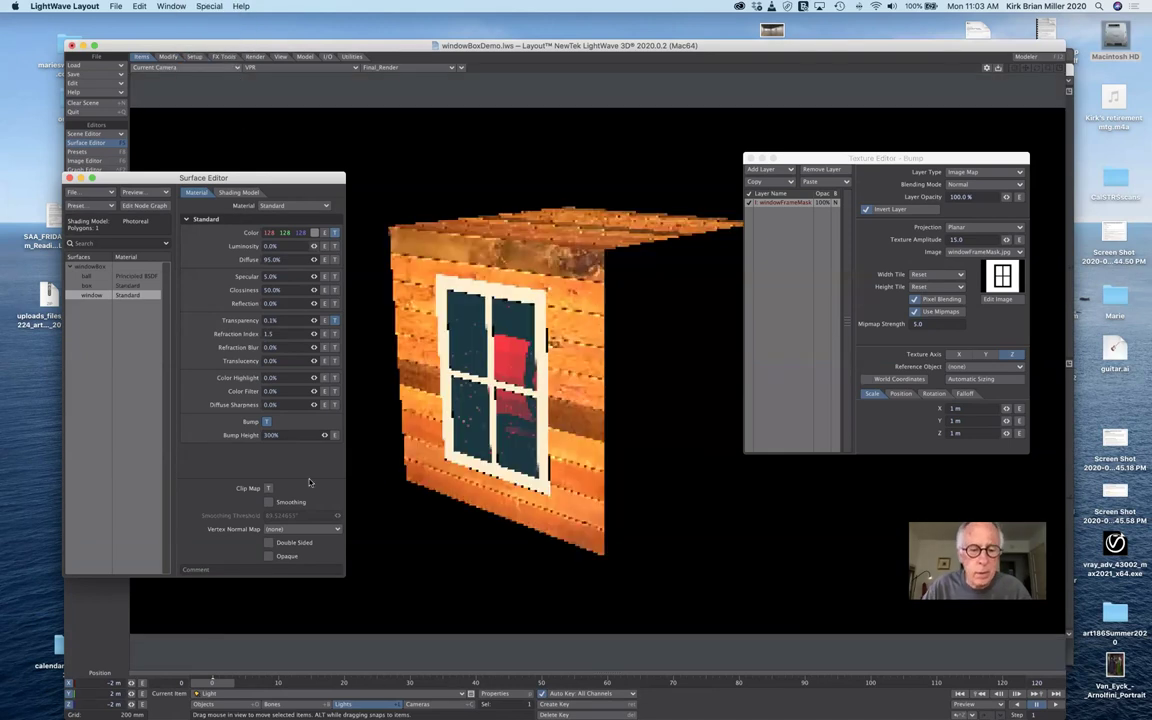
# Make the camera the current item and restore the current camera view in the viewport.
pyautogui.click(430, 705)
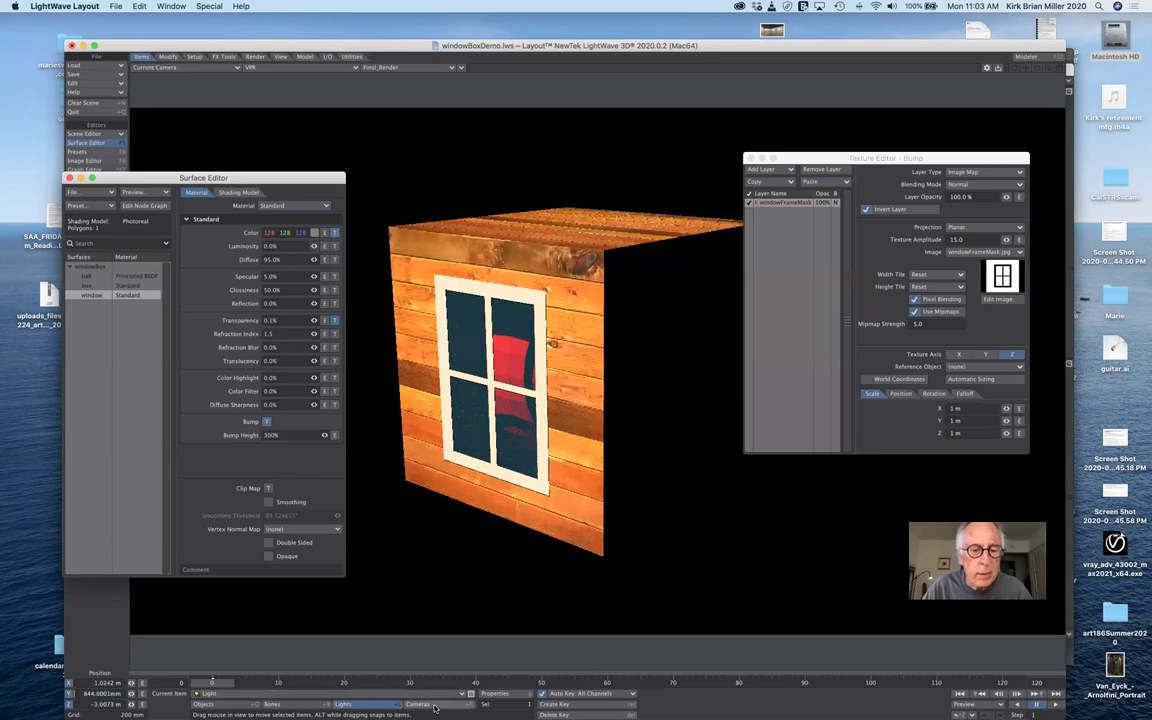
pyautogui.click(286, 434)
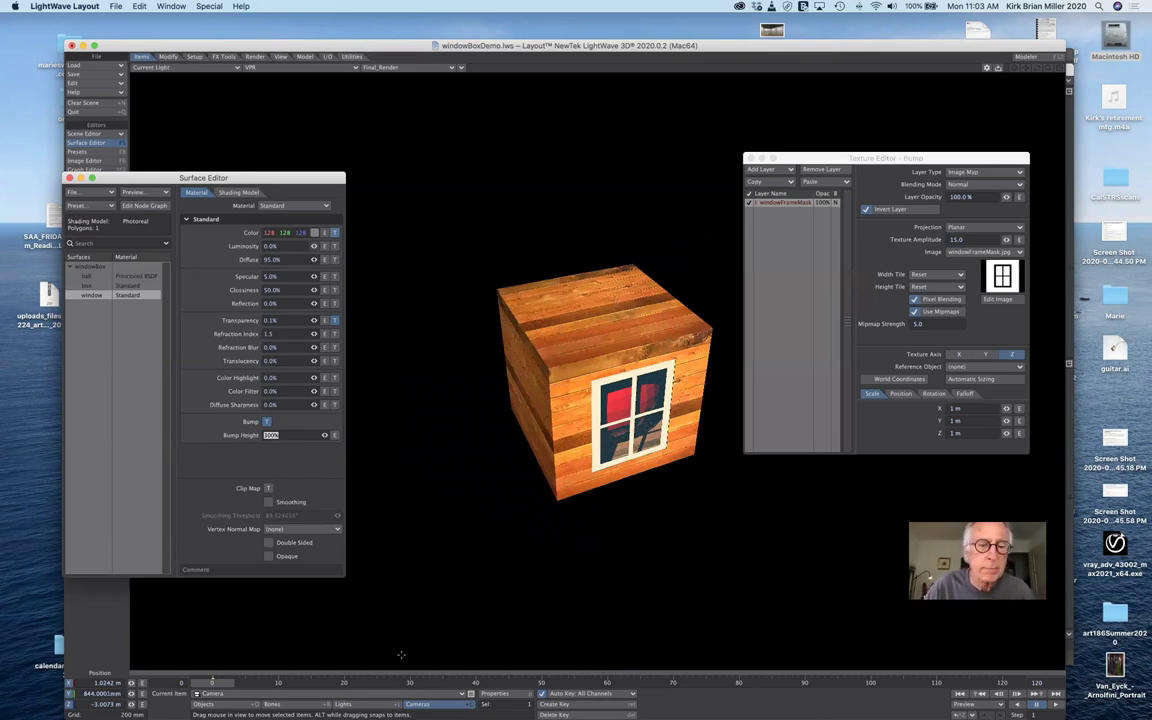
pyautogui.click(222, 92)
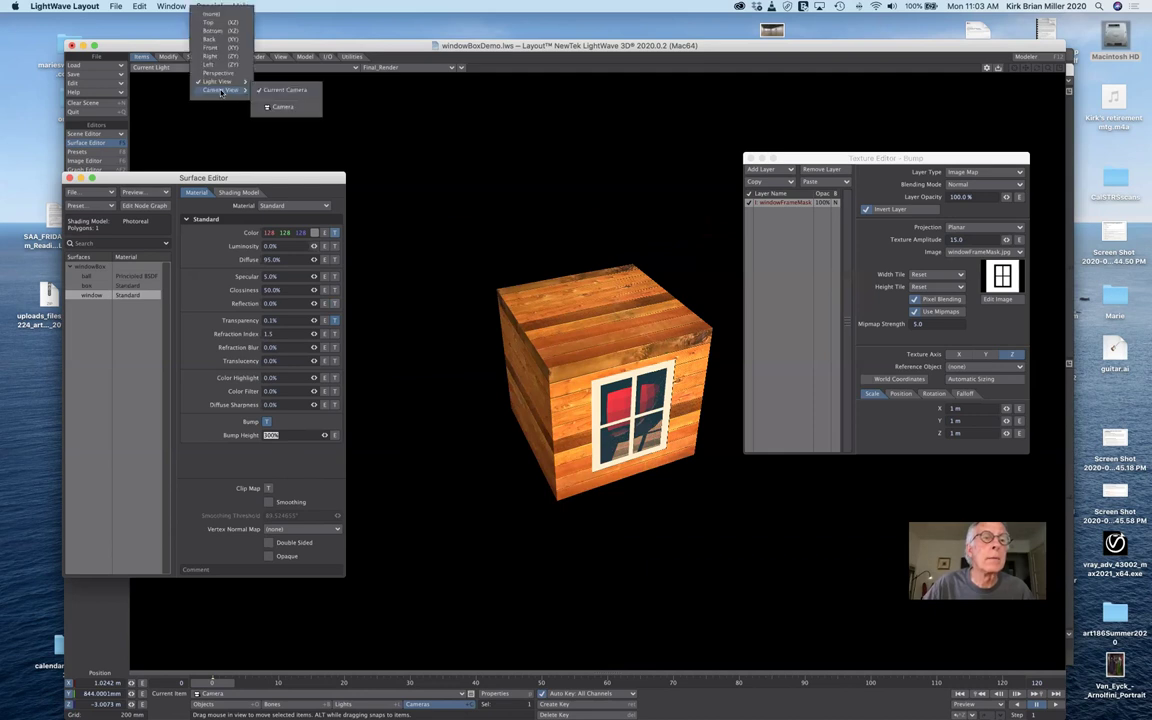
pyautogui.click(222, 92)
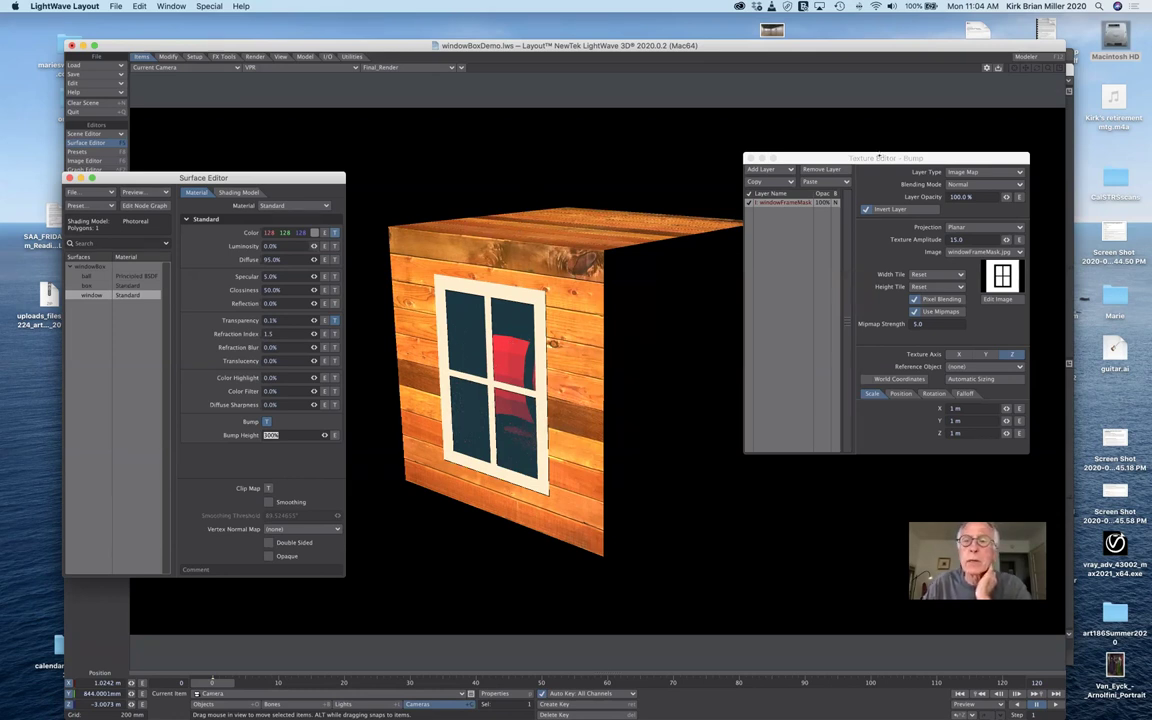
# Move the bump Texture Editor away from the box and close the Surface Editor.
pyautogui.moveTo(880, 159); pyautogui.dragTo(943, 115)
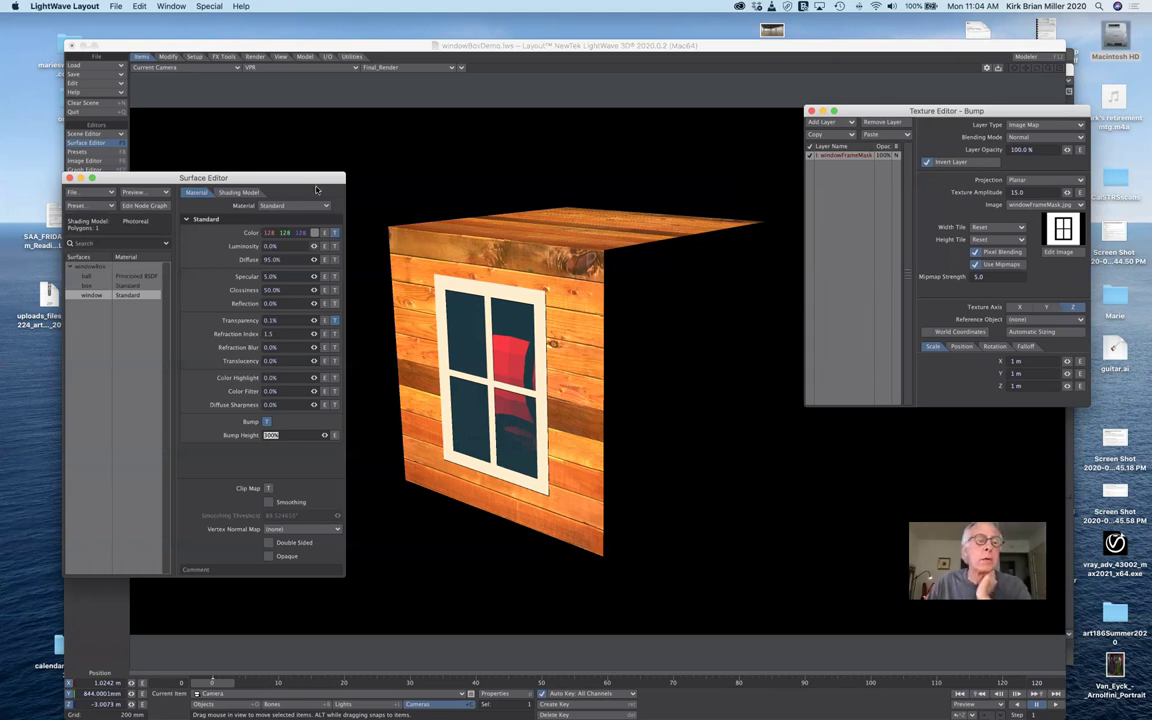
pyautogui.moveTo(285, 176); pyautogui.dragTo(290, 181)
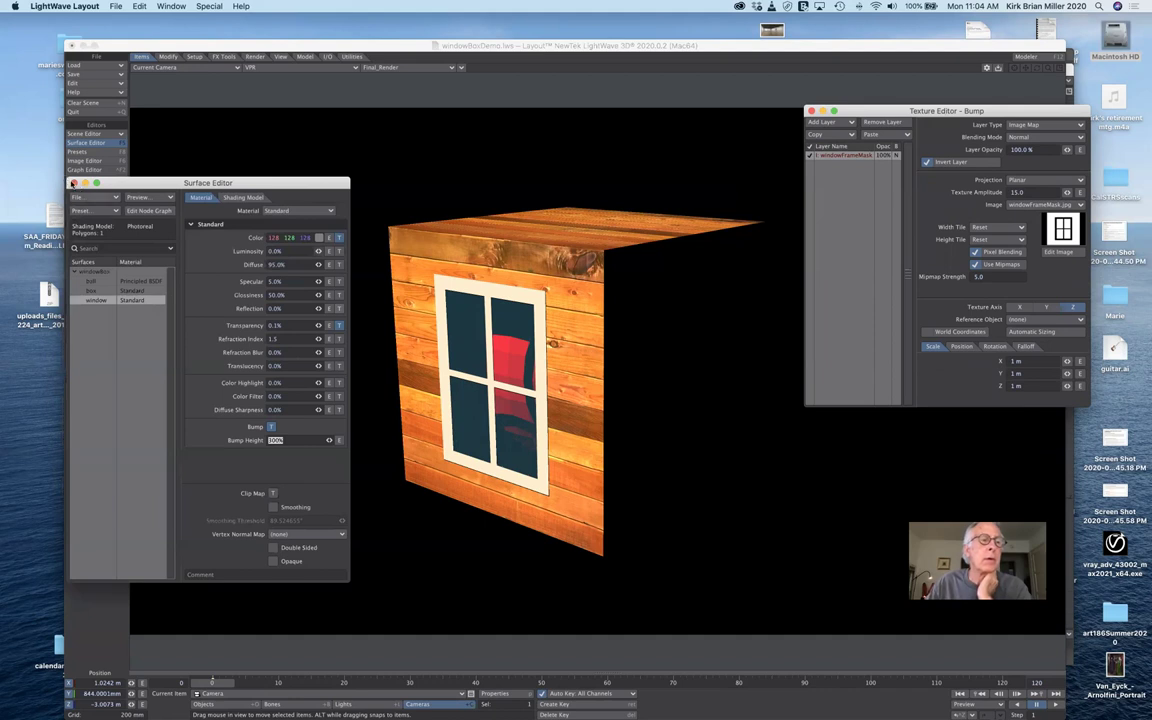
pyautogui.click(72, 184)
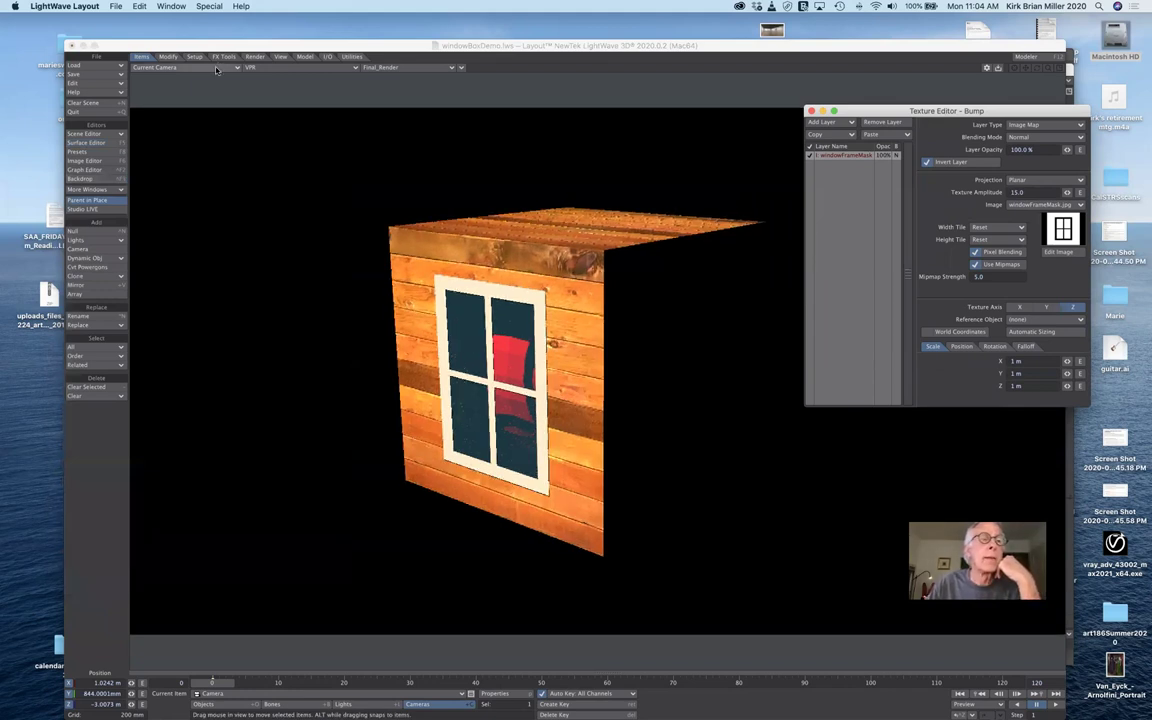
# Switch the viewport to the Top view in Wireframe display.
pyautogui.click(216, 68)
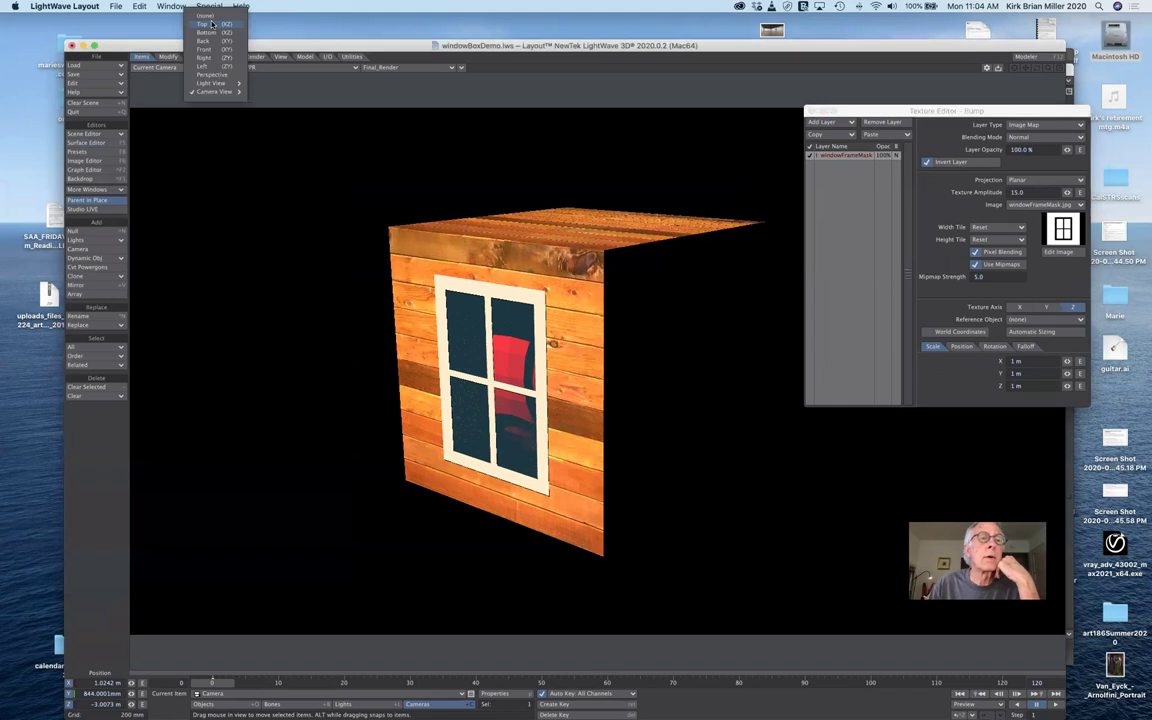
pyautogui.click(296, 70)
pyautogui.press('2')
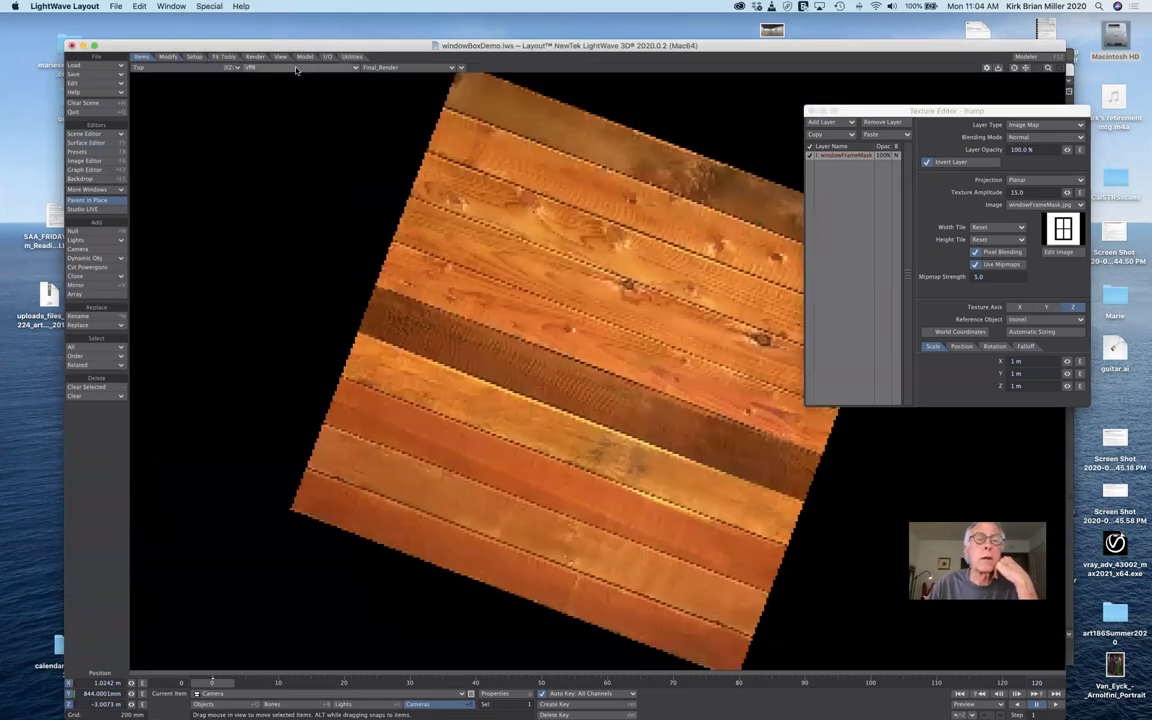
pyautogui.click(296, 70)
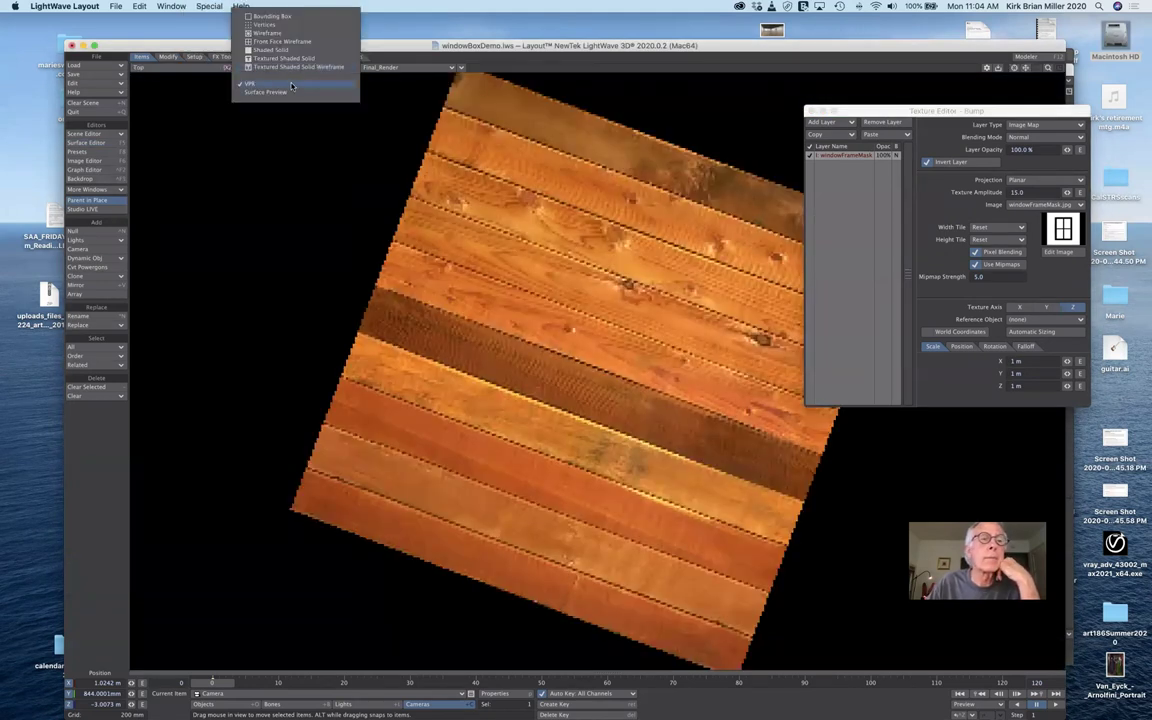
pyautogui.click(280, 33)
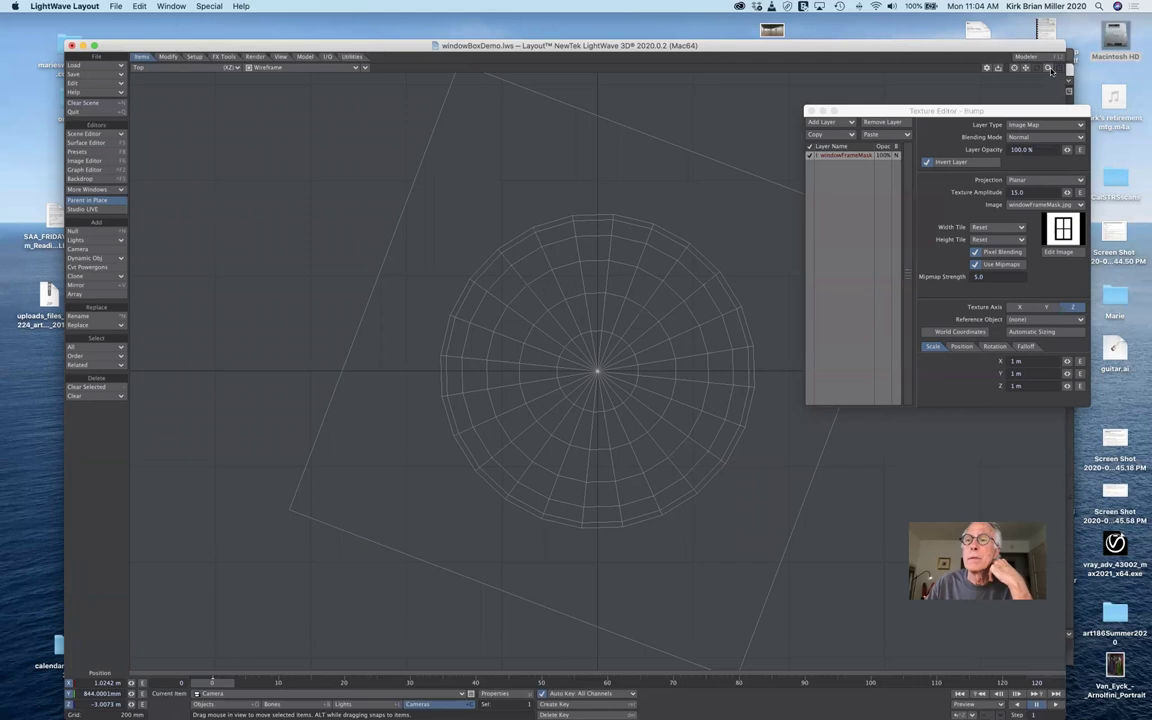
# Add a Point light with the default name and move it beside the box to about X 883 mm, Z -317 mm.
pyautogui.moveTo(1048, 67)
pyautogui.mouseDown()
pyautogui.moveTo(1030, 67)
pyautogui.moveTo(1050, 67)
pyautogui.mouseUp()
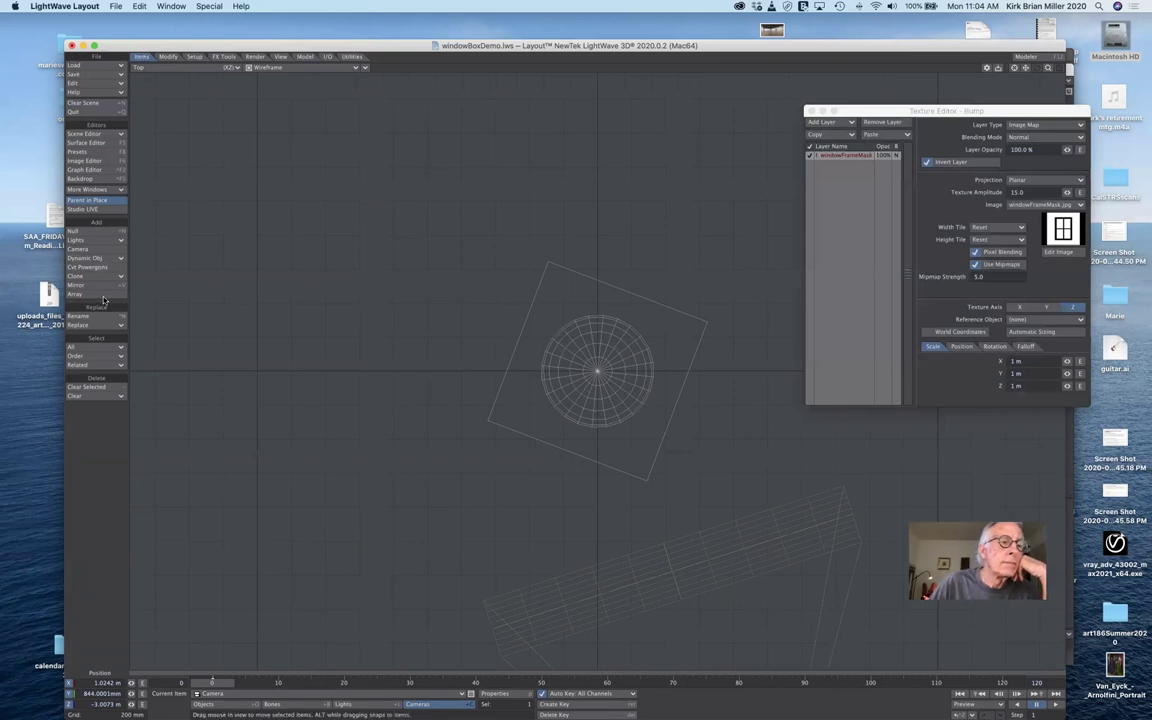
pyautogui.click(87, 242)
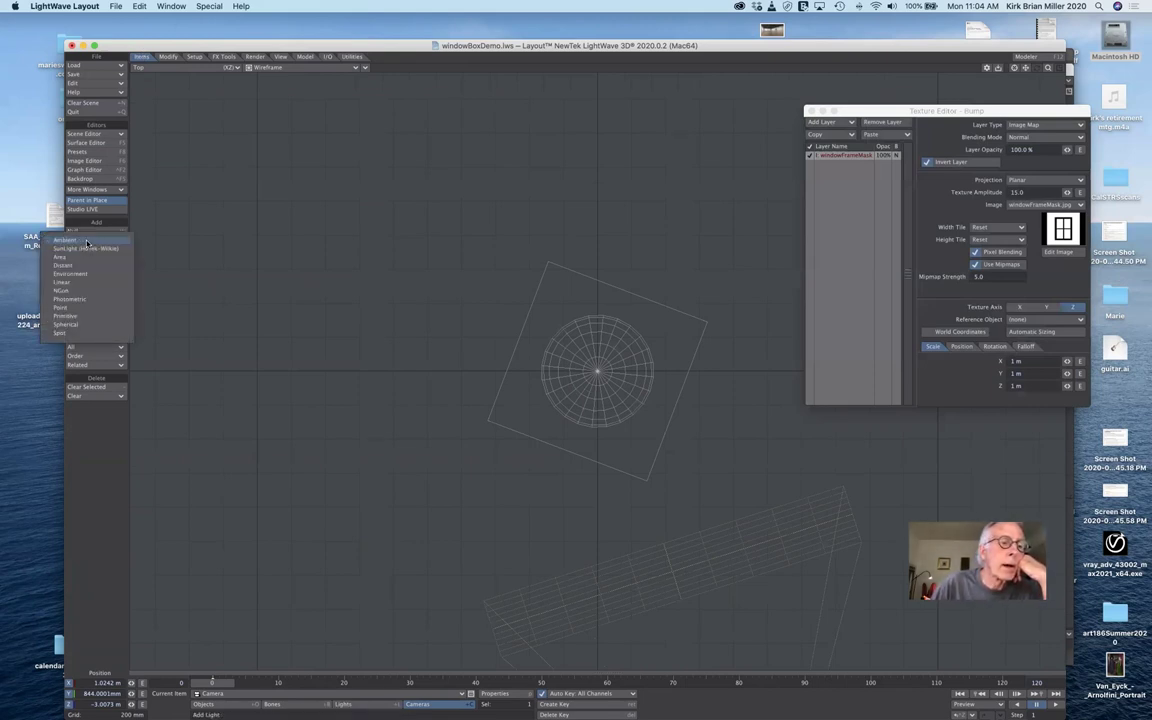
pyautogui.click(84, 309)
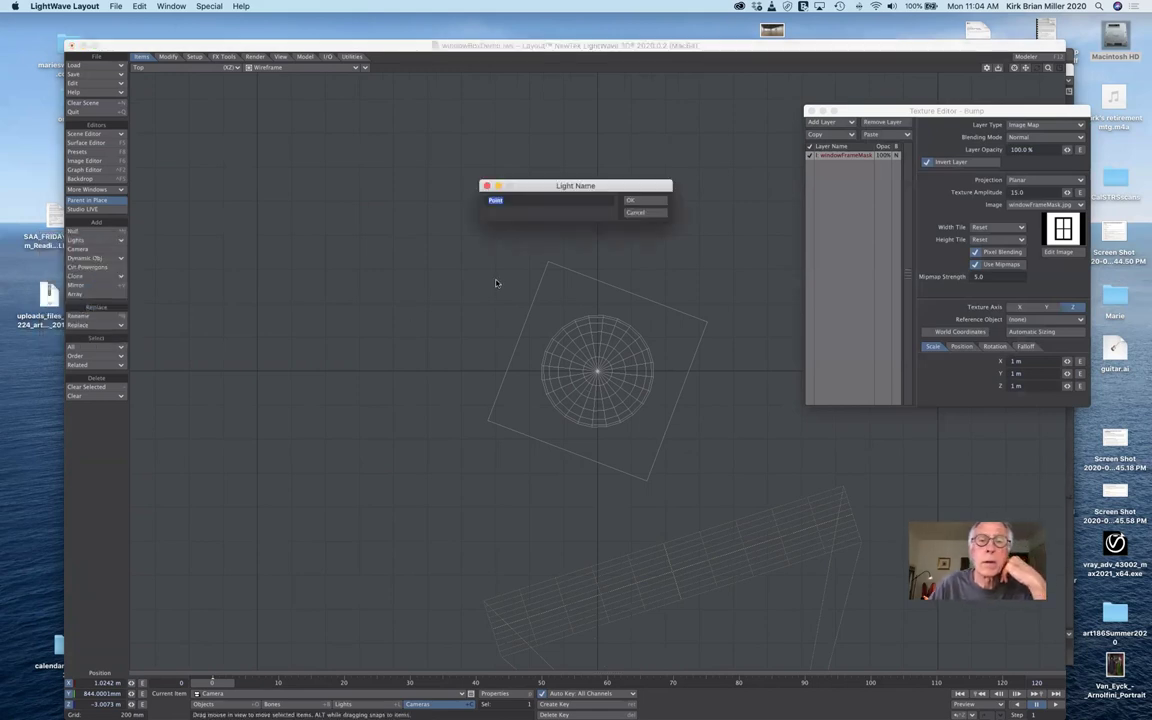
pyautogui.click(646, 200)
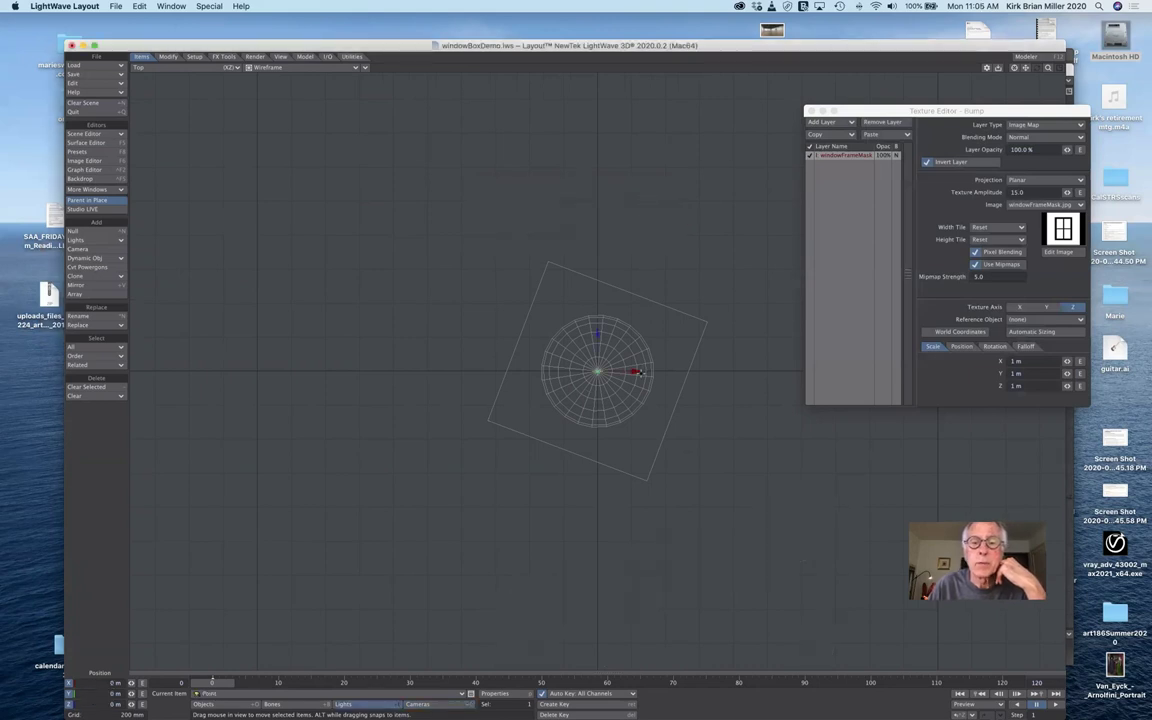
pyautogui.moveTo(635, 371); pyautogui.dragTo(782, 371)
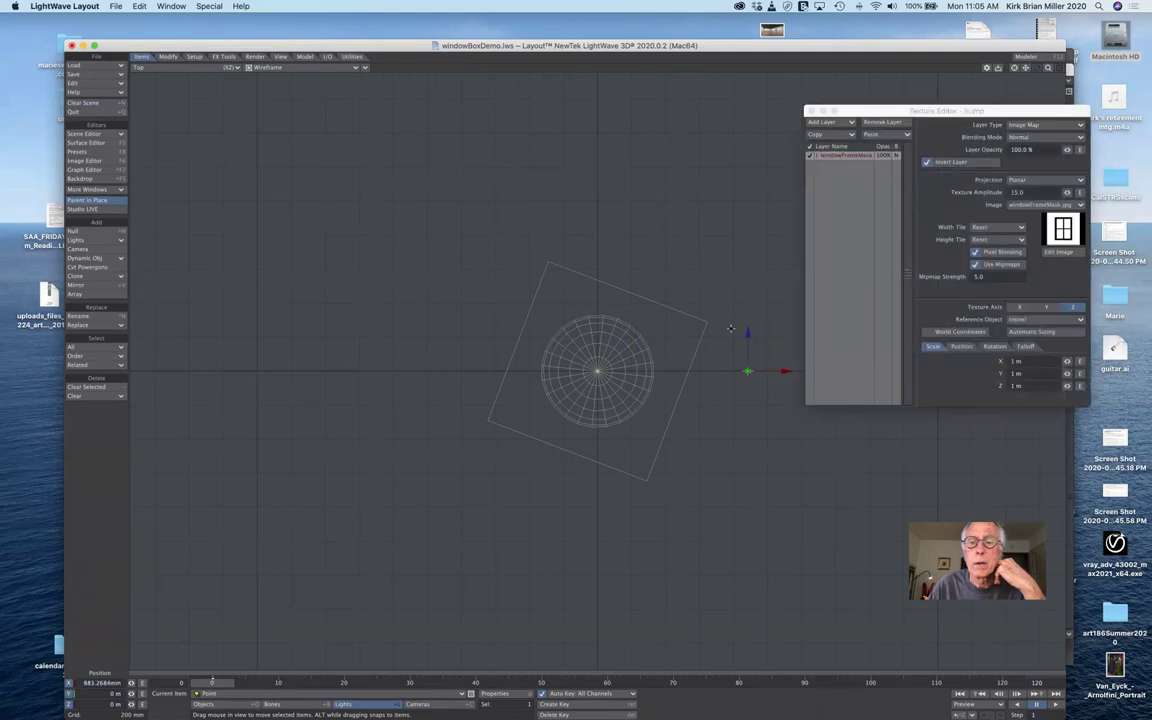
pyautogui.moveTo(745, 330); pyautogui.dragTo(746, 384)
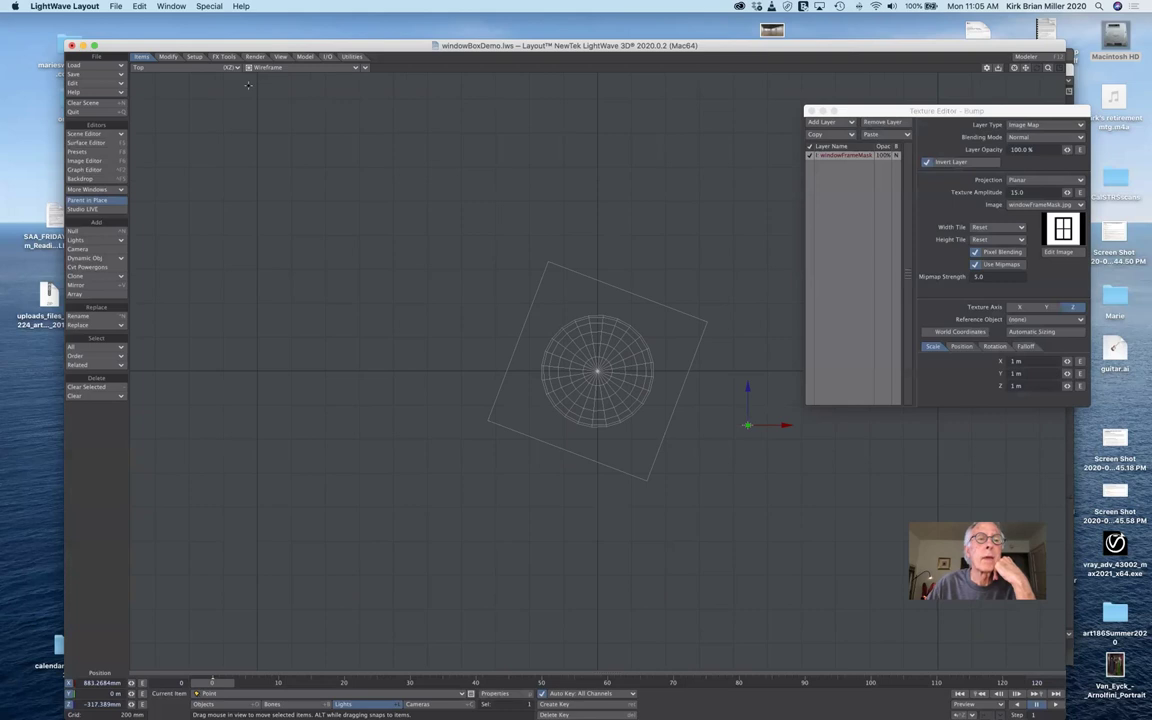
# Check the light's height in the Right view, and show the current camera view in VPR display.
pyautogui.click(172, 65)
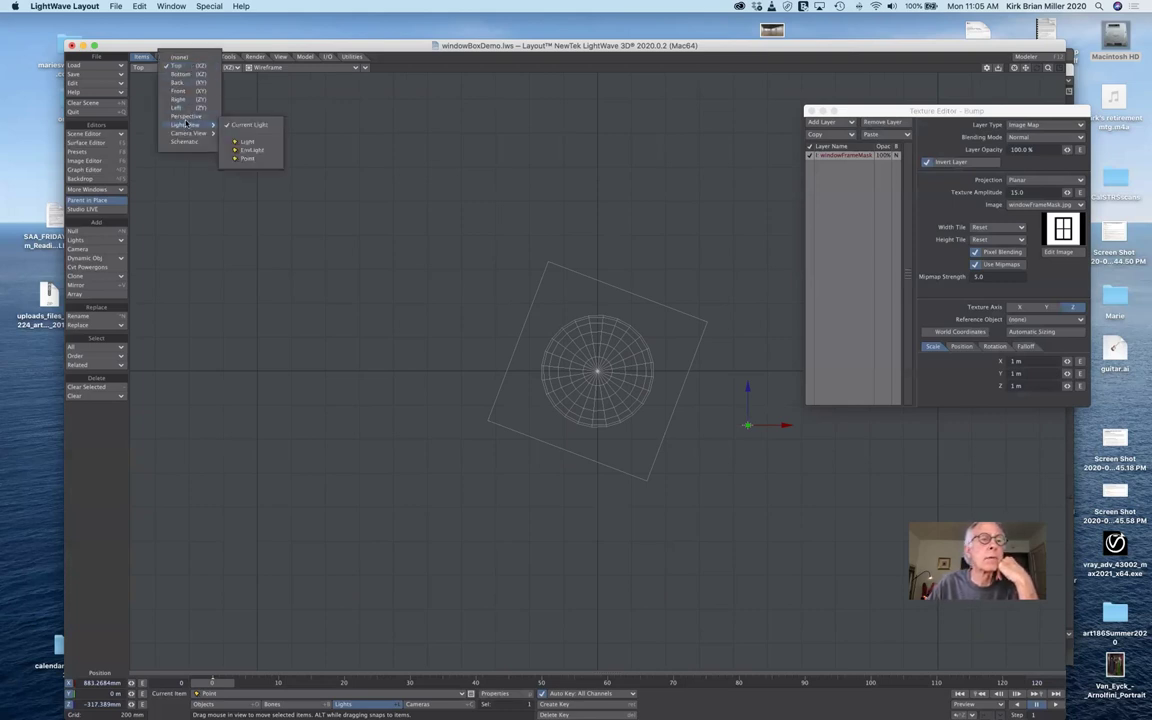
pyautogui.click(180, 99)
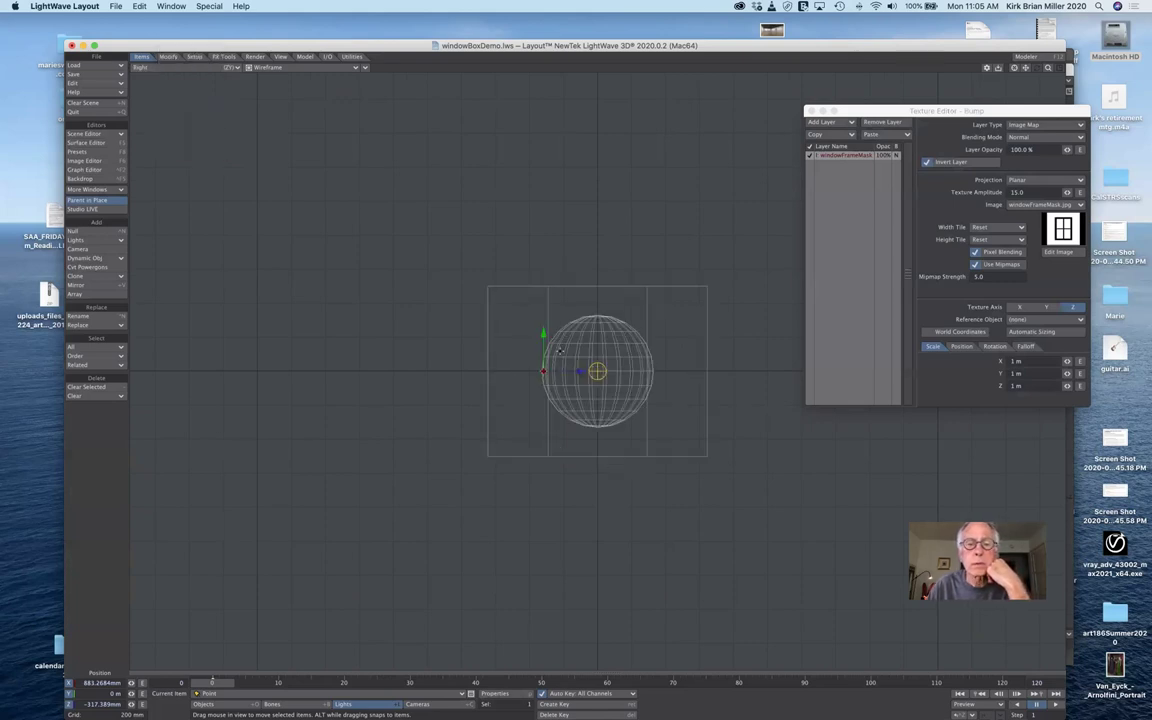
pyautogui.click(175, 68)
pyautogui.moveTo(178, 99)
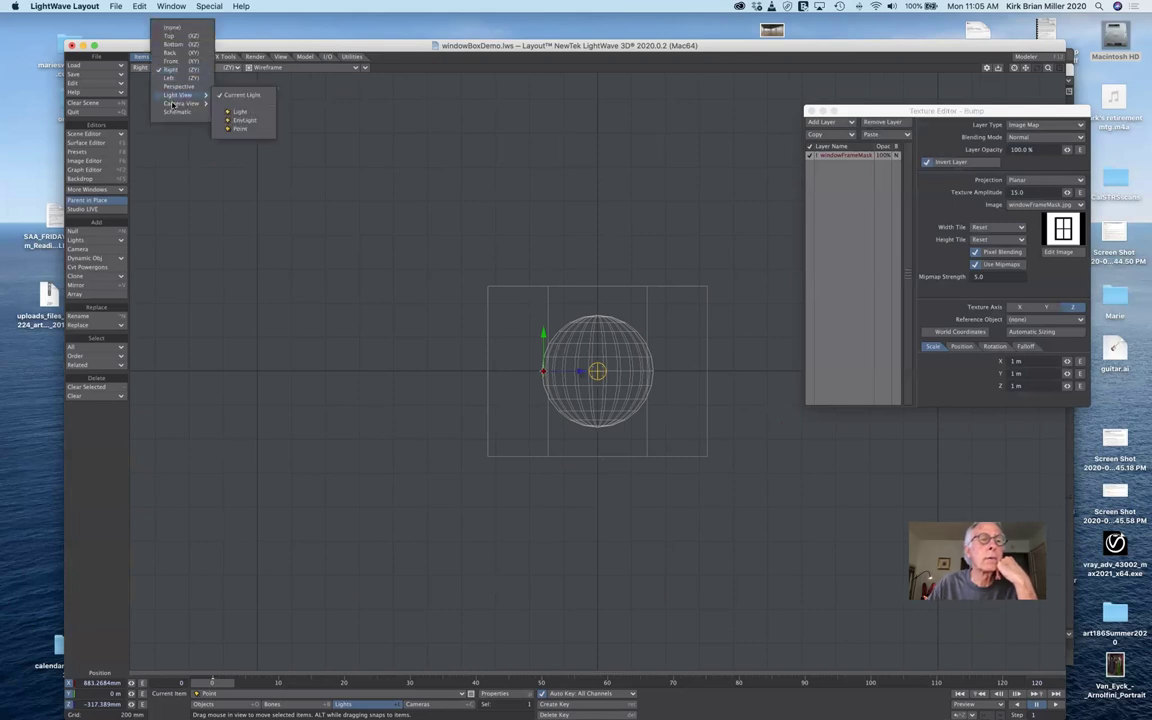
pyautogui.click(238, 104)
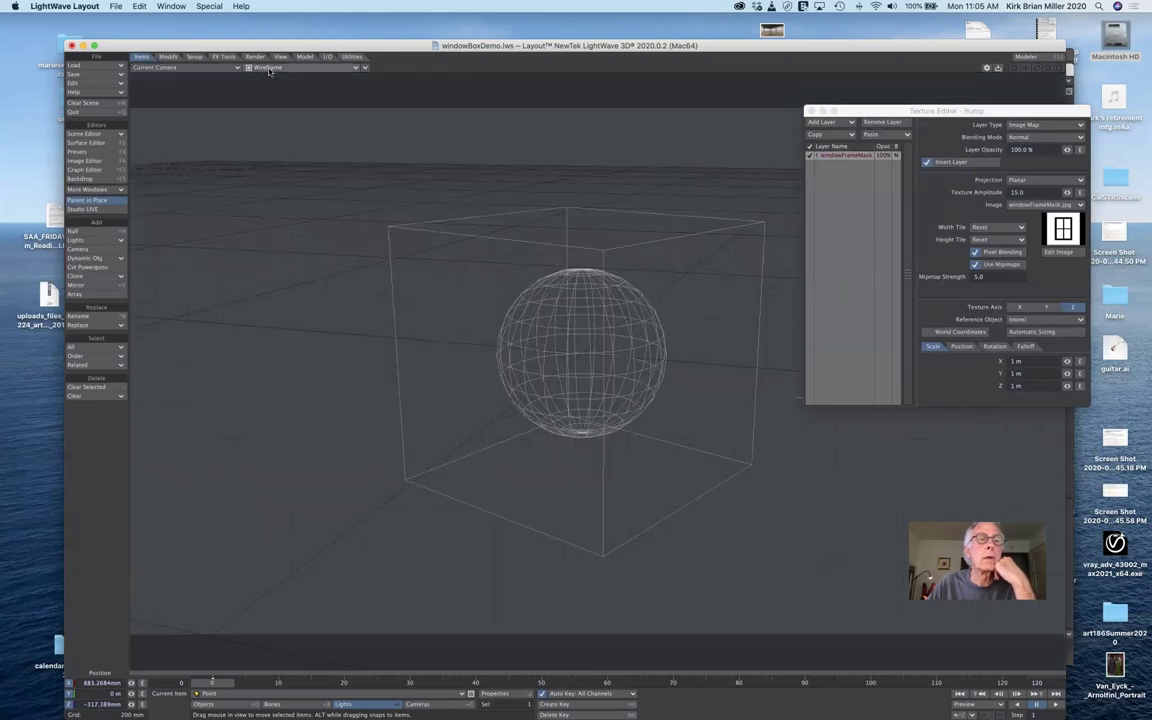
pyautogui.click(252, 67)
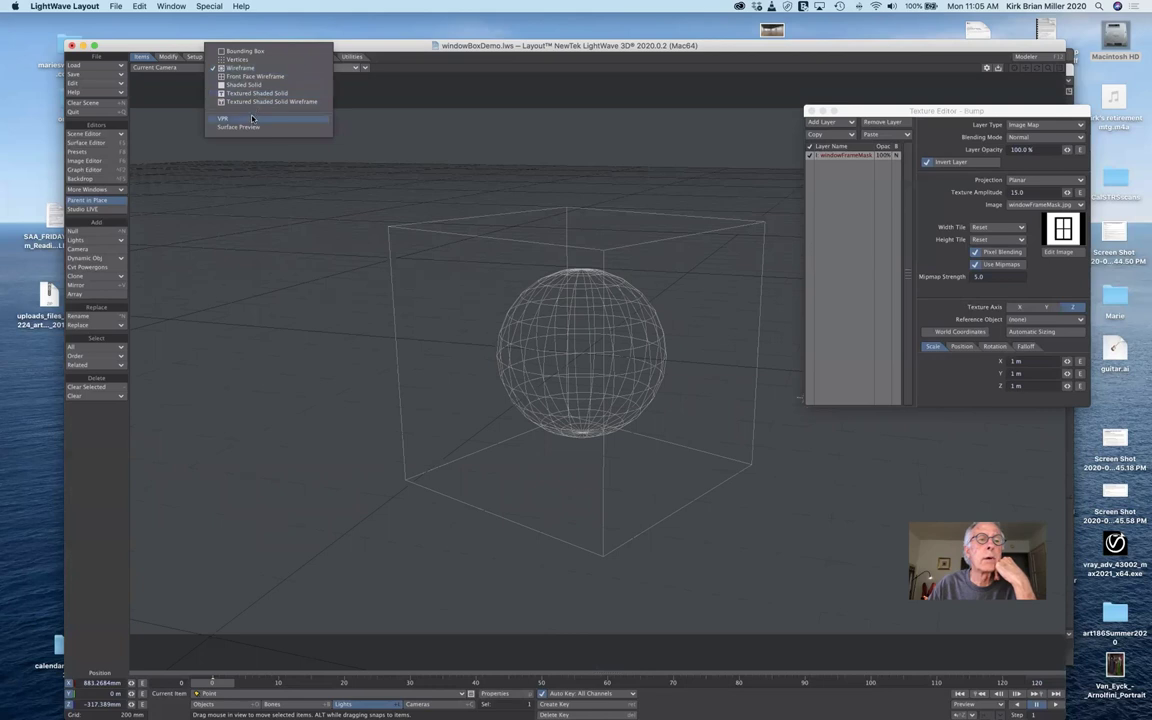
pyautogui.click(252, 117)
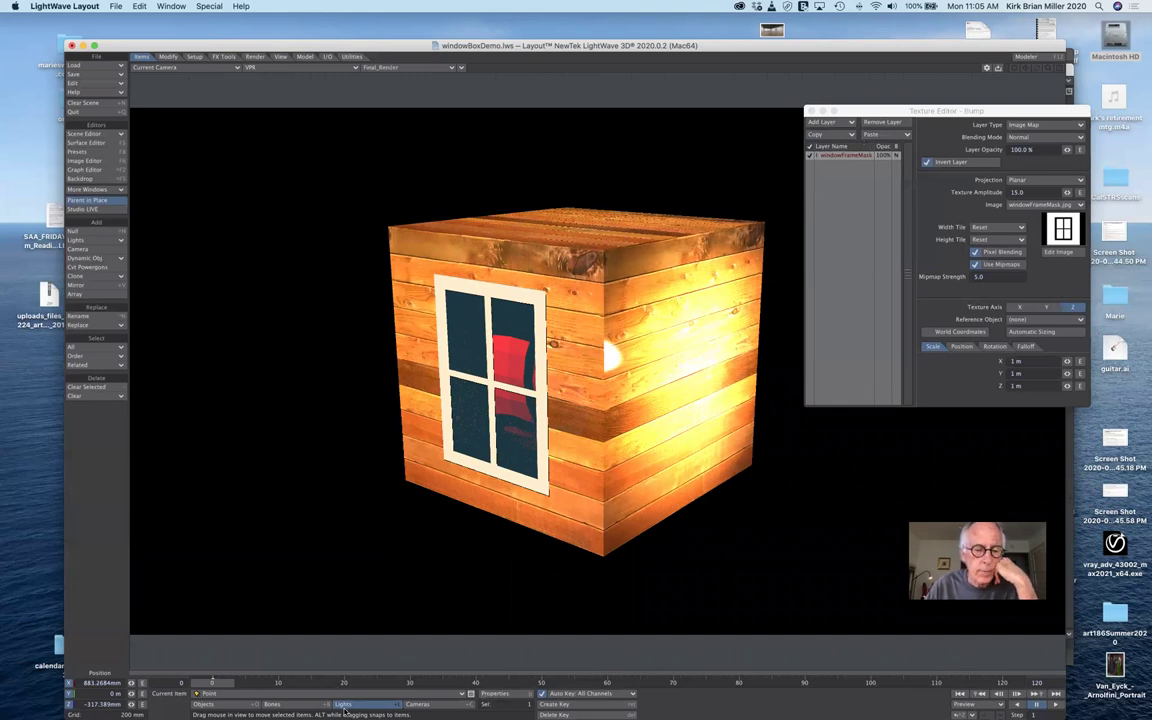
# Set the new point light's intensity to 1.0 lx in its properties.
pyautogui.click(512, 696)
pyautogui.click(505, 694)
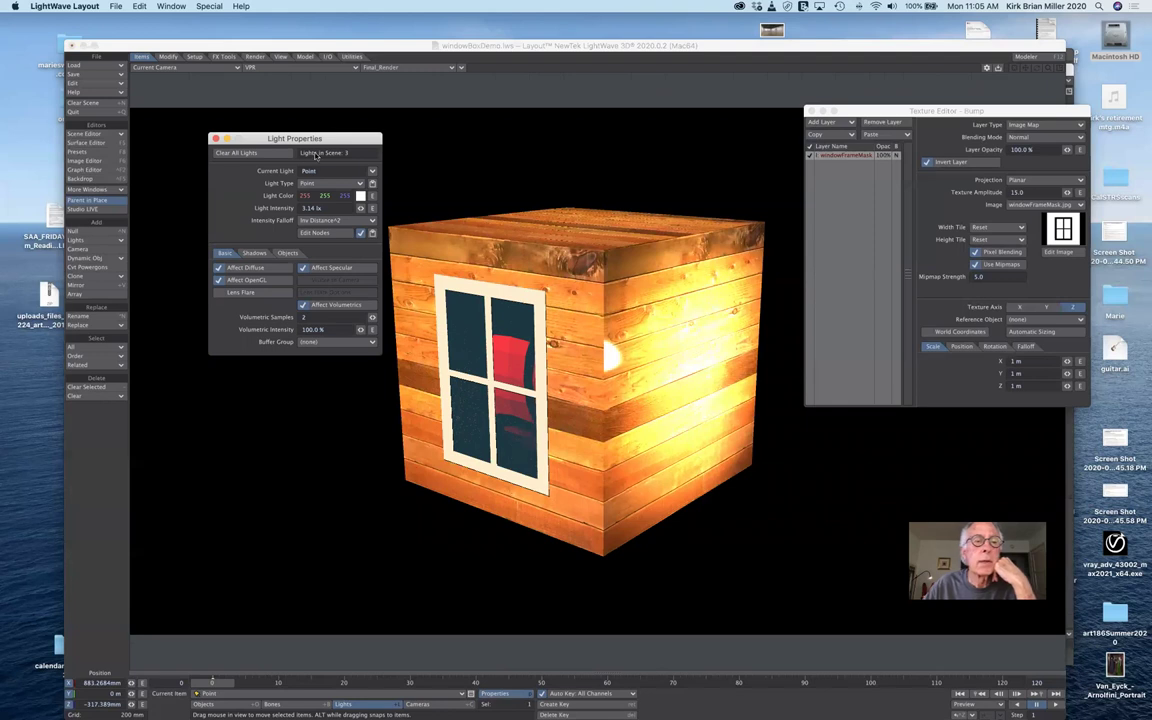
pyautogui.moveTo(297, 133); pyautogui.dragTo(256, 122)
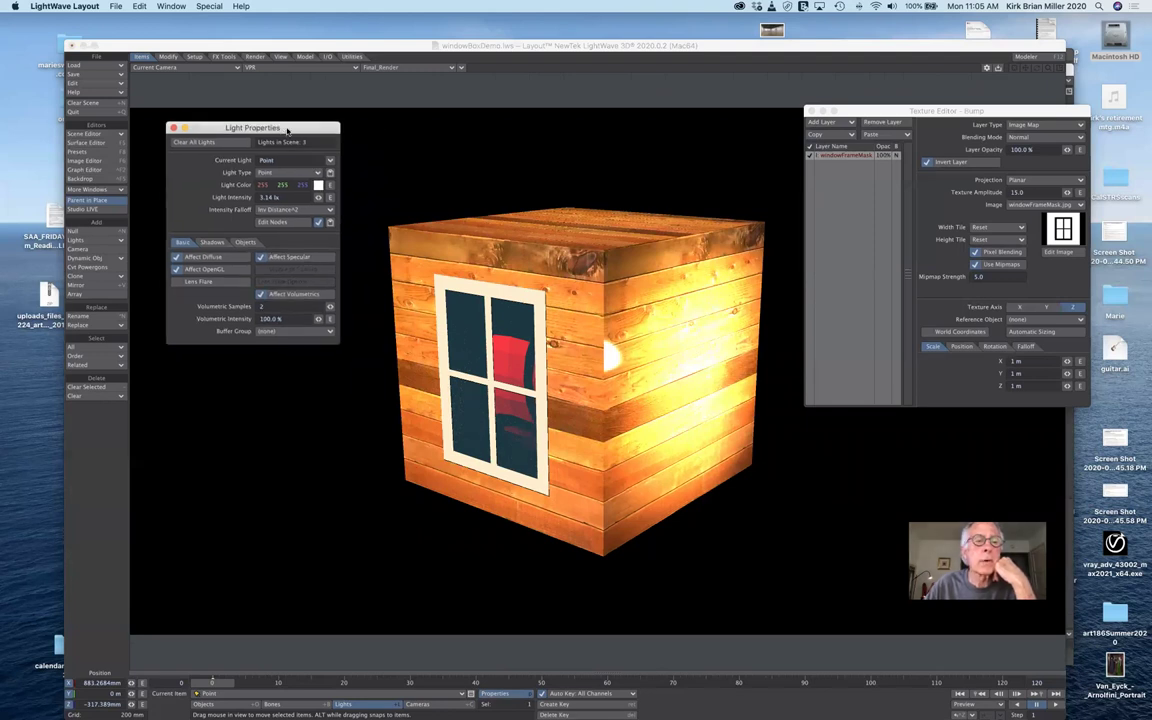
pyautogui.click(287, 197)
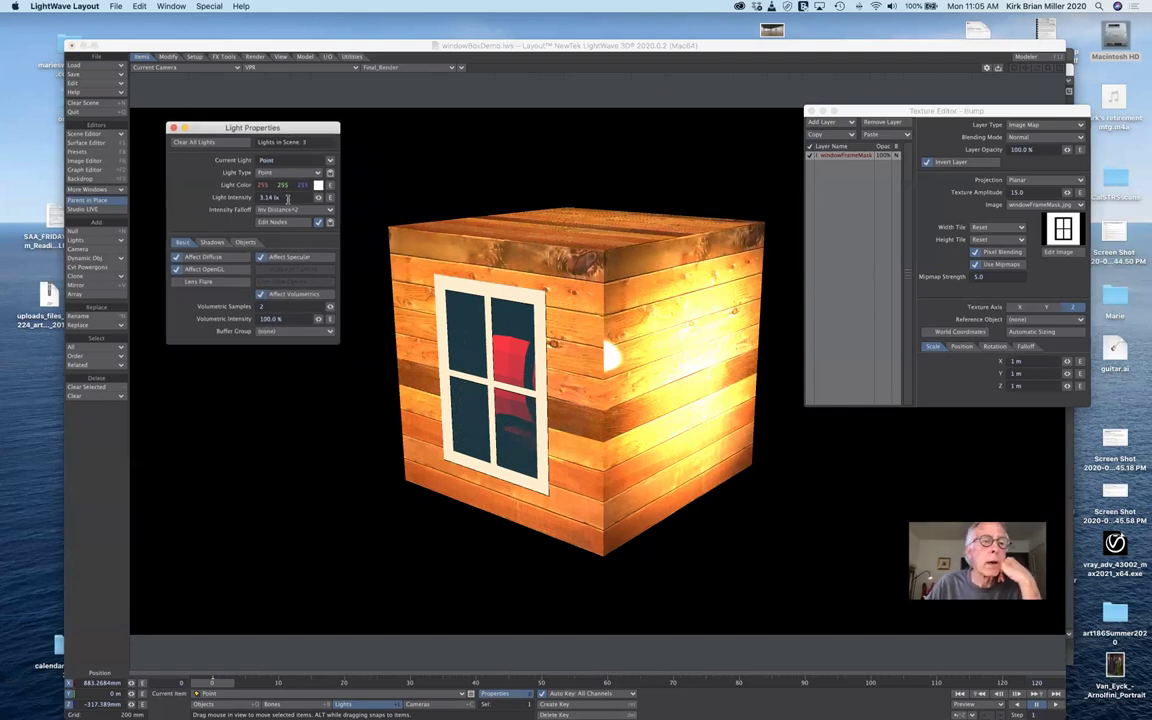
pyautogui.write('1')
pyautogui.press('Return')
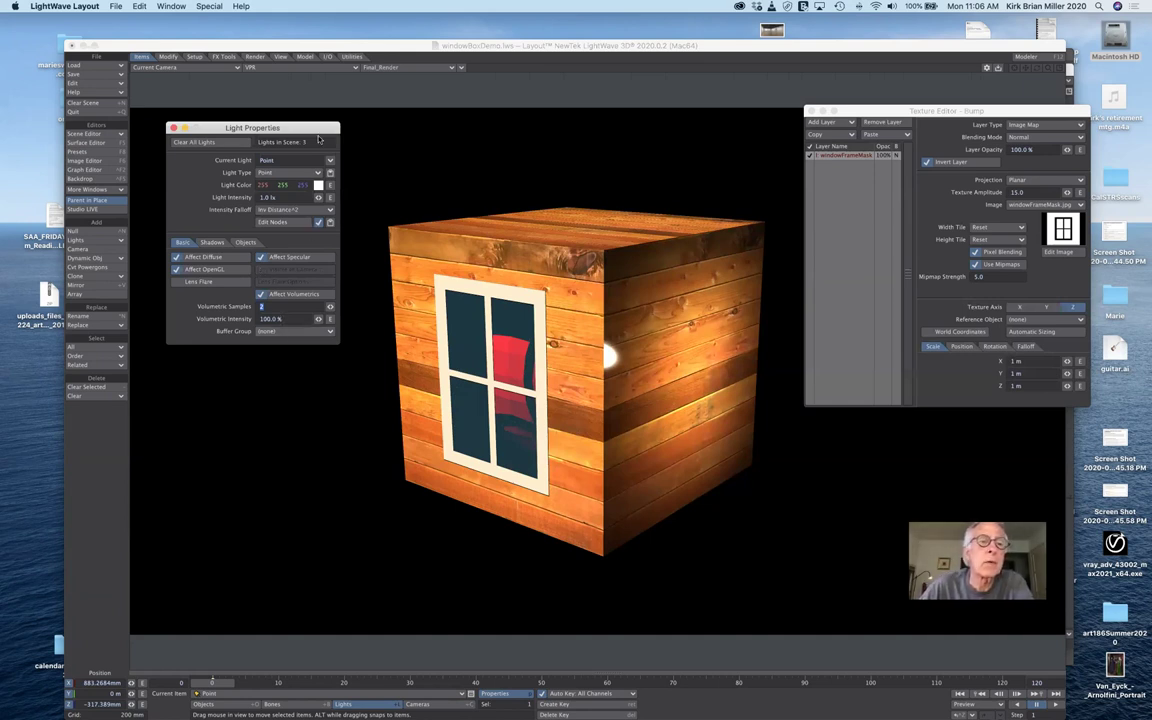
# Try the Area and Spot types on the new light and restore its Point type.
pyautogui.click(318, 175)
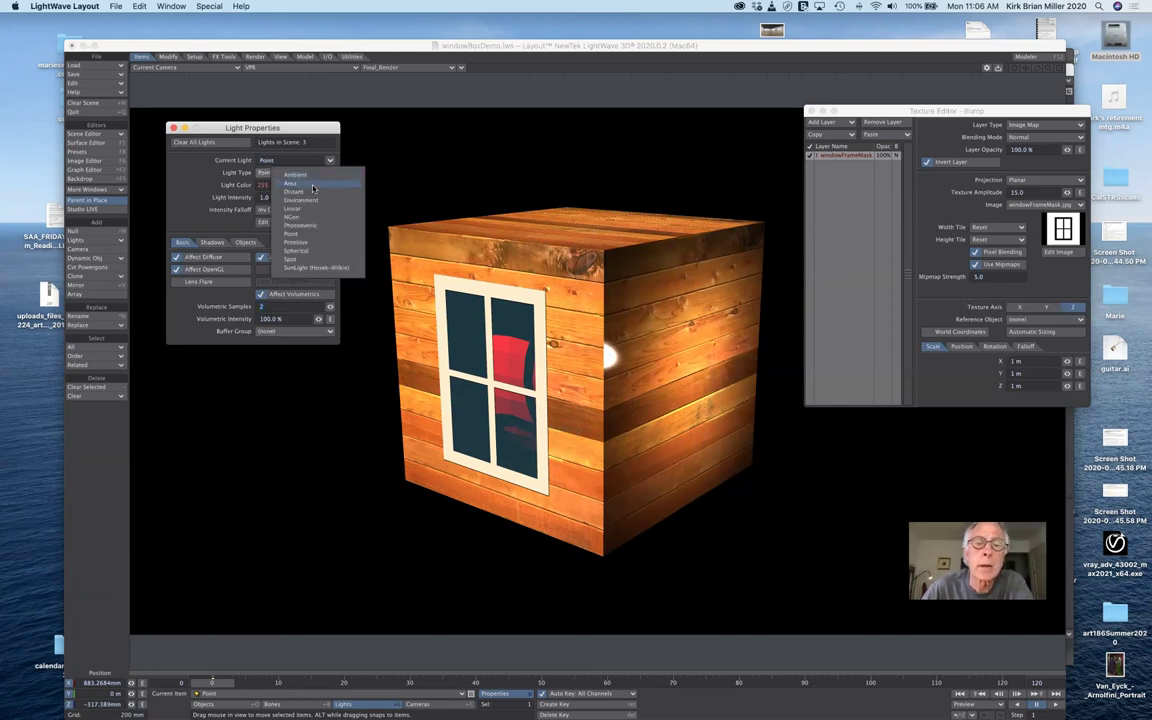
pyautogui.click(313, 187)
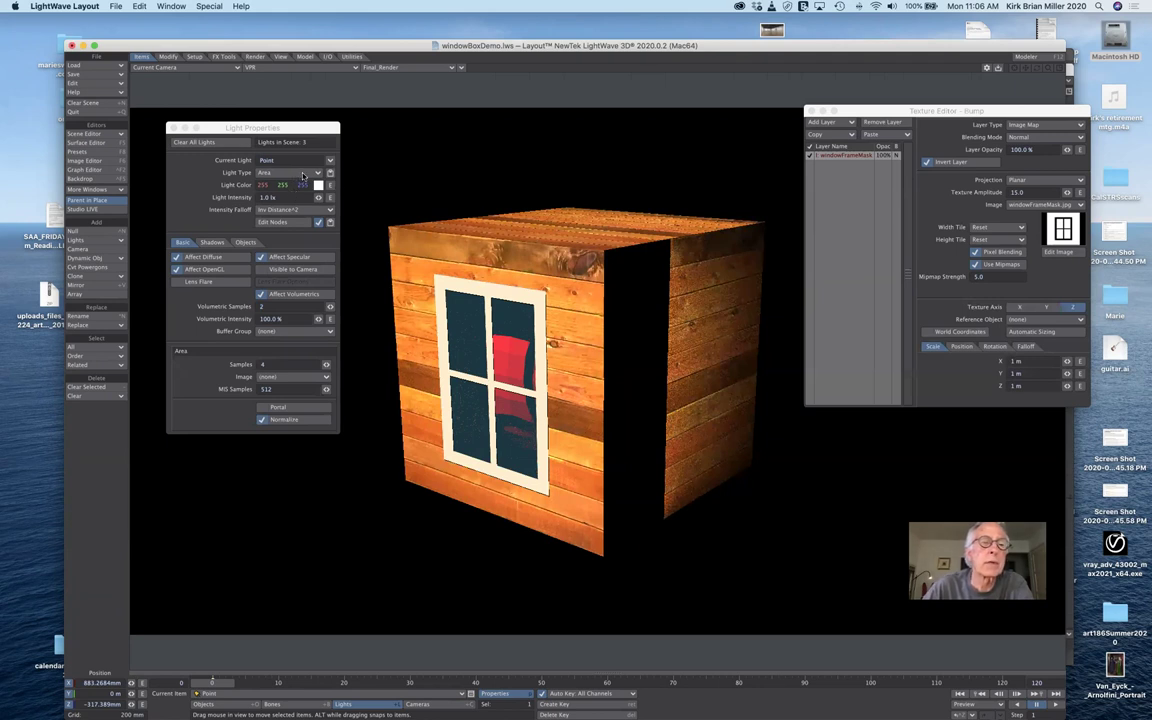
pyautogui.click(303, 176)
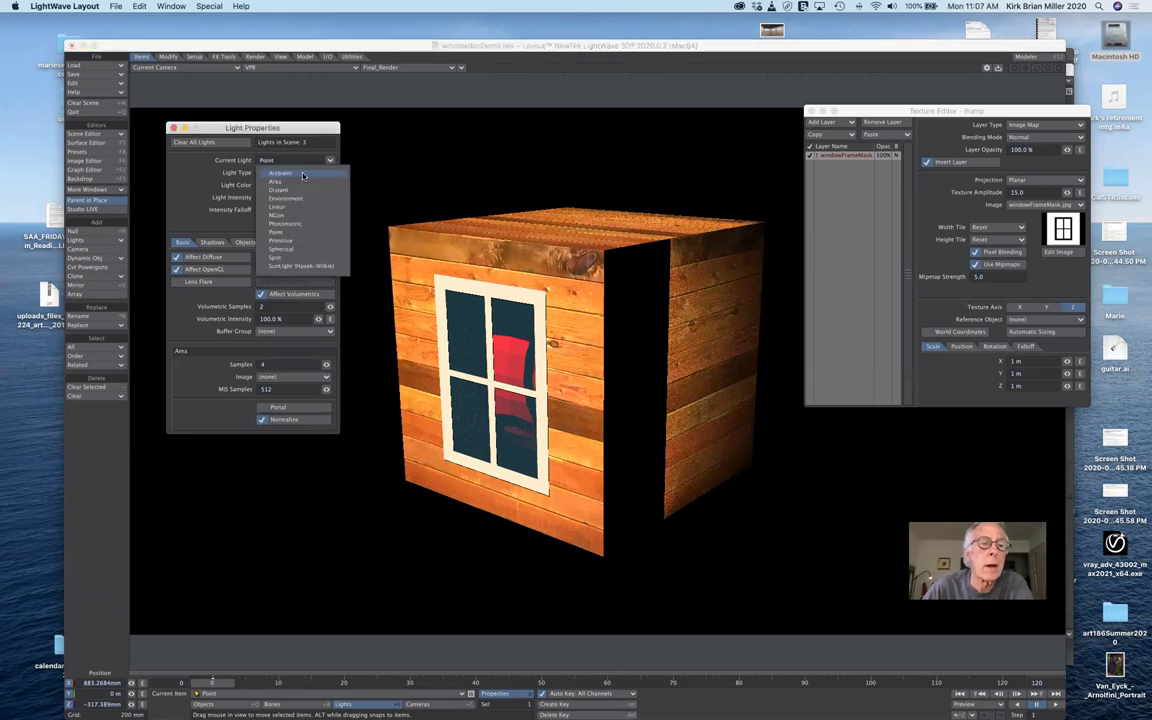
pyautogui.click(287, 259)
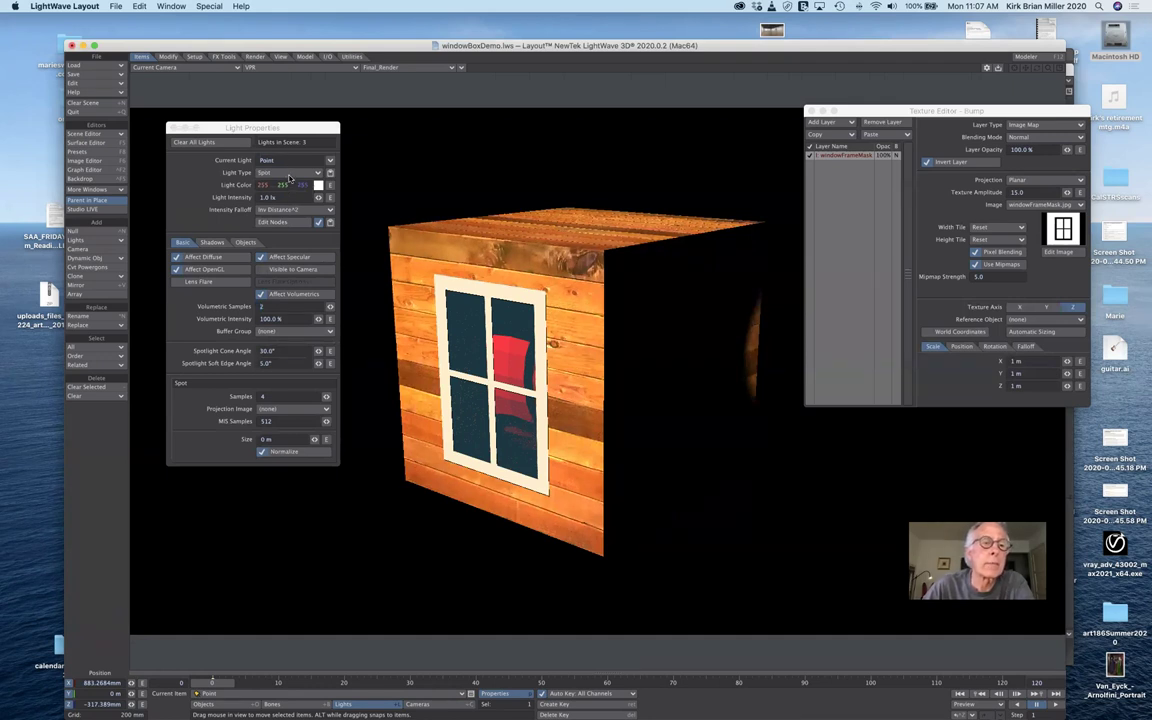
pyautogui.click(289, 175)
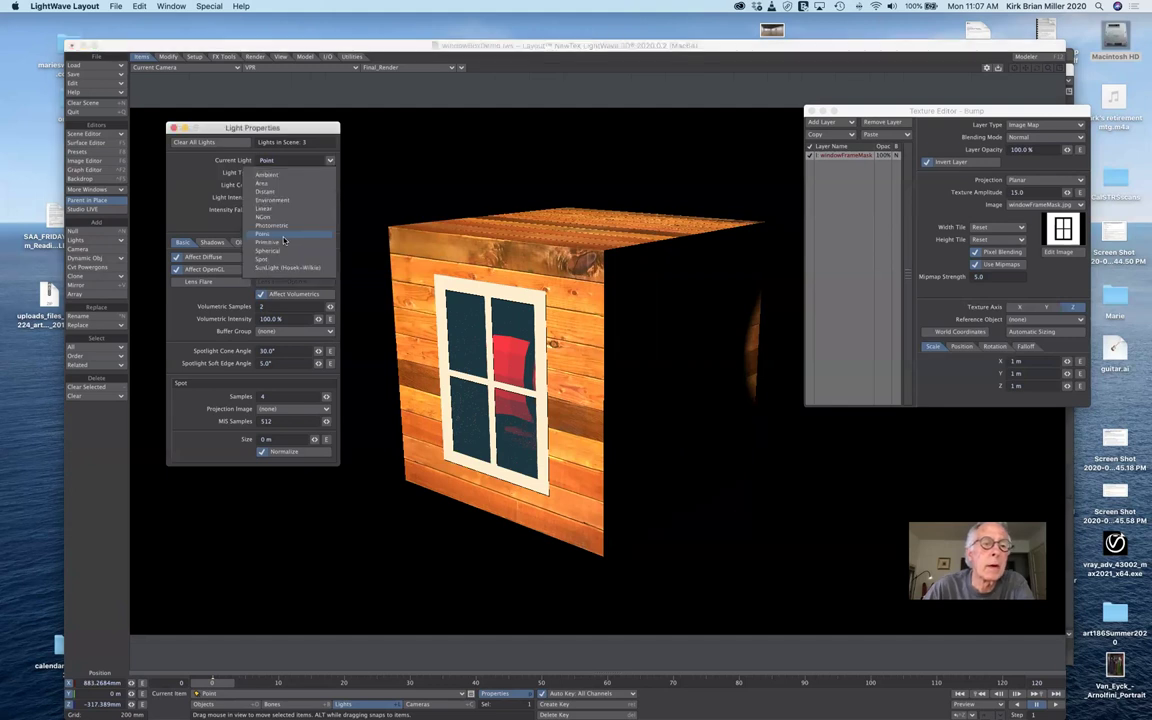
pyautogui.click(284, 236)
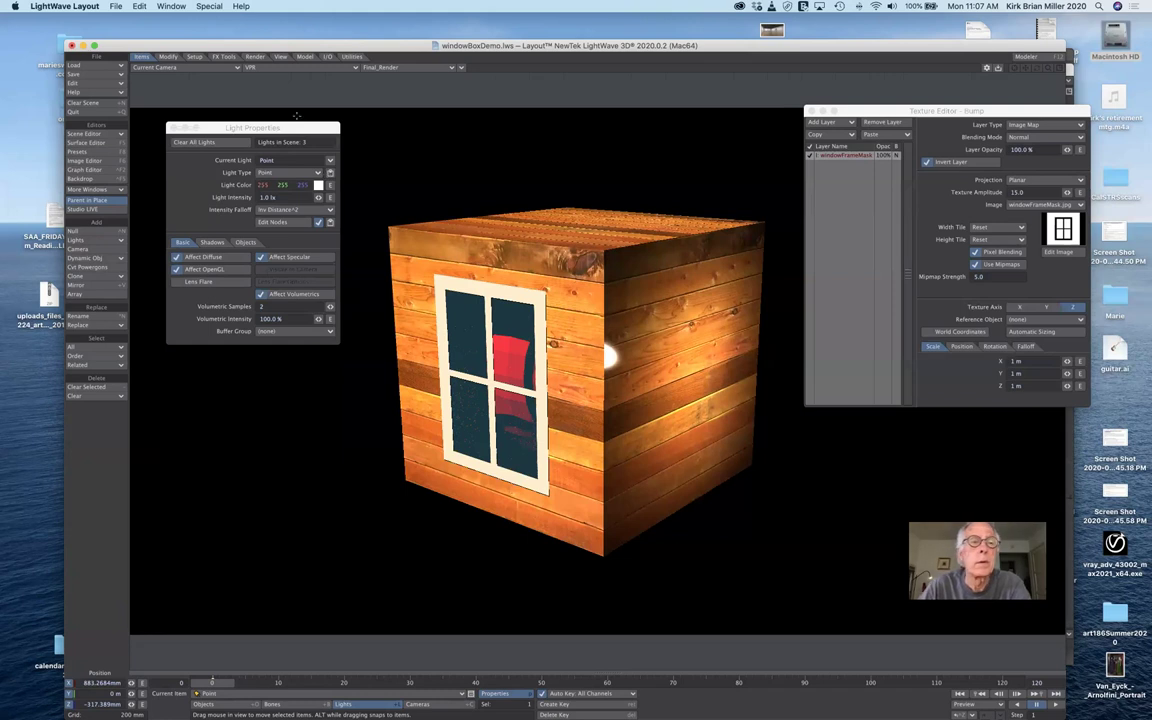
# Move the light's properties clear of the box and save the scene over the existing windowBoxDemo.lws.
pyautogui.moveTo(296, 118); pyautogui.dragTo(270, 142)
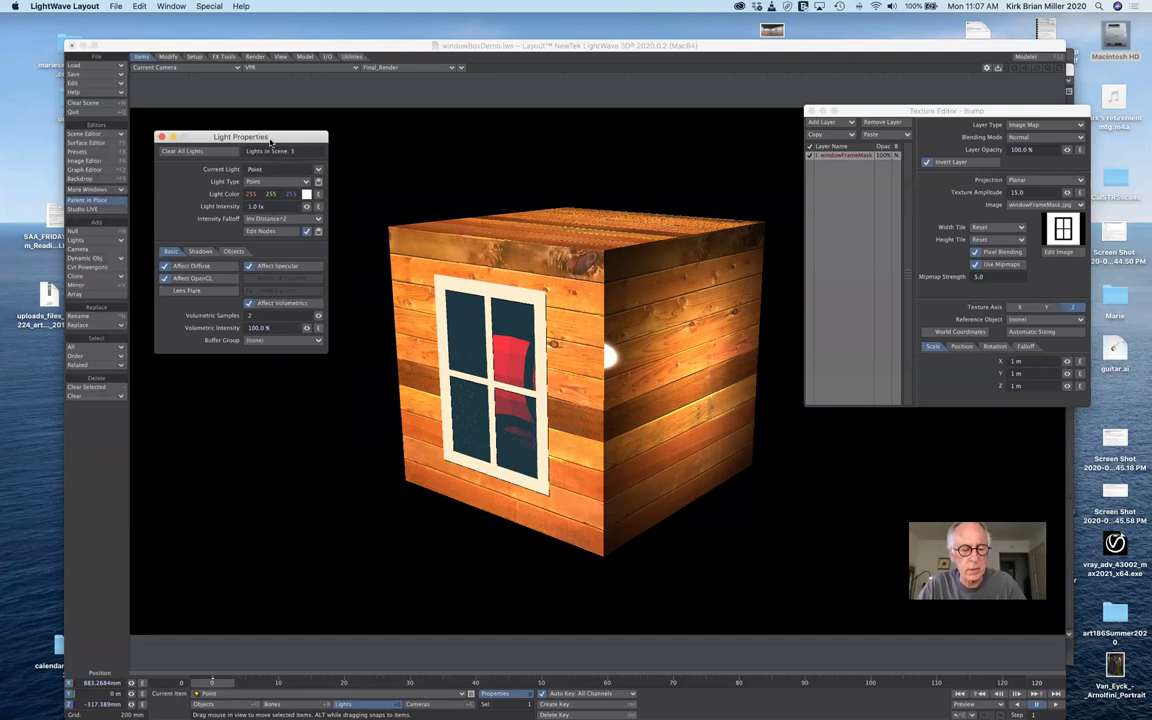
pyautogui.press('s')
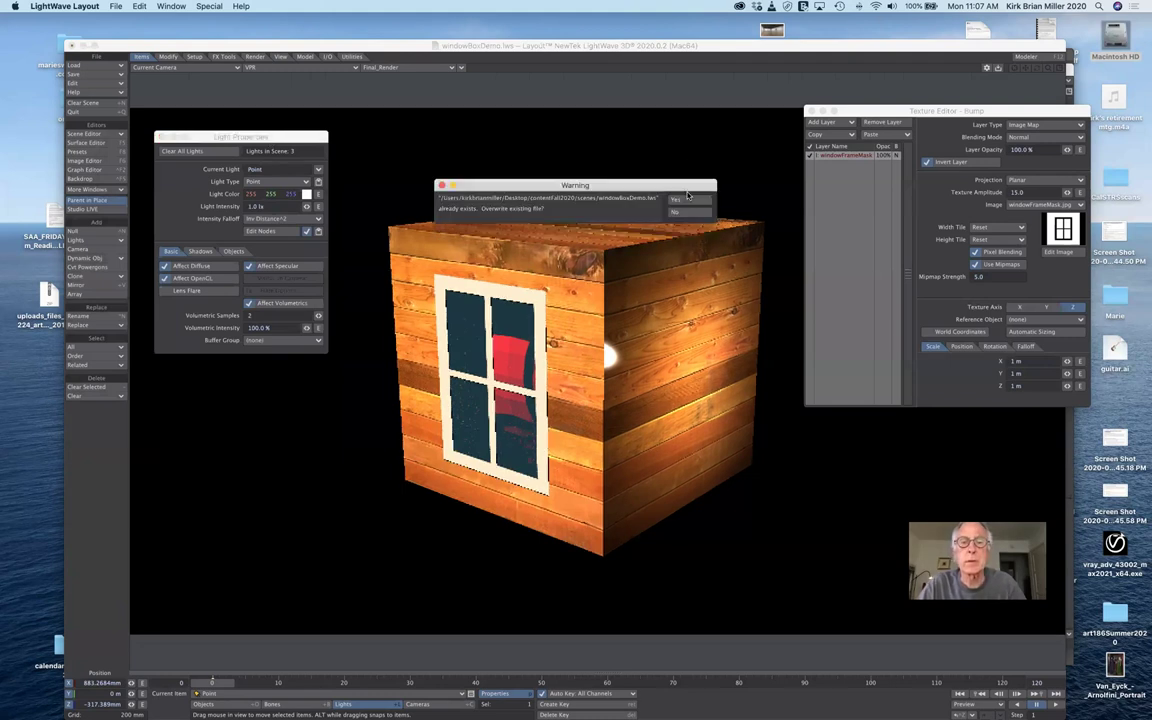
pyautogui.click(686, 201)
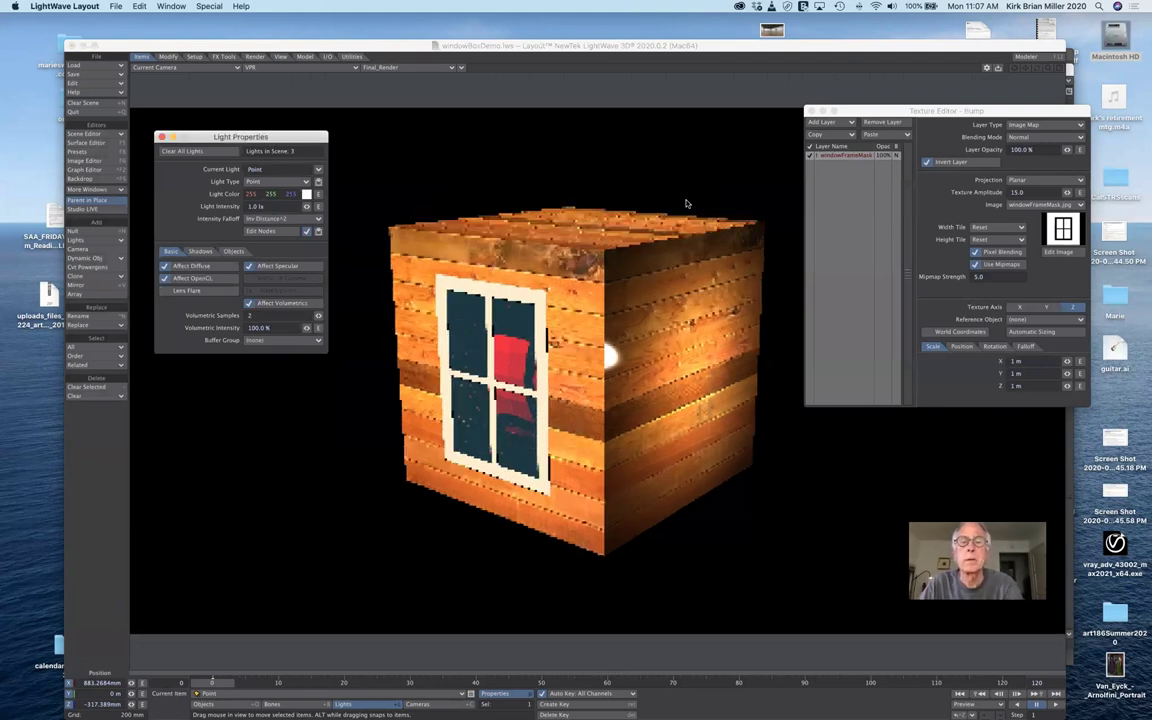
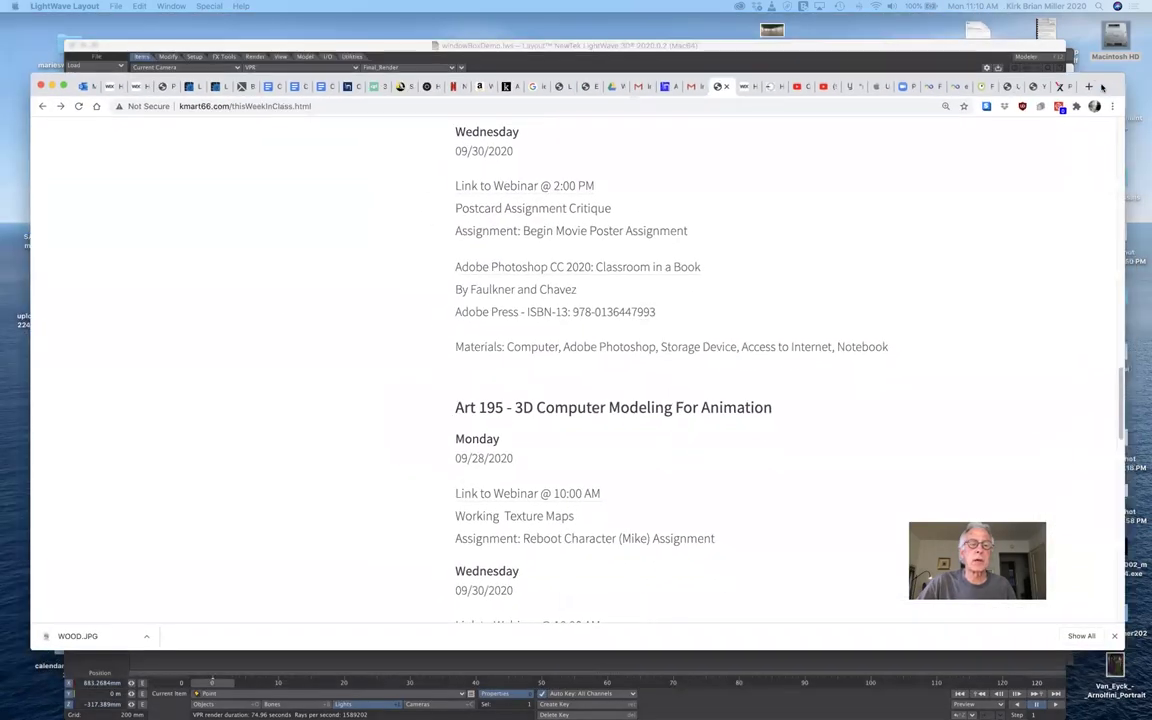
# In Chrome, open the instructor's classes page from the class website and bring its student work slideshow into view.
pyautogui.scroll(10, 822, 224)
pyautogui.scroll(15, 820, 224)
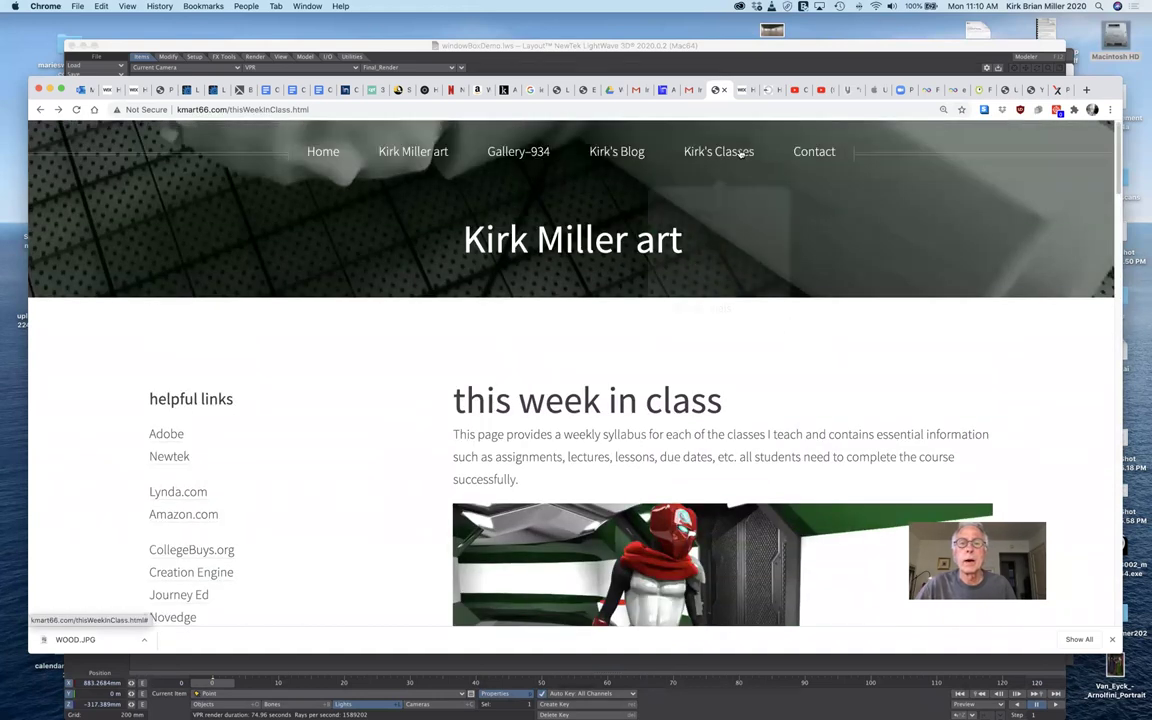
pyautogui.moveTo(740, 153)
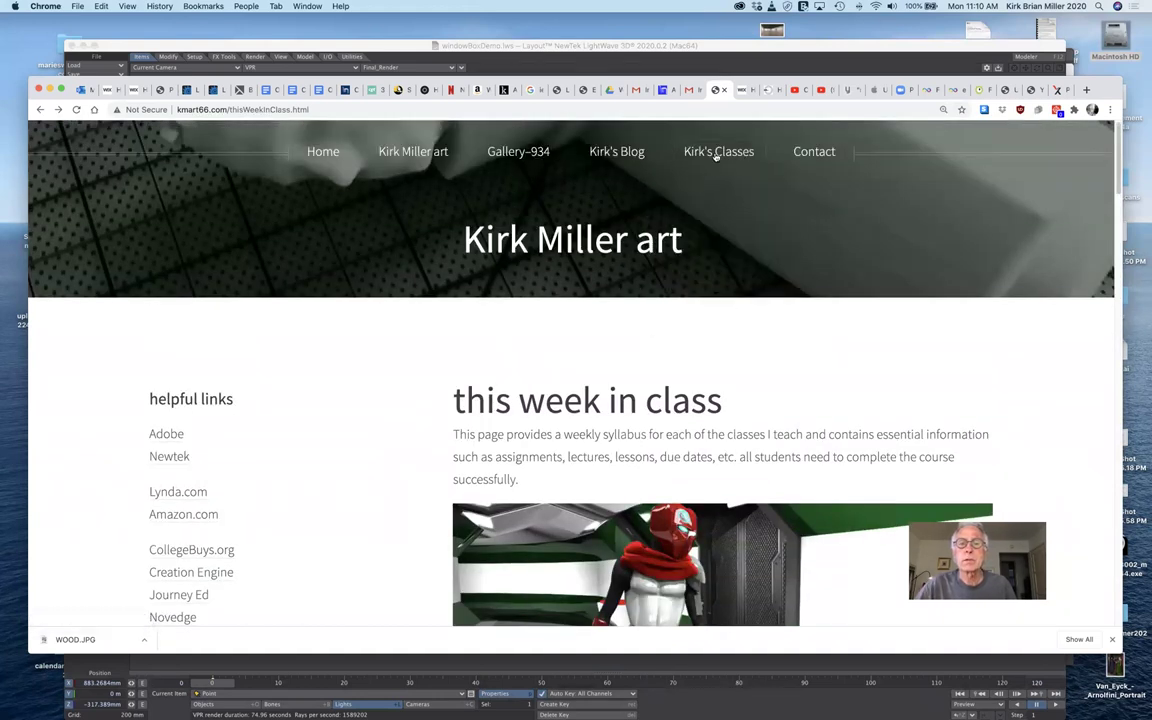
pyautogui.click(710, 212)
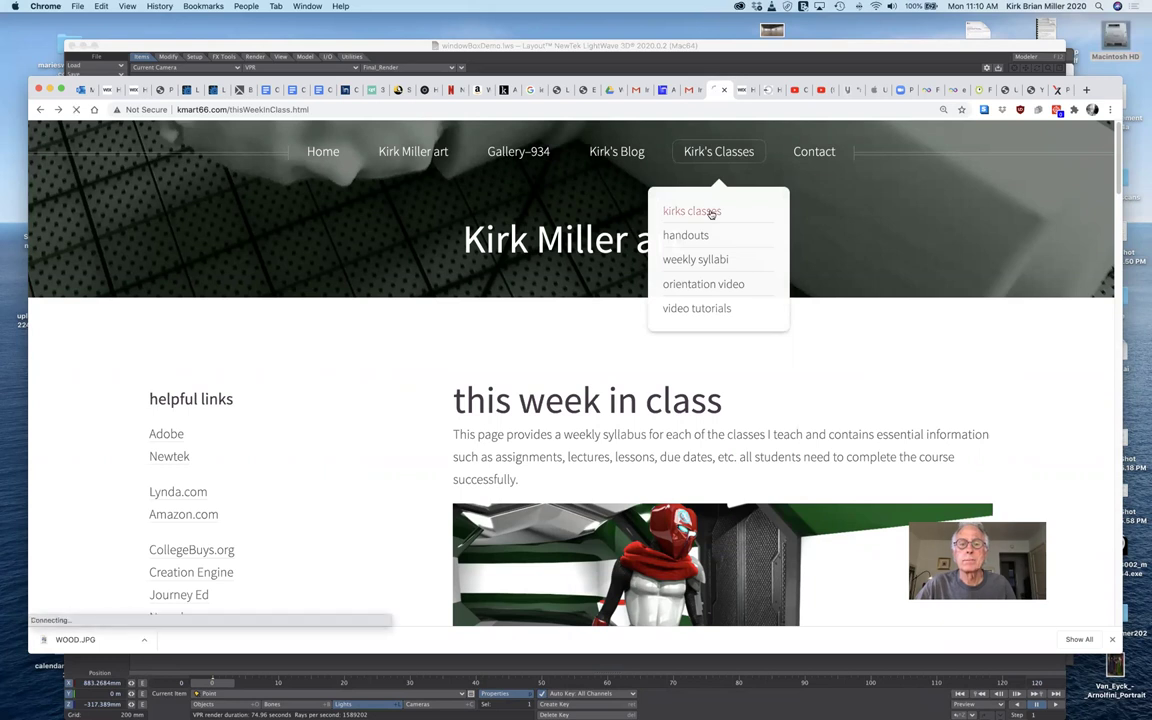
pyautogui.scroll(-5, 760, 362)
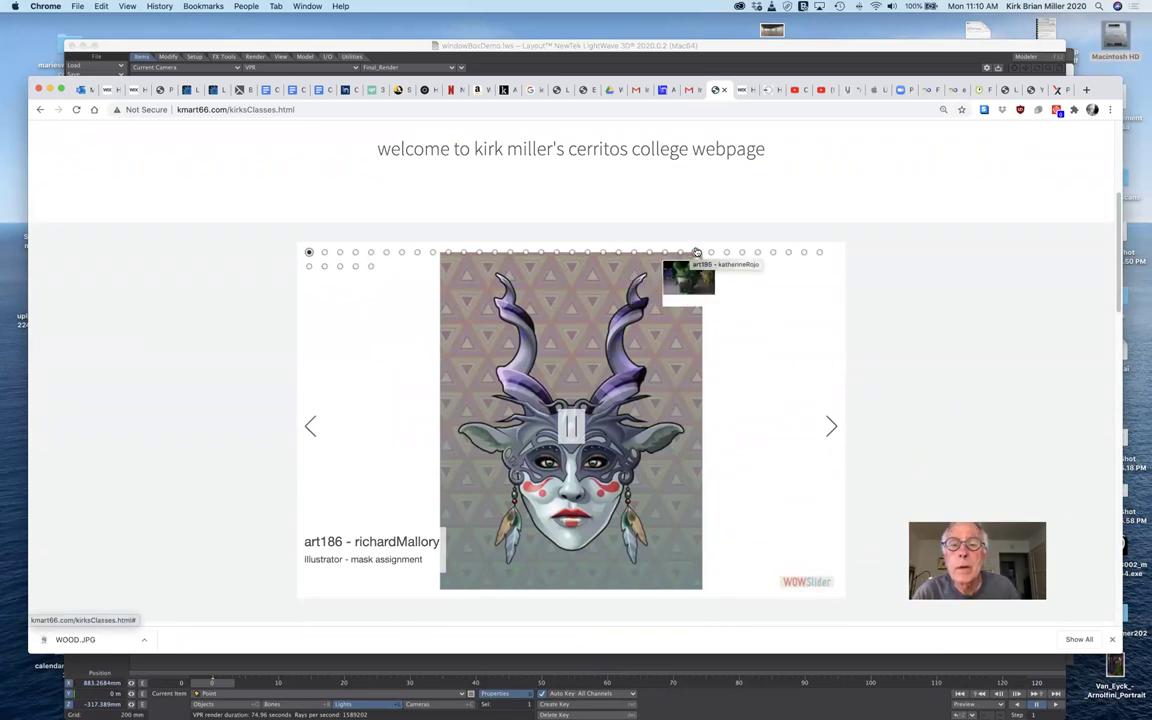
# Jump to the art195 LightWave 3D toy assignment slides, pause the slideshow and browse the following examples.
pyautogui.click(696, 251)
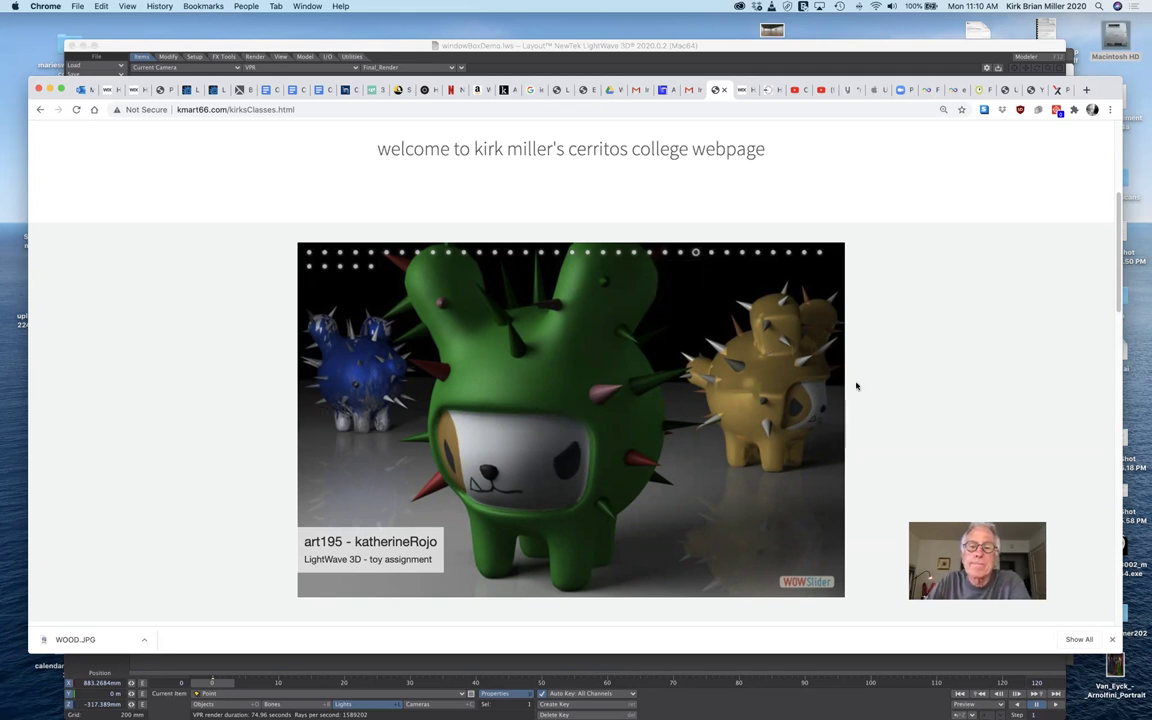
pyautogui.moveTo(635, 406)
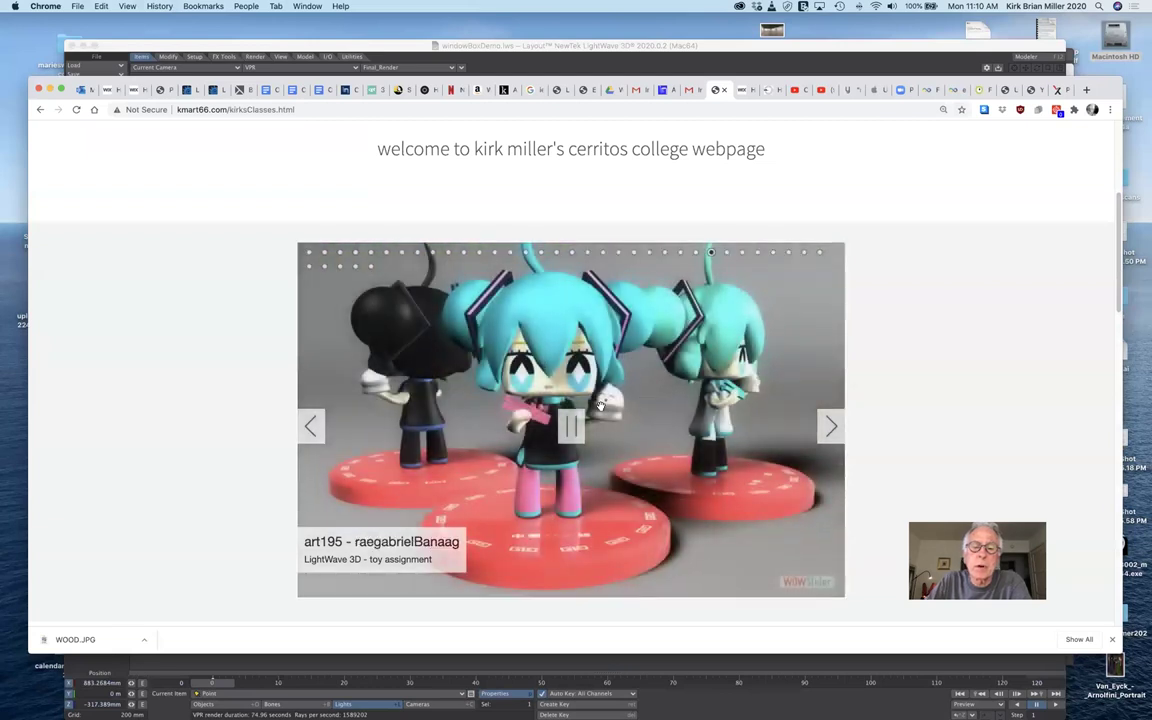
pyautogui.click(569, 422)
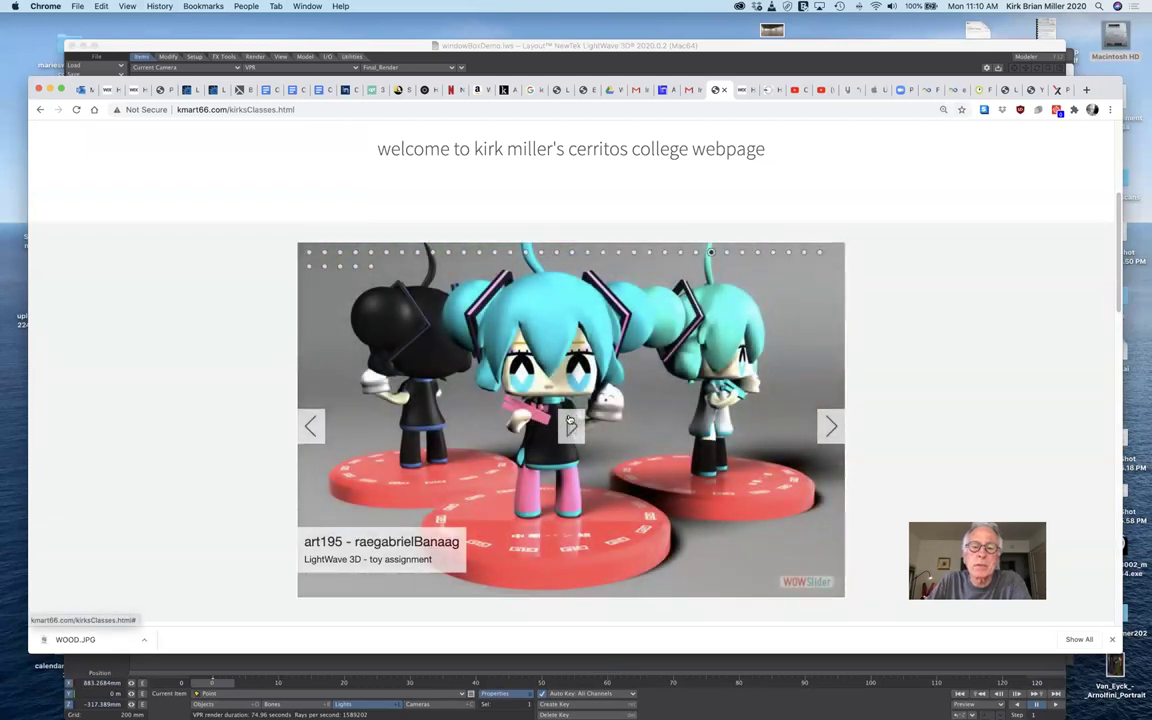
pyautogui.click(830, 428)
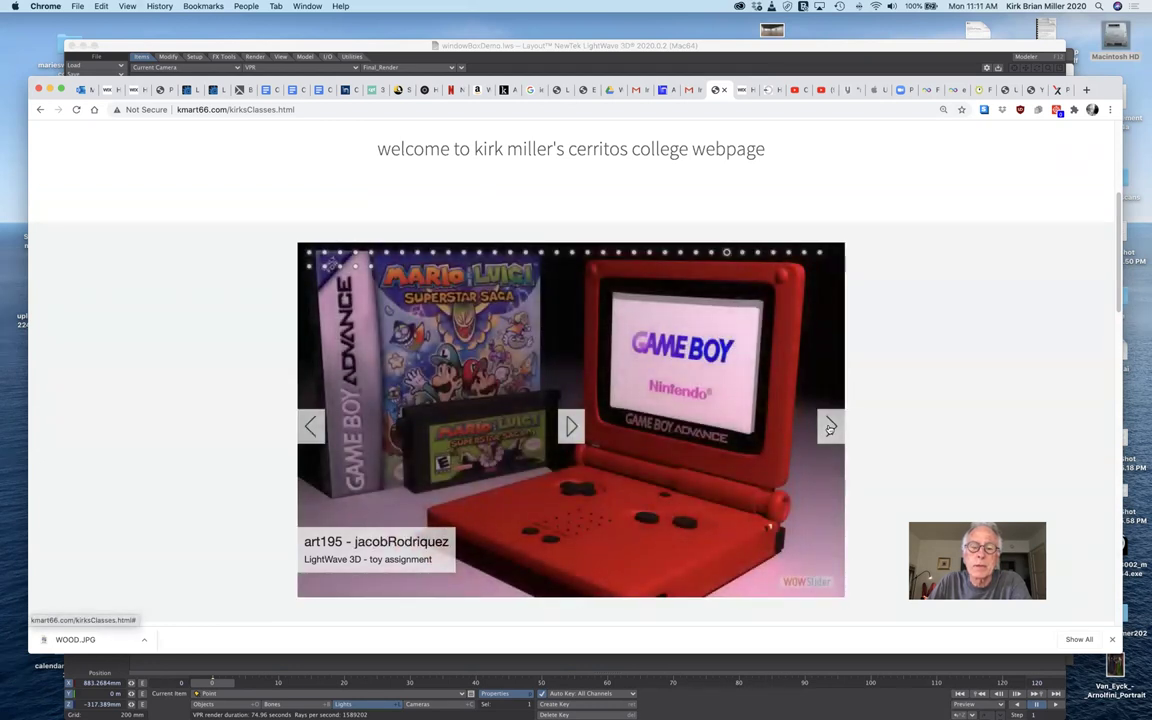
pyautogui.click(830, 428)
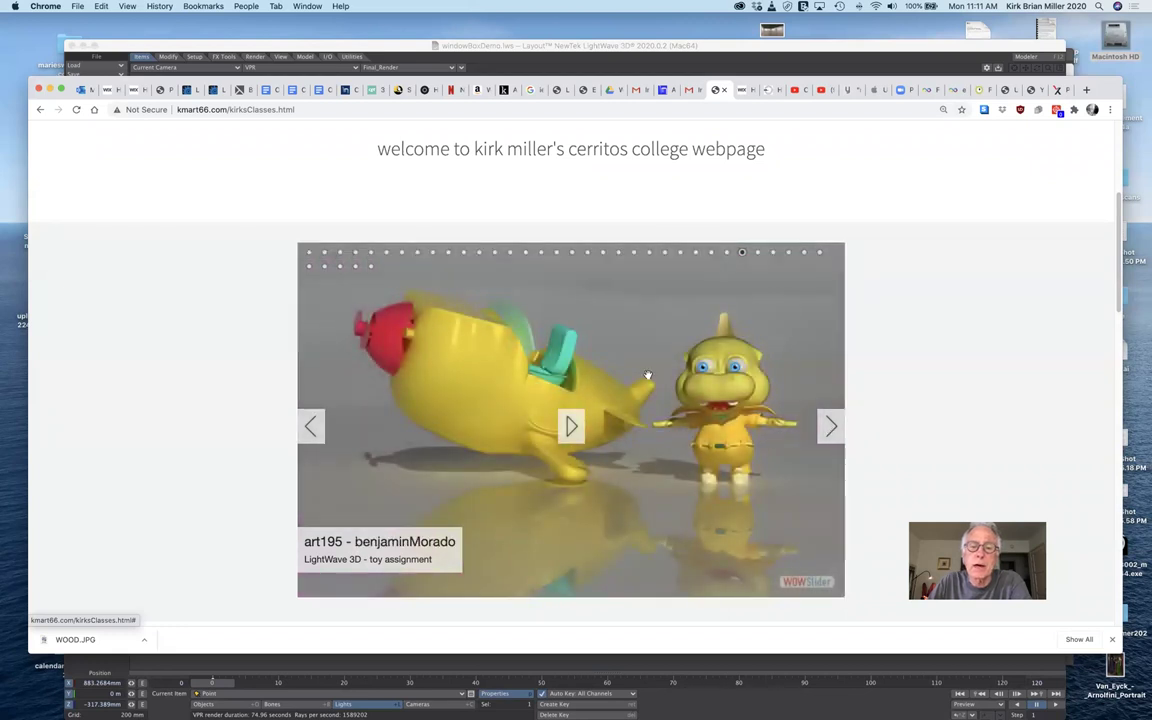
# Advance the student slideshow past the last toy example and through the art195 LightWave 3D final assignment slides to the glass chess set.
pyautogui.click(831, 426)
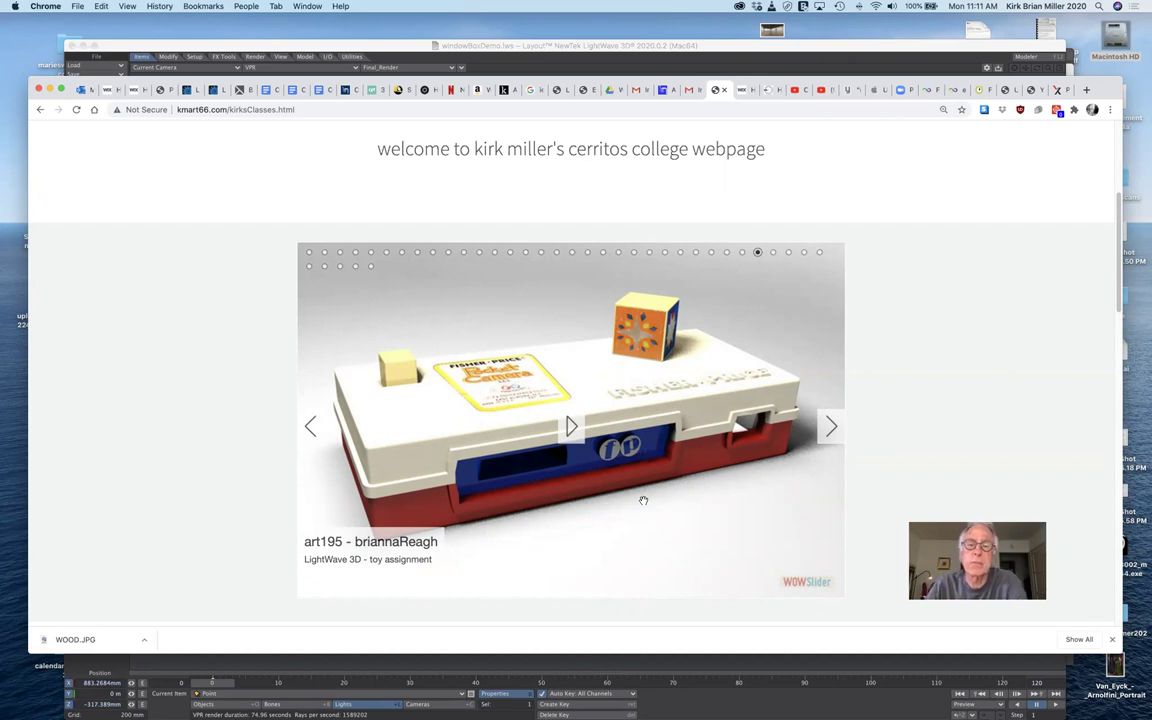
pyautogui.click(829, 430)
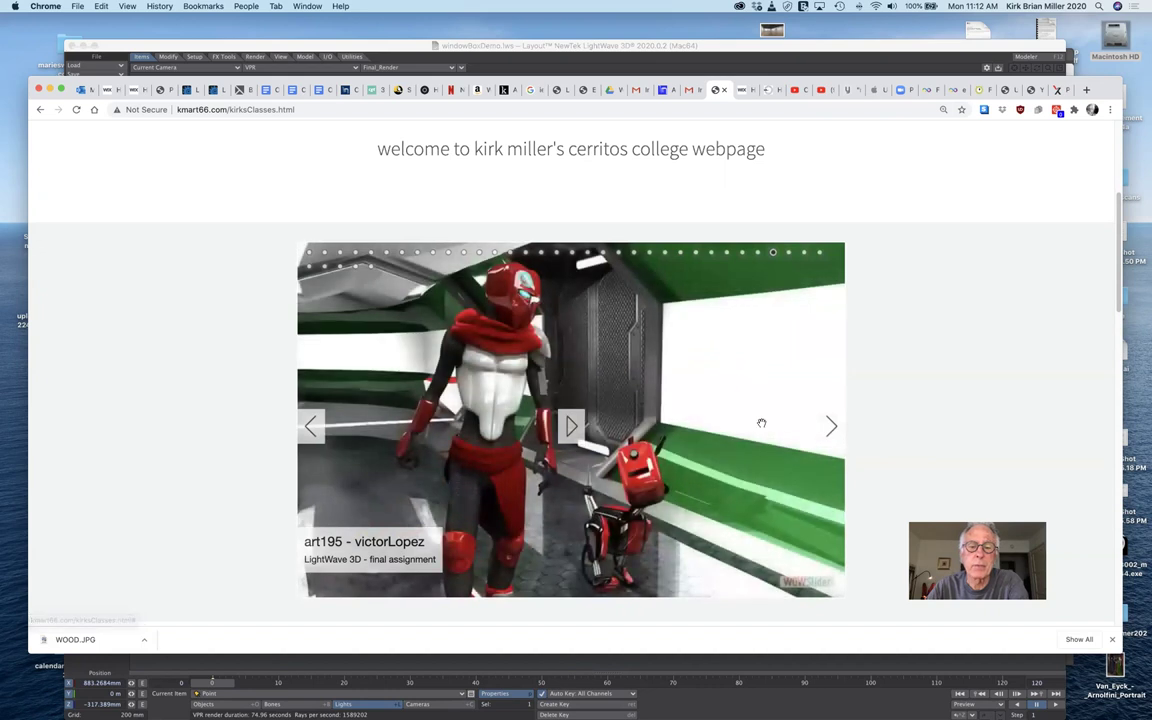
pyautogui.click(830, 427)
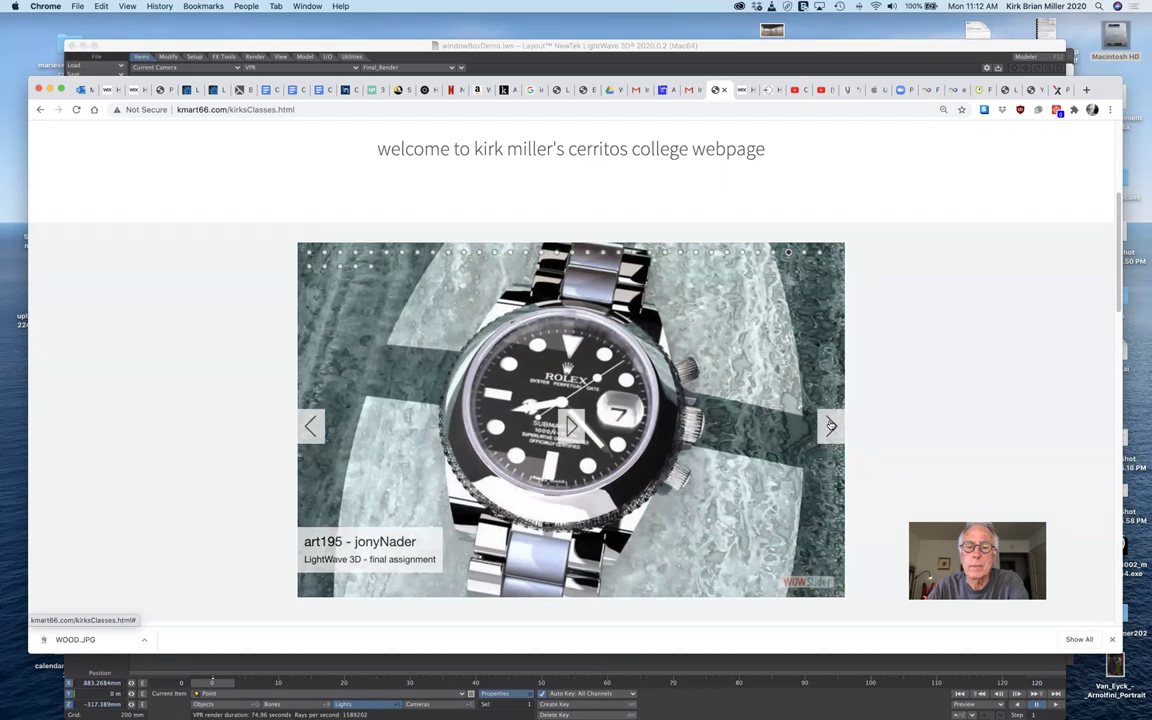
pyautogui.click(830, 427)
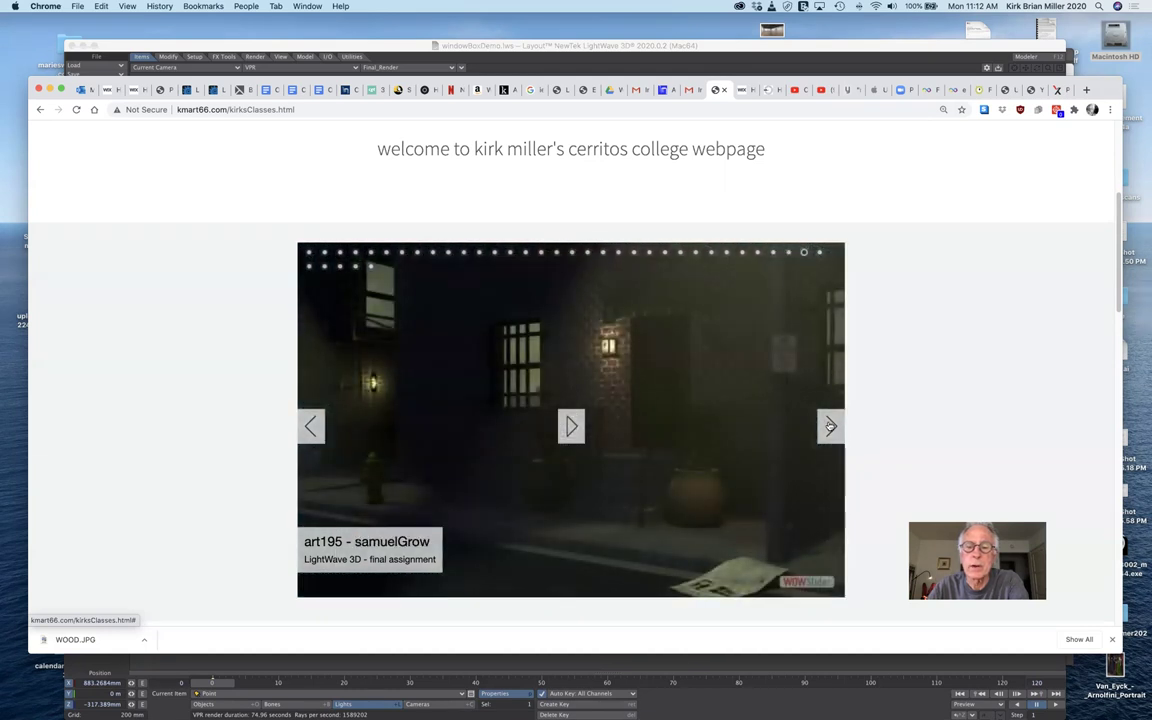
pyautogui.click(830, 427)
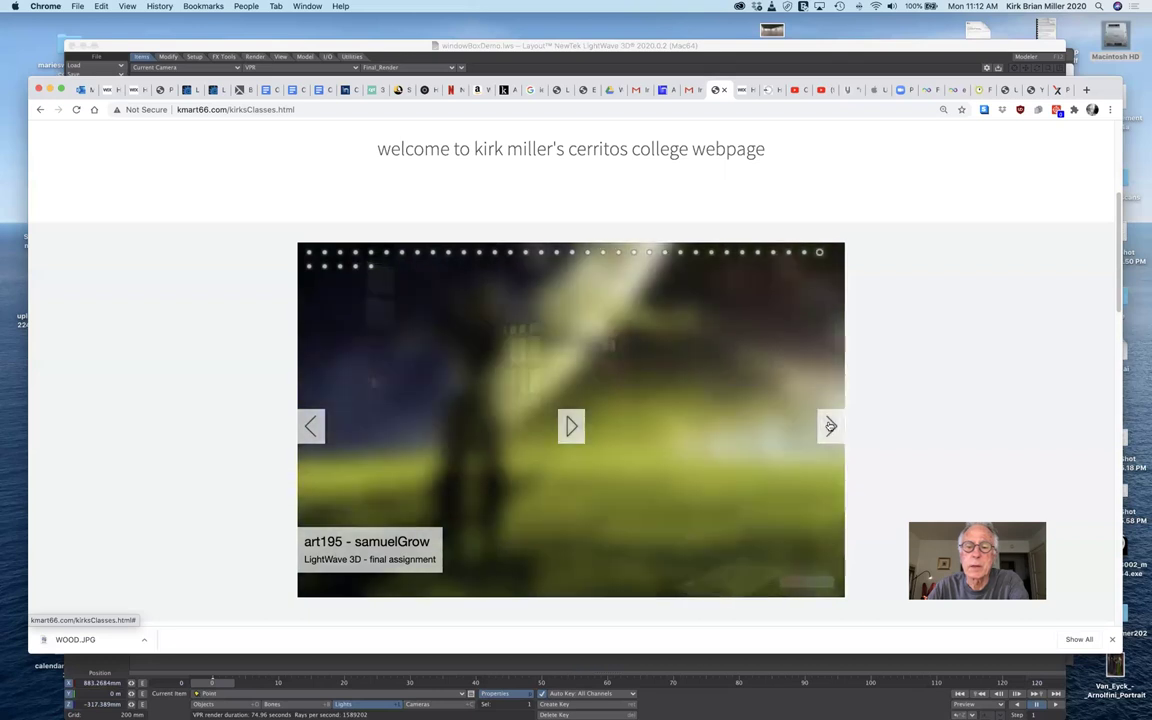
pyautogui.click(830, 427)
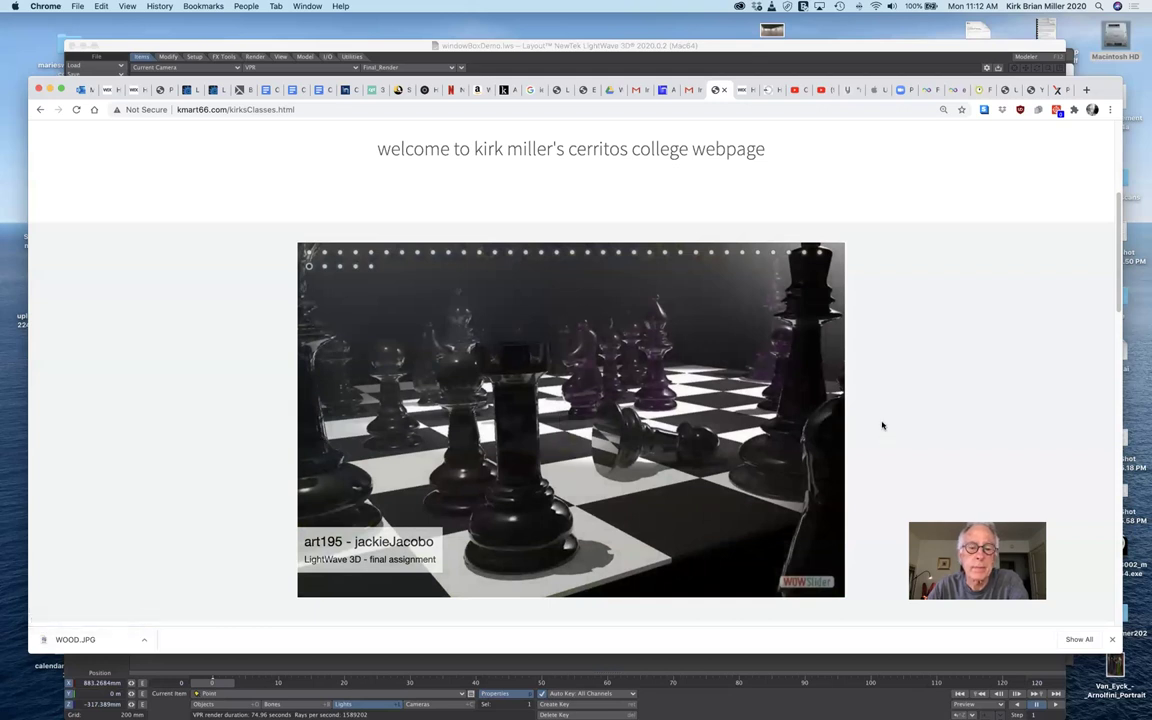
pyautogui.moveTo(609, 431)
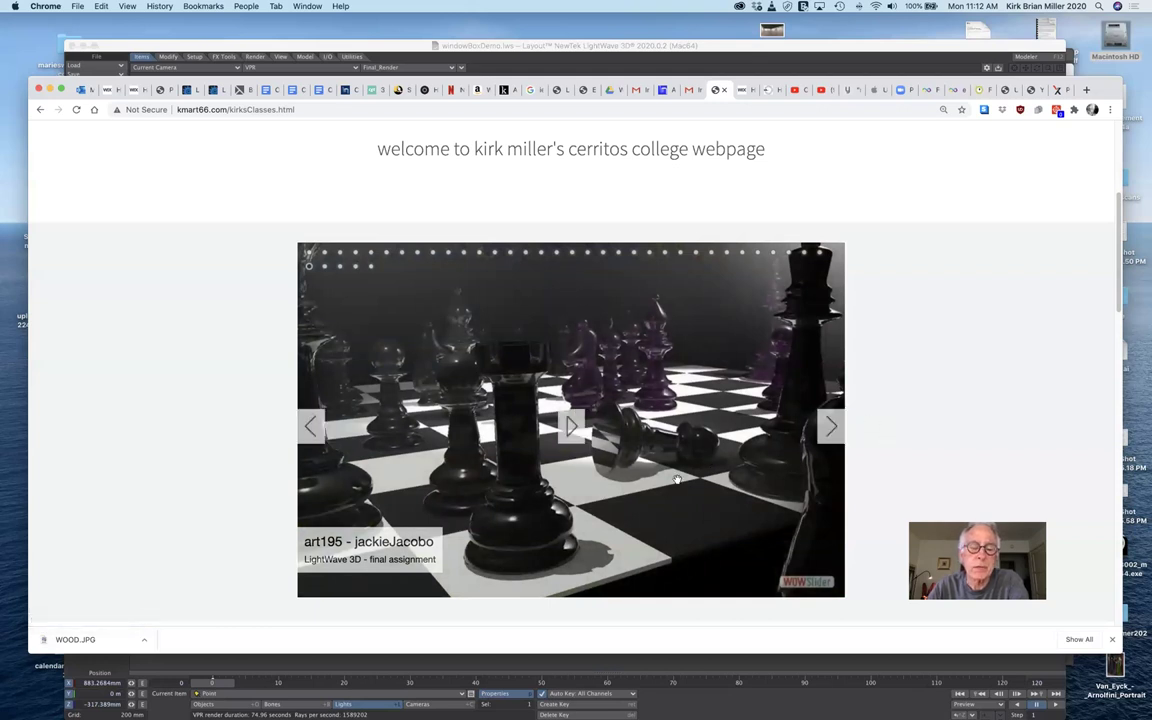